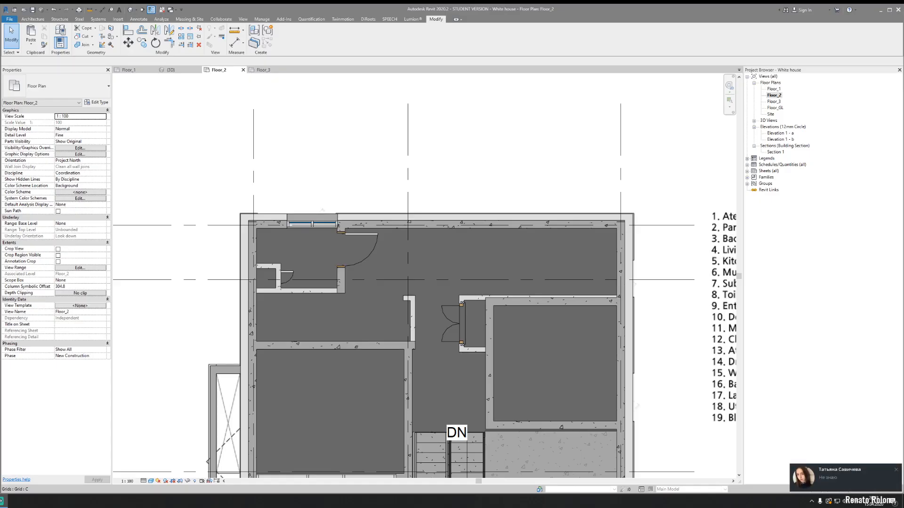
pyautogui.click(898, 470)
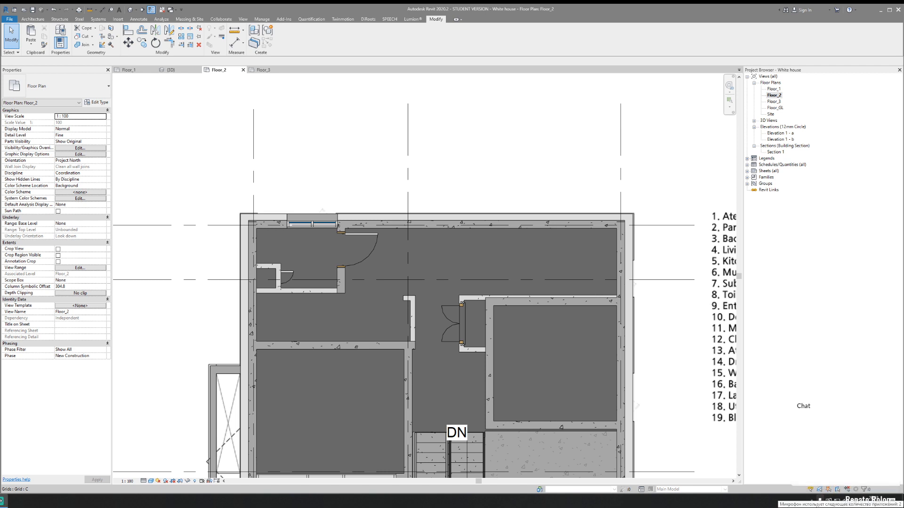
pyautogui.click(812, 501)
pyautogui.rightClick(821, 474)
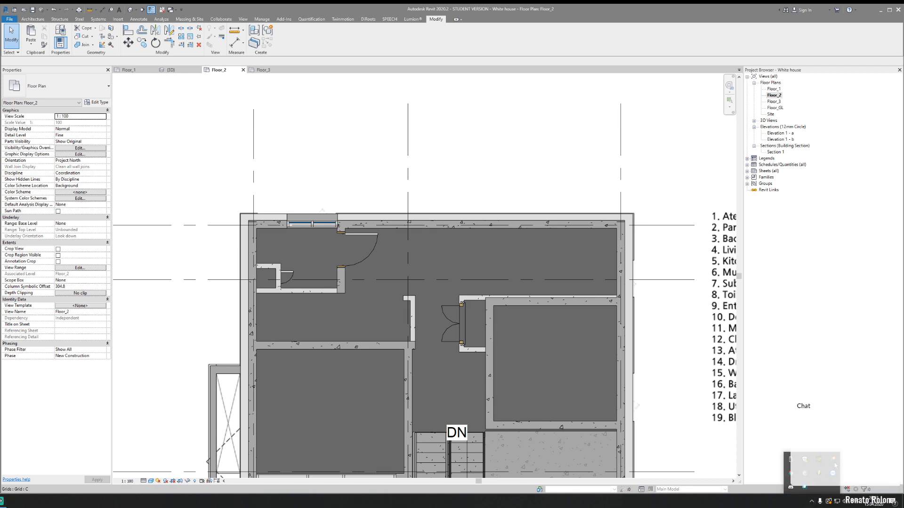
pyautogui.click(724, 507)
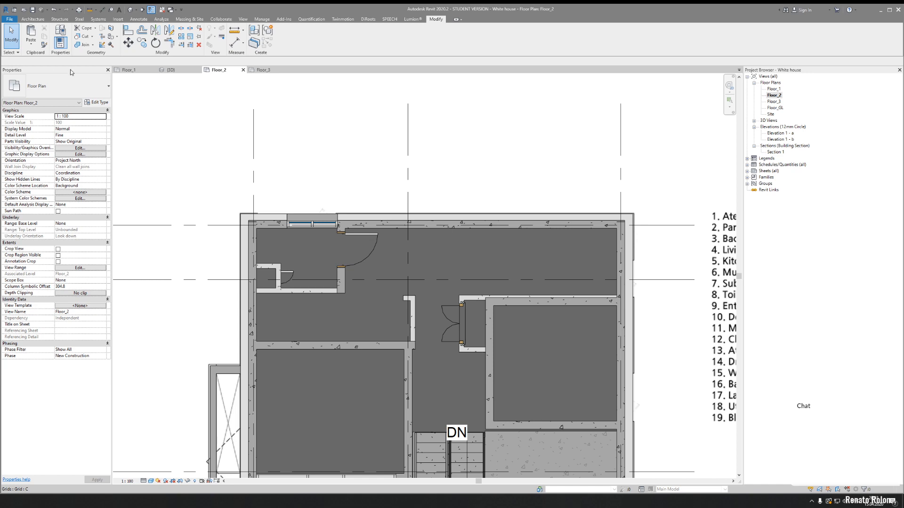
# - Open the 3D view and examine the house's facades from the back, side and front
pyautogui.click(170, 70)
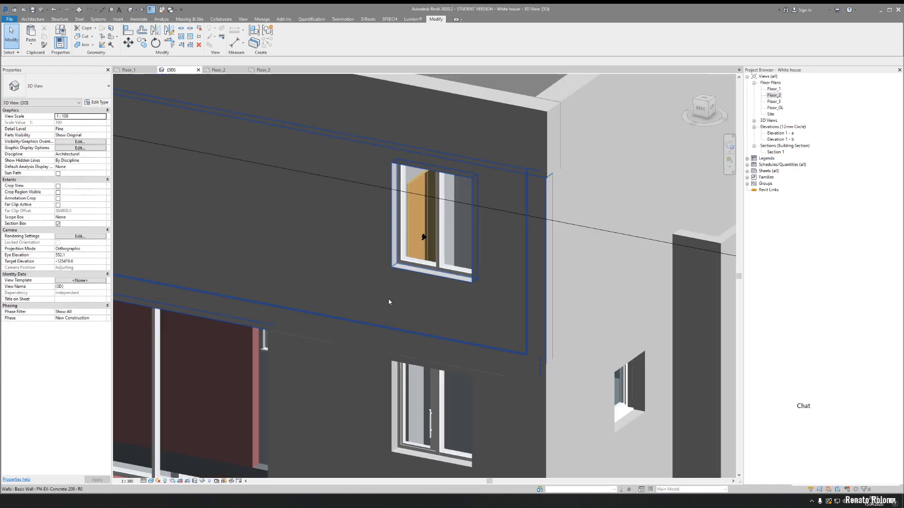
pyautogui.scroll(-6, 388, 302)
pyautogui.keyDown('shift'); pyautogui.moveTo(388, 302); pyautogui.dragTo(425, 335, button='middle'); pyautogui.keyUp('shift')
pyautogui.scroll(5, 406, 311)
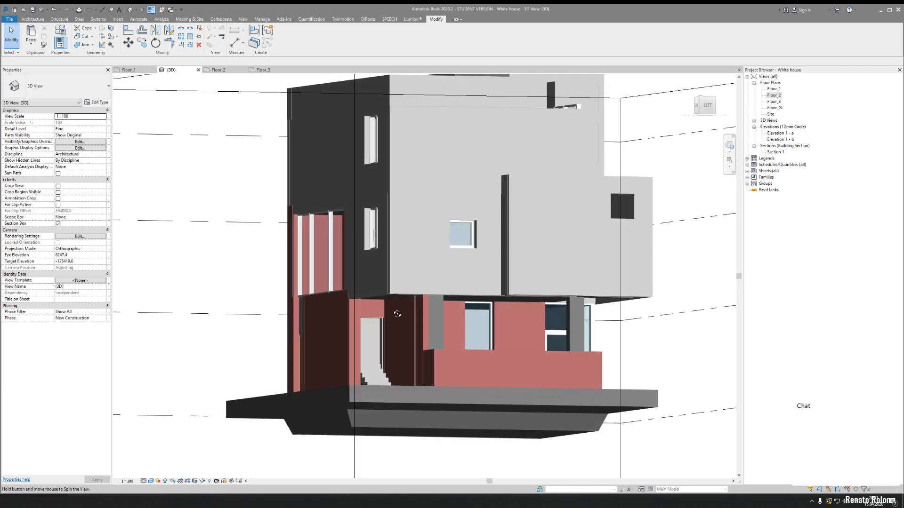
pyautogui.keyDown('shift'); pyautogui.moveTo(398, 314); pyautogui.dragTo(374, 329, button='middle'); pyautogui.keyUp('shift')
pyautogui.keyDown('shift'); pyautogui.moveTo(605, 307); pyautogui.dragTo(460, 329, button='middle'); pyautogui.keyUp('shift')
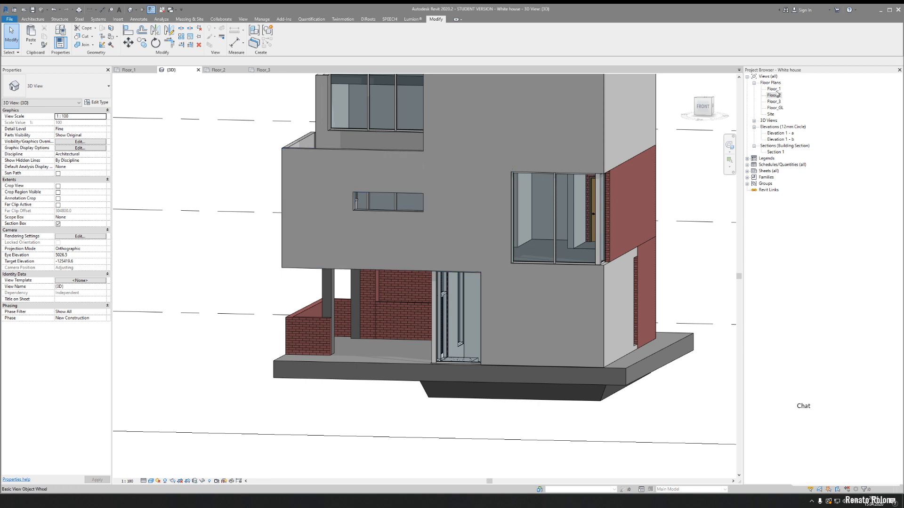
# - Open the Floor_GL floor plan and leave nothing selected in it
pyautogui.doubleClick(775, 107)
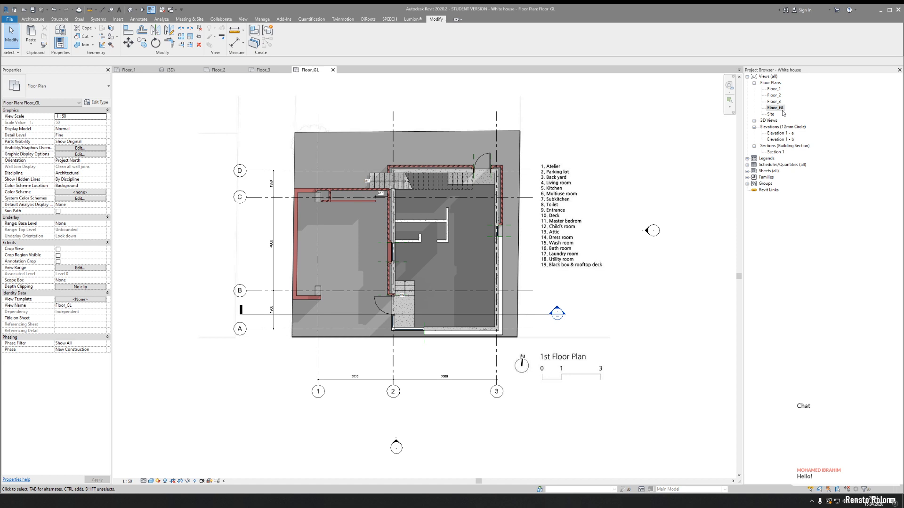
pyautogui.click(554, 142)
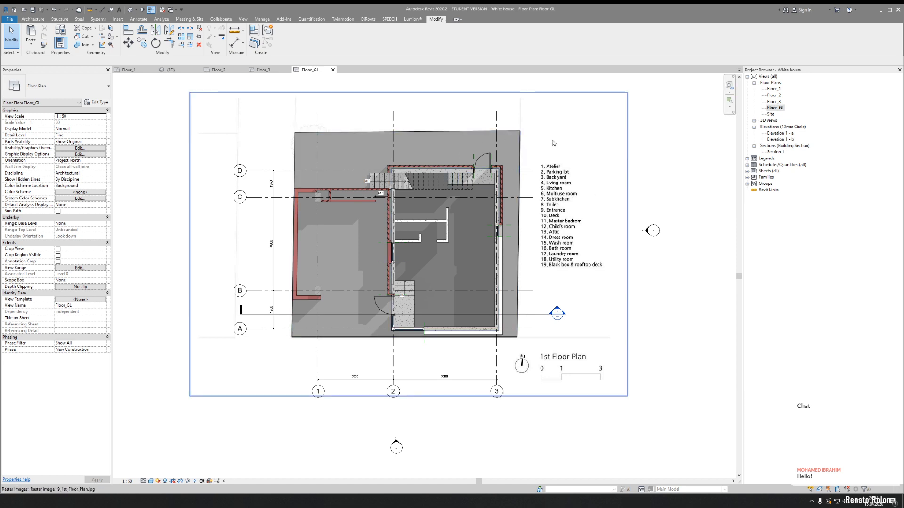
pyautogui.press('Escape')
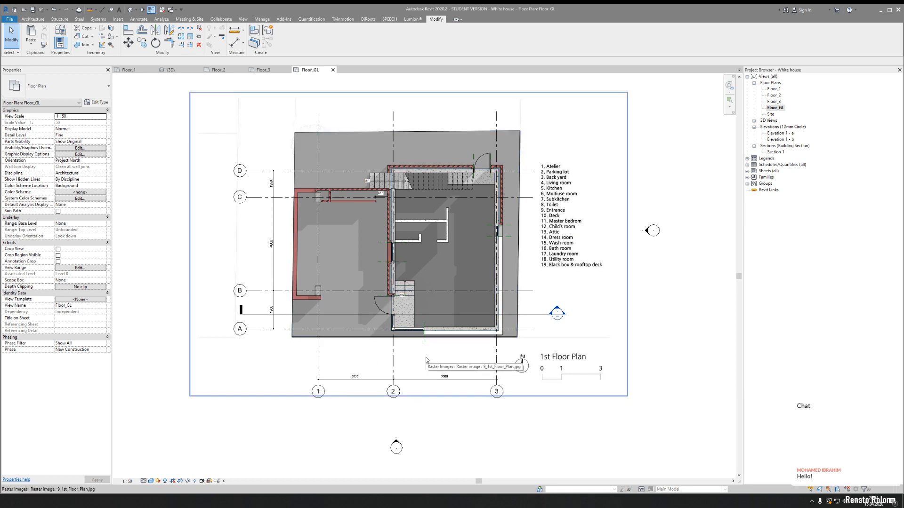
# - Create a new browser organization scheme for the project views, named "New Organaz"
pyautogui.rightClick(772, 76)
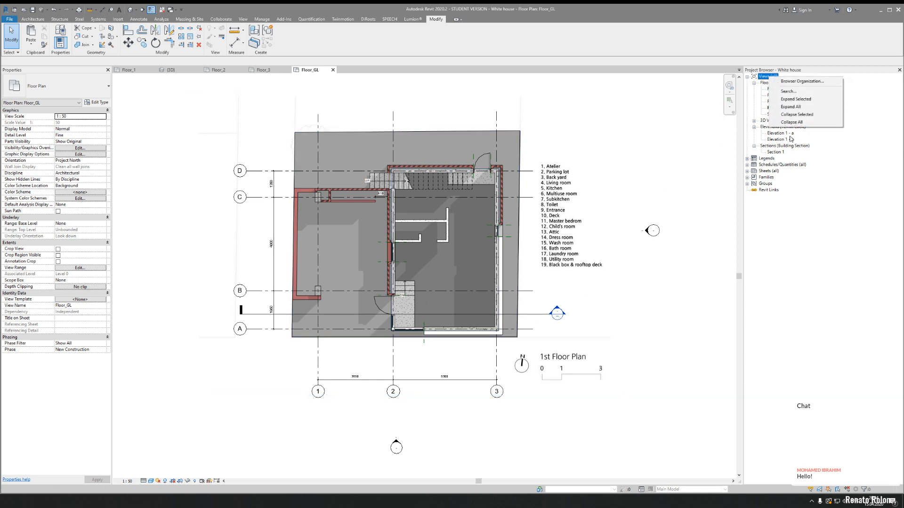
pyautogui.click(795, 83)
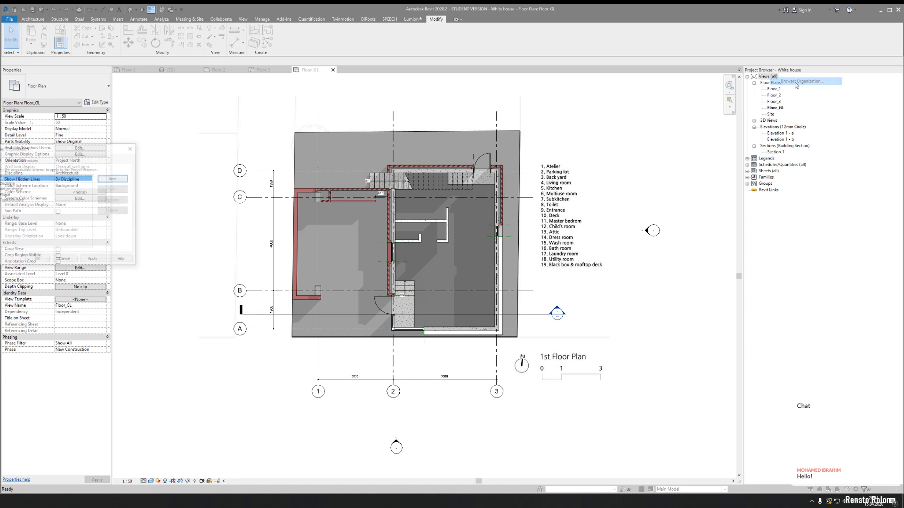
pyautogui.moveTo(58, 151)
pyautogui.mouseDown()
pyautogui.moveTo(518, 162)
pyautogui.moveTo(496, 162)
pyautogui.mouseUp()
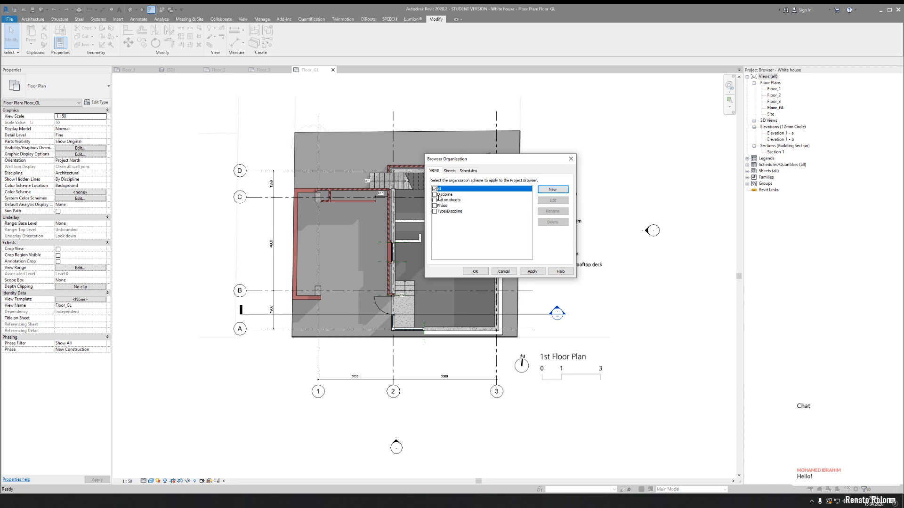
pyautogui.click(552, 190)
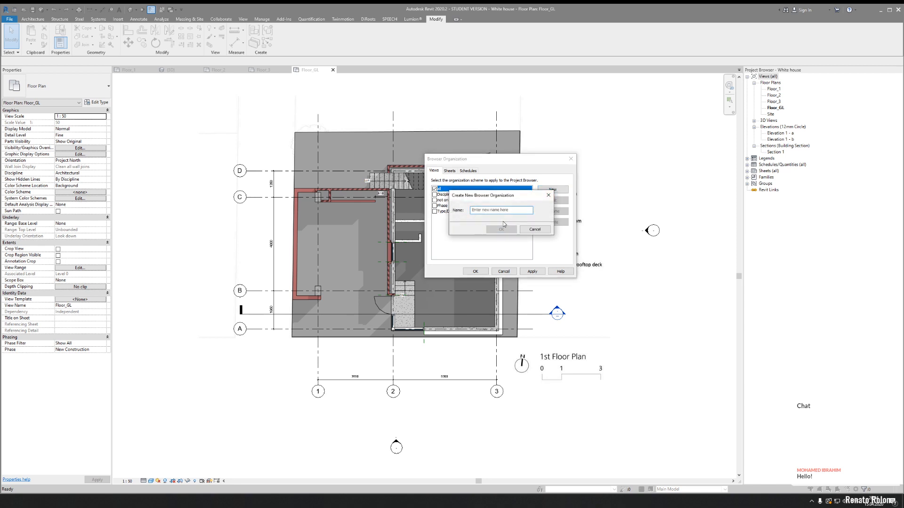
pyautogui.write('Tyu')
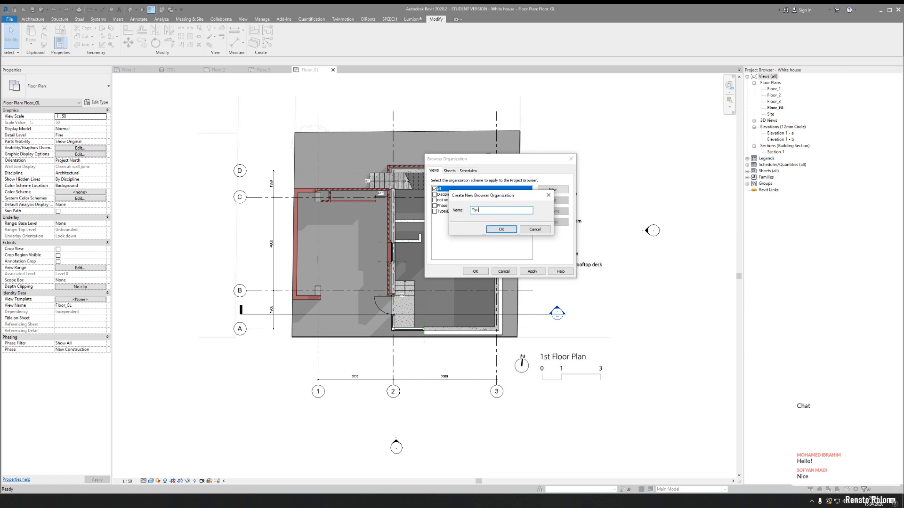
pyautogui.press('BackSpace')
pyautogui.press('BackSpace')
pyautogui.press('BackSpace')
pyautogui.write('New')
pyautogui.click(501, 229)
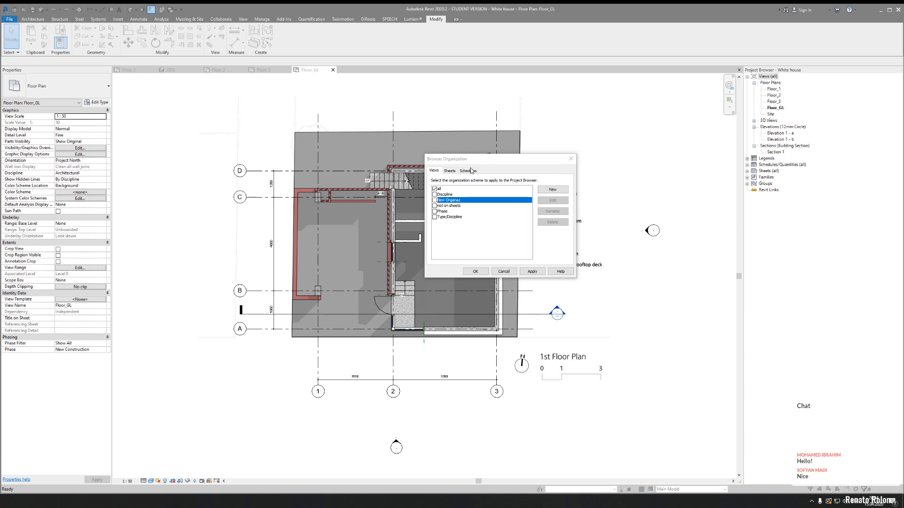
# - Check the new scheme's filter and grouping options, keep both at none with ascending View Name sorting, and accept the browser organization
pyautogui.moveTo(1, 153); pyautogui.dragTo(316, 154)
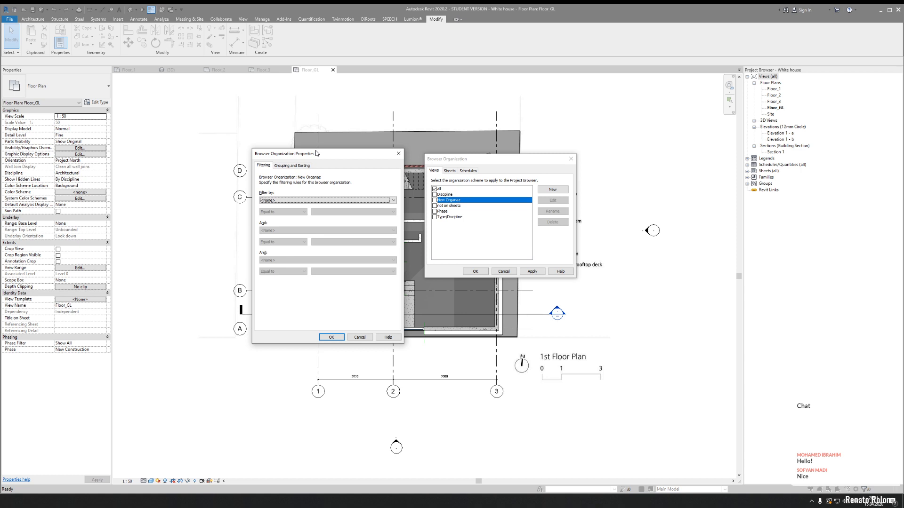
pyautogui.click(325, 200)
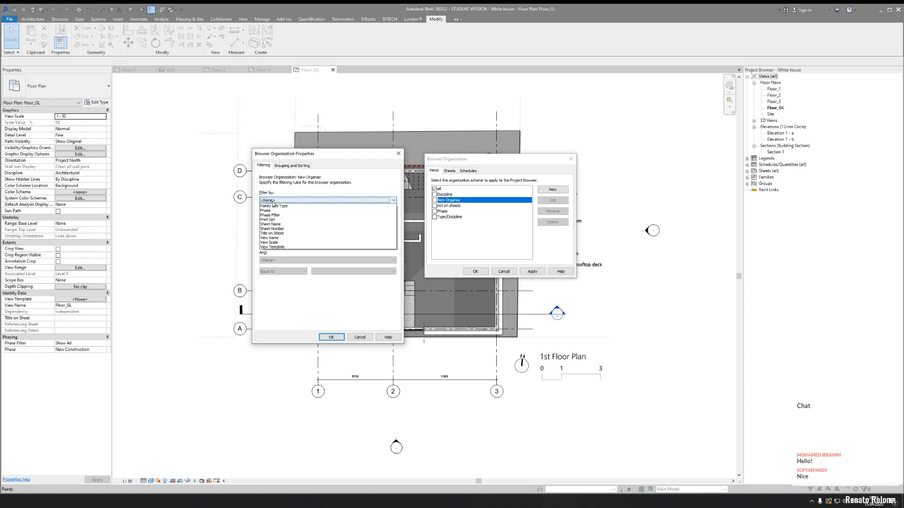
pyautogui.click(273, 204)
pyautogui.click(292, 165)
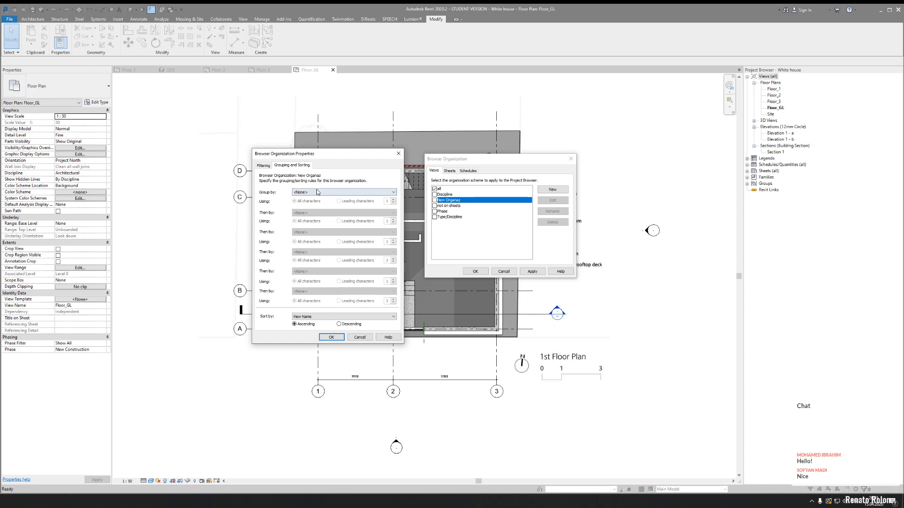
pyautogui.click(319, 193)
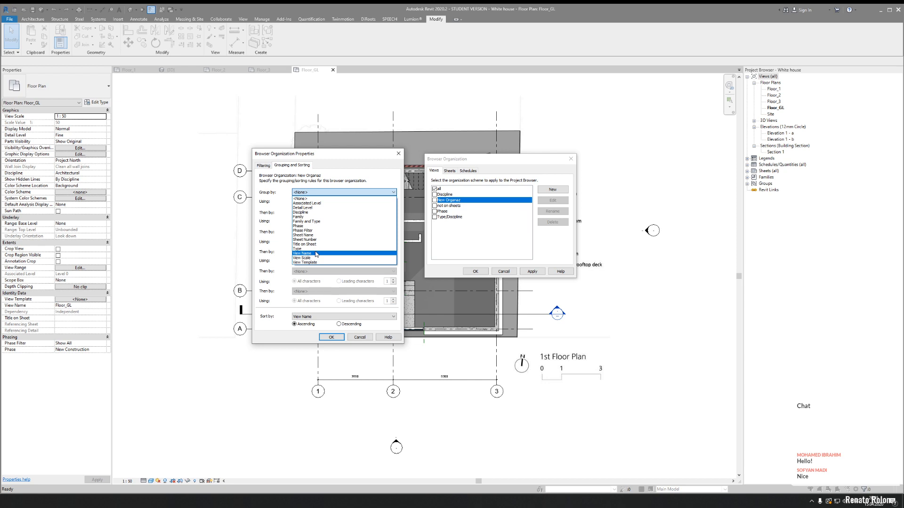
pyautogui.click(299, 199)
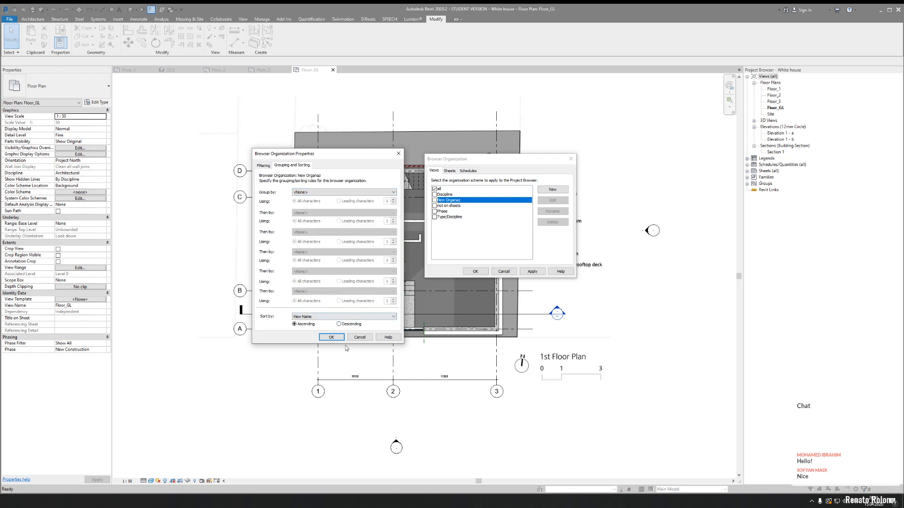
pyautogui.click(332, 337)
pyautogui.click(481, 272)
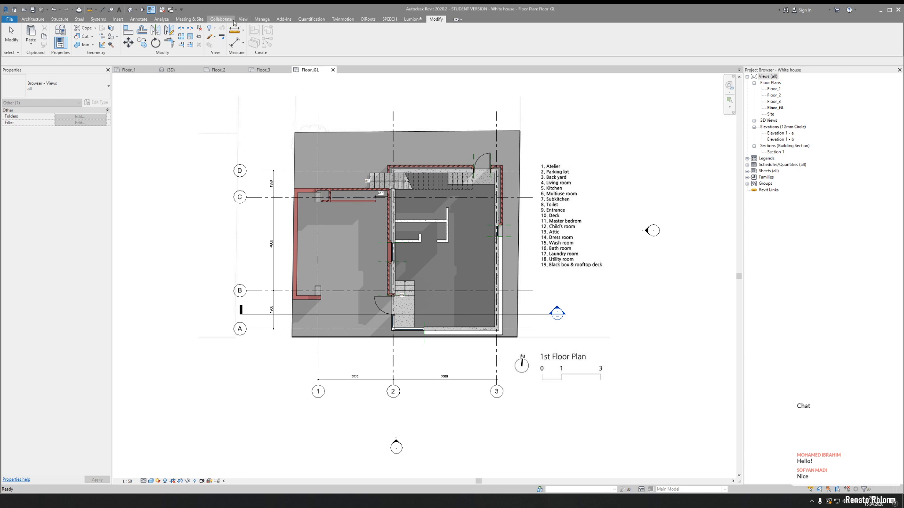
# - Start adding a project parameter named "Organaz" and make it a type parameter
pyautogui.click(259, 19)
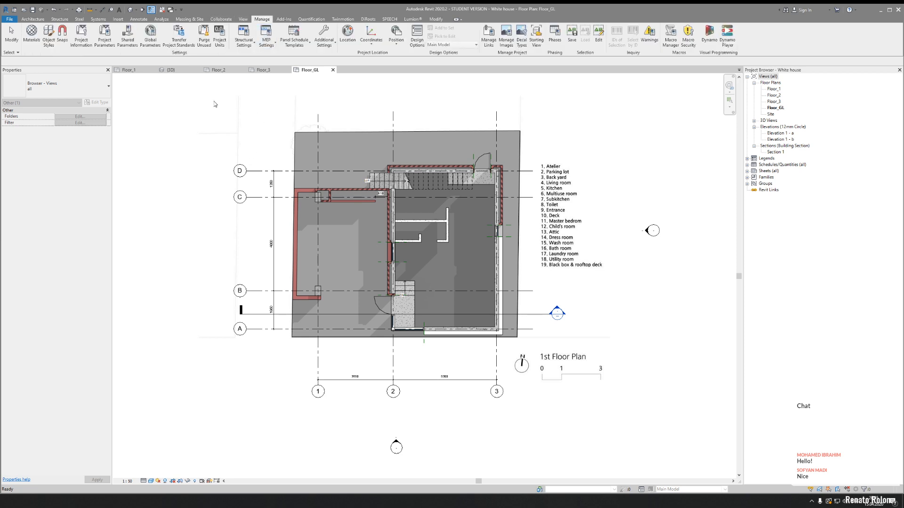
pyautogui.click(102, 38)
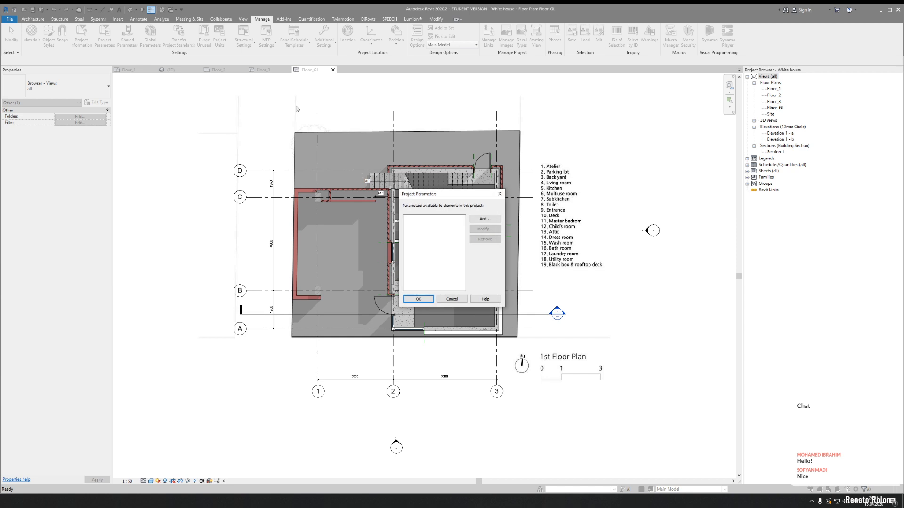
pyautogui.click(491, 219)
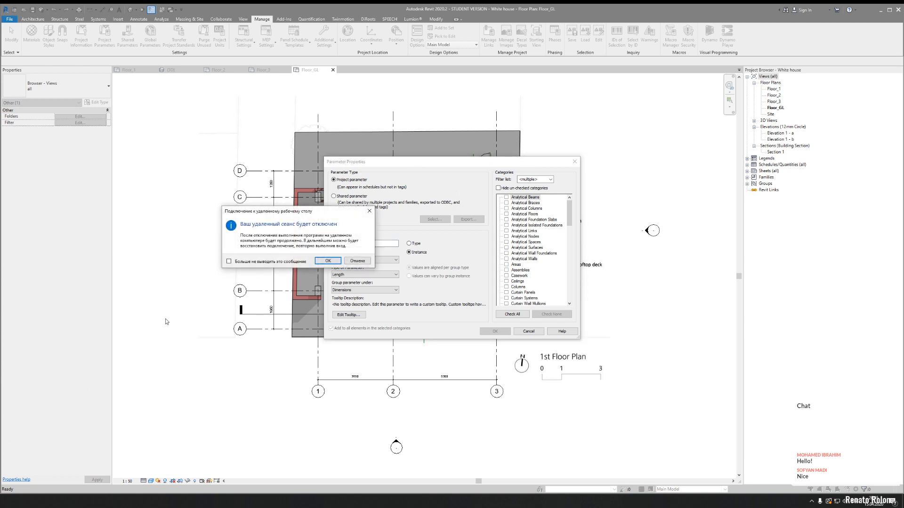
pyautogui.click(330, 260)
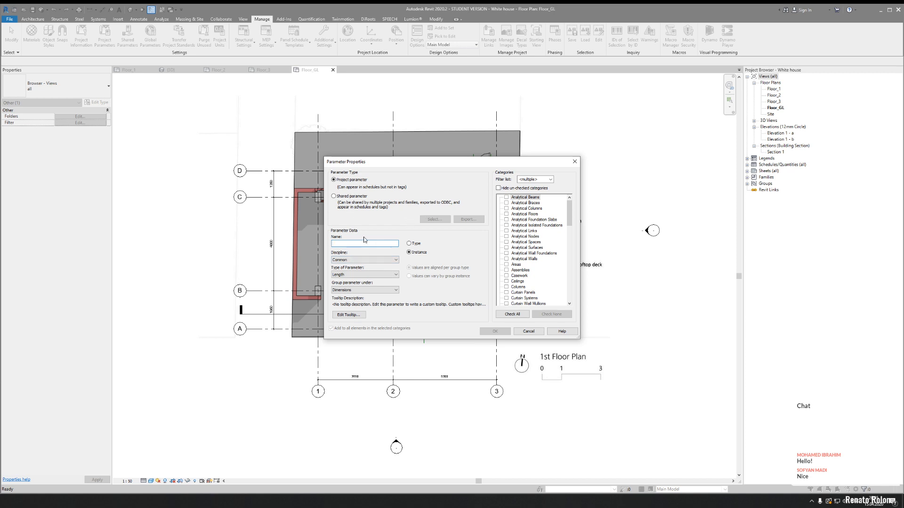
pyautogui.write('Or')
pyautogui.write('gganaz')
pyautogui.click(342, 243)
pyautogui.press('BackSpace')
pyautogui.click(416, 245)
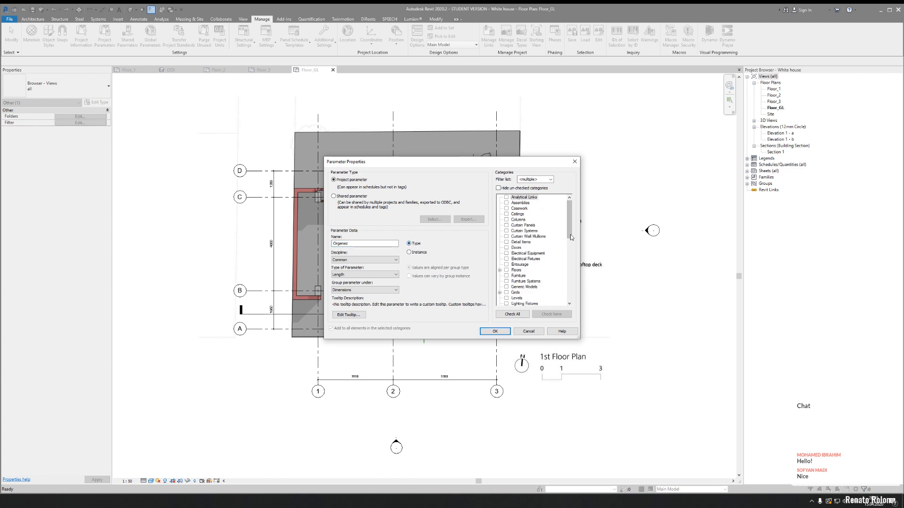
# - Limit the parameter's category list to the Architecture discipline and look through the available categories
pyautogui.click(550, 180)
pyautogui.click(519, 192)
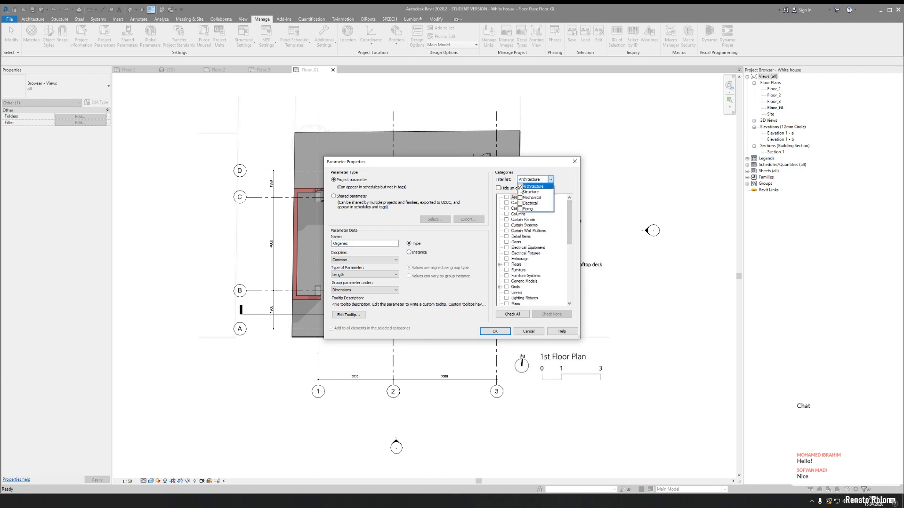
pyautogui.click(550, 179)
pyautogui.moveTo(571, 218); pyautogui.dragTo(567, 277)
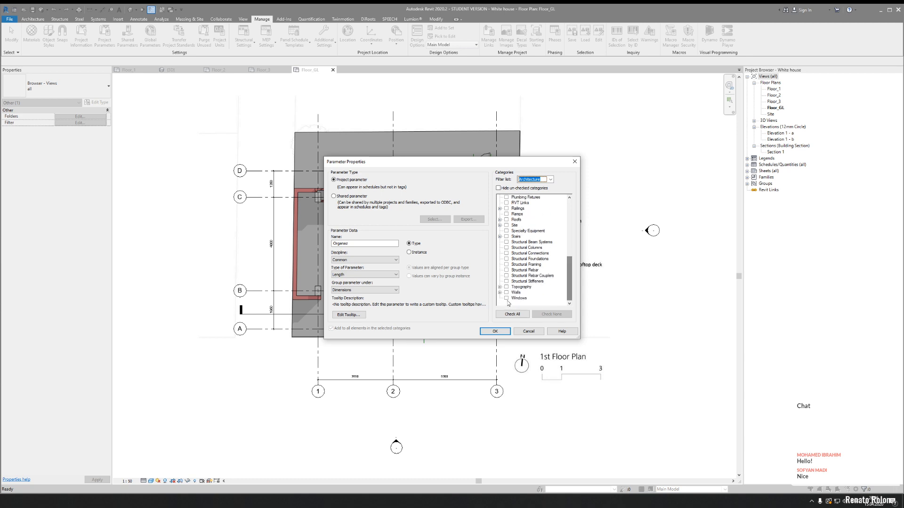
pyautogui.scroll(-1, 511, 273)
pyautogui.scroll(5, 507, 295)
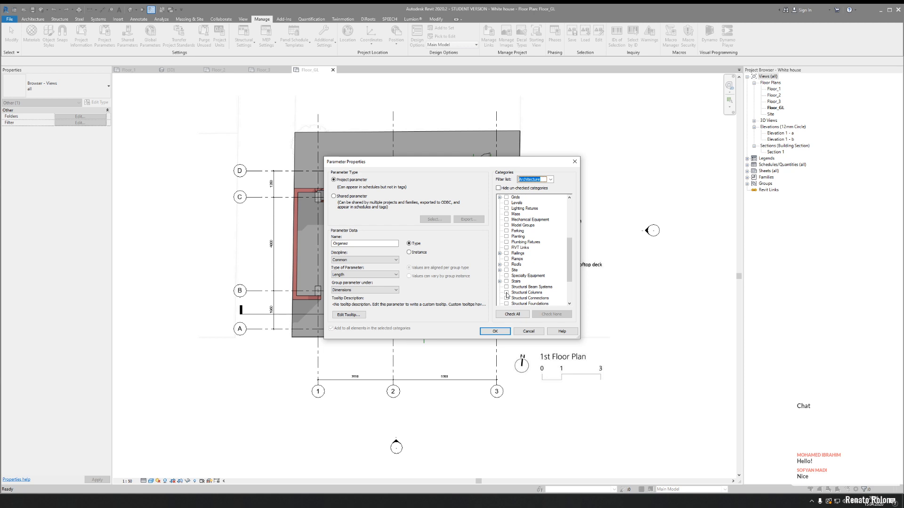
pyautogui.scroll(4, 507, 295)
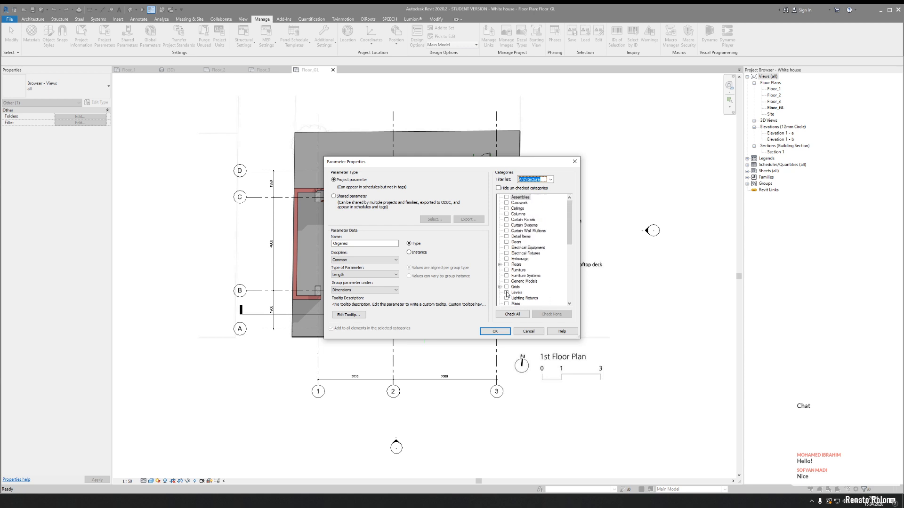
pyautogui.click(551, 180)
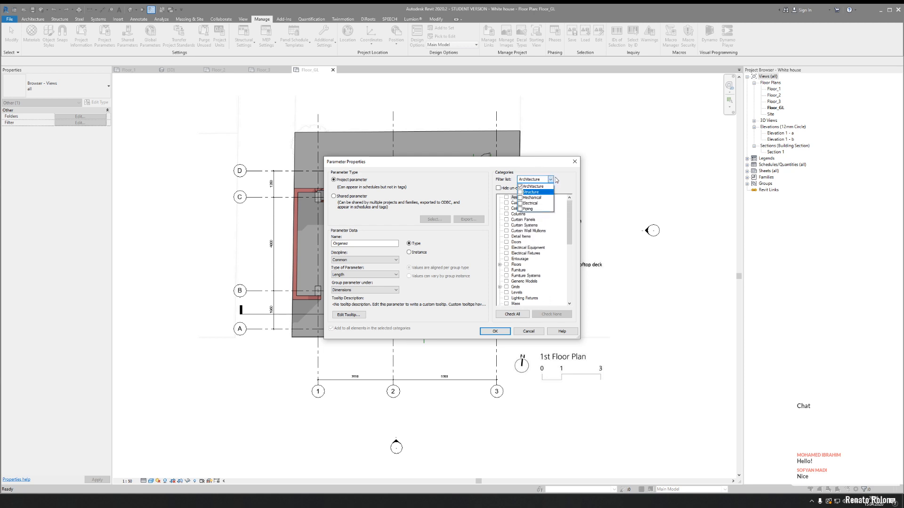
pyautogui.click(556, 178)
pyautogui.moveTo(569, 214); pyautogui.dragTo(568, 277)
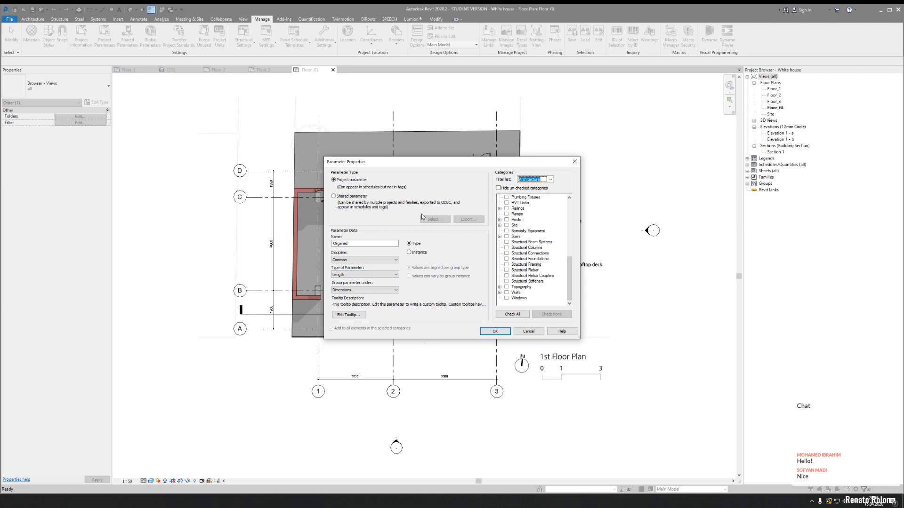
# - Try the shared parameter option without choosing a parameter file, check the category list, and discard the new project parameter
pyautogui.click(334, 196)
pyautogui.click(434, 219)
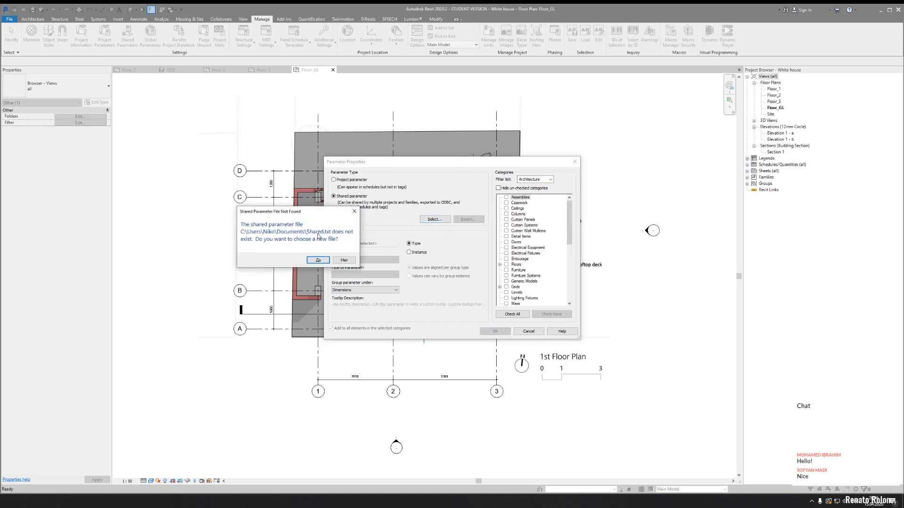
pyautogui.click(344, 261)
pyautogui.scroll(-8, 565, 234)
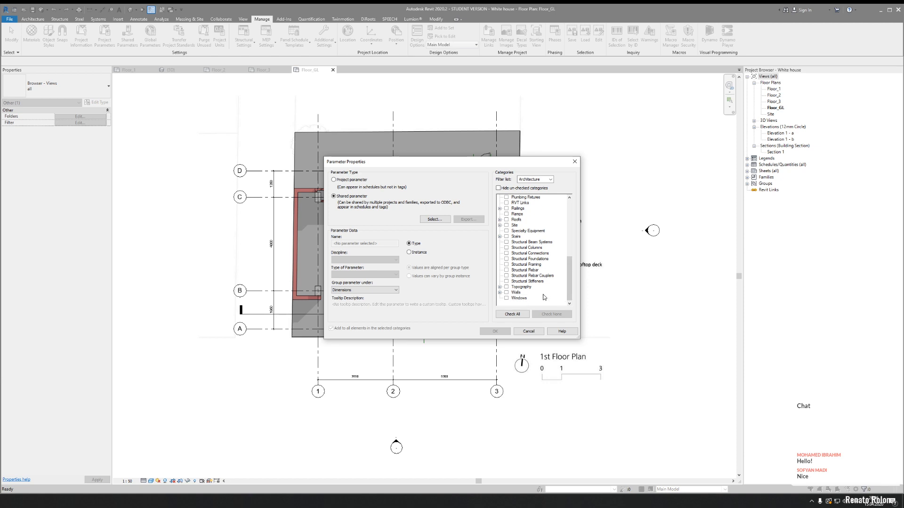
pyautogui.scroll(5, 506, 293)
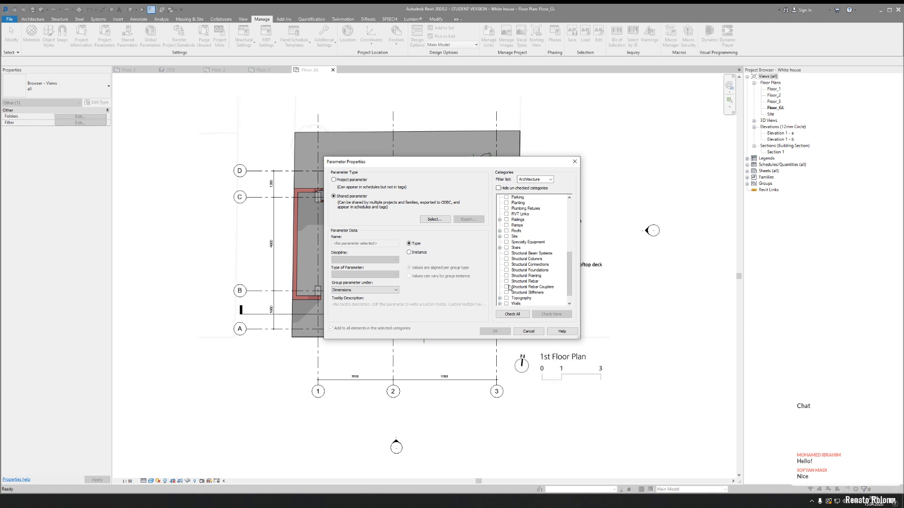
pyautogui.scroll(3, 510, 288)
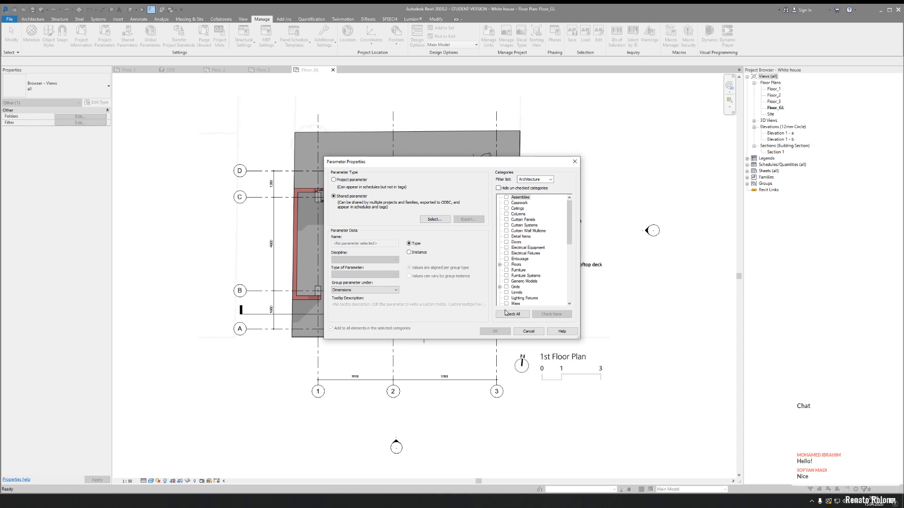
pyautogui.click(528, 331)
pyautogui.click(499, 194)
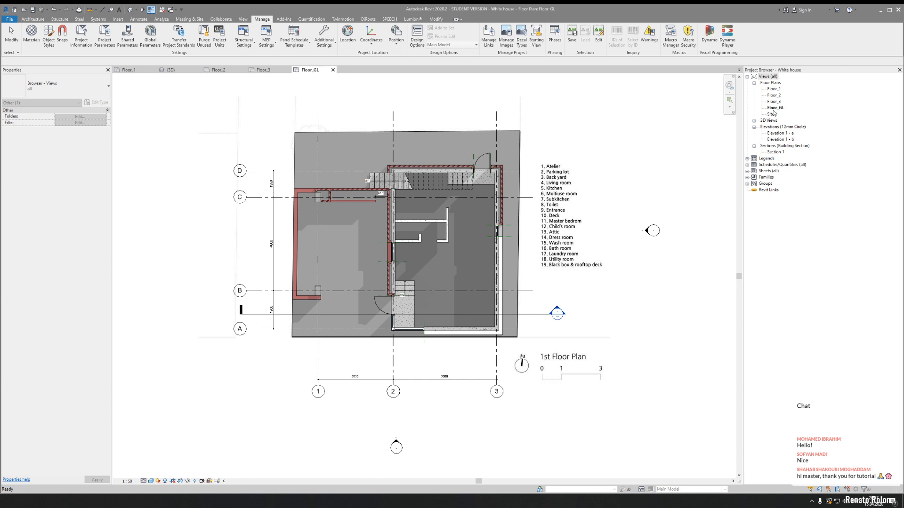
# - Make "New Organaz" the browser organization scheme for the views and open its properties for editing
pyautogui.rightClick(768, 78)
pyautogui.click(789, 82)
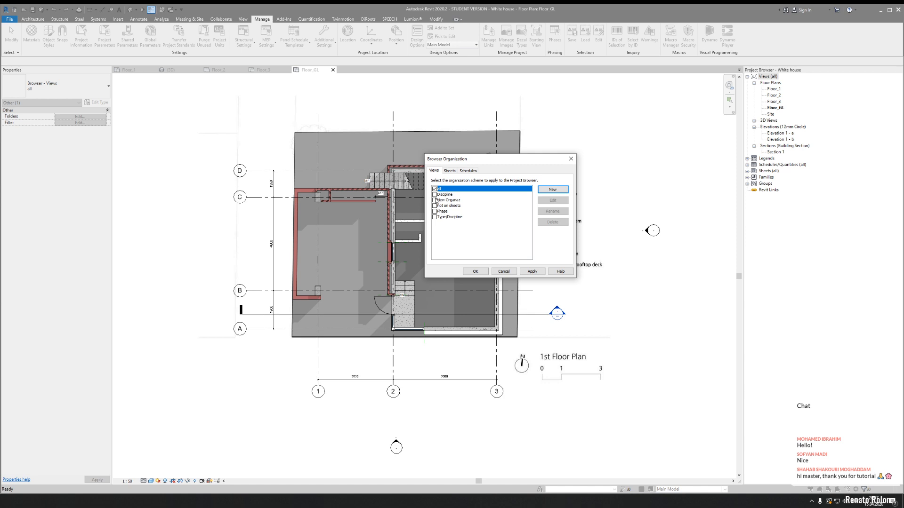
pyautogui.click(434, 200)
pyautogui.click(552, 200)
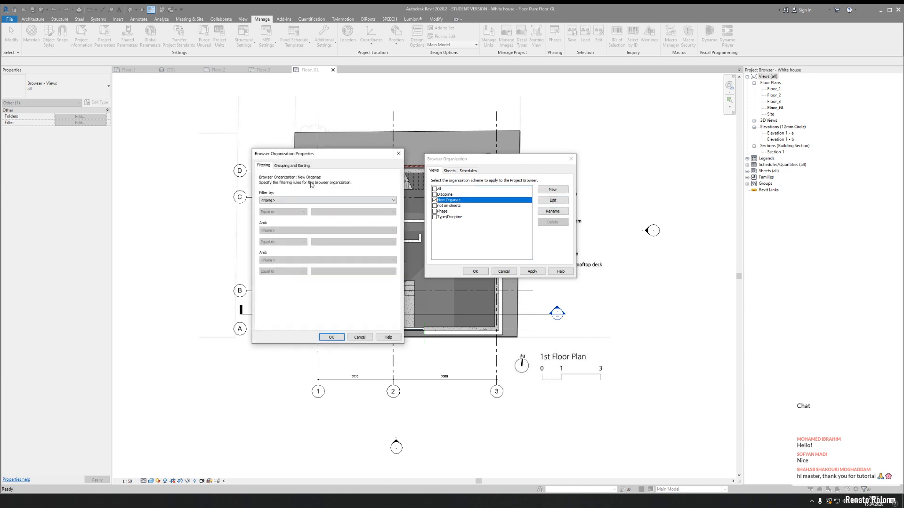
# - Group the views in the "New Organaz" scheme by Type and accept the browser organization
pyautogui.click(303, 200)
pyautogui.click(299, 169)
pyautogui.click(292, 165)
pyautogui.click(302, 193)
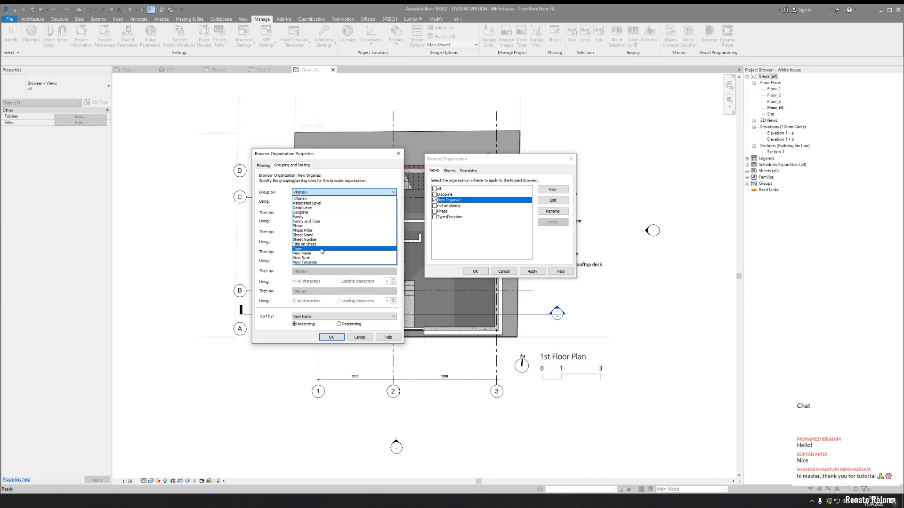
pyautogui.click(322, 253)
pyautogui.click(331, 337)
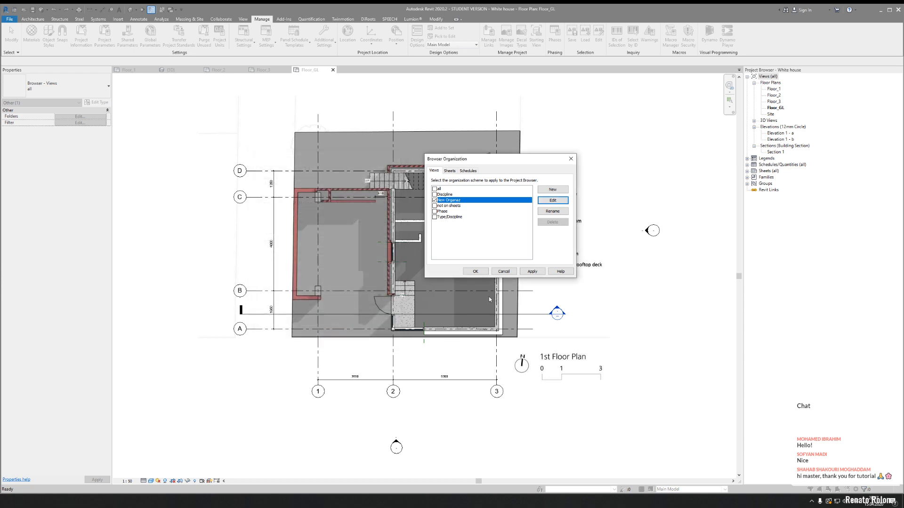
pyautogui.click(476, 272)
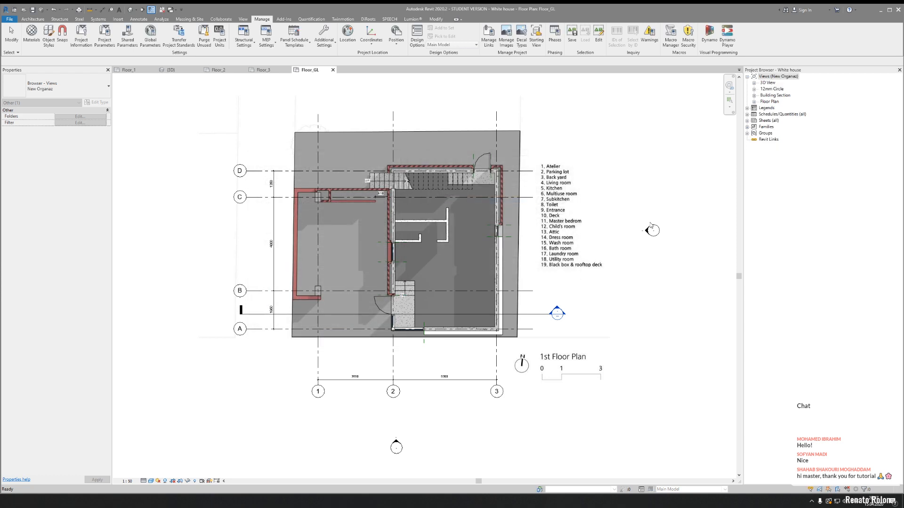
# - Expand the Floor Plan group in the browser and duplicate the Floor_GL plan view without its detailing
pyautogui.click(754, 84)
pyautogui.click(754, 83)
pyautogui.click(754, 101)
pyautogui.click(754, 102)
pyautogui.click(754, 102)
pyautogui.click(754, 102)
pyautogui.click(754, 102)
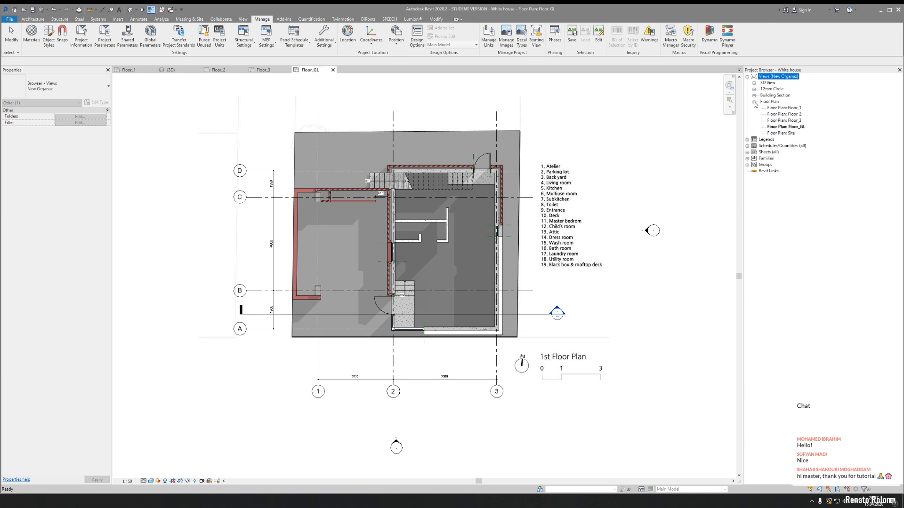
pyautogui.click(779, 127)
pyautogui.rightClick(779, 127)
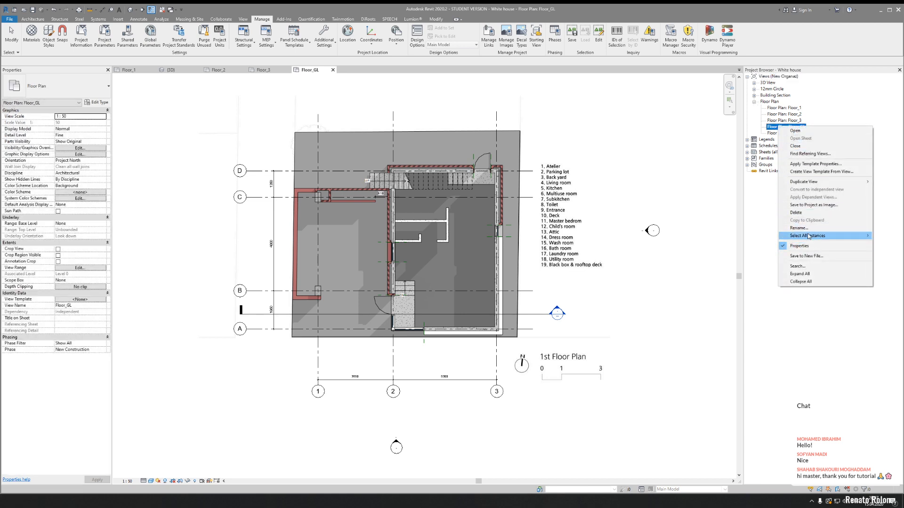
pyautogui.moveTo(822, 183)
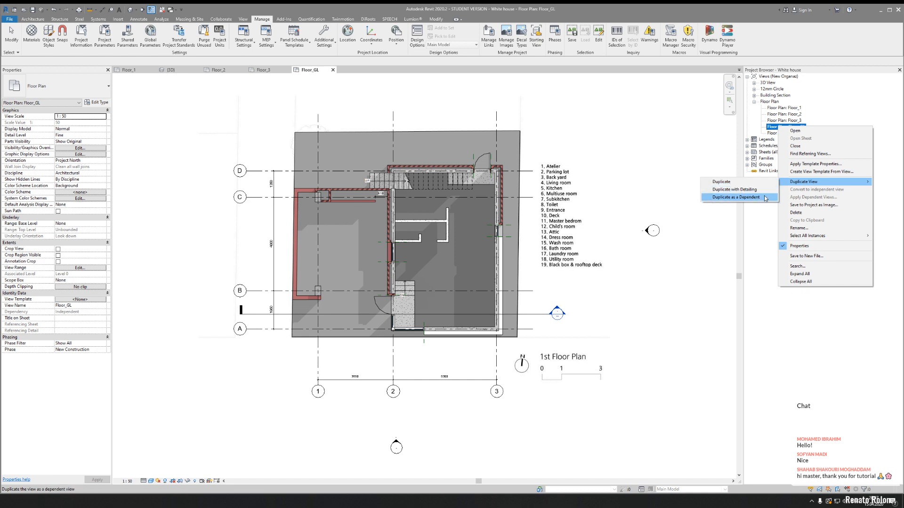
pyautogui.click(734, 182)
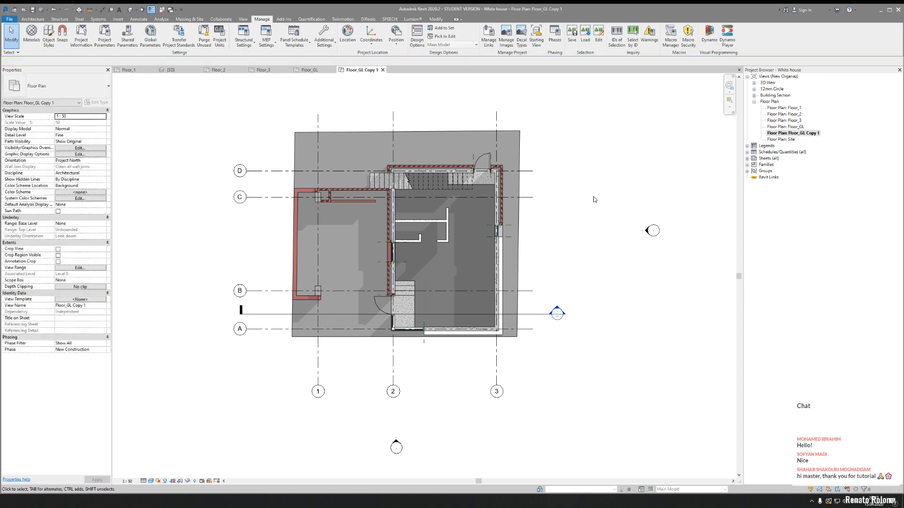
# - Set the visual style of the duplicated Floor_GL plan to Hidden Line
pyautogui.scroll(3, 518, 201)
pyautogui.scroll(-4, 529, 236)
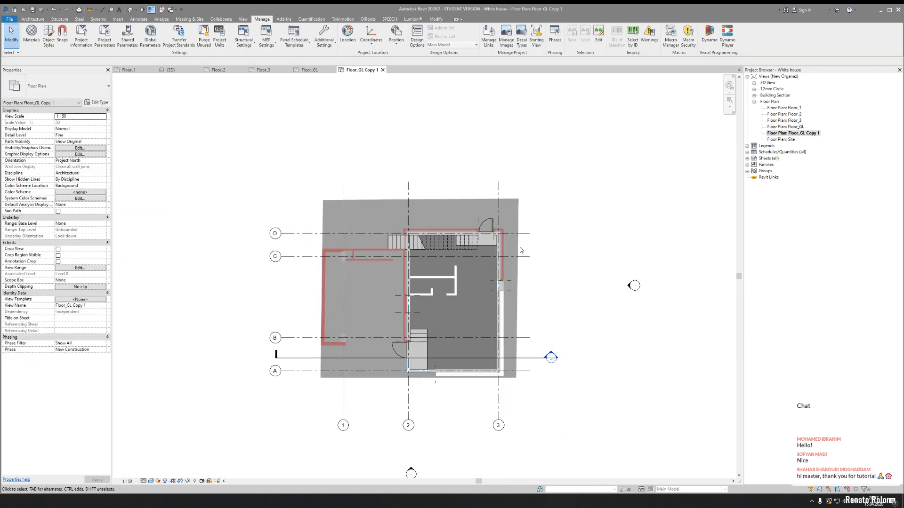
pyautogui.moveTo(521, 250); pyautogui.dragTo(524, 224, button='middle')
pyautogui.scroll(2, 489, 225)
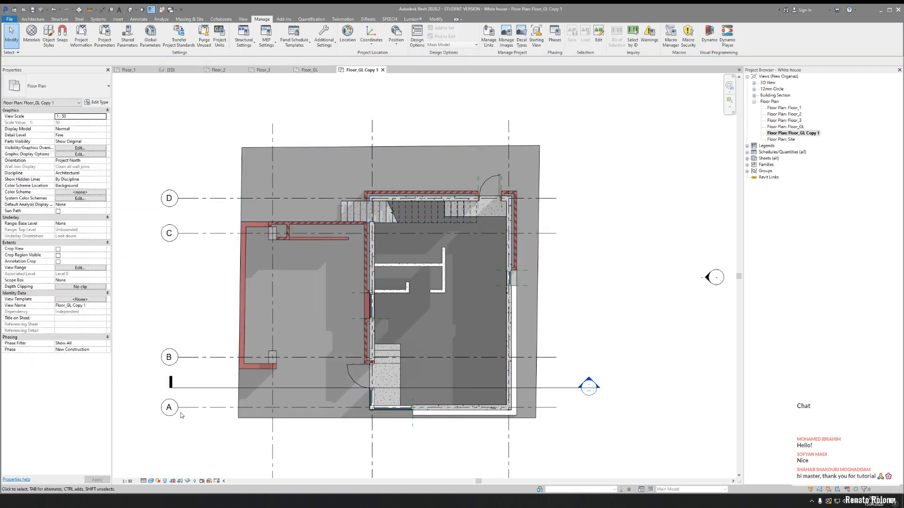
pyautogui.click(151, 481)
pyautogui.click(164, 446)
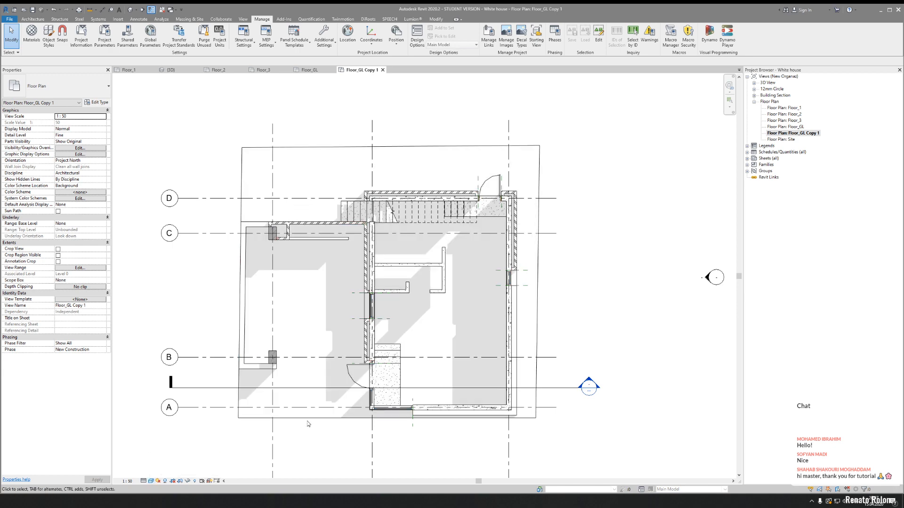
# - Reduce the duplicated plan's shadow intensity to a very faint level in its lighting display options
pyautogui.moveTo(312, 418); pyautogui.dragTo(332, 419, button='middle')
pyautogui.scroll(3, 398, 336)
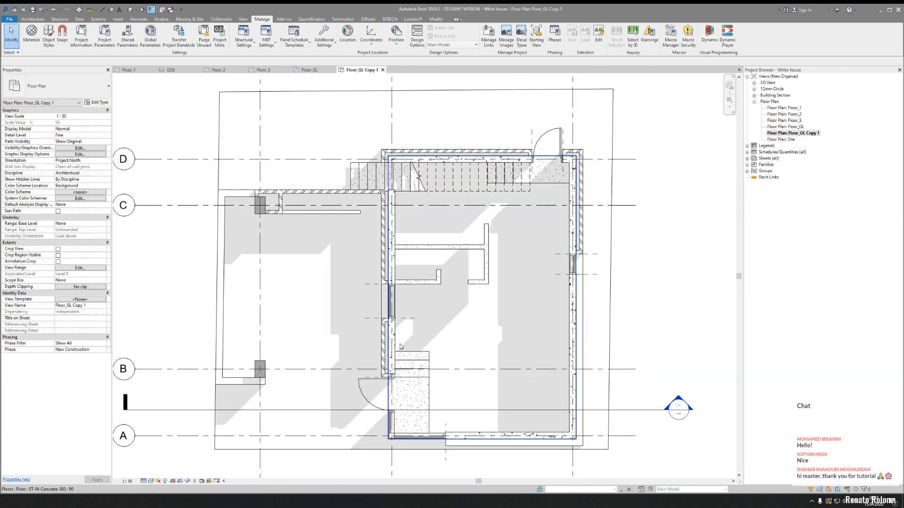
pyautogui.moveTo(400, 347); pyautogui.dragTo(411, 355, button='middle')
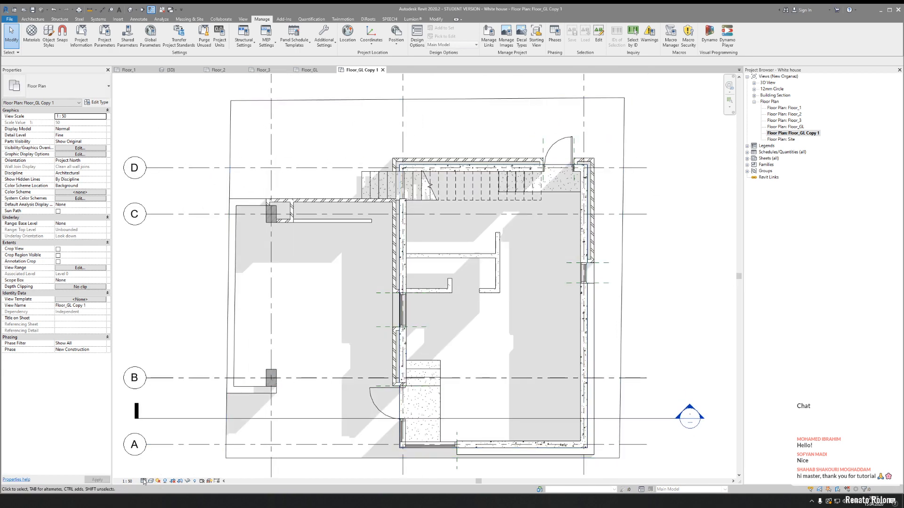
pyautogui.click(151, 482)
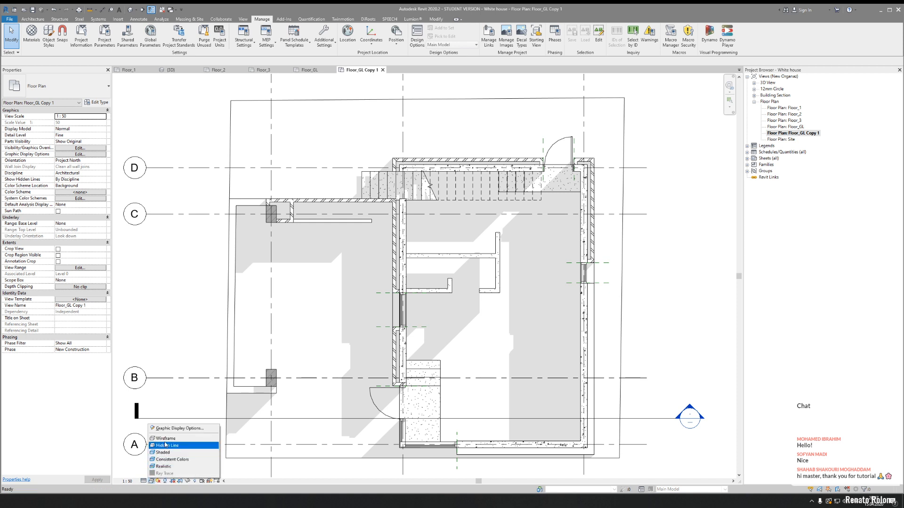
pyautogui.click(173, 429)
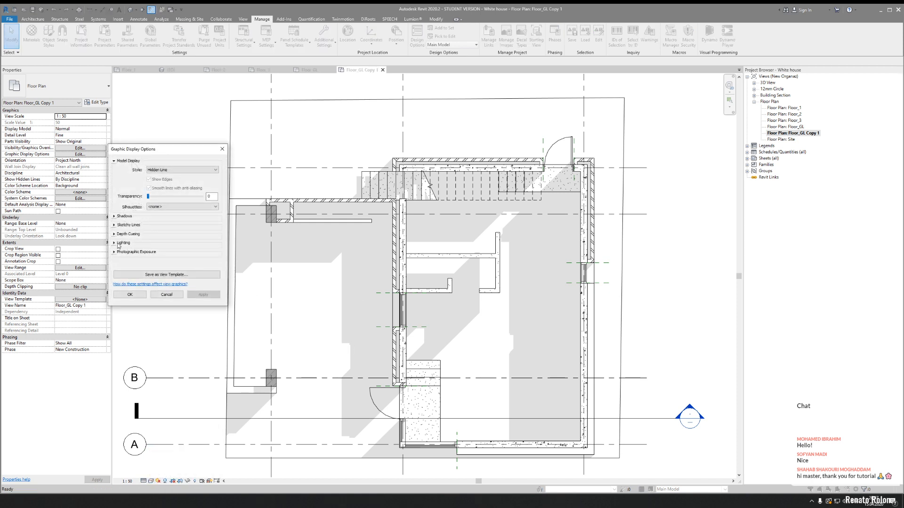
pyautogui.click(114, 244)
pyautogui.moveTo(153, 307); pyautogui.dragTo(149, 307)
pyautogui.click(203, 358)
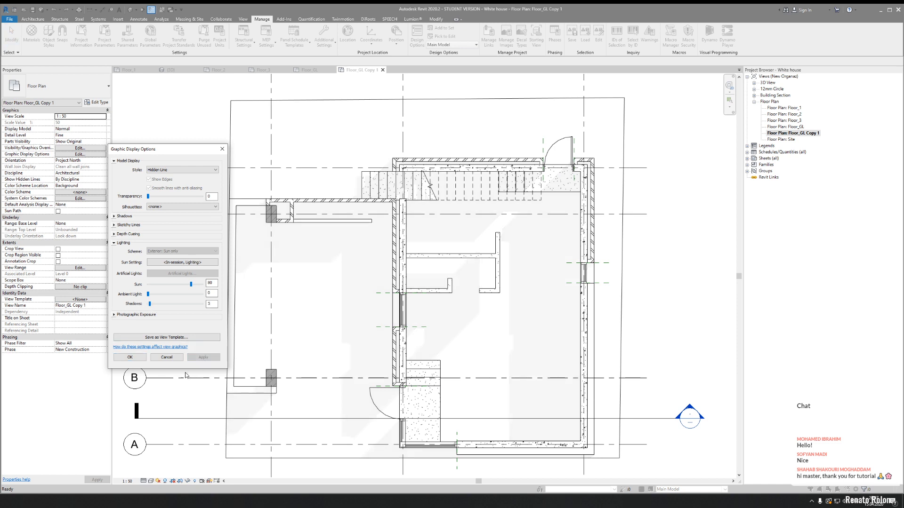
pyautogui.click(130, 358)
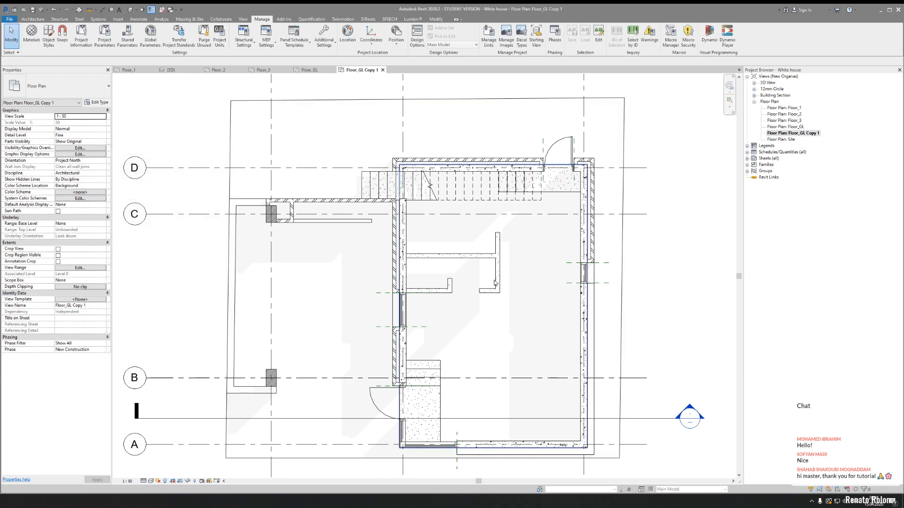
# - Place an aligned dimension chain across grids 3, 2 and 1, just above the grid bubbles below the building
pyautogui.moveTo(502, 295)
pyautogui.mouseDown(button='middle')
pyautogui.moveTo(473, 302)
pyautogui.moveTo(483, 265)
pyautogui.moveTo(495, 297)
pyautogui.mouseUp(button='middle')
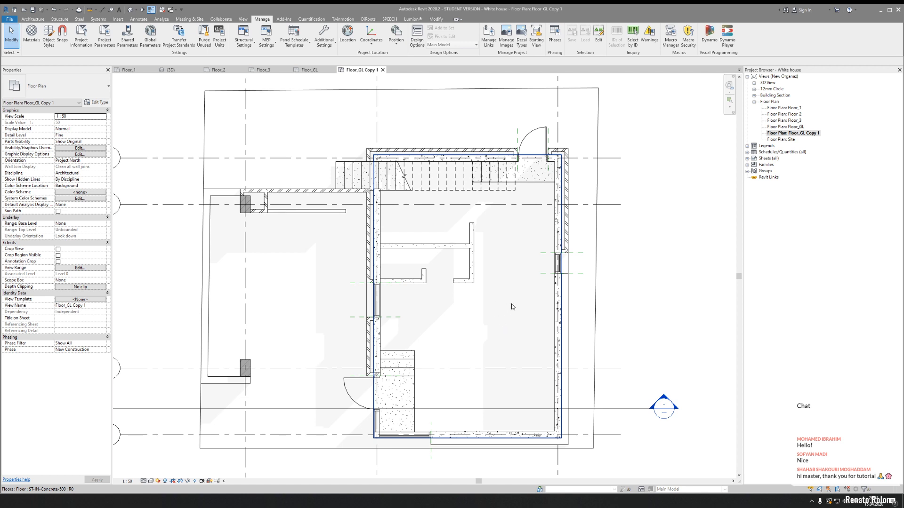
pyautogui.scroll(5, 428, 318)
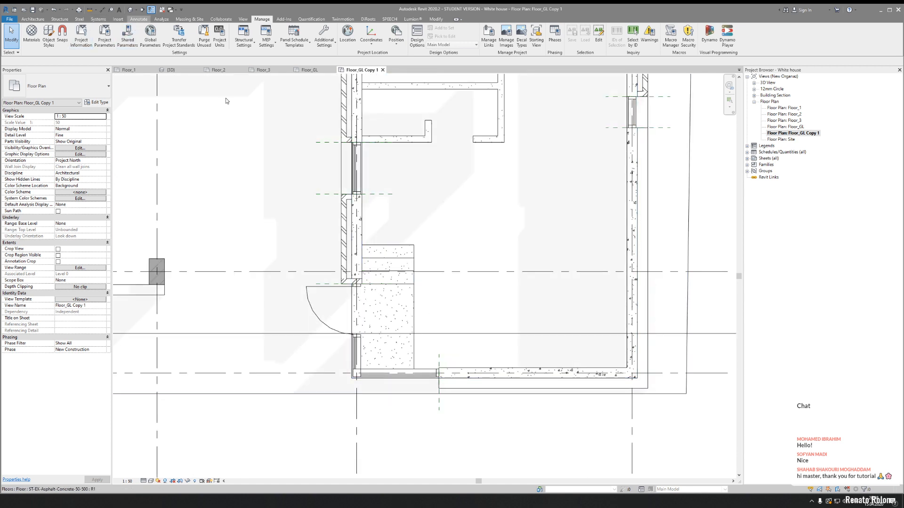
pyautogui.click(138, 19)
pyautogui.click(30, 35)
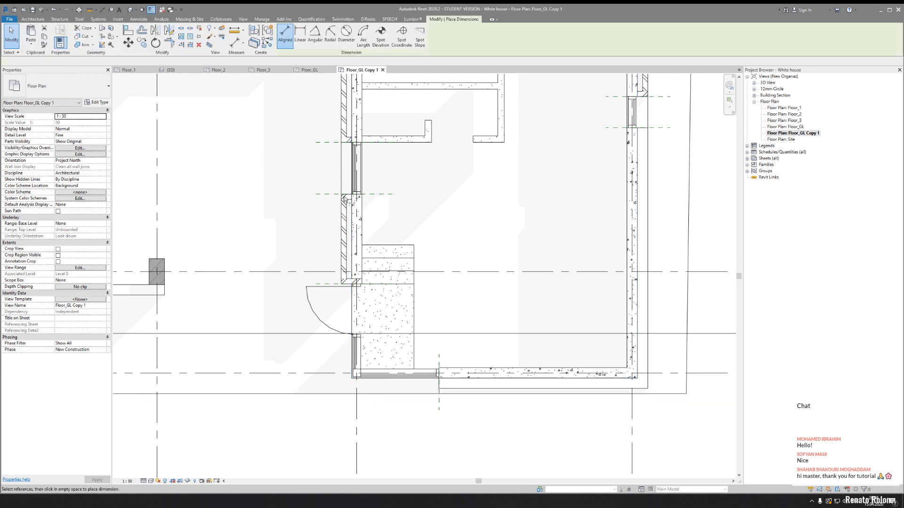
pyautogui.scroll(-5, 372, 247)
pyautogui.scroll(3, 355, 276)
pyautogui.scroll(2, 356, 275)
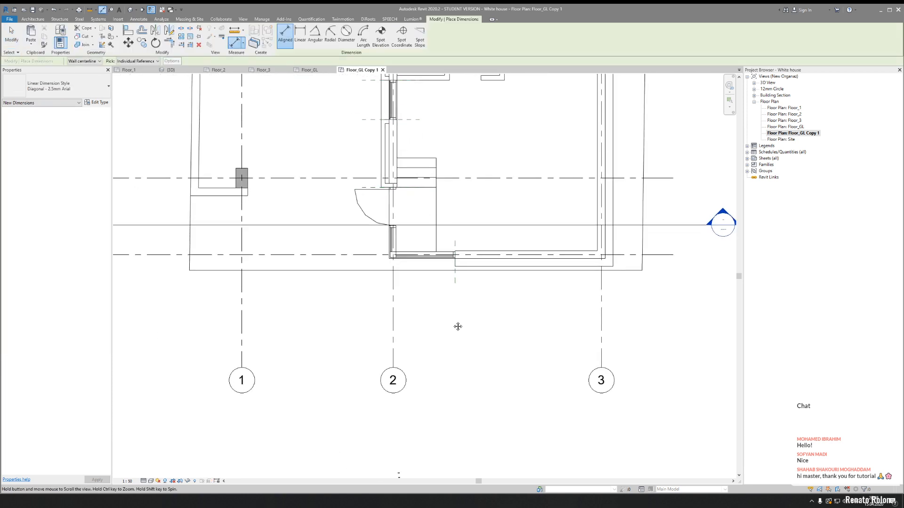
pyautogui.click(601, 328)
pyautogui.click(393, 329)
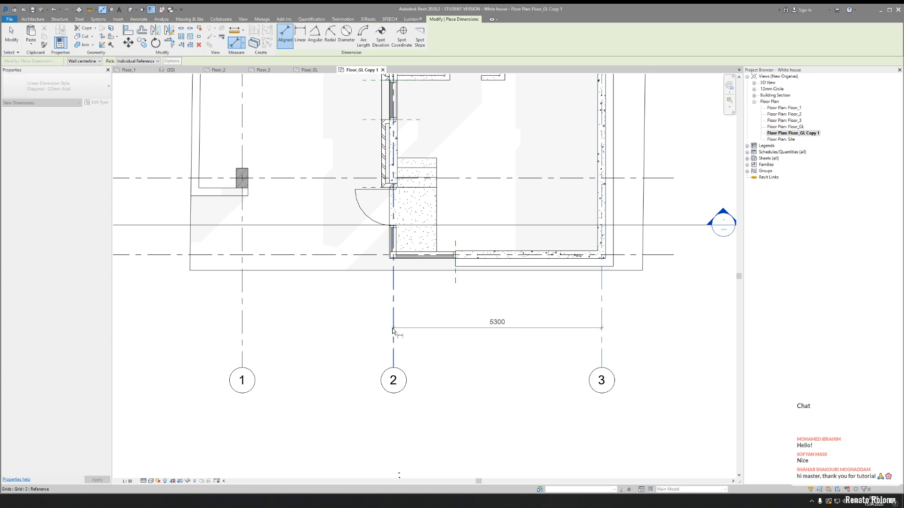
pyautogui.click(242, 332)
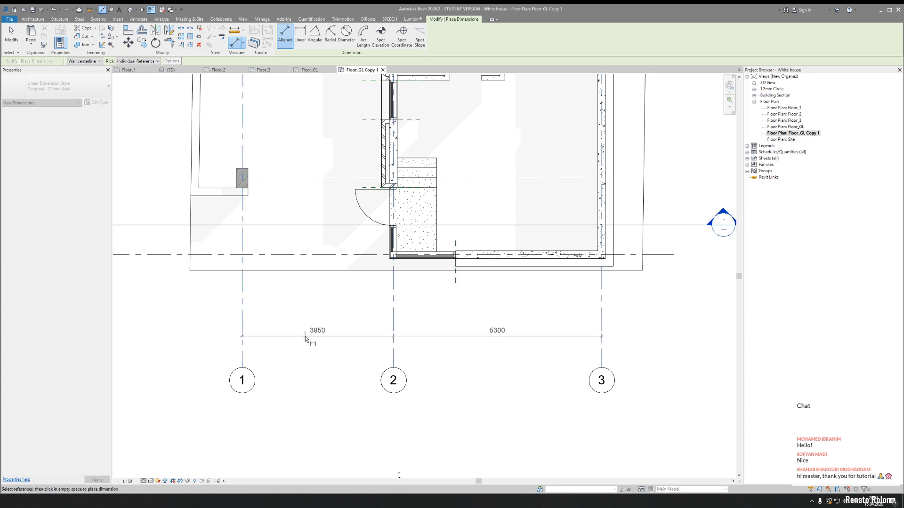
pyautogui.click(306, 338)
# - Place an aligned dimension chain across grids A, B, C and D, beside the grid bubbles
pyautogui.moveTo(274, 304); pyautogui.dragTo(556, 355, button='middle')
pyautogui.click(417, 310)
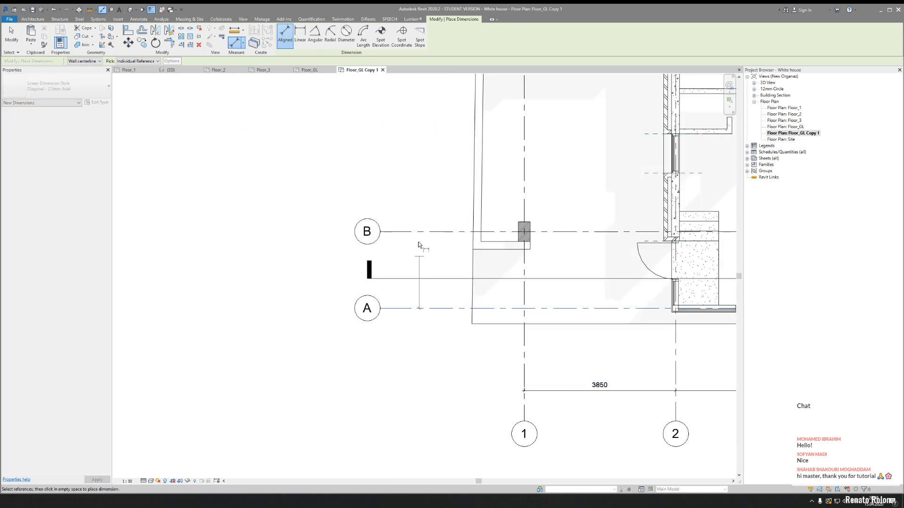
pyautogui.click(416, 233)
pyautogui.scroll(-3, 423, 188)
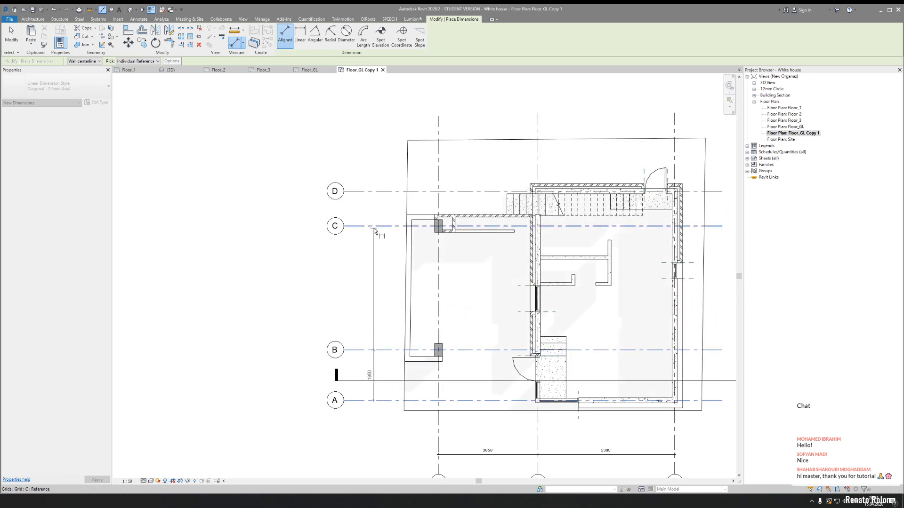
pyautogui.click(372, 193)
pyautogui.click(372, 207)
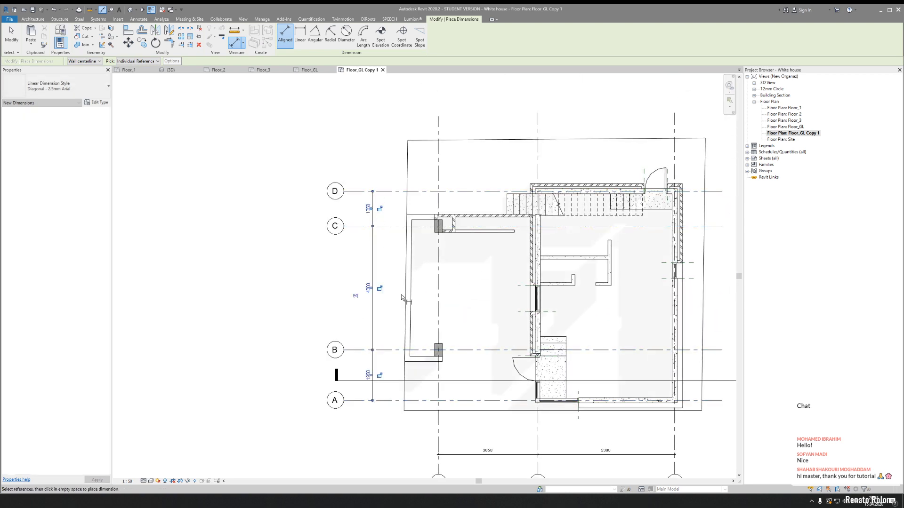
# - Add an overall aligned dimension from grid 1 to grid 3, between the existing dimension chain and the grid bubbles
pyautogui.moveTo(413, 336); pyautogui.dragTo(311, 222, button='middle')
pyautogui.scroll(2, 394, 333)
pyautogui.click(305, 355)
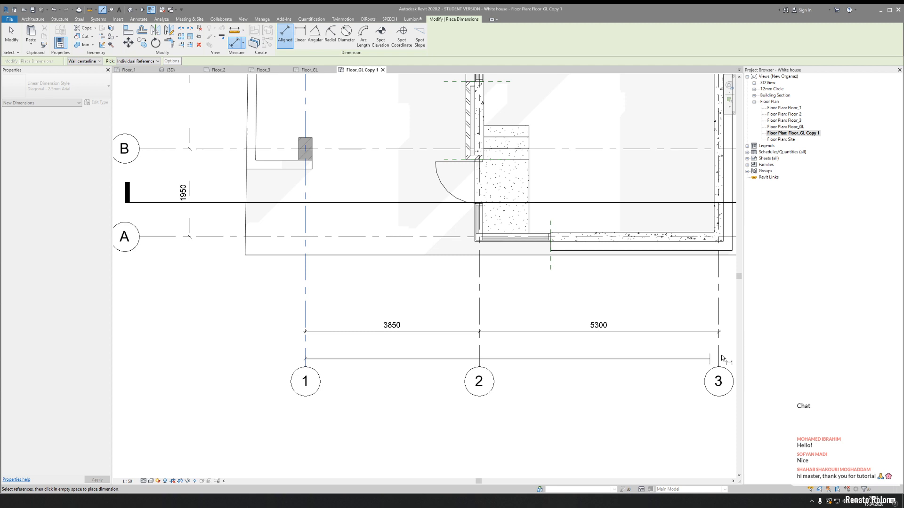
pyautogui.click(713, 347)
pyautogui.click(686, 349)
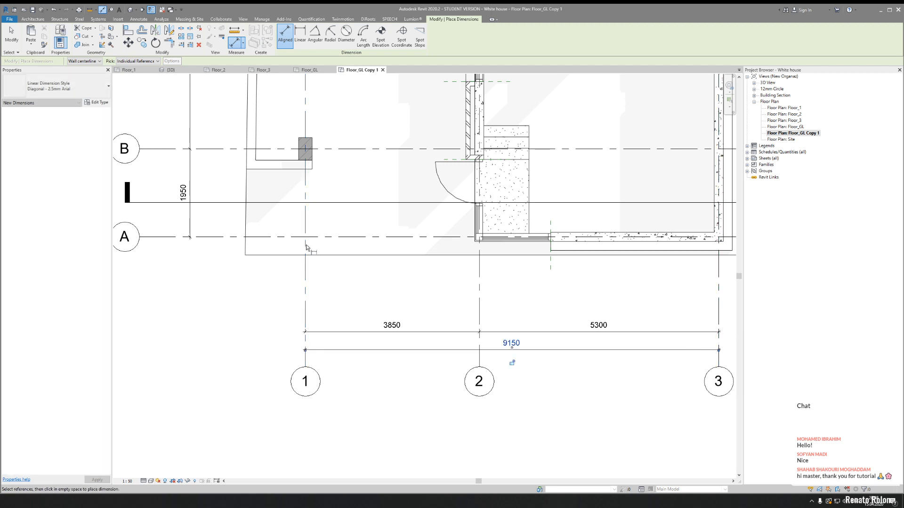
# - Add an overall aligned dimension from grid A to grid D, between the existing dimension chain and the grid bubbles
pyautogui.moveTo(138, 227); pyautogui.dragTo(394, 376, button='middle')
pyautogui.click(426, 385)
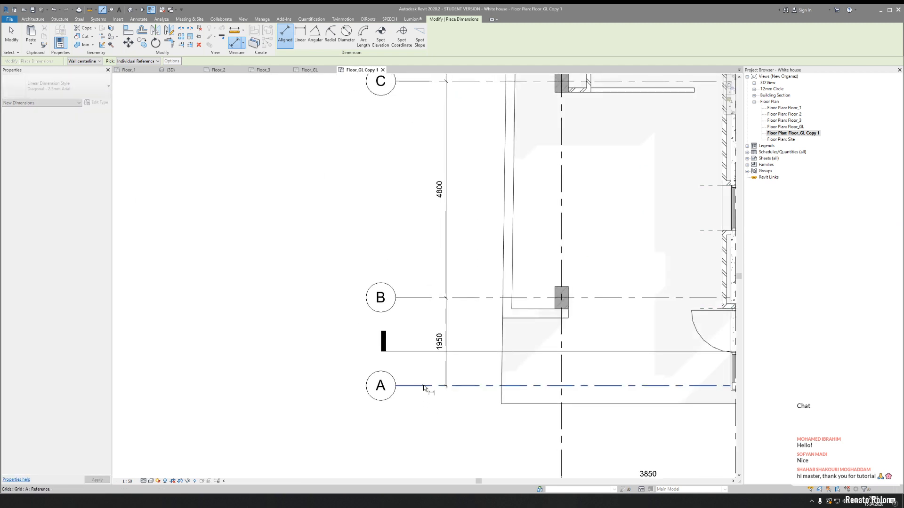
pyautogui.moveTo(420, 224); pyautogui.dragTo(388, 385, button='middle')
pyautogui.click(390, 181)
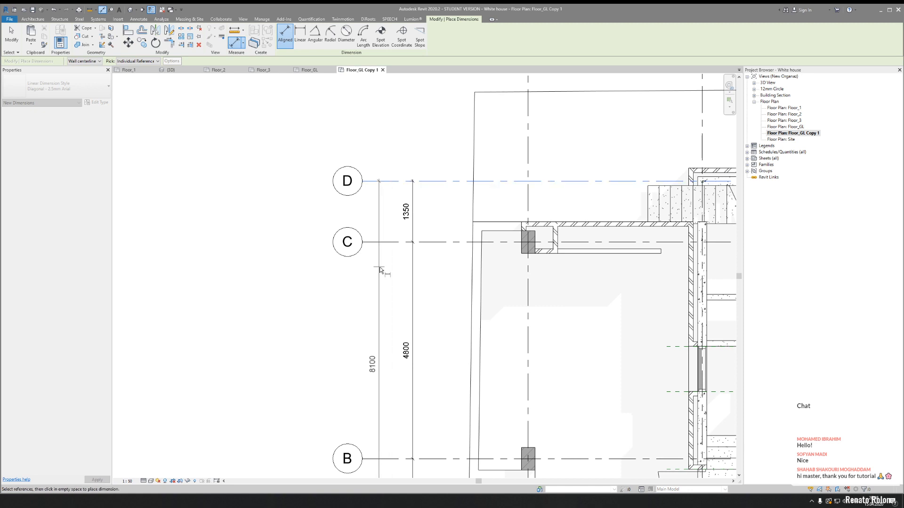
pyautogui.click(390, 279)
pyautogui.scroll(-5, 442, 295)
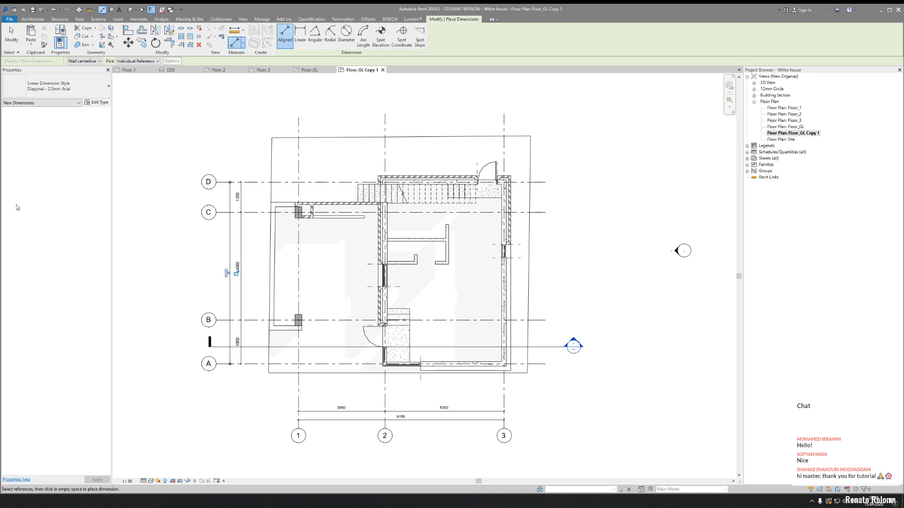
pyautogui.press('Escape')
pyautogui.press('Escape')
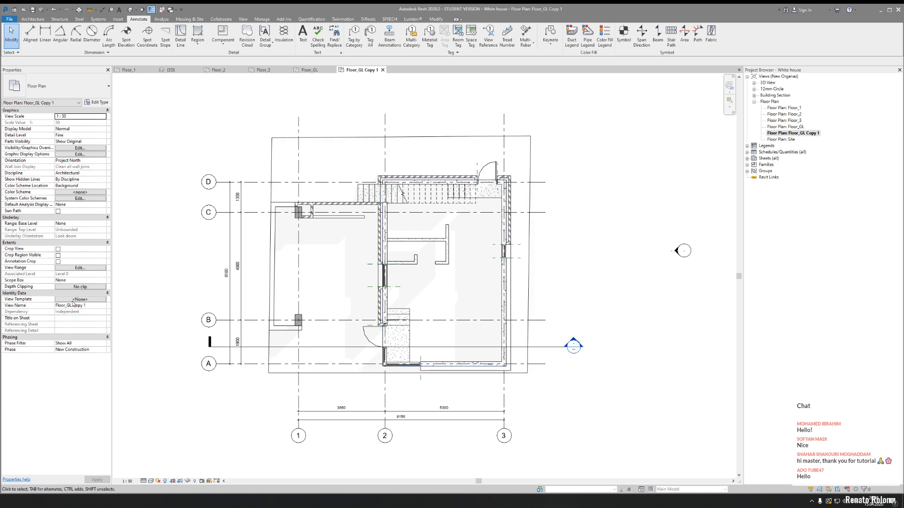
# - Examine how the low exterior walls around the columns on grid 1 are displayed in the plan
pyautogui.scroll(5, 343, 231)
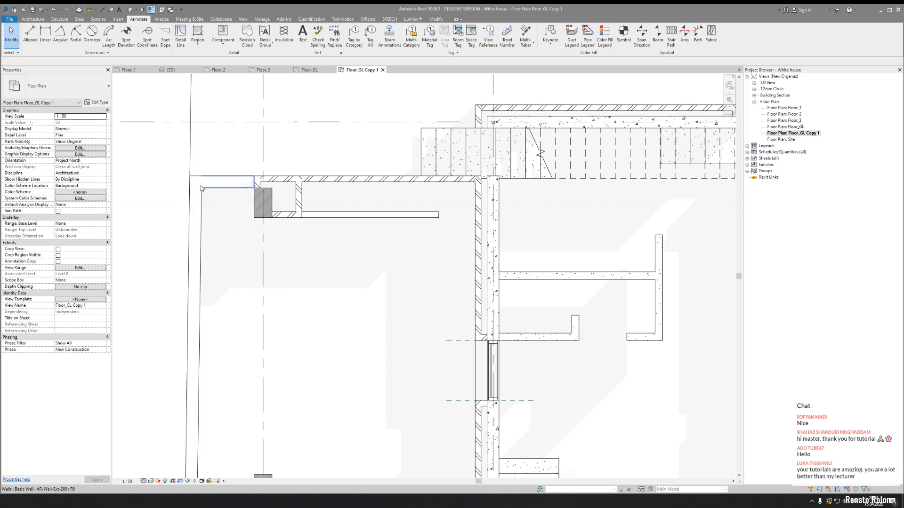
pyautogui.moveTo(191, 297); pyautogui.dragTo(203, 132, button='middle')
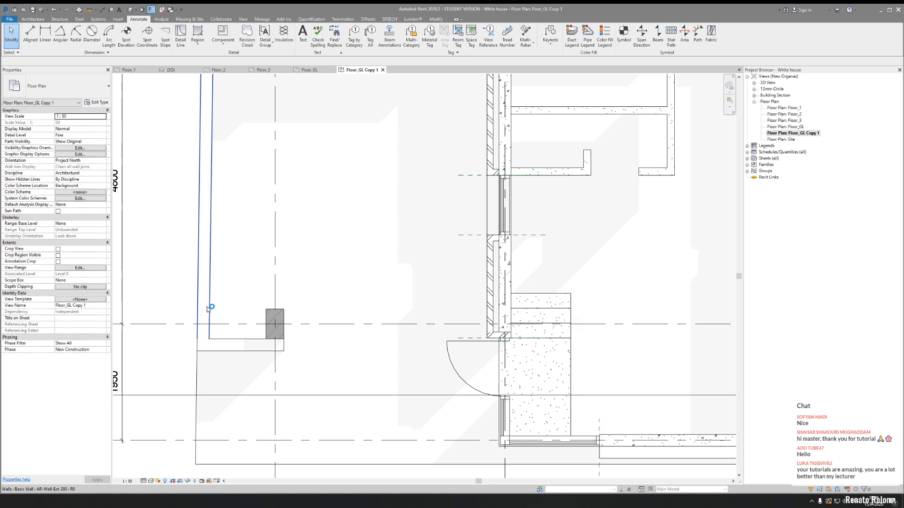
pyautogui.moveTo(213, 271); pyautogui.dragTo(214, 401, button='middle')
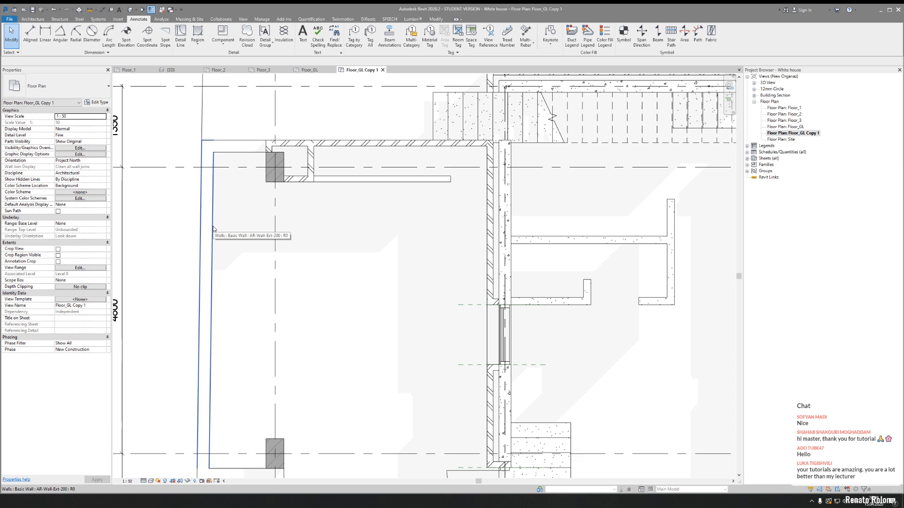
pyautogui.moveTo(259, 259); pyautogui.dragTo(295, 216, button='middle')
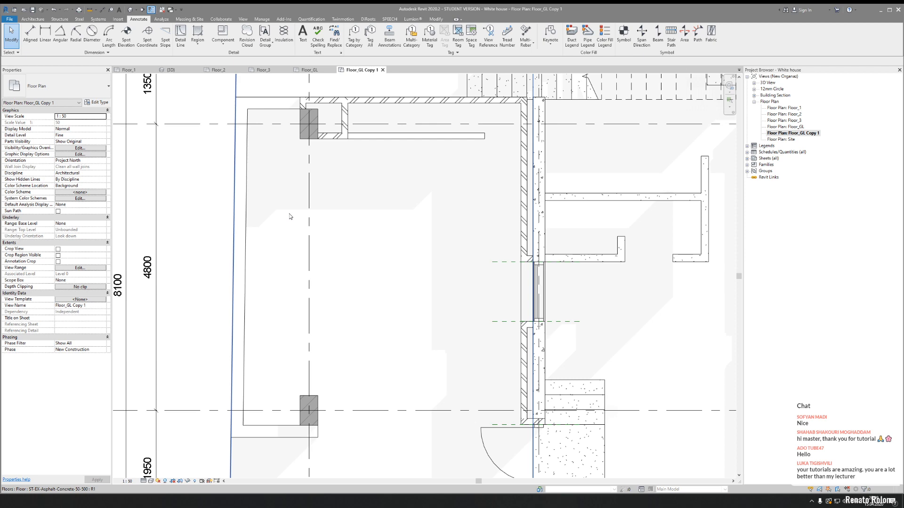
pyautogui.scroll(-2, 290, 216)
pyautogui.scroll(2, 290, 216)
pyautogui.scroll(-2, 290, 217)
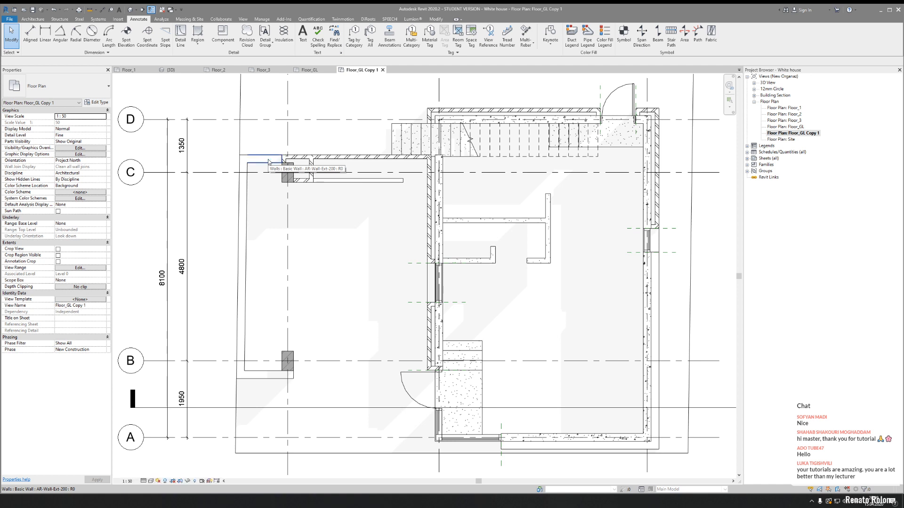
# - Review the view's model category overrides and check the properties of two low exterior walls near grid C
pyautogui.press('v')
pyautogui.press('g')
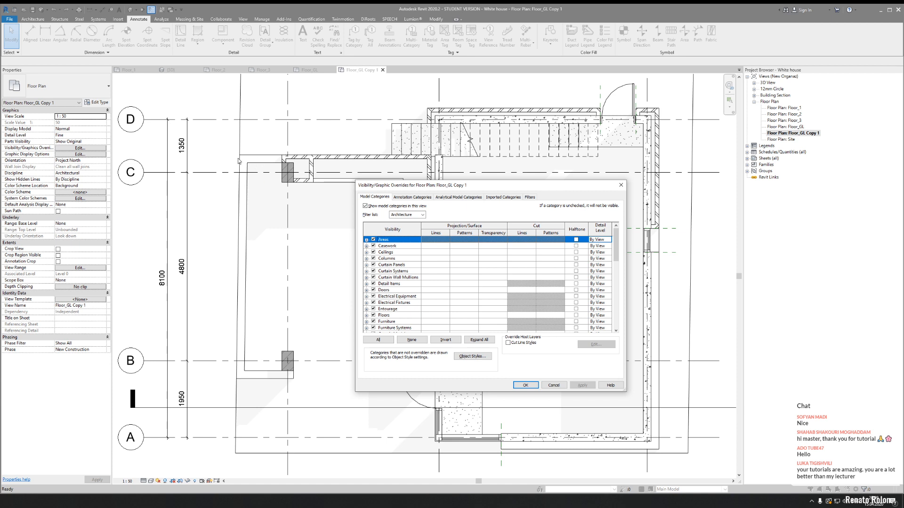
pyautogui.scroll(-9, 411, 272)
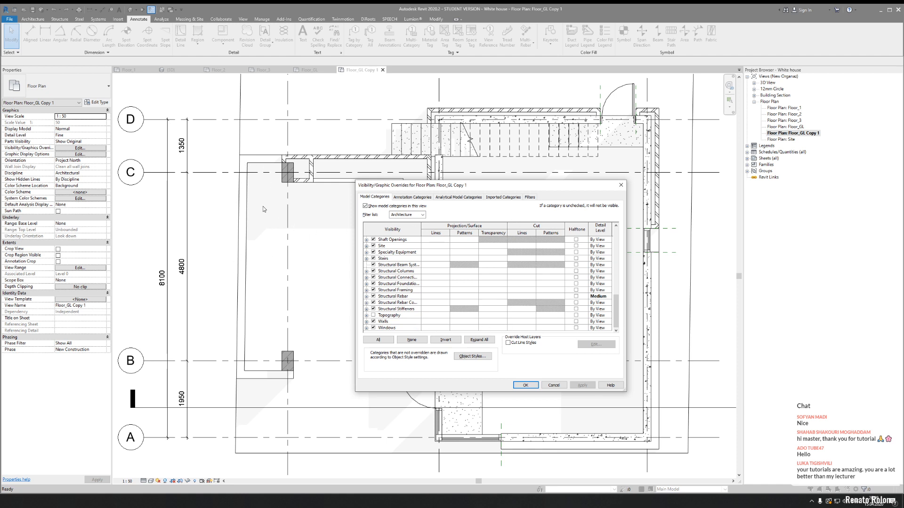
pyautogui.click(620, 185)
pyautogui.click(257, 159)
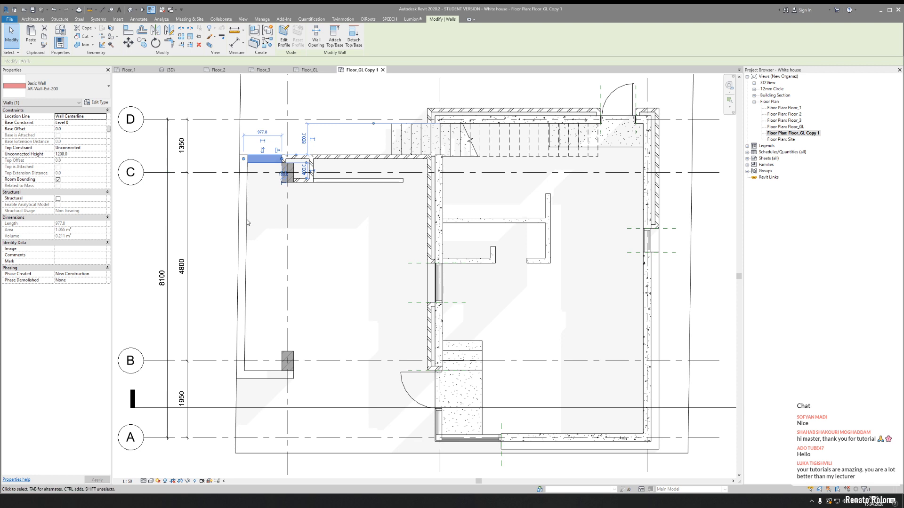
pyautogui.click(358, 181)
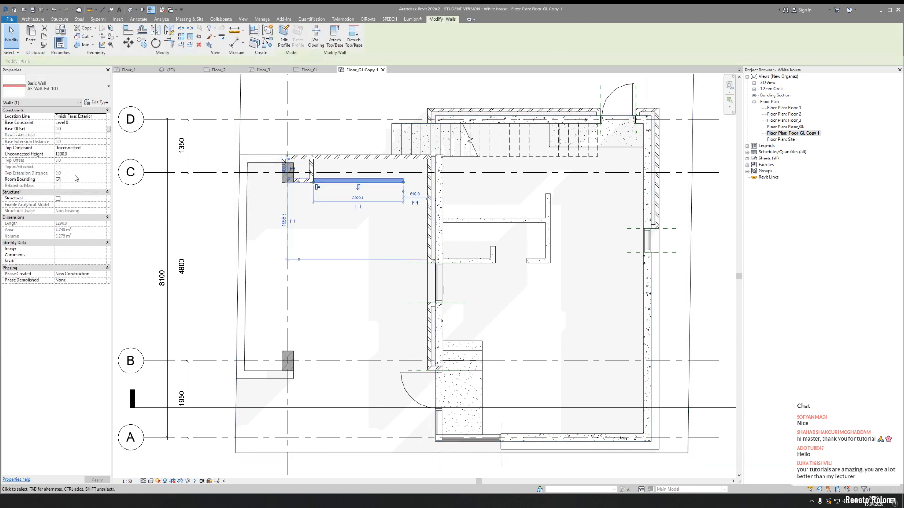
pyautogui.press('Escape')
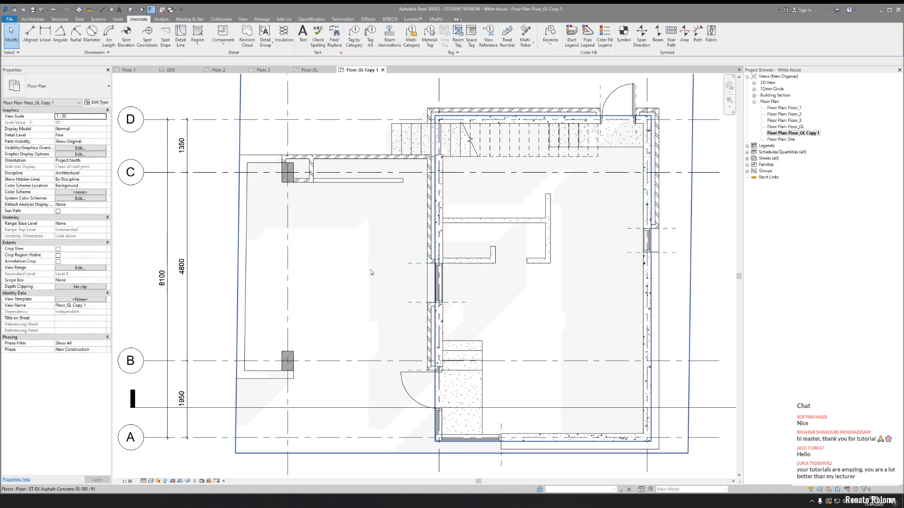
# - Create a rule-based view filter named "Wall till 1200mm" from the view's visibility and graphics overrides
pyautogui.press('v')
pyautogui.press('v')
pyautogui.click(530, 198)
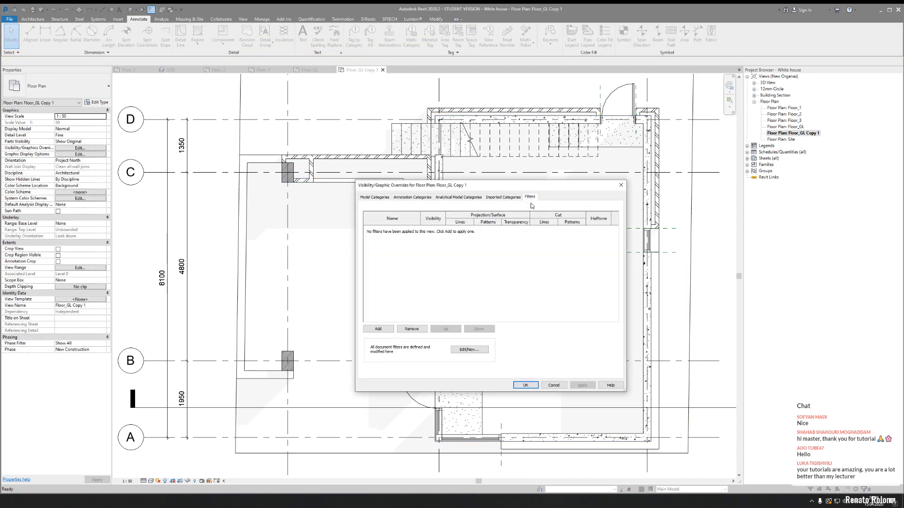
pyautogui.click(469, 350)
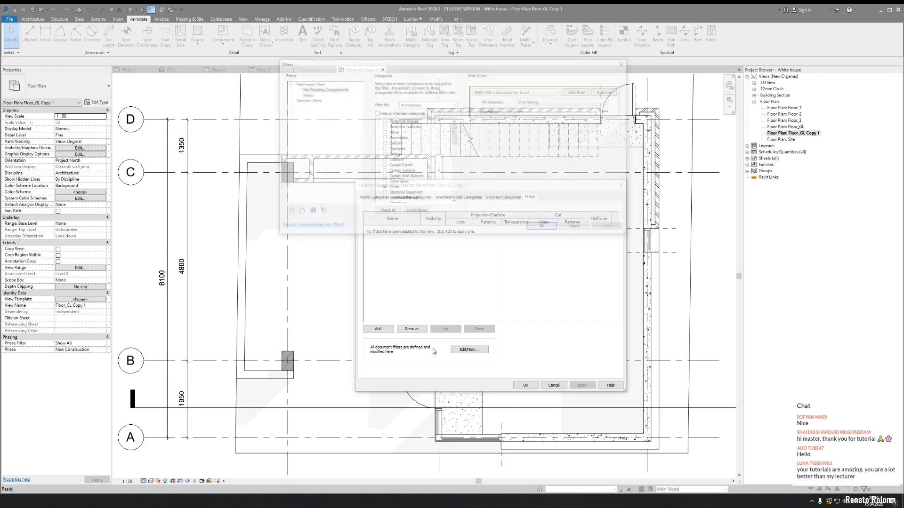
pyautogui.click(287, 212)
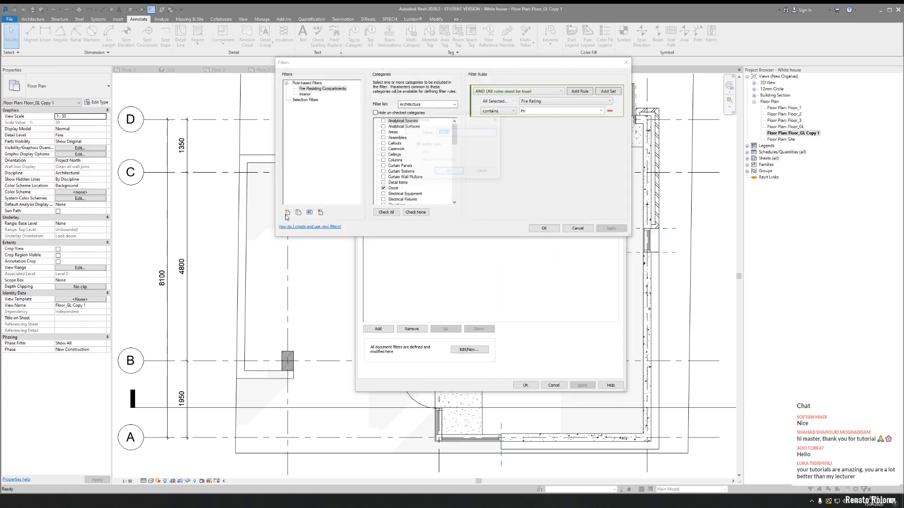
pyautogui.write('Wall till 1200mm')
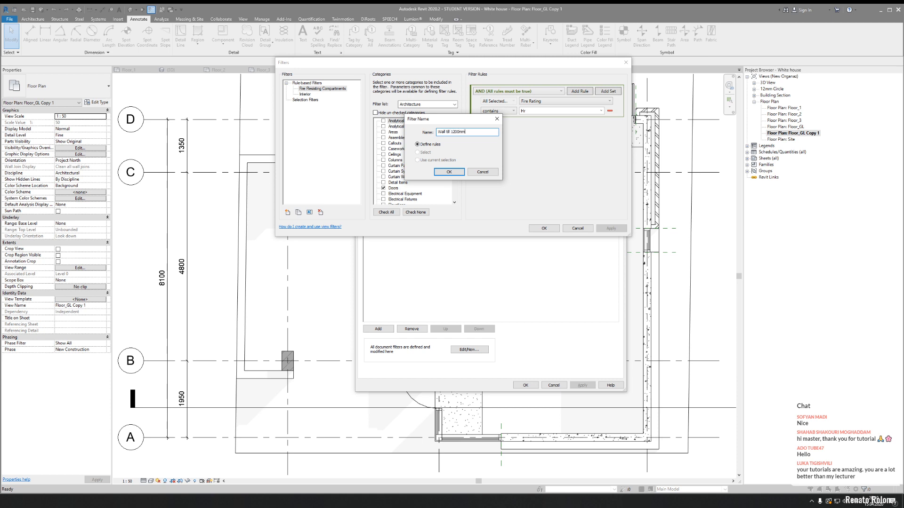
pyautogui.click(449, 172)
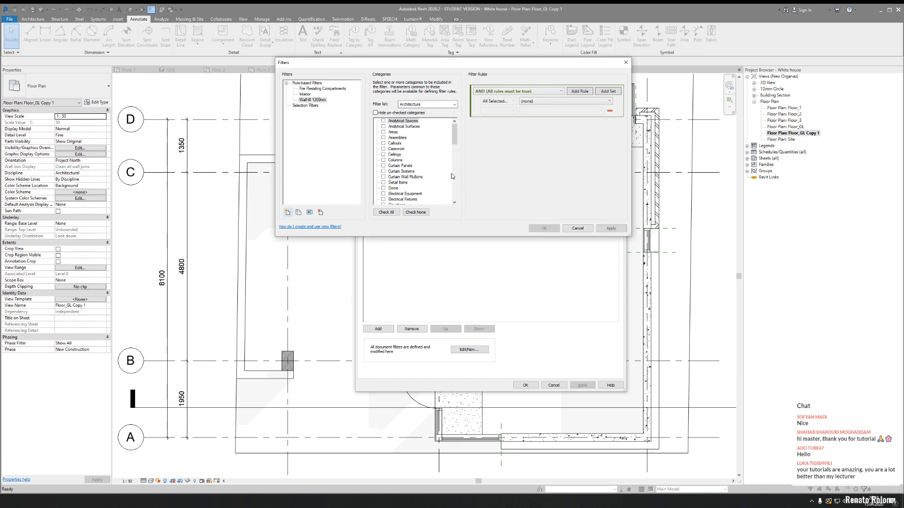
# - Include the Walls category in the "Wall till 1200mm" filter
pyautogui.scroll(-4, 428, 169)
pyautogui.scroll(-8, 428, 170)
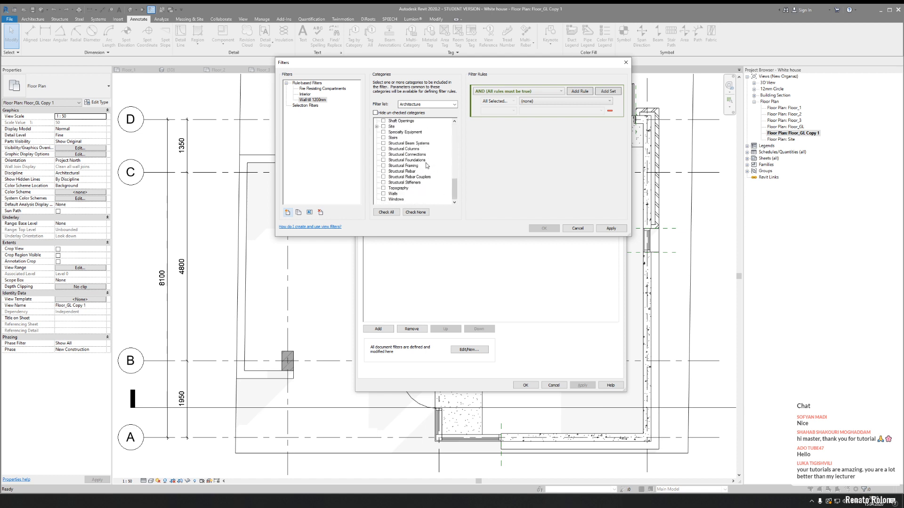
pyautogui.click(390, 194)
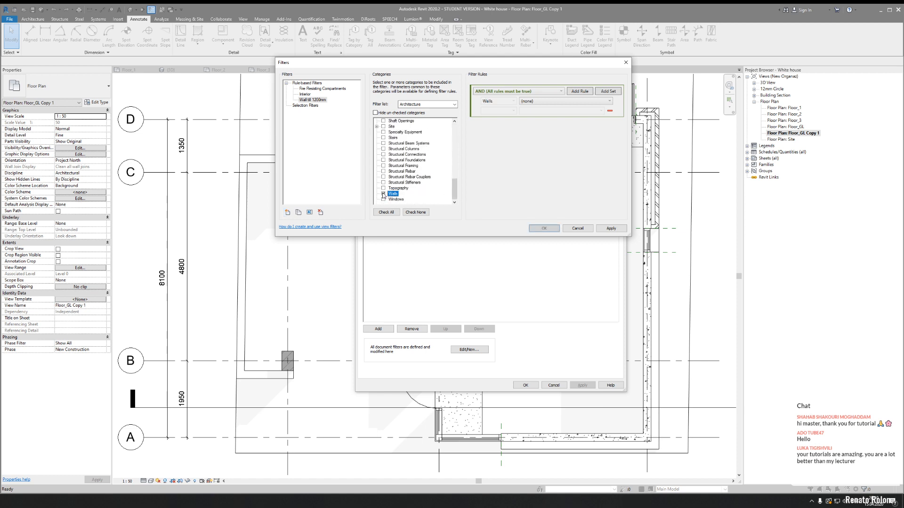
# - Look through the parameters available for the wall filter rule, and save the filter without a rule
pyautogui.click(544, 101)
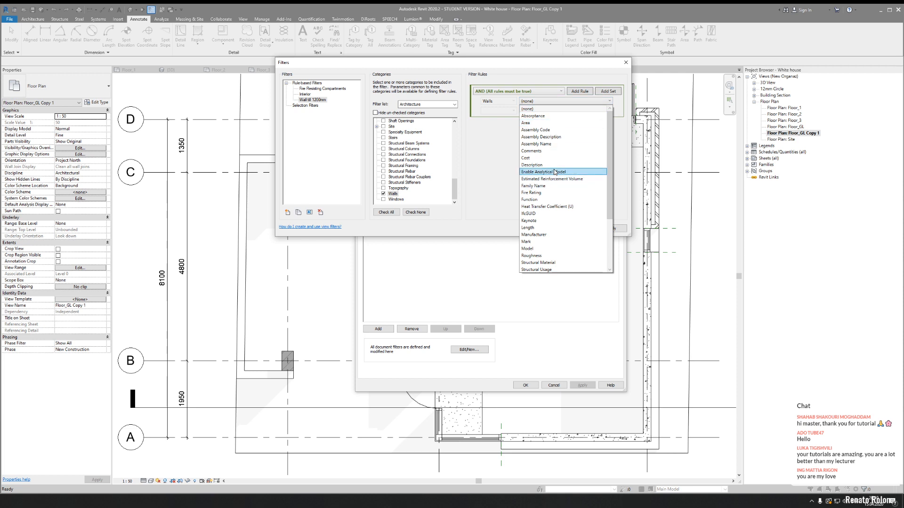
pyautogui.scroll(-3, 555, 172)
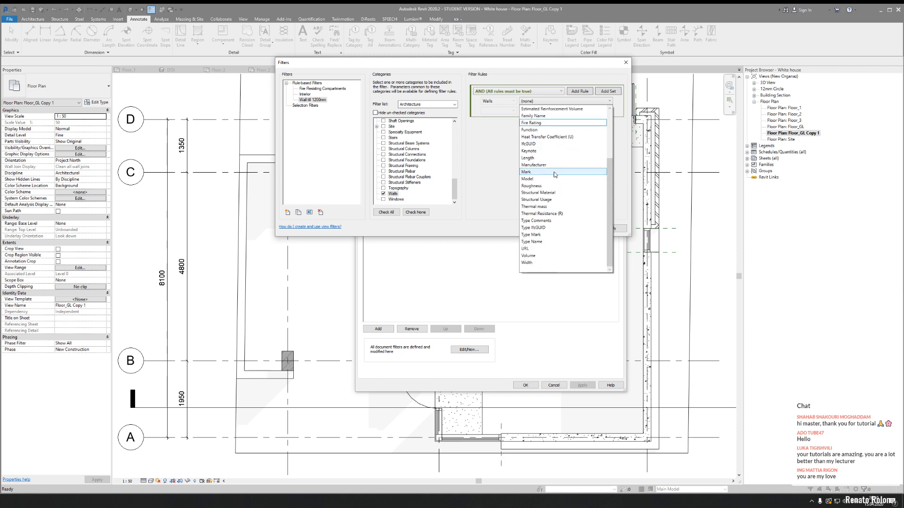
pyautogui.scroll(1, 555, 178)
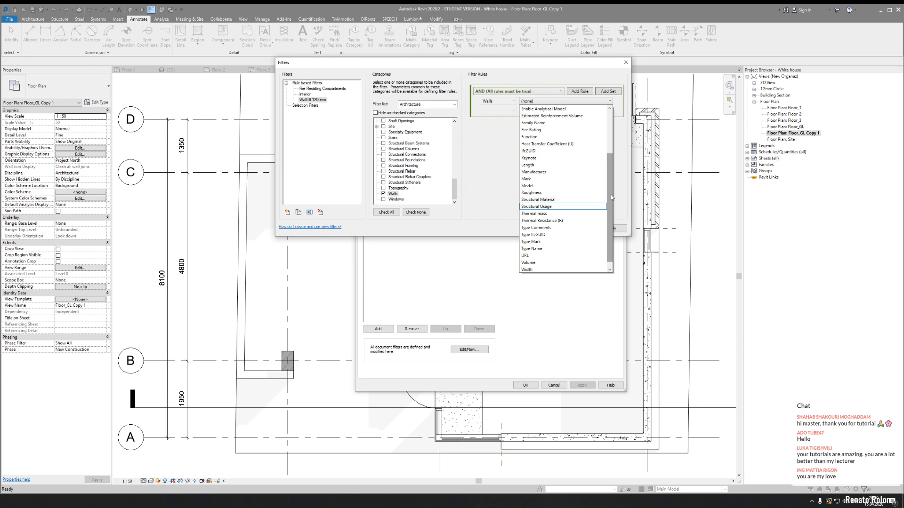
pyautogui.moveTo(611, 194); pyautogui.dragTo(614, 149)
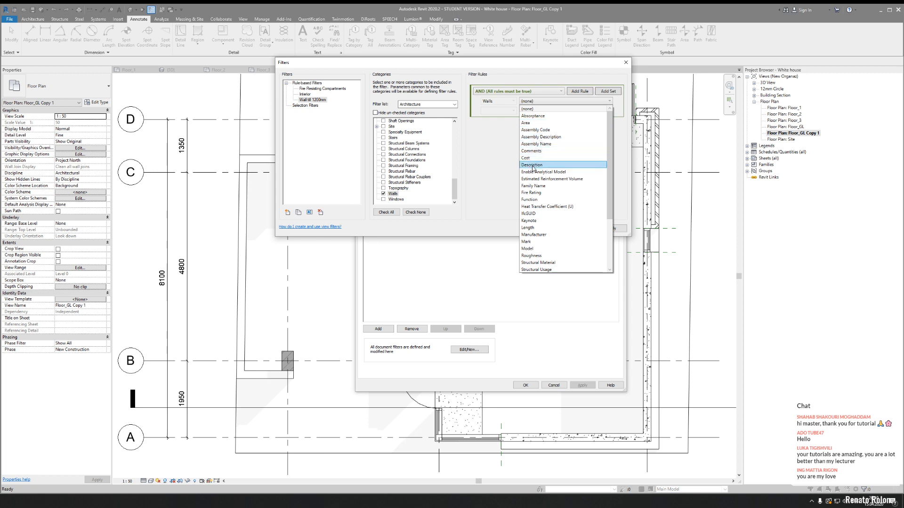
pyautogui.scroll(-4, 537, 179)
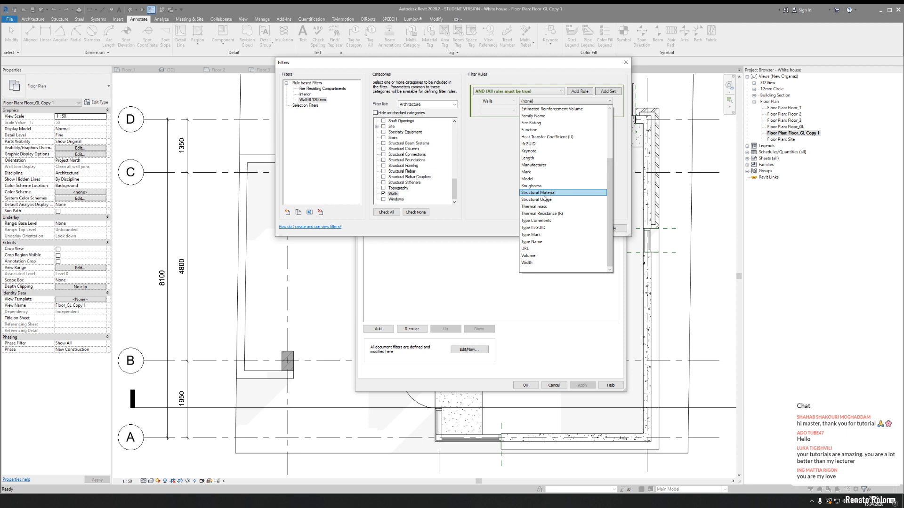
pyautogui.scroll(4, 547, 195)
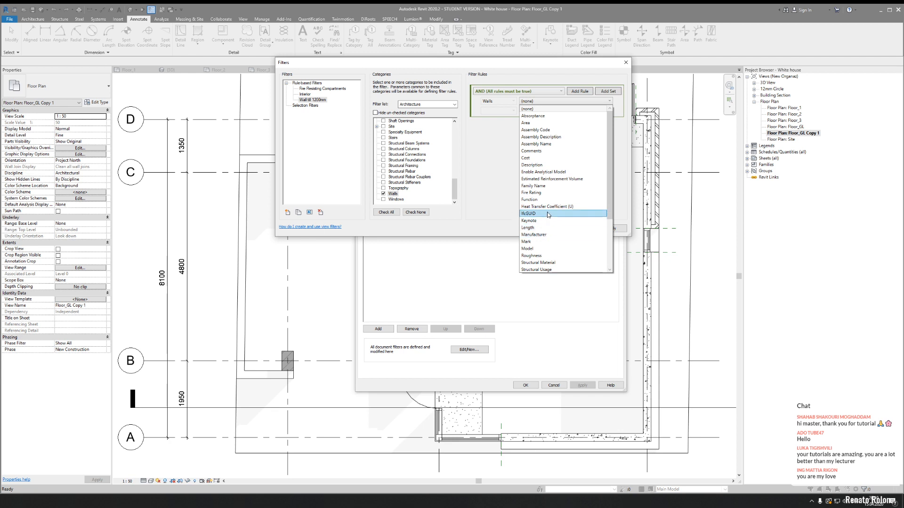
pyautogui.click(500, 193)
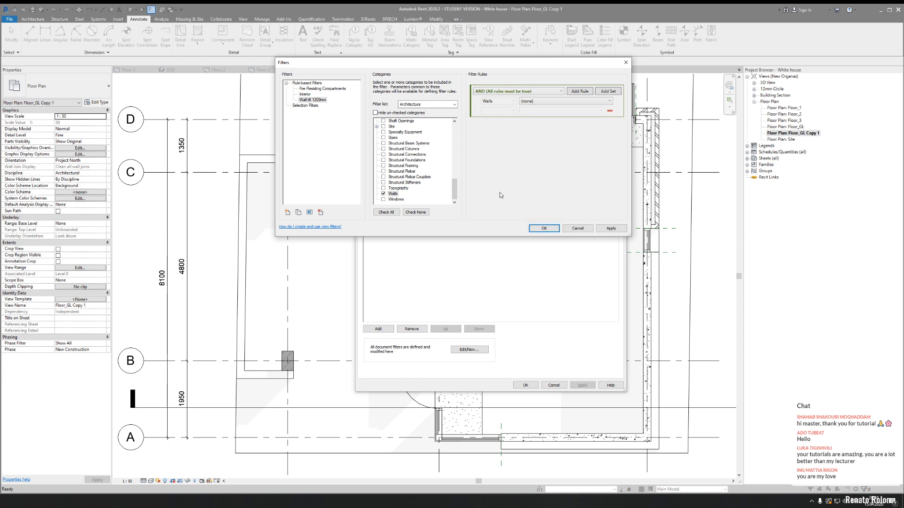
pyautogui.click(544, 229)
pyautogui.click(526, 385)
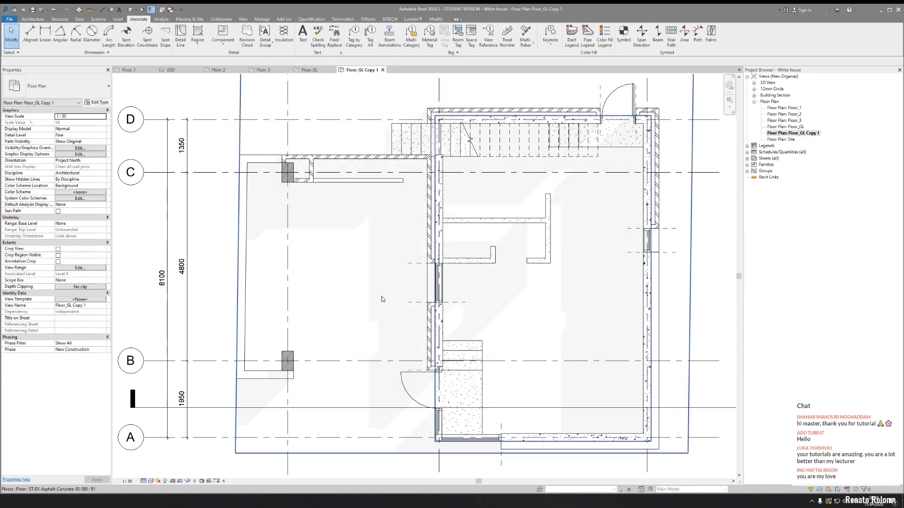
# - Launch Dynamo for the project and begin a new project parameter named Height
pyautogui.click(262, 19)
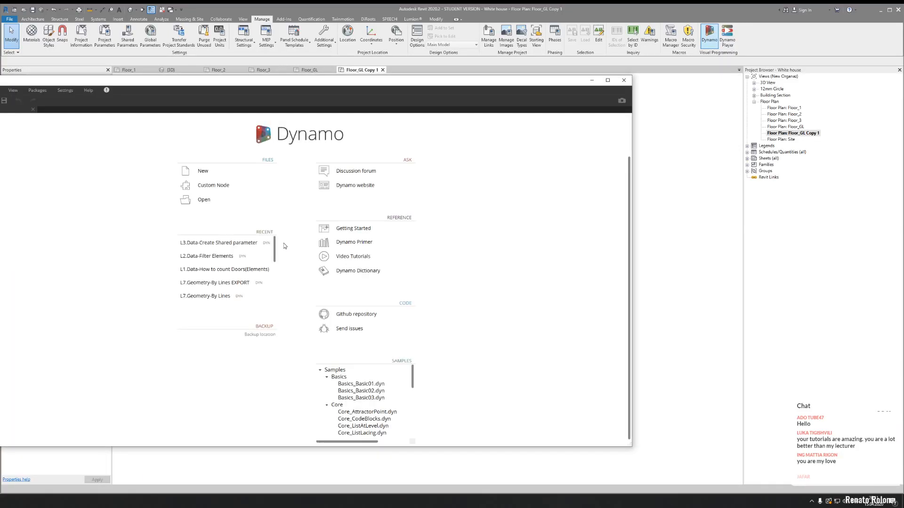
pyautogui.click(592, 80)
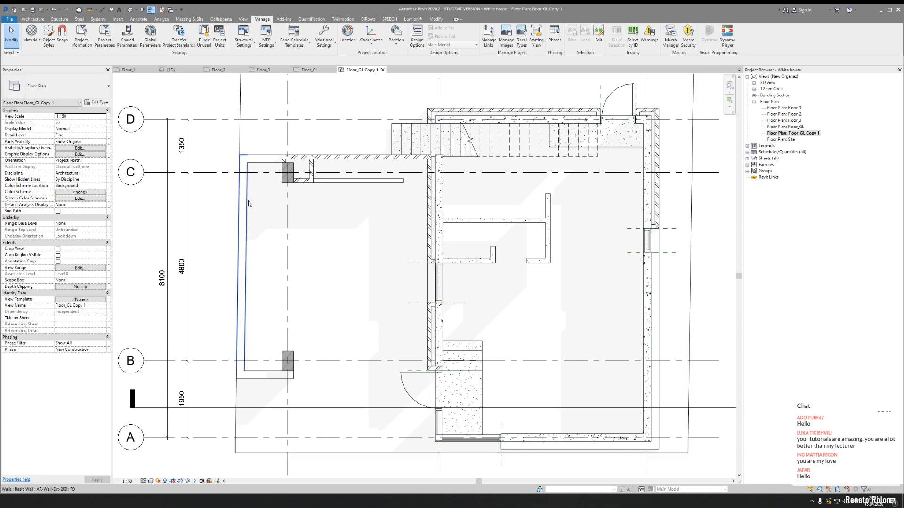
pyautogui.click(100, 43)
pyautogui.click(489, 218)
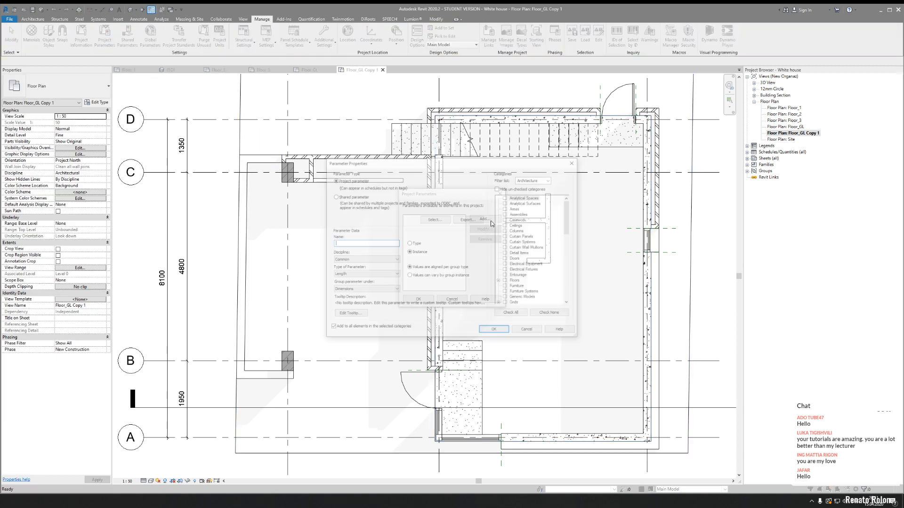
pyautogui.write('H')
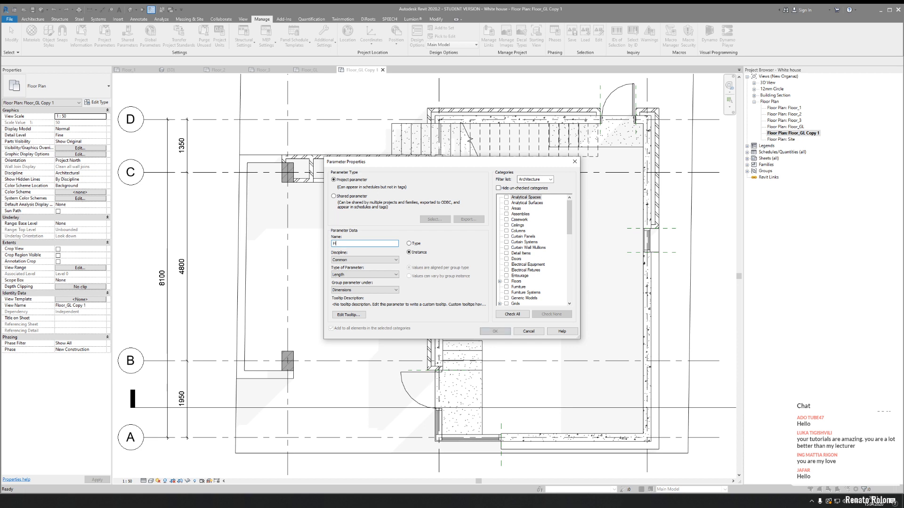
pyautogui.write('eight')
# - Assign the Length-type Height instance parameter to the Walls category, save it, and check it on the low exterior wall beside grid C
pyautogui.moveTo(569, 215); pyautogui.dragTo(570, 284)
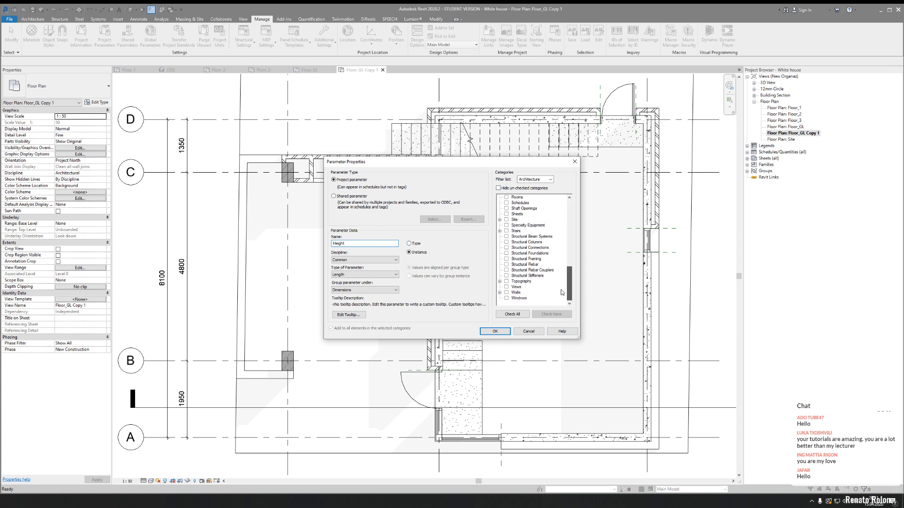
pyautogui.click(506, 293)
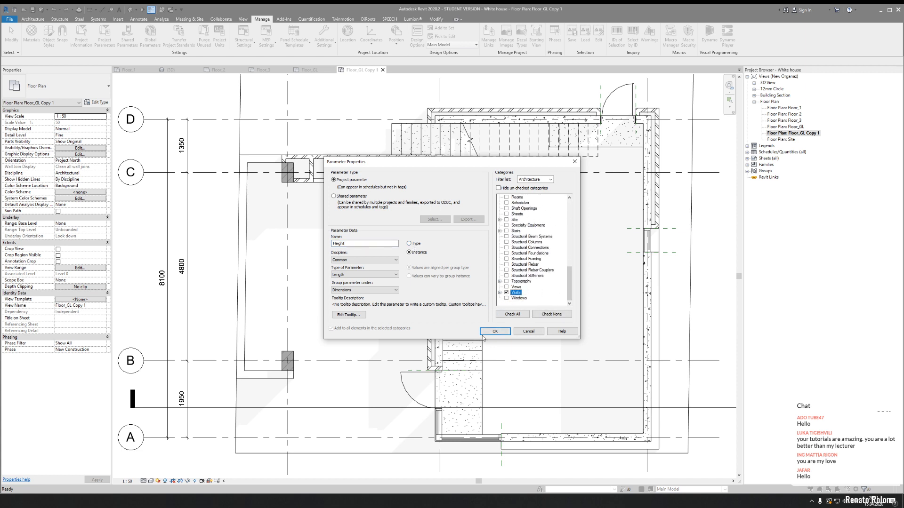
pyautogui.click(381, 275)
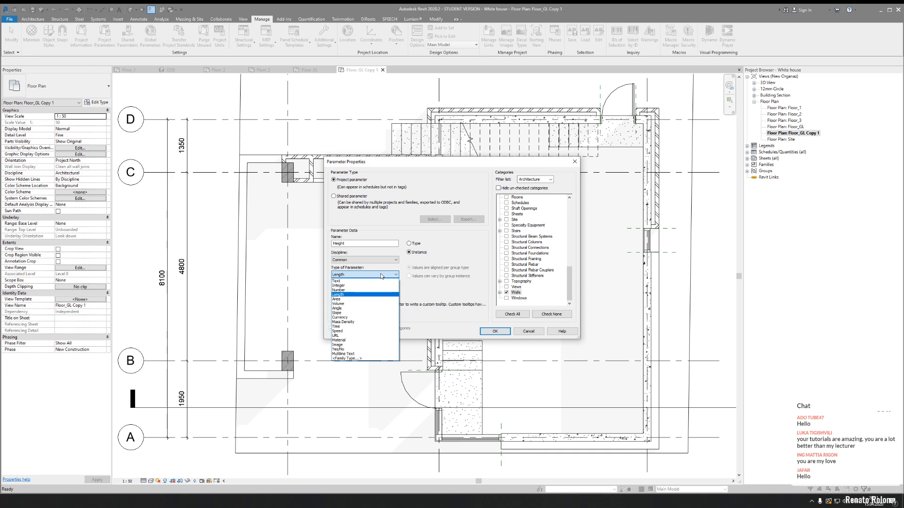
pyautogui.click(382, 276)
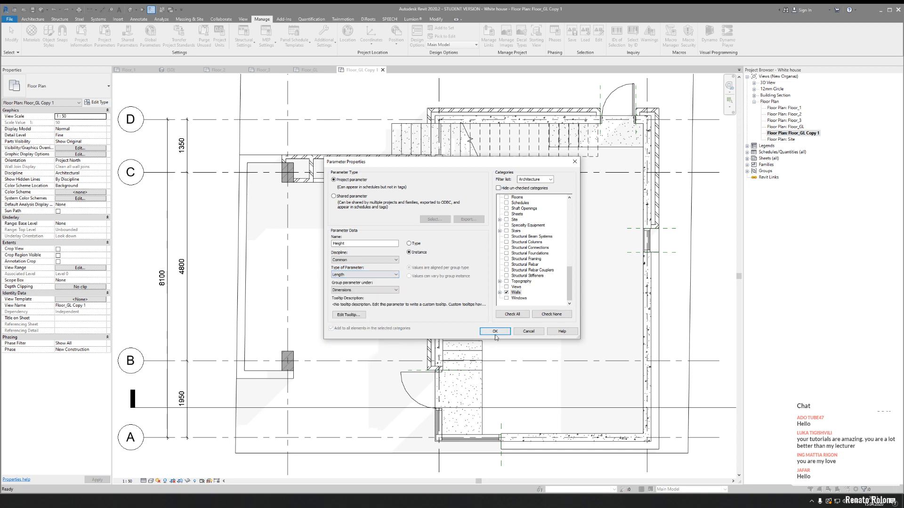
pyautogui.click(495, 331)
pyautogui.click(418, 299)
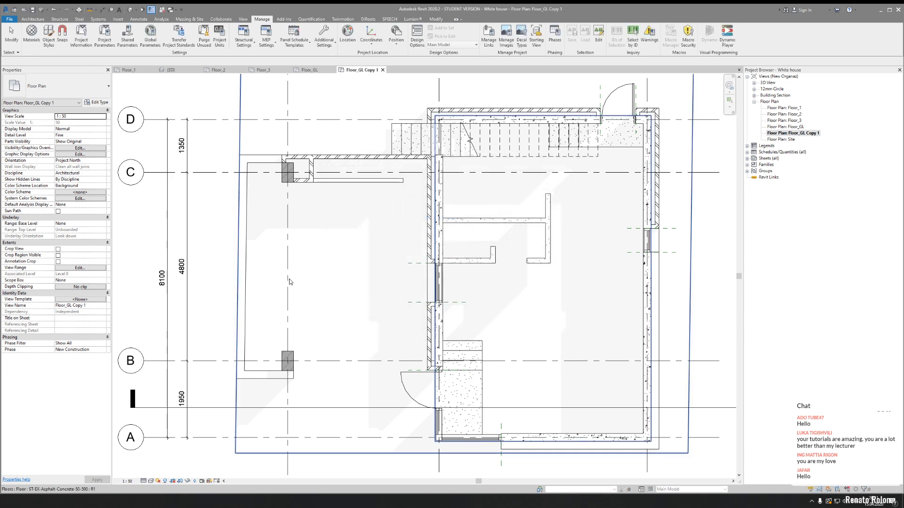
pyautogui.click(245, 175)
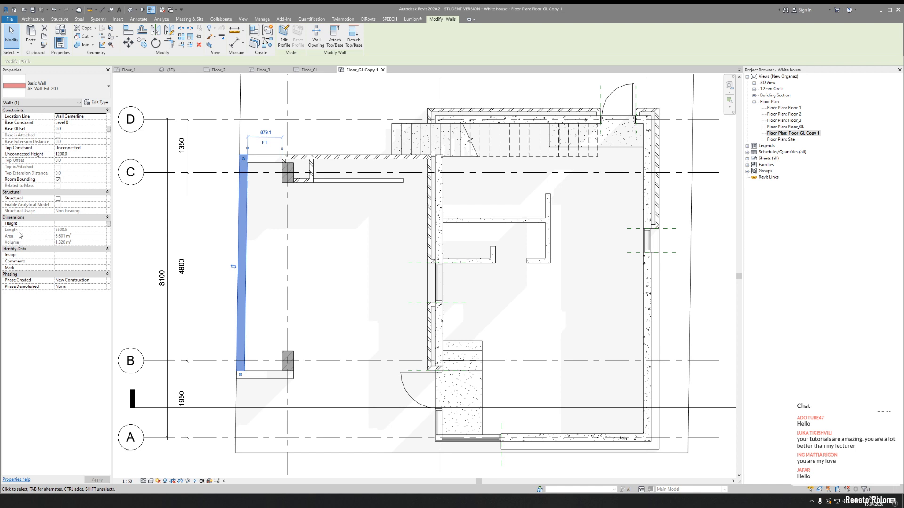
pyautogui.press('Escape')
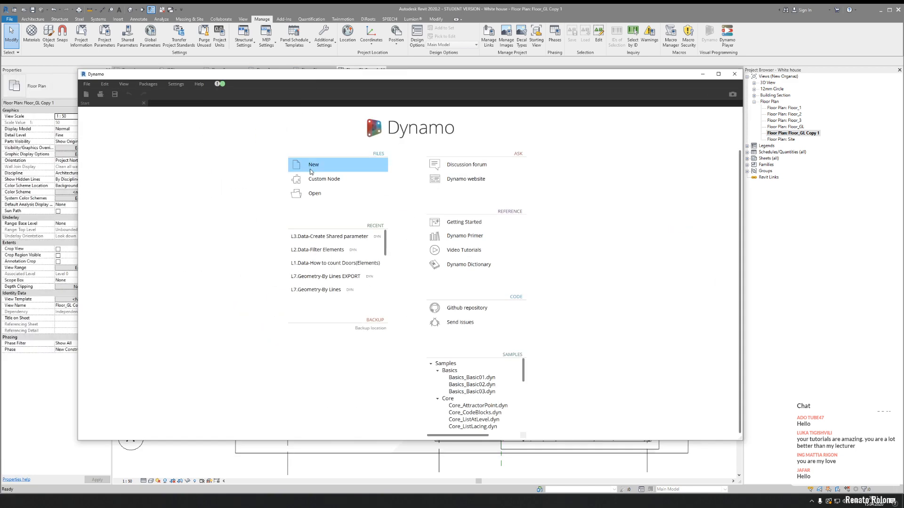
# - Start a new Dynamo graph and place a Categories node ahead of an All Elements of Category node
pyautogui.click(301, 169)
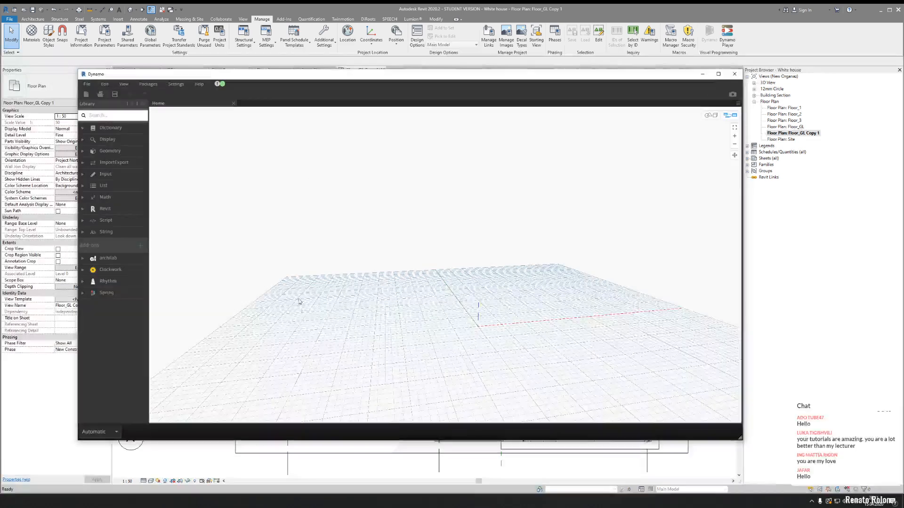
pyautogui.click(109, 116)
pyautogui.write('select')
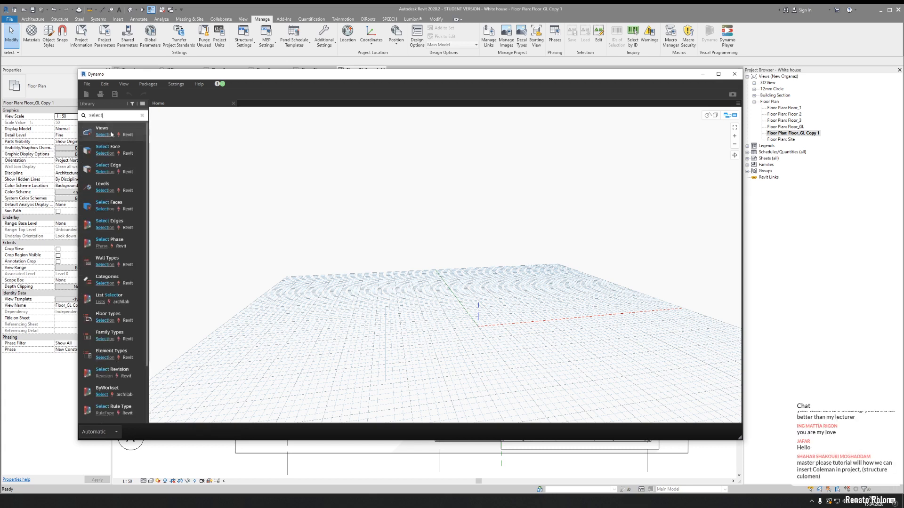
pyautogui.click(111, 134)
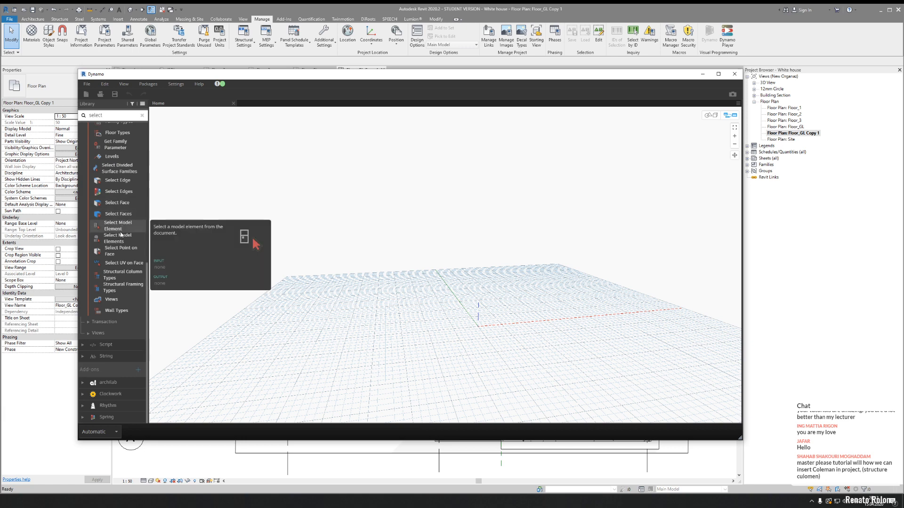
pyautogui.scroll(5, 121, 234)
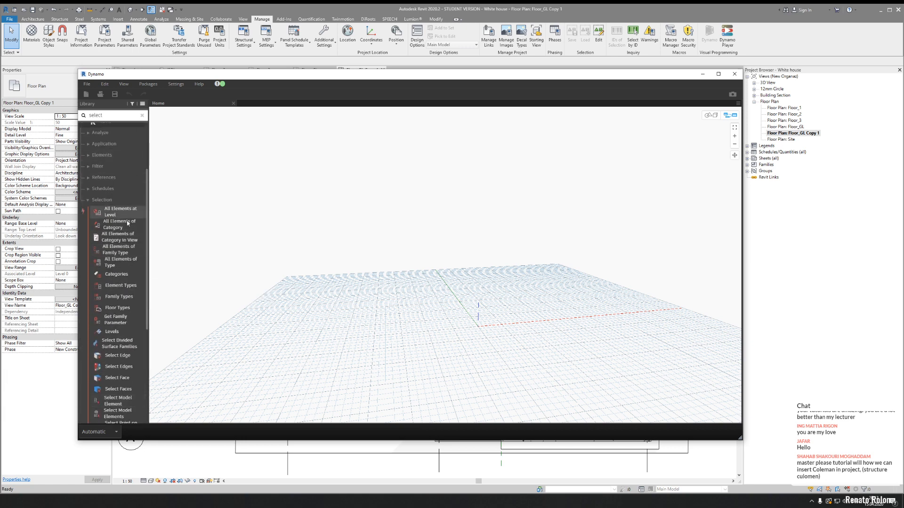
pyautogui.click(120, 225)
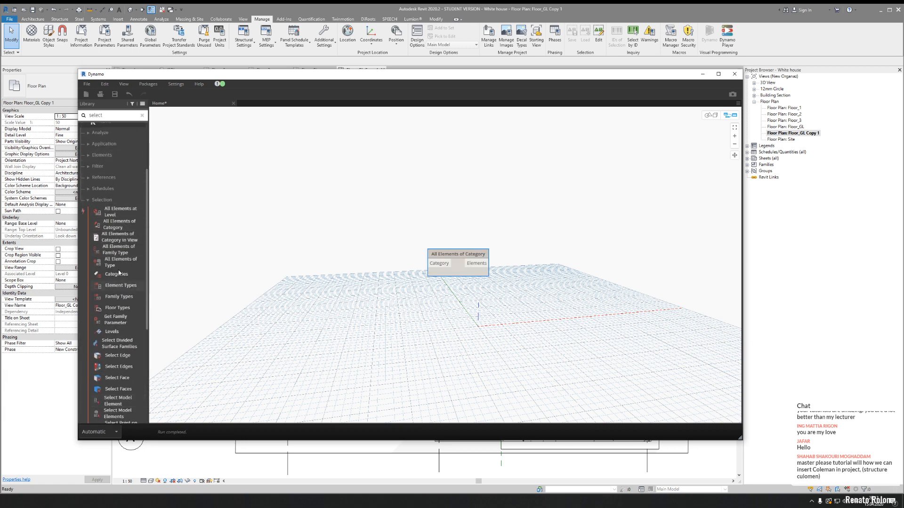
pyautogui.click(126, 276)
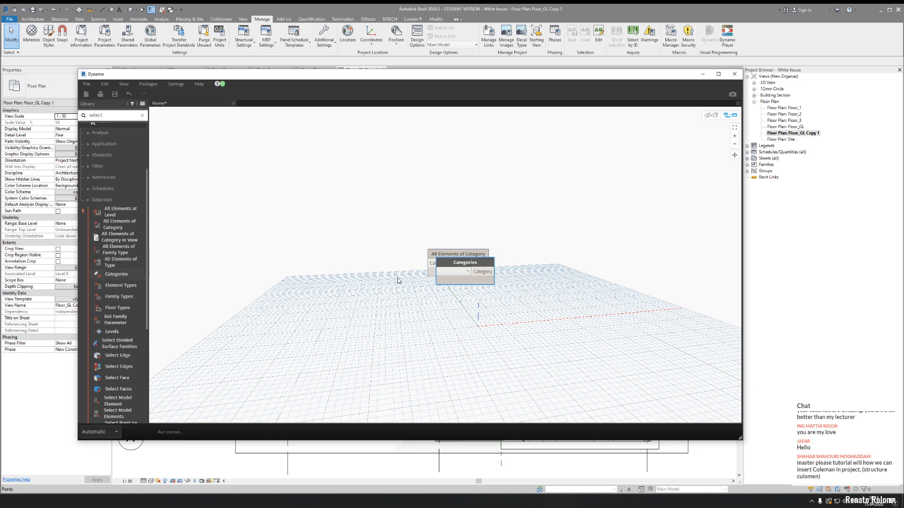
pyautogui.click(472, 258)
pyautogui.moveTo(467, 255); pyautogui.dragTo(377, 224)
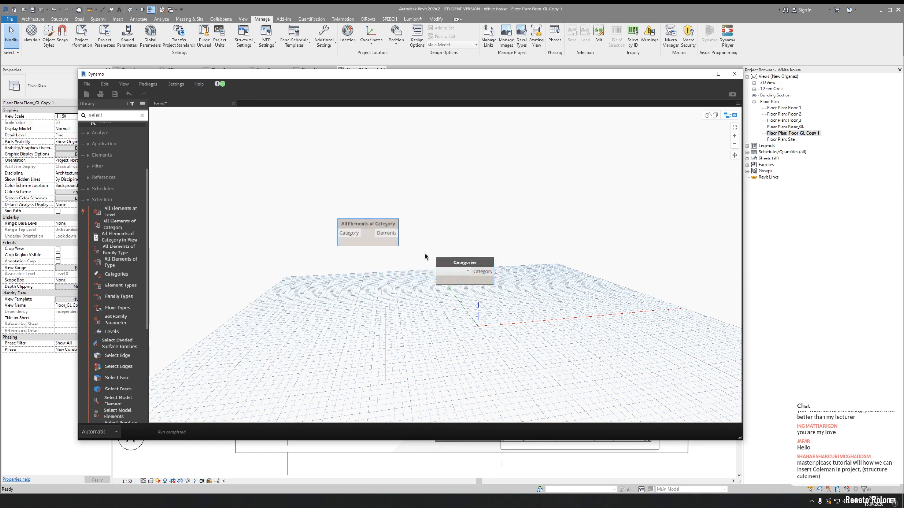
pyautogui.moveTo(456, 276); pyautogui.dragTo(260, 225)
# - Set the Categories node to Walls and connect its output to the All Elements of Category node's Category input
pyautogui.click(259, 222)
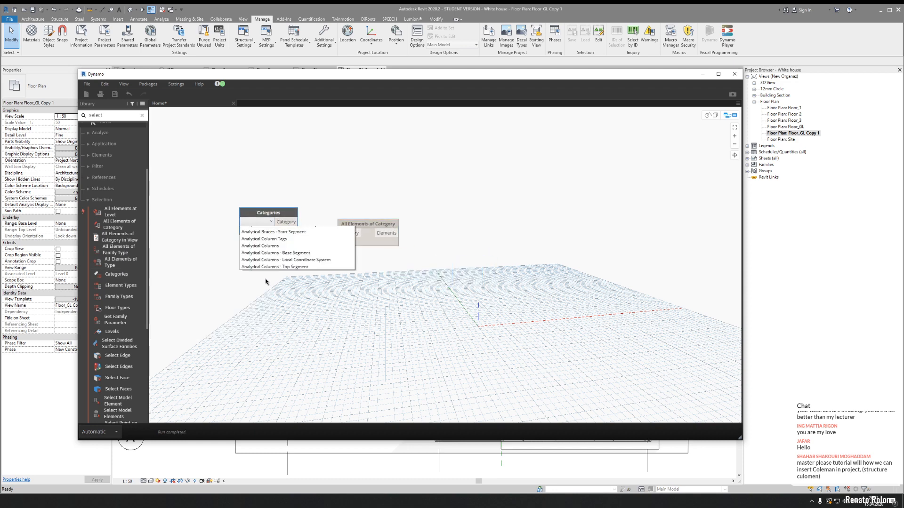
pyautogui.scroll(-8, 267, 278)
pyautogui.moveTo(354, 241); pyautogui.dragTo(358, 394)
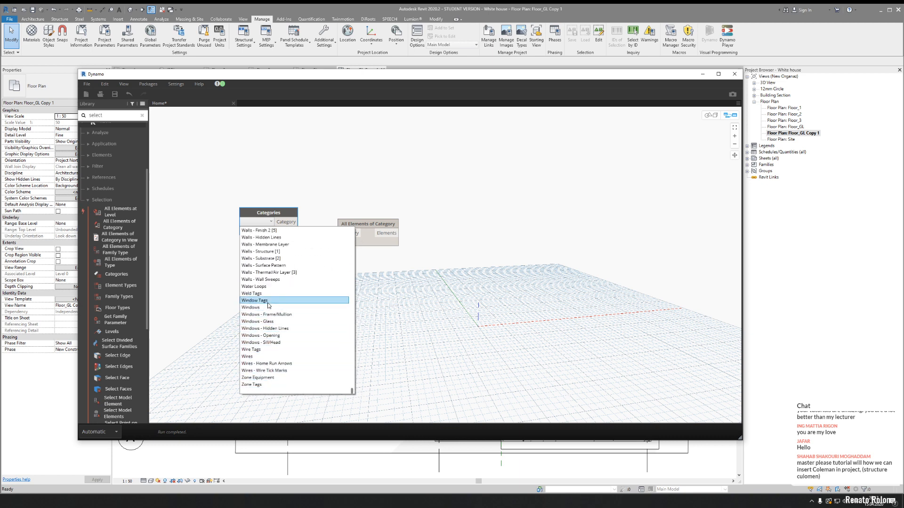
pyautogui.scroll(3, 271, 303)
pyautogui.click(275, 258)
pyautogui.moveTo(296, 221); pyautogui.dragTo(338, 233)
pyautogui.moveTo(388, 252)
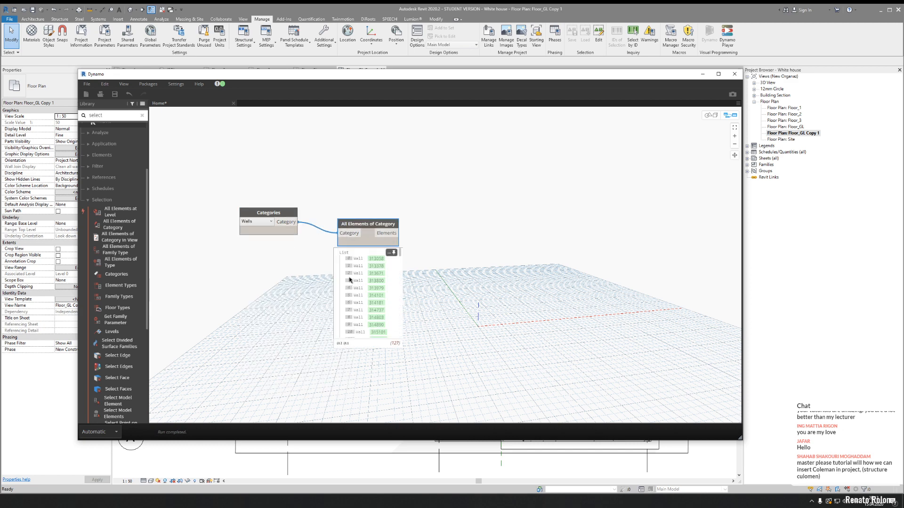
pyautogui.moveTo(372, 225); pyautogui.dragTo(356, 217)
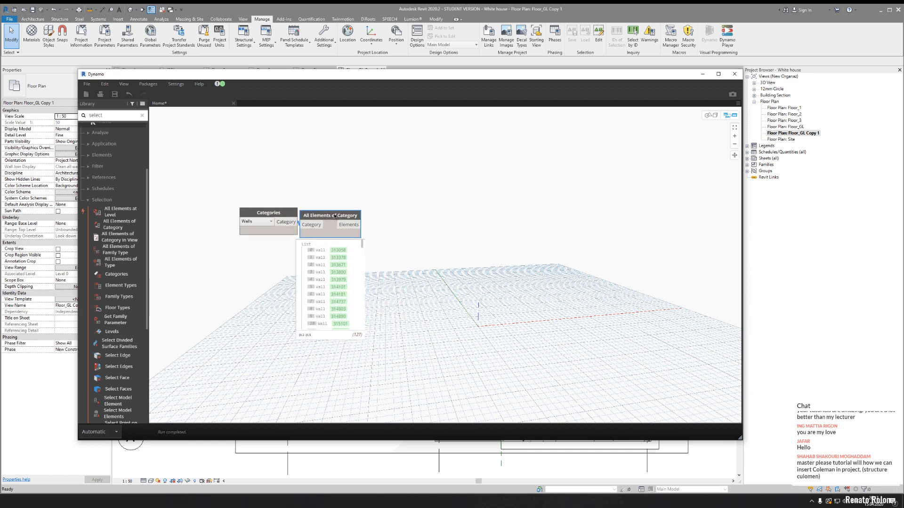
pyautogui.click(413, 245)
# - Add an Element.SetParameterByName node and feed its element input from the All Elements of Category node's Elements output
pyautogui.moveTo(491, 273); pyautogui.dragTo(406, 249, button='middle')
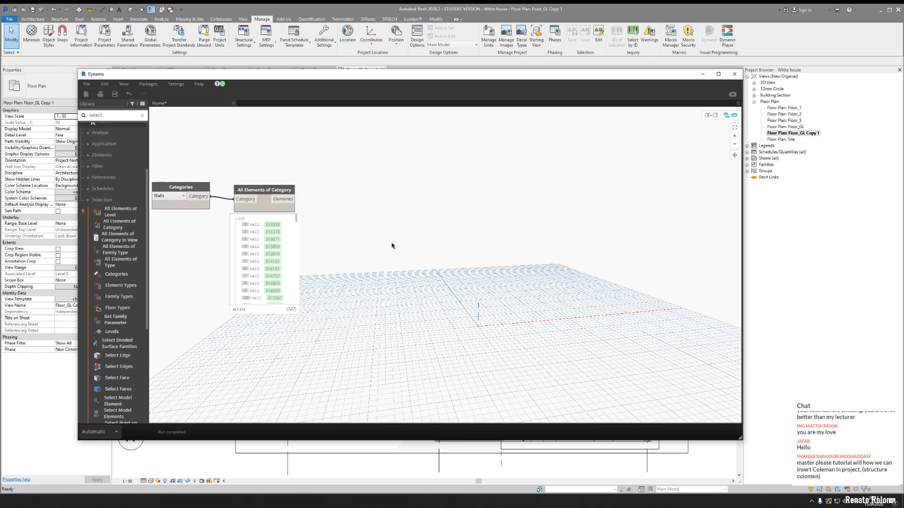
pyautogui.moveTo(103, 116); pyautogui.dragTo(67, 117)
pyautogui.write('Set')
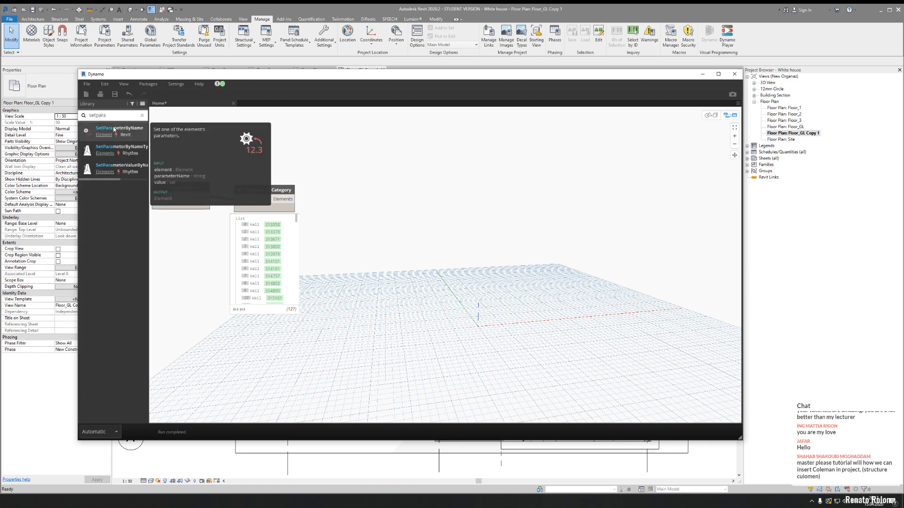
pyautogui.click(118, 130)
pyautogui.moveTo(461, 275); pyautogui.dragTo(483, 264)
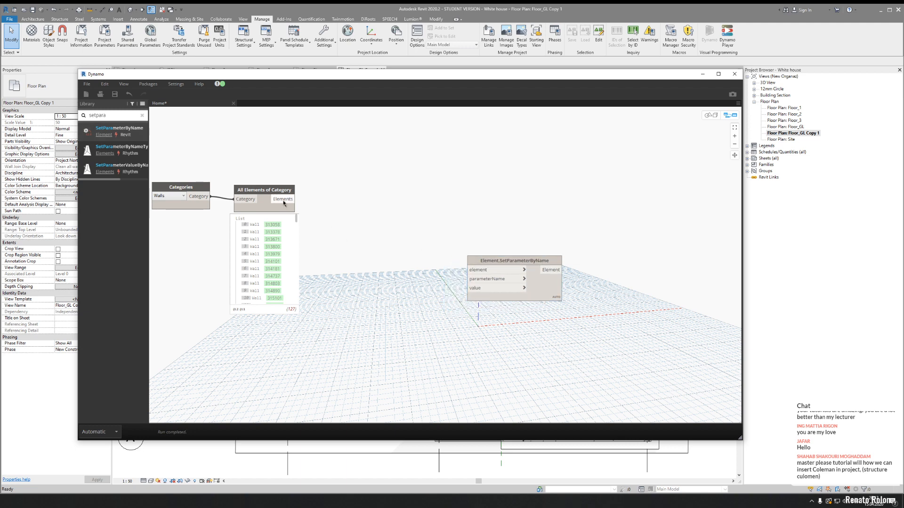
pyautogui.moveTo(295, 199); pyautogui.dragTo(478, 310)
pyautogui.click(487, 270)
pyautogui.moveTo(384, 332); pyautogui.dragTo(387, 255, button='middle')
pyautogui.moveTo(470, 236); pyautogui.dragTo(466, 246)
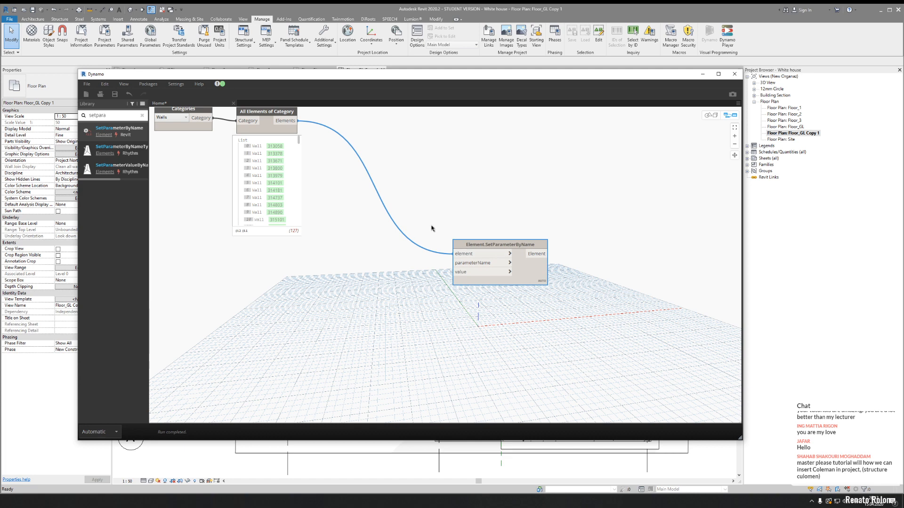
# - Add an Element.GetParameterValueByName node above the SetParameterByName node and connect the wall elements to its element input
pyautogui.moveTo(385, 176); pyautogui.dragTo(377, 231, button='middle')
pyautogui.doubleClick(110, 117)
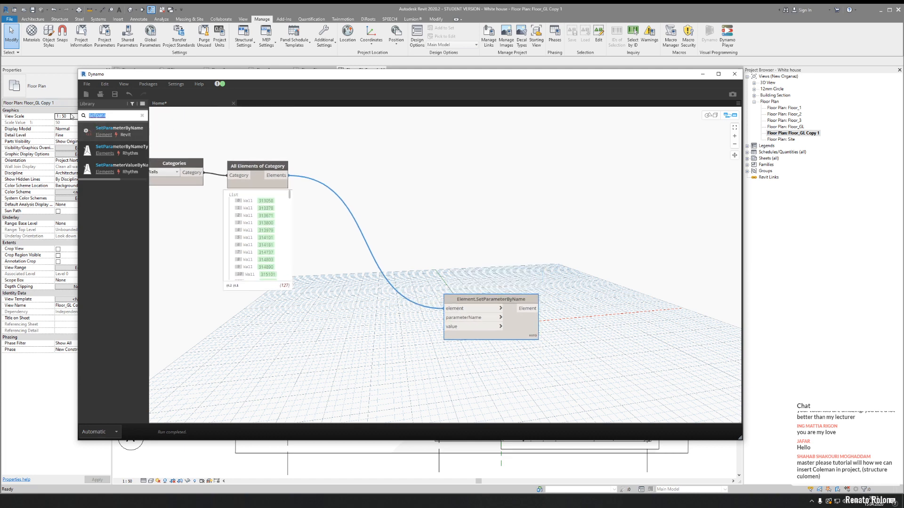
pyautogui.write('getp')
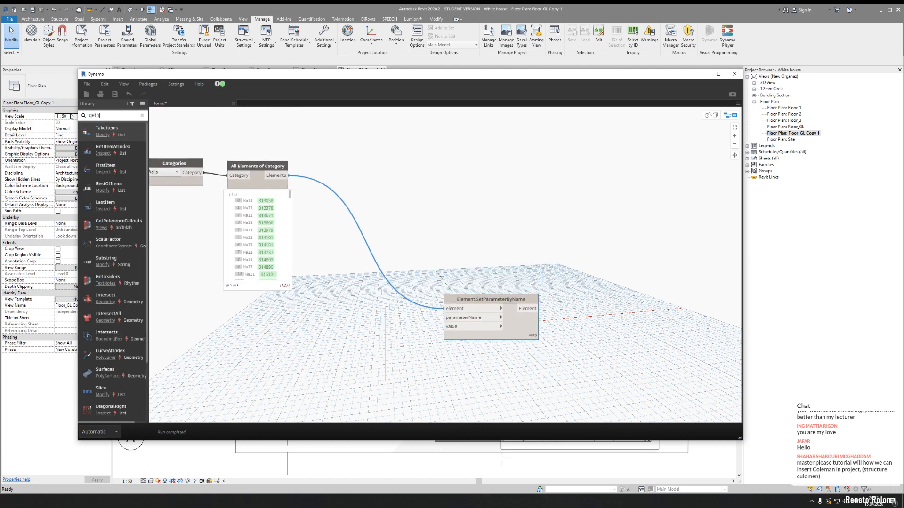
pyautogui.write('ara')
pyautogui.click(121, 147)
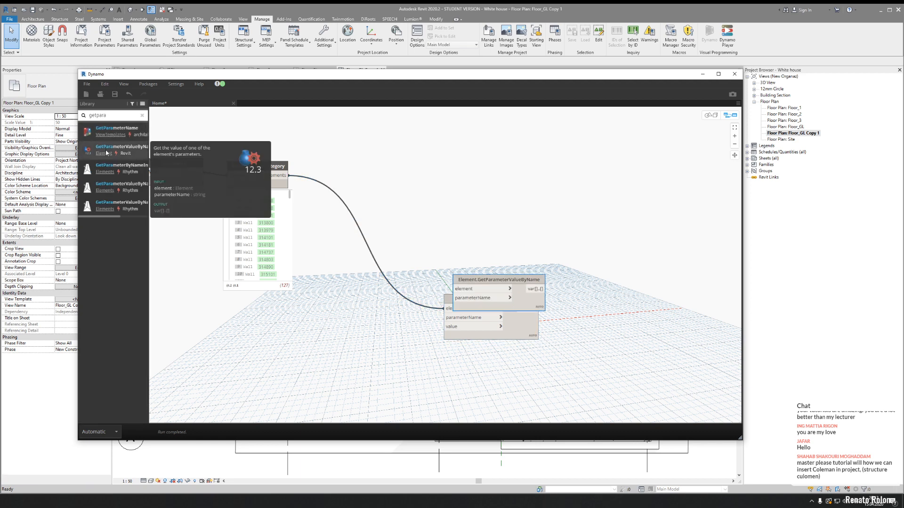
pyautogui.moveTo(499, 279); pyautogui.dragTo(485, 172)
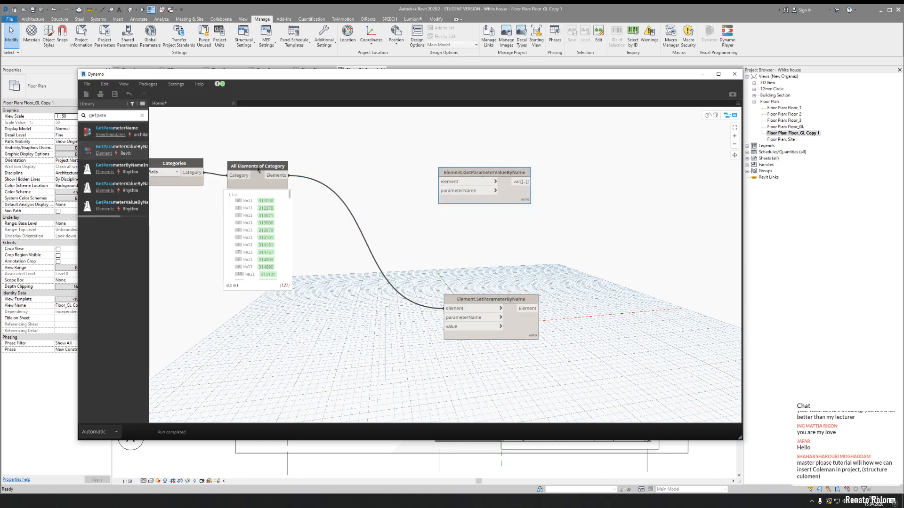
pyautogui.click(285, 175)
pyautogui.click(440, 181)
# - Create a code block containing "Height"; and connect it to the parameterName input of Element.SetParameterByName
pyautogui.doubleClick(408, 252)
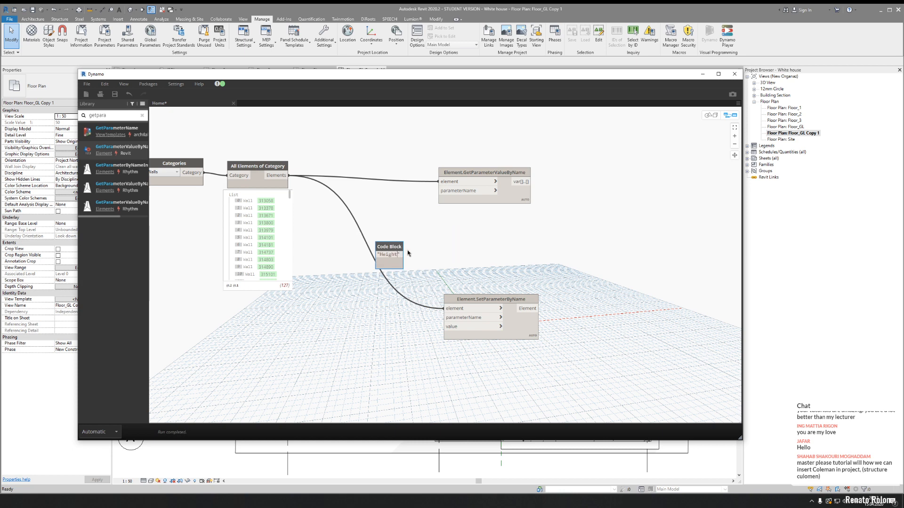
pyautogui.click(407, 254)
pyautogui.moveTo(409, 255); pyautogui.dragTo(445, 317)
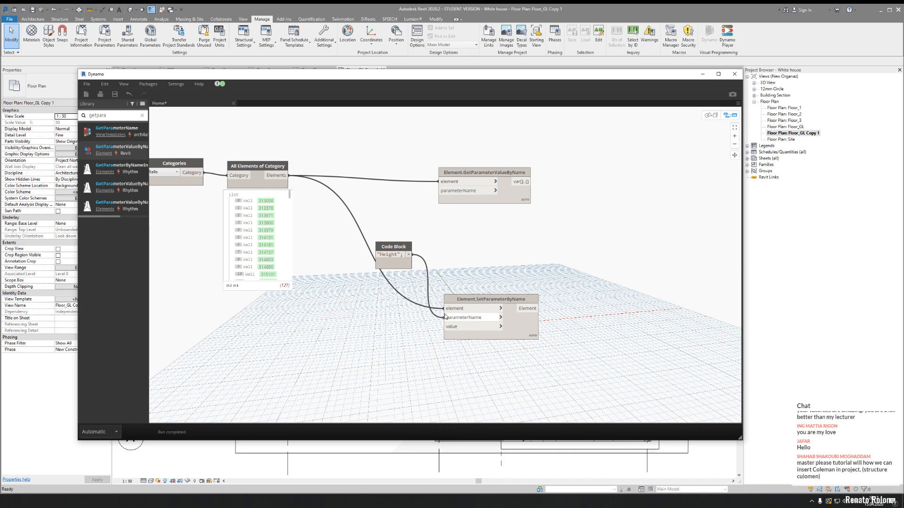
pyautogui.moveTo(393, 247); pyautogui.dragTo(354, 333)
pyautogui.click(530, 226)
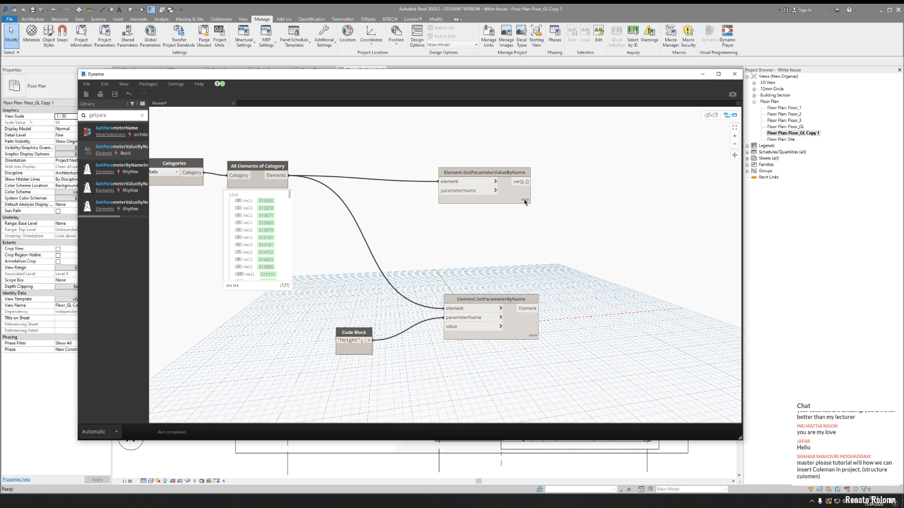
# - Search the node library for "height" and look through the results for a node that reads wall height
pyautogui.moveTo(246, 82); pyautogui.dragTo(271, 84)
pyautogui.moveTo(391, 174); pyautogui.dragTo(353, 203, button='middle')
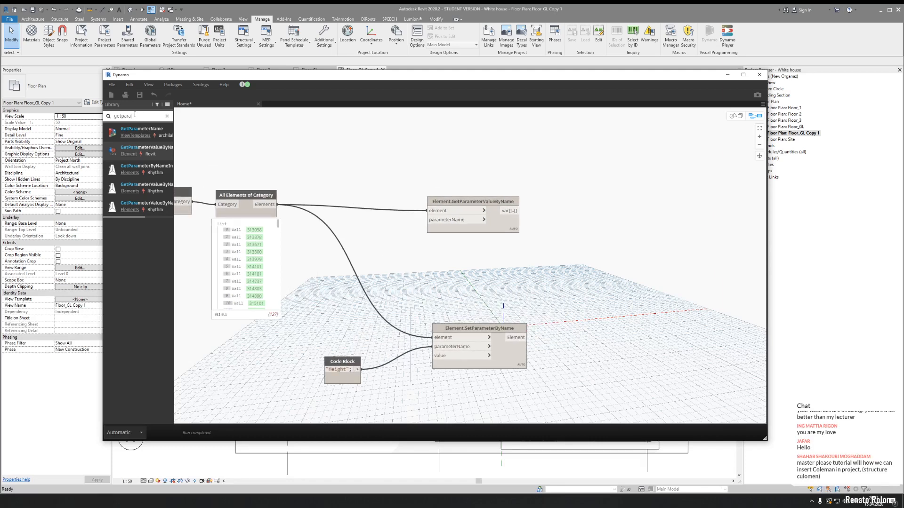
pyautogui.moveTo(135, 114); pyautogui.dragTo(83, 113)
pyautogui.press('BackSpace')
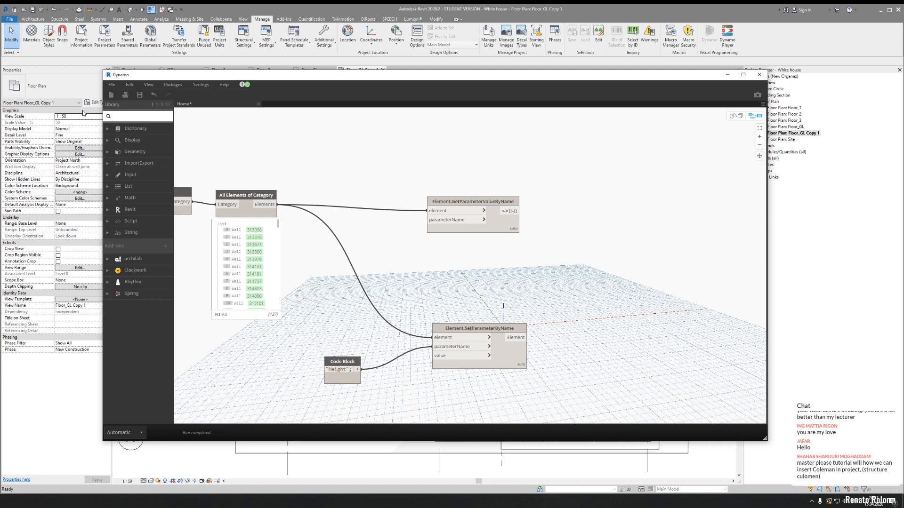
pyautogui.write('height')
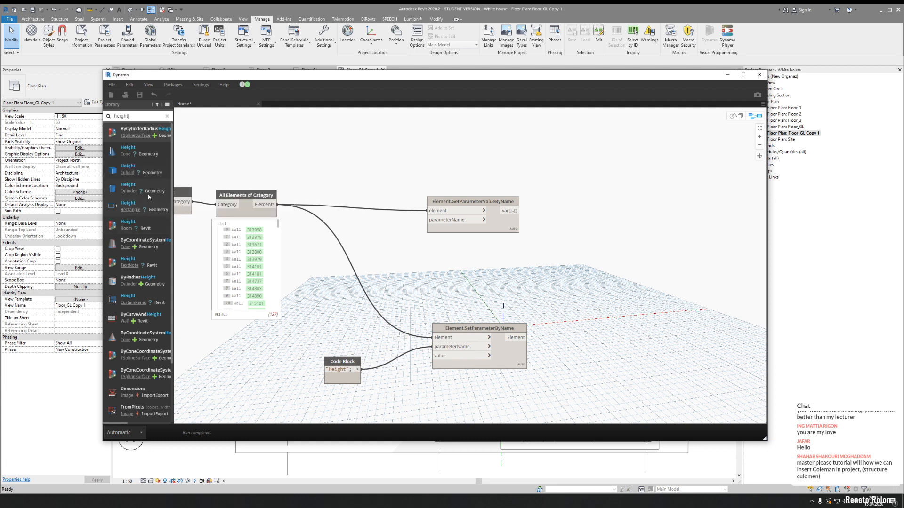
pyautogui.moveTo(148, 196)
pyautogui.scroll(-3, 149, 199)
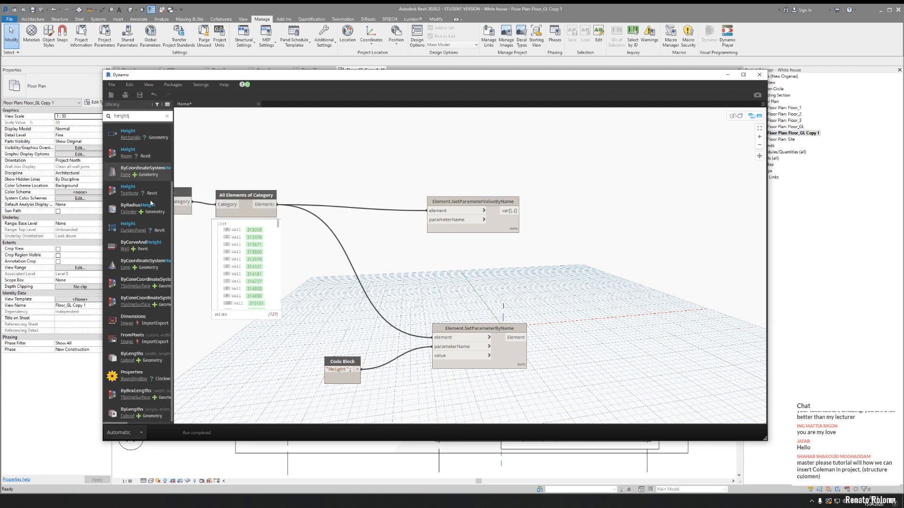
pyautogui.scroll(3, 150, 202)
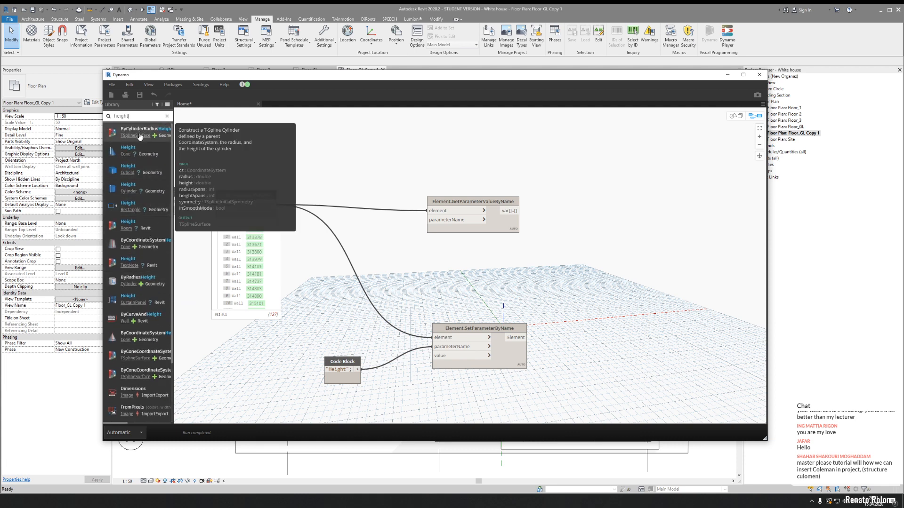
# - Search the node library for "wall" and look through the wall-related nodes
pyautogui.press('BackSpace')
pyautogui.press('BackSpace')
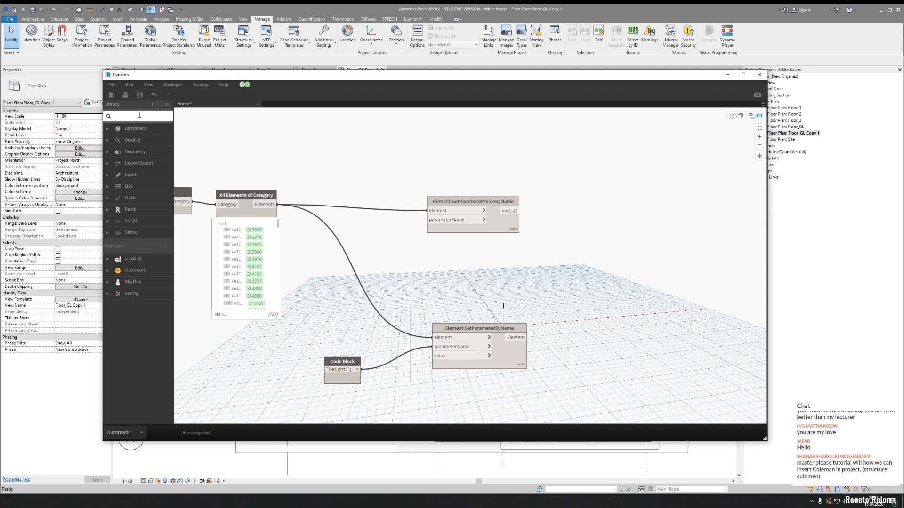
pyautogui.write('wall')
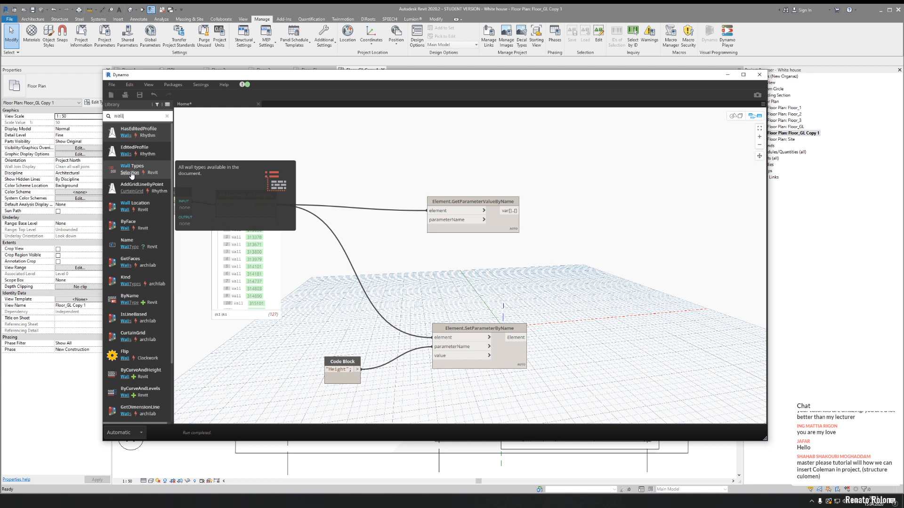
pyautogui.scroll(-2, 131, 242)
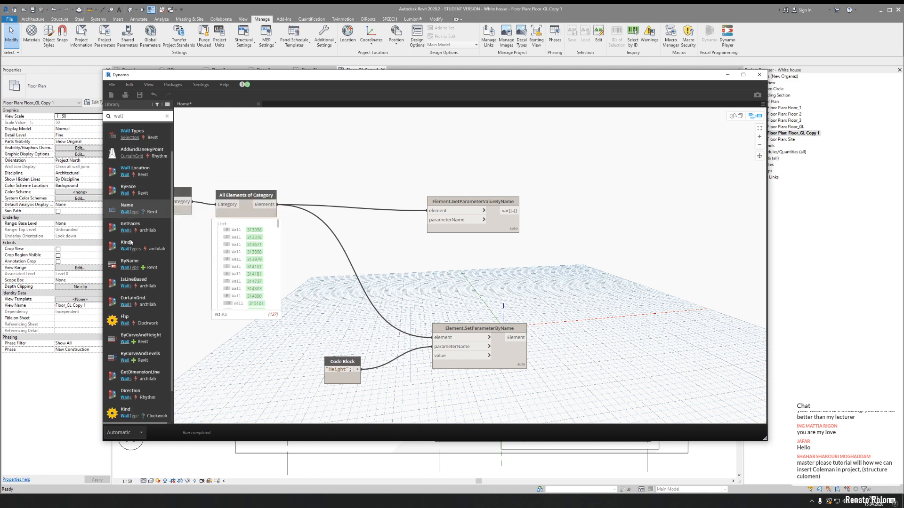
pyautogui.scroll(-2, 131, 242)
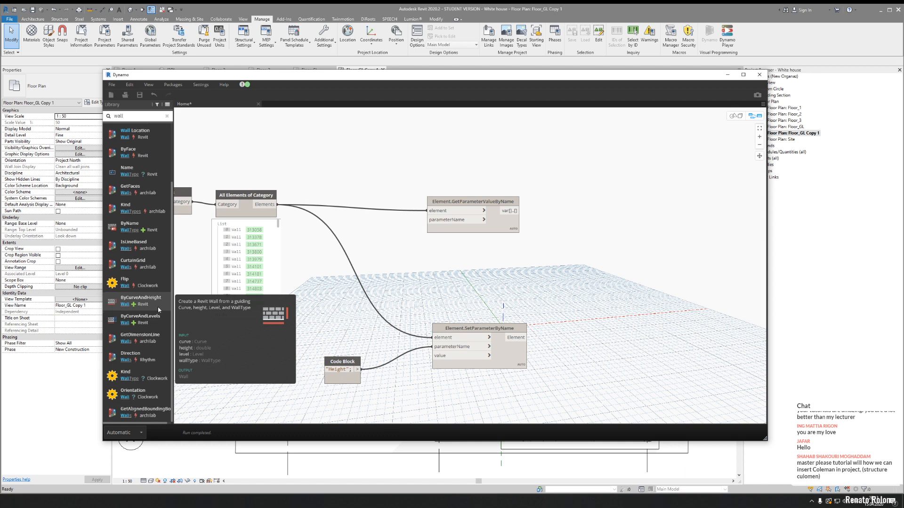
pyautogui.click(160, 344)
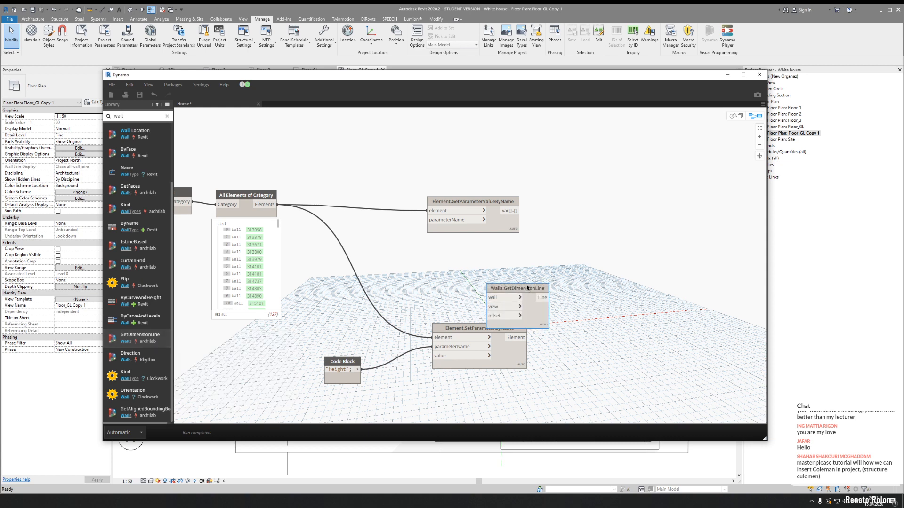
pyautogui.moveTo(528, 287); pyautogui.dragTo(502, 269)
pyautogui.press('Delete')
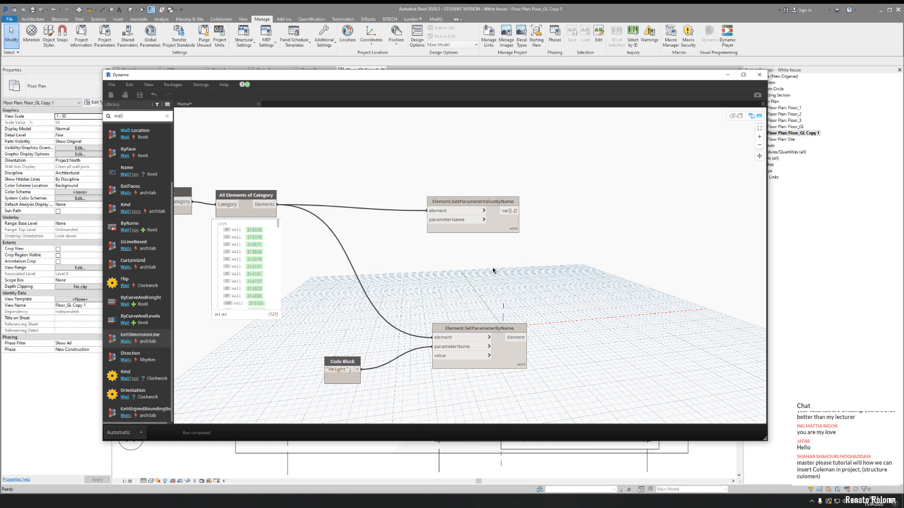
# - Select the long wall beside grids B and C in the Revit floor plan to check its height parameter's name, and return to the Dynamo graph
pyautogui.moveTo(353, 367); pyautogui.dragTo(348, 349)
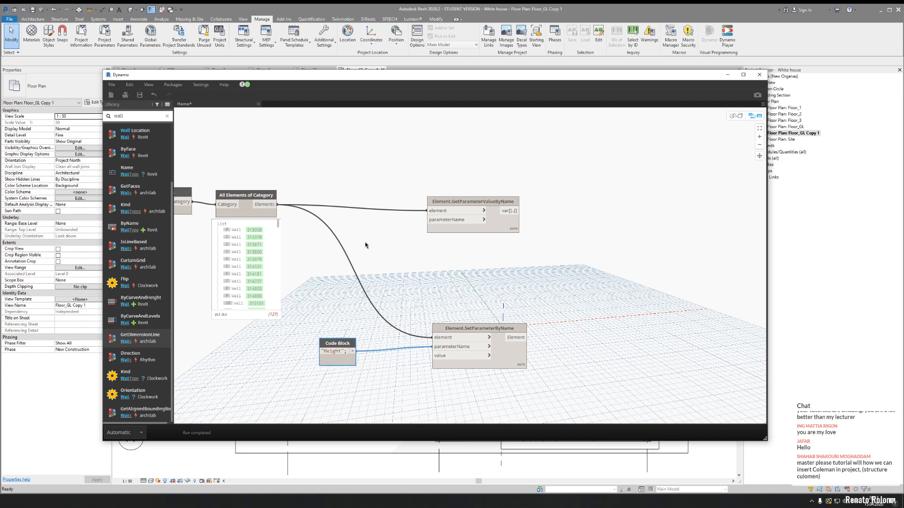
pyautogui.moveTo(261, 70); pyautogui.dragTo(552, 261)
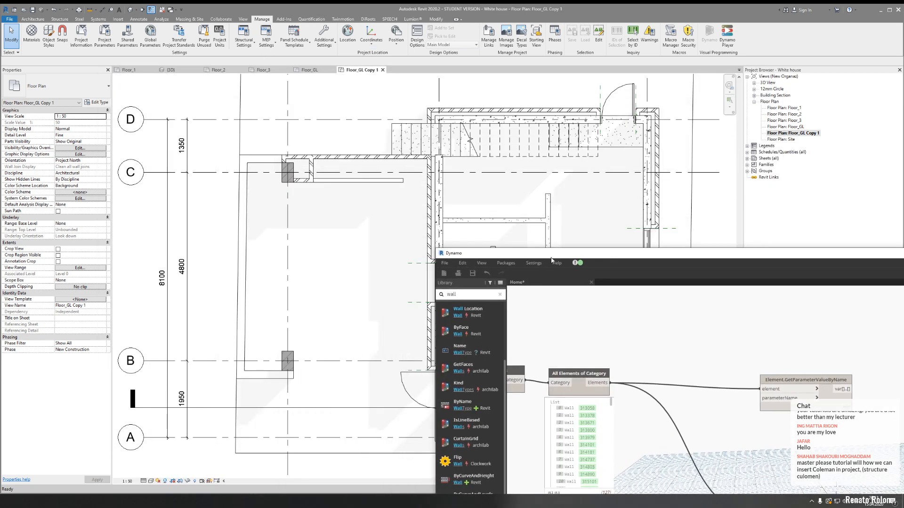
pyautogui.click(244, 285)
pyautogui.click(244, 284)
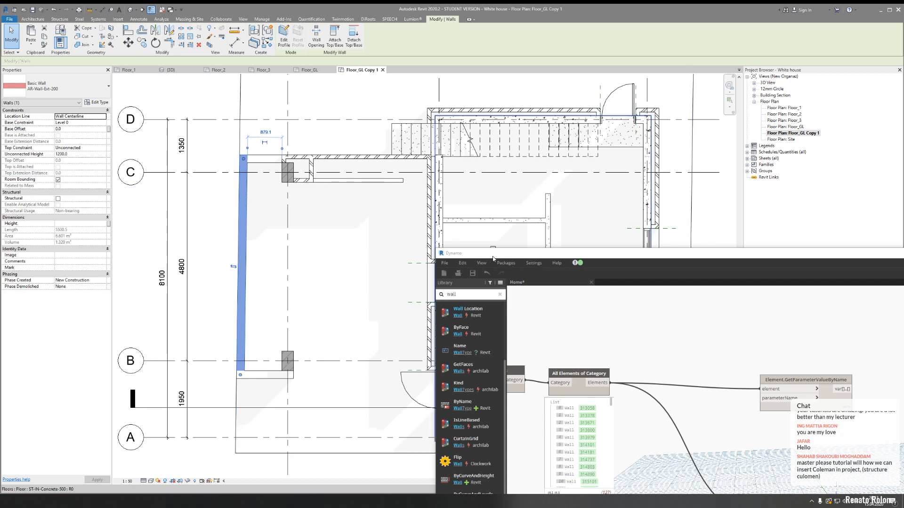
pyautogui.moveTo(493, 259); pyautogui.dragTo(184, 76)
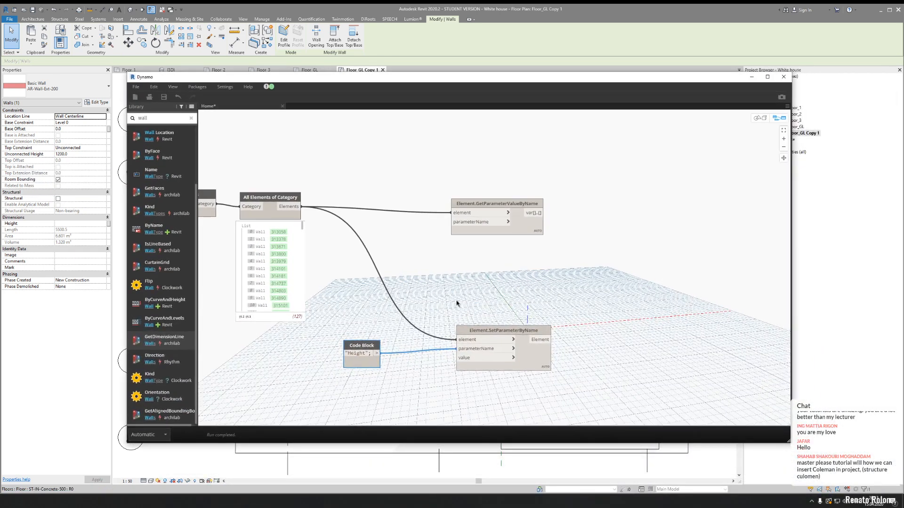
# - Duplicate the "Height" code block, place the copy above All Elements of Category, and change its text to "Unconnected Height"
pyautogui.hotkey('ctrl', 'c')
pyautogui.hotkey('ctrl', 'v')
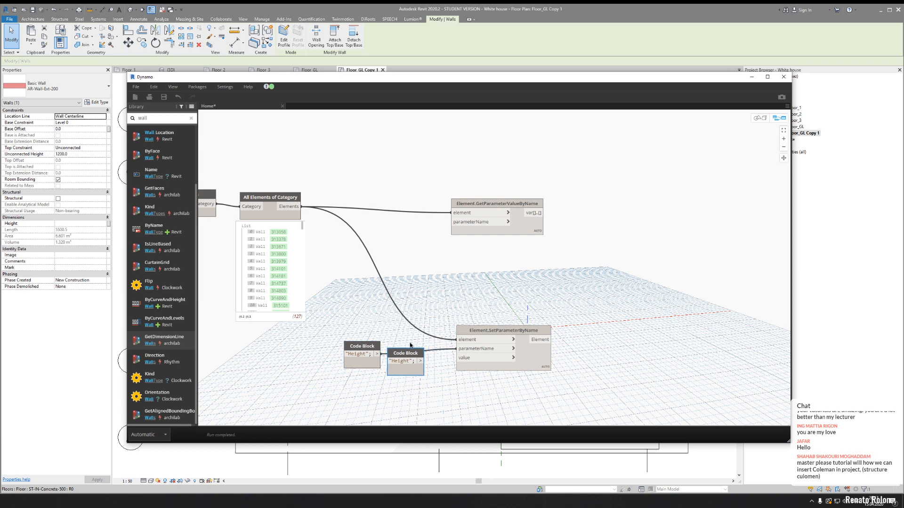
pyautogui.moveTo(408, 353); pyautogui.dragTo(336, 136)
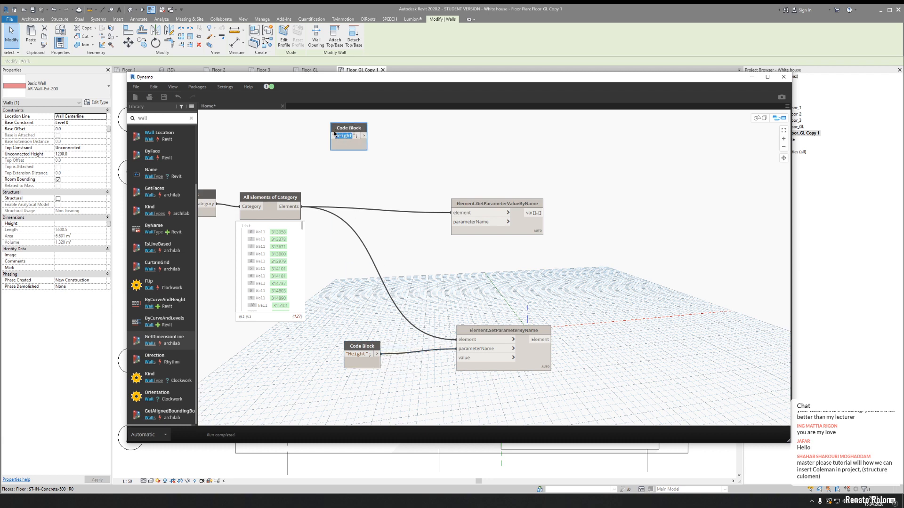
pyautogui.press('BackSpace')
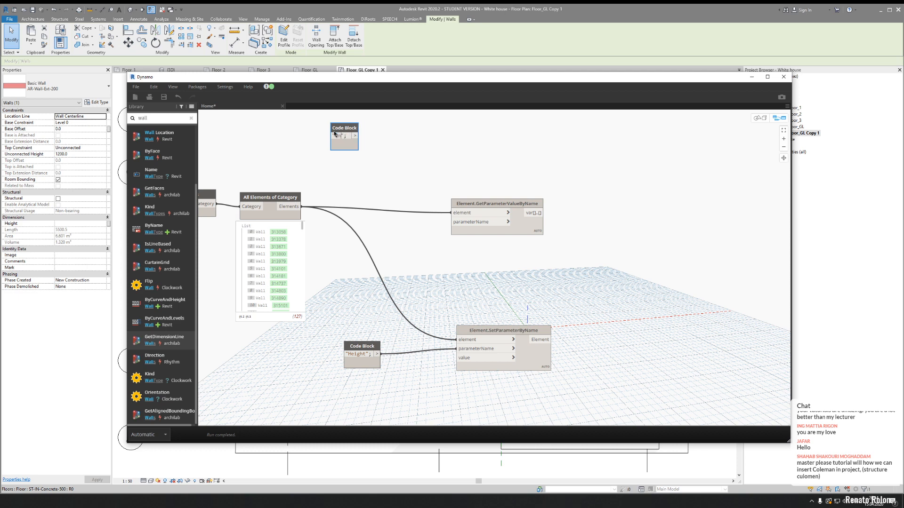
pyautogui.write('Unconnec')
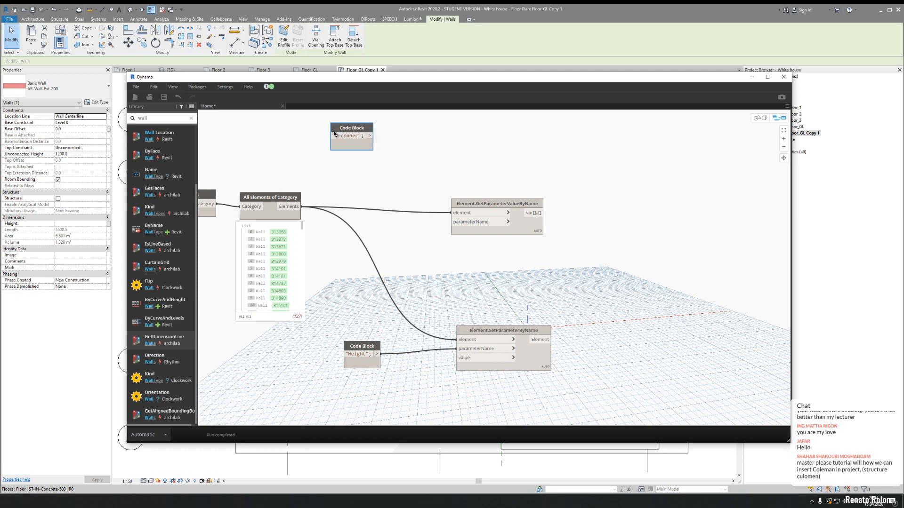
pyautogui.write('ted H')
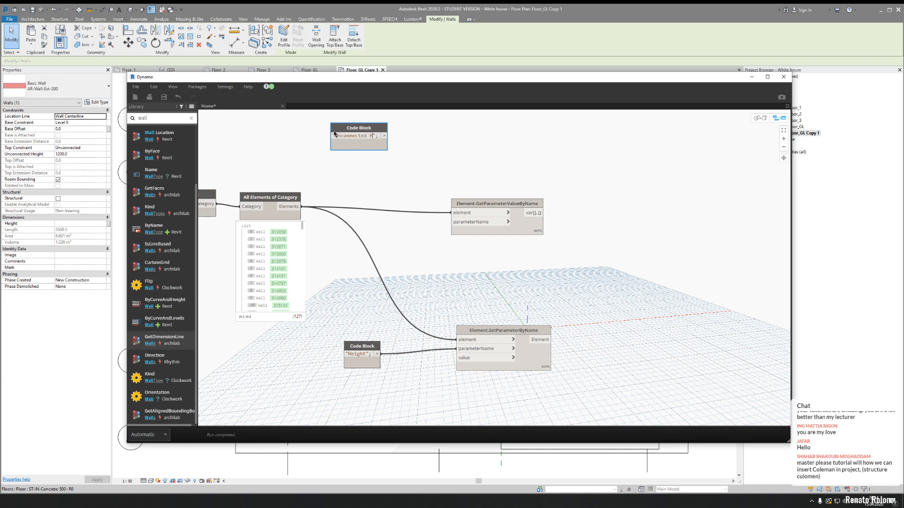
pyautogui.write('eight')
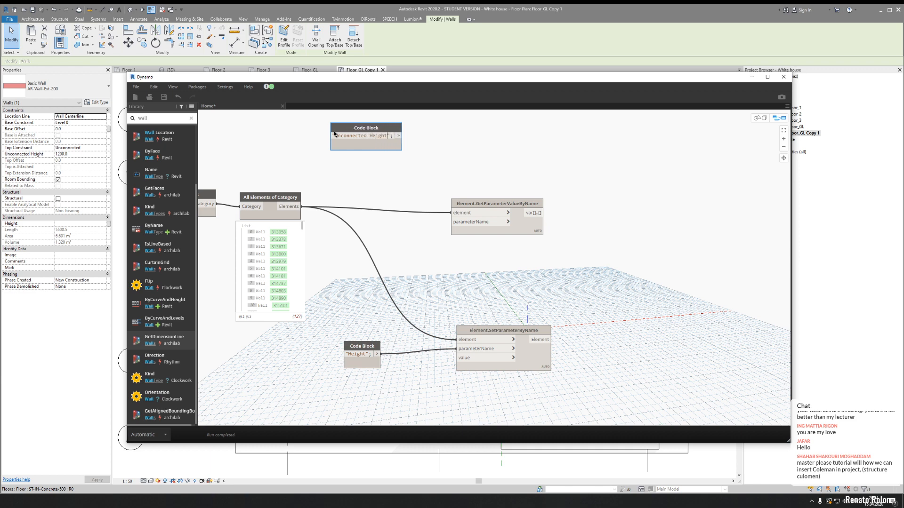
# - Connect the "Unconnected Height" code block to Element.GetParameterValueByName's parameterName input and move that node up beside the code block
pyautogui.moveTo(398, 136); pyautogui.dragTo(452, 222)
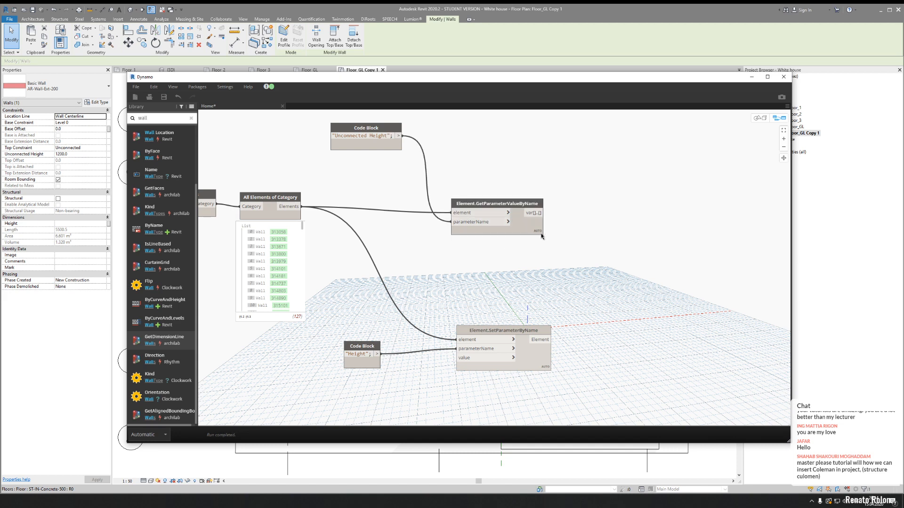
pyautogui.click(505, 205)
pyautogui.moveTo(511, 204); pyautogui.dragTo(518, 149)
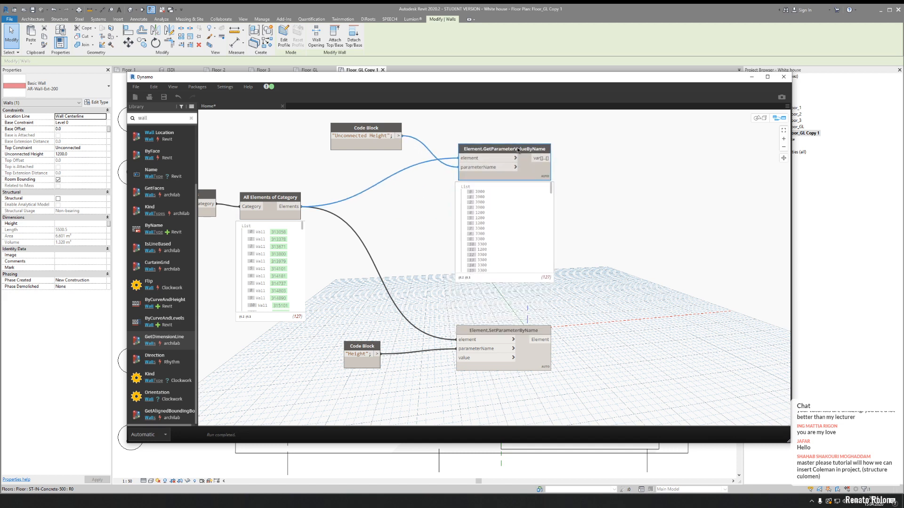
# - Review the list of height values output by Element.GetParameterValueByName and hide its preview
pyautogui.scroll(-12, 487, 204)
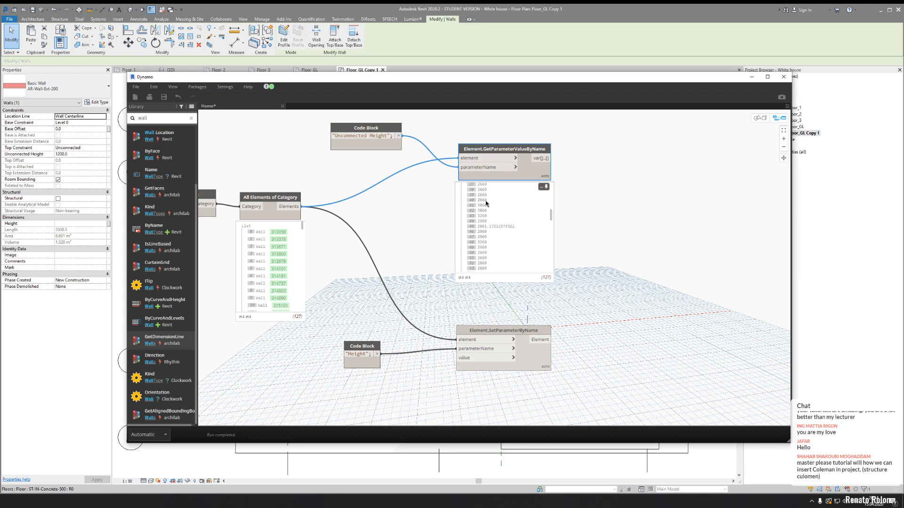
pyautogui.scroll(-20, 486, 203)
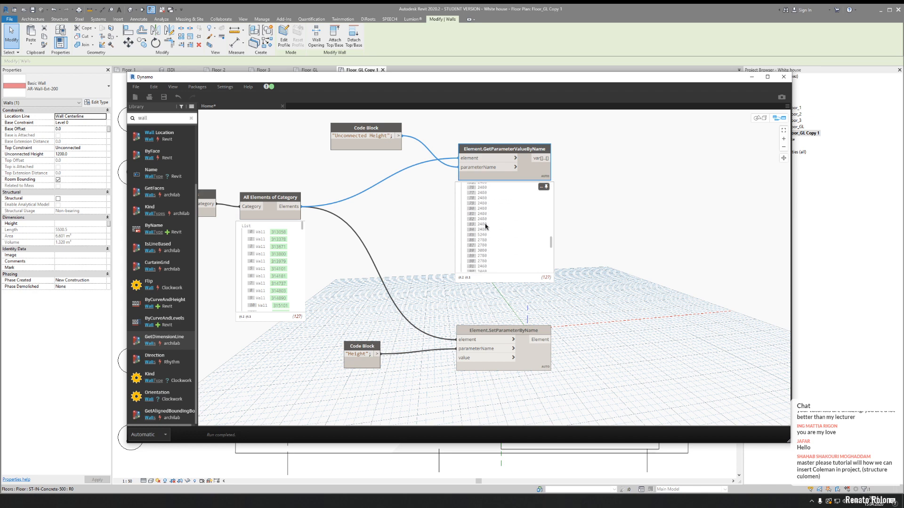
pyautogui.scroll(20, 486, 226)
pyautogui.scroll(12, 498, 230)
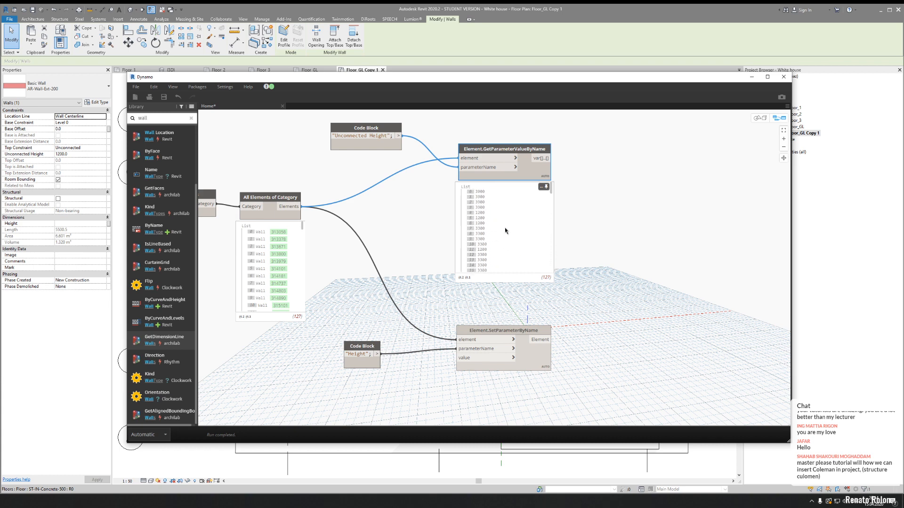
pyautogui.click(546, 182)
pyautogui.click(546, 186)
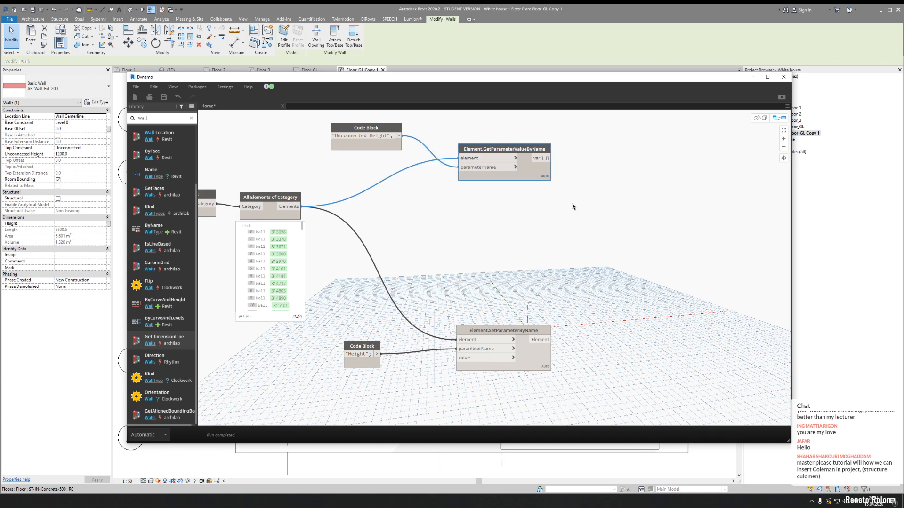
# - Add a List.FilterByBoolMask node and place it well to the right of Element.GetParameterValueByName, leaving space between them
pyautogui.moveTo(620, 223); pyautogui.dragTo(426, 253, button='middle')
pyautogui.click(191, 119)
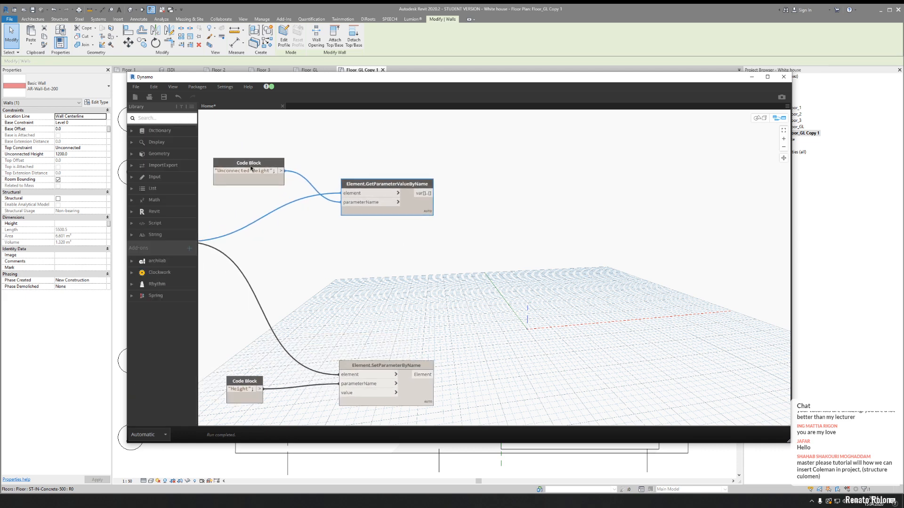
pyautogui.moveTo(503, 257); pyautogui.dragTo(449, 255, button='middle')
pyautogui.rightClick(434, 252)
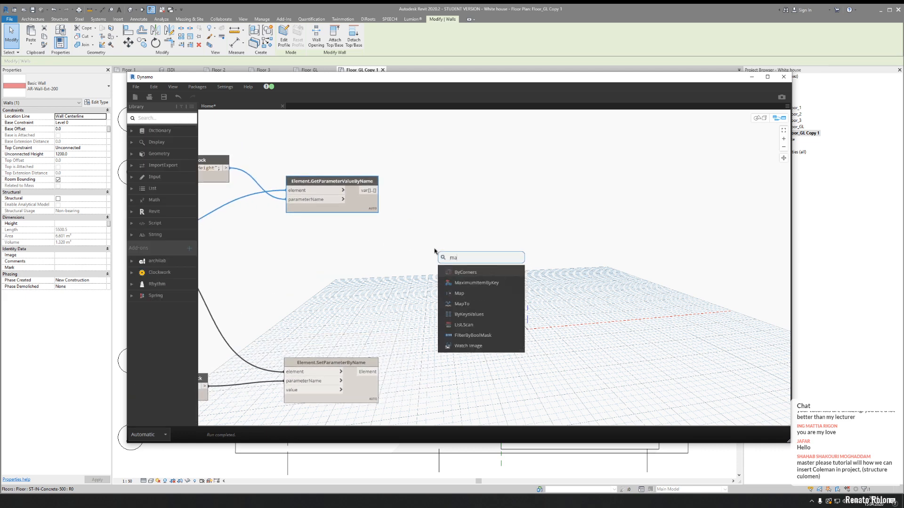
pyautogui.write('mask')
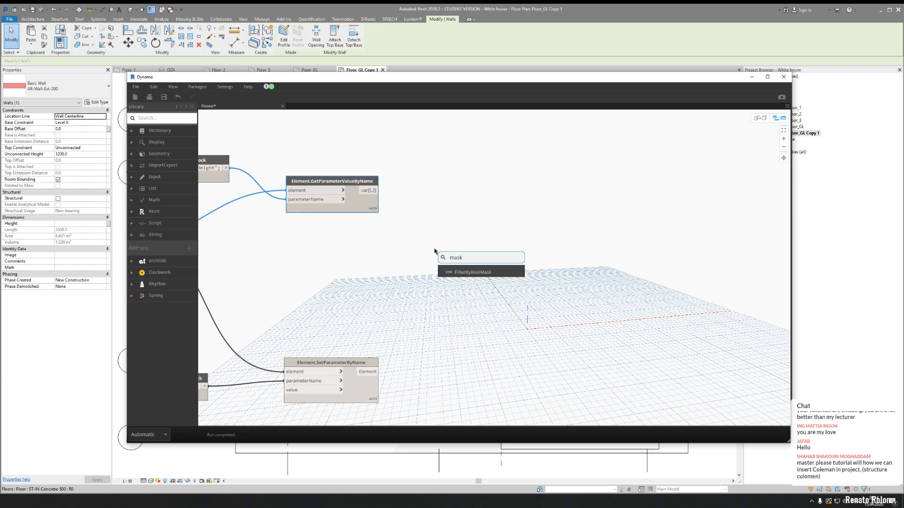
pyautogui.click(481, 272)
pyautogui.moveTo(534, 279); pyautogui.dragTo(574, 282, button='middle')
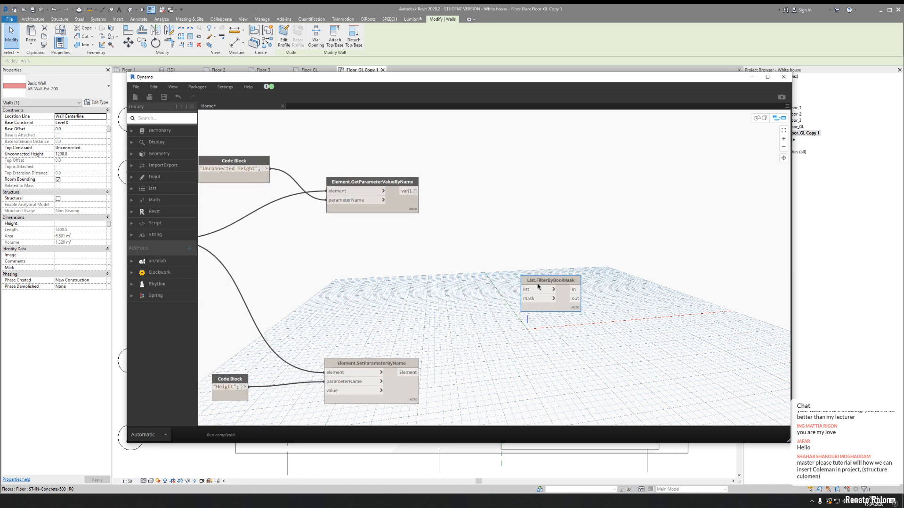
pyautogui.moveTo(537, 278); pyautogui.dragTo(503, 202)
pyautogui.moveTo(370, 233); pyautogui.dragTo(417, 231, button='middle')
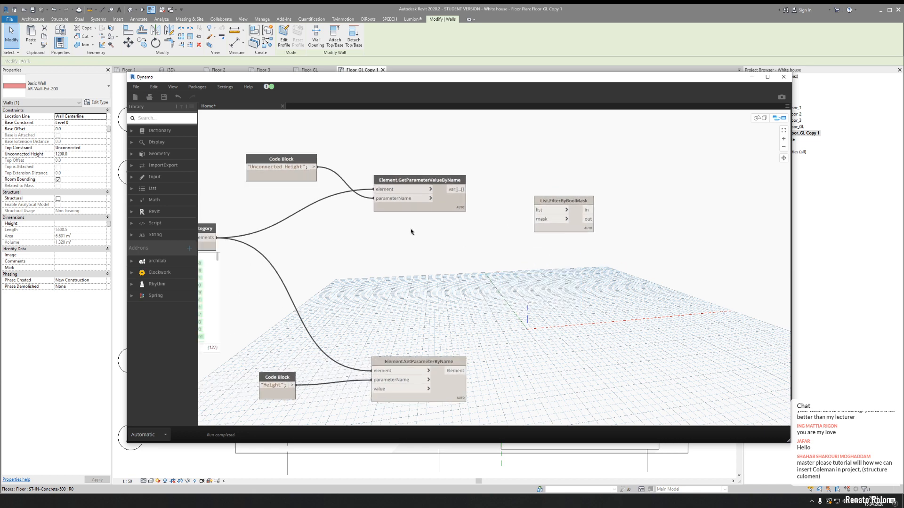
pyautogui.moveTo(494, 256); pyautogui.dragTo(461, 252, button='middle')
pyautogui.moveTo(510, 198); pyautogui.dragTo(616, 210)
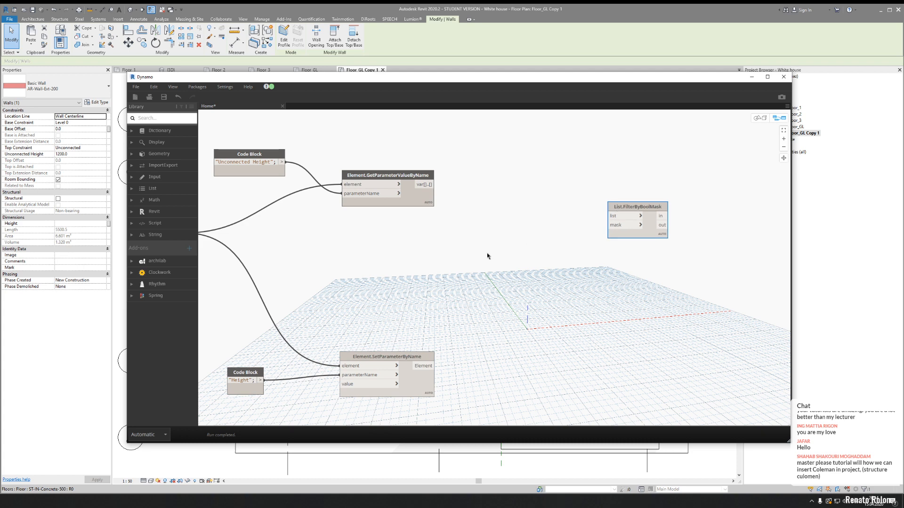
# - Add an == comparison node between Element.GetParameterValueByName and List.FilterByBoolMask
pyautogui.rightClick(465, 267)
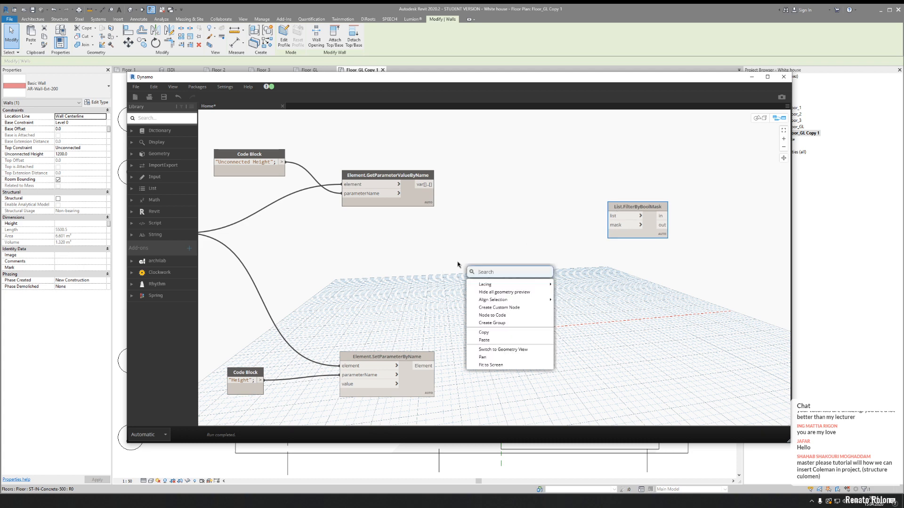
pyautogui.write('==')
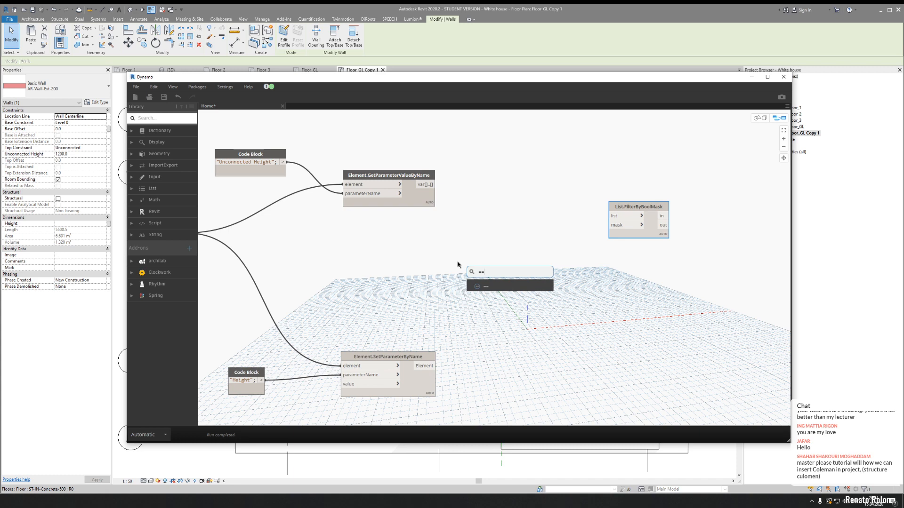
pyautogui.click(503, 288)
pyautogui.moveTo(510, 294); pyautogui.dragTo(464, 242)
pyautogui.click(400, 266)
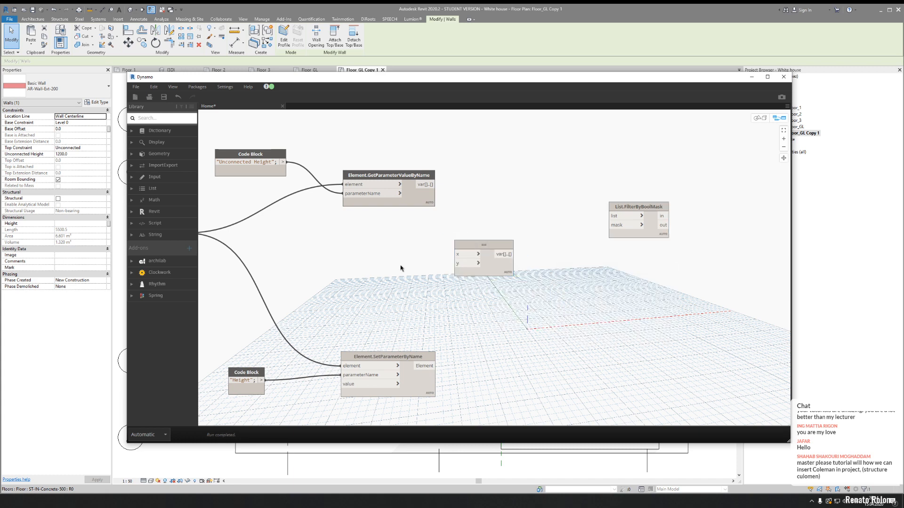
# - Add an empty code block below Element.GetParameterValueByName and replace the == node with a less-than (<) node
pyautogui.moveTo(349, 288); pyautogui.dragTo(384, 278, button='middle')
pyautogui.doubleClick(385, 281)
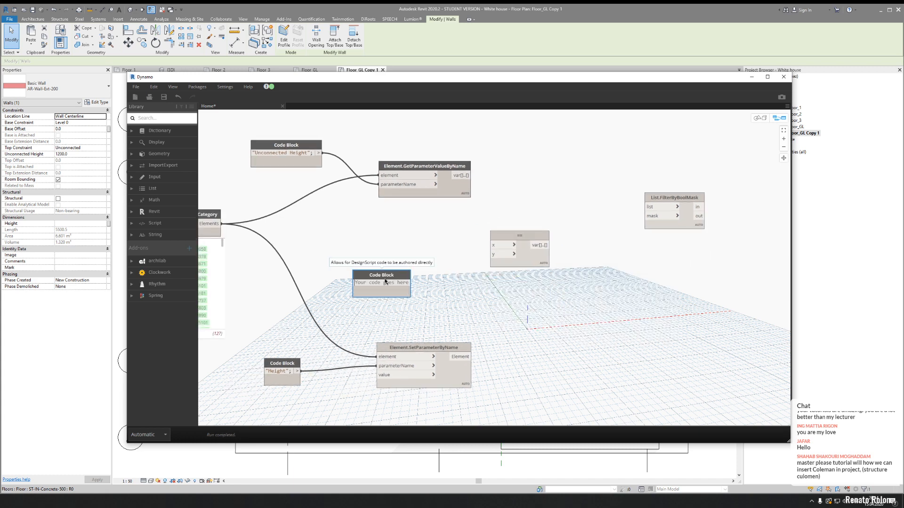
pyautogui.click(512, 234)
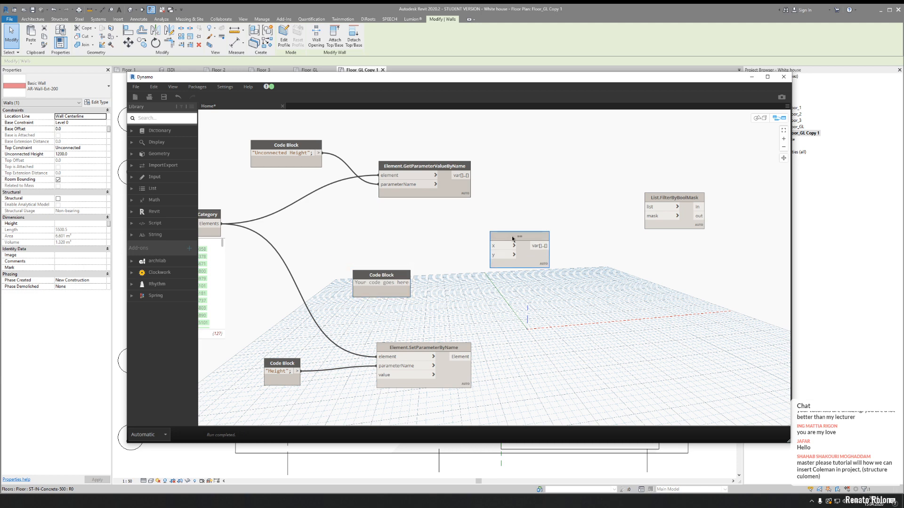
pyautogui.press('Delete')
pyautogui.click(162, 119)
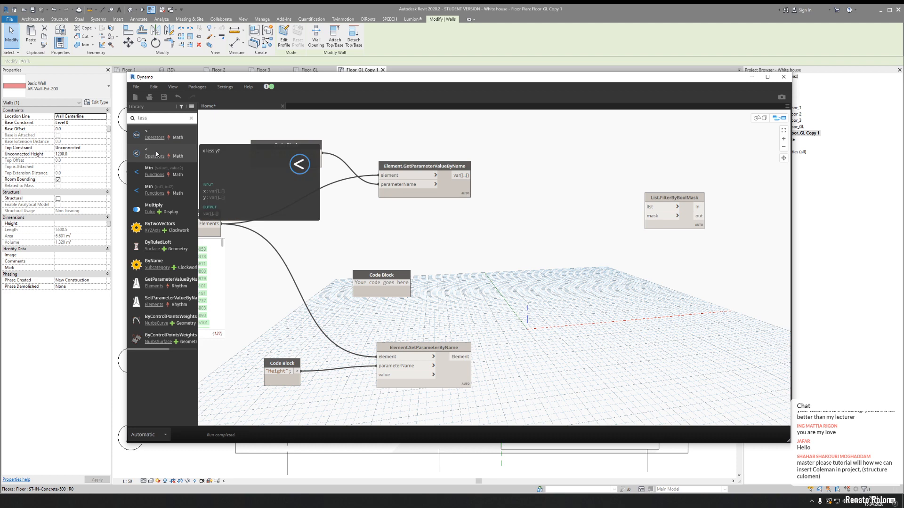
pyautogui.click(157, 153)
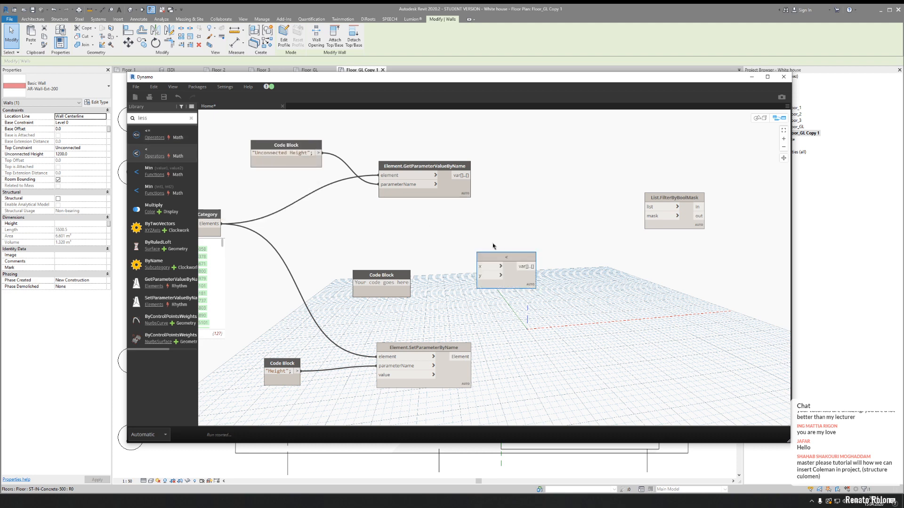
# - Set the empty code block to 1300, then connect it to the < node's y input and the retrieved parameter values to x
pyautogui.write('1200')
pyautogui.click(389, 286)
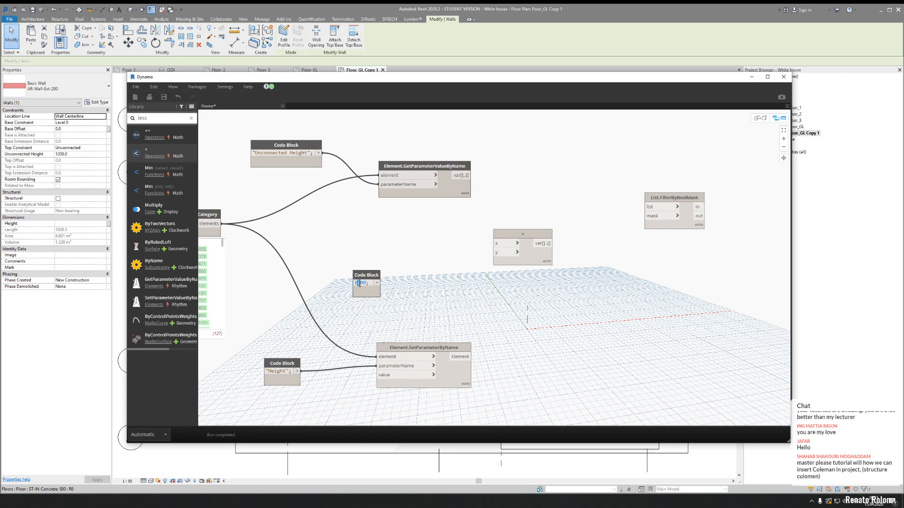
pyautogui.write('3')
pyautogui.moveTo(377, 283); pyautogui.dragTo(496, 253)
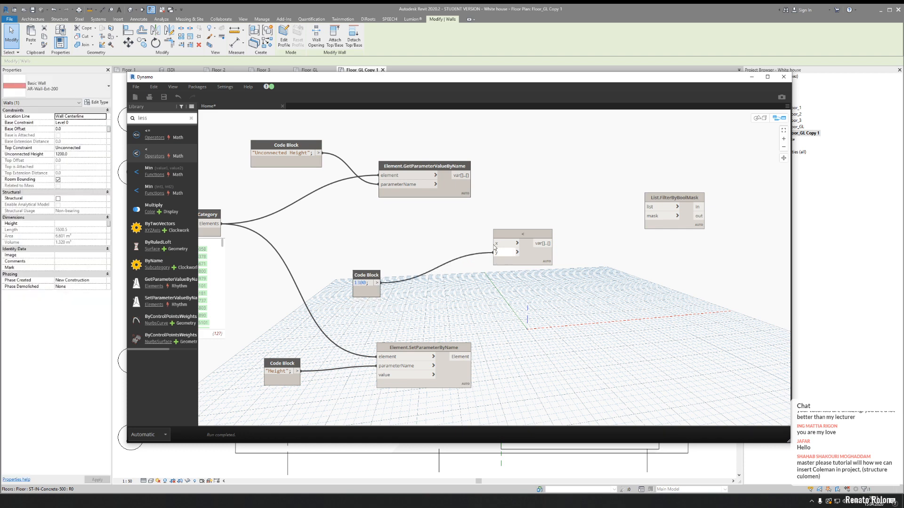
pyautogui.moveTo(471, 175); pyautogui.dragTo(496, 243)
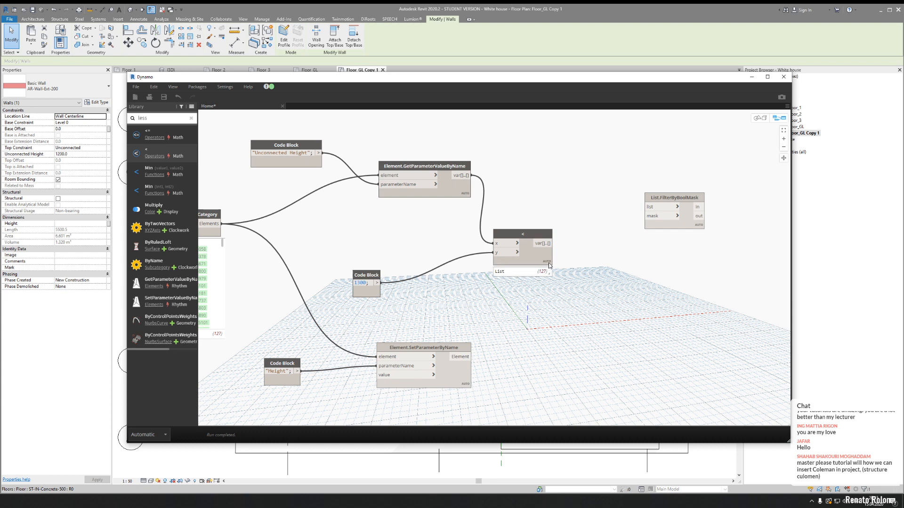
# - Pin the < node's preview and connect its output to List.FilterByBoolMask's mask input, with All Elements of Category feeding the list input
pyautogui.click(549, 267)
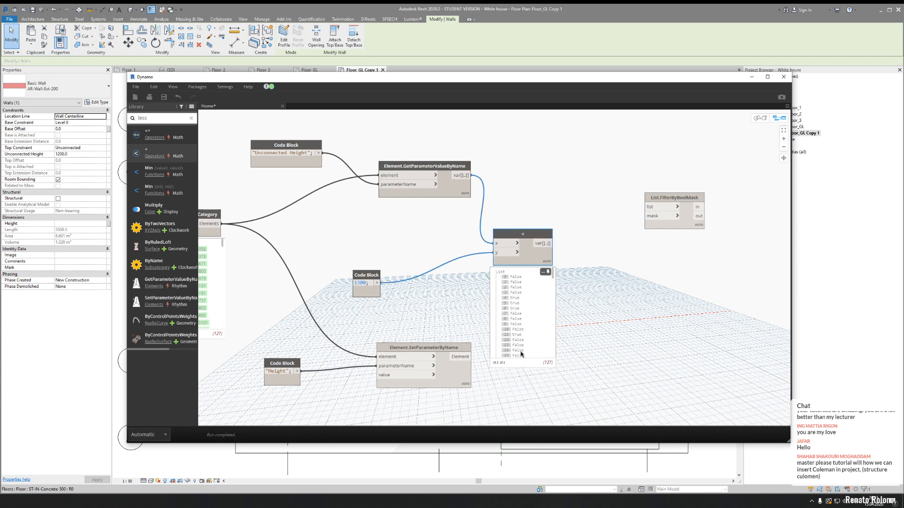
pyautogui.click(678, 291)
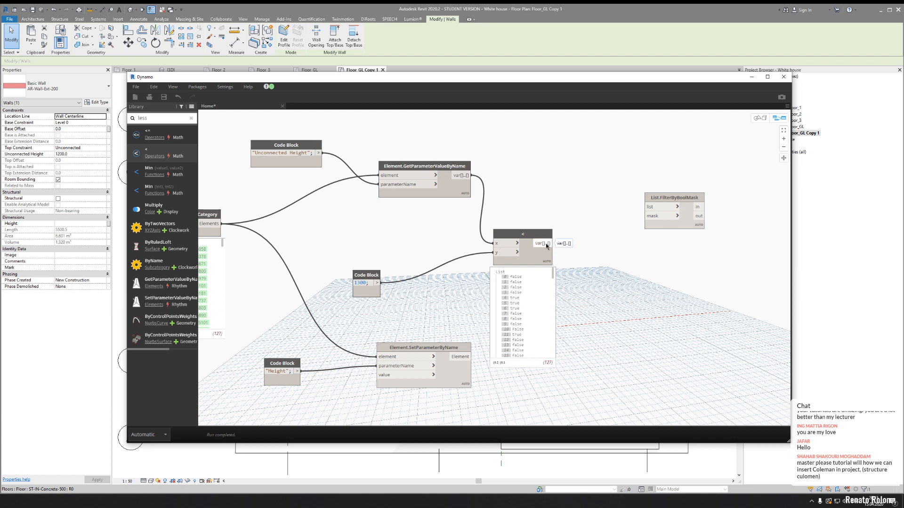
pyautogui.moveTo(546, 245); pyautogui.dragTo(644, 216)
pyautogui.moveTo(217, 223); pyautogui.dragTo(646, 207)
pyautogui.moveTo(698, 288); pyautogui.dragTo(579, 289, button='middle')
# - Disconnect List.FilterByBoolMask's list input and compare the < node's true/false list with the retrieved height values
pyautogui.moveTo(555, 184)
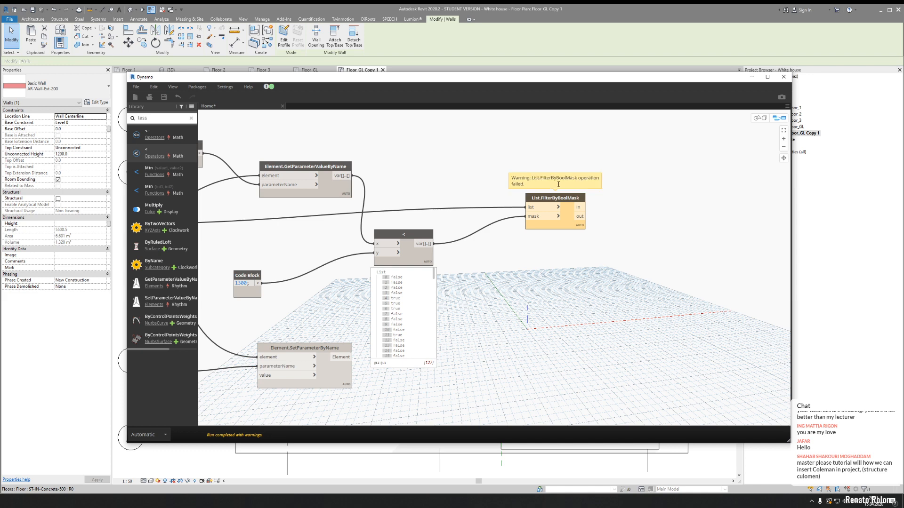
pyautogui.moveTo(528, 207); pyautogui.dragTo(338, 211)
pyautogui.moveTo(349, 178); pyautogui.dragTo(488, 201)
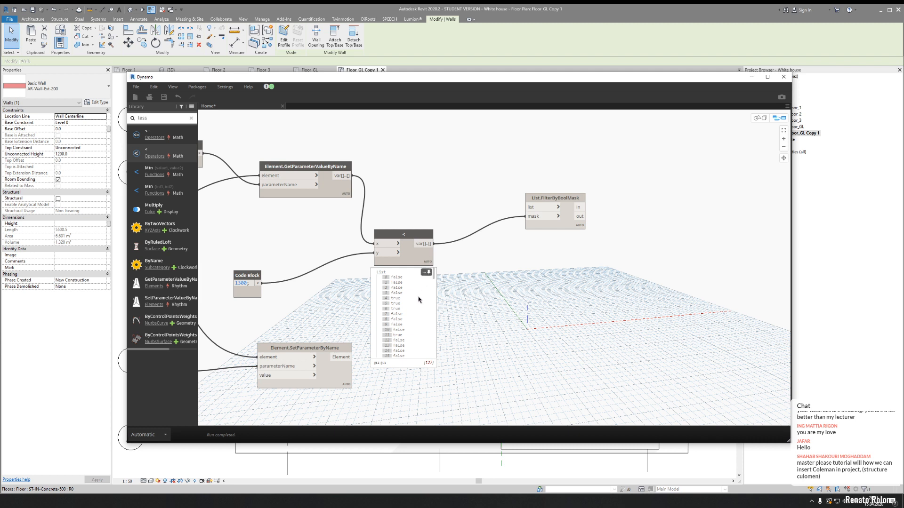
pyautogui.scroll(-15, 419, 300)
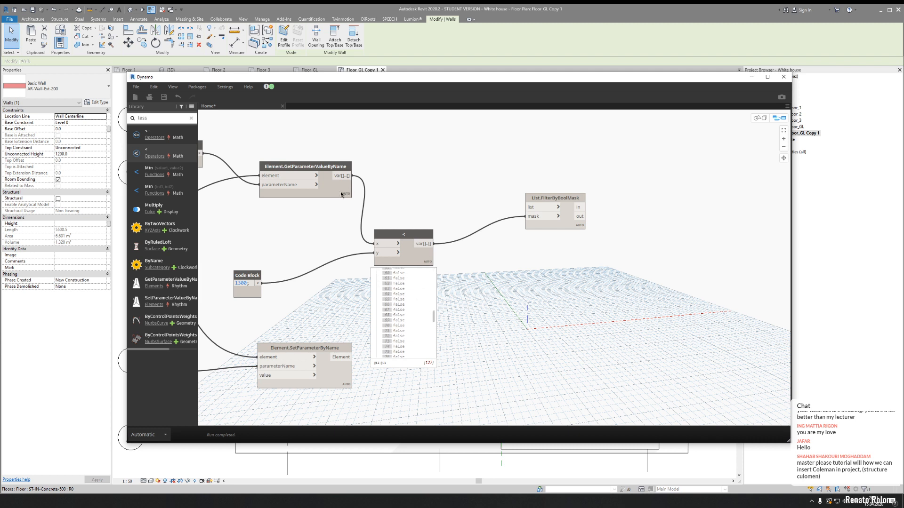
pyautogui.moveTo(345, 205)
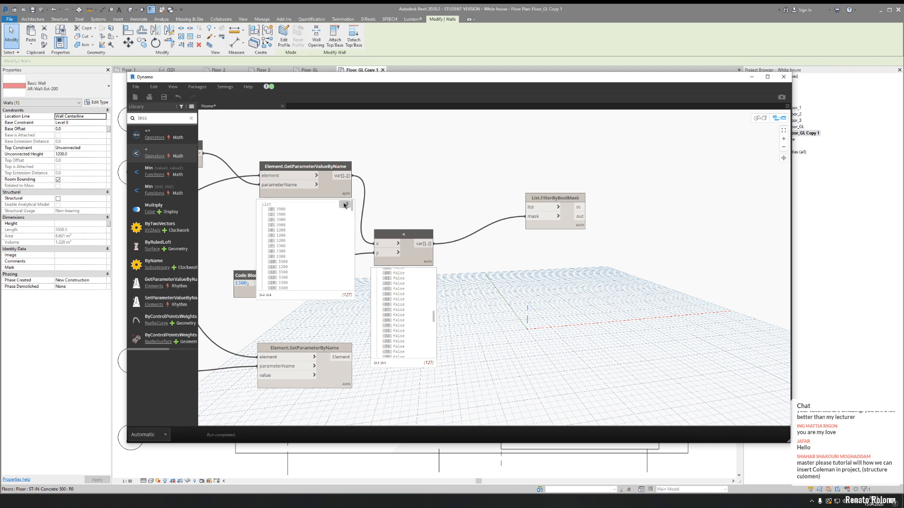
# - Reconnect All Elements of Category's output to List.FilterByBoolMask's list input
pyautogui.moveTo(338, 249); pyautogui.dragTo(464, 238, button='middle')
pyautogui.moveTo(236, 215); pyautogui.dragTo(361, 219, button='middle')
pyautogui.click(300, 214)
pyautogui.moveTo(505, 232); pyautogui.dragTo(297, 232, button='middle')
pyautogui.click(536, 197)
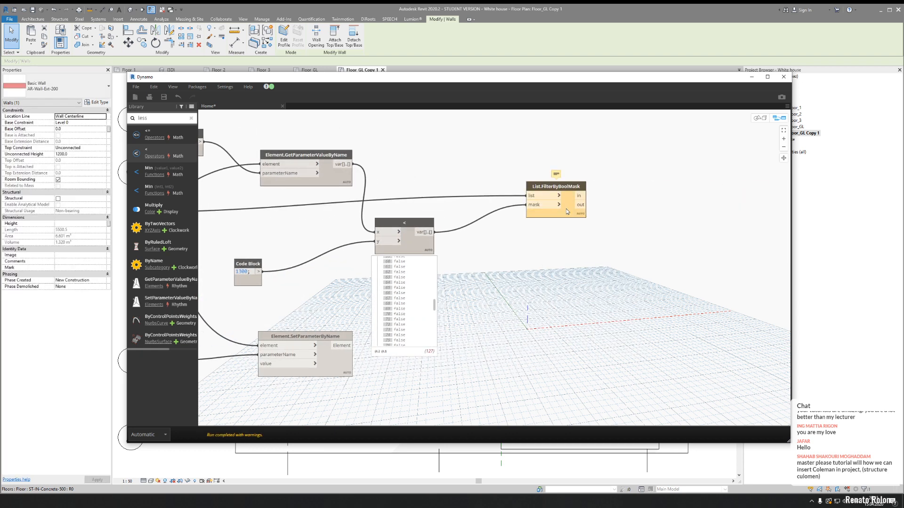
# - Check List.FilterByBoolMask's warning and output preview, and detach the wall elements from its list input again
pyautogui.moveTo(556, 174)
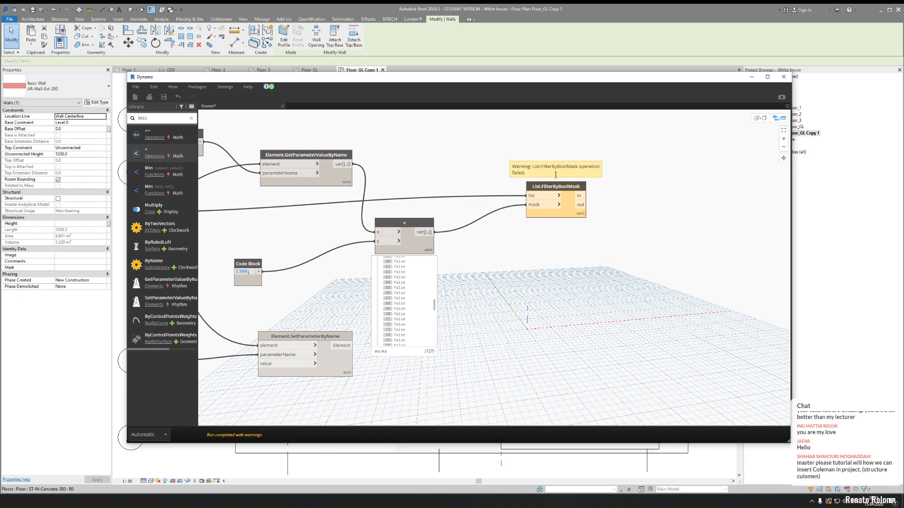
pyautogui.click(579, 224)
pyautogui.moveTo(517, 261); pyautogui.dragTo(560, 267, button='middle')
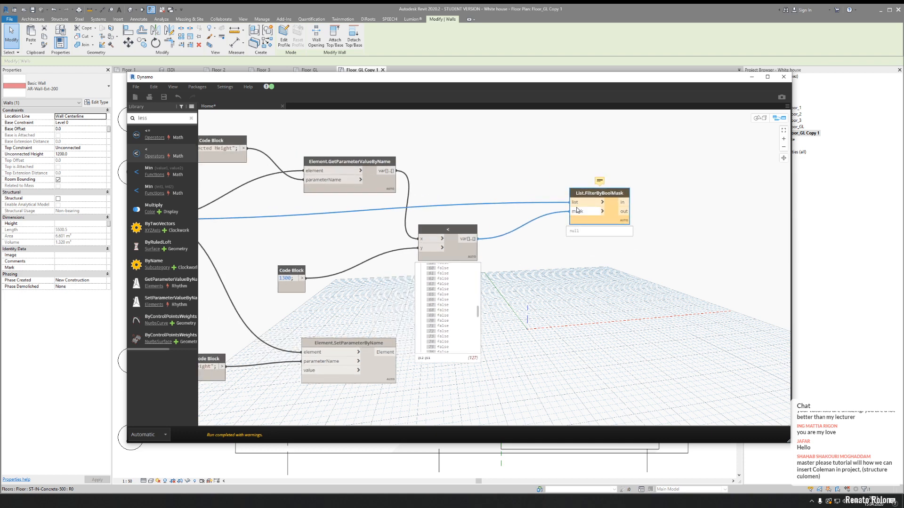
pyautogui.click(580, 203)
pyautogui.click(452, 195)
# - Review the wall list of All Elements of Category and trace the connections through the graph to List.FilterByBoolMask
pyautogui.moveTo(377, 228); pyautogui.dragTo(544, 234, button='middle')
pyautogui.scroll(-3, 302, 267)
pyautogui.scroll(-3, 301, 267)
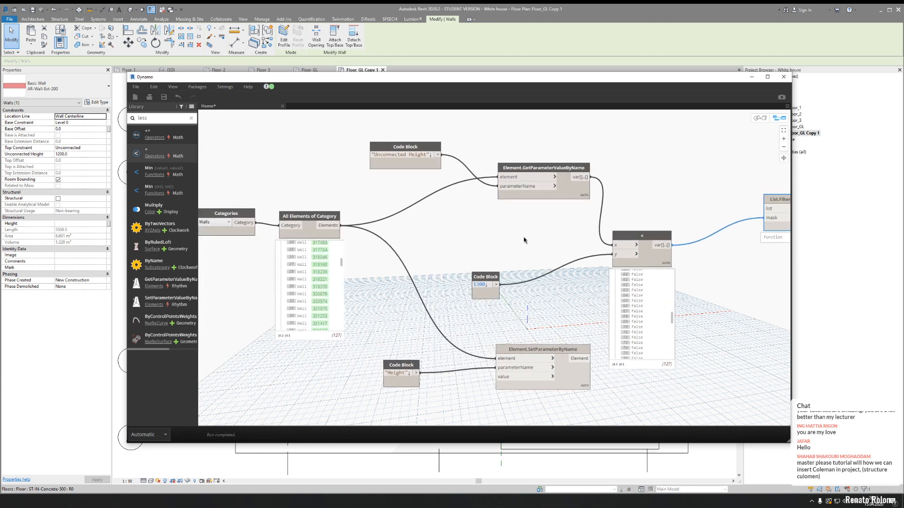
pyautogui.moveTo(670, 193); pyautogui.dragTo(377, 204, button='middle')
pyautogui.scroll(-1, 377, 204)
pyautogui.moveTo(283, 208); pyautogui.dragTo(404, 210, button='middle')
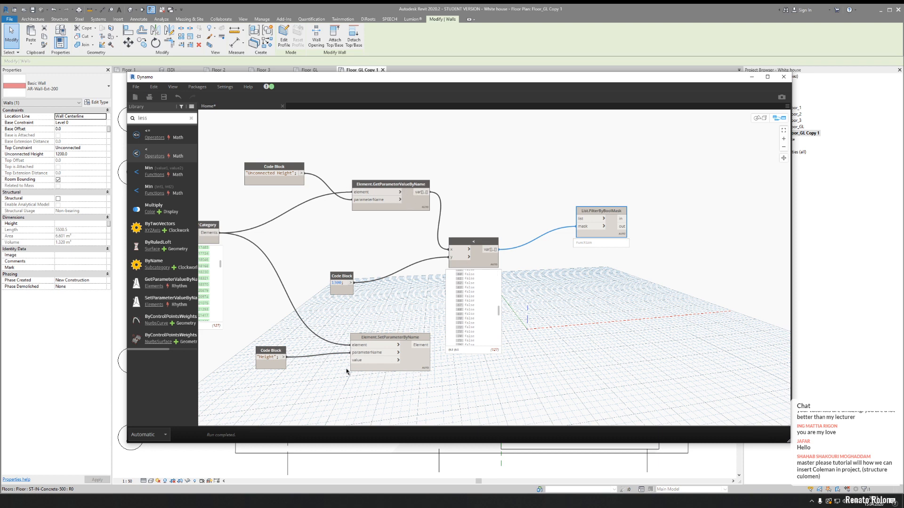
pyautogui.moveTo(478, 362); pyautogui.dragTo(460, 360, button='middle')
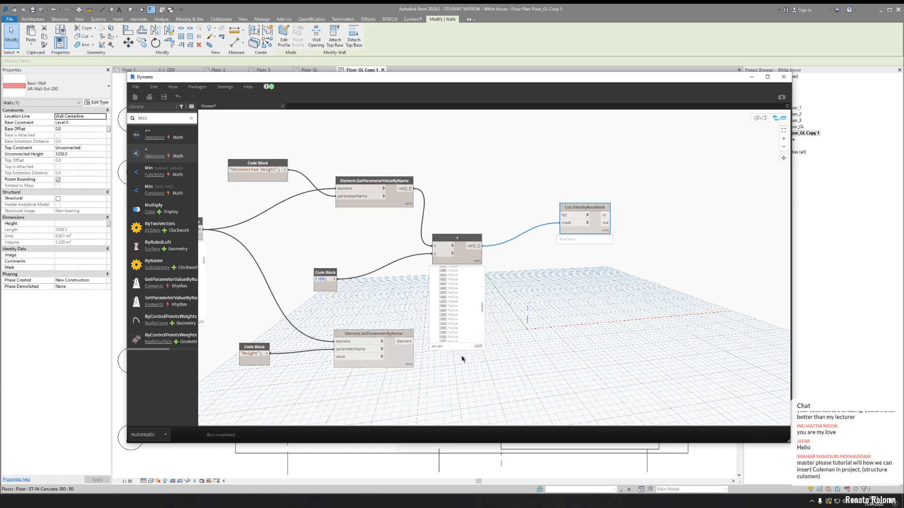
# - Delete the 1300 code block, the < node and List.FilterByBoolMask from the graph
pyautogui.moveTo(323, 273); pyautogui.dragTo(388, 273)
pyautogui.moveTo(659, 178); pyautogui.dragTo(358, 283)
pyautogui.press('Delete')
pyautogui.hotkey('ctrl', 'z')
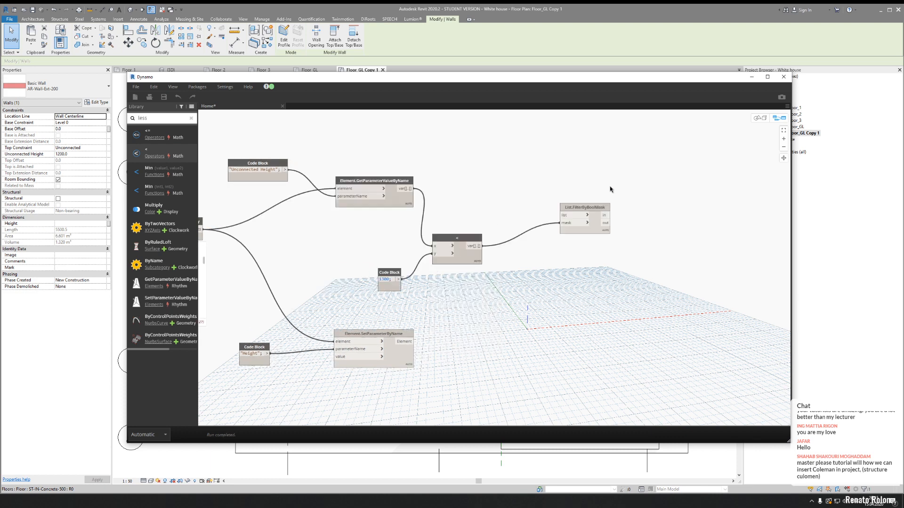
pyautogui.moveTo(627, 179); pyautogui.dragTo(403, 283)
pyautogui.press('Delete')
pyautogui.press('Delete')
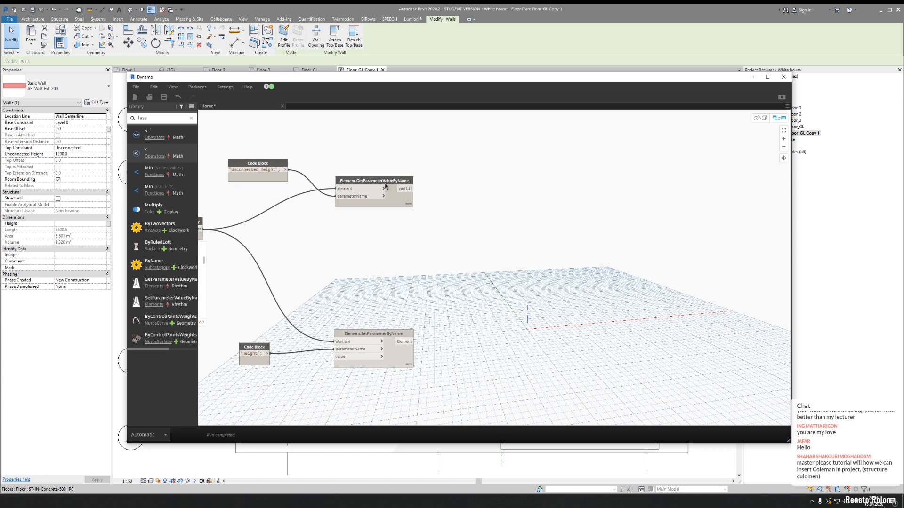
# - Run the graph with Element.GetParameterValueByName's output feeding Element.SetParameterByName's value input, read the node's warning, and remove that connection
pyautogui.moveTo(387, 181); pyautogui.dragTo(345, 357)
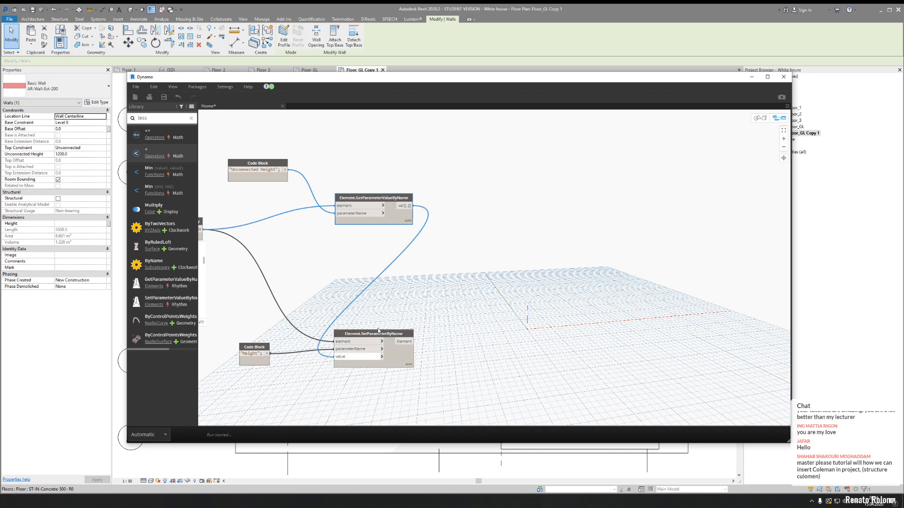
pyautogui.moveTo(373, 325); pyautogui.dragTo(441, 300, button='middle')
pyautogui.moveTo(441, 297)
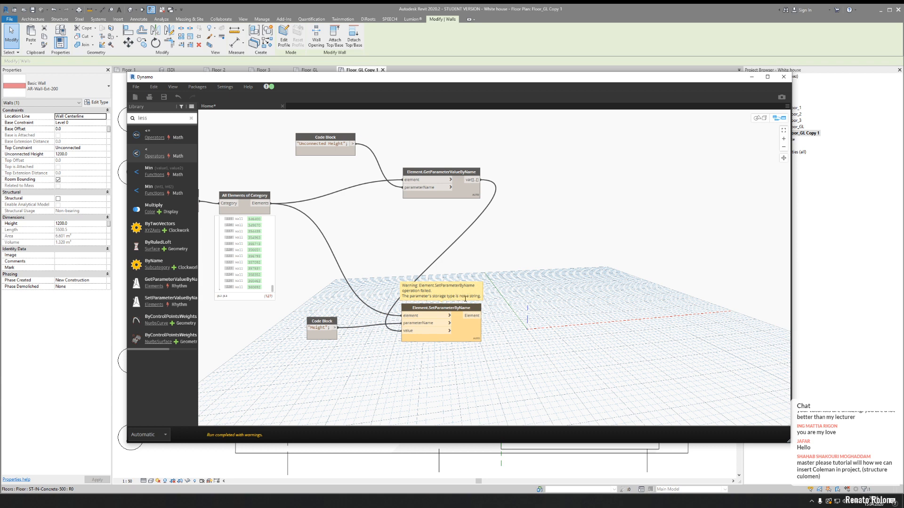
pyautogui.moveTo(449, 330); pyautogui.dragTo(434, 262)
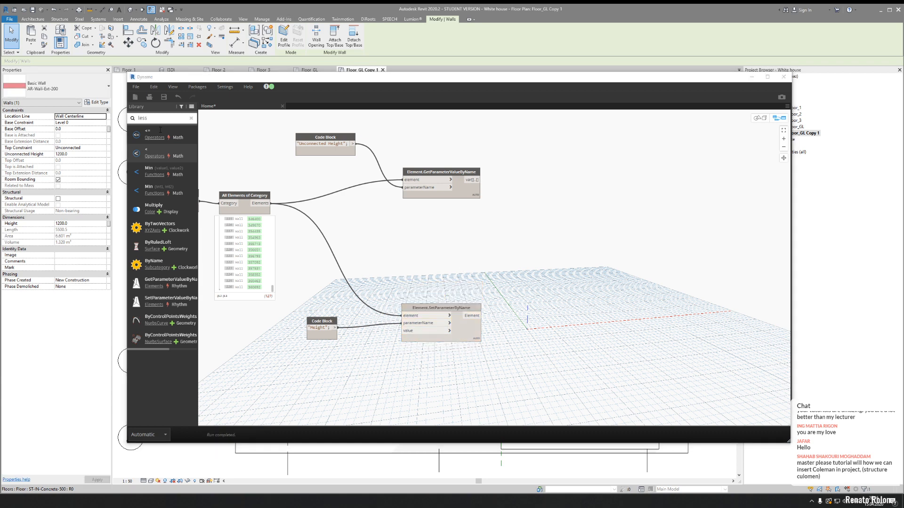
# - Move the Dynamo window down to uncover the Revit floor plan and try to open the shared parameters
pyautogui.moveTo(235, 77); pyautogui.dragTo(221, 377)
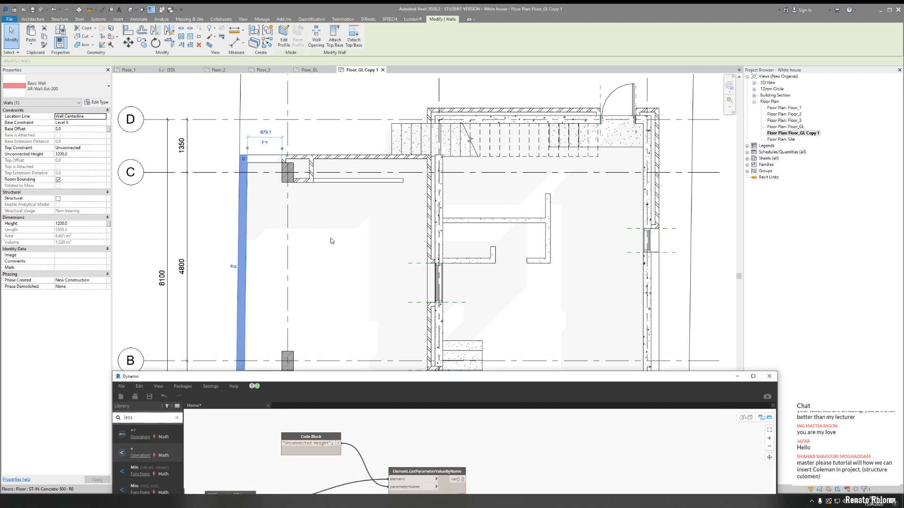
pyautogui.click(331, 241)
pyautogui.click(262, 19)
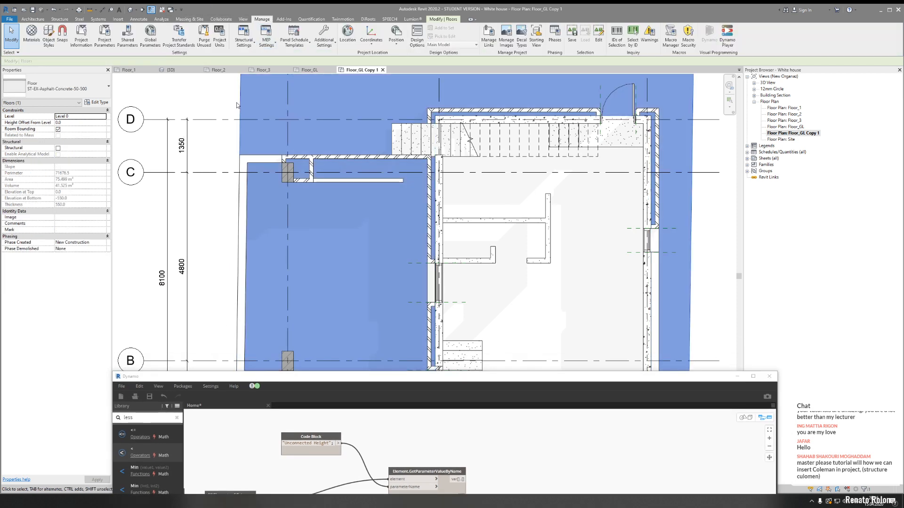
pyautogui.click(127, 38)
pyautogui.click(341, 259)
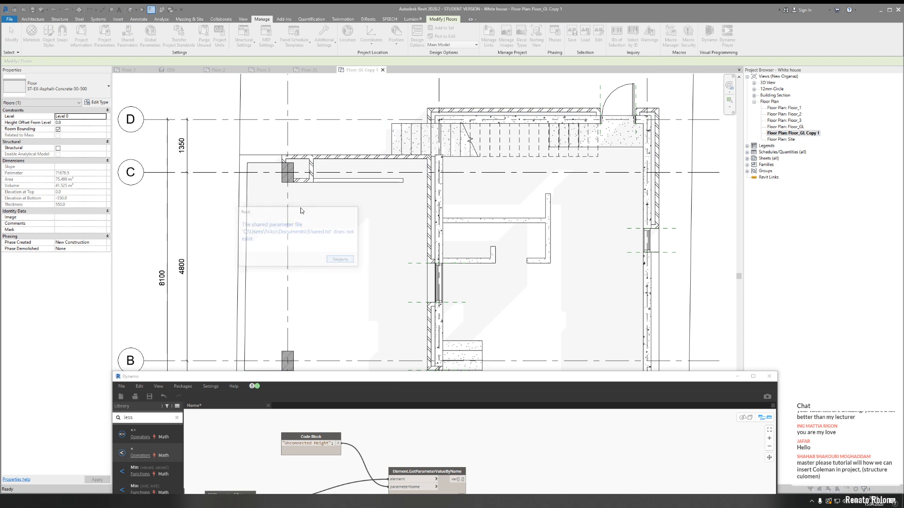
pyautogui.press('Escape')
pyautogui.press('Escape')
# - Inspect the Height project parameter's type, grouping options and categories, and cancel its edit
pyautogui.click(105, 38)
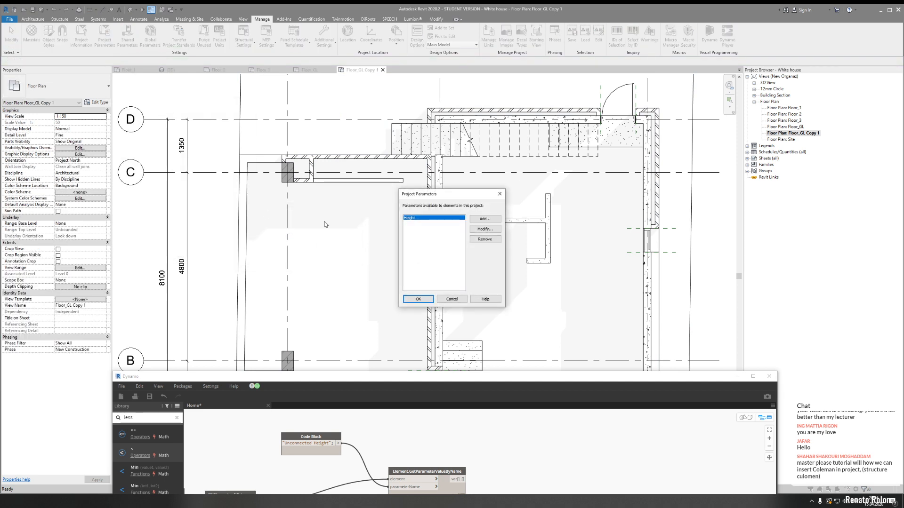
pyautogui.click(499, 230)
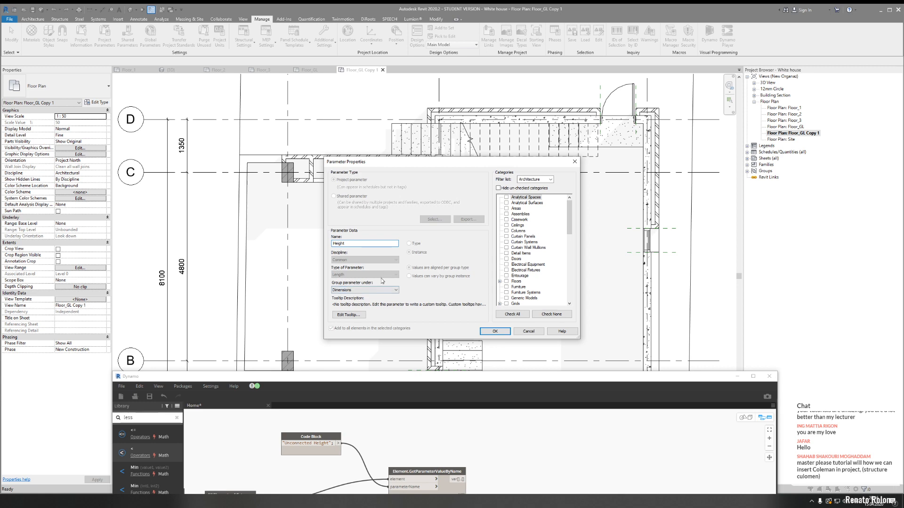
pyautogui.click(375, 290)
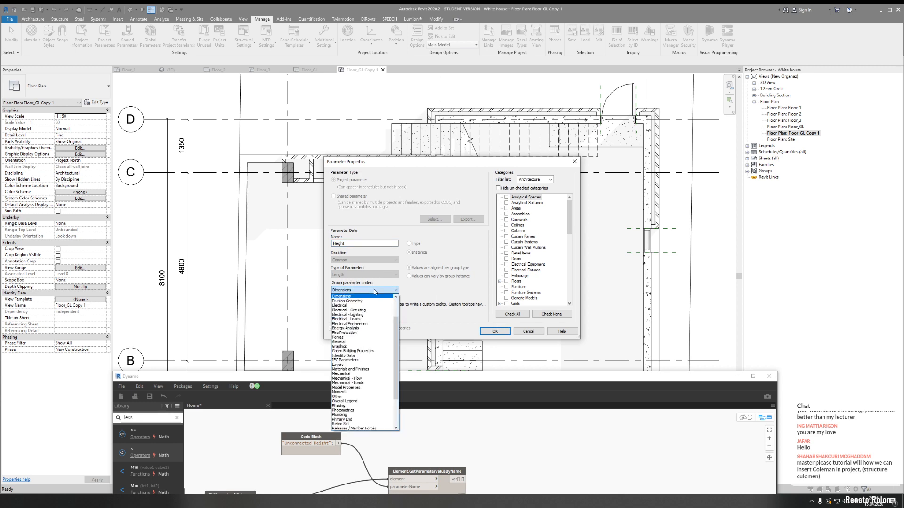
pyautogui.click(375, 290)
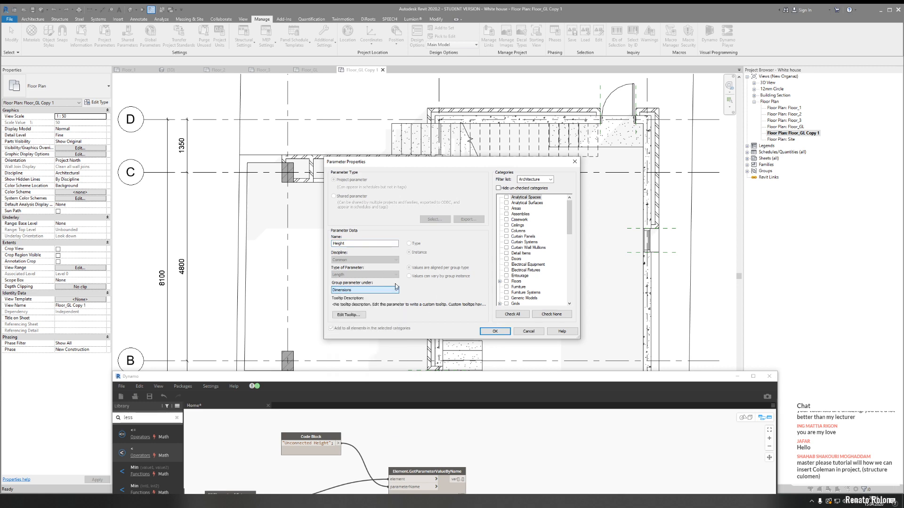
pyautogui.click(527, 333)
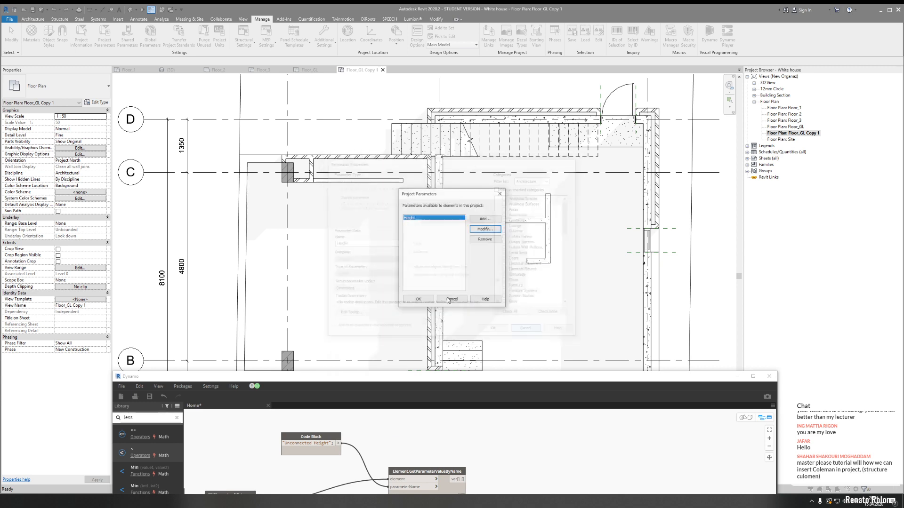
# - Remove the existing Height project parameter and add a Text instance parameter named Height for the Walls category
pyautogui.click(484, 240)
pyautogui.click(320, 261)
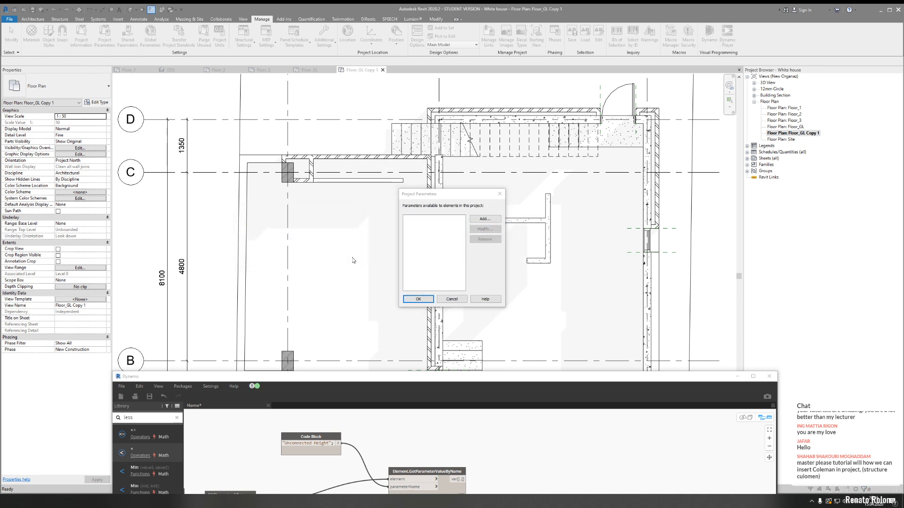
pyautogui.click(485, 220)
pyautogui.write('H')
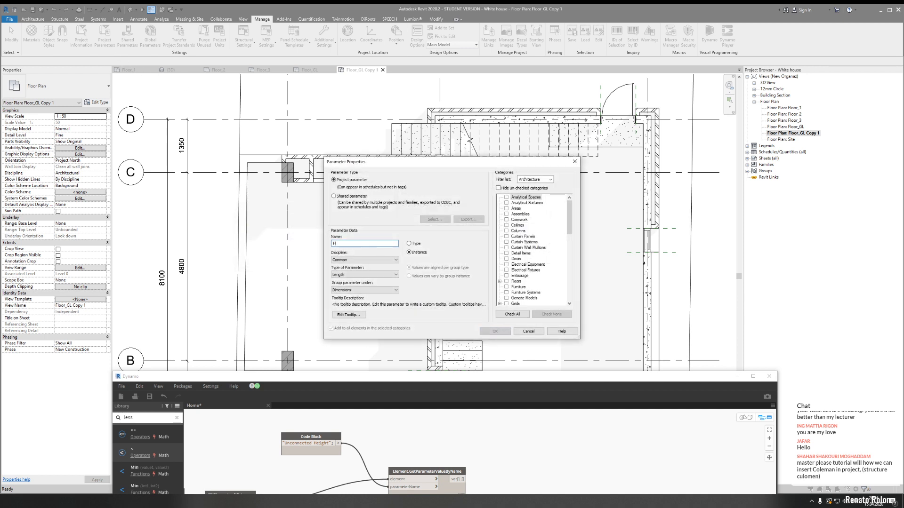
pyautogui.write('eight')
pyautogui.click(362, 274)
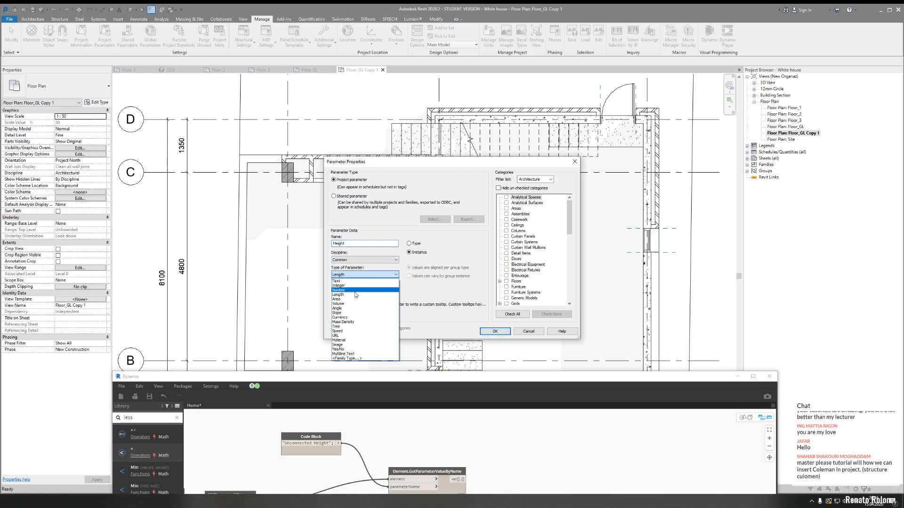
pyautogui.click(393, 281)
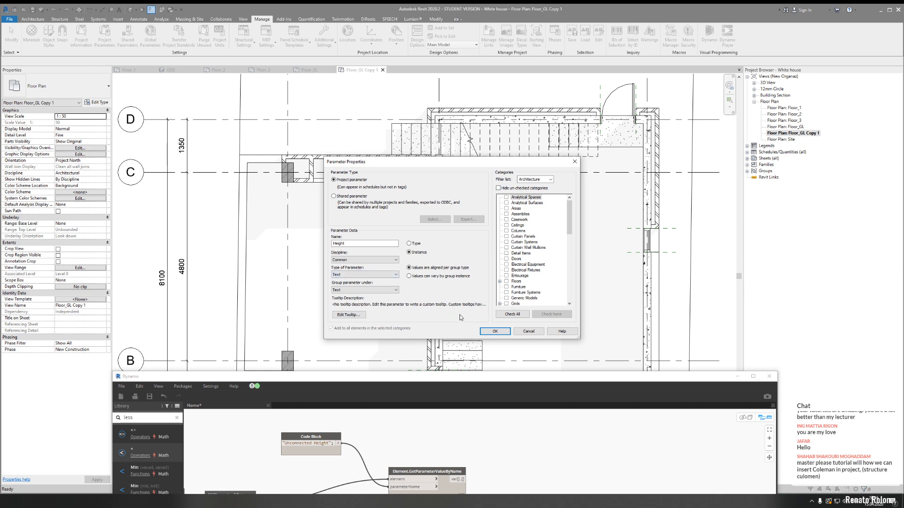
pyautogui.moveTo(569, 233); pyautogui.dragTo(569, 299)
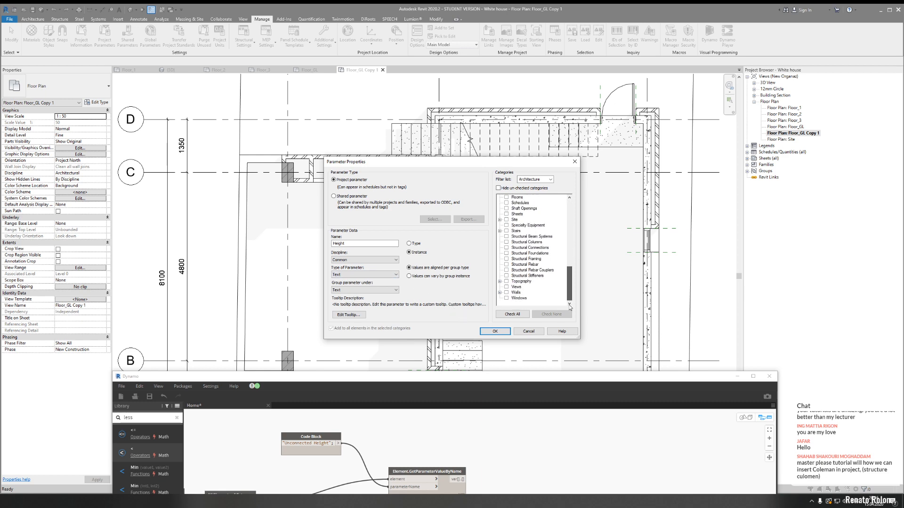
pyautogui.click(506, 293)
pyautogui.click(495, 332)
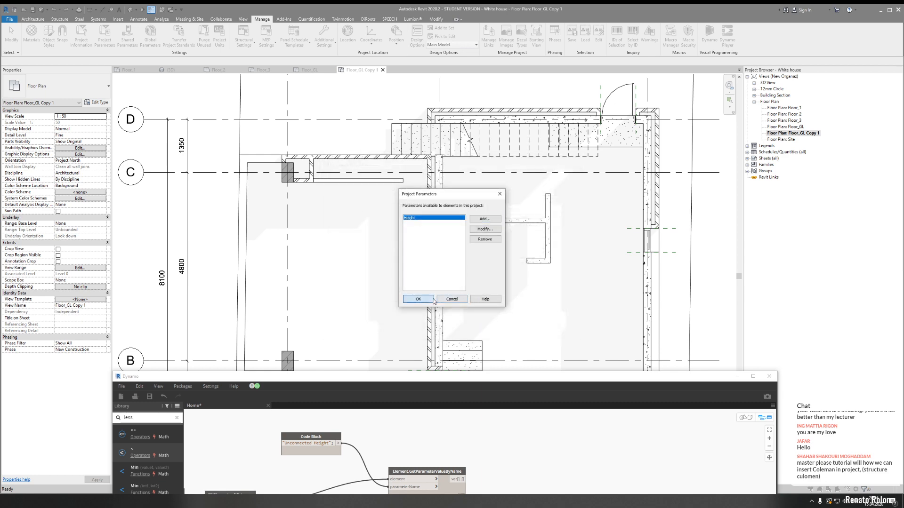
pyautogui.click(414, 300)
# - Bring Dynamo back into view, connect Element.GetParameterValueByName's output to Element.SetParameterByName's value input, and read the node's warning
pyautogui.moveTo(416, 373); pyautogui.dragTo(423, 106)
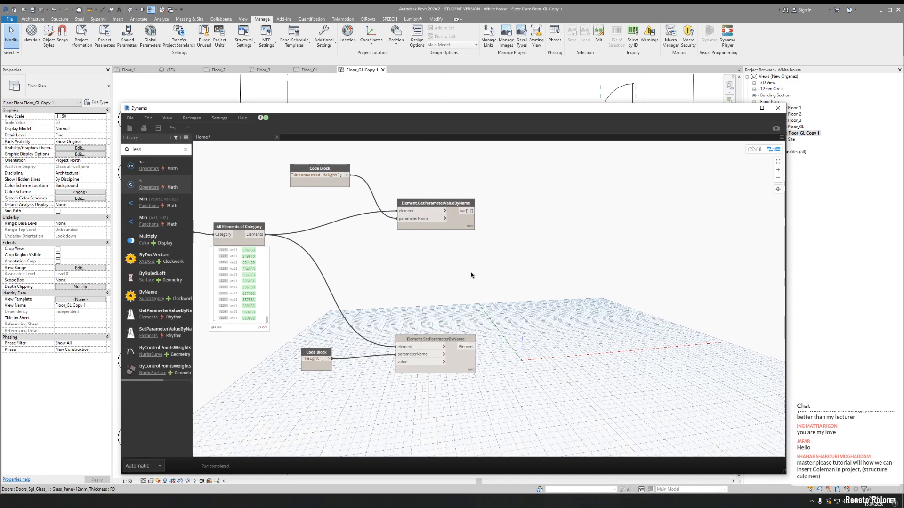
pyautogui.moveTo(466, 221); pyautogui.dragTo(409, 348)
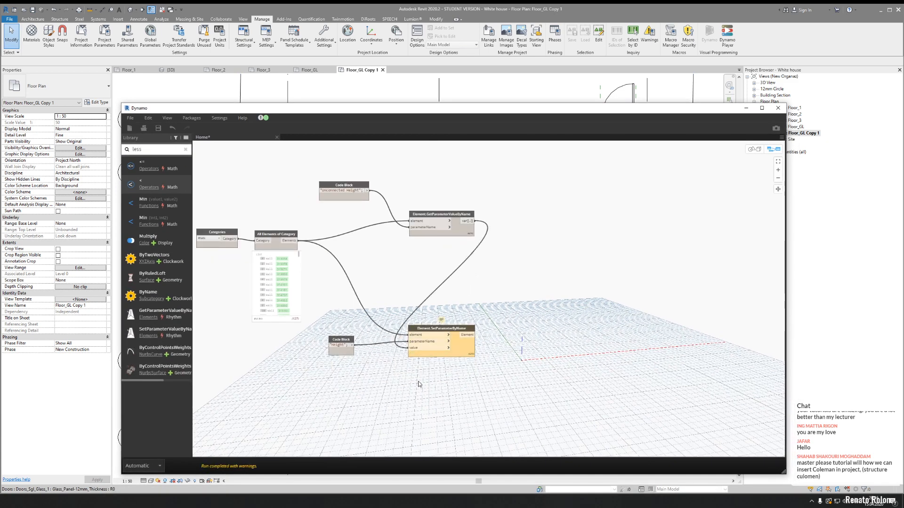
pyautogui.scroll(3, 435, 331)
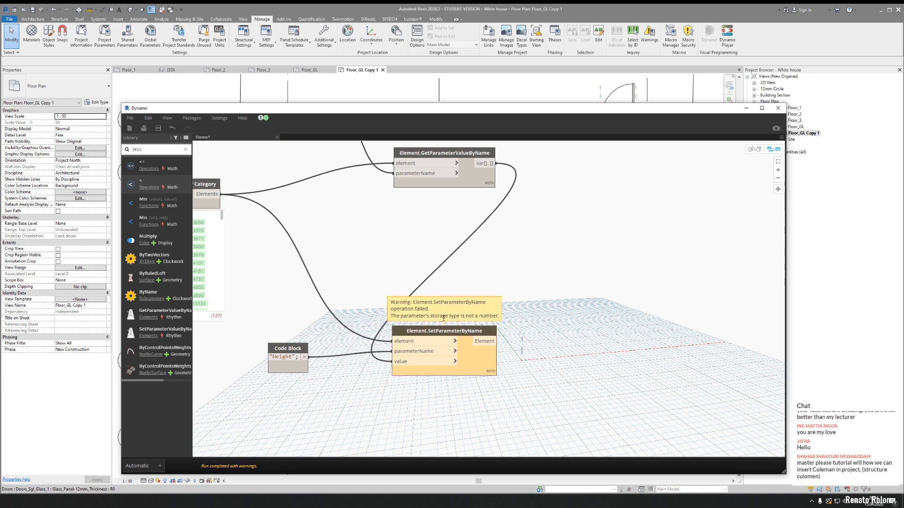
pyautogui.moveTo(495, 116); pyautogui.dragTo(499, 50)
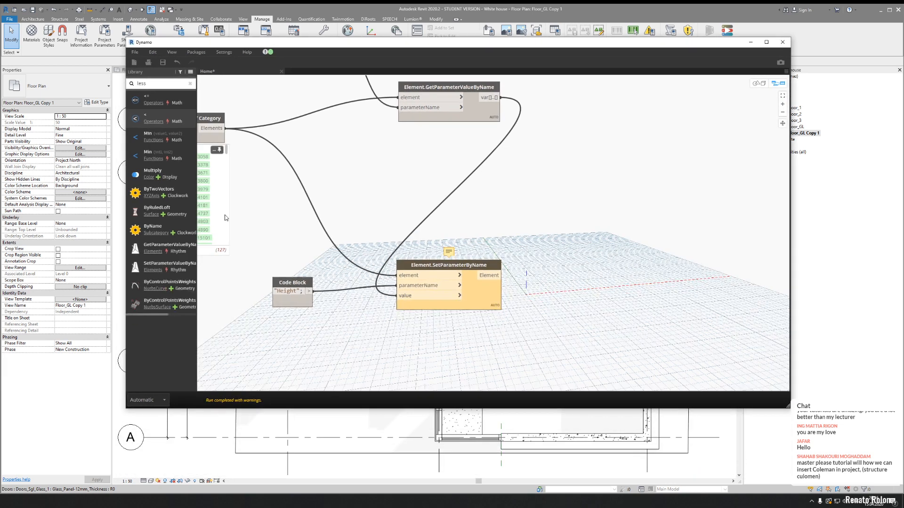
# - Save the graph, restart Dynamo, and reopen the recent Home graph to check the Element.SetParameterByName warning
pyautogui.click(163, 61)
pyautogui.click(782, 42)
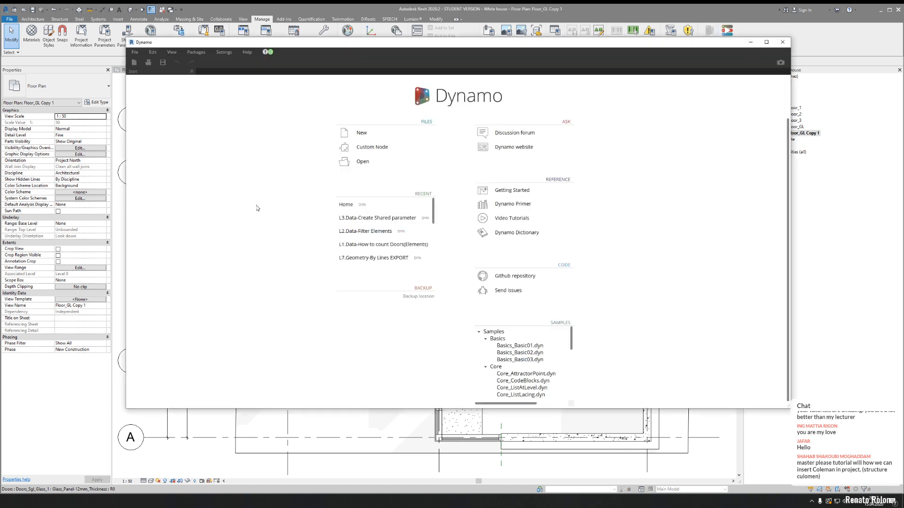
pyautogui.click(370, 205)
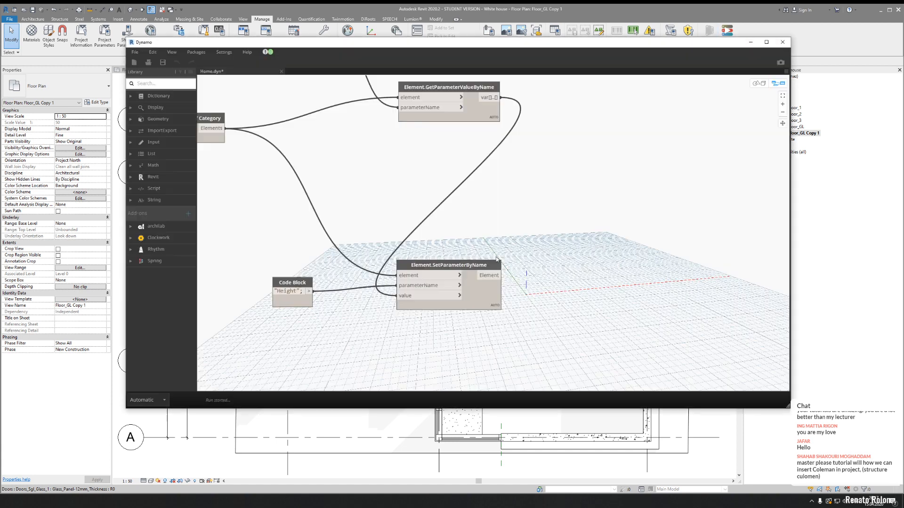
pyautogui.moveTo(451, 252)
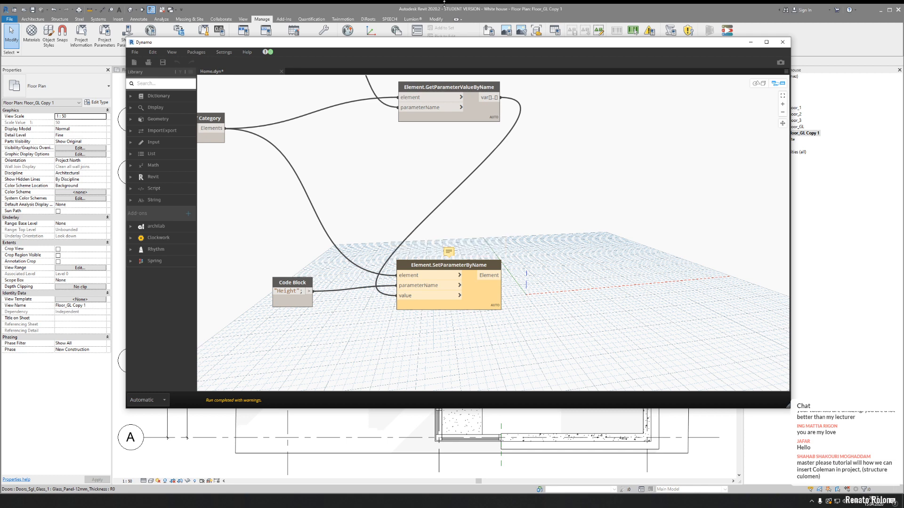
# - Minimize Dynamo and remove the Text-type Height parameter from the Revit project parameters
pyautogui.click(750, 42)
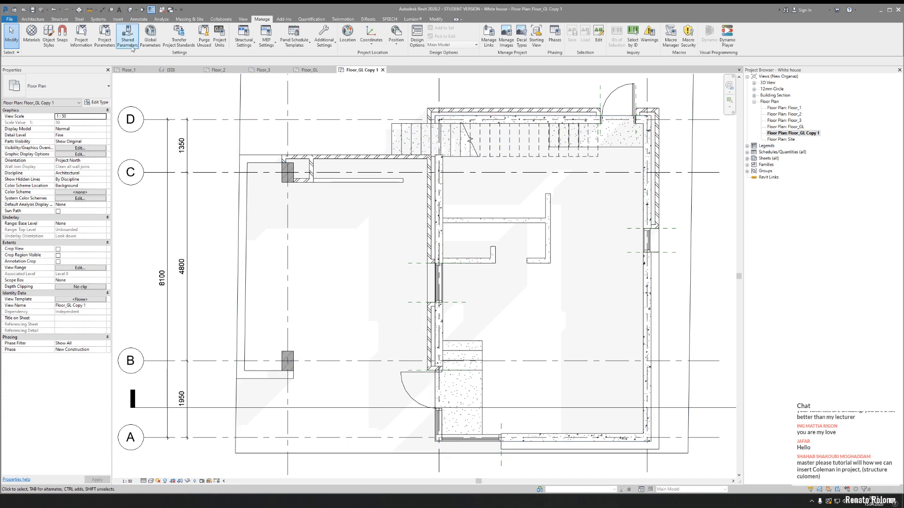
pyautogui.click(105, 37)
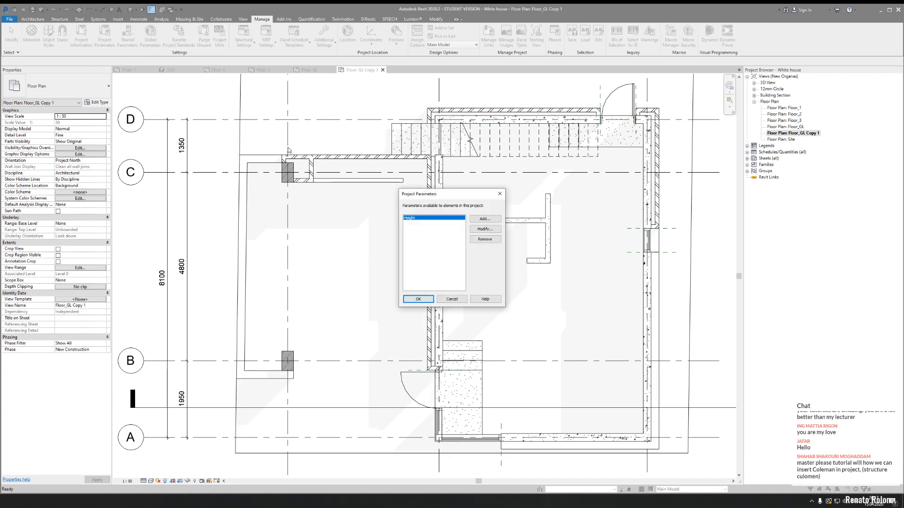
pyautogui.click(485, 239)
pyautogui.click(323, 261)
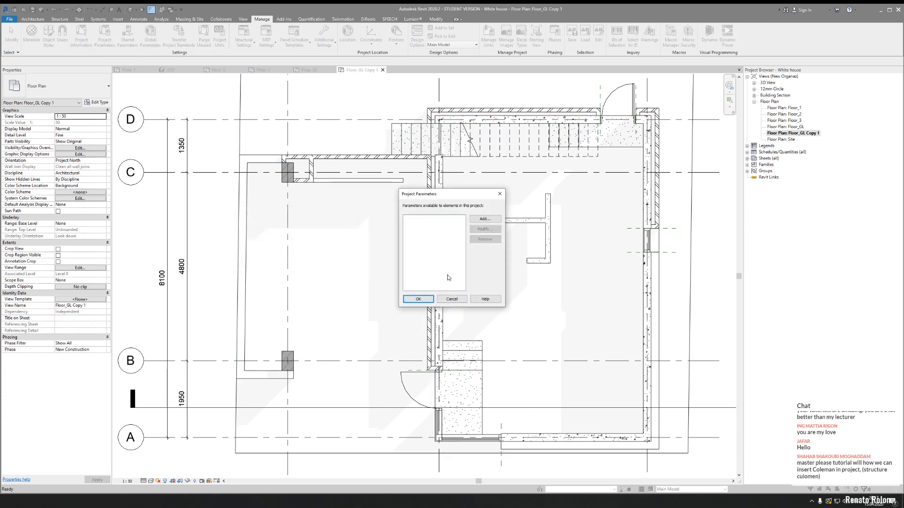
# - Add an instance project parameter named Height of type Number for the Walls category
pyautogui.click(484, 219)
pyautogui.write('Height')
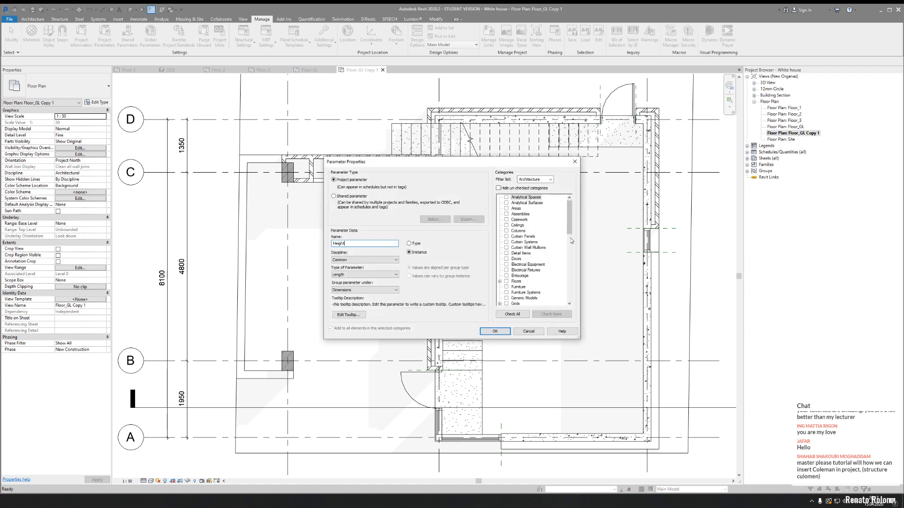
pyautogui.moveTo(569, 231); pyautogui.dragTo(552, 305)
pyautogui.click(506, 293)
pyautogui.click(362, 274)
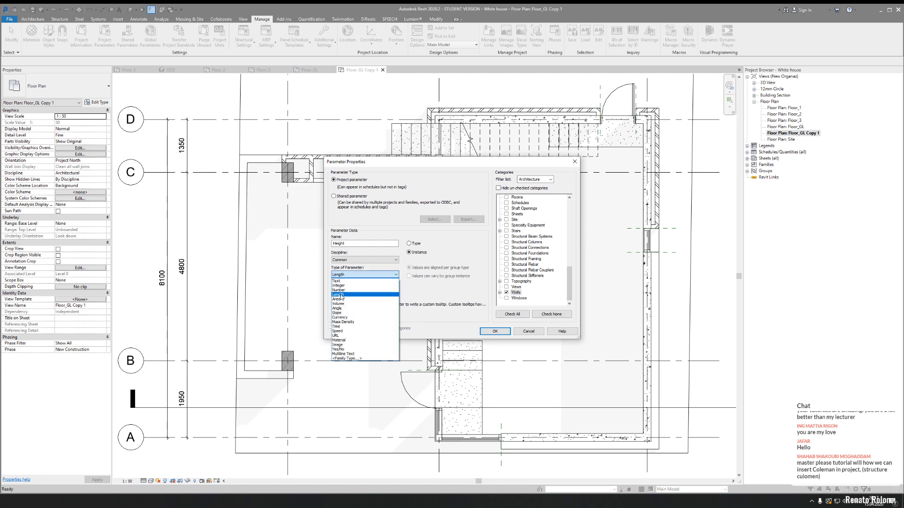
pyautogui.click(347, 291)
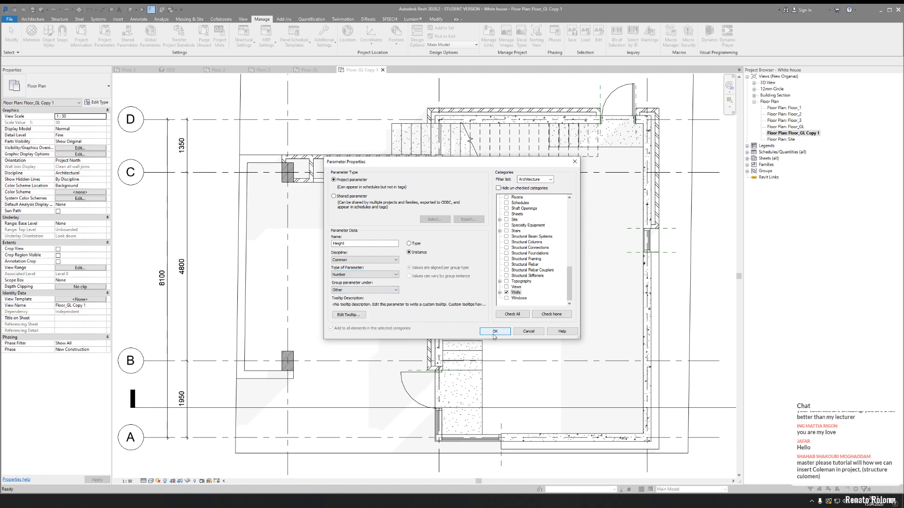
pyautogui.click(494, 331)
pyautogui.click(423, 299)
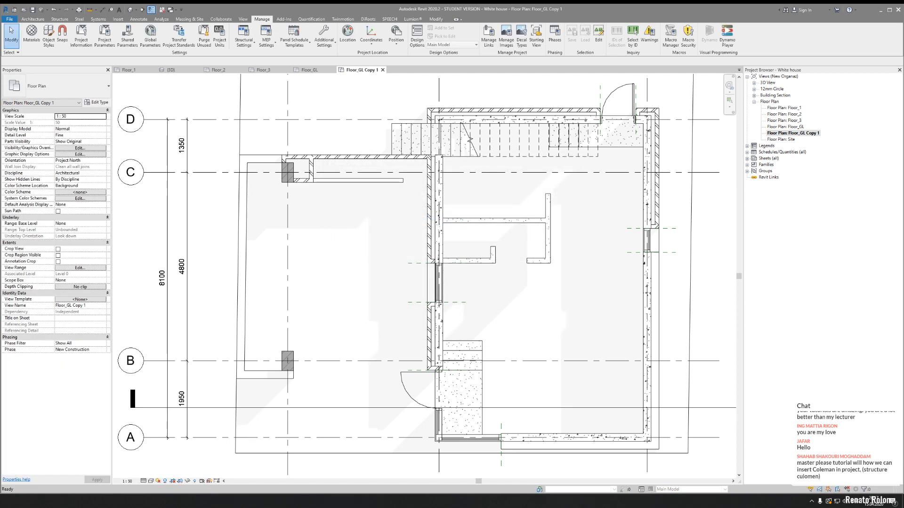
# - Switch back to Dynamo and add a String.ToNumber node to the graph beside Element.GetParameterValueByName
pyautogui.hotkey('alt', 'Tab')
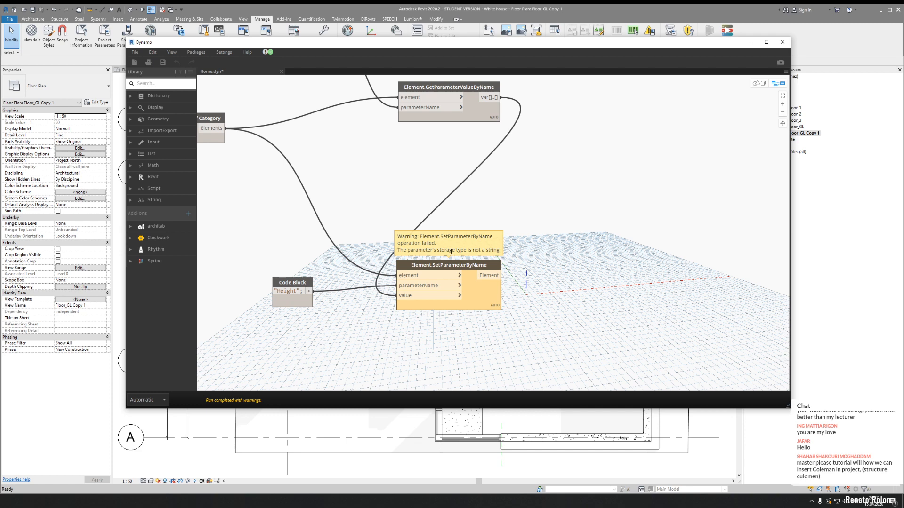
pyautogui.moveTo(496, 126); pyautogui.dragTo(465, 256, button='middle')
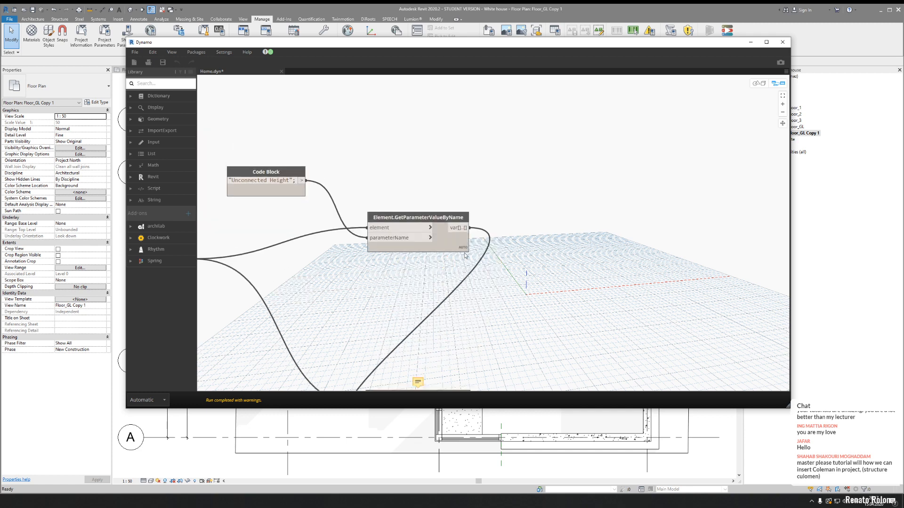
pyautogui.moveTo(465, 264)
pyautogui.moveTo(539, 277); pyautogui.dragTo(478, 270, button='middle')
pyautogui.rightClick(480, 271)
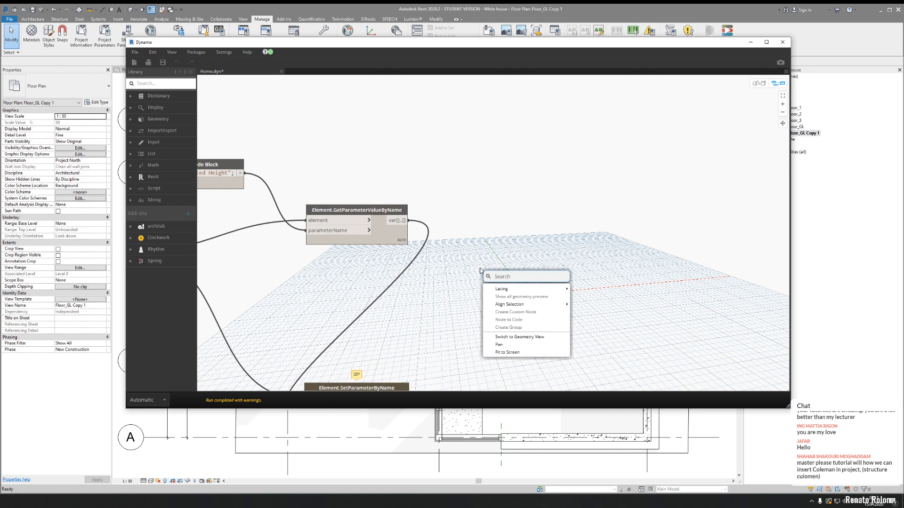
pyautogui.write('string')
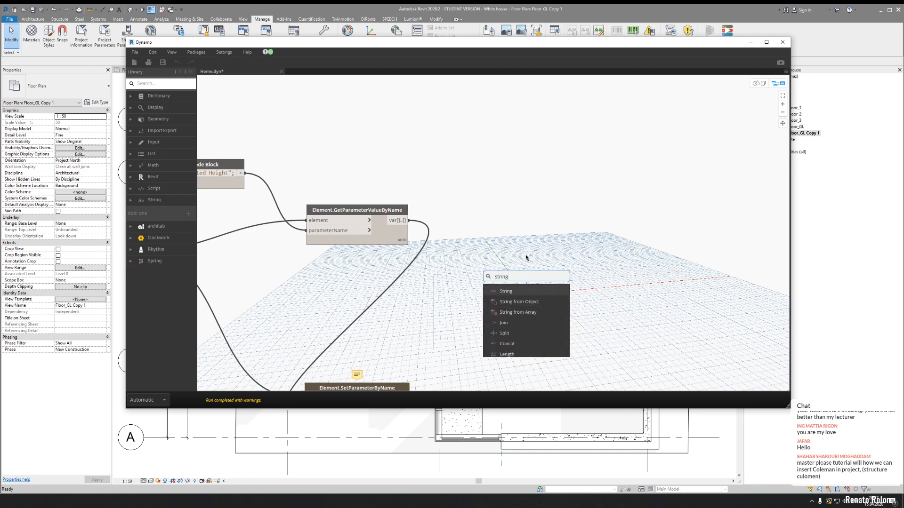
pyautogui.write('to')
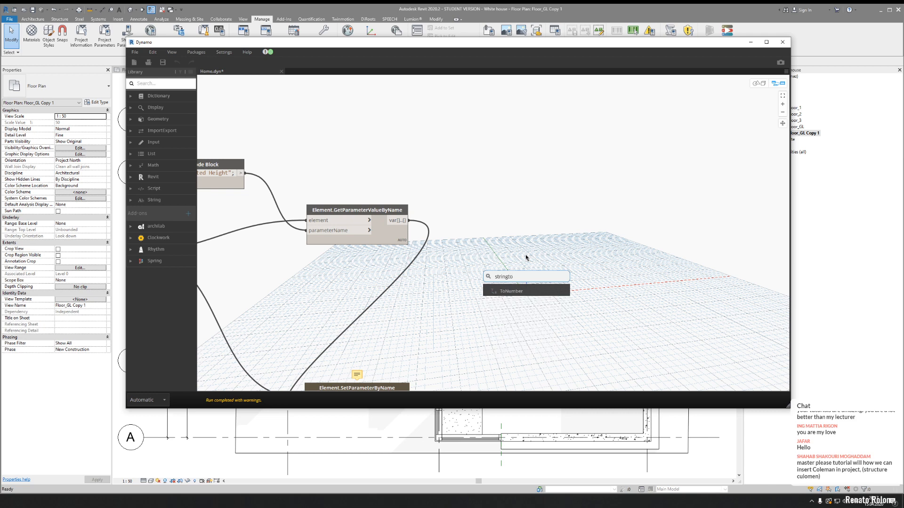
pyautogui.click(510, 291)
pyautogui.moveTo(409, 221); pyautogui.dragTo(500, 259)
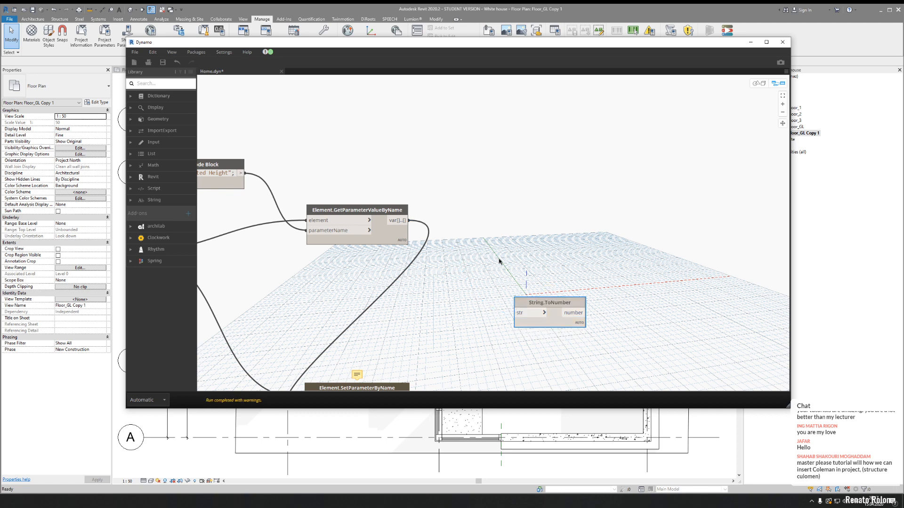
# - Add a second String.ToNumber node from a search for "number" and delete it
pyautogui.rightClick(511, 249)
pyautogui.write('number')
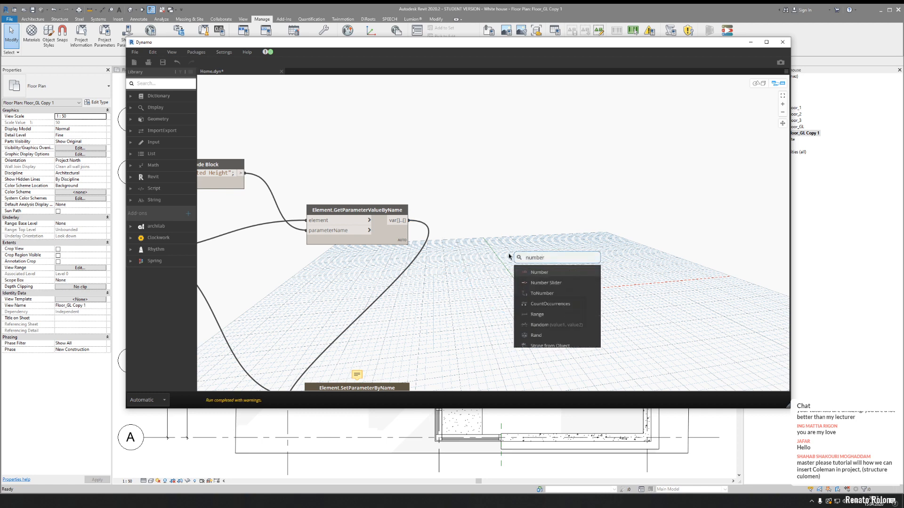
pyautogui.click(555, 297)
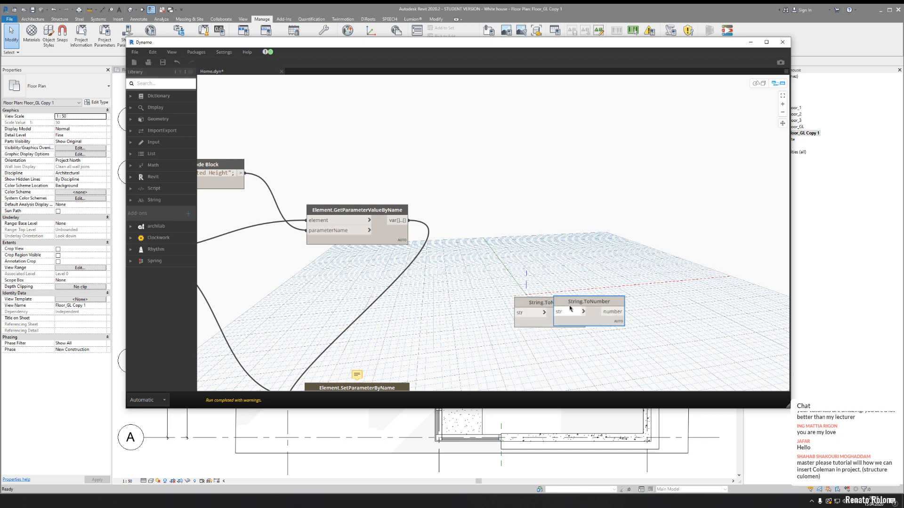
pyautogui.moveTo(571, 300); pyautogui.dragTo(511, 264)
pyautogui.press('Delete')
# - Search the node library for conversion nodes using "stringto" and "number", and dismiss the search
pyautogui.rightClick(516, 250)
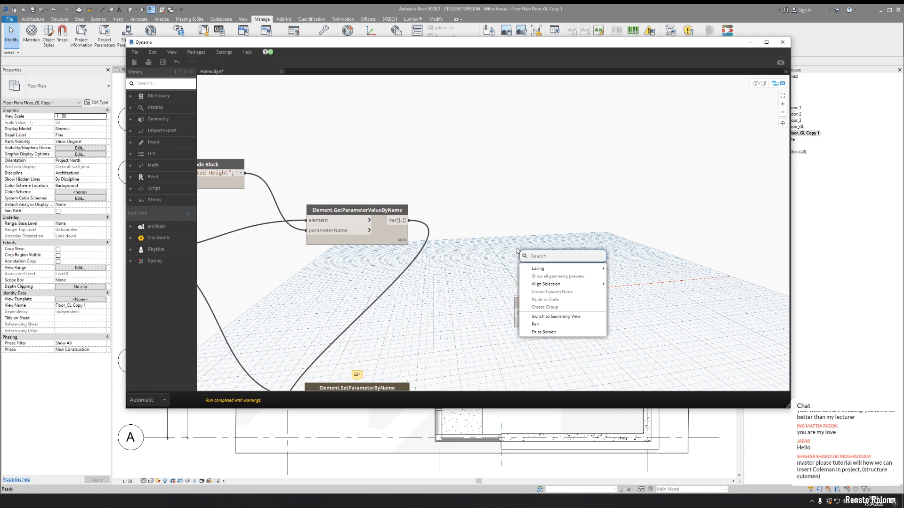
pyautogui.write('stringto')
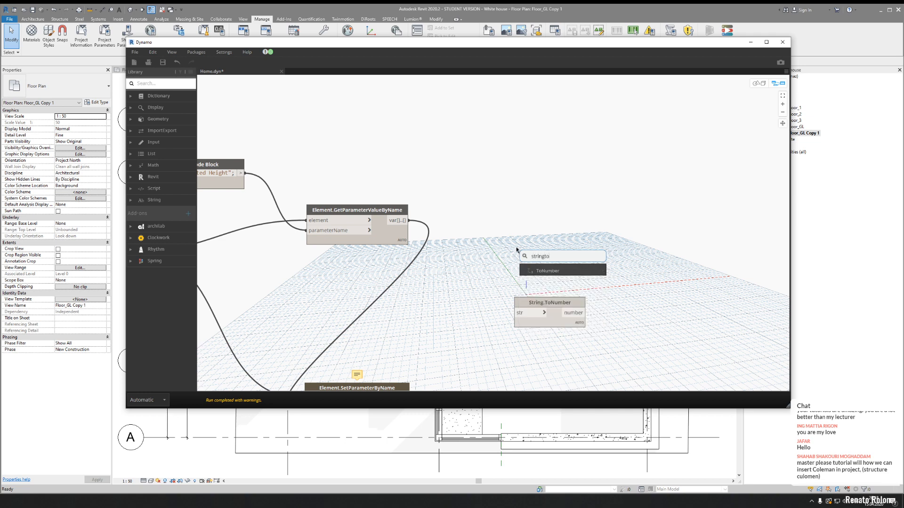
pyautogui.click(489, 256)
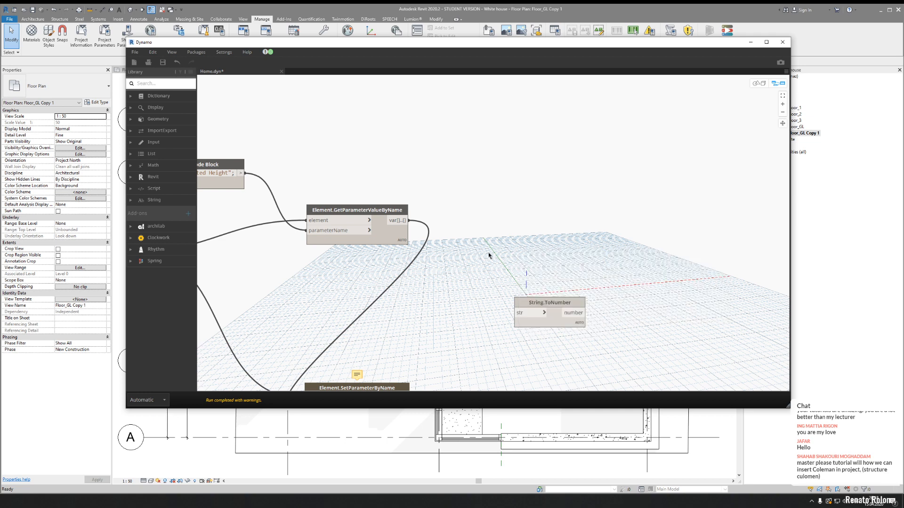
pyautogui.rightClick(488, 256)
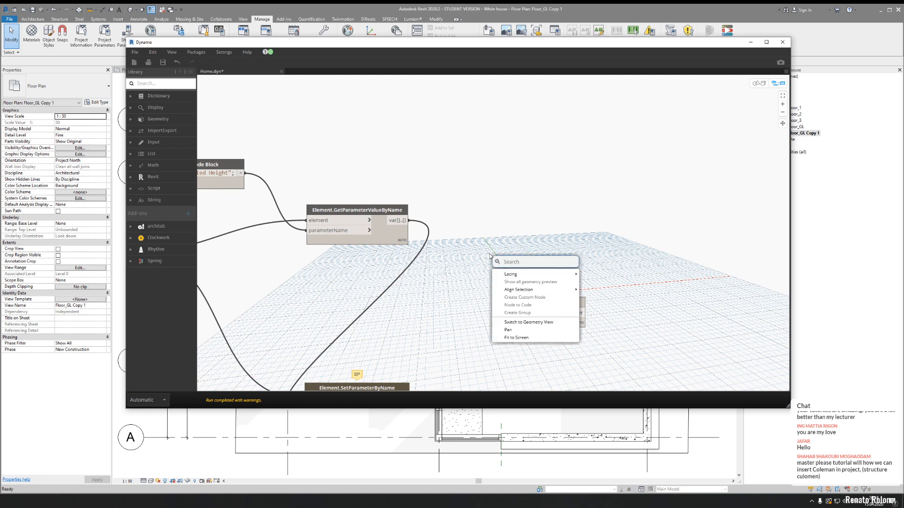
pyautogui.write('number')
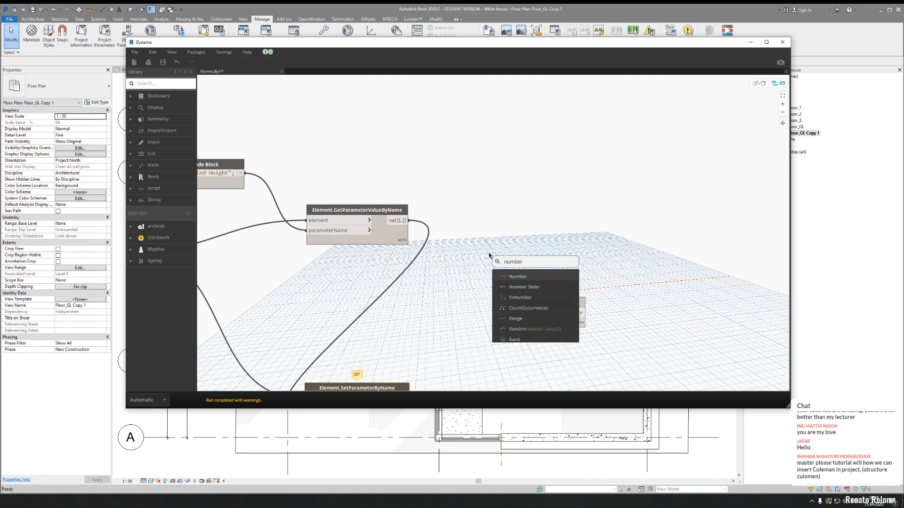
pyautogui.write('to')
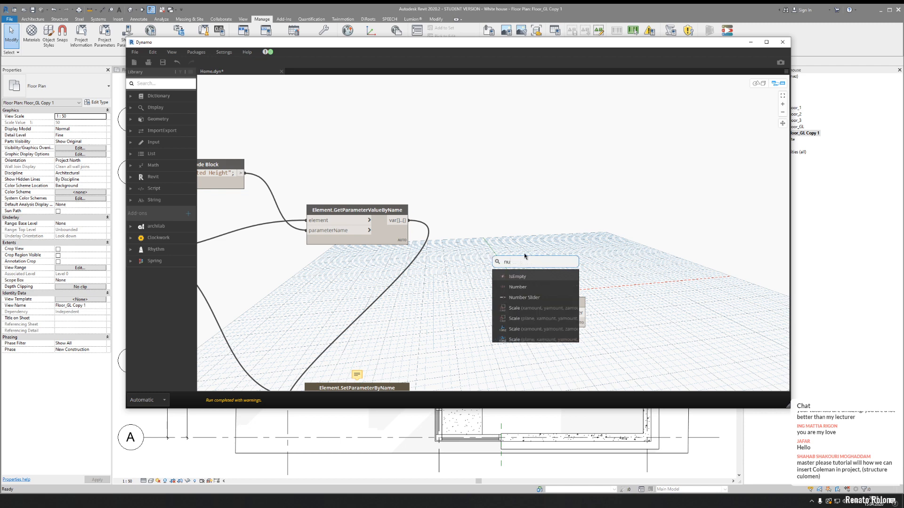
pyautogui.click(446, 250)
# - Examine the list of height values output by the Element.GetParameterValueByName node
pyautogui.moveTo(467, 304); pyautogui.dragTo(468, 258, button='middle')
pyautogui.moveTo(393, 182)
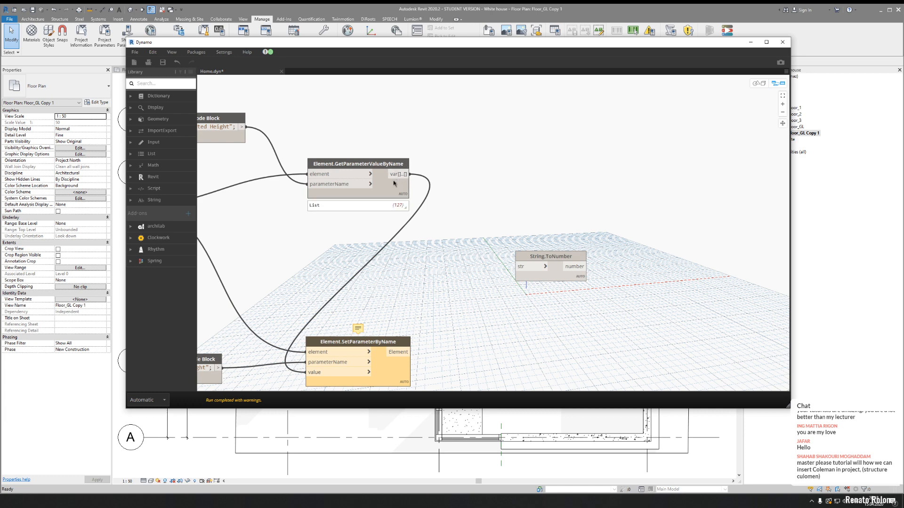
pyautogui.click(403, 205)
pyautogui.scroll(-10, 395, 226)
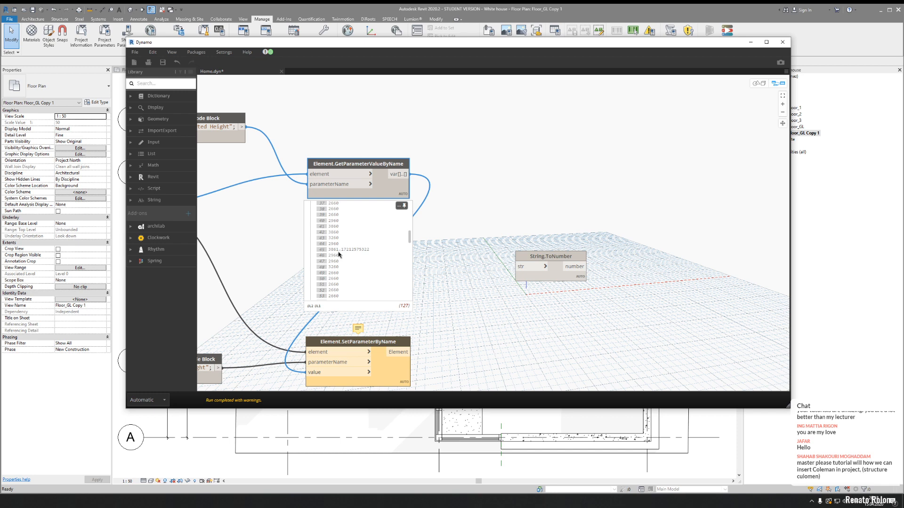
pyautogui.scroll(-20, 339, 255)
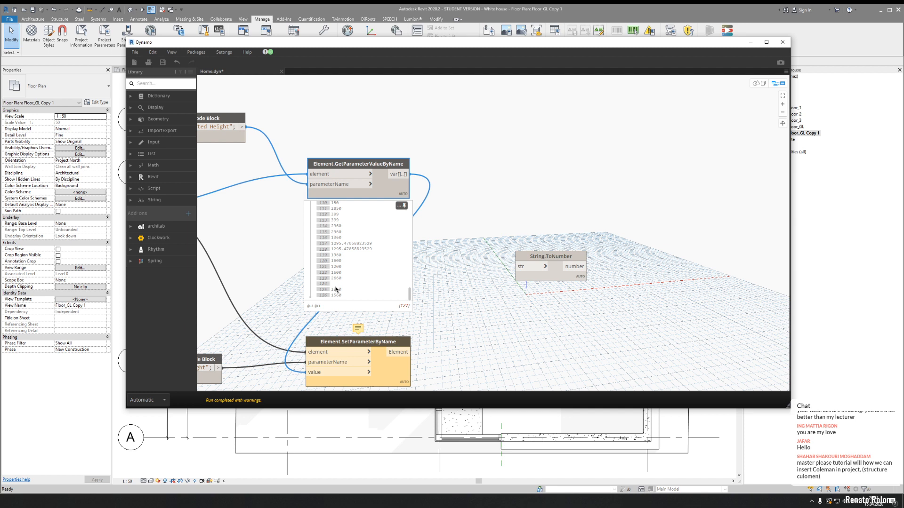
pyautogui.click(490, 254)
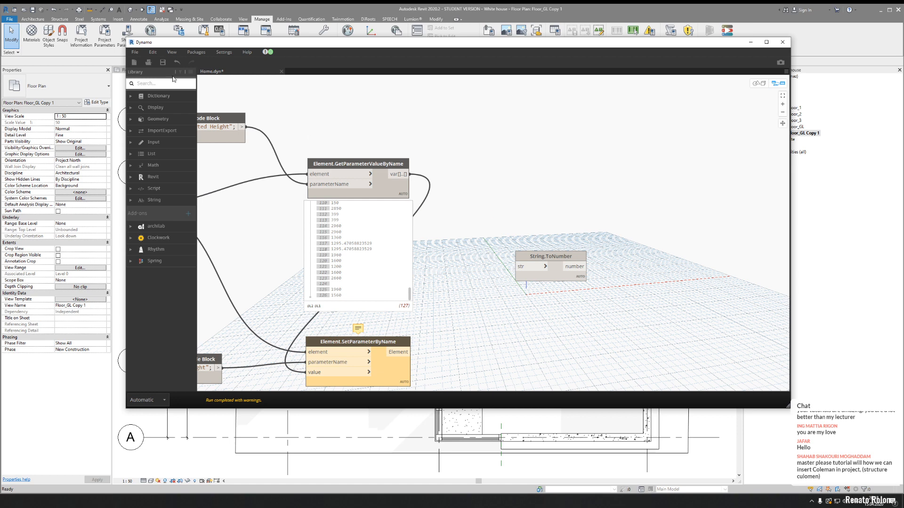
# - Close Dynamo and return to the Floor_GL Copy 1 plan in Revit
pyautogui.click(152, 84)
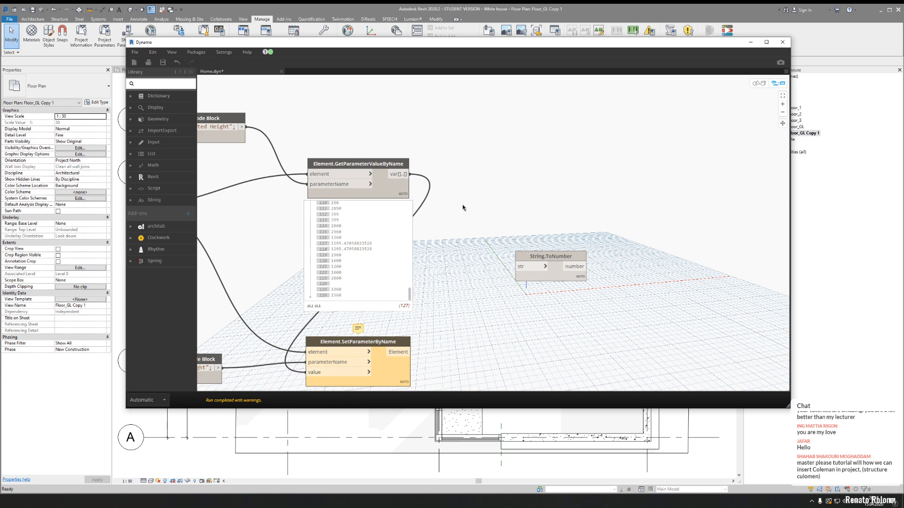
pyautogui.click(782, 42)
pyautogui.click(463, 243)
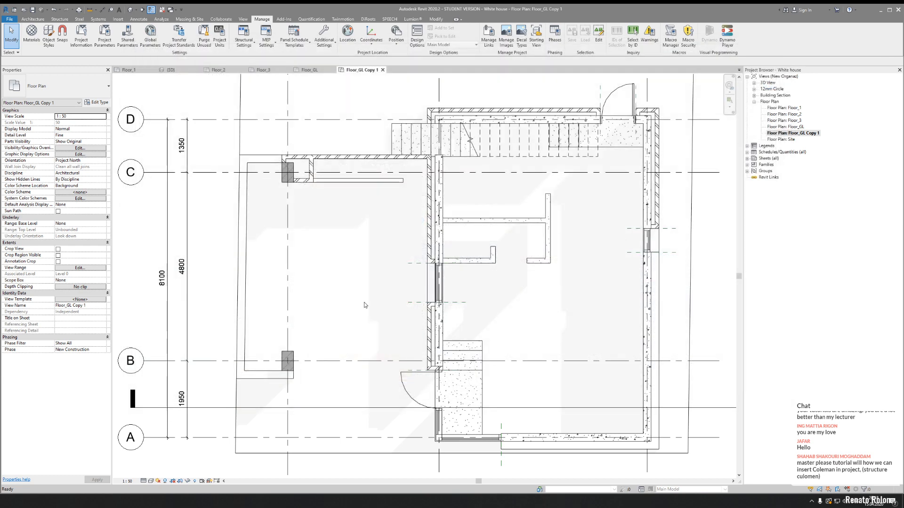
# - Select the three AR-Wall-Ext-200 walls around the terrace and open their by-element graphics override for this view
pyautogui.scroll(5, 410, 244)
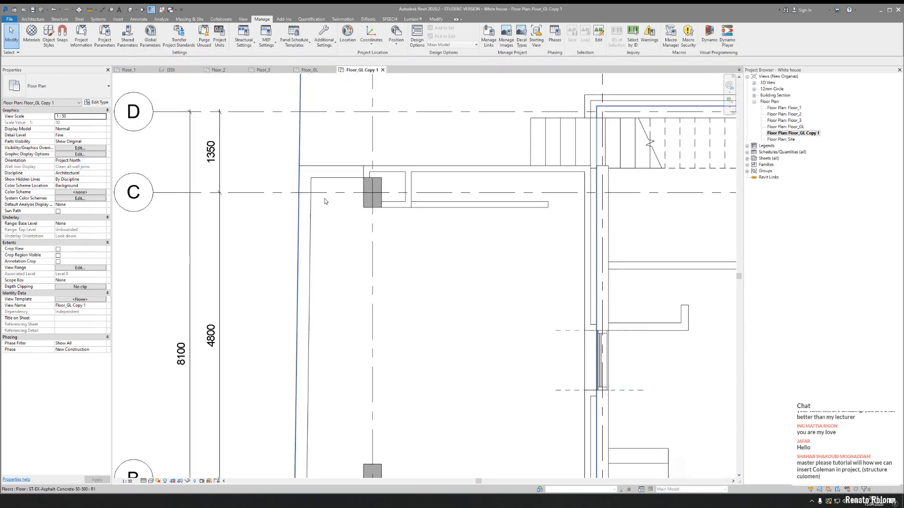
pyautogui.click(313, 216)
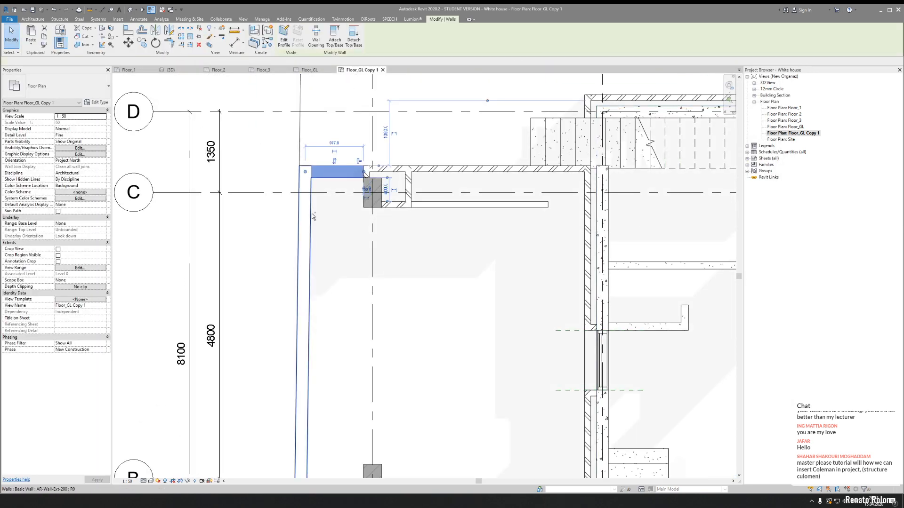
pyautogui.keyDown('ctrl'); pyautogui.click(311, 215); pyautogui.keyUp('ctrl')
pyautogui.moveTo(325, 380); pyautogui.dragTo(272, 248, button='middle')
pyautogui.keyDown('ctrl'); pyautogui.click(266, 369); pyautogui.keyUp('ctrl')
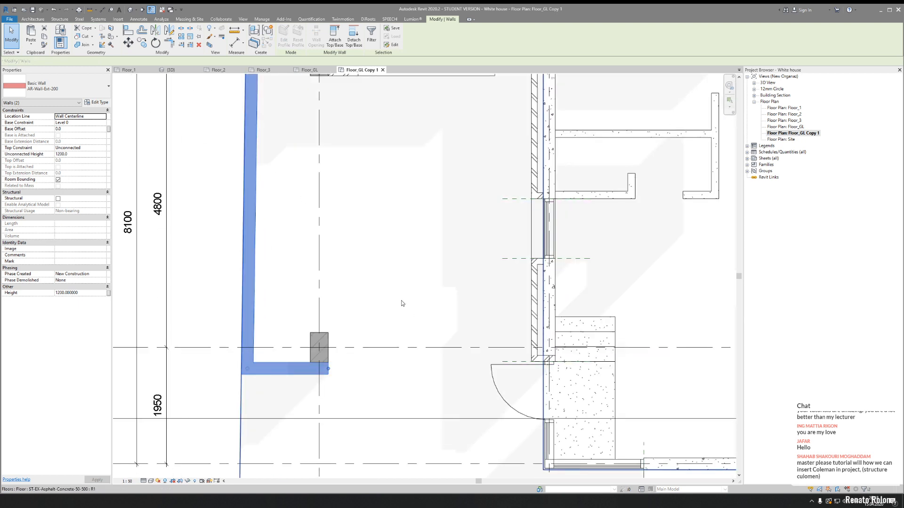
pyautogui.rightClick(249, 250)
pyautogui.moveTo(317, 310)
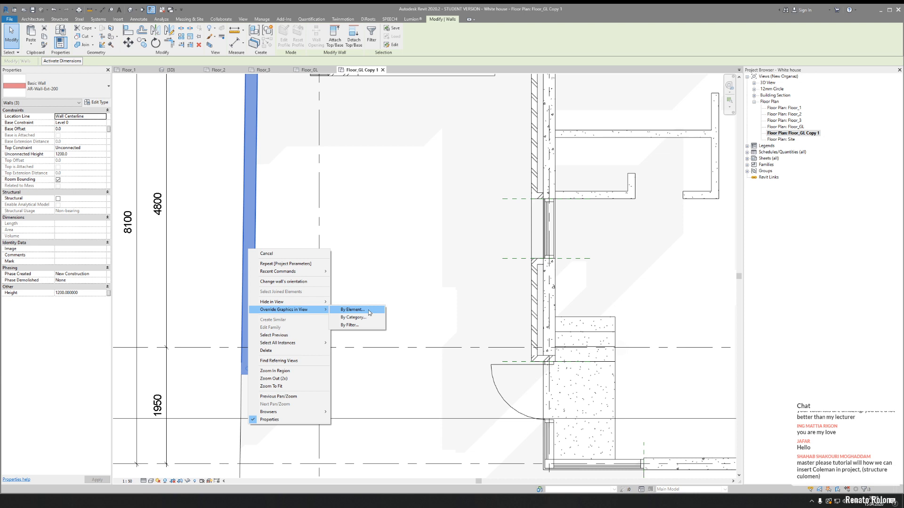
pyautogui.click(369, 311)
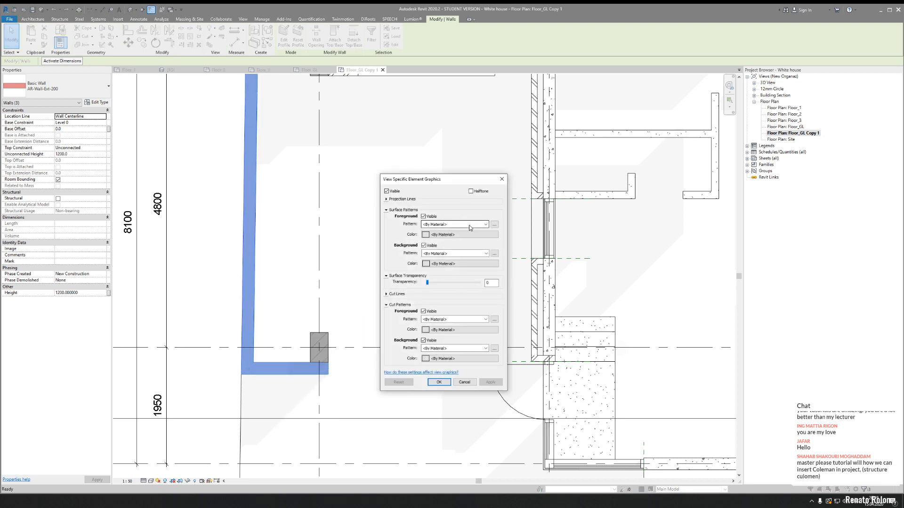
# - Override the walls' surface foreground pattern with a solid fill in grey RGB 192-192-192, apply it and clear the selection
pyautogui.click(470, 224)
pyautogui.click(454, 232)
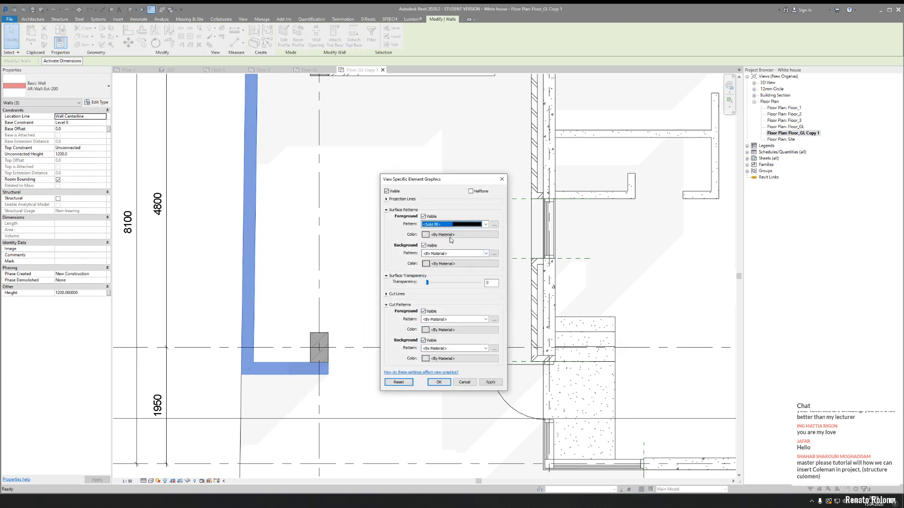
pyautogui.click(455, 235)
pyautogui.click(417, 273)
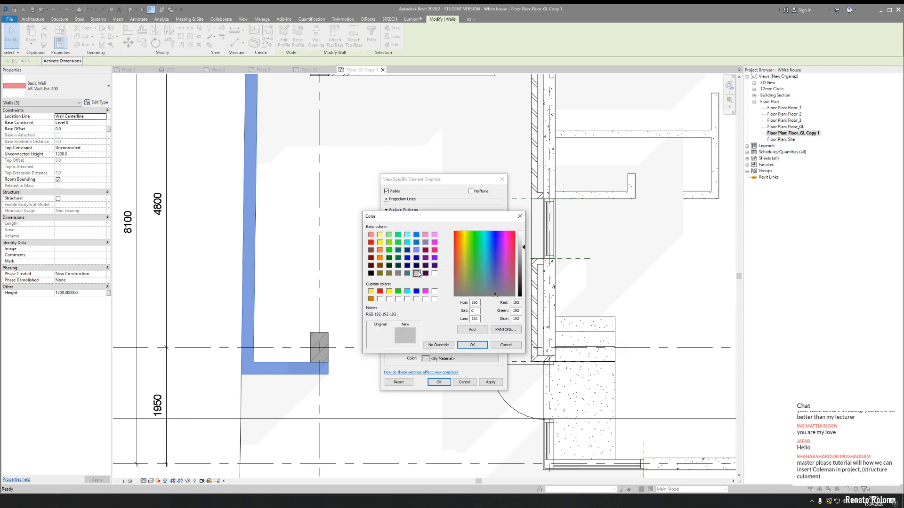
pyautogui.click(470, 343)
pyautogui.click(491, 383)
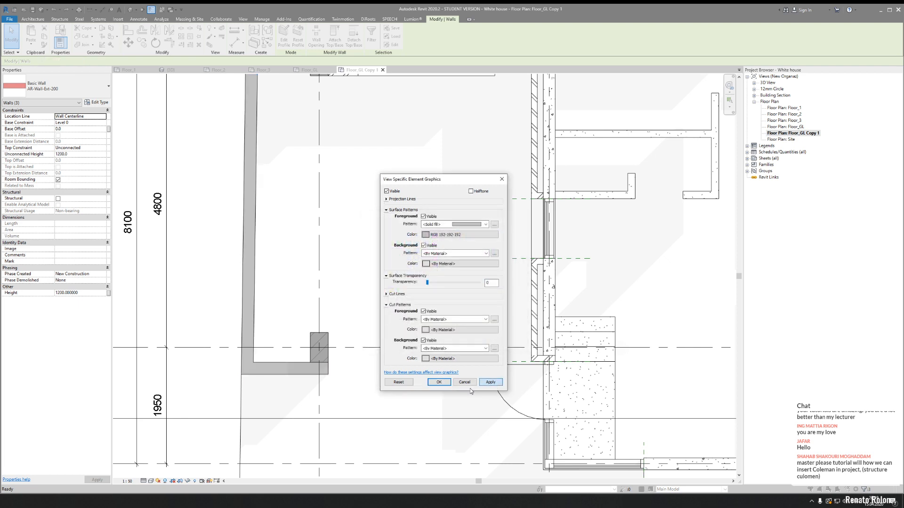
pyautogui.click(445, 384)
pyautogui.click(363, 276)
# - Select the thin AR-Wall-Ext-100 wall near grid line C and open its by-element graphics override
pyautogui.scroll(-2, 372, 302)
pyautogui.moveTo(371, 301); pyautogui.dragTo(347, 323, button='middle')
pyautogui.moveTo(409, 222); pyautogui.dragTo(343, 296, button='middle')
pyautogui.scroll(2, 281, 236)
pyautogui.scroll(1, 281, 236)
pyautogui.click(283, 288)
pyautogui.rightClick(282, 289)
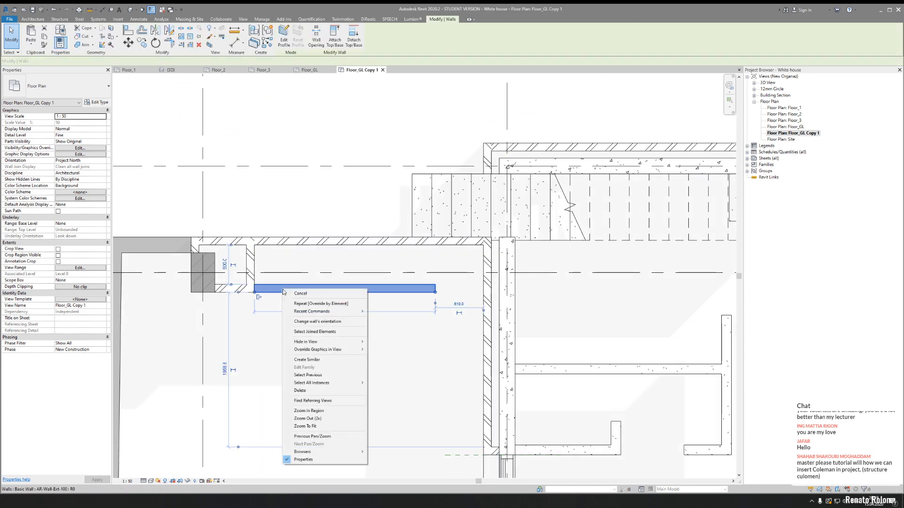
pyautogui.click(275, 313)
pyautogui.rightClick(290, 288)
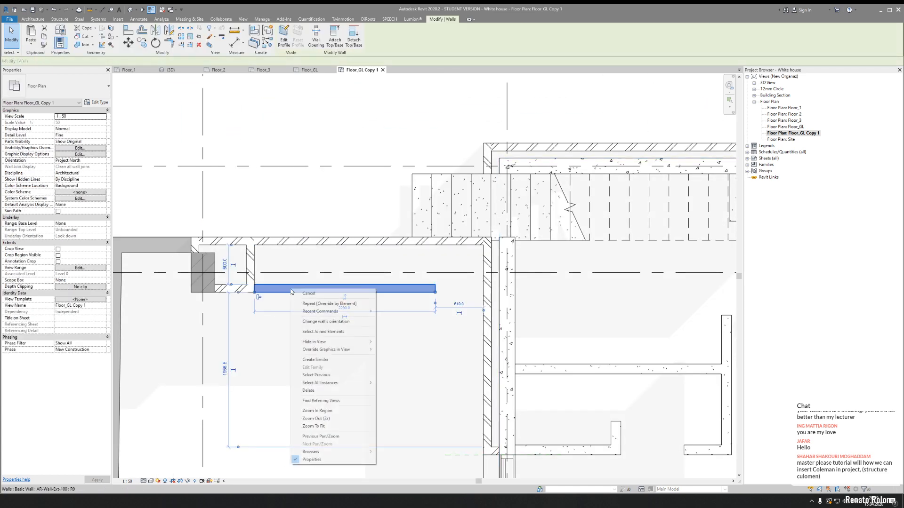
pyautogui.moveTo(358, 349)
pyautogui.click(396, 349)
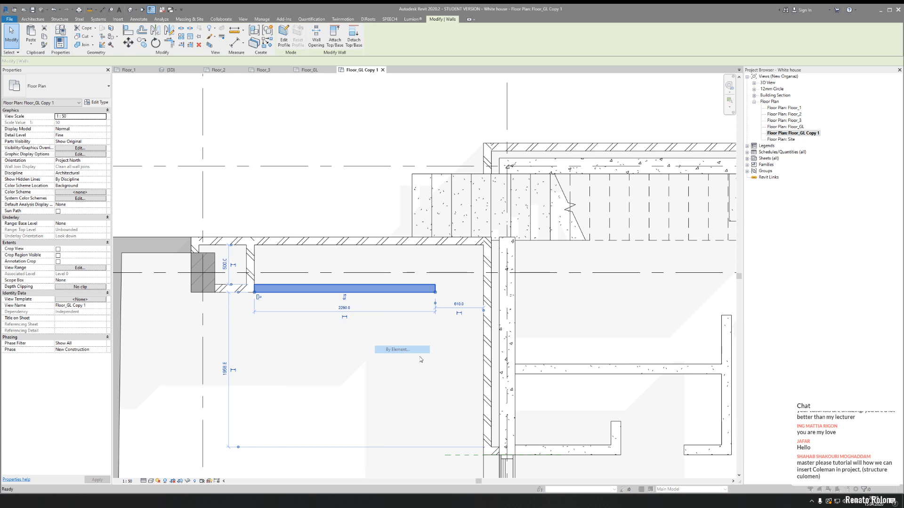
# - Give the thin wall's surface foreground a solid fill in grey RGB 192-192-192 and clear the selection
pyautogui.click(455, 225)
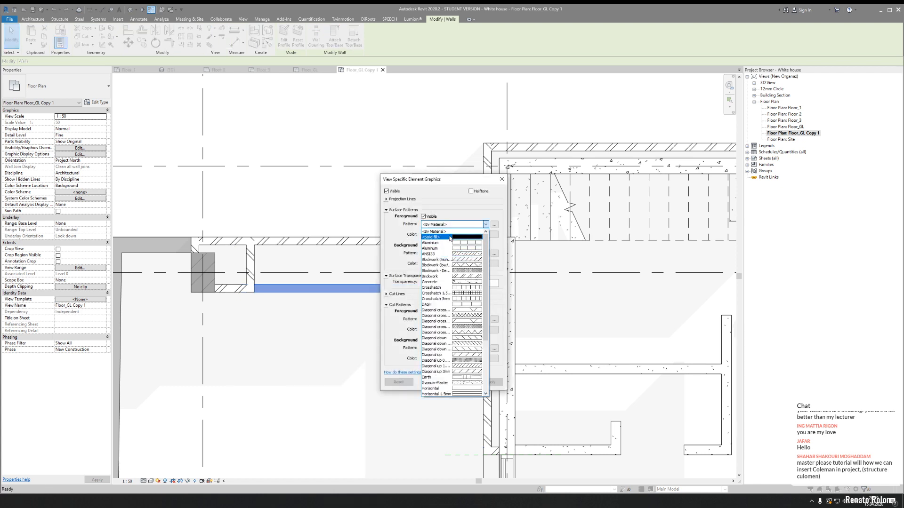
pyautogui.click(460, 238)
pyautogui.click(460, 234)
pyautogui.click(416, 273)
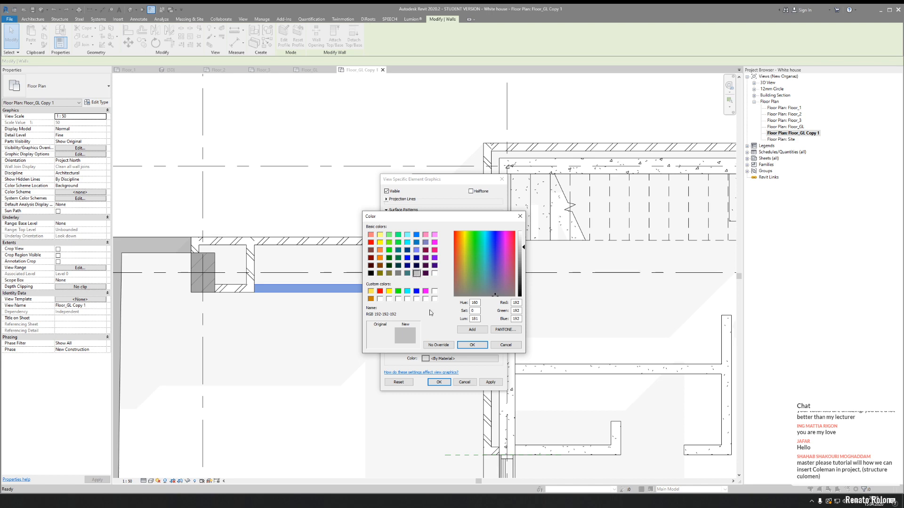
pyautogui.click(472, 345)
pyautogui.click(438, 382)
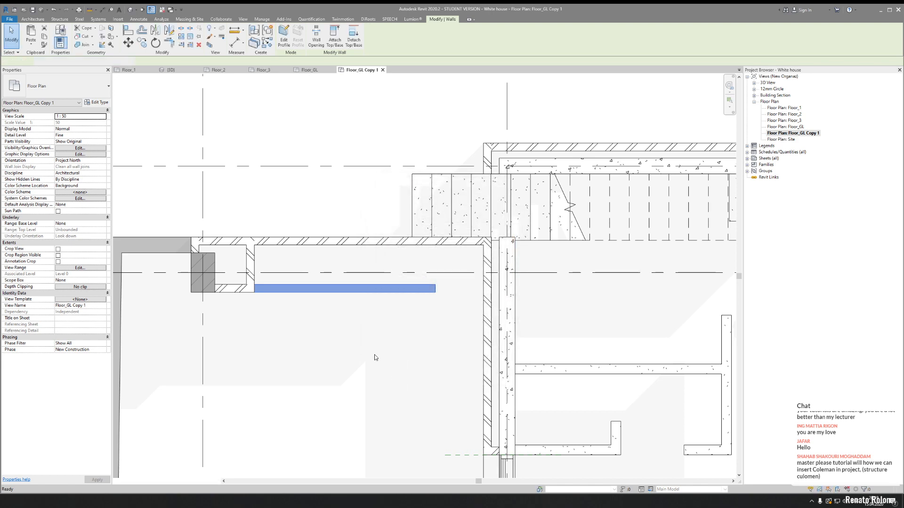
pyautogui.click(374, 357)
# - Select the exterior ST-EX-Asphalt-Concrete-50-500 floor and open its by-element graphics override
pyautogui.scroll(-3, 355, 318)
pyautogui.scroll(-3, 356, 317)
pyautogui.moveTo(434, 352); pyautogui.dragTo(397, 278, button='middle')
pyautogui.scroll(5, 315, 228)
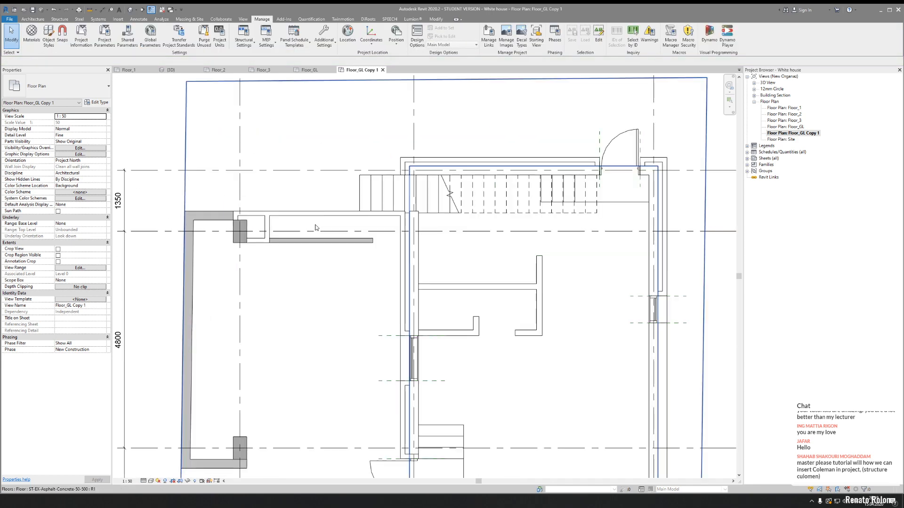
pyautogui.moveTo(325, 236); pyautogui.dragTo(274, 151, button='middle')
pyautogui.moveTo(372, 325); pyautogui.dragTo(313, 186, button='middle')
pyautogui.moveTo(385, 311); pyautogui.dragTo(367, 209, button='middle')
pyautogui.moveTo(442, 239); pyautogui.dragTo(567, 279, button='middle')
pyautogui.click(306, 273)
pyautogui.scroll(-2, 307, 273)
pyautogui.scroll(-2, 306, 272)
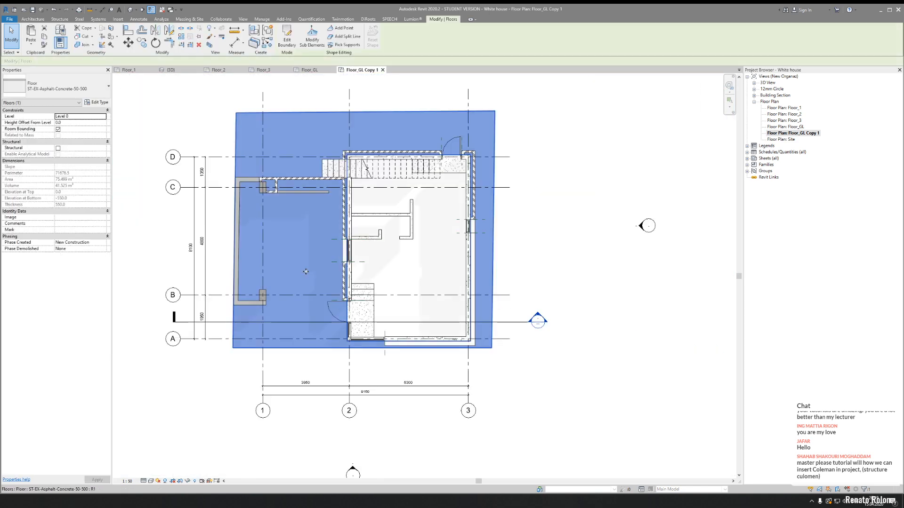
pyautogui.scroll(1, 307, 273)
pyautogui.scroll(2, 305, 274)
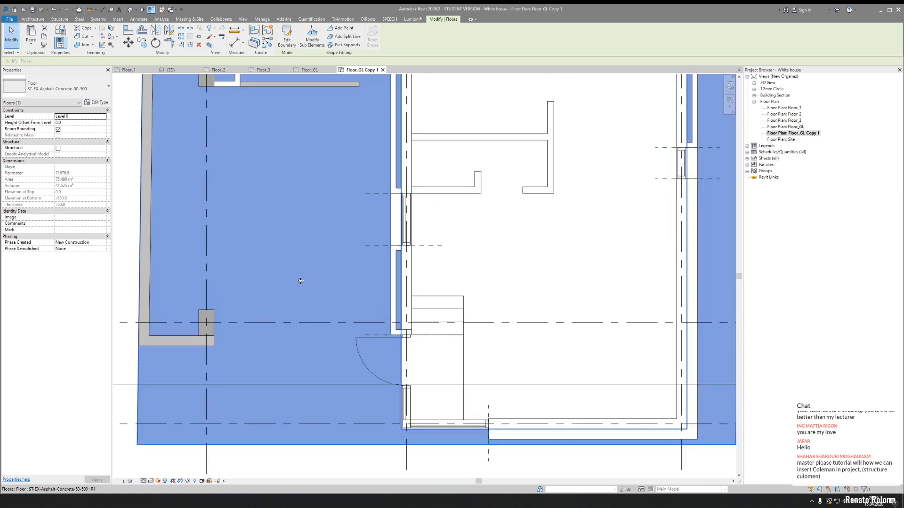
pyautogui.rightClick(264, 266)
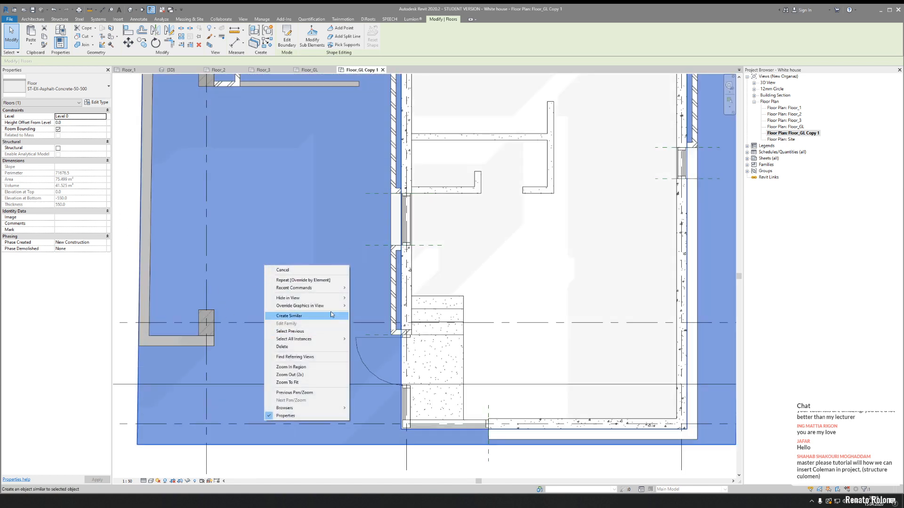
pyautogui.moveTo(339, 309)
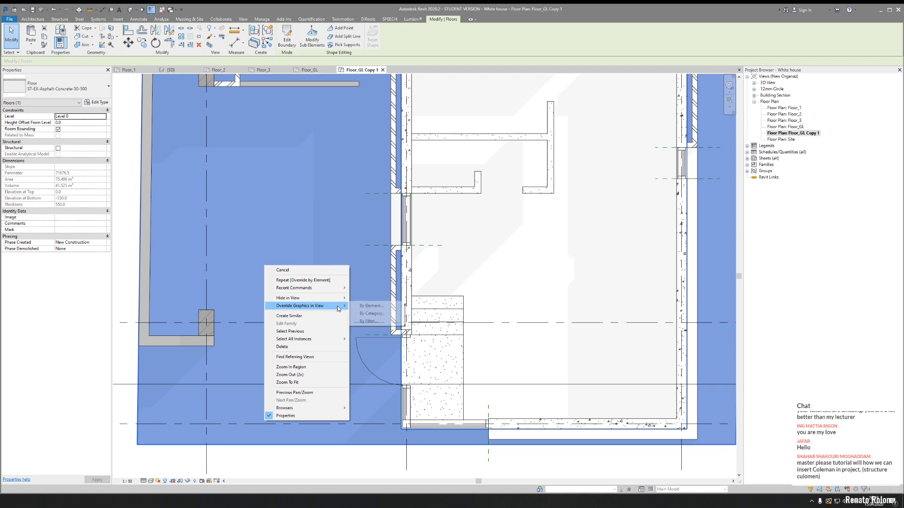
pyautogui.click(371, 307)
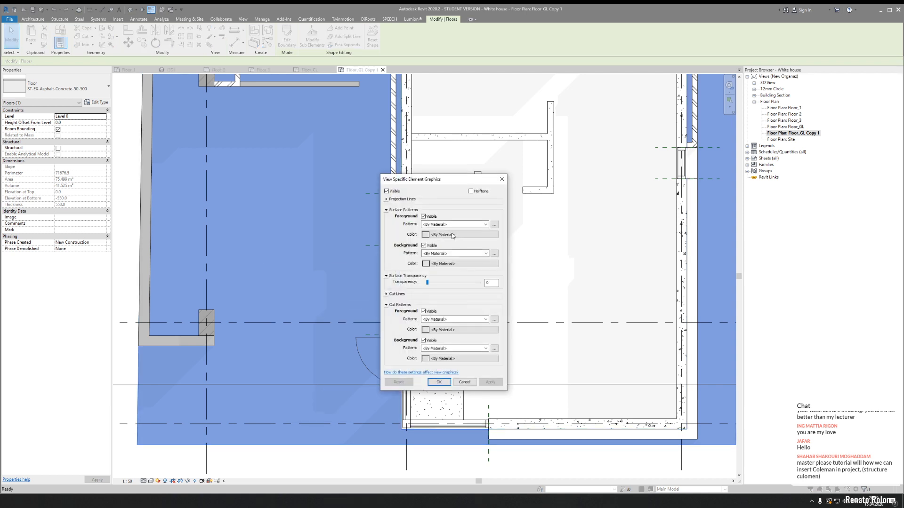
# - Override the asphalt floor's surface foreground with a solid fill in a light grey brighter than the basic swatch, and deselect the floor
pyautogui.click(451, 230)
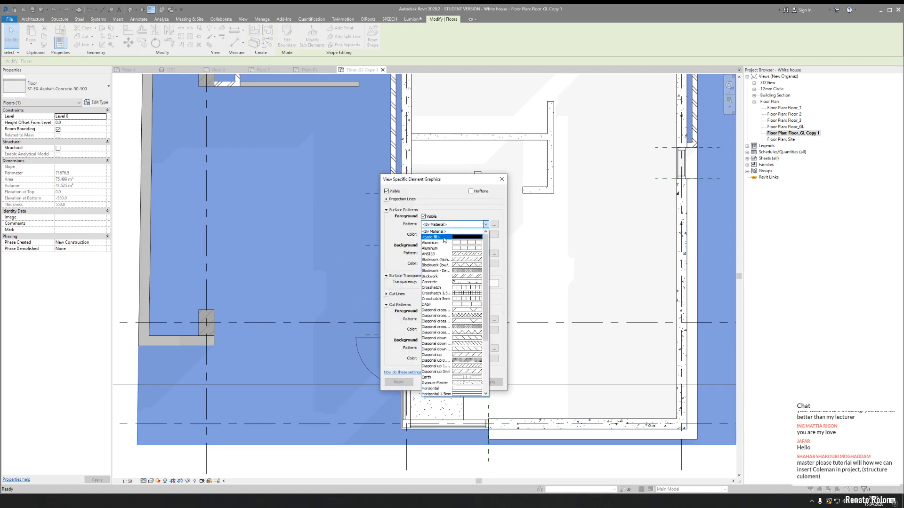
pyautogui.click(442, 237)
pyautogui.click(442, 235)
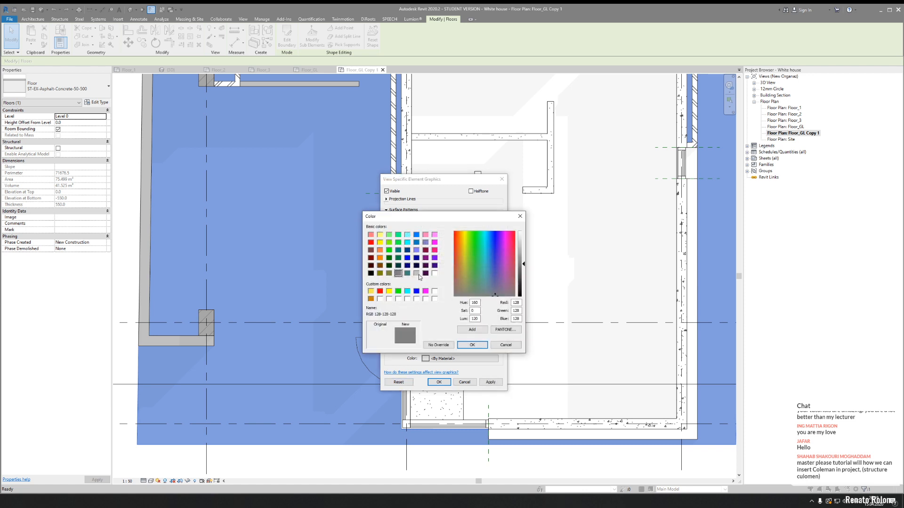
pyautogui.moveTo(524, 264); pyautogui.dragTo(524, 244)
pyautogui.click(471, 344)
pyautogui.click(439, 382)
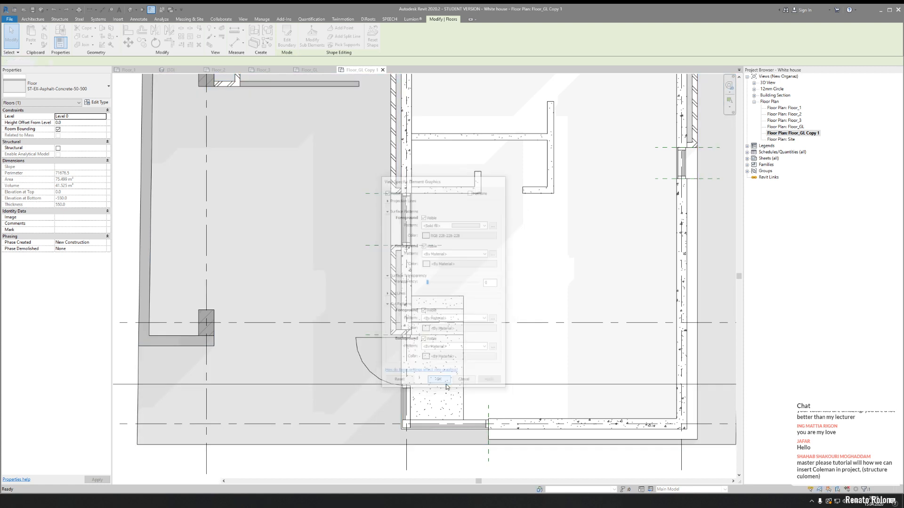
pyautogui.press('Escape')
# - Try hiding the interior ST-IN-Concrete-500 floor in the plan view, and undo the hiding
pyautogui.scroll(-5, 382, 286)
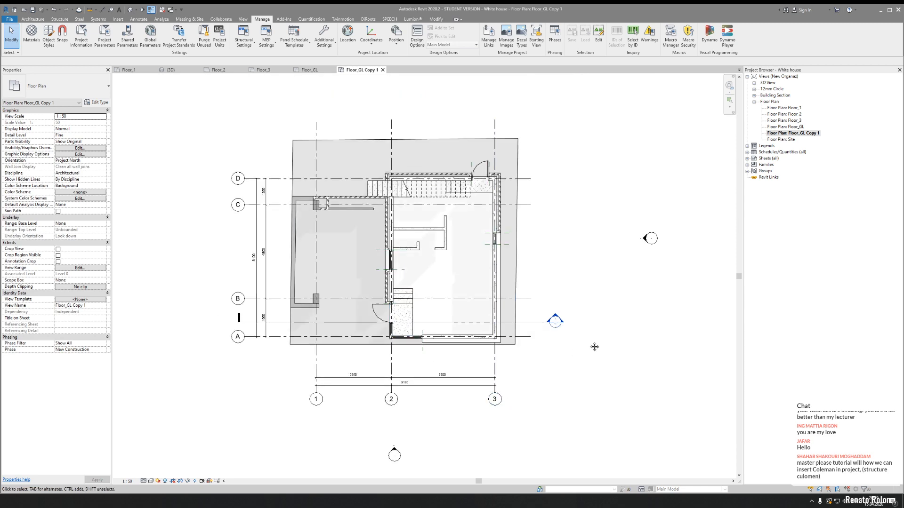
pyautogui.scroll(4, 419, 218)
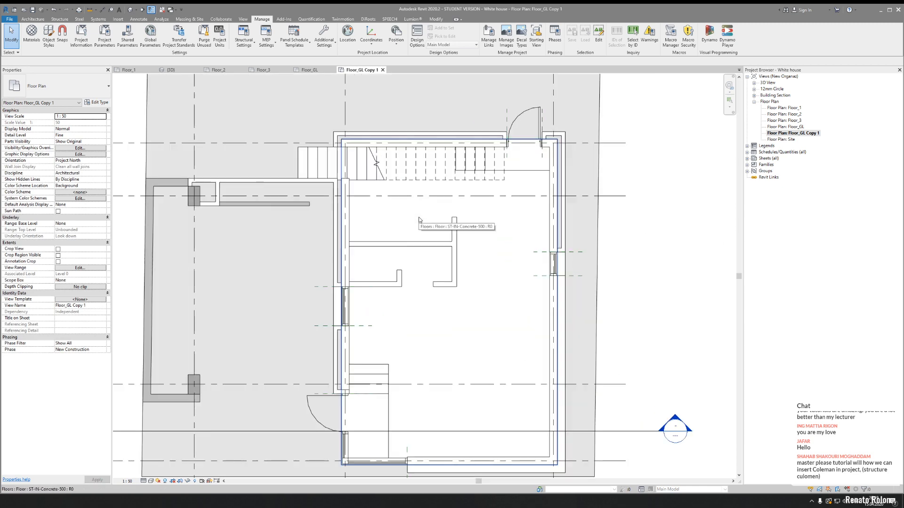
pyautogui.moveTo(422, 215); pyautogui.dragTo(428, 191, button='middle')
pyautogui.moveTo(488, 293); pyautogui.dragTo(423, 224, button='middle')
pyautogui.scroll(1, 423, 224)
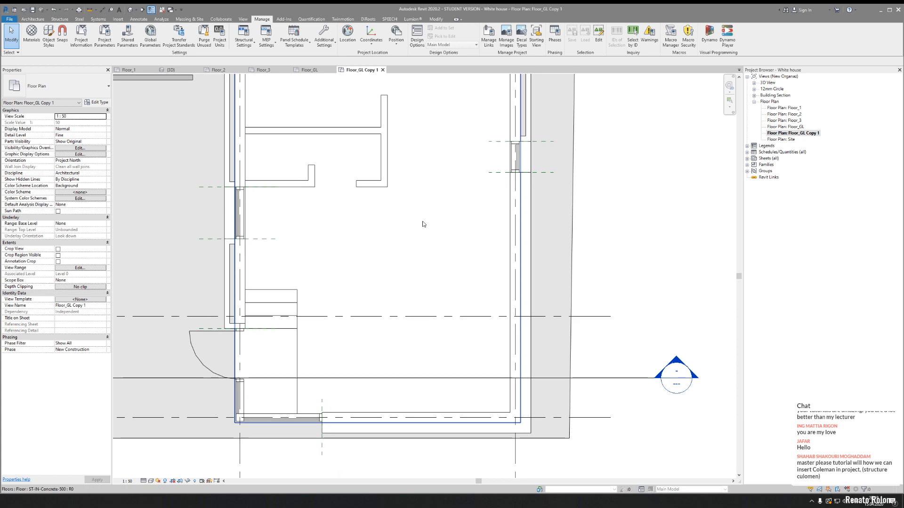
pyautogui.scroll(-1, 407, 263)
pyautogui.click(408, 264)
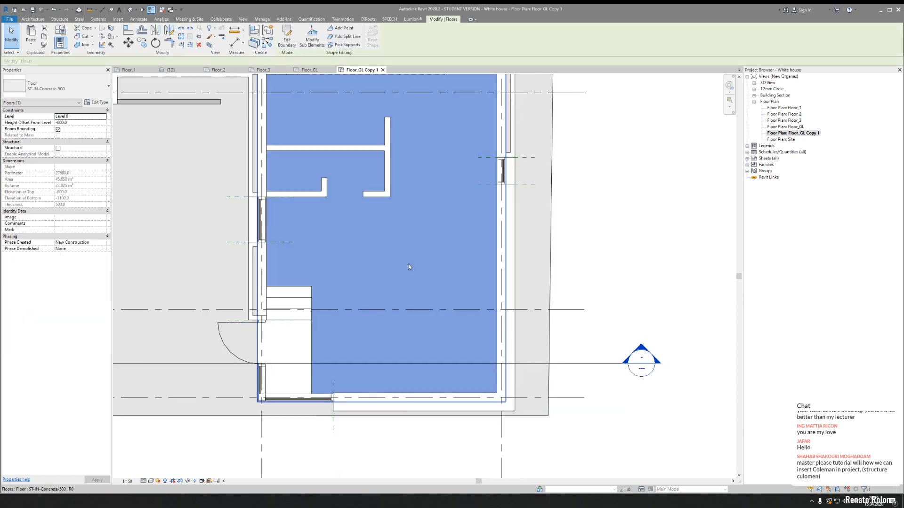
pyautogui.scroll(1, 408, 266)
pyautogui.rightClick(392, 275)
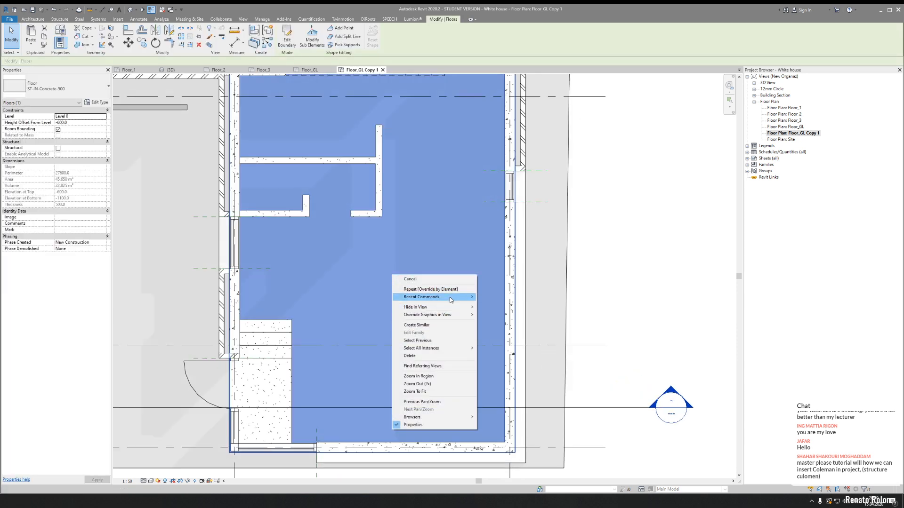
pyautogui.moveTo(454, 311)
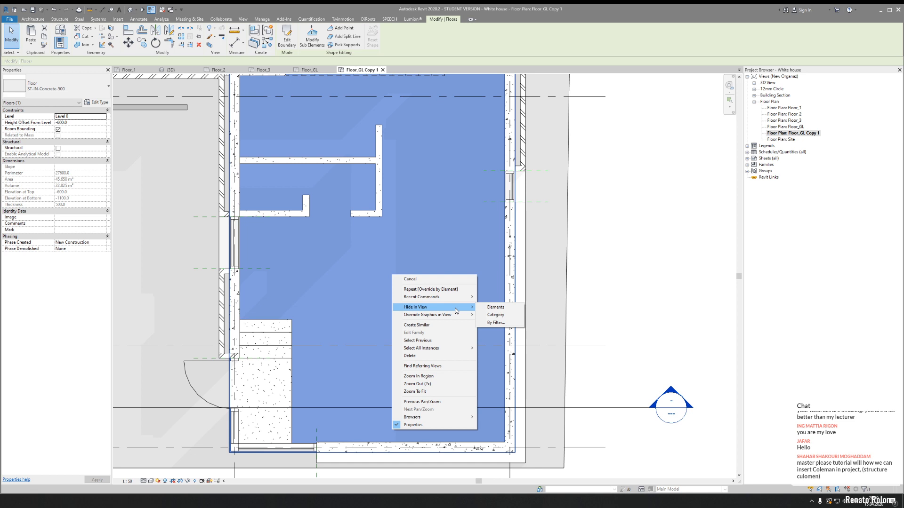
pyautogui.click(488, 308)
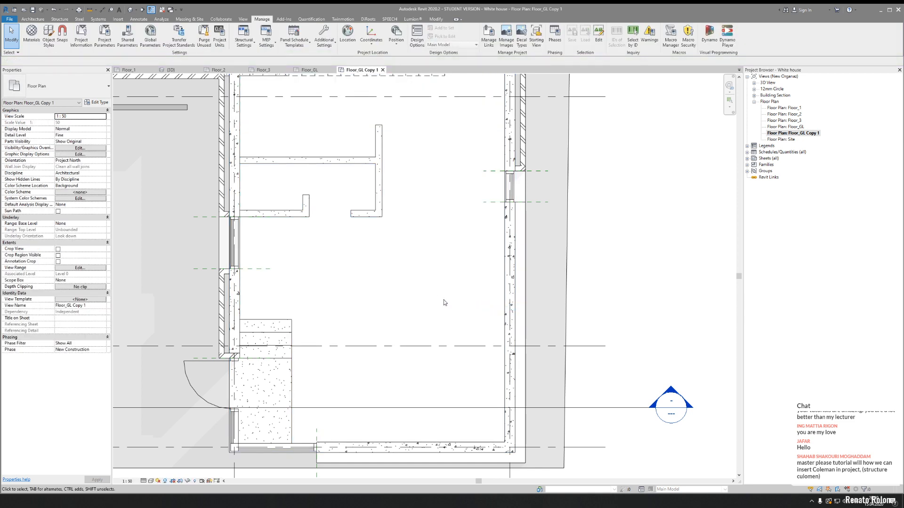
pyautogui.hotkey('ctrl', 'z')
# - Open the interior ST-IN-Concrete-500 floor's by-element graphics override, browse the drafting fill patterns for its surface foreground, and cancel and deselect the floor
pyautogui.click(391, 292)
pyautogui.rightClick(391, 291)
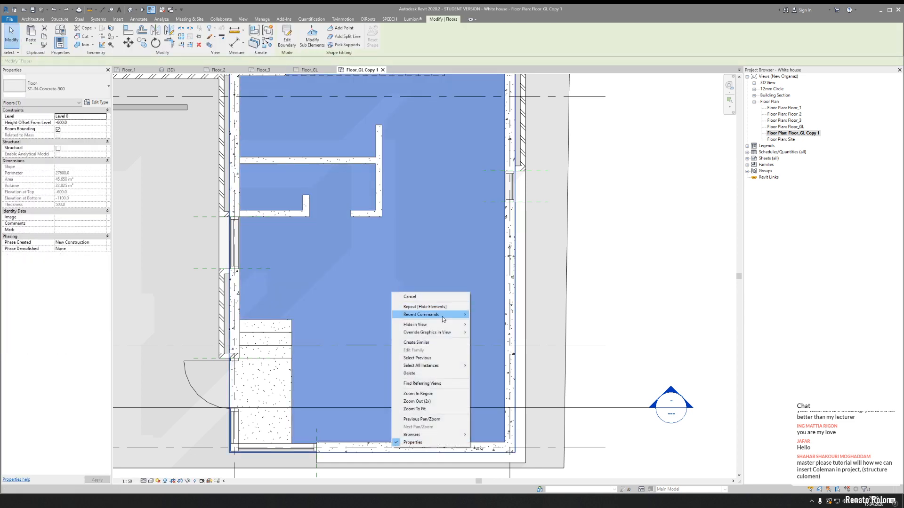
pyautogui.moveTo(445, 333)
pyautogui.click(489, 332)
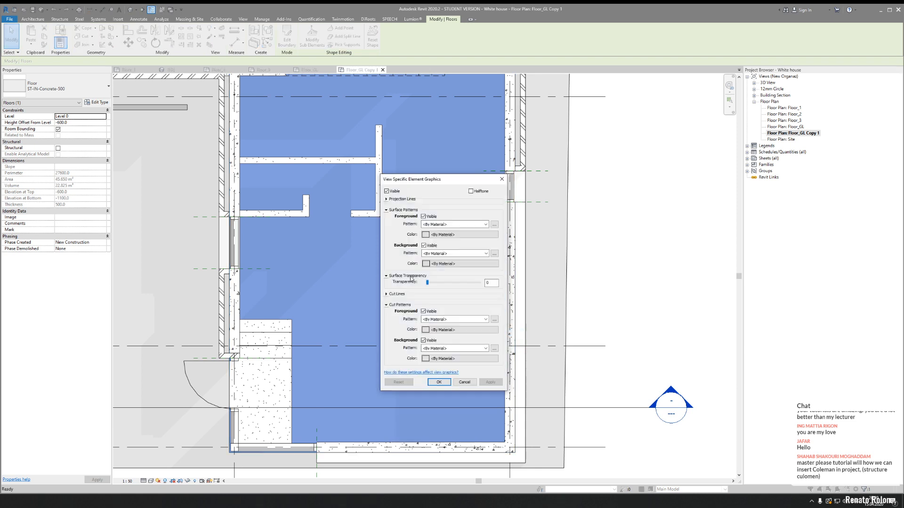
pyautogui.click(449, 226)
pyautogui.click(443, 235)
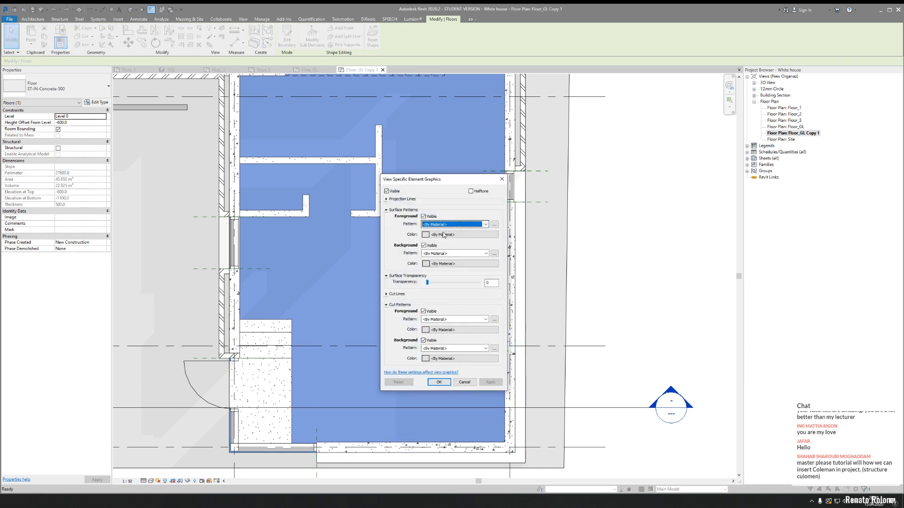
pyautogui.click(495, 225)
pyautogui.scroll(-15, 521, 204)
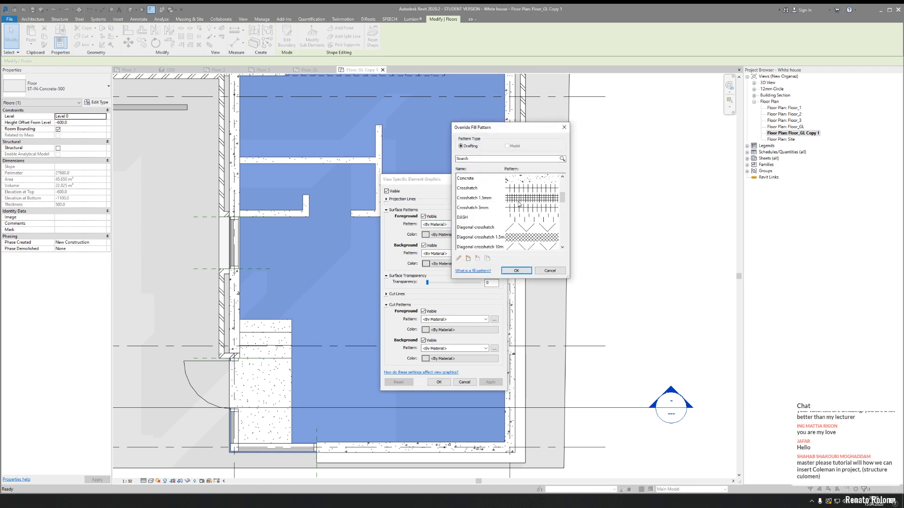
pyautogui.scroll(14, 519, 205)
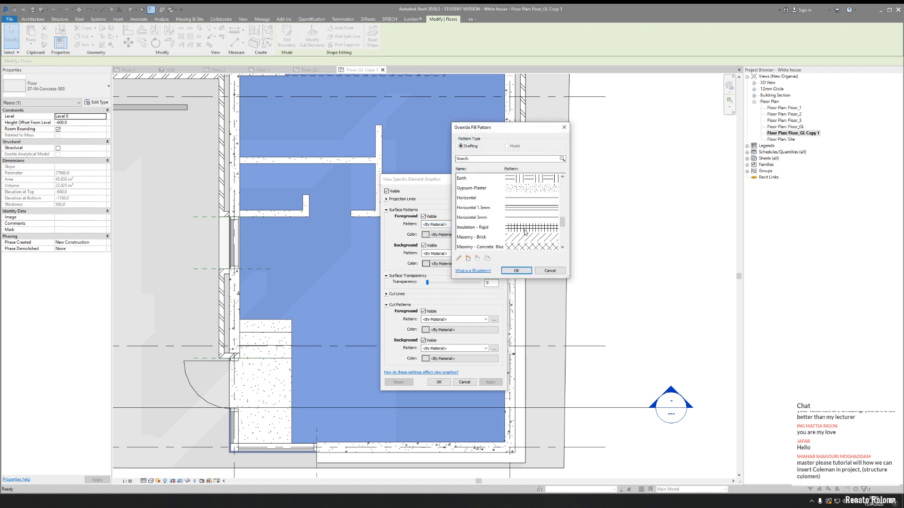
pyautogui.scroll(-10, 527, 226)
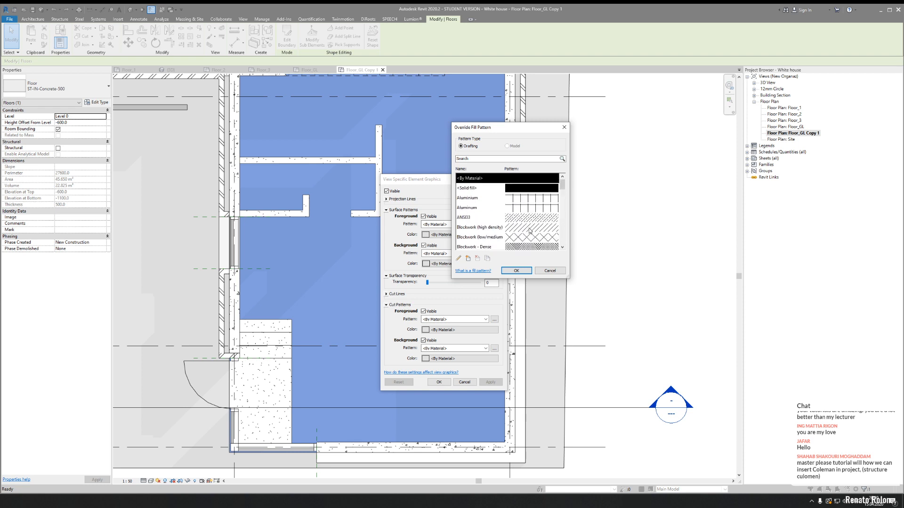
pyautogui.click(558, 276)
pyautogui.click(501, 179)
pyautogui.click(585, 200)
pyautogui.moveTo(552, 213)
pyautogui.mouseDown(button='middle')
pyautogui.moveTo(385, 224)
pyautogui.moveTo(213, 200)
pyautogui.mouseUp(button='middle')
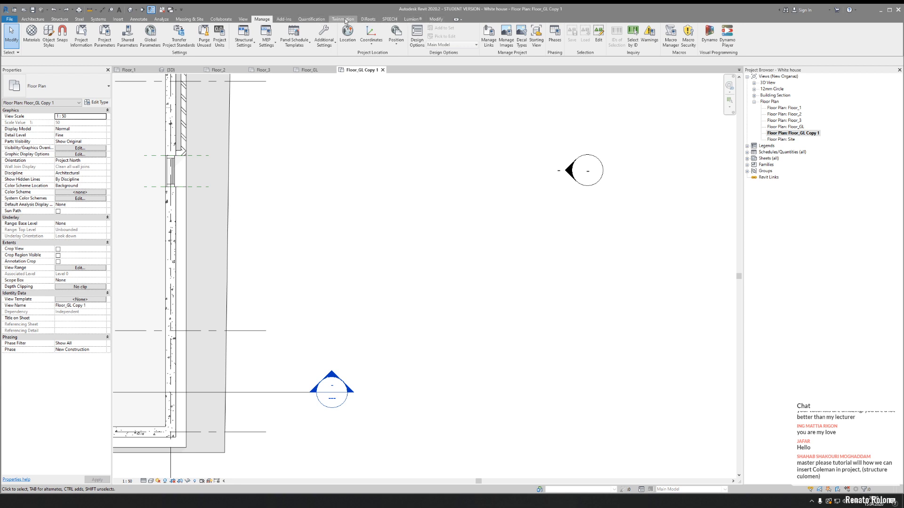
pyautogui.click(389, 19)
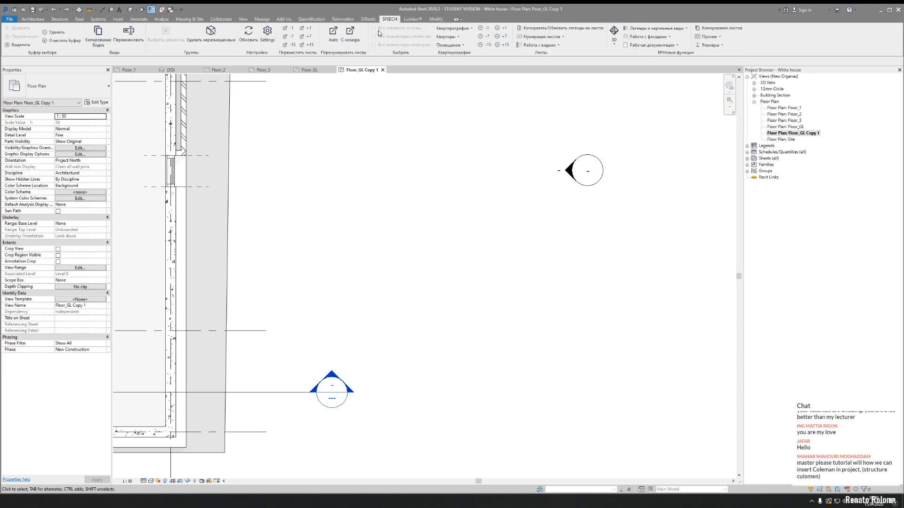
pyautogui.click(311, 19)
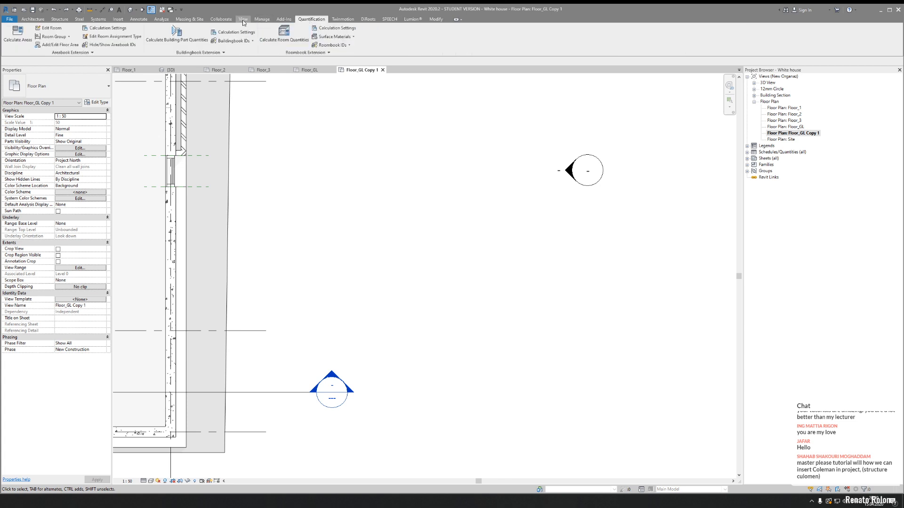
pyautogui.click(243, 19)
# - Select the interior ST-IN-Concrete-500 floor and bring up its options for overriding graphics in the view
pyautogui.moveTo(284, 203); pyautogui.dragTo(562, 185, button='middle')
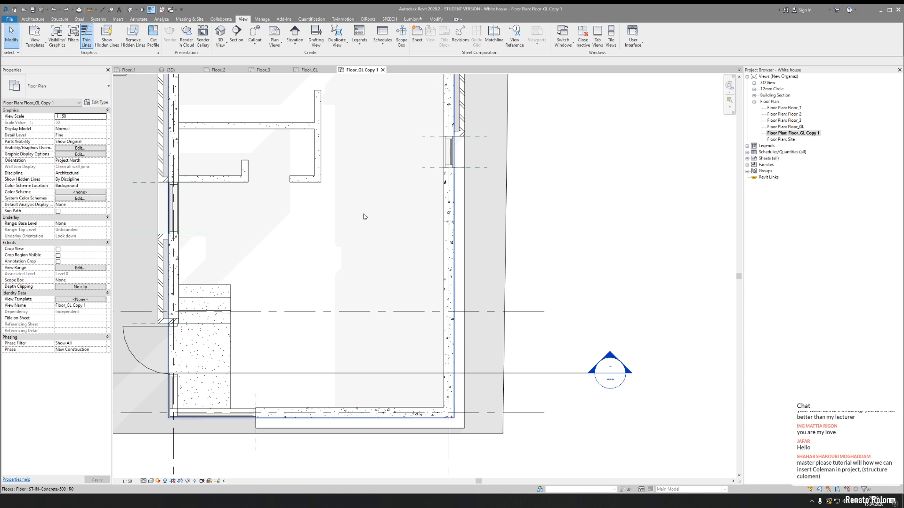
pyautogui.click(329, 256)
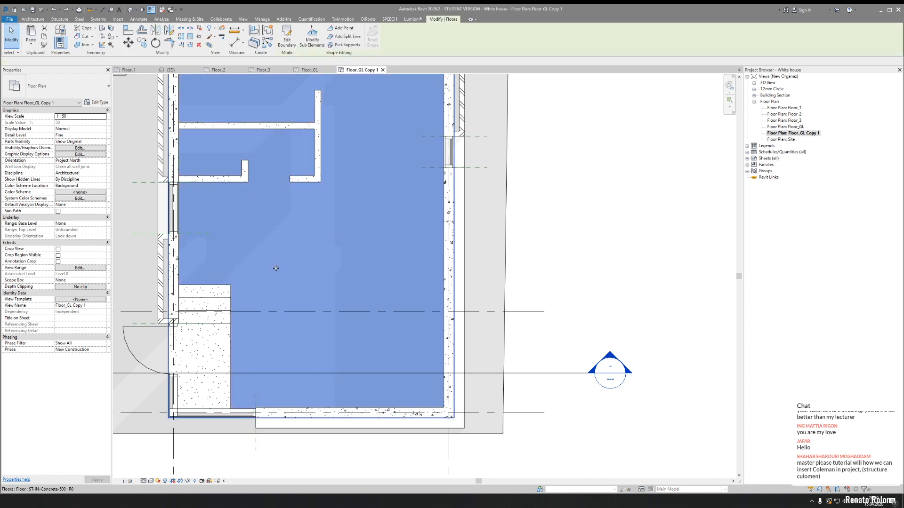
pyautogui.rightClick(342, 251)
pyautogui.moveTo(386, 292)
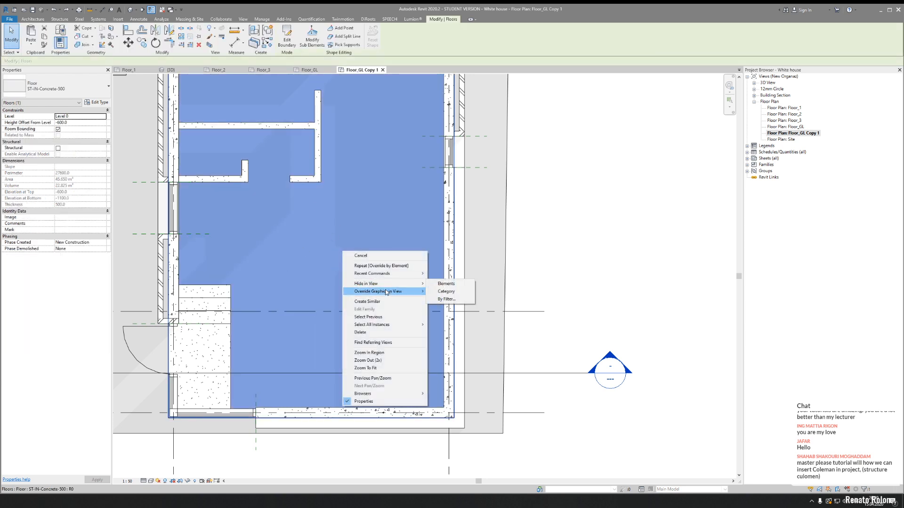
# - Open the view-specific element graphics of the selected concrete floor and browse the fill patterns available for its surface foreground
pyautogui.click(452, 291)
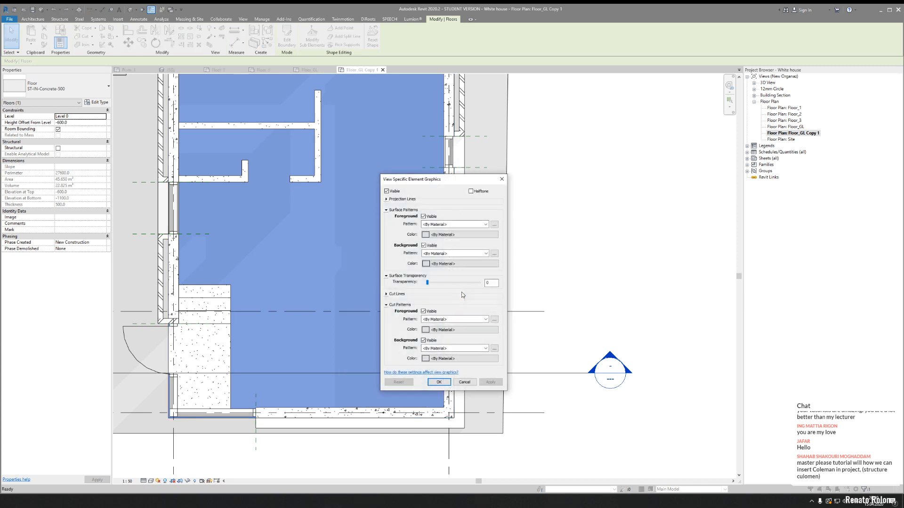
pyautogui.click(494, 225)
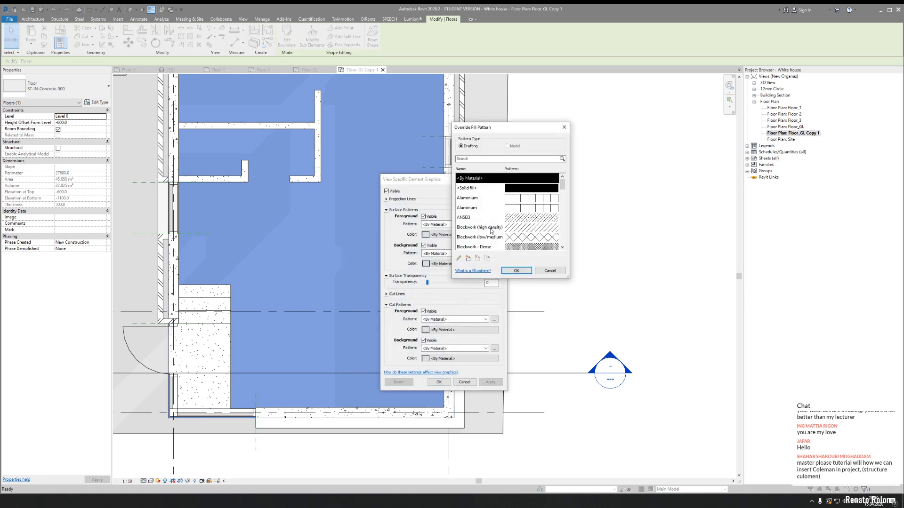
pyautogui.scroll(-6, 511, 211)
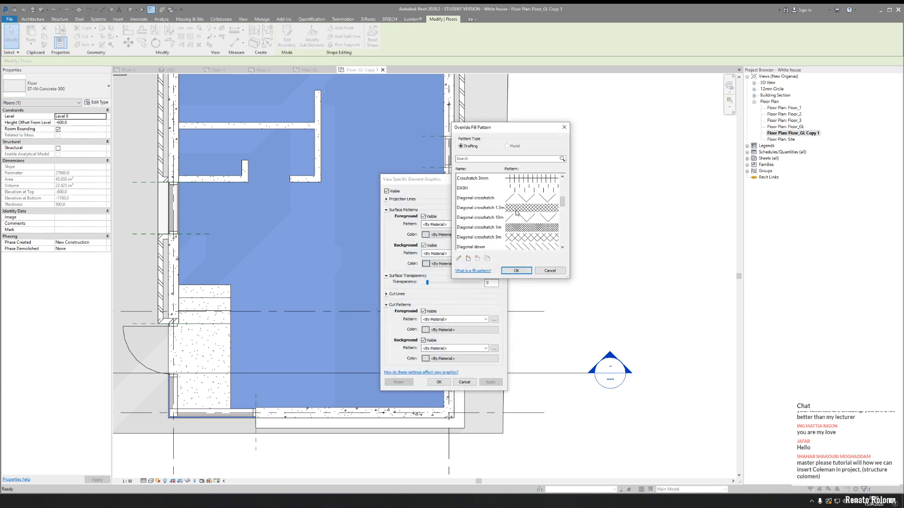
pyautogui.scroll(-7, 536, 210)
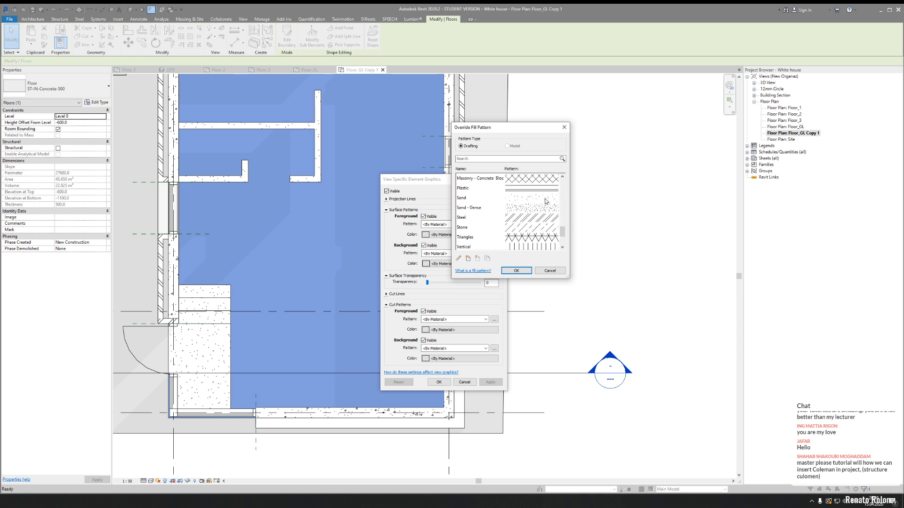
pyautogui.scroll(-3, 544, 200)
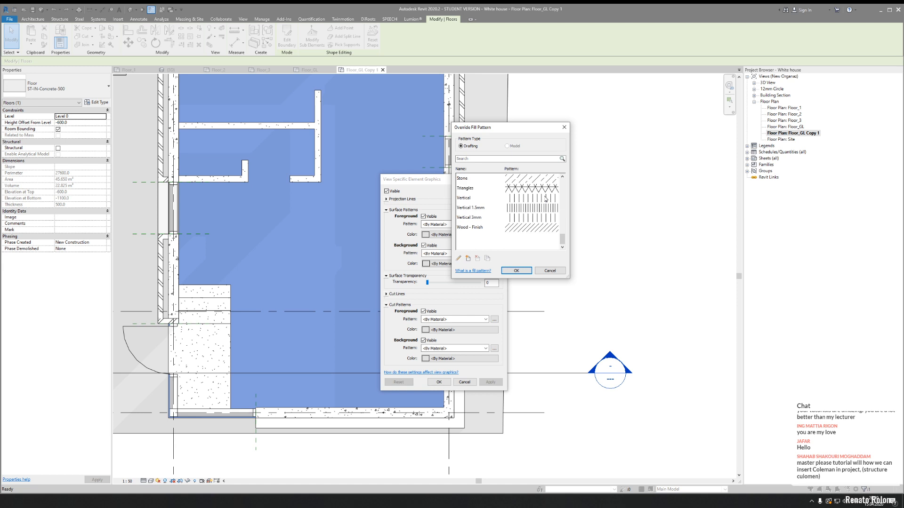
pyautogui.scroll(12, 518, 233)
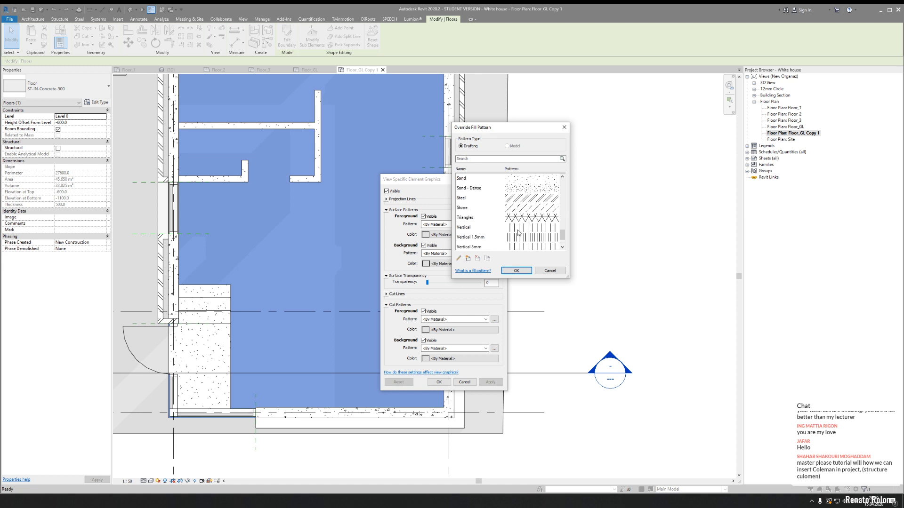
pyautogui.scroll(5, 519, 233)
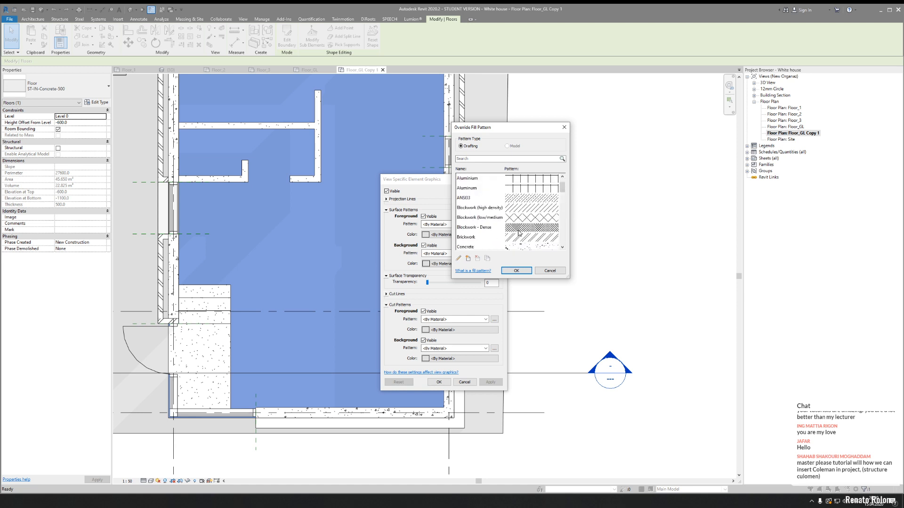
pyautogui.click(548, 271)
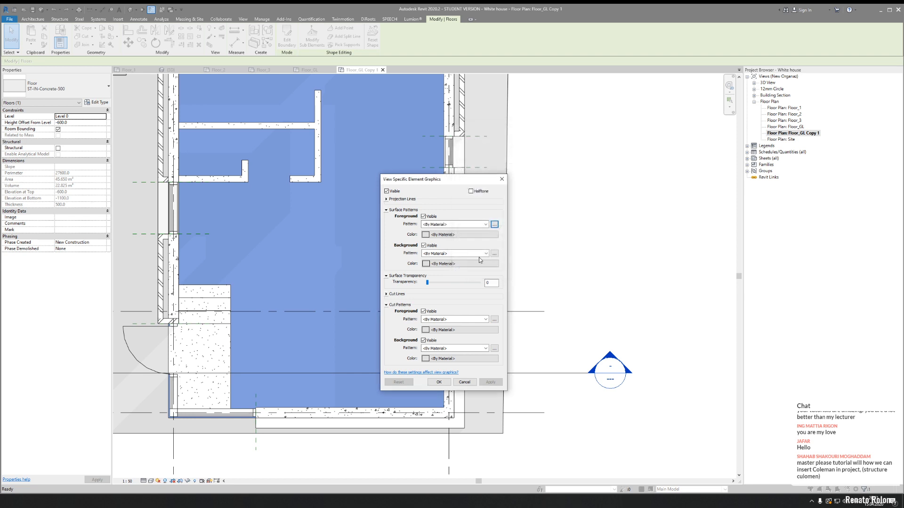
# - Override the floor's foreground surface pattern with a solid fill in light grey RGB 238-238-238 and deselect the floor
pyautogui.click(465, 228)
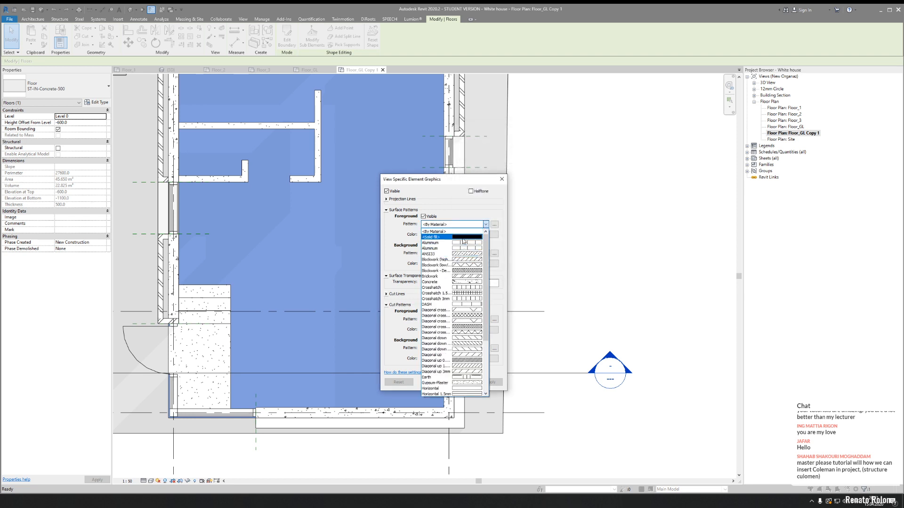
pyautogui.click(432, 238)
pyautogui.click(432, 236)
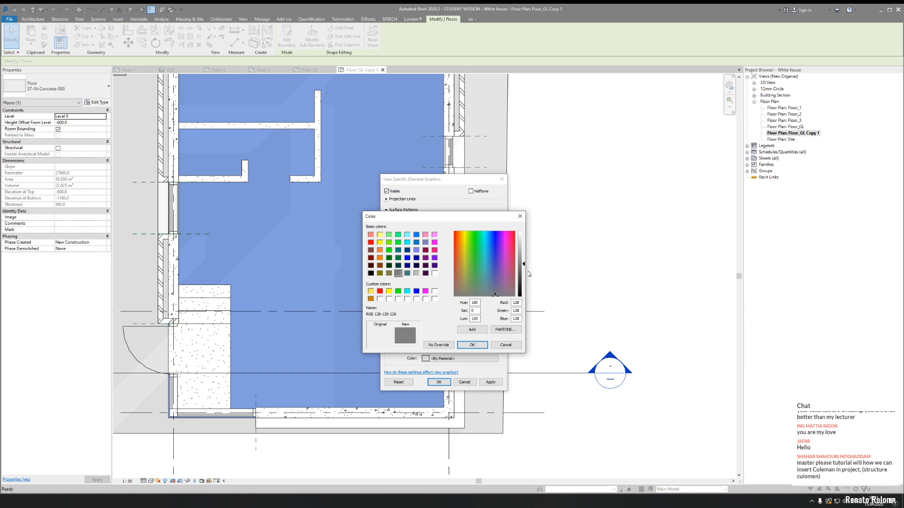
pyautogui.moveTo(524, 265); pyautogui.dragTo(524, 238)
pyautogui.click(475, 347)
pyautogui.click(490, 381)
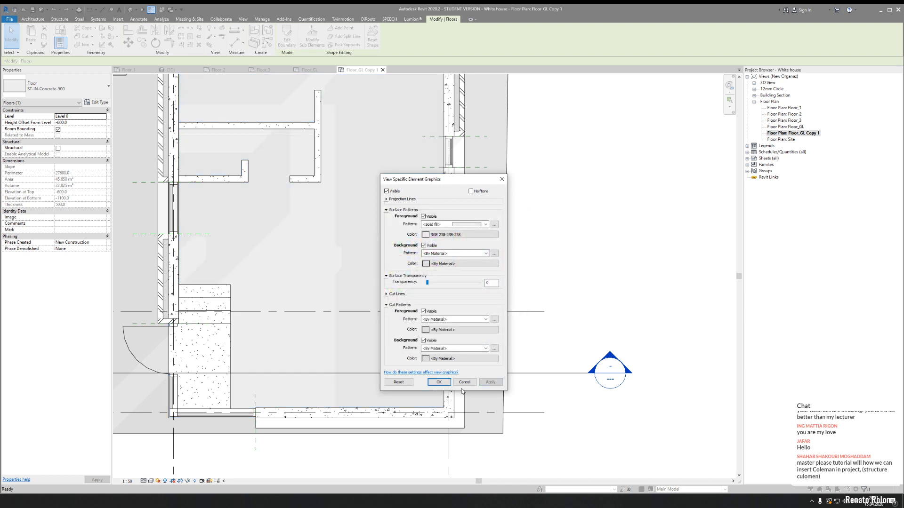
pyautogui.click(438, 382)
pyautogui.press('Escape')
# - Switch the floor plan's detail level to Coarse for comparison and return it to Fine
pyautogui.scroll(-5, 439, 278)
pyautogui.scroll(3, 438, 278)
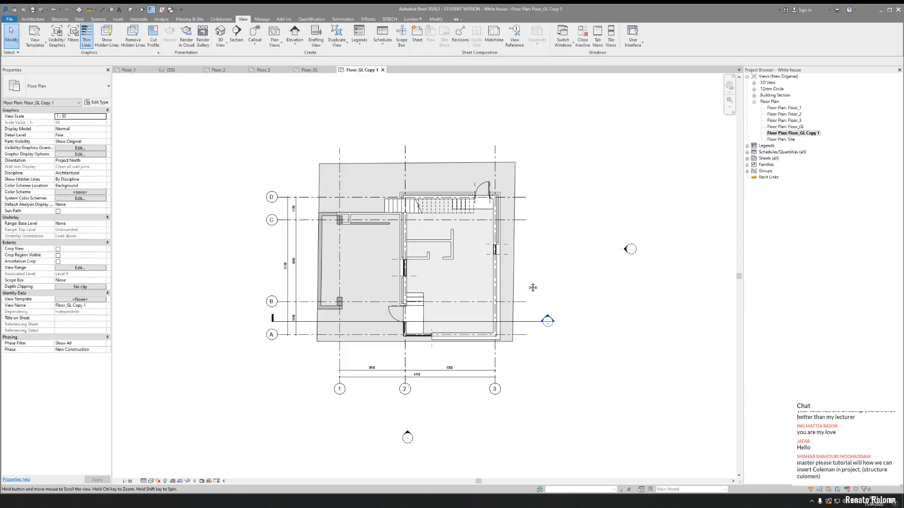
pyautogui.scroll(4, 439, 278)
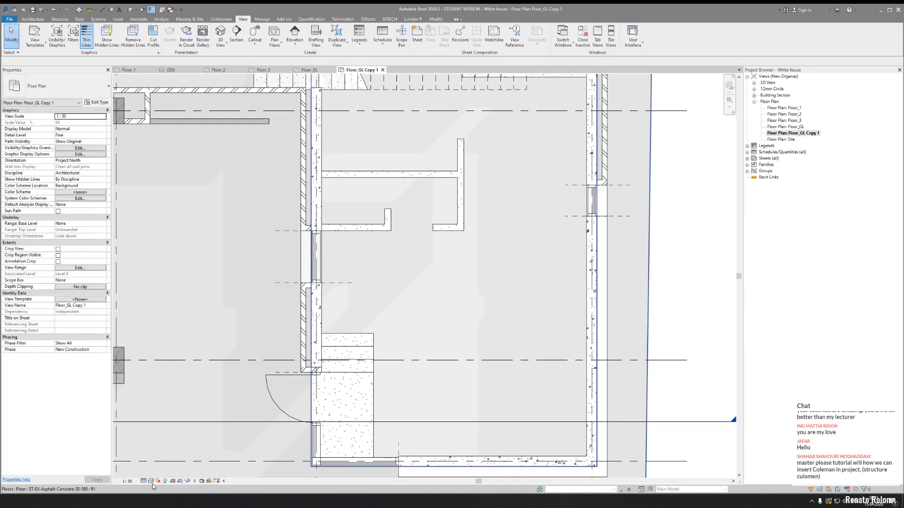
pyautogui.click(144, 481)
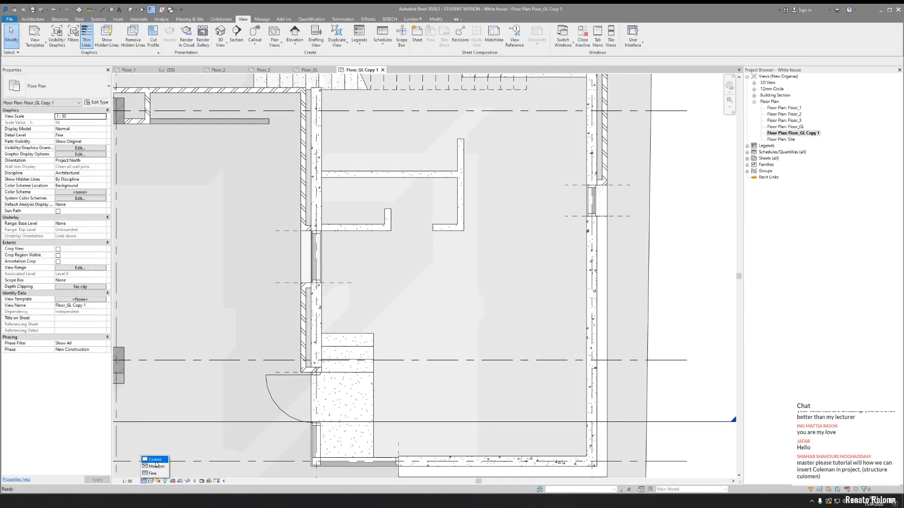
pyautogui.click(153, 459)
pyautogui.scroll(-3, 398, 316)
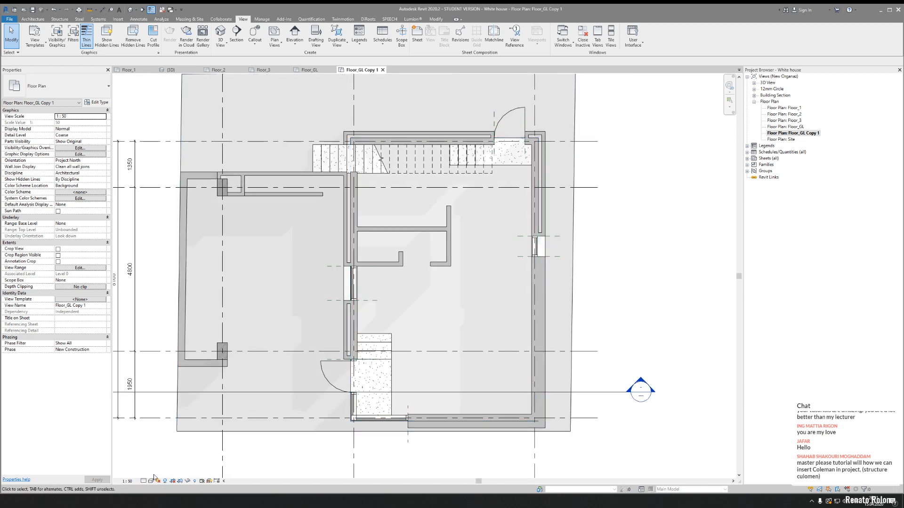
pyautogui.click(144, 481)
pyautogui.click(156, 472)
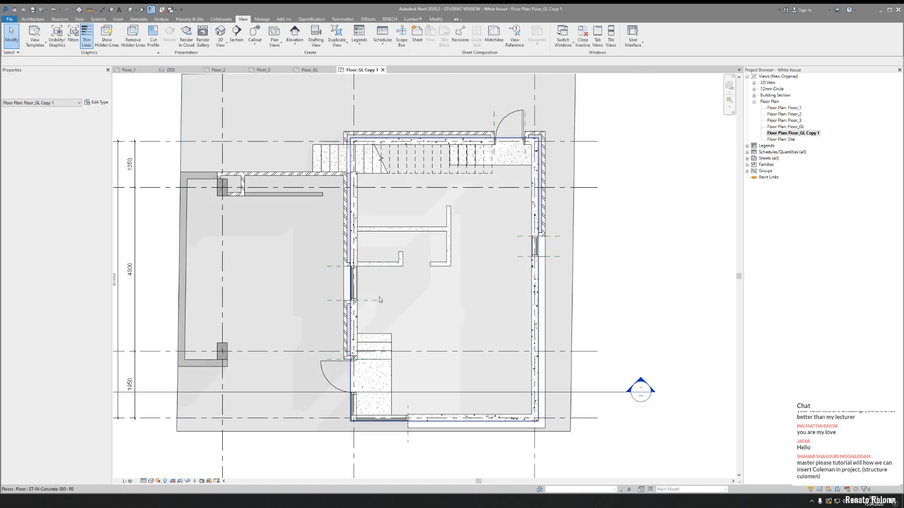
# - In the view's visibility/graphic overrides, set the Walls category's projection/surface foreground pattern to solid fill
pyautogui.scroll(3, 374, 273)
pyautogui.moveTo(353, 238); pyautogui.dragTo(352, 274, button='middle')
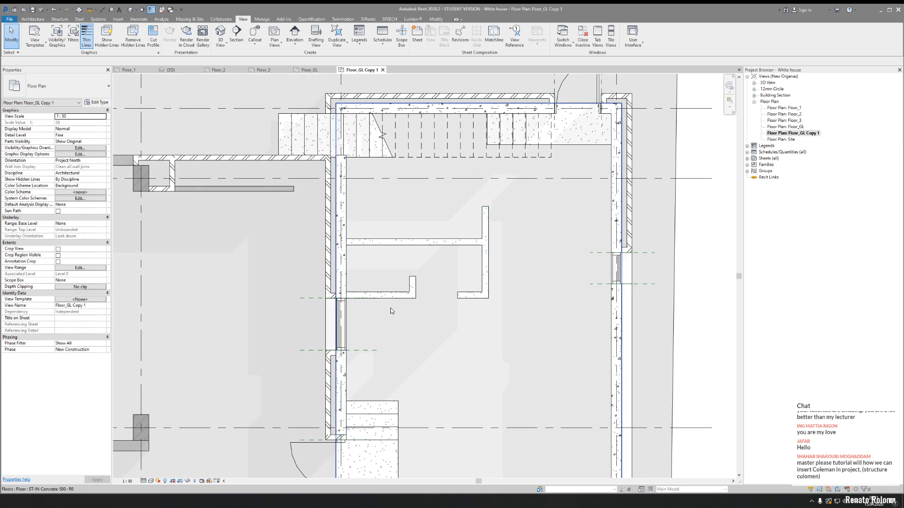
pyautogui.moveTo(390, 310); pyautogui.dragTo(368, 298, button='middle')
pyautogui.press('v')
pyautogui.press('v')
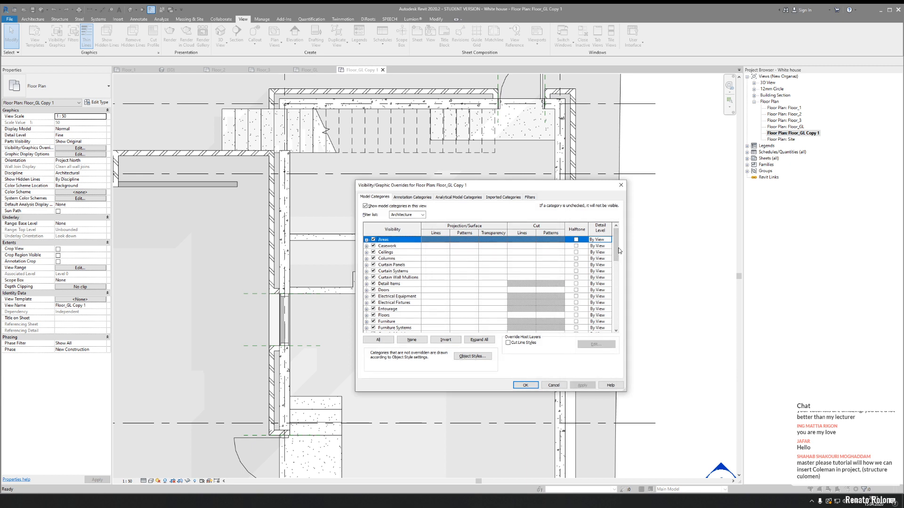
pyautogui.moveTo(620, 250); pyautogui.dragTo(617, 329)
pyautogui.click(432, 322)
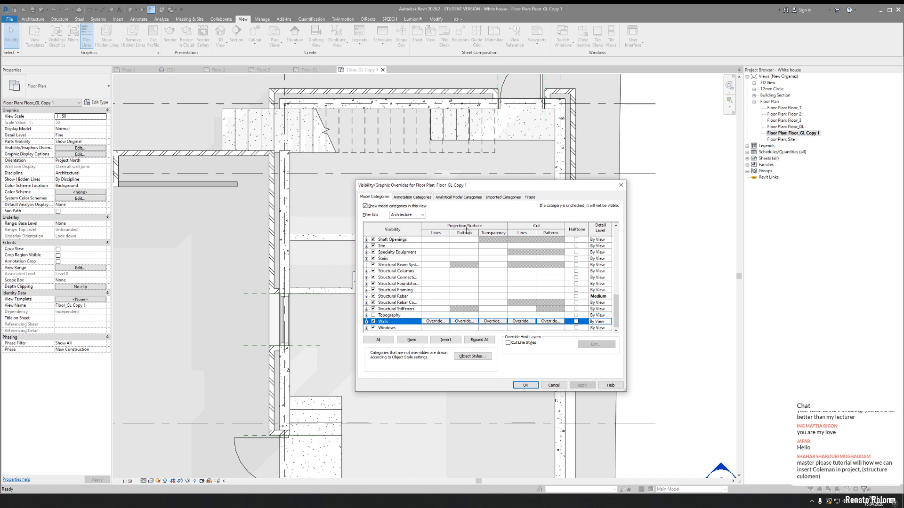
pyautogui.click(463, 321)
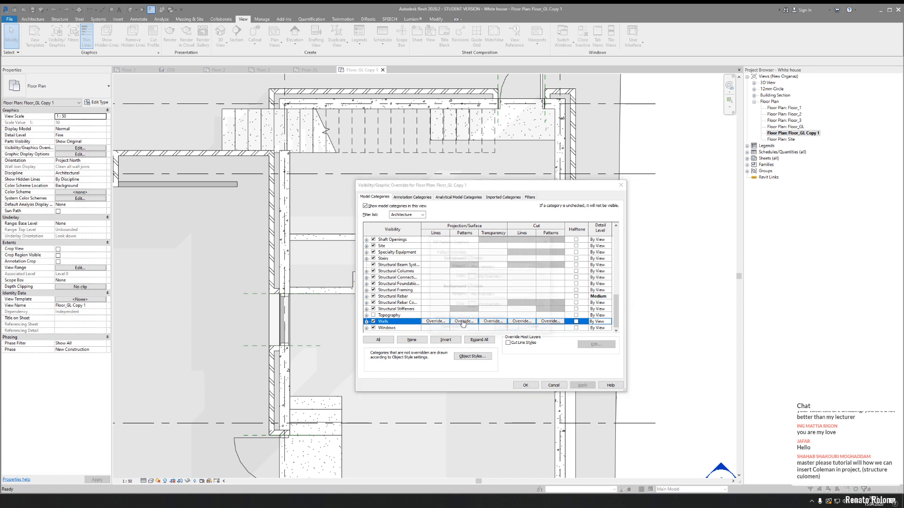
pyautogui.click(488, 267)
pyautogui.click(512, 281)
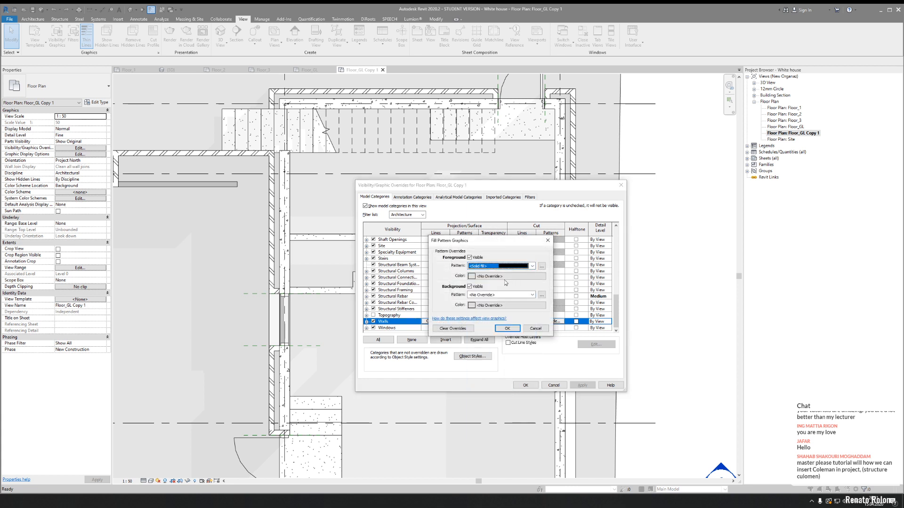
# - Colour the Walls surface pattern override dark grey RGB 82-82-82, apply it and inspect the plan
pyautogui.click(483, 277)
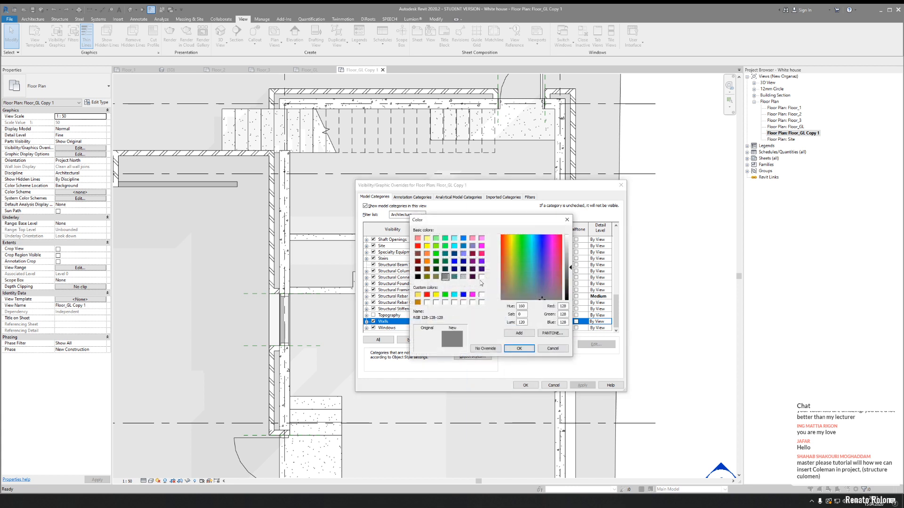
pyautogui.click(418, 277)
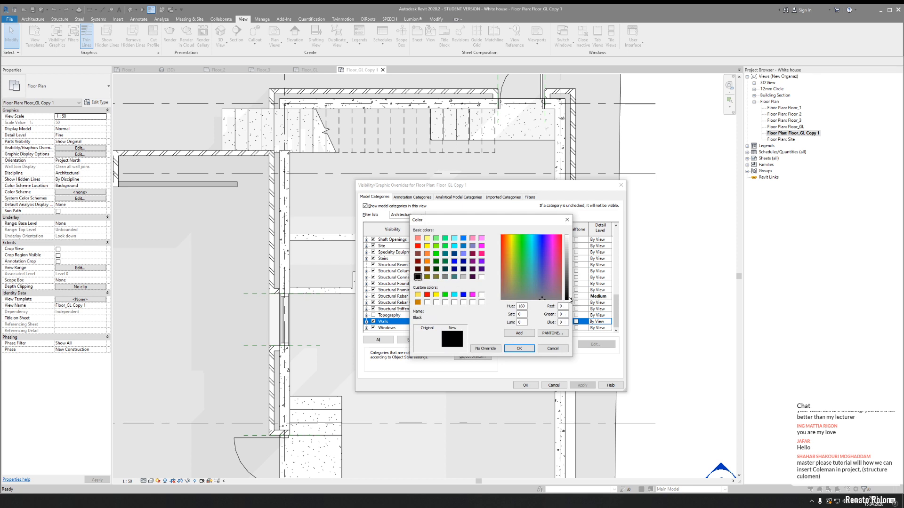
pyautogui.moveTo(571, 301); pyautogui.dragTo(571, 283)
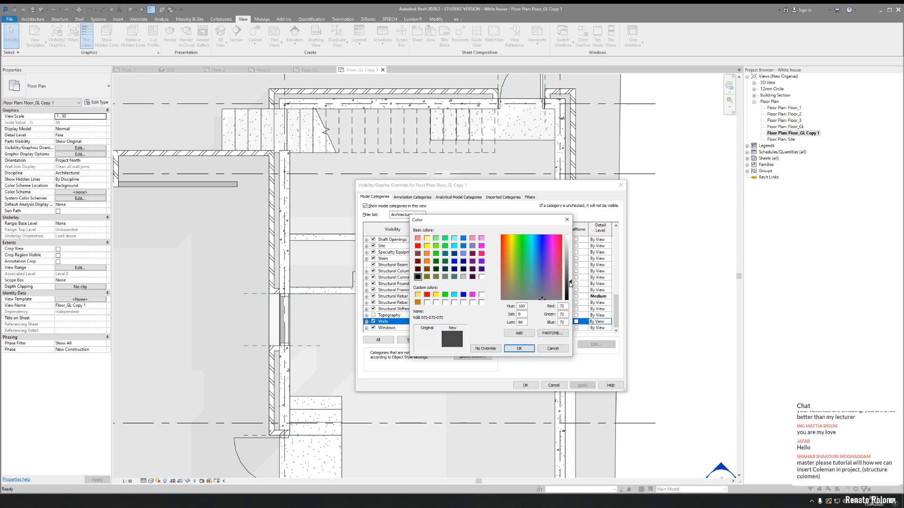
pyautogui.click(517, 349)
pyautogui.click(507, 329)
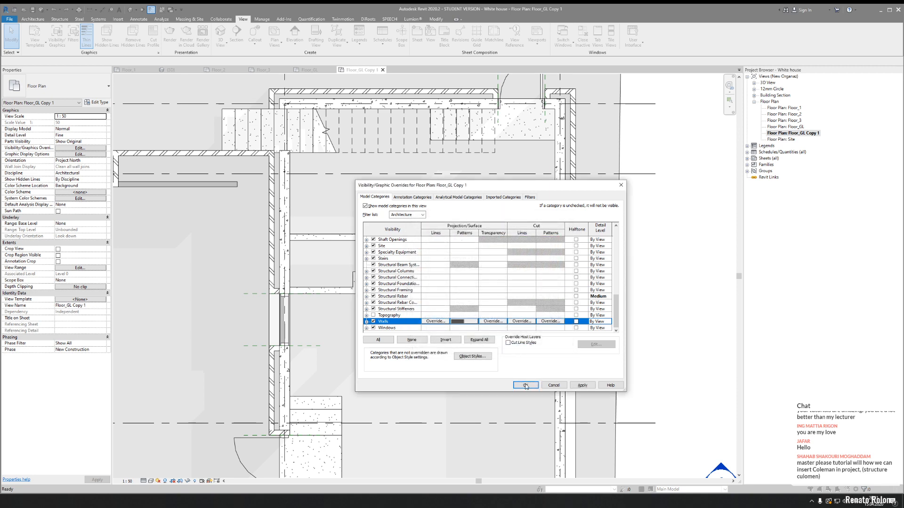
pyautogui.click(525, 385)
pyautogui.scroll(-4, 486, 295)
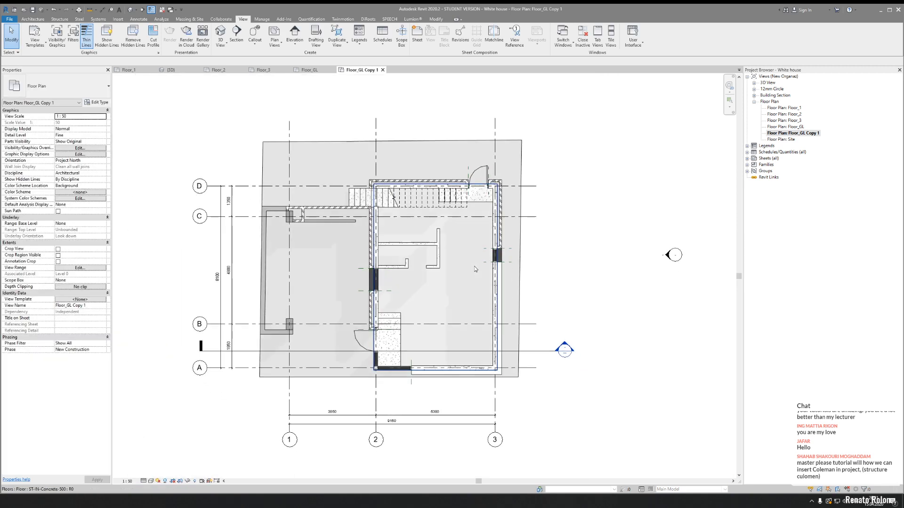
pyautogui.scroll(4, 473, 267)
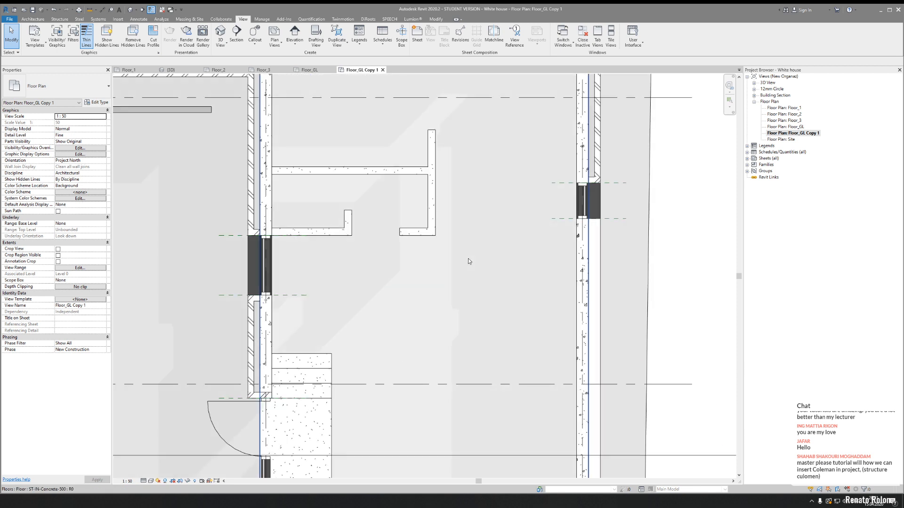
# - Clear the projection/surface pattern override of the Walls category in the view's visibility/graphic overrides
pyautogui.press('v')
pyautogui.press('g')
pyautogui.scroll(-5, 445, 270)
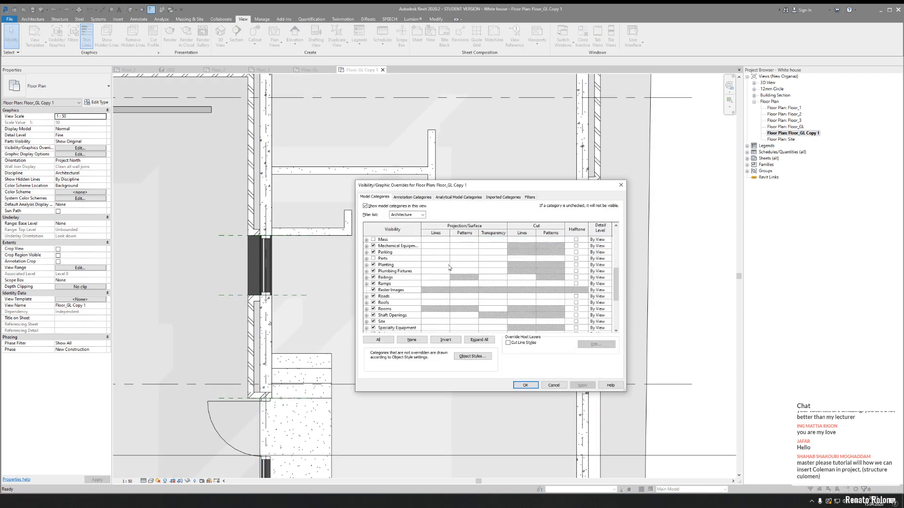
pyautogui.scroll(-4, 449, 268)
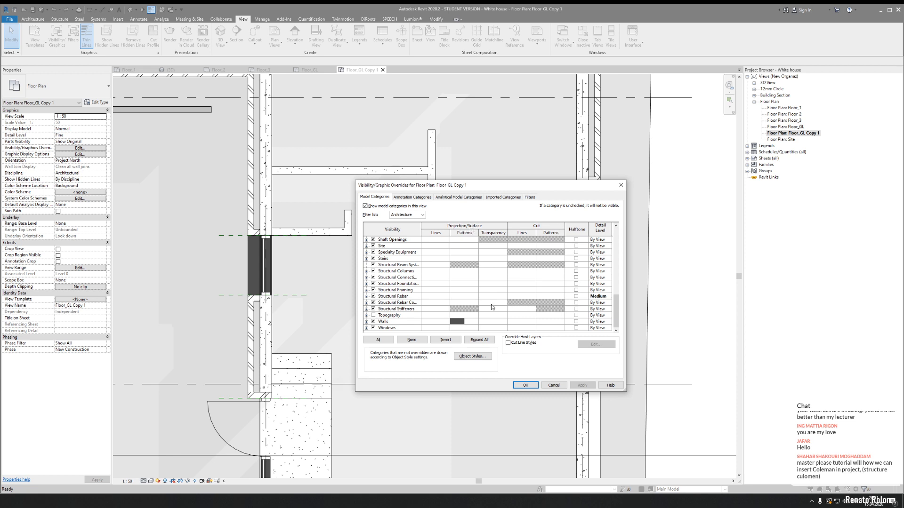
pyautogui.click(475, 322)
pyautogui.click(474, 323)
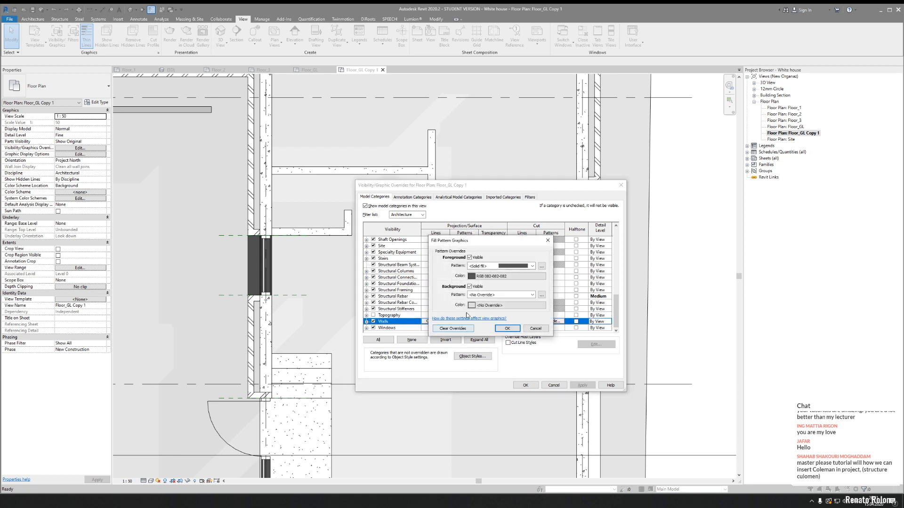
pyautogui.click(453, 329)
pyautogui.click(507, 328)
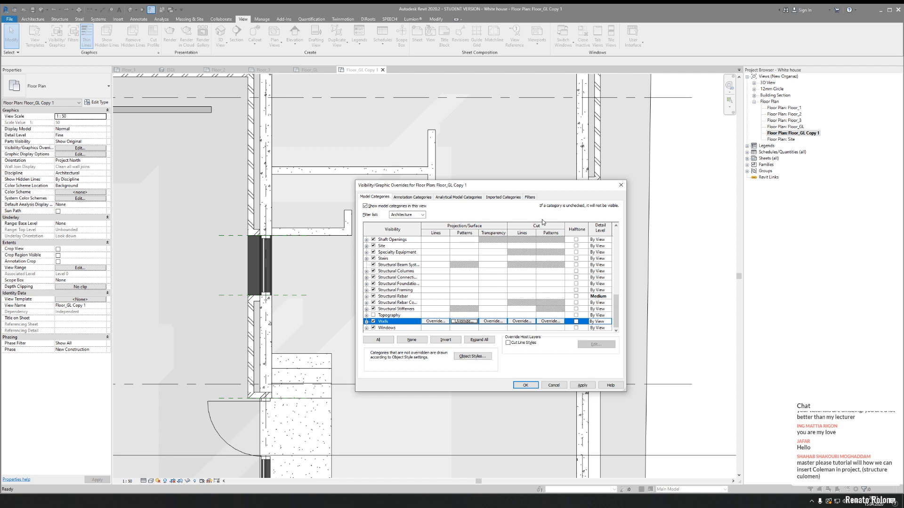
# - Override the Walls category's cut foreground pattern with a solid fill in dark grey RGB 65-65-65 and apply it to the plan
pyautogui.click(552, 322)
pyautogui.click(490, 266)
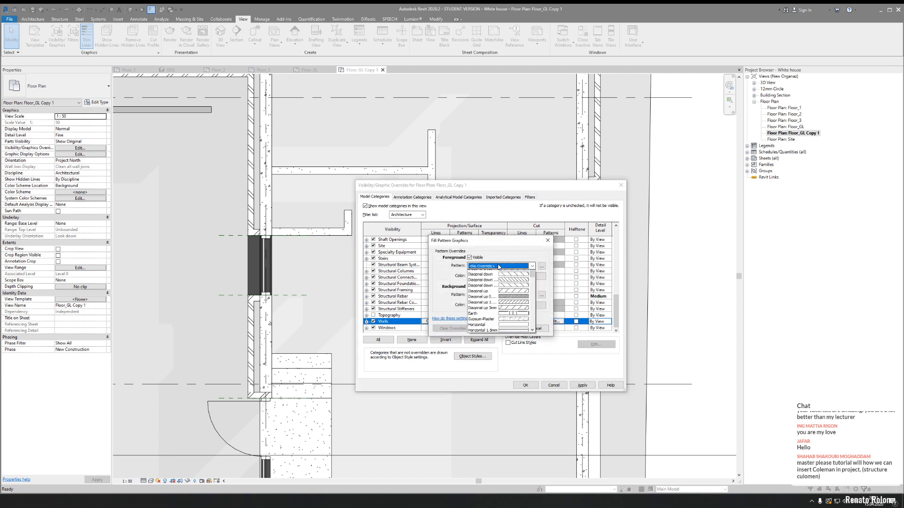
pyautogui.click(500, 279)
pyautogui.click(499, 277)
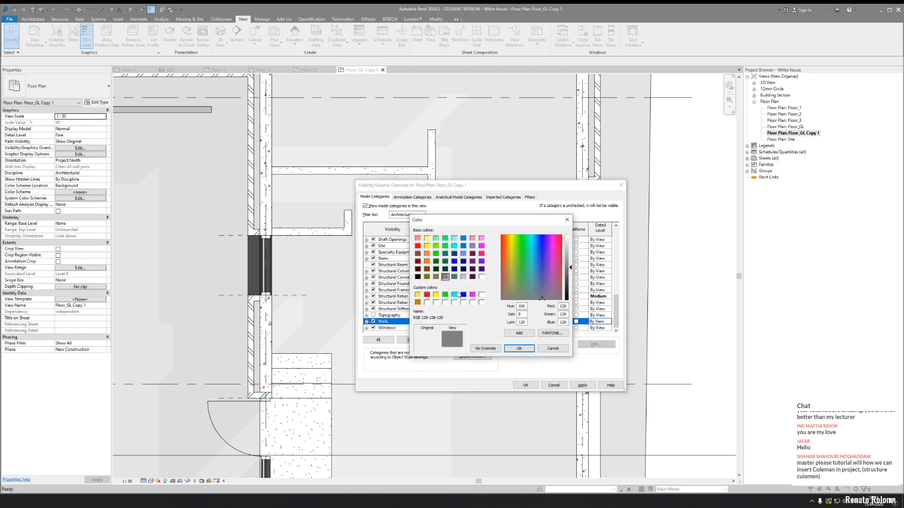
pyautogui.click(418, 277)
pyautogui.moveTo(570, 272); pyautogui.dragTo(570, 285)
pyautogui.click(520, 348)
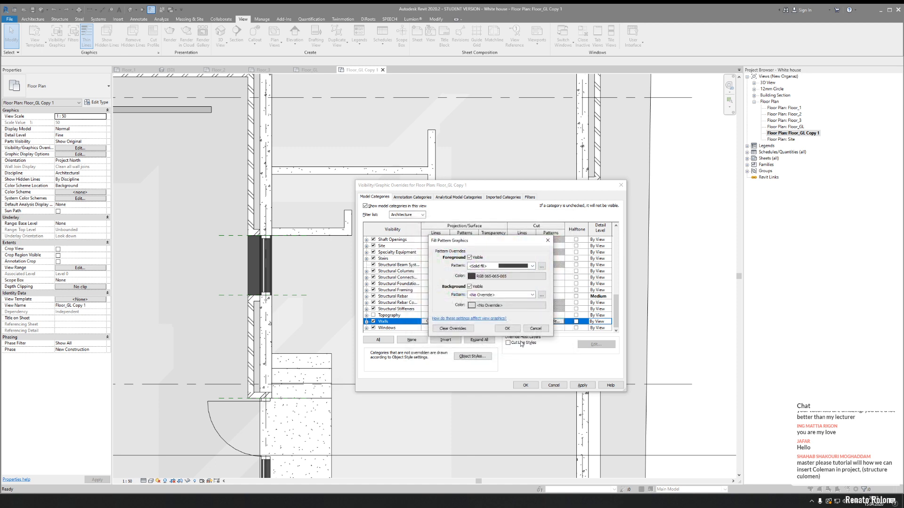
pyautogui.click(527, 344)
pyautogui.click(526, 385)
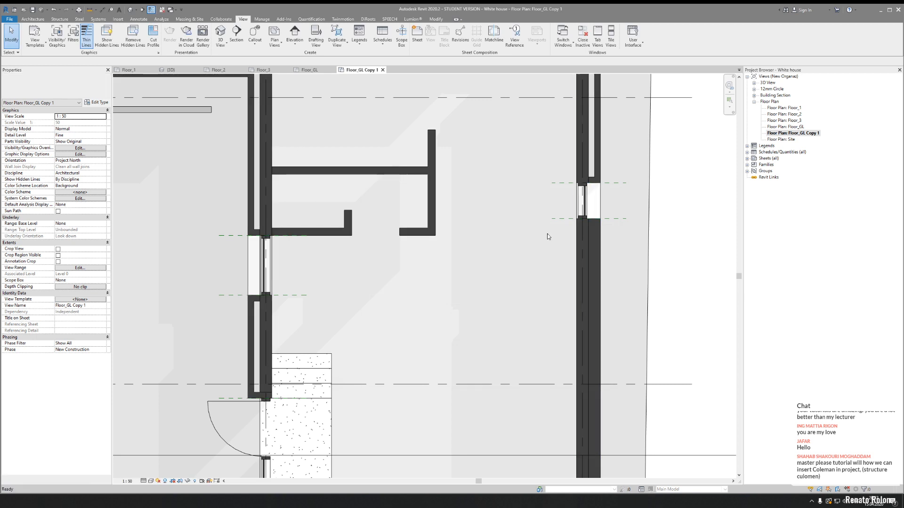
pyautogui.scroll(-5, 547, 233)
pyautogui.scroll(2, 488, 258)
pyautogui.scroll(3, 488, 259)
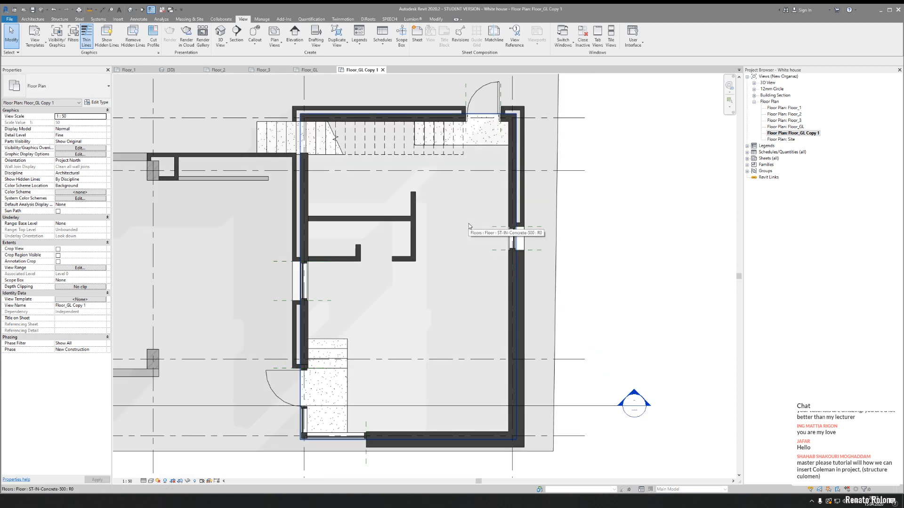
pyautogui.moveTo(461, 240); pyautogui.dragTo(463, 232, button='middle')
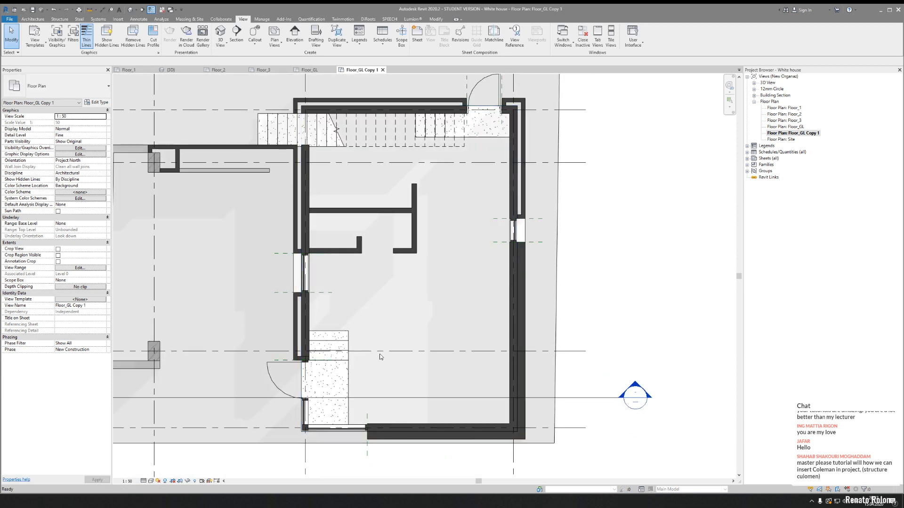
pyautogui.click(335, 378)
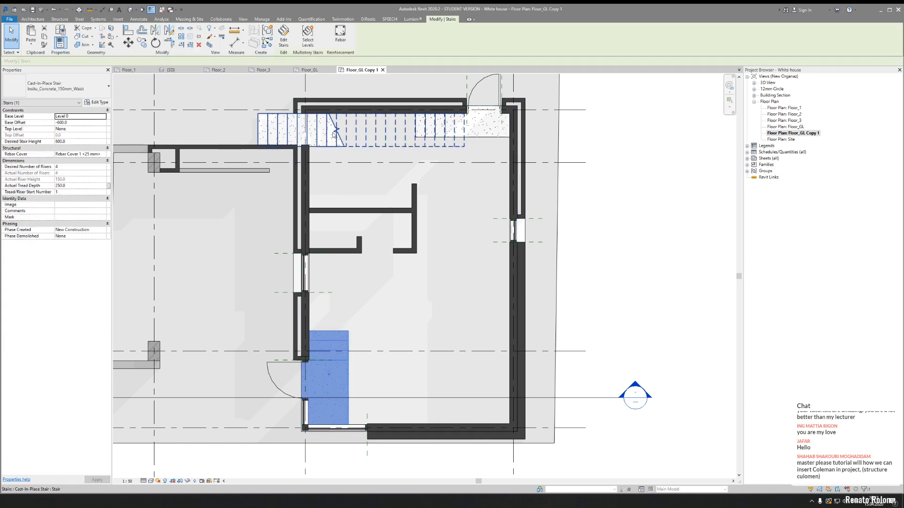
pyautogui.press('Escape')
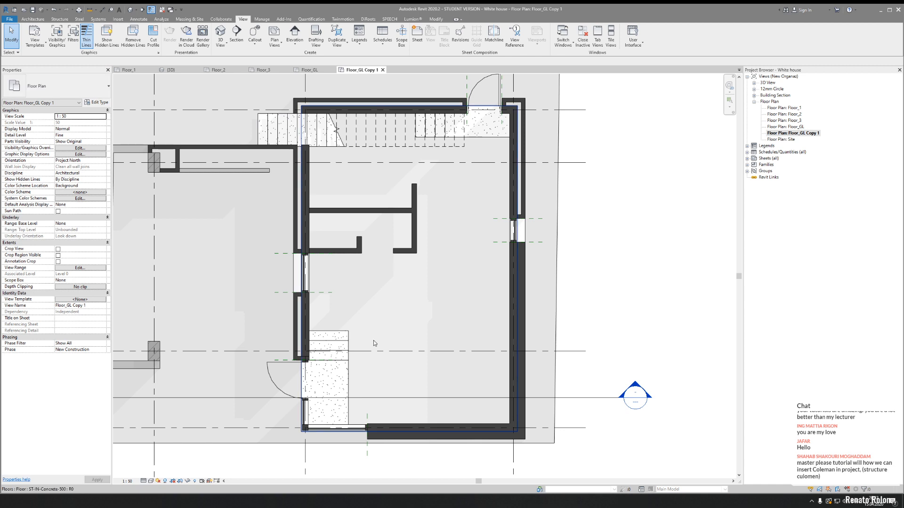
pyautogui.click(337, 381)
pyautogui.press('Escape')
# - Override the surface foreground pattern of the three concrete stairs in this view with a white solid fill, by element
pyautogui.click(325, 372)
pyautogui.keyDown('ctrl'); pyautogui.click(330, 129); pyautogui.keyUp('ctrl')
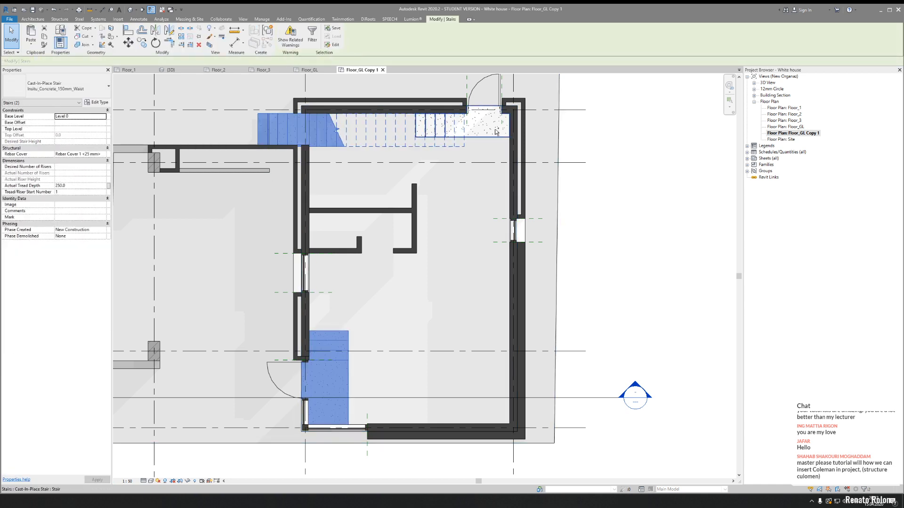
pyautogui.keyDown('ctrl'); pyautogui.click(496, 132); pyautogui.keyUp('ctrl')
pyautogui.rightClick(484, 133)
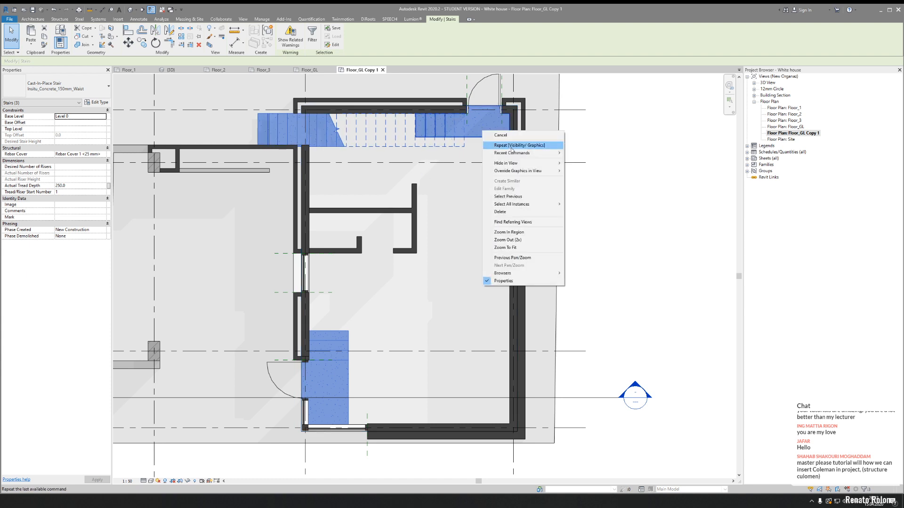
pyautogui.moveTo(541, 171)
pyautogui.click(586, 171)
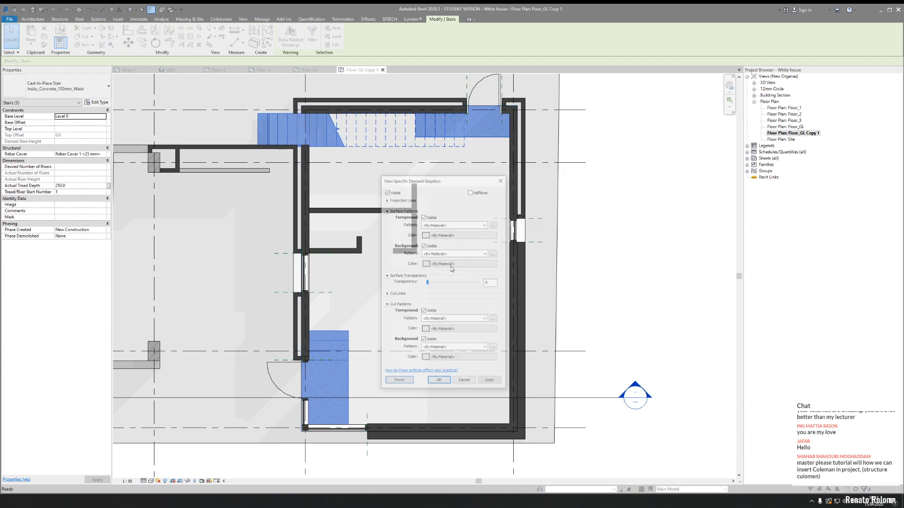
pyautogui.click(475, 224)
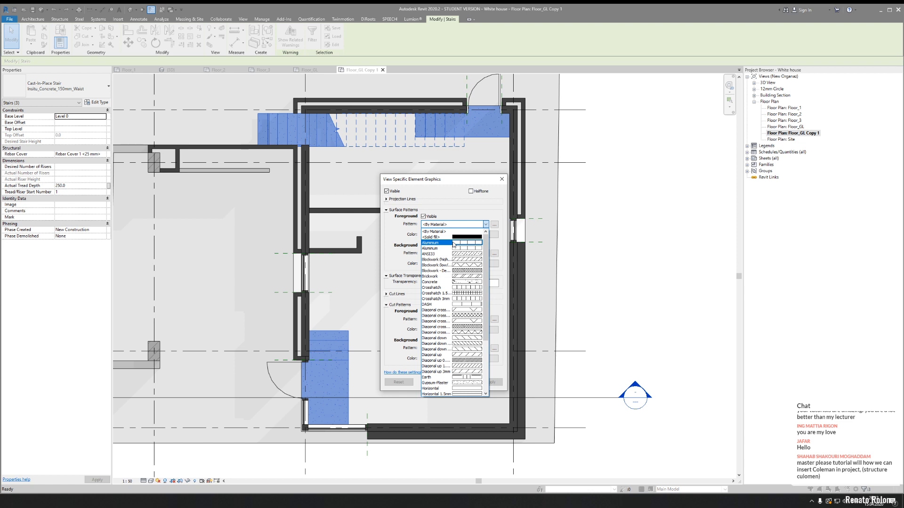
pyautogui.click(485, 237)
pyautogui.click(493, 235)
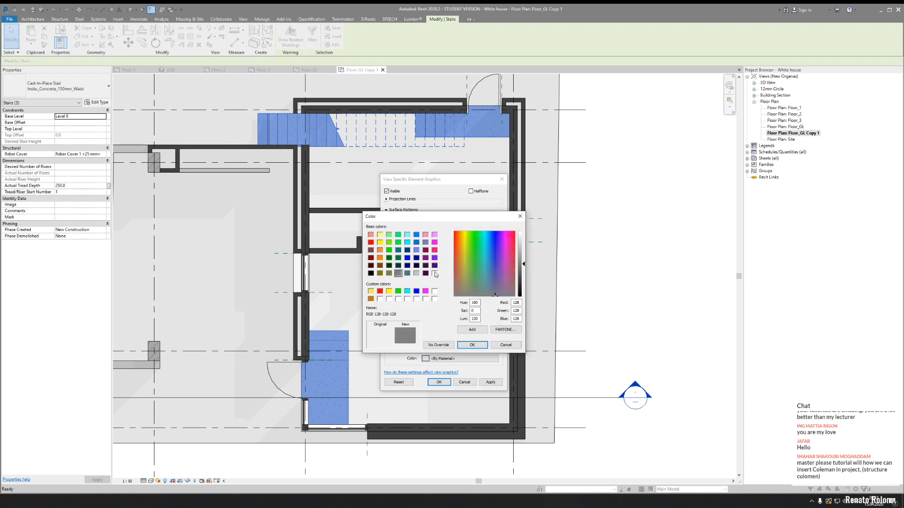
pyautogui.click(434, 273)
pyautogui.click(472, 345)
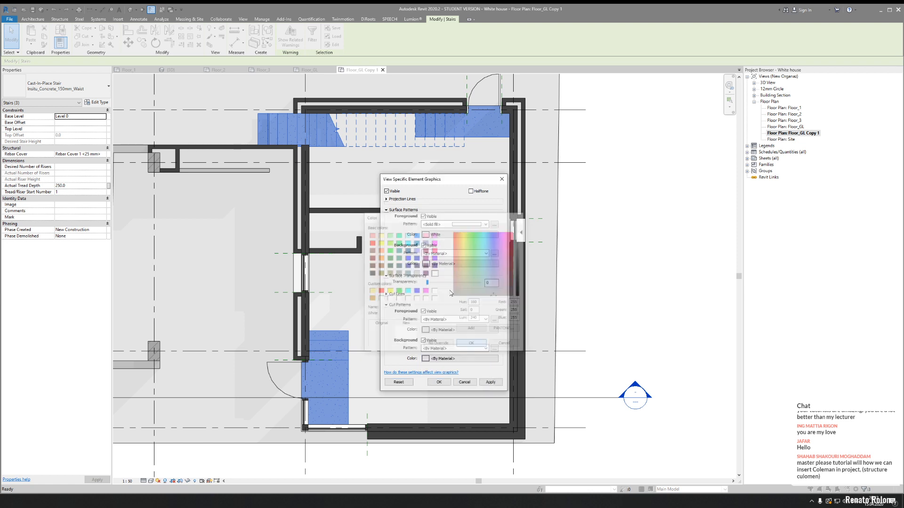
pyautogui.click(439, 382)
pyautogui.click(499, 309)
# - Place a stair path annotation on the short entrance stair beside the door near grid B, with up and down text shown
pyautogui.moveTo(499, 309)
pyautogui.mouseDown(button='middle')
pyautogui.moveTo(410, 310)
pyautogui.moveTo(399, 295)
pyautogui.moveTo(412, 335)
pyautogui.mouseUp(button='middle')
pyautogui.moveTo(424, 274); pyautogui.dragTo(438, 322, button='middle')
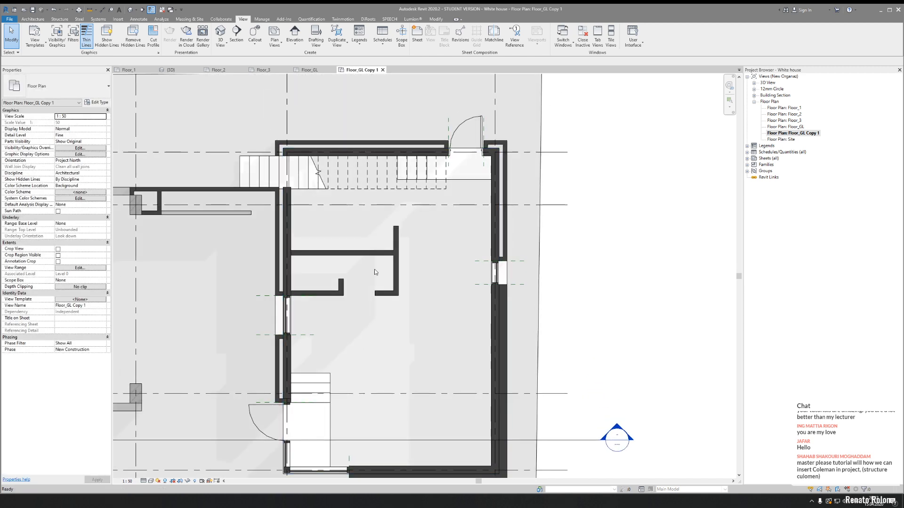
pyautogui.moveTo(392, 247); pyautogui.dragTo(415, 191, button='middle')
pyautogui.click(32, 18)
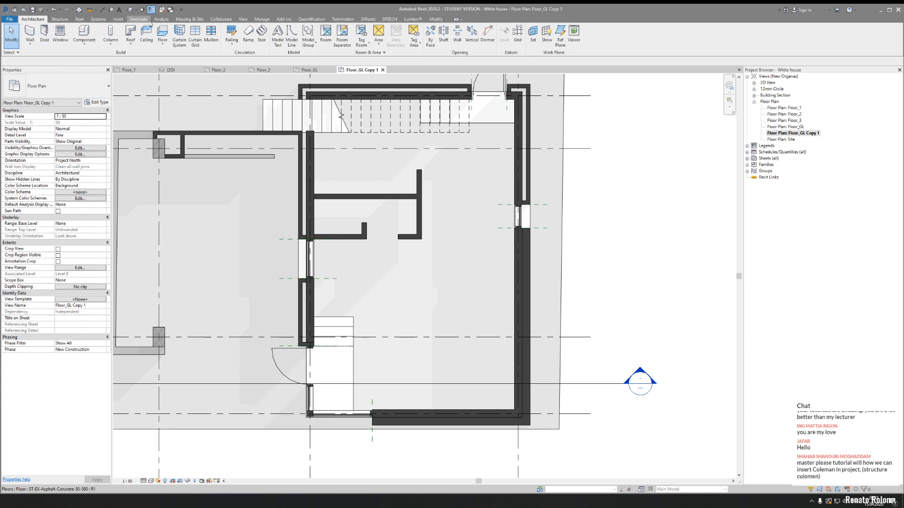
pyautogui.click(148, 20)
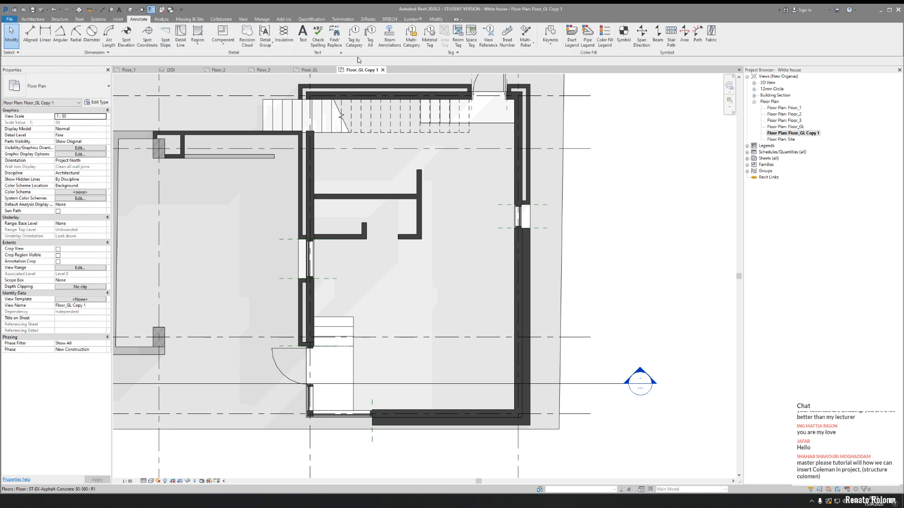
pyautogui.click(671, 37)
pyautogui.scroll(3, 332, 337)
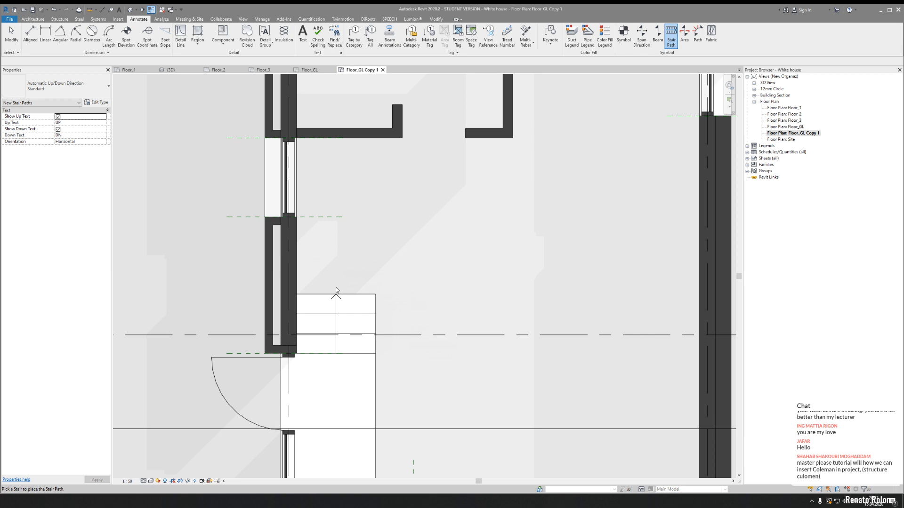
# - Add stair path annotations to the main stair along grid D and the short stair at the back door
pyautogui.scroll(-2, 343, 275)
pyautogui.moveTo(462, 93); pyautogui.dragTo(451, 285, button='middle')
pyautogui.scroll(1, 284, 236)
pyautogui.click(277, 258)
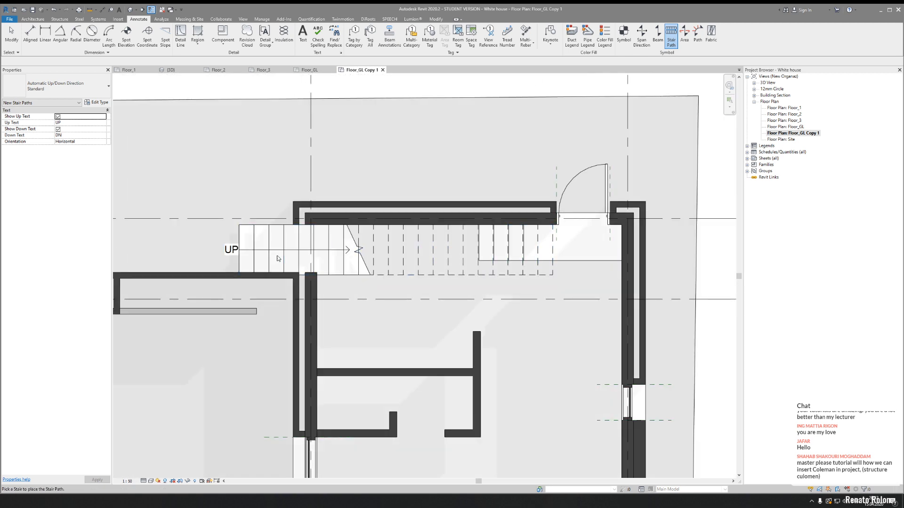
pyautogui.scroll(-2, 277, 259)
pyautogui.scroll(2, 368, 245)
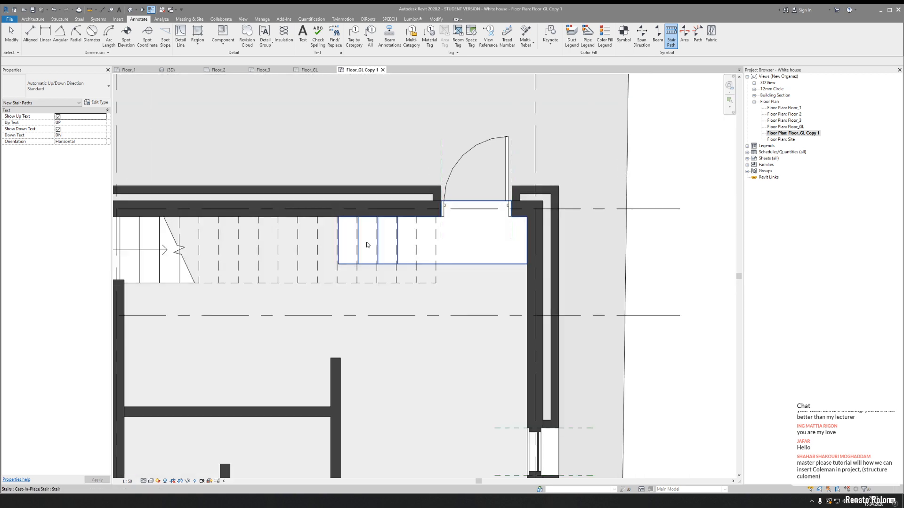
pyautogui.click(368, 244)
pyautogui.press('Escape')
# - Inspect the main stair's type properties and the settings of its Sgl Zigzag cut mark type without changing them
pyautogui.click(320, 283)
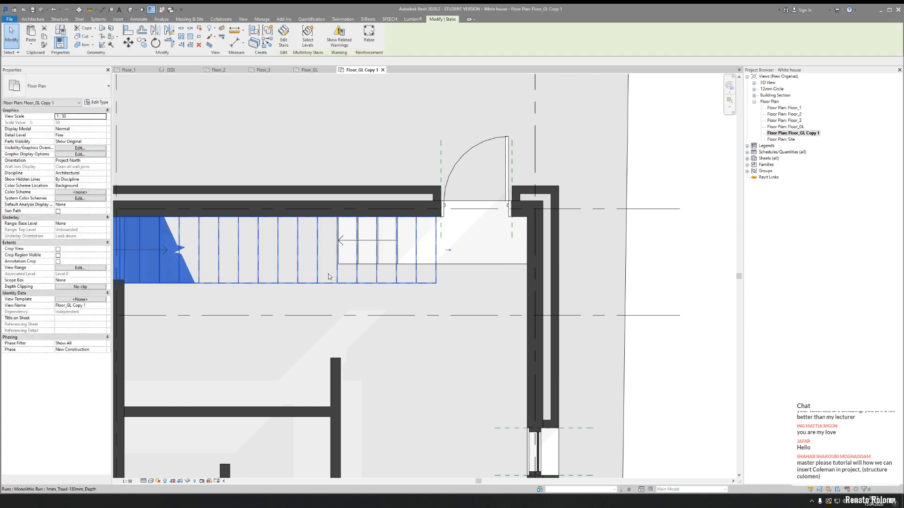
pyautogui.scroll(-3, 323, 283)
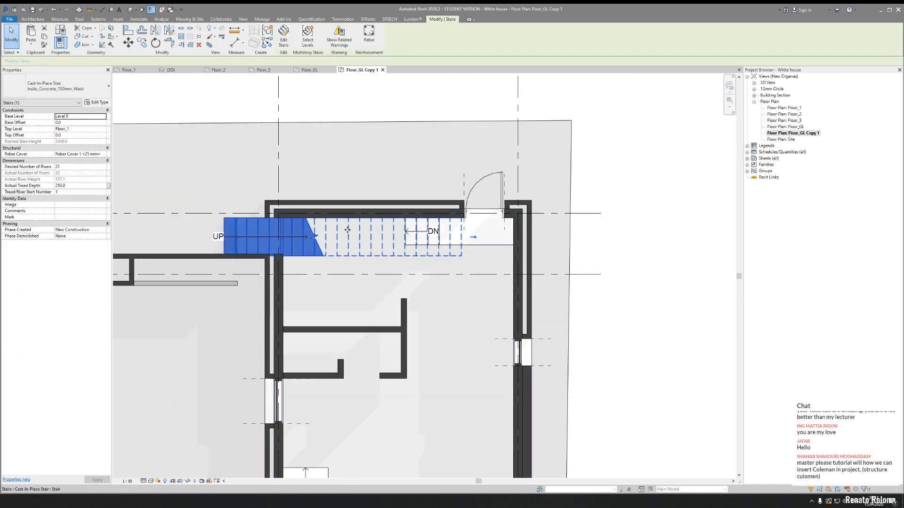
pyautogui.scroll(2, 352, 228)
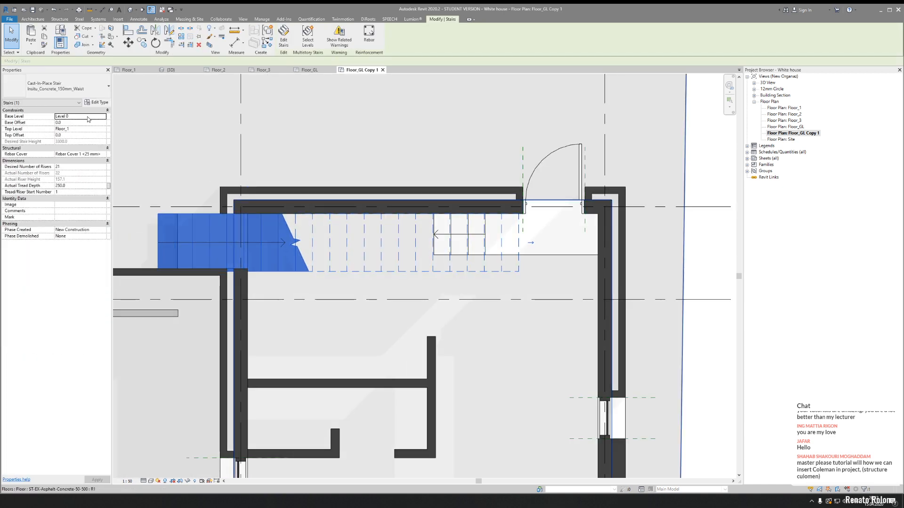
pyautogui.click(96, 102)
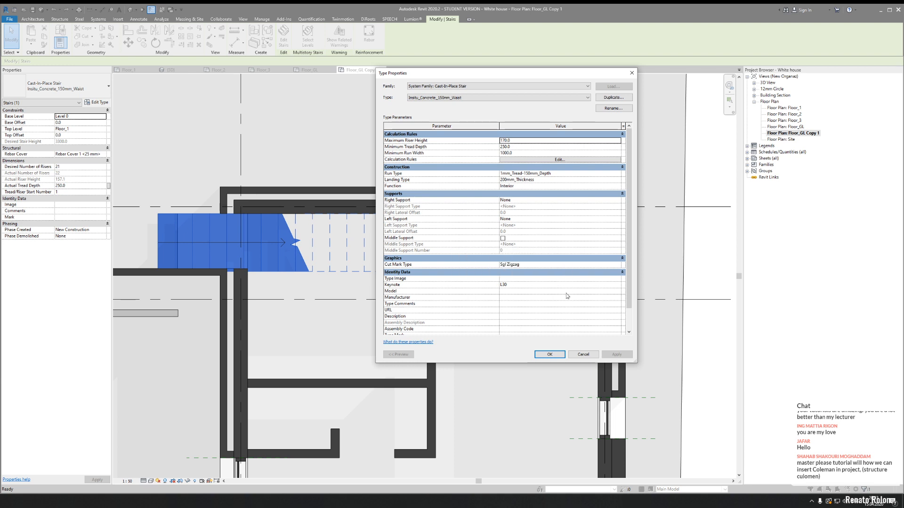
pyautogui.click(624, 265)
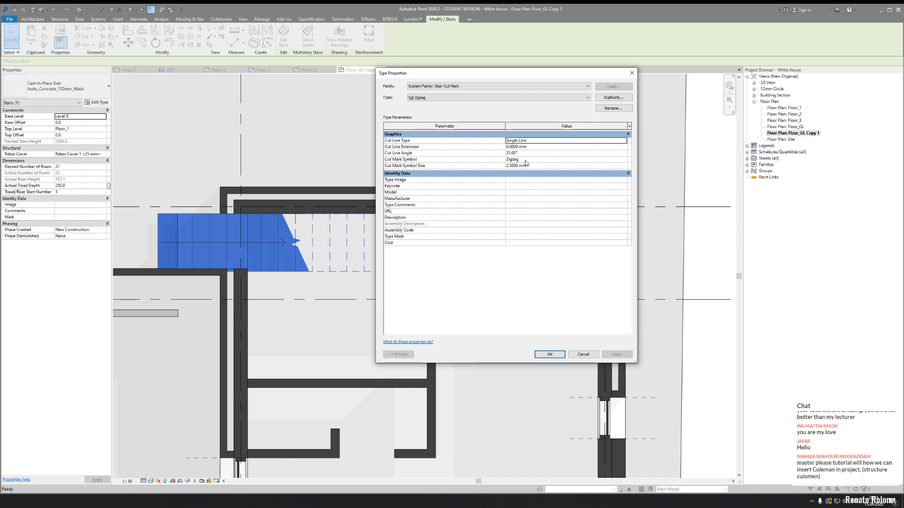
pyautogui.click(632, 74)
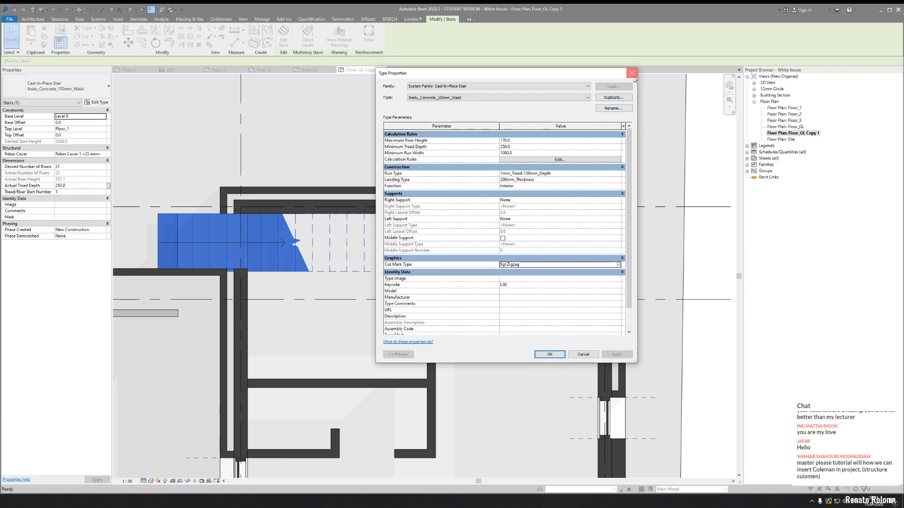
pyautogui.press('Escape')
# - Hide the Stairs <Above> cut marks, nosing lines, outlines, riser lines and supports in the view's visibility/graphic overrides
pyautogui.press('v')
pyautogui.press('g')
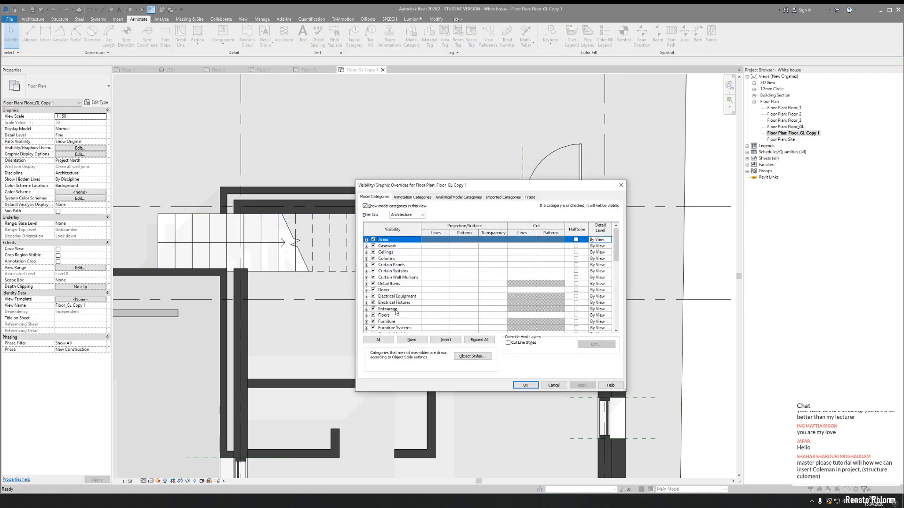
pyautogui.scroll(-3, 395, 312)
pyautogui.scroll(-4, 407, 296)
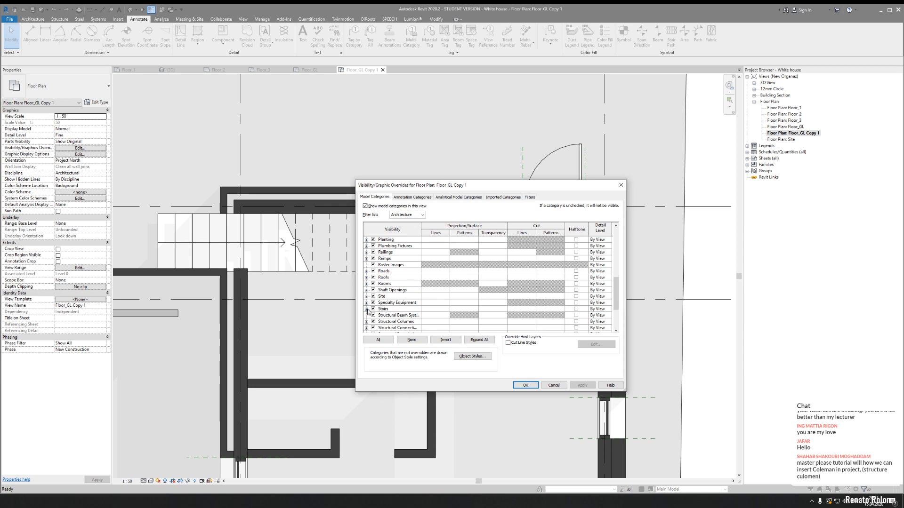
pyautogui.click(367, 309)
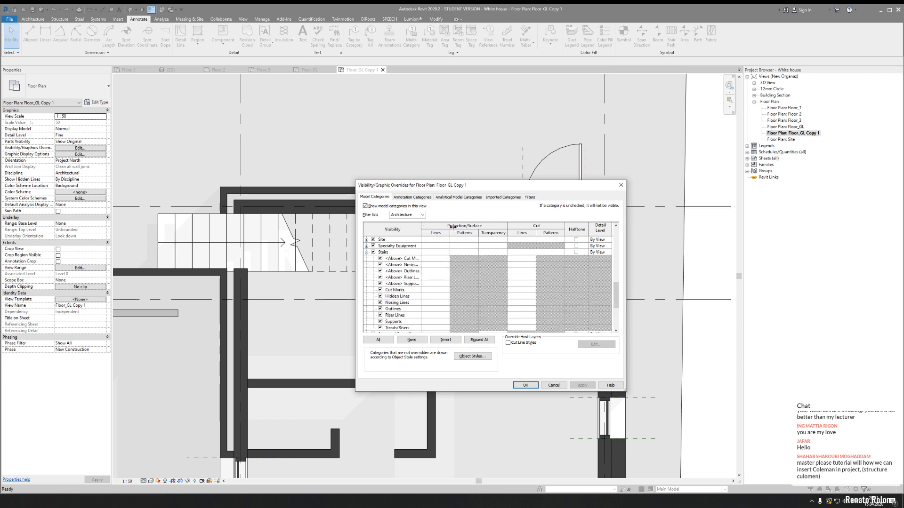
pyautogui.moveTo(453, 227); pyautogui.dragTo(471, 226)
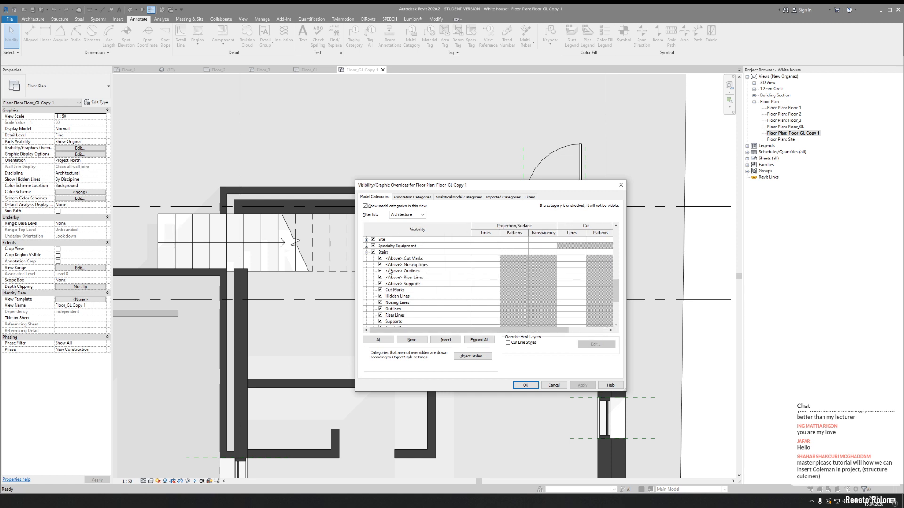
pyautogui.click(380, 284)
pyautogui.click(380, 277)
pyautogui.click(380, 271)
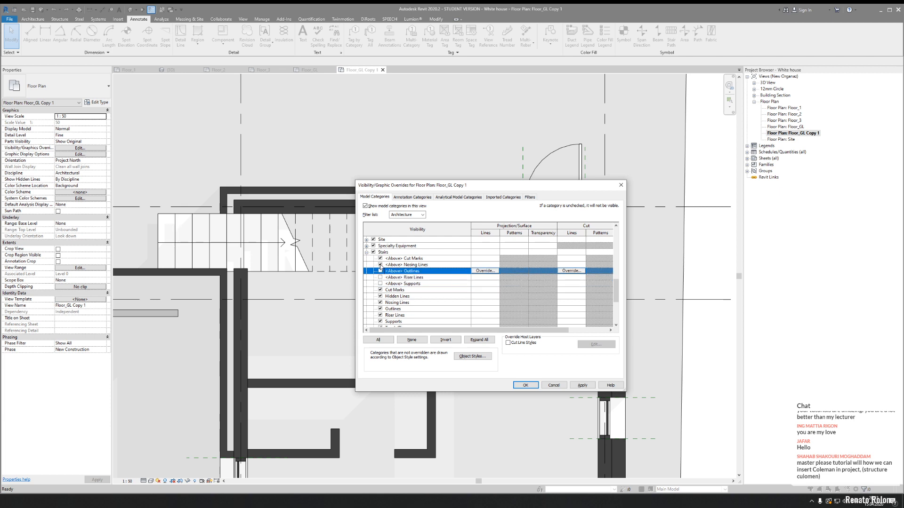
pyautogui.click(380, 265)
pyautogui.click(380, 259)
pyautogui.click(524, 385)
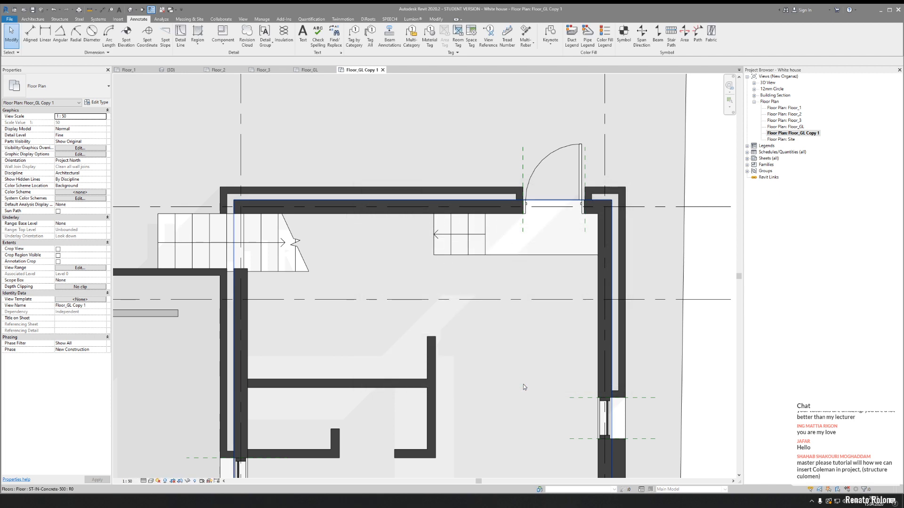
# - Move the building section line from the entrance stair between grids A and B to the main stair just below grid D
pyautogui.scroll(-3, 495, 293)
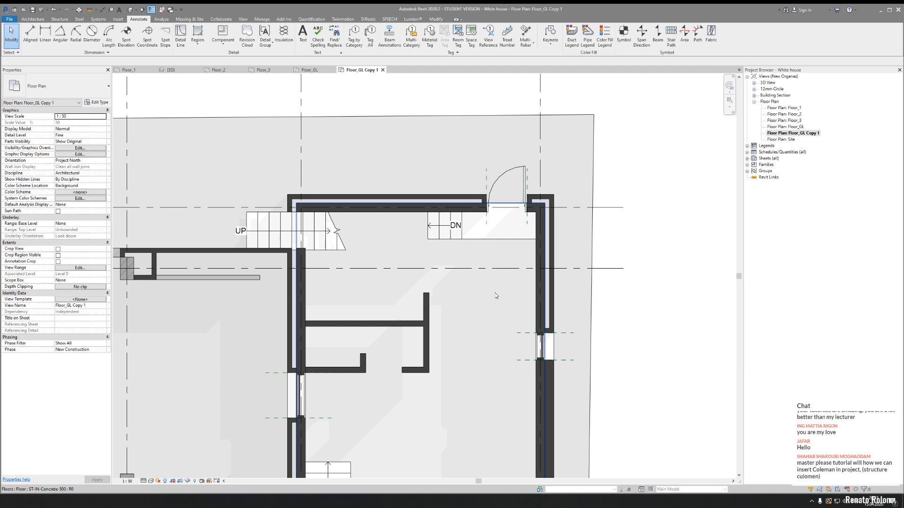
pyautogui.moveTo(516, 303); pyautogui.dragTo(464, 207, button='middle')
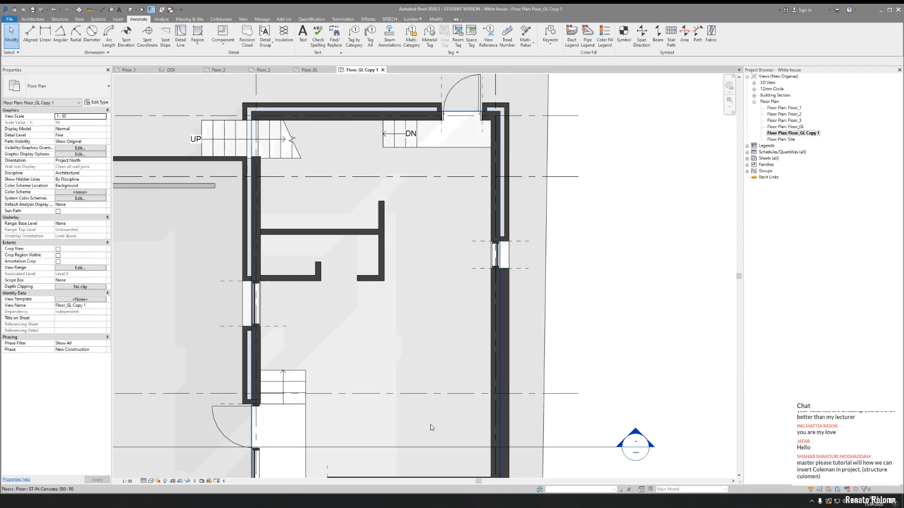
pyautogui.scroll(-4, 438, 338)
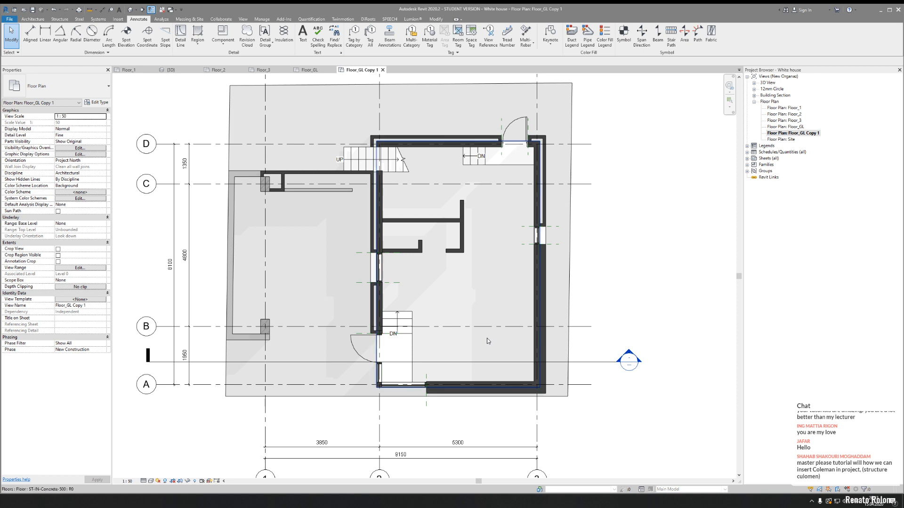
pyautogui.click(602, 363)
pyautogui.scroll(2, 352, 375)
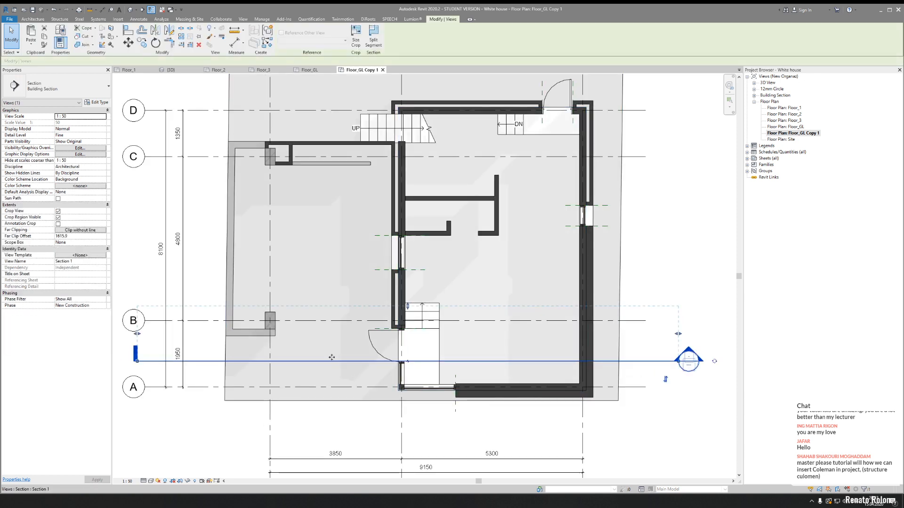
pyautogui.moveTo(329, 362); pyautogui.dragTo(333, 123)
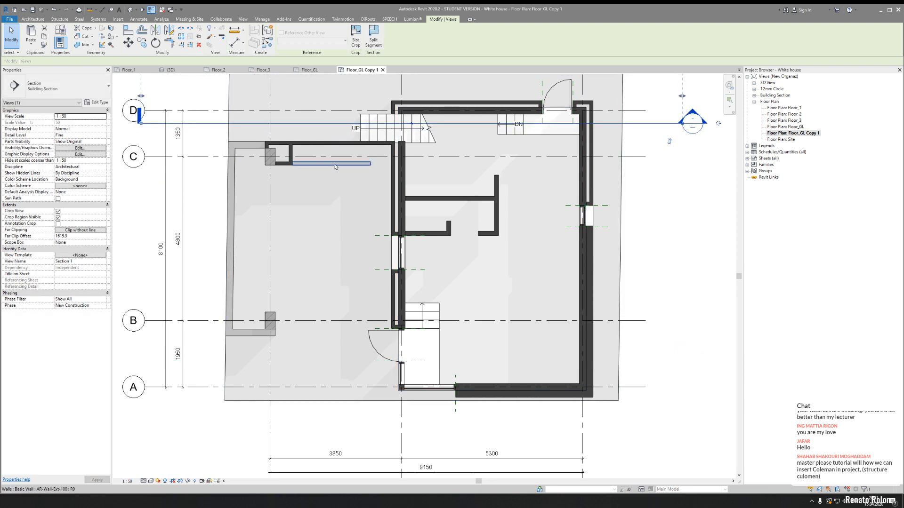
# - Flip the section's viewing direction and adjust its far clip offset to about 1697 mm
pyautogui.moveTo(334, 164); pyautogui.dragTo(332, 266, button='middle')
pyautogui.scroll(1, 333, 266)
pyautogui.scroll(-3, 514, 192)
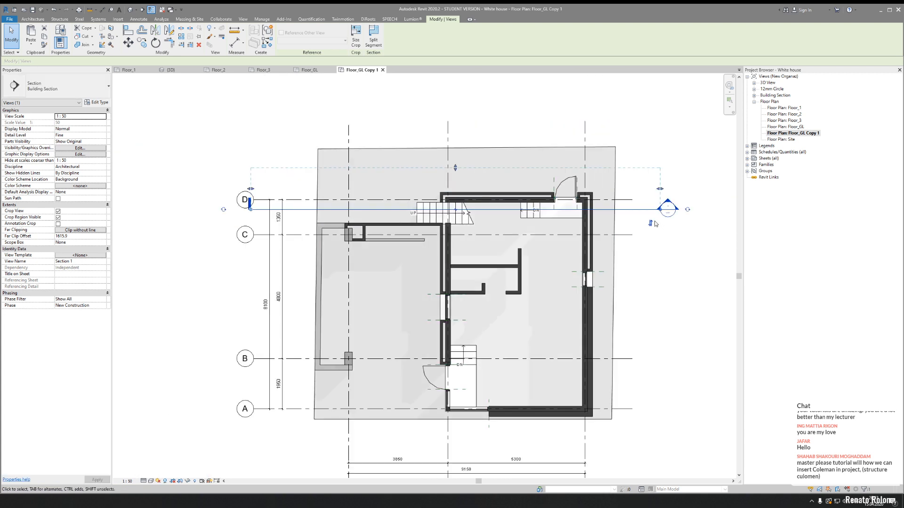
pyautogui.click(650, 223)
pyautogui.moveTo(454, 251); pyautogui.dragTo(455, 255)
pyautogui.scroll(4, 241, 219)
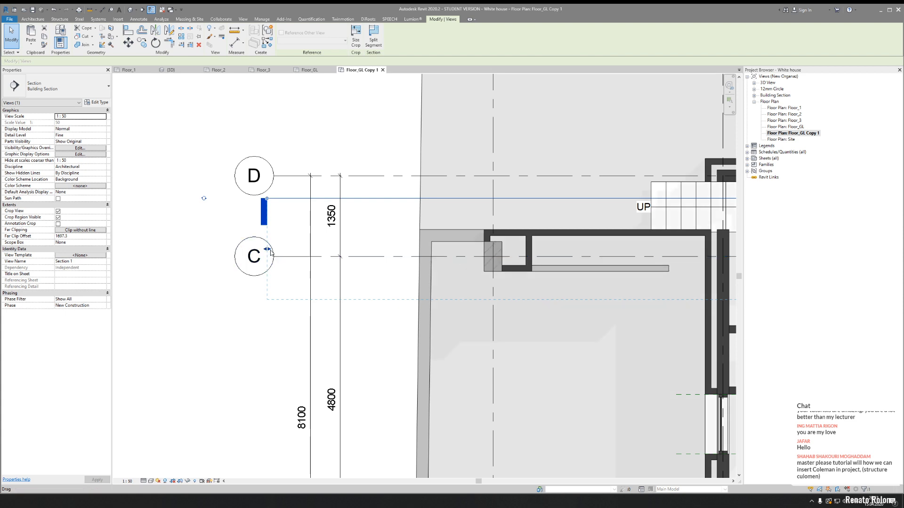
# - Narrow the building section's crop extents from both sides so they end close to the outer edges of the site slab
pyautogui.moveTo(267, 248); pyautogui.dragTo(402, 250)
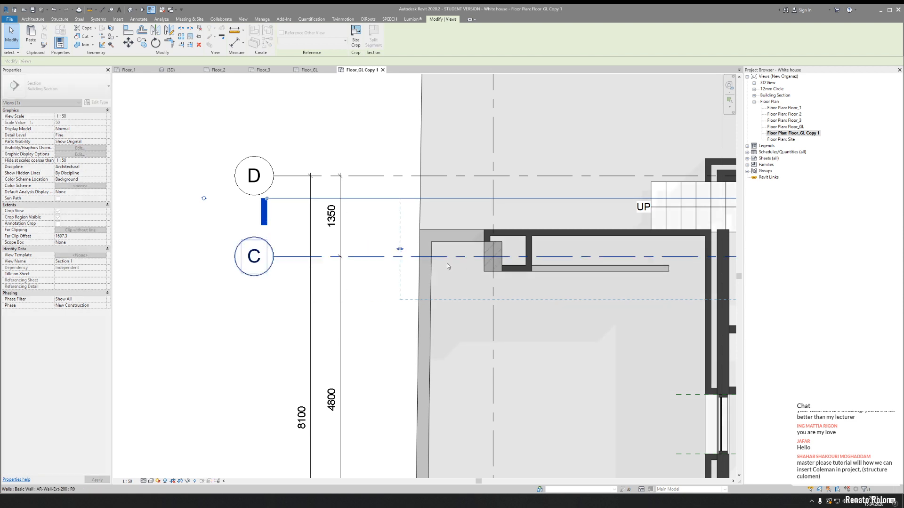
pyautogui.moveTo(530, 290); pyautogui.dragTo(173, 268, button='middle')
pyautogui.moveTo(466, 239); pyautogui.dragTo(216, 257, button='middle')
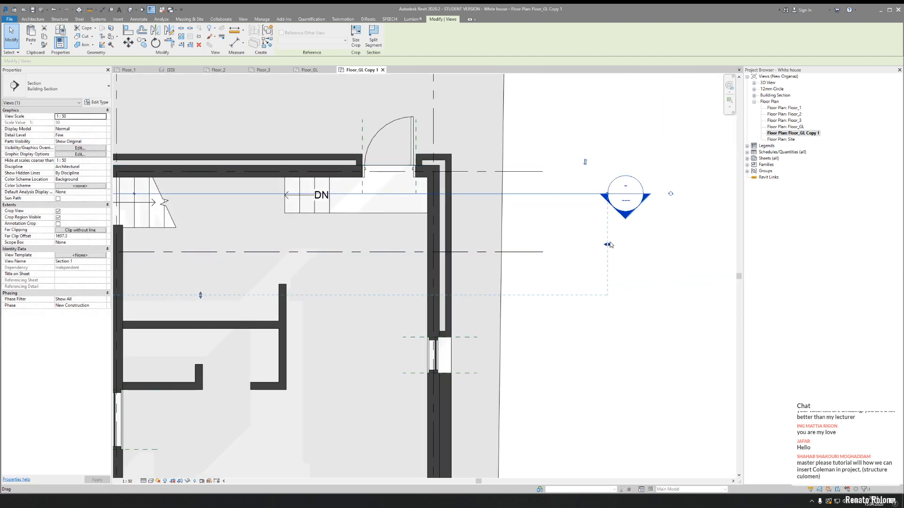
pyautogui.moveTo(607, 245); pyautogui.dragTo(515, 244)
pyautogui.click(606, 301)
pyautogui.scroll(-2, 607, 285)
pyautogui.moveTo(338, 232); pyautogui.dragTo(427, 218, button='middle')
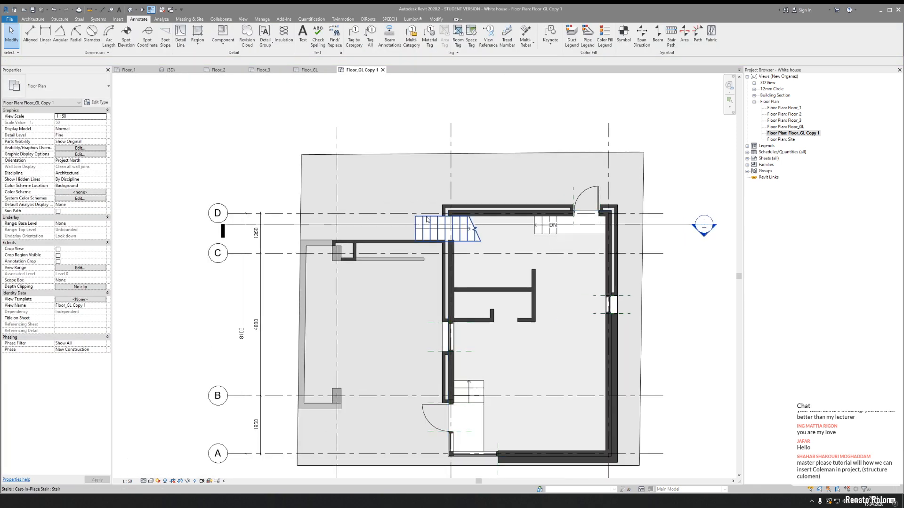
# - Shorten the section line's tail so it ends between the grid dimensions and the site slab near grid D
pyautogui.scroll(3, 269, 225)
pyautogui.click(210, 224)
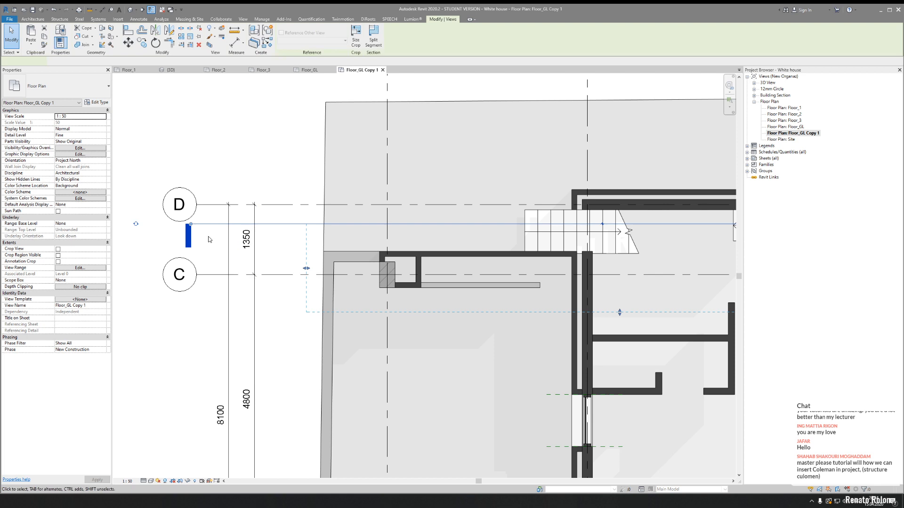
pyautogui.moveTo(209, 239); pyautogui.dragTo(255, 256, button='middle')
pyautogui.moveTo(237, 241); pyautogui.dragTo(330, 241)
pyautogui.scroll(-2, 331, 240)
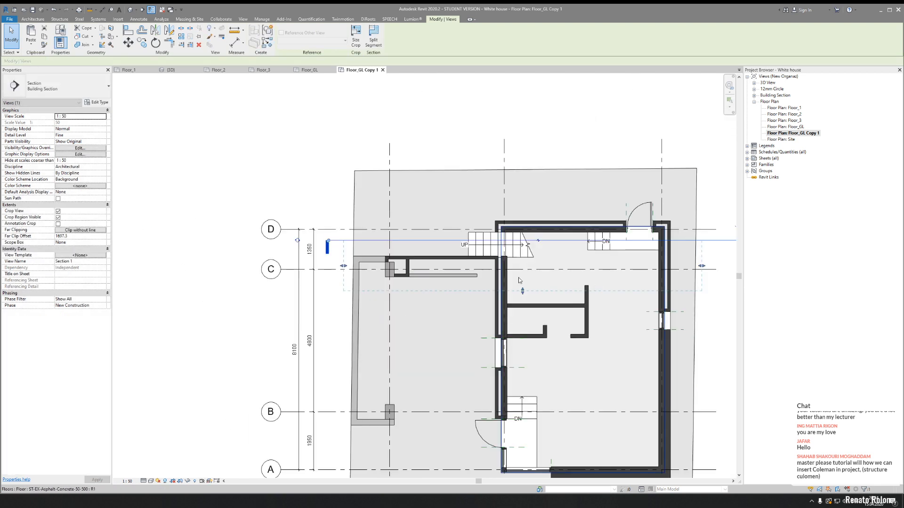
# - Shorten the head end of the section line so its marker sits just outside the site slab beyond grid 3
pyautogui.moveTo(518, 278); pyautogui.dragTo(272, 275, button='middle')
pyautogui.press('Escape')
pyautogui.scroll(2, 473, 238)
pyautogui.click(529, 241)
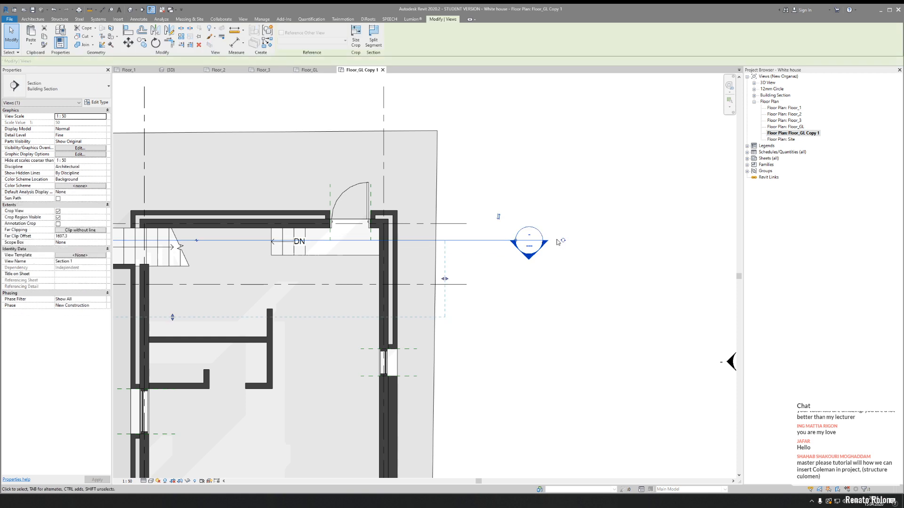
pyautogui.moveTo(516, 241); pyautogui.dragTo(479, 241)
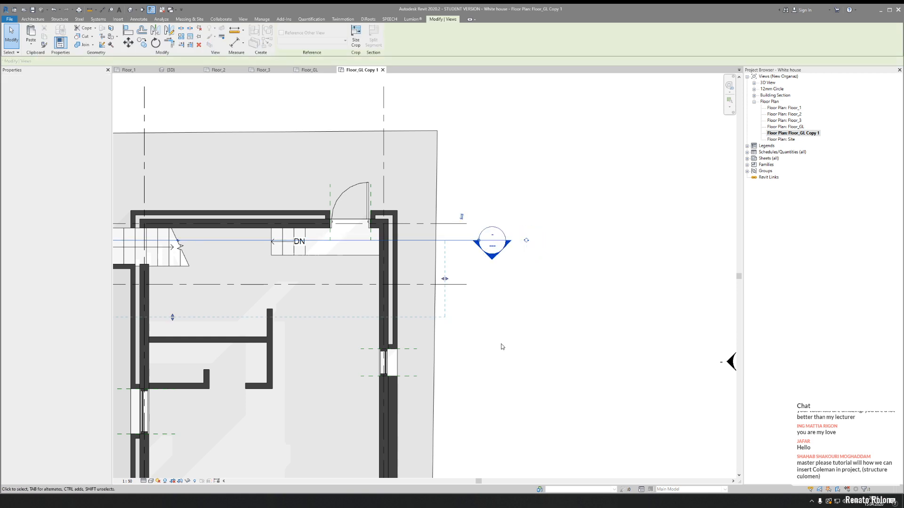
pyautogui.click(501, 344)
pyautogui.scroll(-2, 539, 295)
pyautogui.scroll(4, 444, 220)
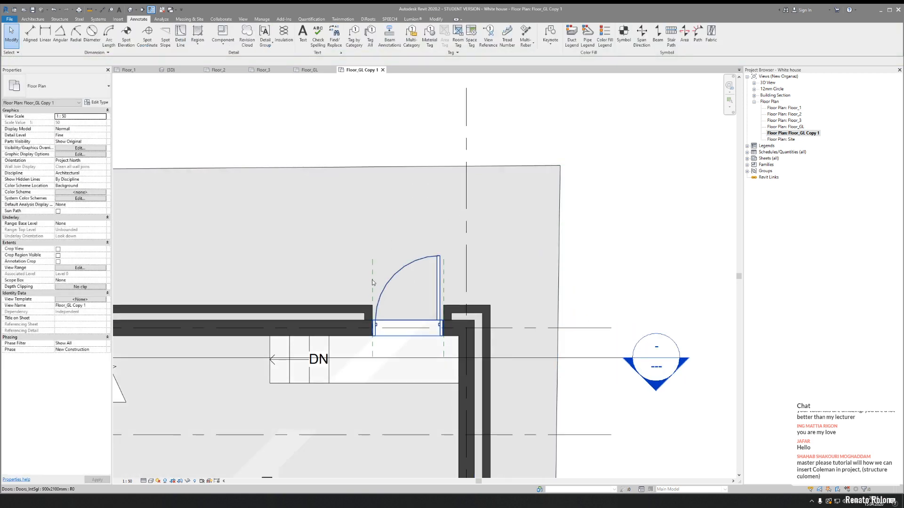
# - Inspect the dashed line beside the door near grids D and 3 to identify its element category
pyautogui.click(372, 281)
pyautogui.press('Escape')
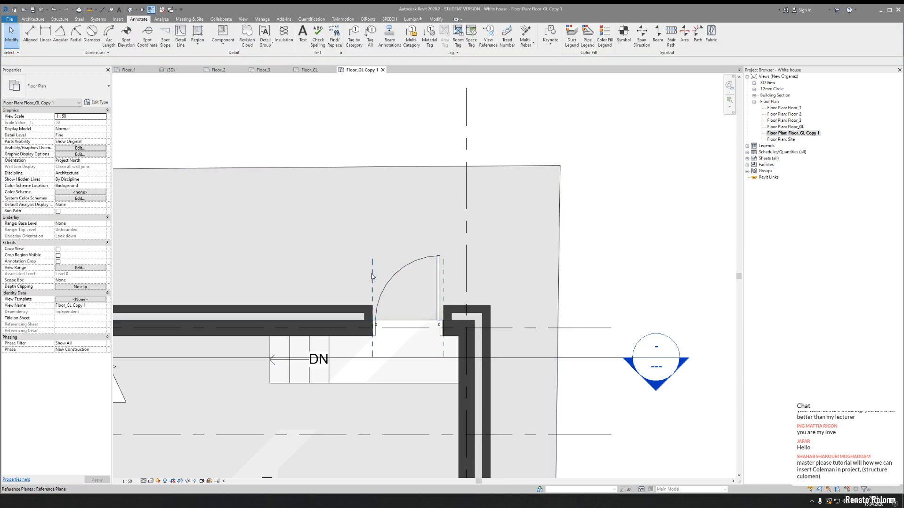
pyautogui.click(371, 276)
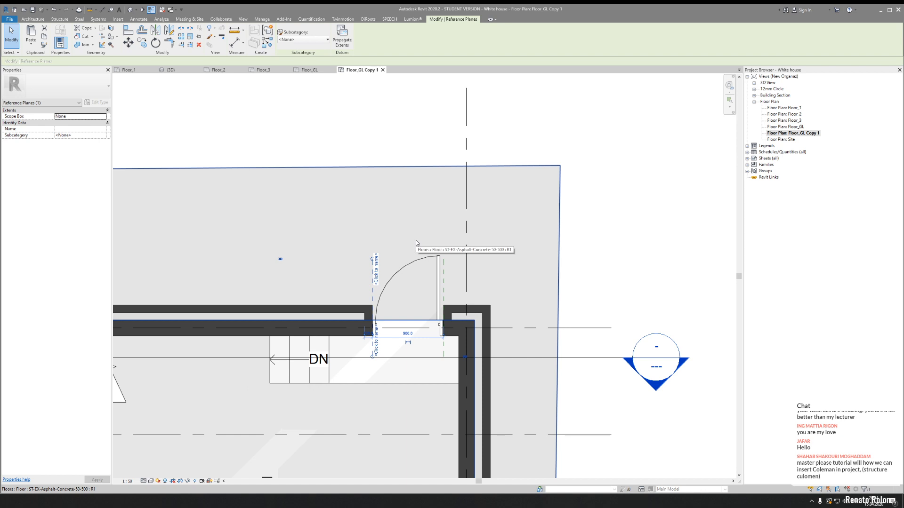
pyautogui.press('Escape')
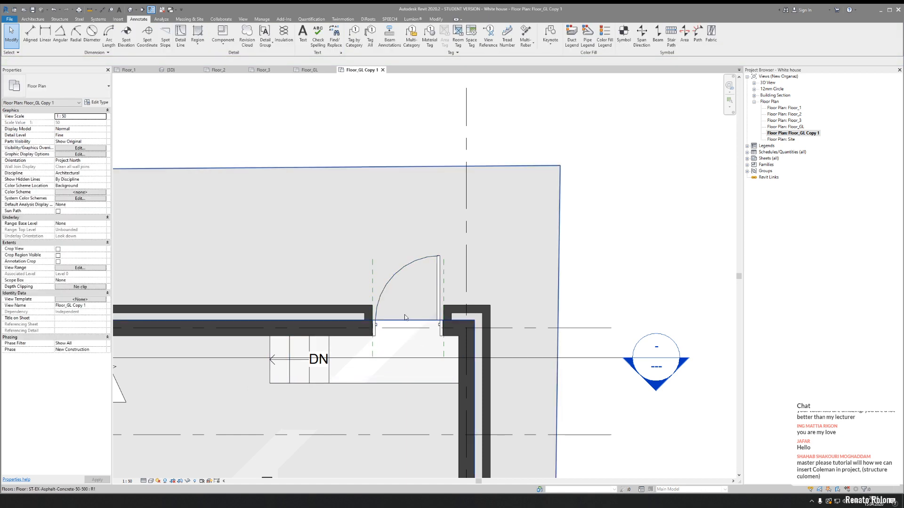
pyautogui.click(372, 270)
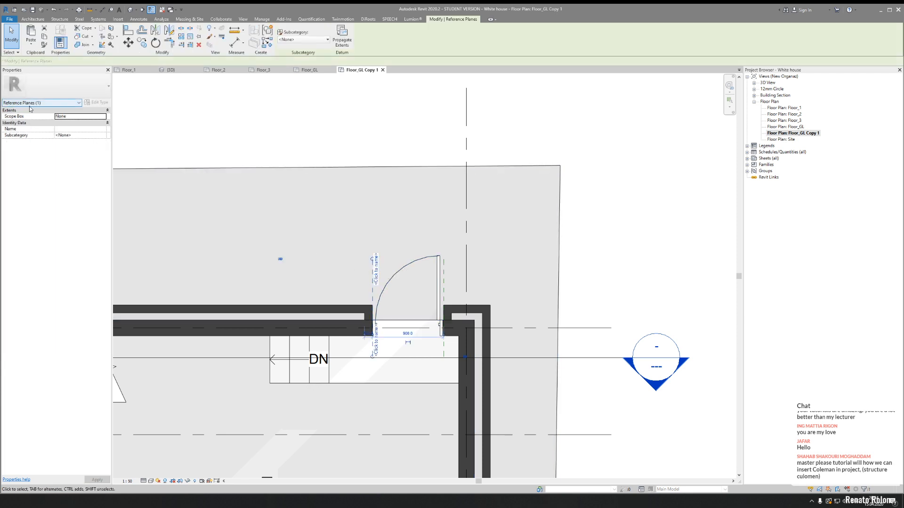
pyautogui.press('Escape')
# - Search the view's model category visibility overrides, including the Lines subcategories, for the category controlling the dashed lines
pyautogui.press('v')
pyautogui.press('g')
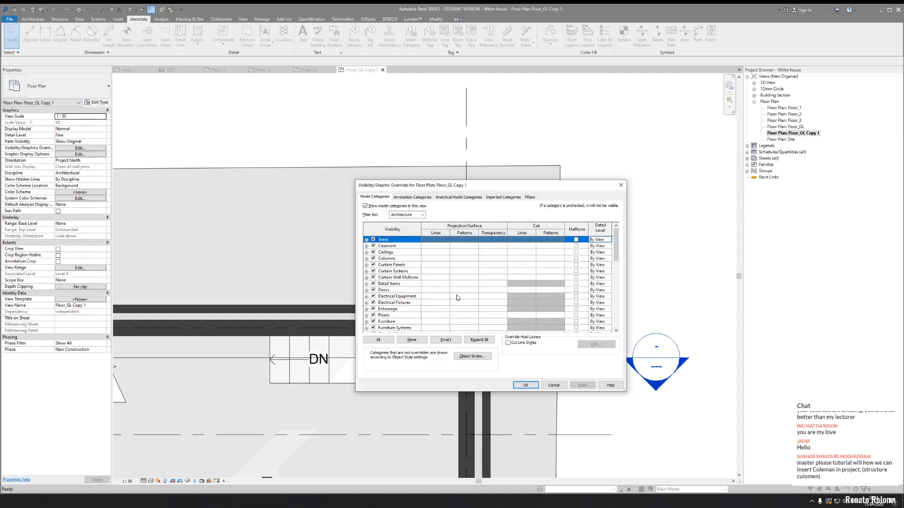
pyautogui.scroll(-5, 452, 274)
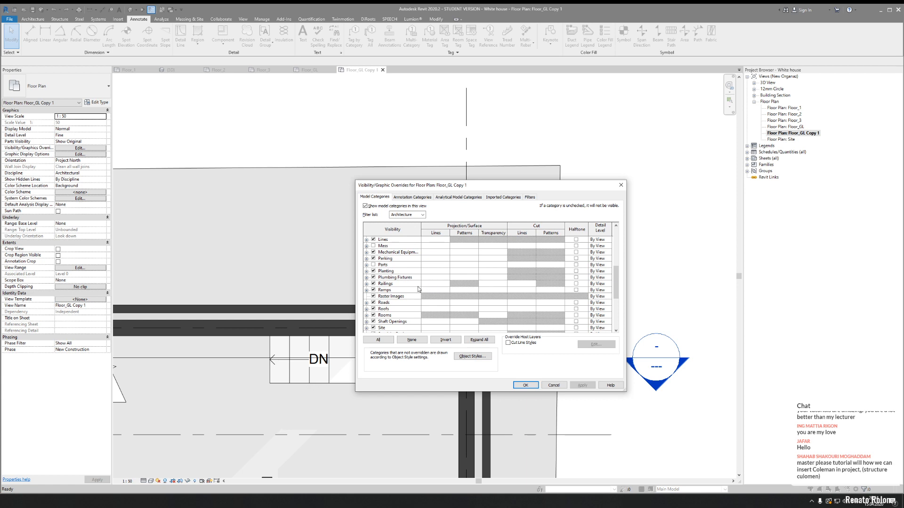
pyautogui.scroll(4, 416, 288)
pyautogui.scroll(-2, 415, 289)
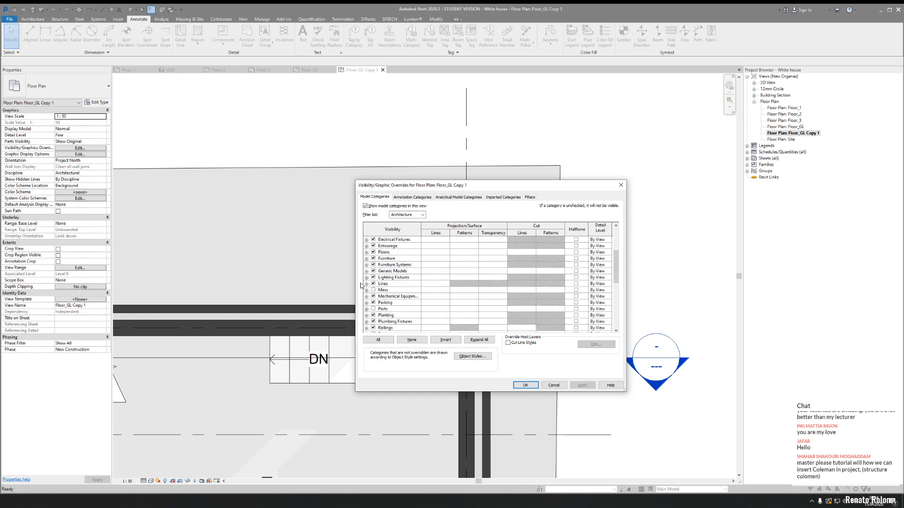
pyautogui.click(365, 285)
pyautogui.click(366, 284)
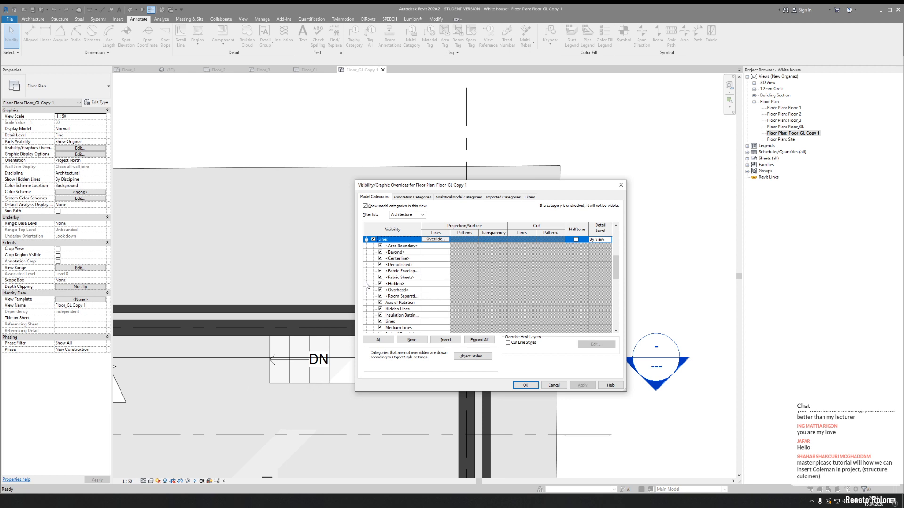
pyautogui.scroll(-2, 414, 256)
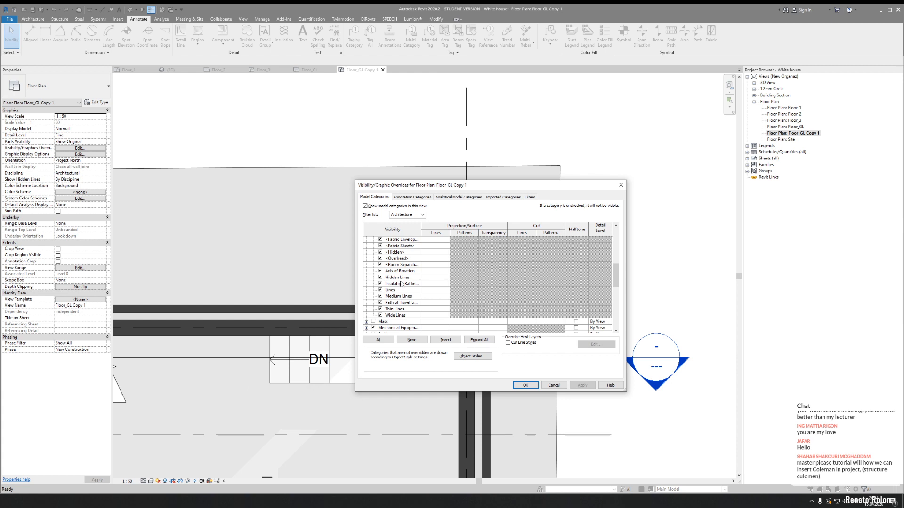
pyautogui.scroll(2, 401, 284)
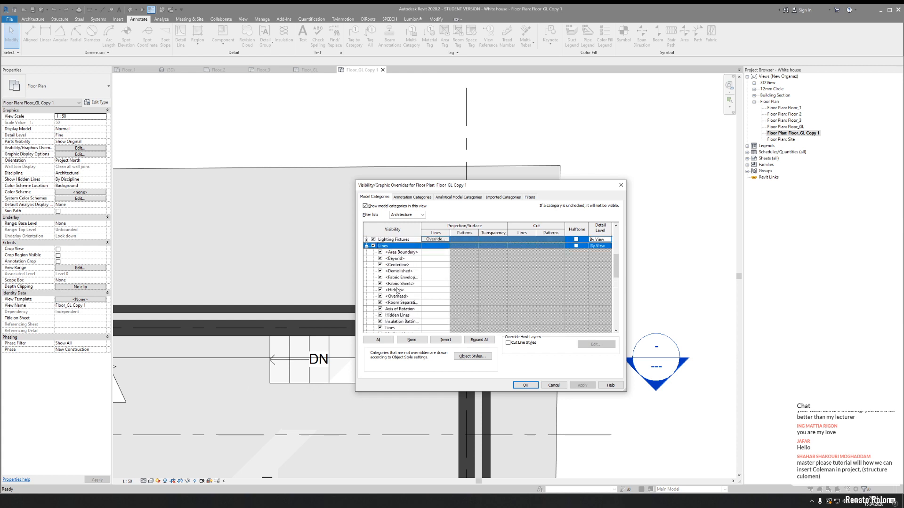
pyautogui.scroll(-3, 396, 262)
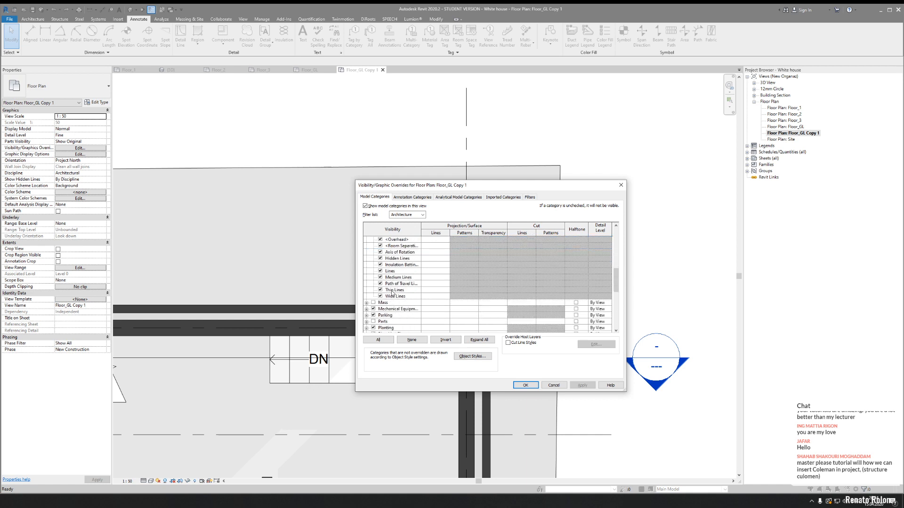
pyautogui.scroll(2, 399, 283)
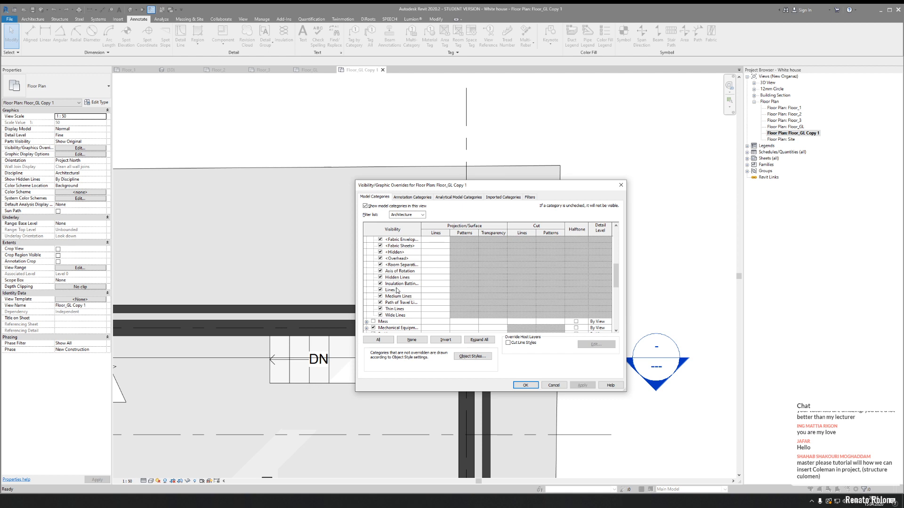
pyautogui.scroll(-4, 403, 266)
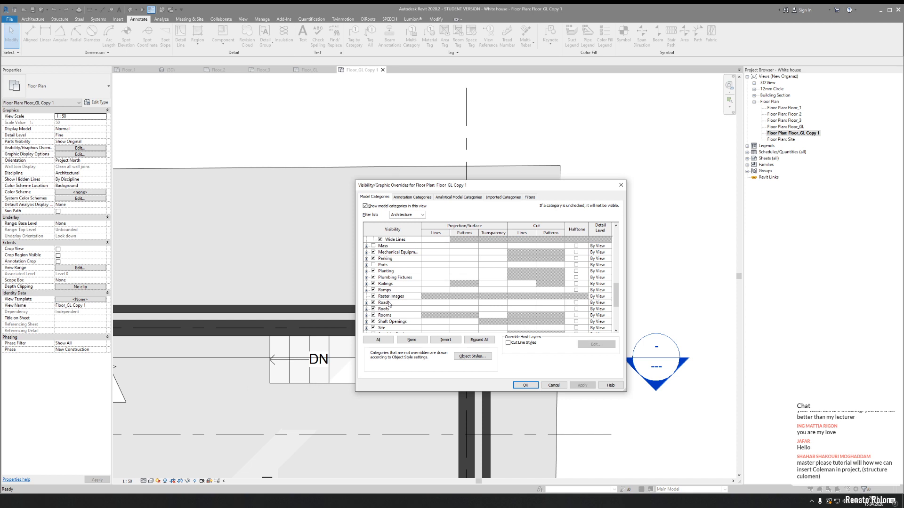
pyautogui.click(413, 198)
pyautogui.click(376, 197)
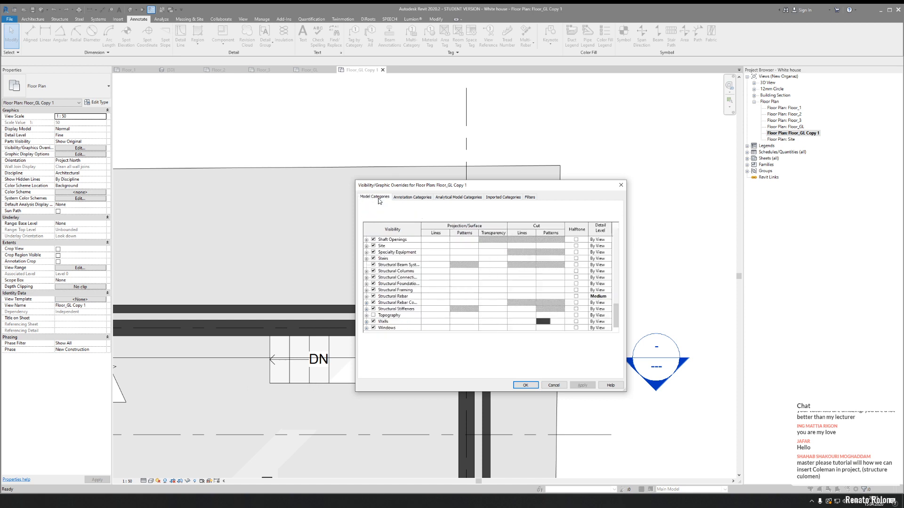
pyautogui.scroll(-3, 401, 278)
pyautogui.scroll(5, 401, 278)
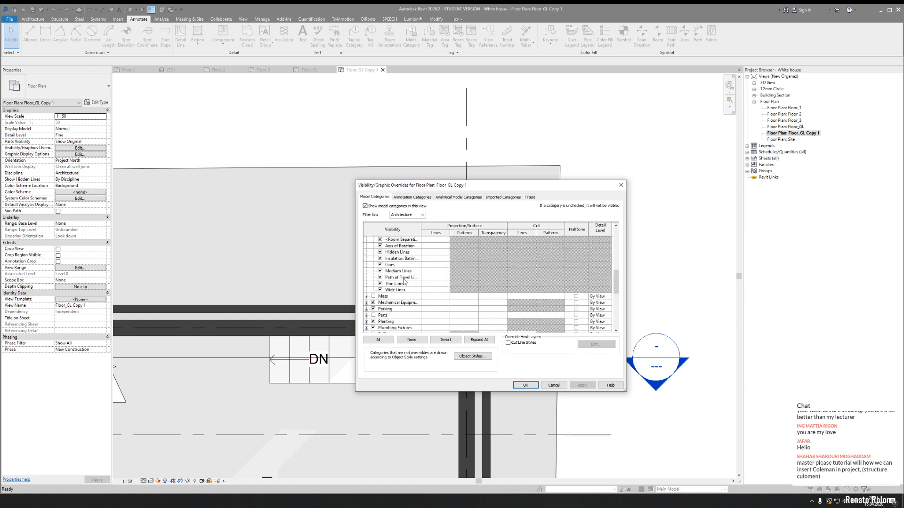
pyautogui.scroll(-2, 400, 284)
pyautogui.scroll(-1, 401, 284)
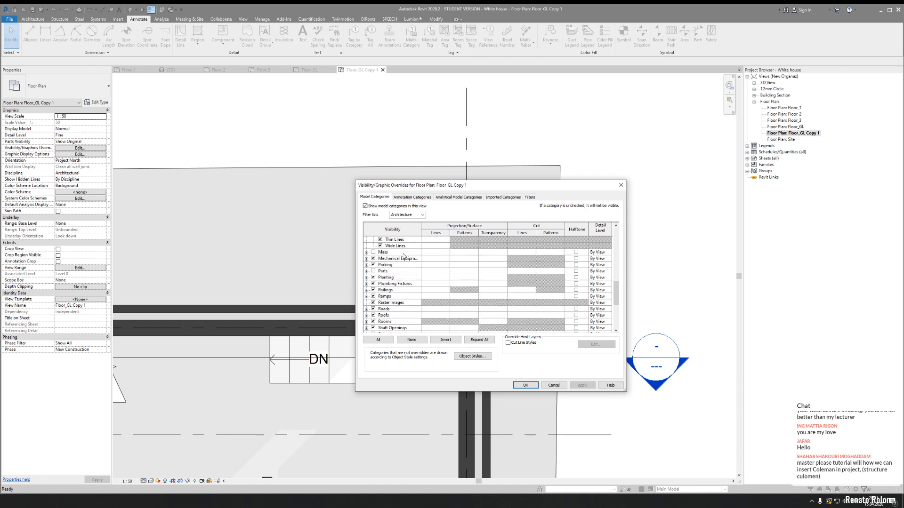
# - Hide the Reference Lines and Reference Planes annotation categories in the view's visibility/graphic overrides
pyautogui.click(412, 197)
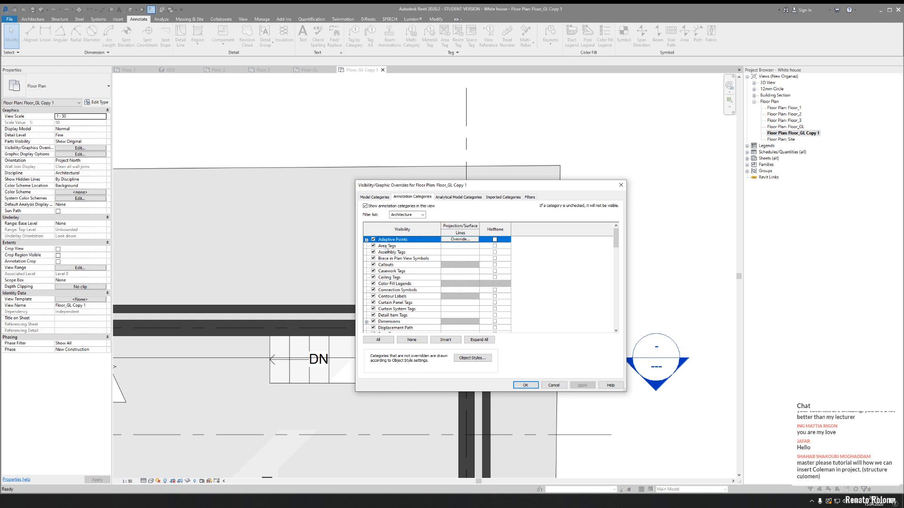
pyautogui.scroll(-2, 384, 286)
pyautogui.scroll(2, 385, 283)
pyautogui.scroll(-4, 385, 280)
pyautogui.scroll(-7, 384, 278)
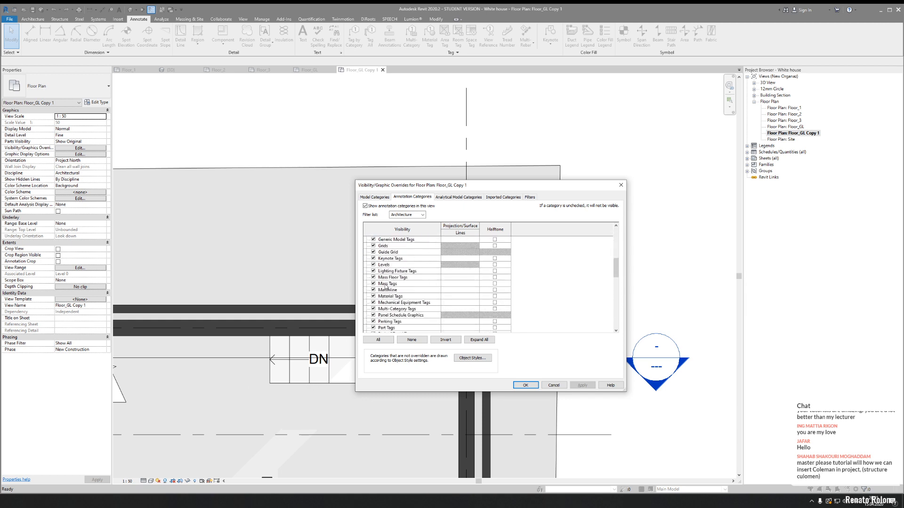
pyautogui.scroll(-1, 389, 291)
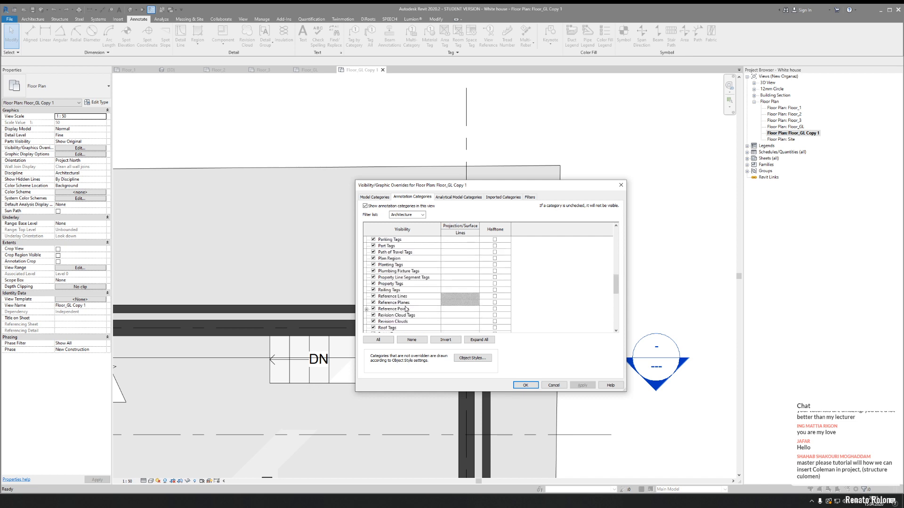
pyautogui.click(374, 297)
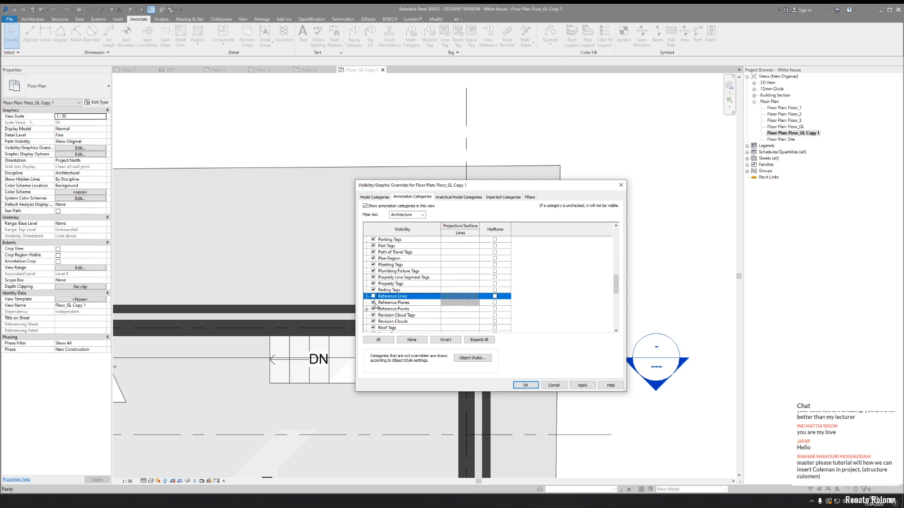
pyautogui.click(374, 304)
pyautogui.click(526, 385)
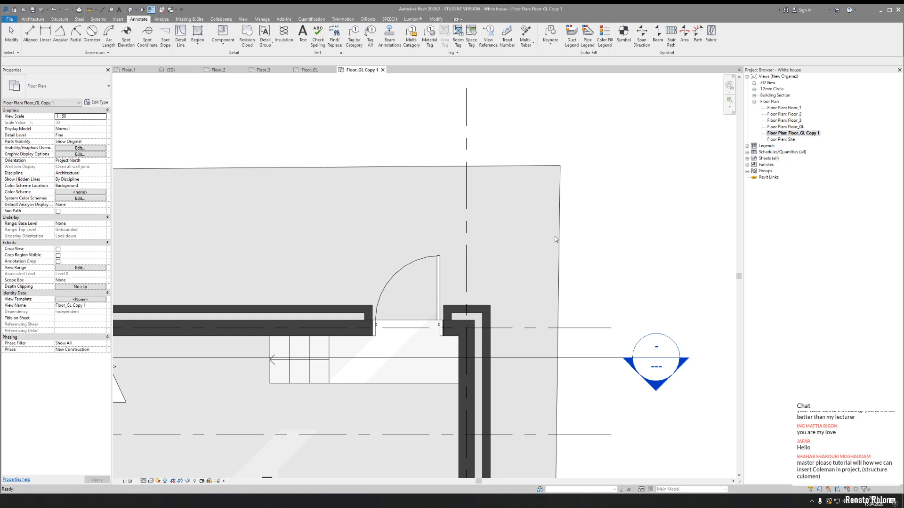
# - Tag the ground floor exterior glazing curtain wall on grid 2 between grids B and C with a leader tag
pyautogui.scroll(-3, 491, 264)
pyautogui.scroll(-3, 494, 228)
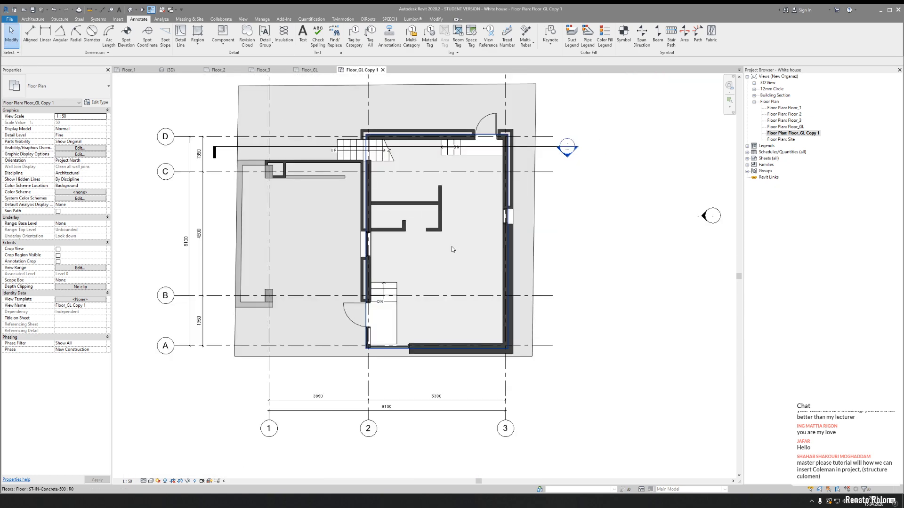
pyautogui.scroll(4, 490, 302)
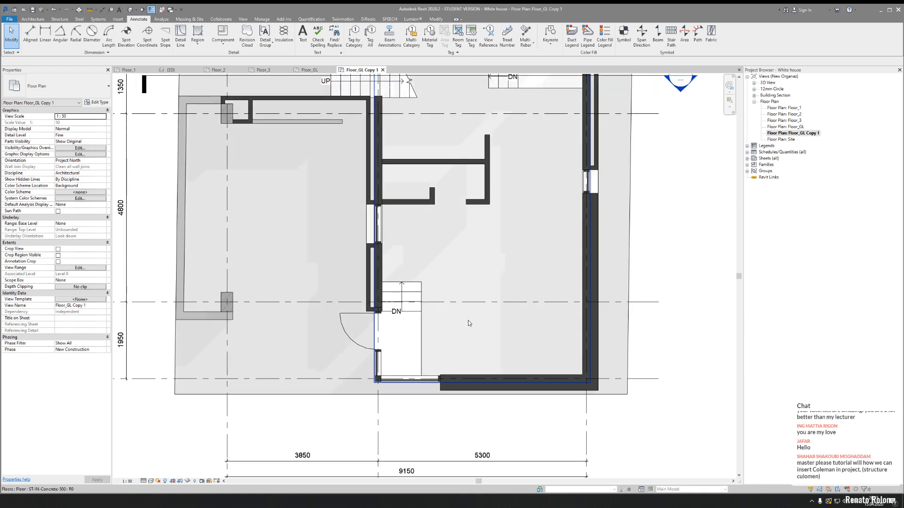
pyautogui.scroll(3, 408, 289)
pyautogui.press('t')
pyautogui.press('g')
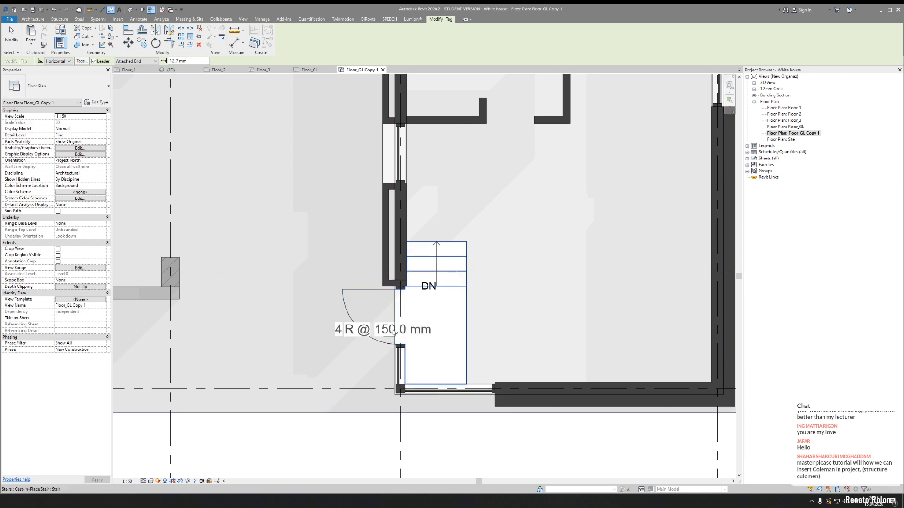
pyautogui.moveTo(256, 297); pyautogui.dragTo(358, 350, button='middle')
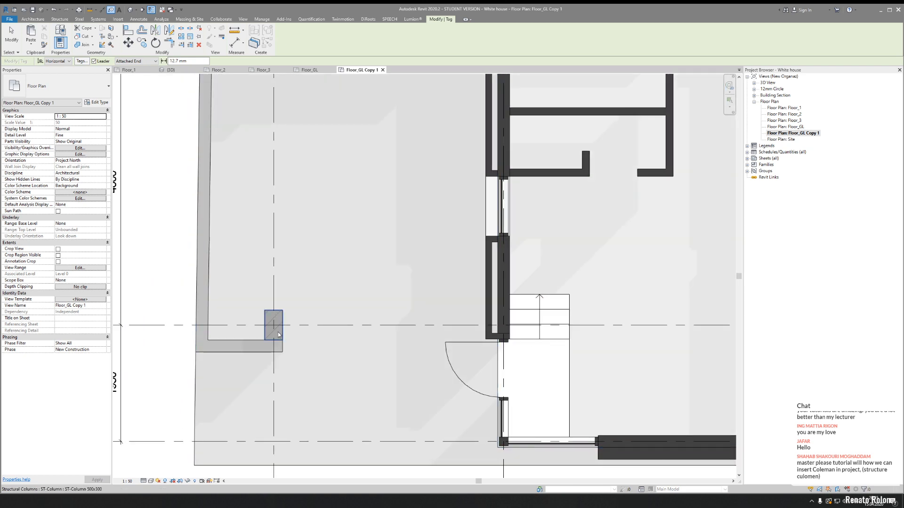
pyautogui.moveTo(386, 283); pyautogui.dragTo(351, 353, button='middle')
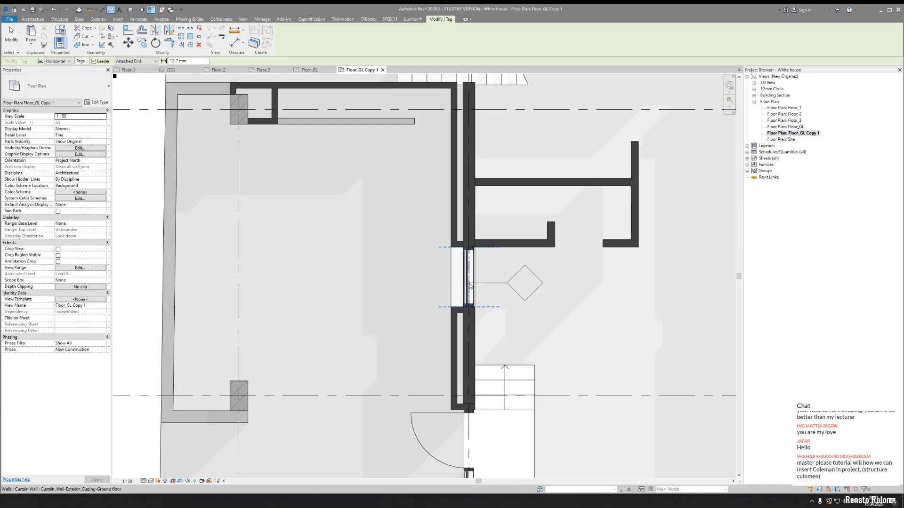
pyautogui.click(466, 284)
pyautogui.press('Escape')
pyautogui.scroll(2, 502, 293)
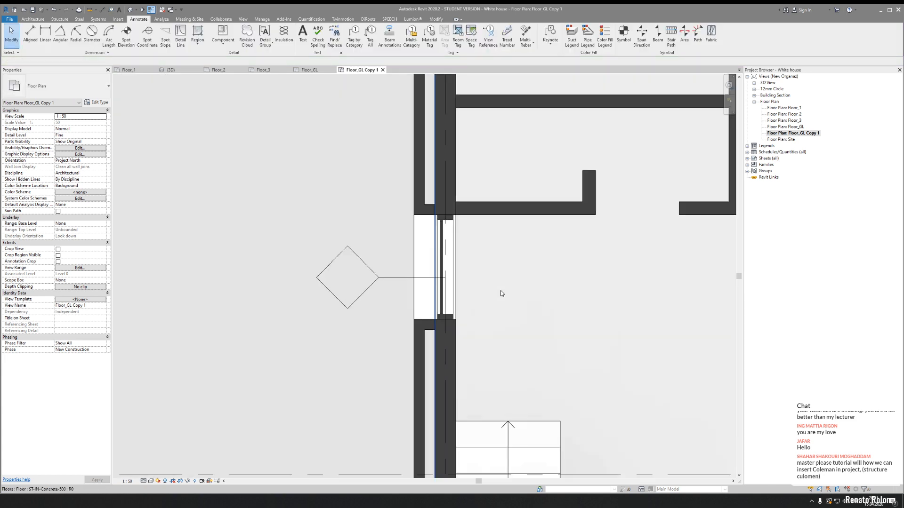
# - Check the exterior glazing curtain wall on grid 2 between grids B and C, and delete its wall tag
pyautogui.scroll(2, 501, 294)
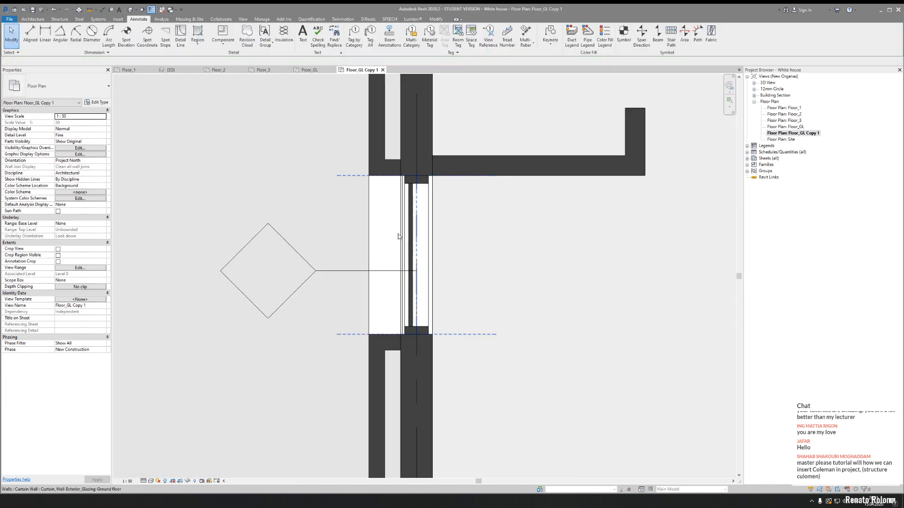
pyautogui.click(352, 271)
pyautogui.press('Escape')
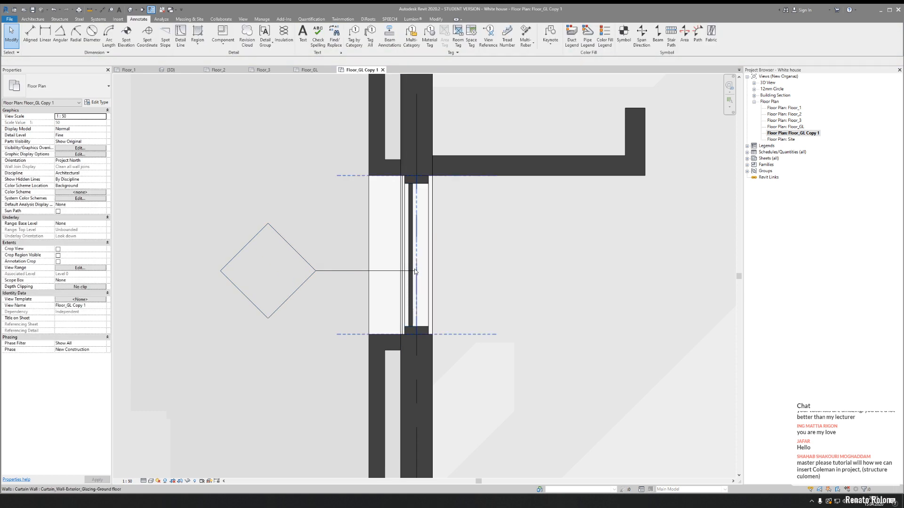
pyautogui.click(414, 271)
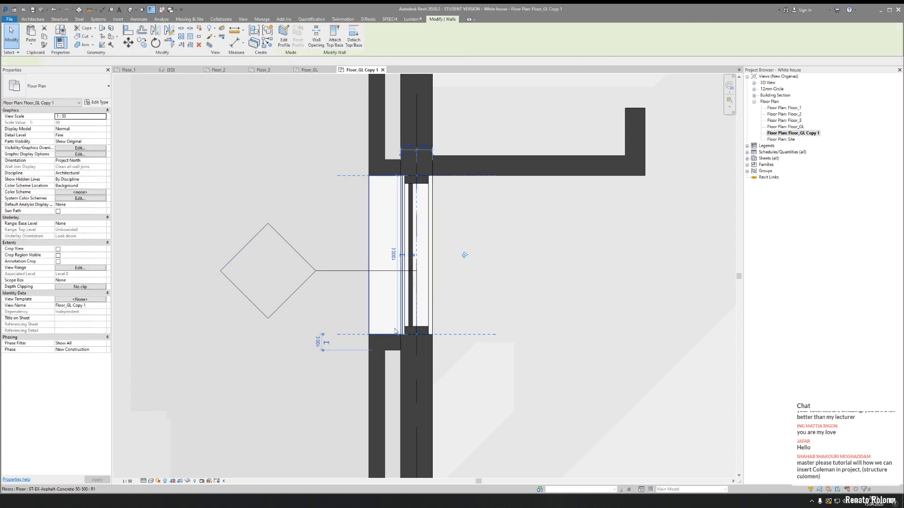
pyautogui.moveTo(442, 243); pyautogui.dragTo(480, 259, button='middle')
pyautogui.press('Escape')
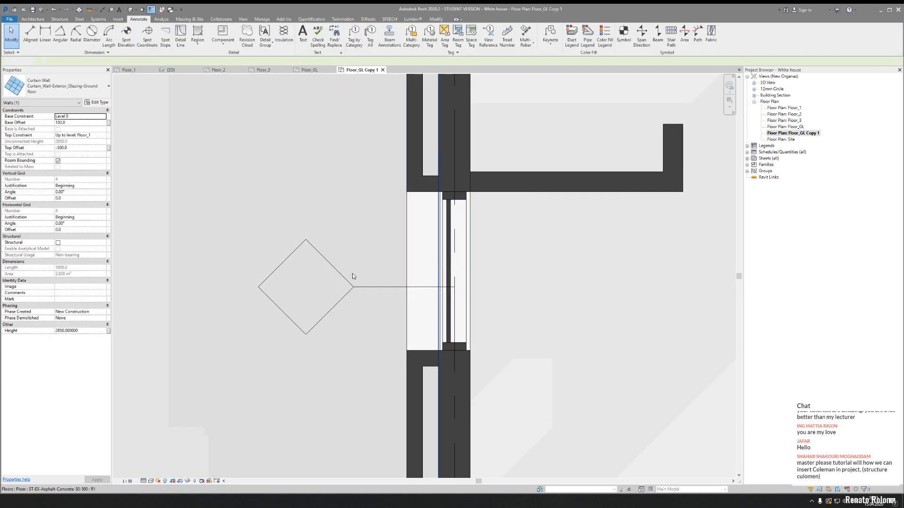
pyautogui.click(351, 287)
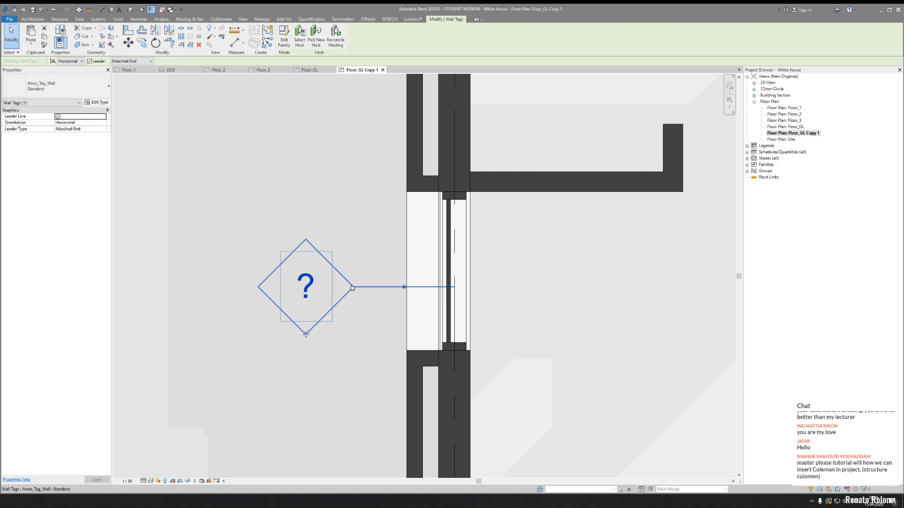
pyautogui.press('Delete')
# - Place an aligned dimension string below the interior partitions, from the grid 2 wall's inner face across the opening and partition to the grid 3 wall
pyautogui.scroll(-6, 351, 287)
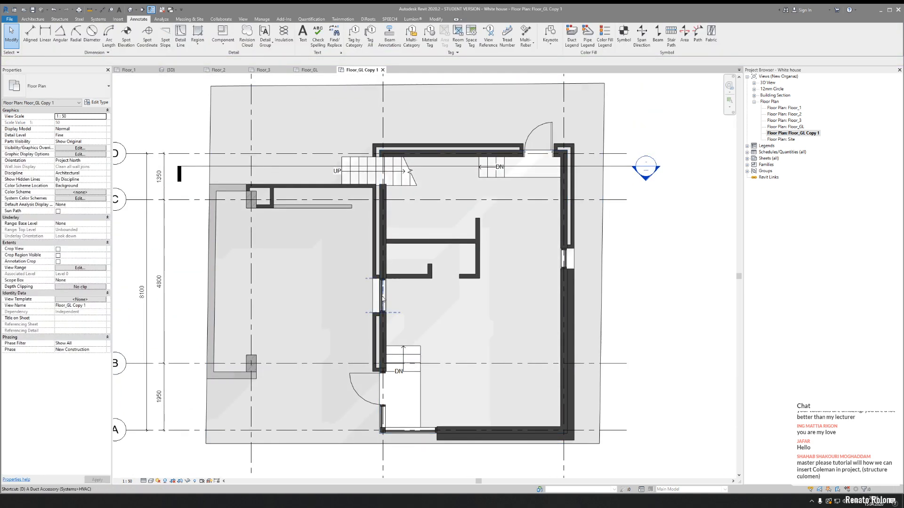
pyautogui.press('i')
pyautogui.scroll(6, 395, 306)
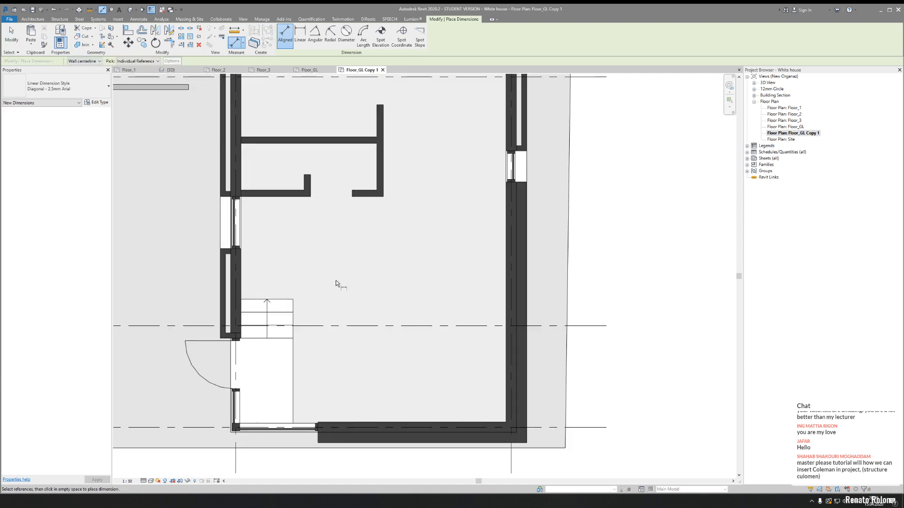
pyautogui.scroll(2, 193, 317)
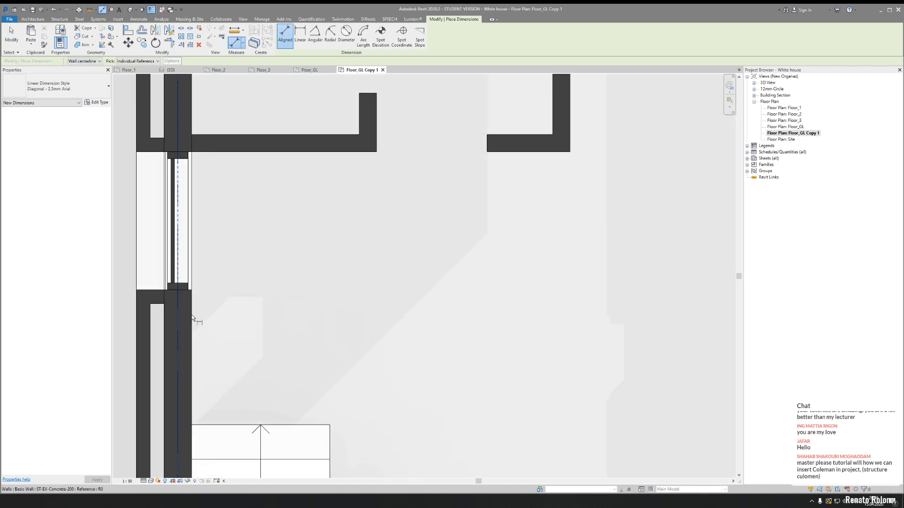
pyautogui.click(192, 318)
pyautogui.moveTo(234, 289); pyautogui.dragTo(239, 328, button='middle')
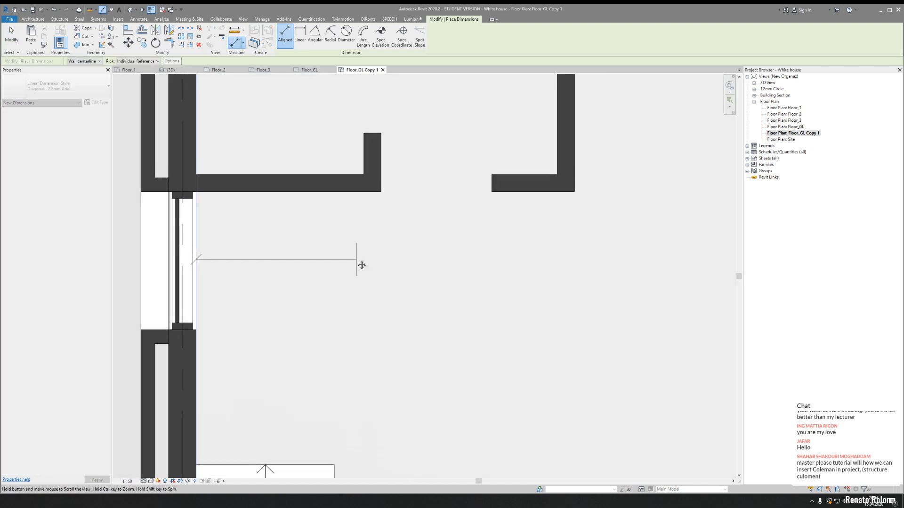
pyautogui.click(380, 187)
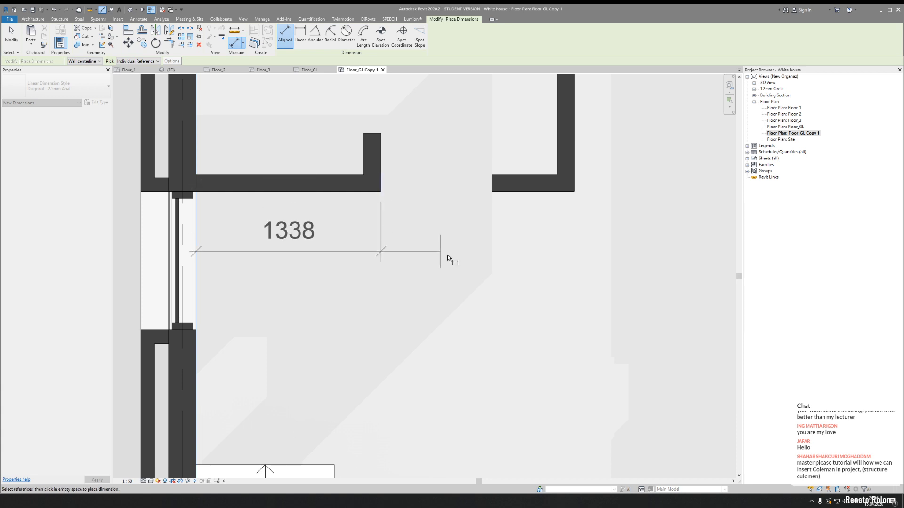
pyautogui.click(492, 190)
pyautogui.click(573, 187)
pyautogui.scroll(-2, 517, 240)
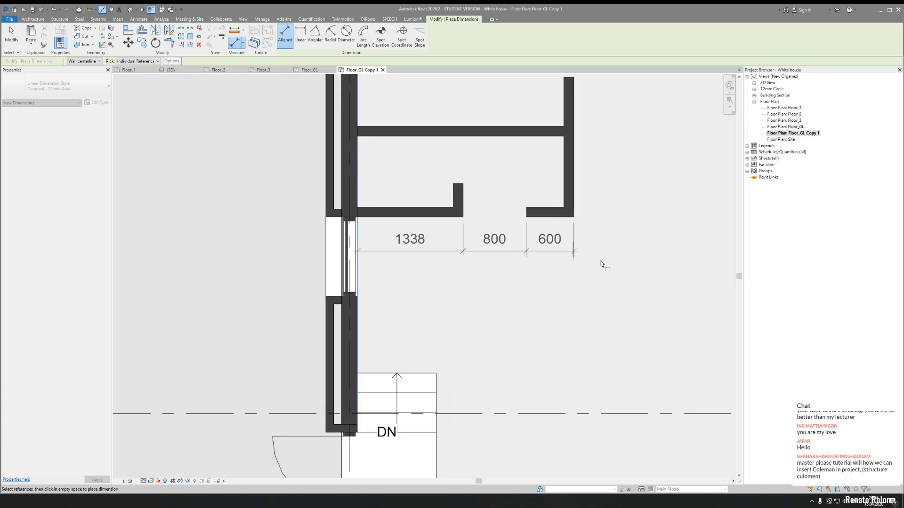
pyautogui.moveTo(653, 275); pyautogui.dragTo(468, 267, button='middle')
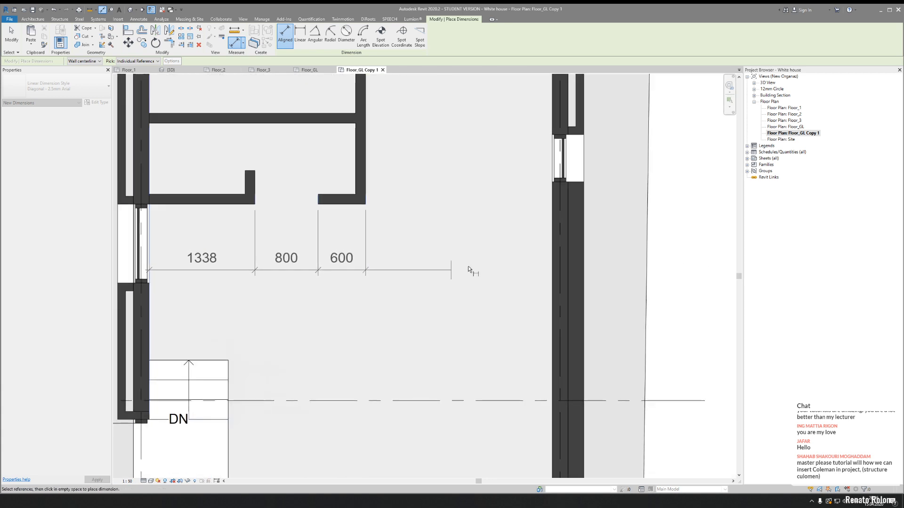
pyautogui.click(546, 263)
pyautogui.click(546, 263)
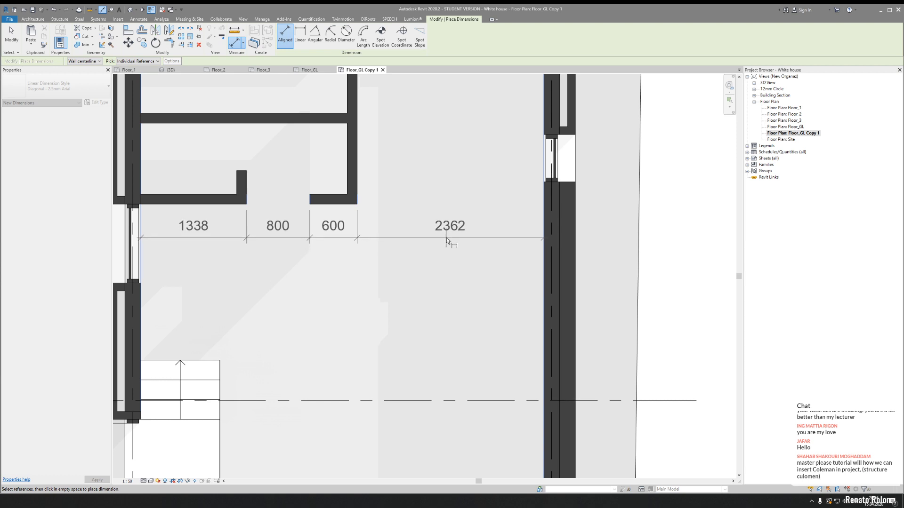
pyautogui.click(447, 237)
# - Dimension the width of the entrance stair near grids D and 3, placing the dimension beside its lowest tread
pyautogui.scroll(-3, 449, 237)
pyautogui.scroll(-3, 450, 235)
pyautogui.scroll(6, 464, 283)
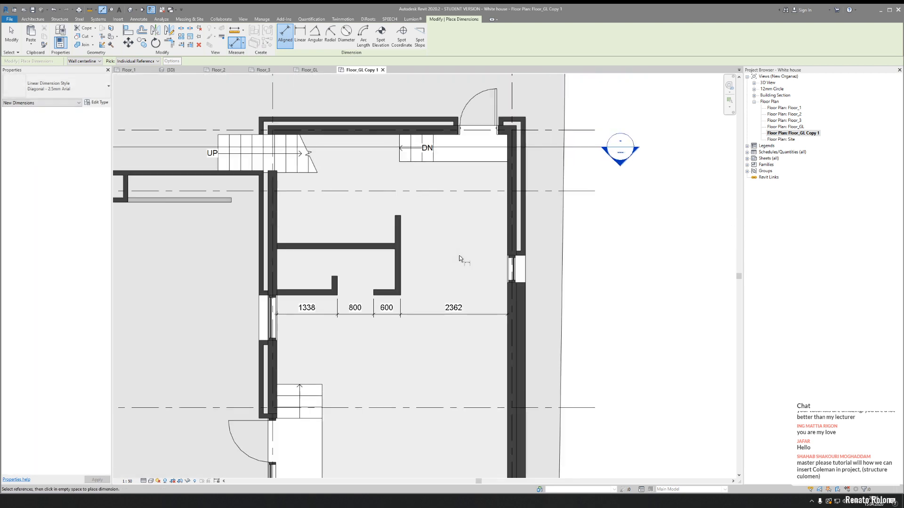
pyautogui.scroll(2, 428, 221)
pyautogui.scroll(-3, 433, 246)
pyautogui.scroll(4, 410, 141)
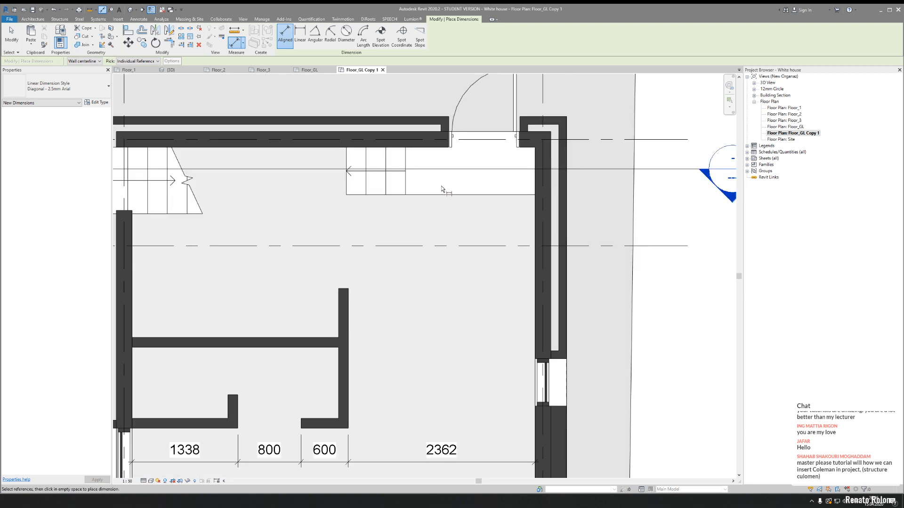
pyautogui.click(410, 142)
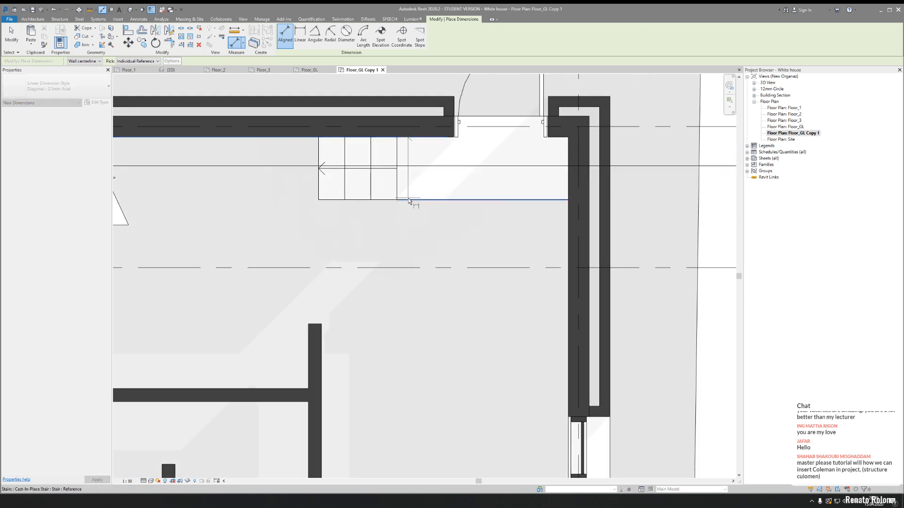
pyautogui.click(324, 199)
pyautogui.click(296, 203)
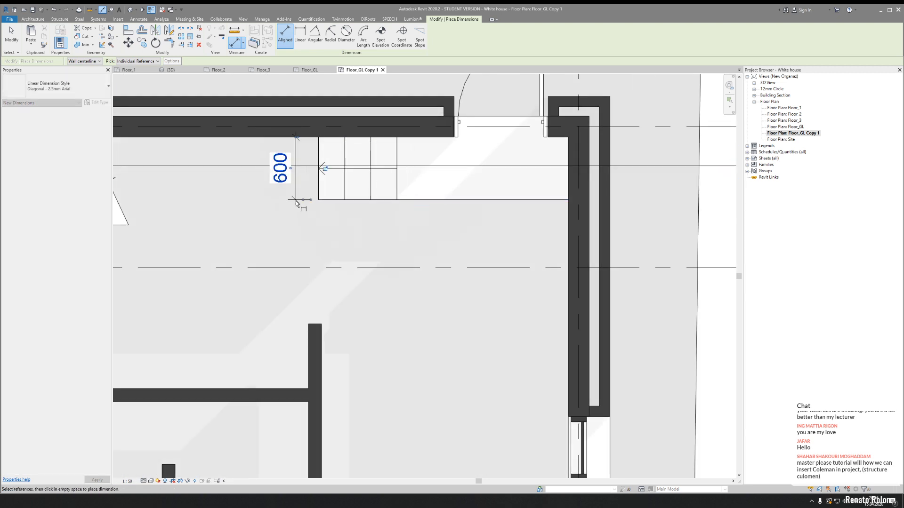
# - Dimension the distance from the grid 2 wall's inner face to the outer face of the vertical partition, above the partitions
pyautogui.scroll(-2, 327, 253)
pyautogui.moveTo(327, 253); pyautogui.dragTo(403, 194, button='middle')
pyautogui.scroll(2, 304, 263)
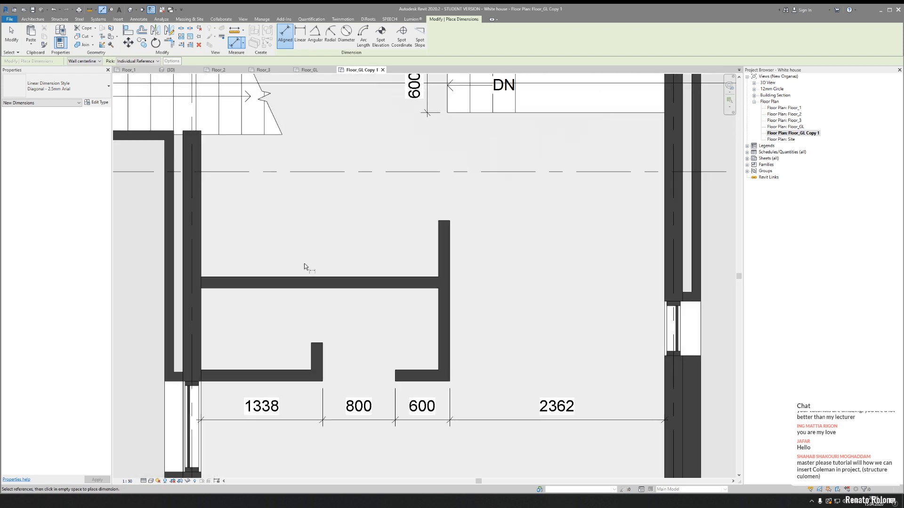
pyautogui.click(452, 241)
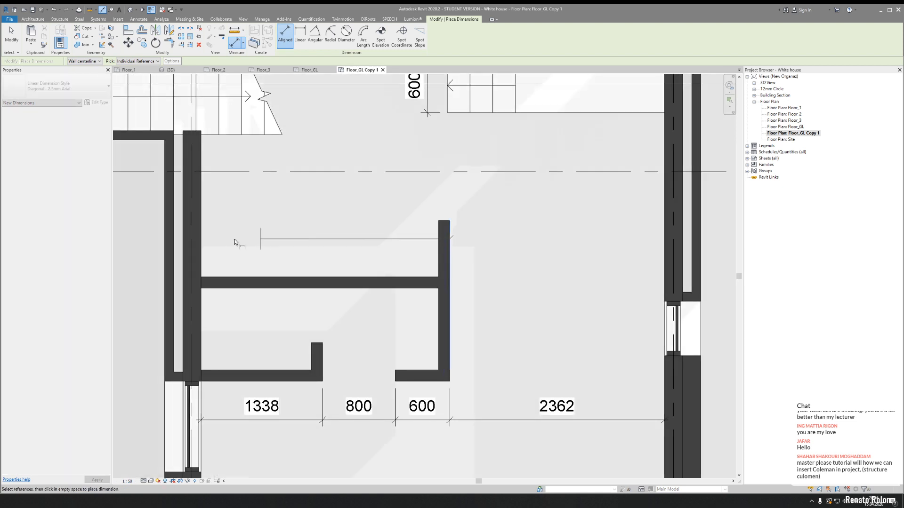
pyautogui.click(202, 243)
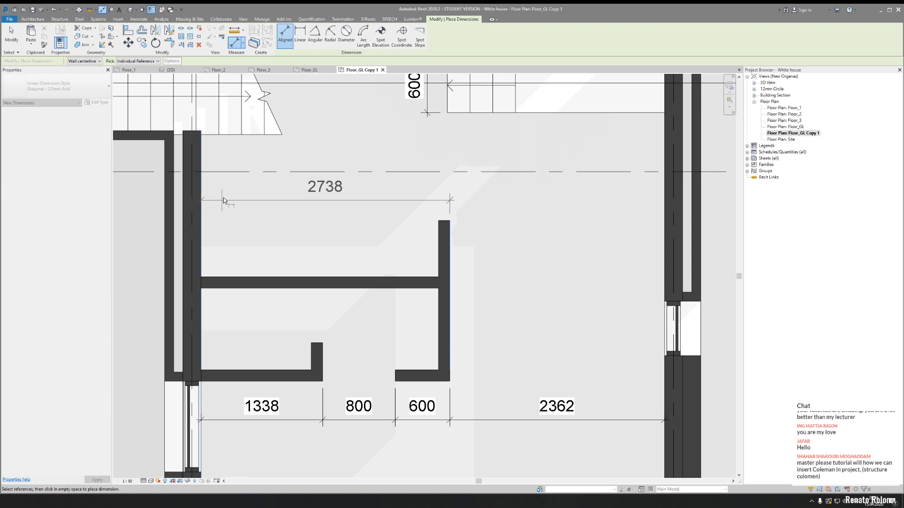
pyautogui.click(279, 202)
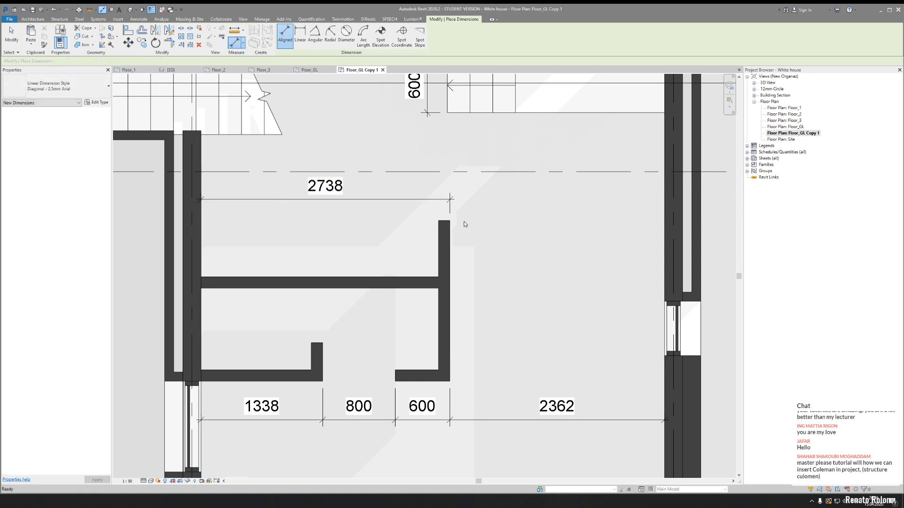
pyautogui.press('Escape')
pyautogui.press('Escape')
# - Move the vertical partition by setting its distance from the grid 2 wall's inner face to 2750 mm
pyautogui.scroll(-2, 337, 229)
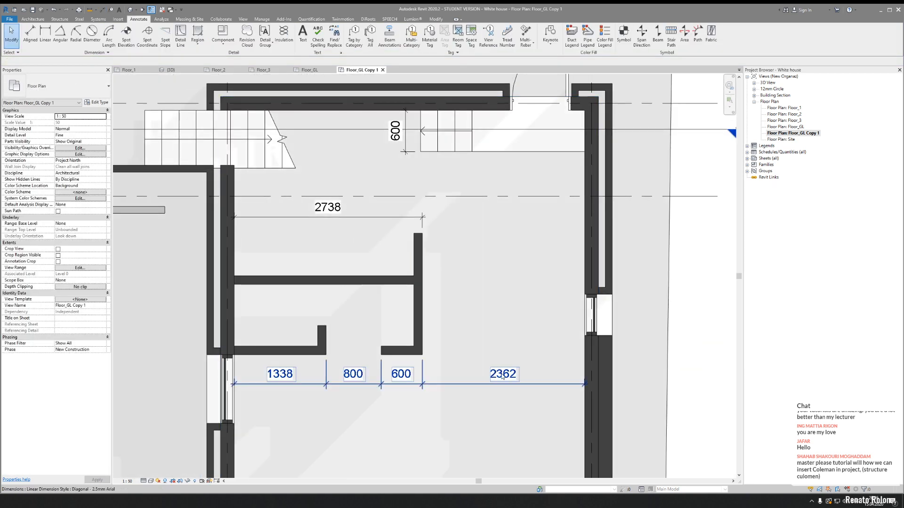
pyautogui.scroll(2, 393, 254)
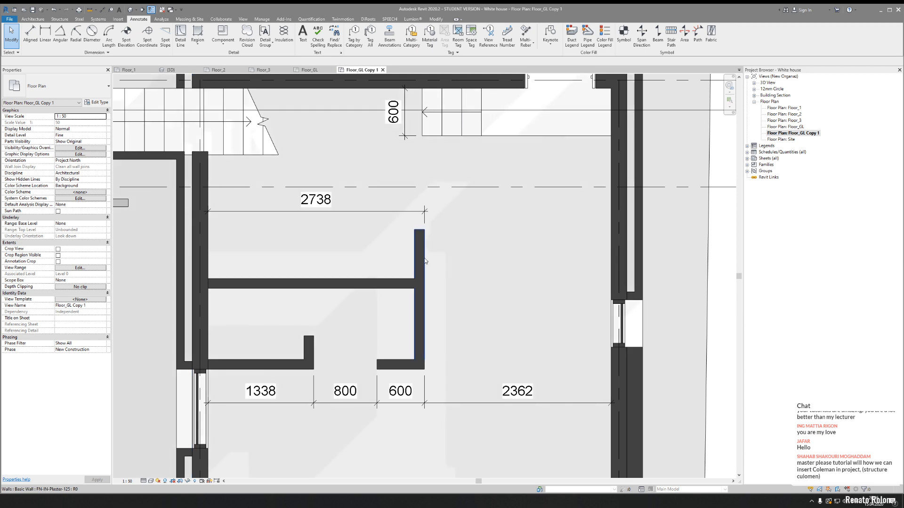
pyautogui.click(416, 282)
pyautogui.scroll(1, 410, 283)
pyautogui.click(298, 198)
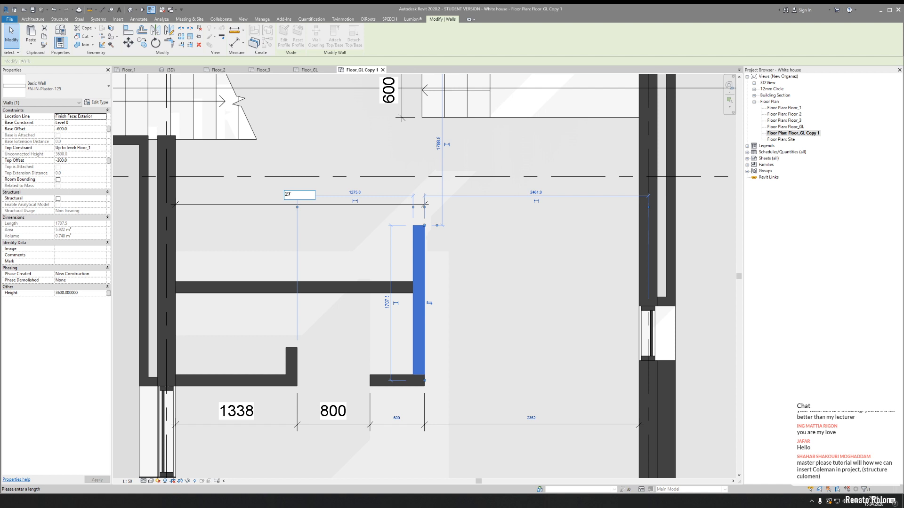
pyautogui.press('Return')
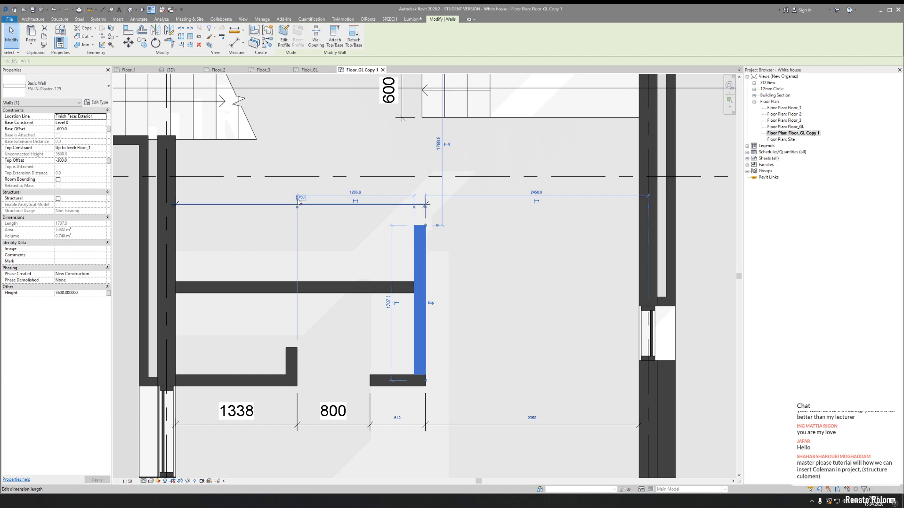
pyautogui.click(392, 255)
# - Dimension the width of the stair beside grid 2 near grid B, placing the dimension above its treads
pyautogui.scroll(-2, 391, 280)
pyautogui.moveTo(484, 366); pyautogui.dragTo(452, 298, button='middle')
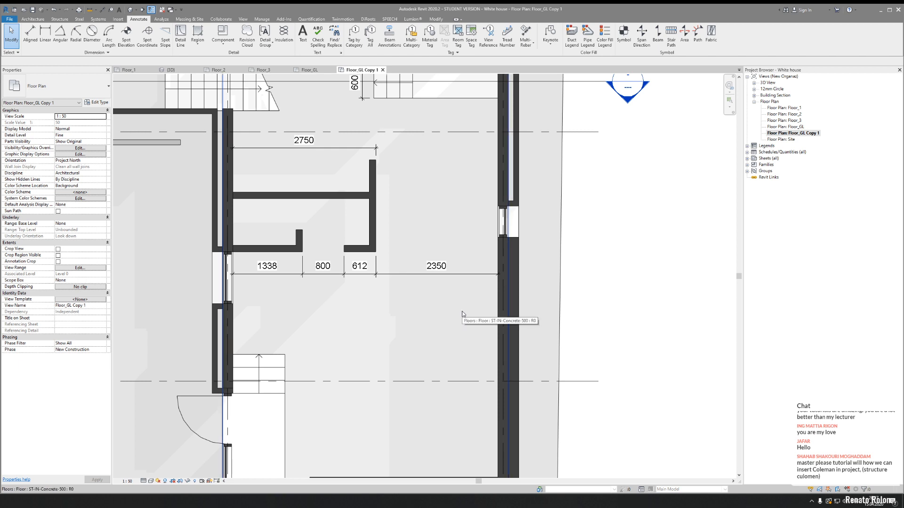
pyautogui.moveTo(462, 314); pyautogui.dragTo(443, 293, button='middle')
pyautogui.scroll(2, 316, 268)
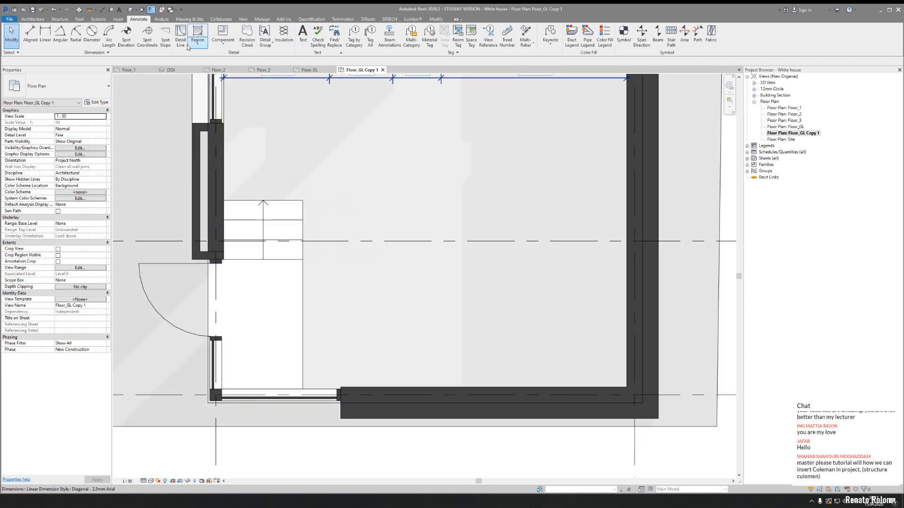
pyautogui.click(102, 12)
pyautogui.scroll(2, 236, 179)
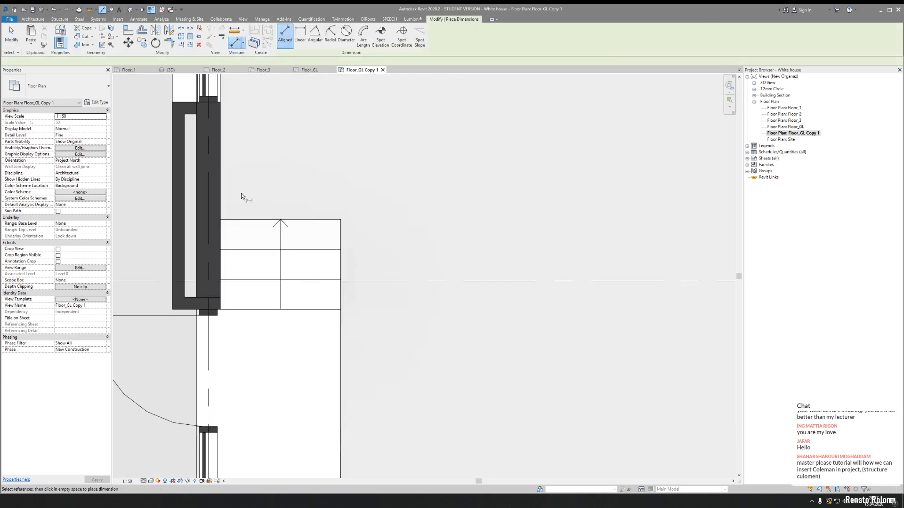
pyautogui.click(218, 202)
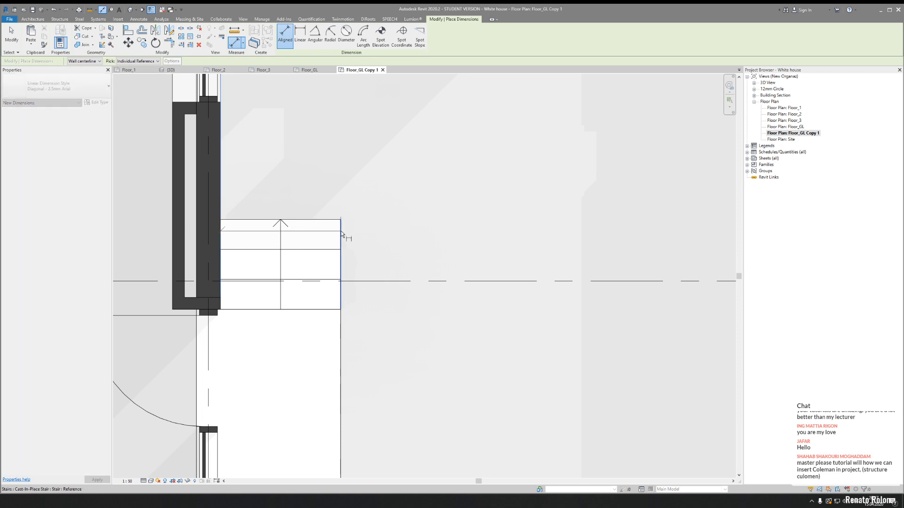
pyautogui.click(340, 233)
pyautogui.click(335, 187)
# - Dimension the length of the stair landing between the last tread and the glazing along grid A
pyautogui.scroll(-5, 358, 168)
pyautogui.scroll(3, 338, 221)
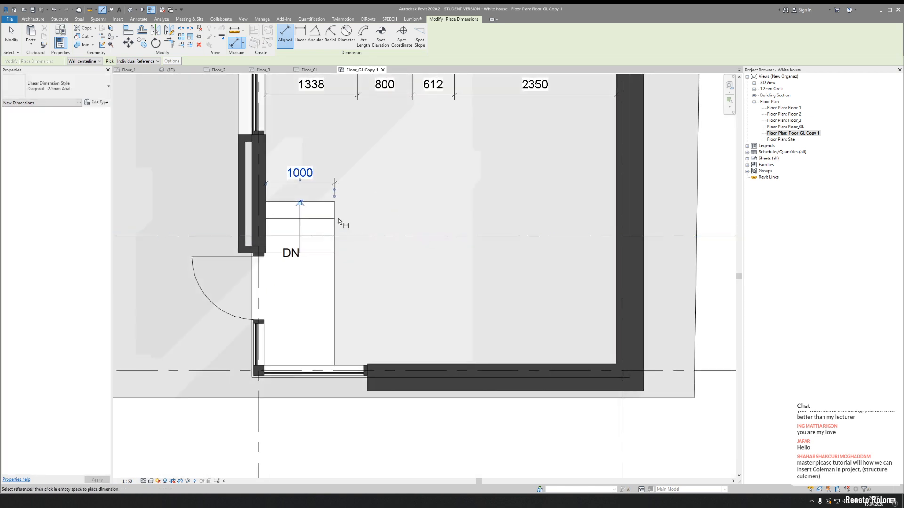
pyautogui.click(326, 253)
pyautogui.click(334, 365)
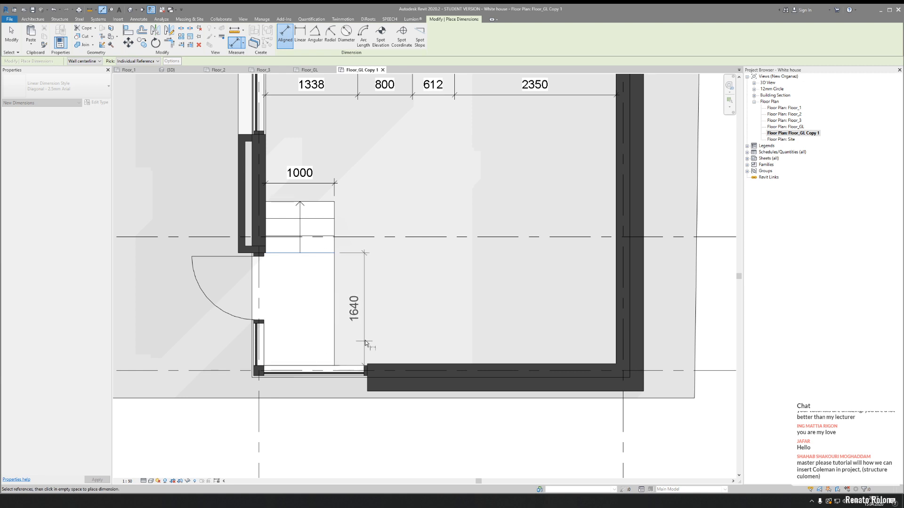
pyautogui.click(362, 340)
pyautogui.scroll(-5, 391, 273)
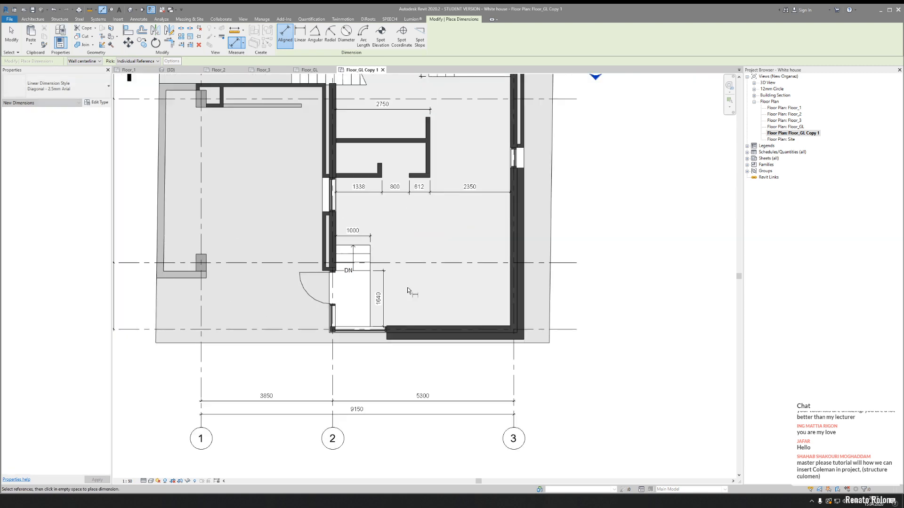
# - Dimension the overall length of the short horizontal wall at grids 1 and B, placing the dimension below the wall
pyautogui.scroll(3, 349, 307)
pyautogui.scroll(3, 321, 264)
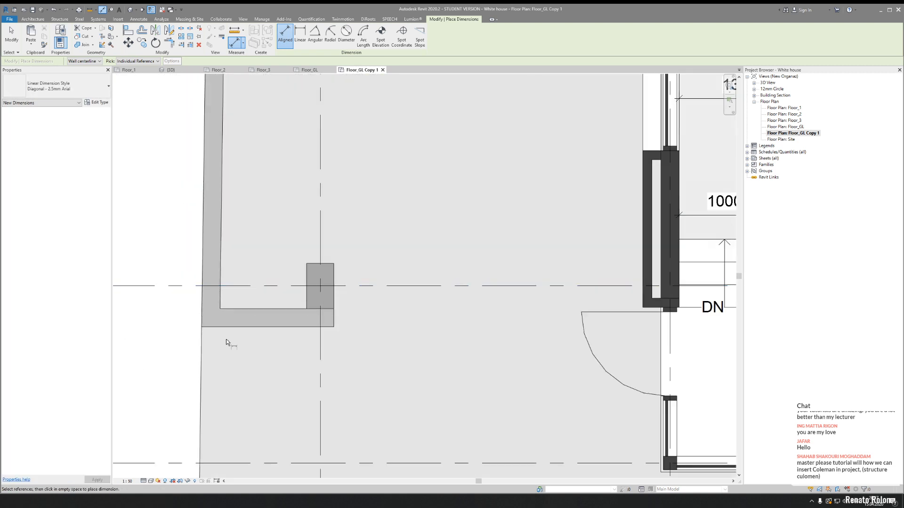
pyautogui.click(202, 327)
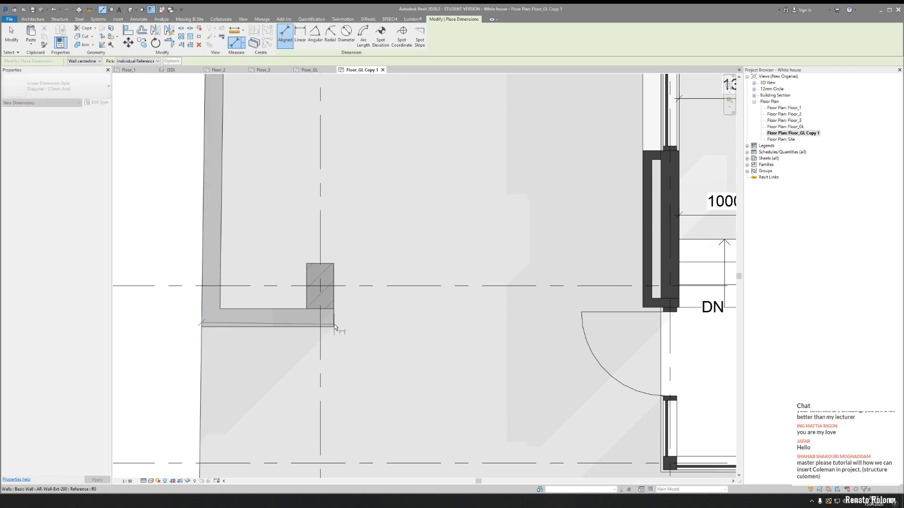
pyautogui.press('Escape')
pyautogui.click(330, 323)
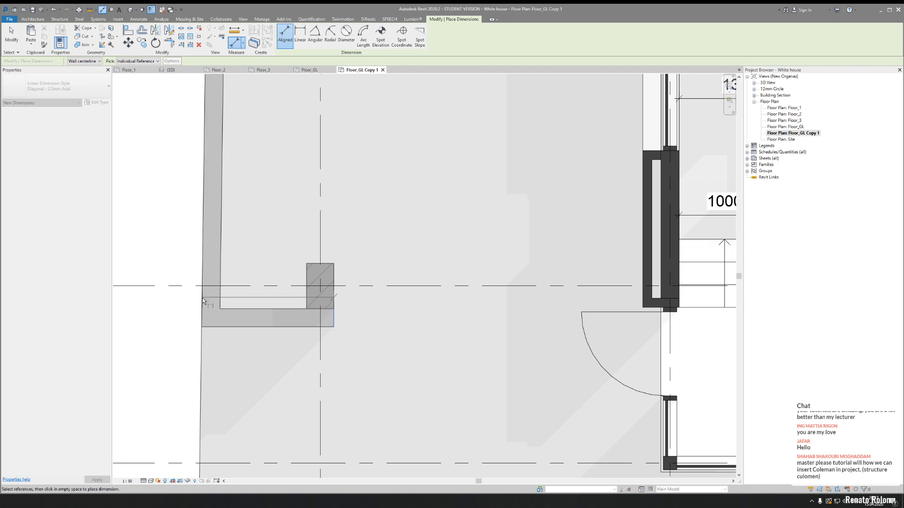
pyautogui.click(202, 326)
pyautogui.click(183, 363)
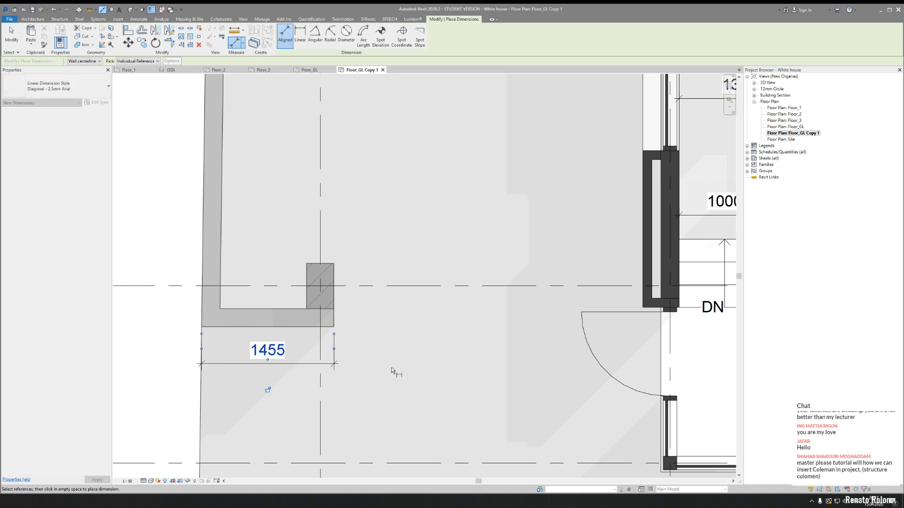
pyautogui.press('Escape')
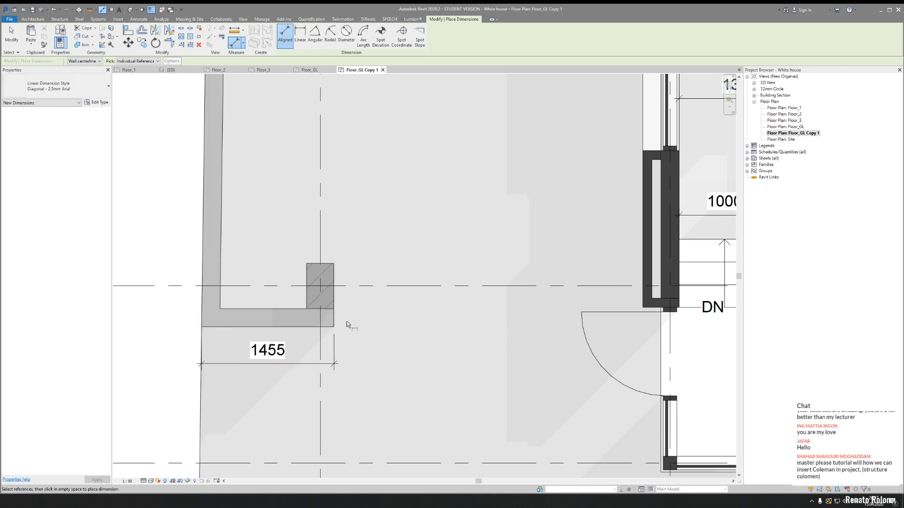
# - Dimension the width of the structural column at grids 1 and B, placing the dimension above the column
pyautogui.scroll(2, 346, 324)
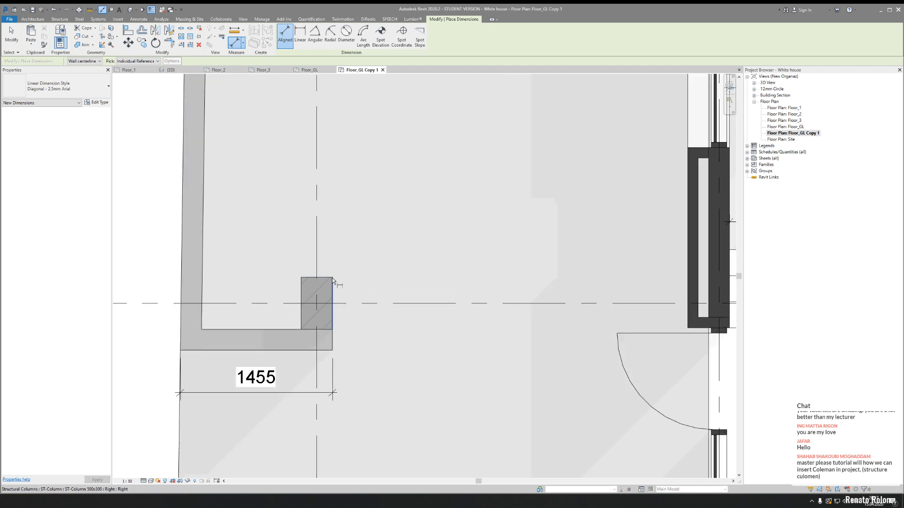
pyautogui.click(331, 281)
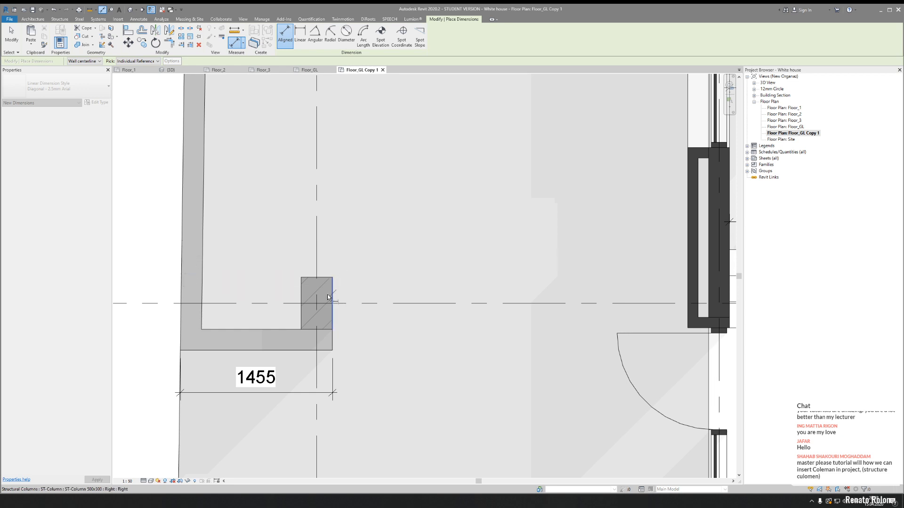
pyautogui.click(302, 292)
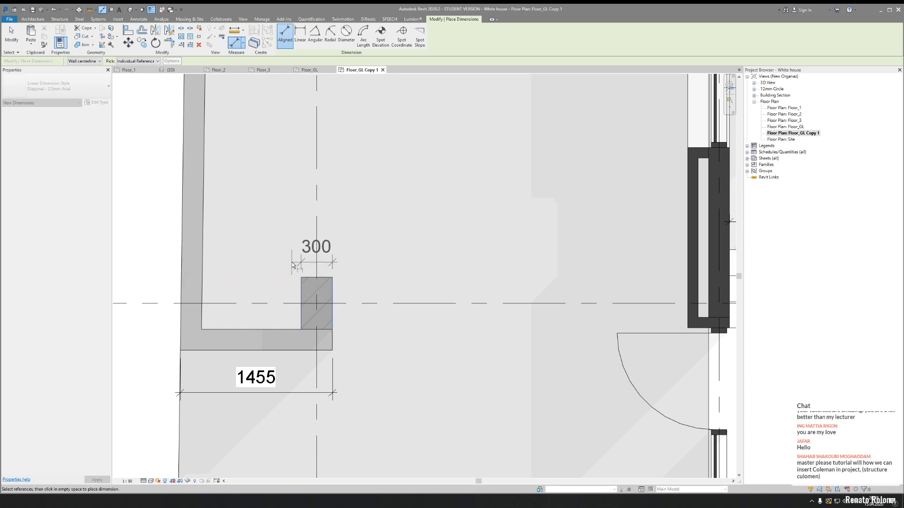
pyautogui.click(292, 265)
# - Dimension the combined depth from the column's upper face to the wall's lower face, on the side facing the door
pyautogui.click(323, 278)
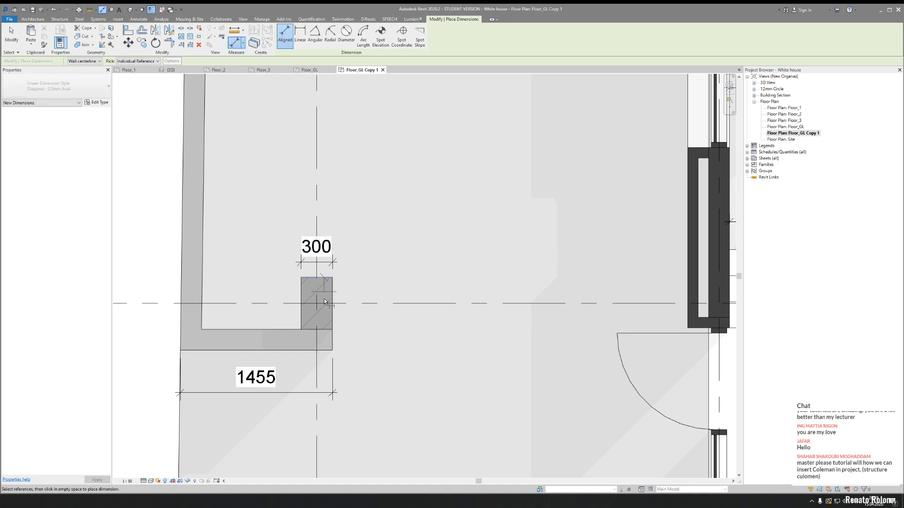
pyautogui.click(326, 349)
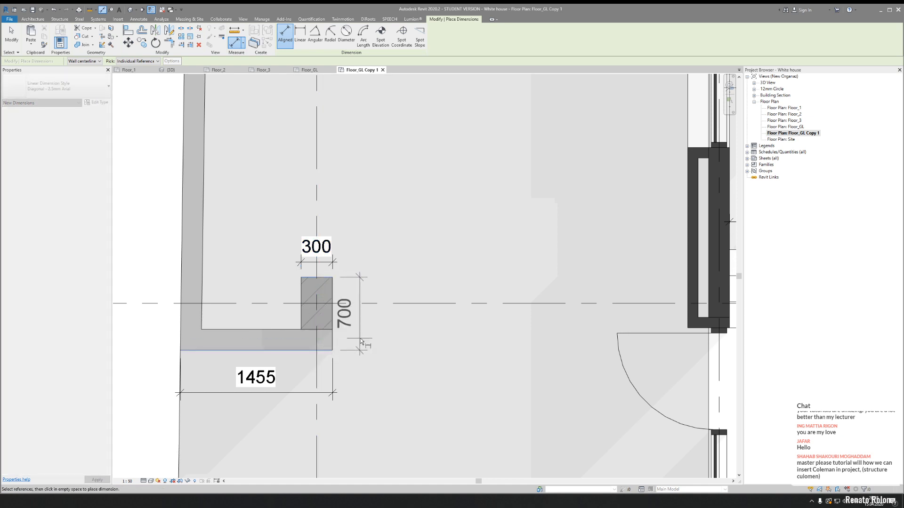
pyautogui.click(366, 340)
# - Add a chained dimension below the column at grids 1 and C, covering the column enclosure and the adjoining thin wall to its free end
pyautogui.scroll(-6, 412, 241)
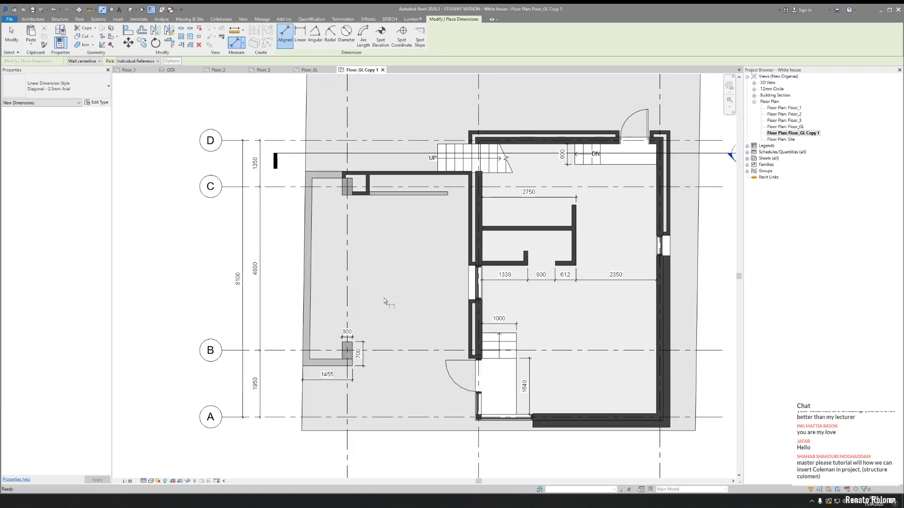
pyautogui.scroll(5, 358, 234)
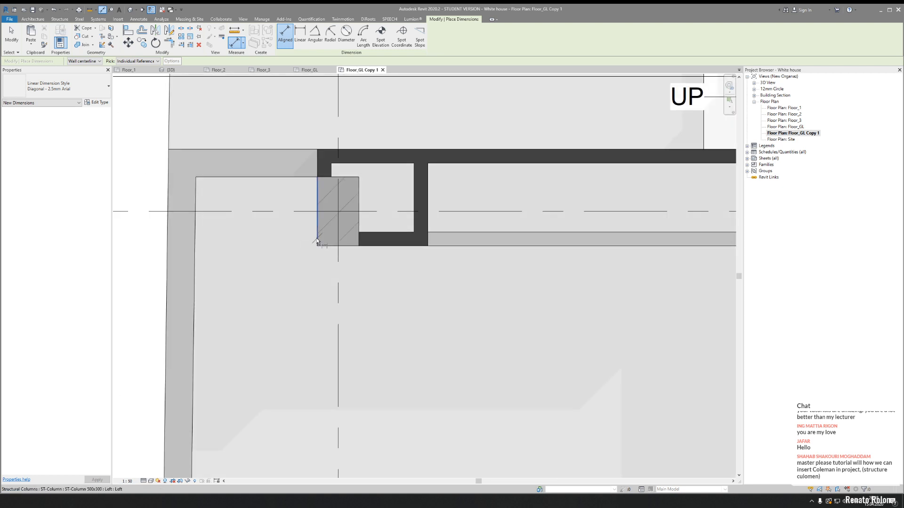
pyautogui.click(317, 239)
pyautogui.scroll(-5, 387, 308)
pyautogui.moveTo(390, 330); pyautogui.dragTo(363, 228, button='middle')
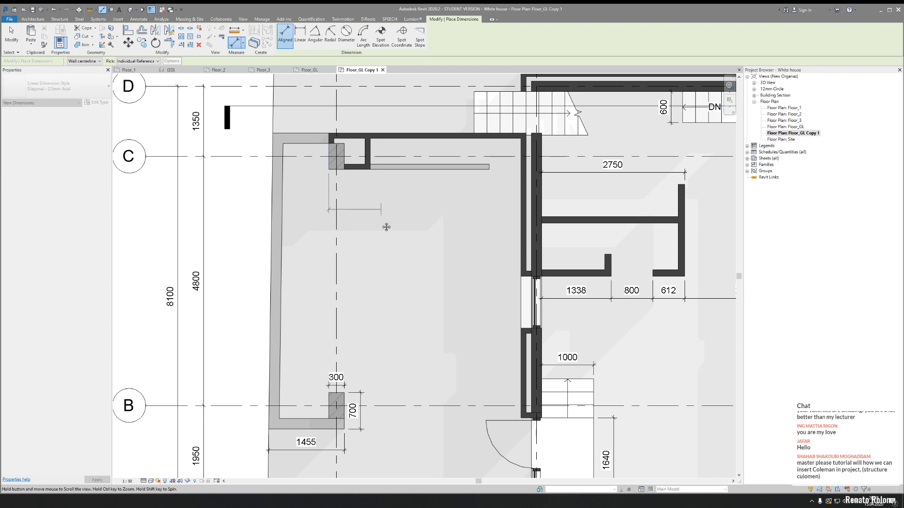
pyautogui.scroll(5, 345, 204)
pyautogui.moveTo(431, 229); pyautogui.dragTo(292, 238, button='middle')
pyautogui.click(294, 216)
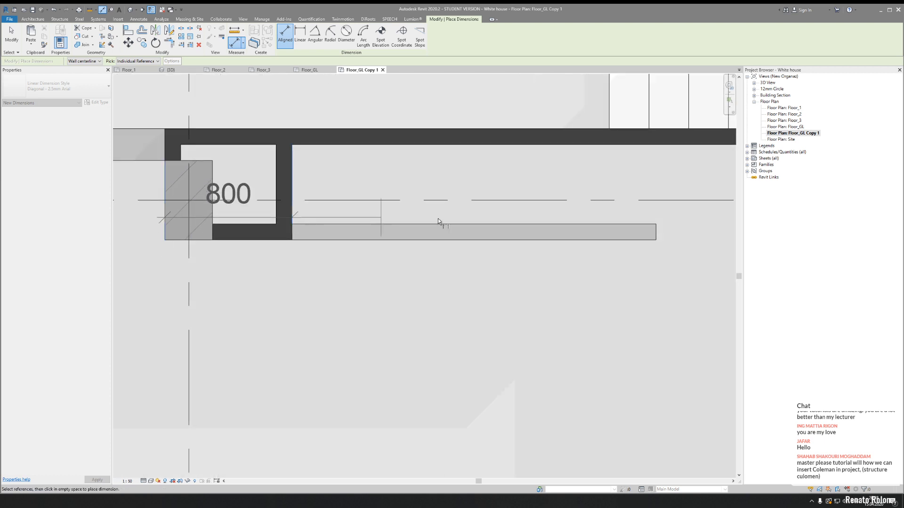
pyautogui.click(653, 235)
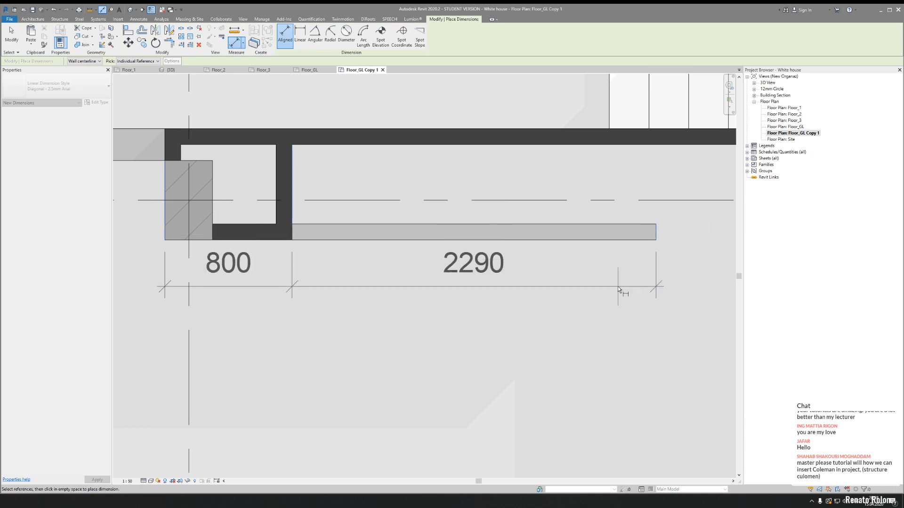
pyautogui.click(619, 289)
pyautogui.scroll(-4, 376, 285)
# - Dimension the depth of the column alone at grids 1 and B, placing the dimension on its inner side facing the boundary wall
pyautogui.scroll(5, 315, 261)
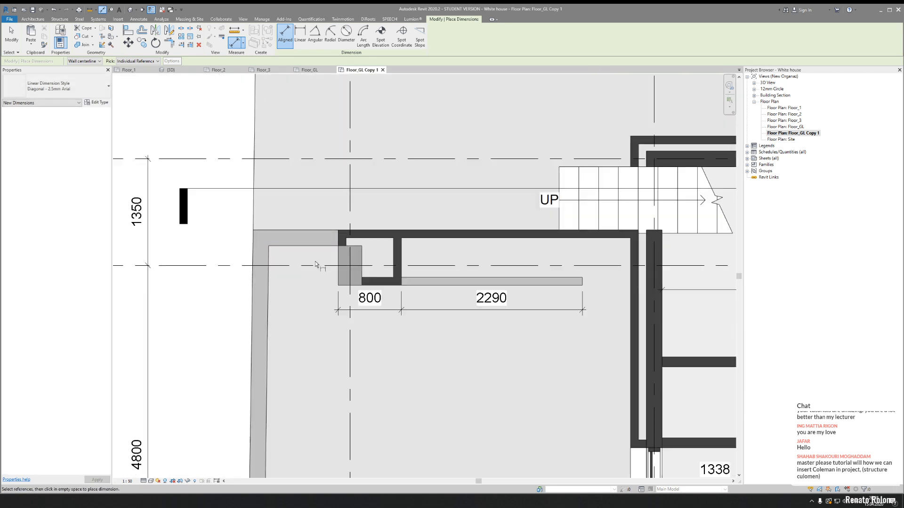
pyautogui.scroll(-5, 363, 248)
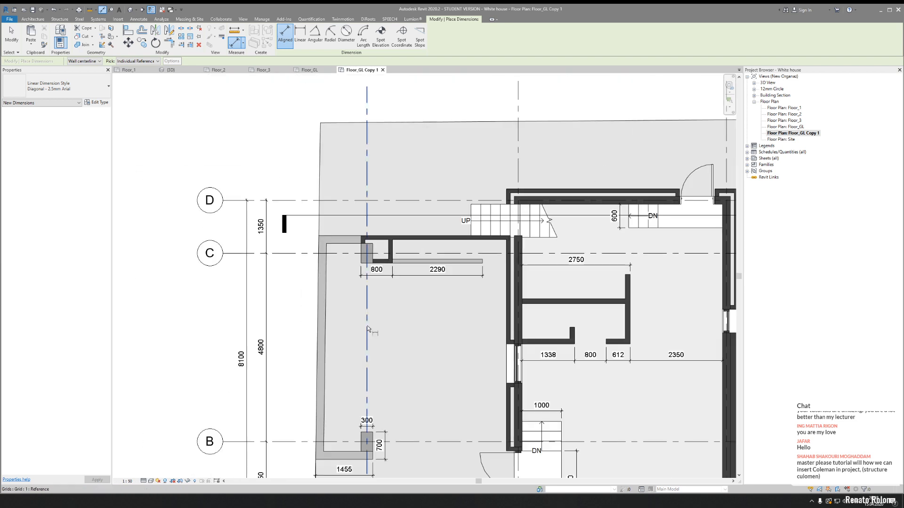
pyautogui.moveTo(363, 428); pyautogui.dragTo(363, 344, button='middle')
pyautogui.scroll(2, 362, 344)
pyautogui.scroll(4, 366, 378)
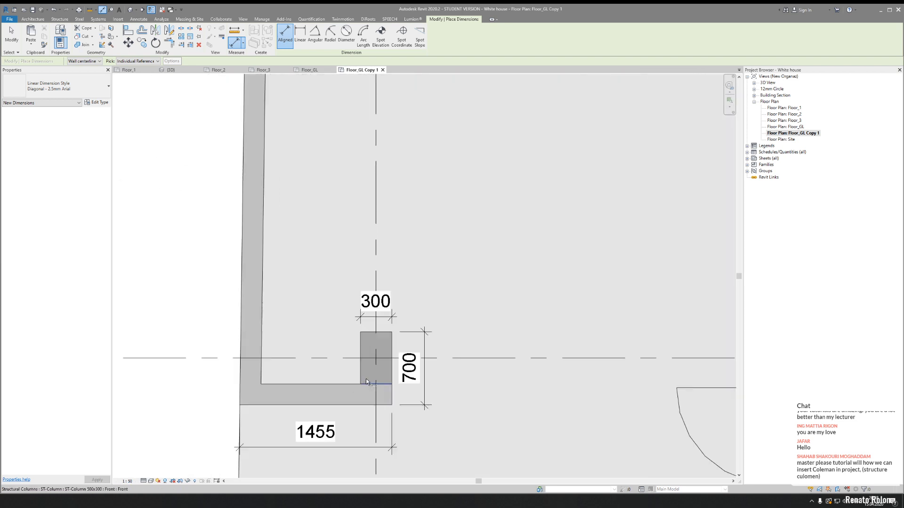
pyautogui.click(368, 319)
pyautogui.click(366, 385)
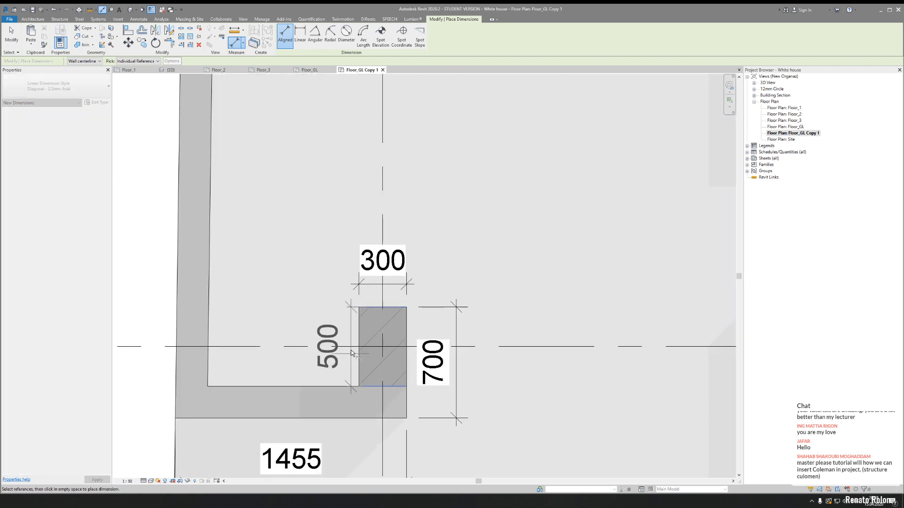
pyautogui.click(334, 320)
pyautogui.press('Escape')
# - Dimension the gap between the thin wall's free end near grid C and the inner face of the wall beside grid 2
pyautogui.scroll(-4, 437, 301)
pyautogui.moveTo(415, 193); pyautogui.dragTo(405, 317, button='middle')
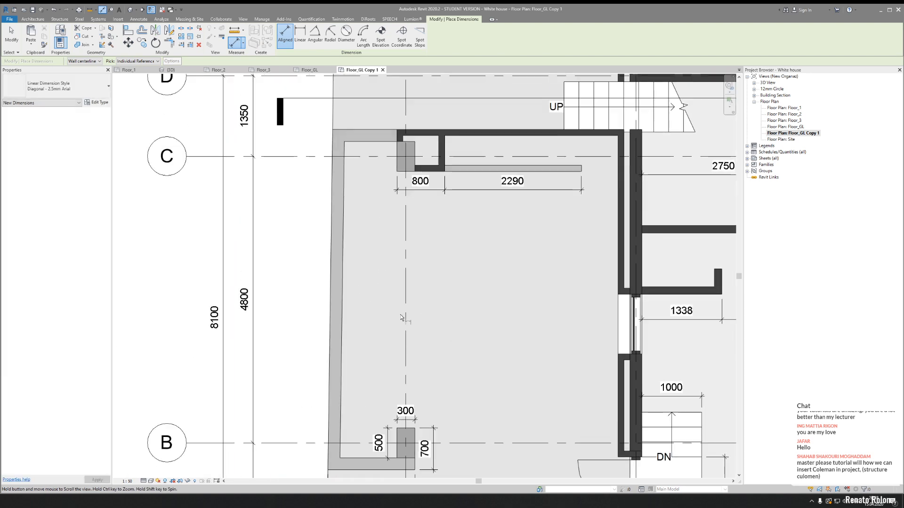
pyautogui.moveTo(422, 283); pyautogui.dragTo(380, 308, button='middle')
pyautogui.scroll(5, 438, 217)
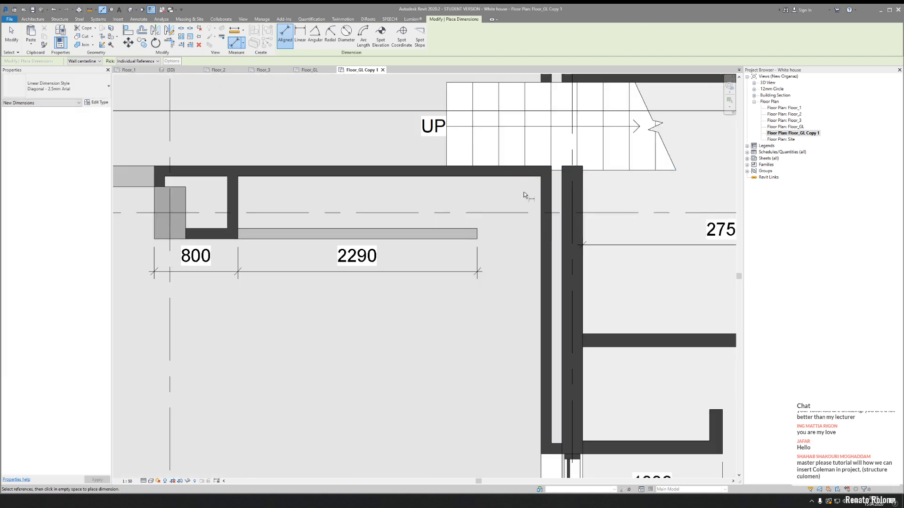
pyautogui.click(443, 255)
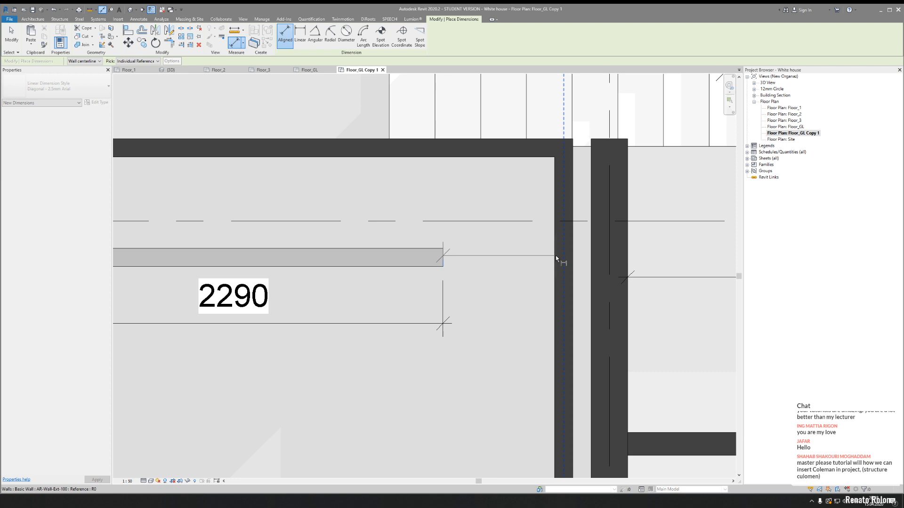
pyautogui.click(553, 257)
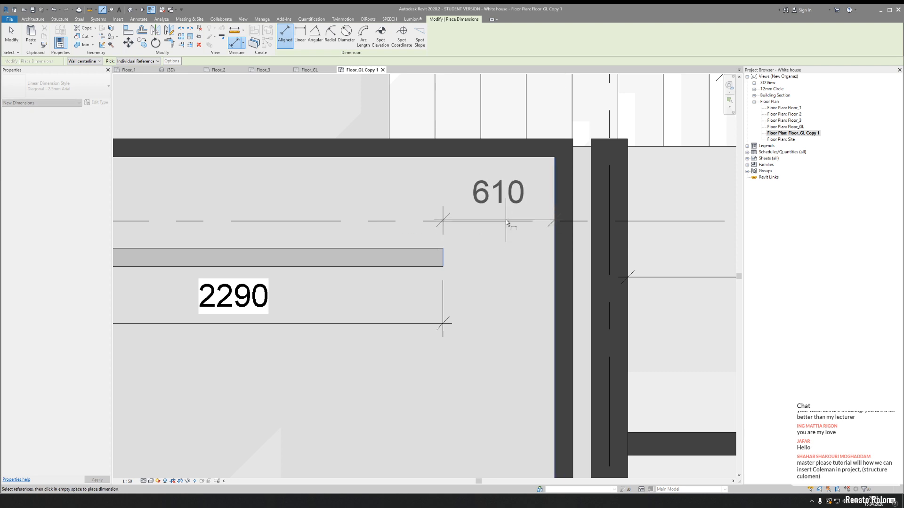
pyautogui.click(504, 216)
pyautogui.scroll(-4, 517, 259)
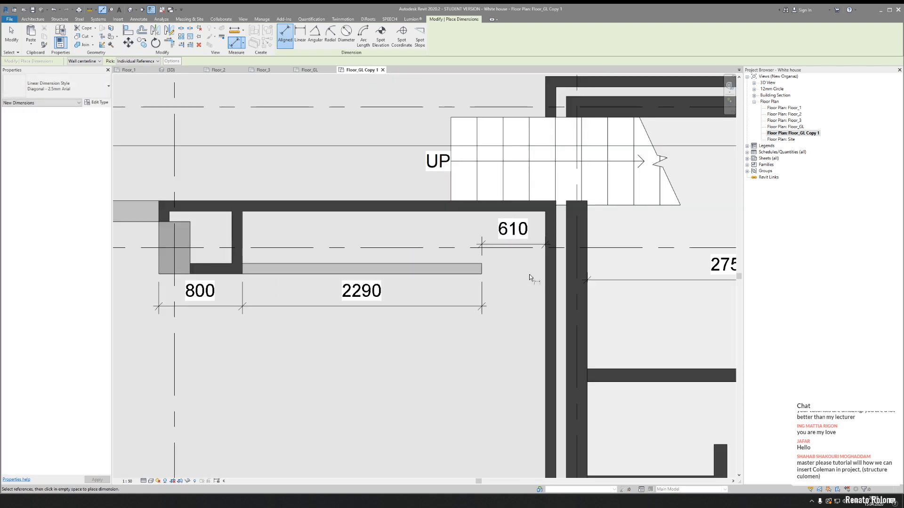
# - Dimension the width of the UP stair between grids C and D, placing the dimension before its first riser
pyautogui.scroll(2, 411, 233)
pyautogui.scroll(1, 412, 233)
pyautogui.click(402, 226)
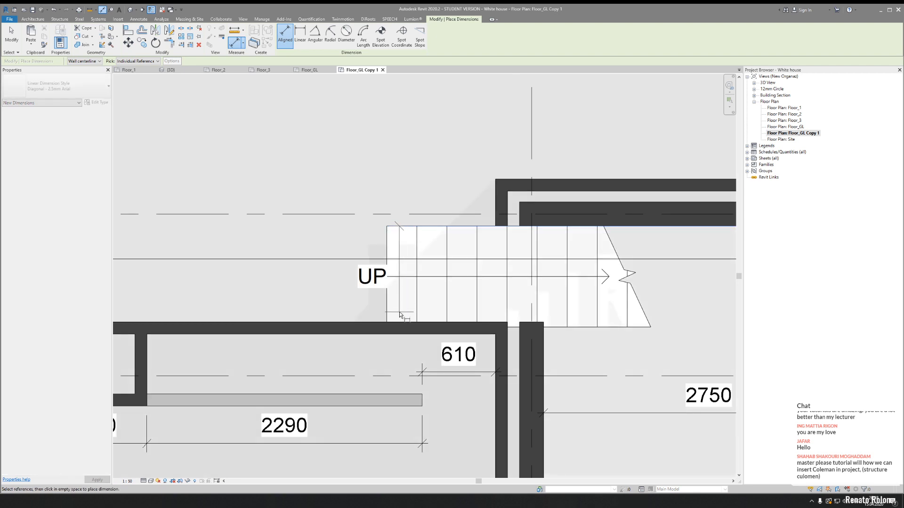
pyautogui.click(405, 324)
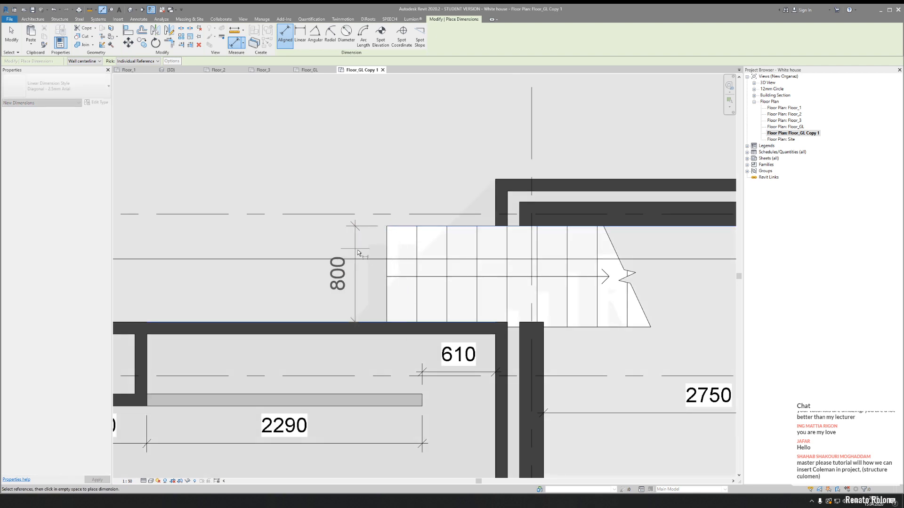
pyautogui.click(356, 276)
pyautogui.scroll(-3, 371, 238)
# - Dimension the distance from the UP stair's first riser to the outer face of the wall near grid 2, above the stair
pyautogui.scroll(3, 392, 218)
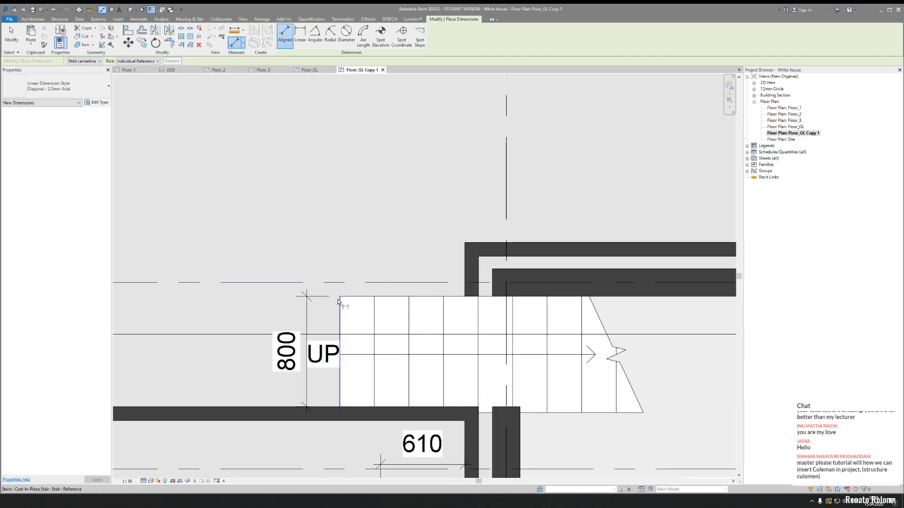
pyautogui.click(337, 298)
pyautogui.click(465, 294)
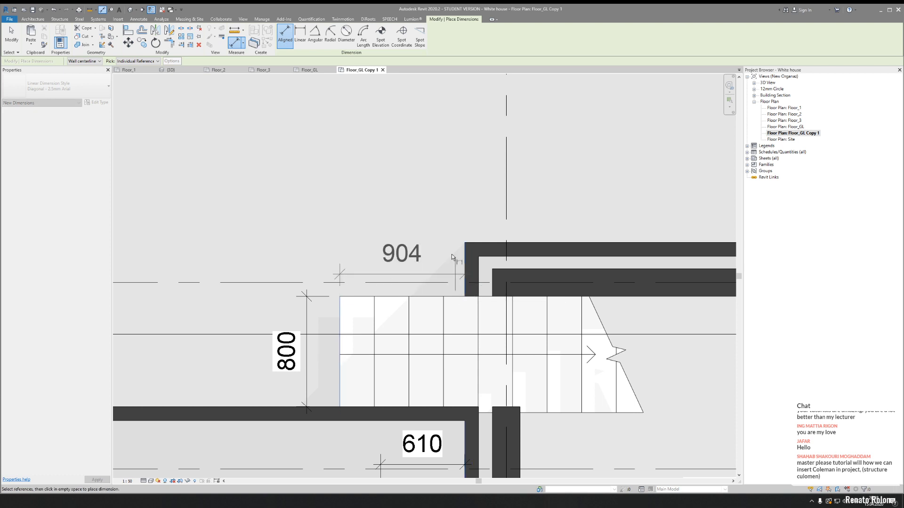
pyautogui.click(445, 222)
pyautogui.scroll(-4, 459, 231)
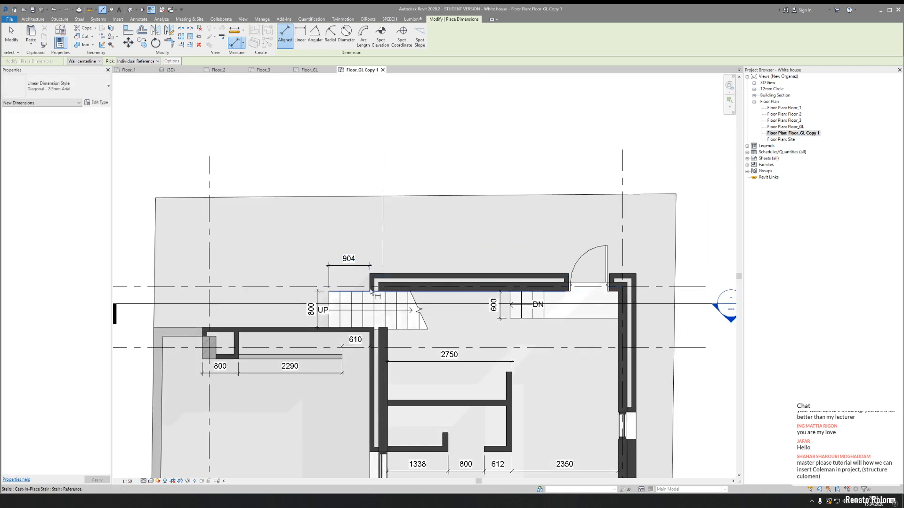
pyautogui.press('Escape')
pyautogui.press('Escape')
# - Open the type properties of the dimension above the UP stair and find its text unit settings
pyautogui.scroll(4, 337, 252)
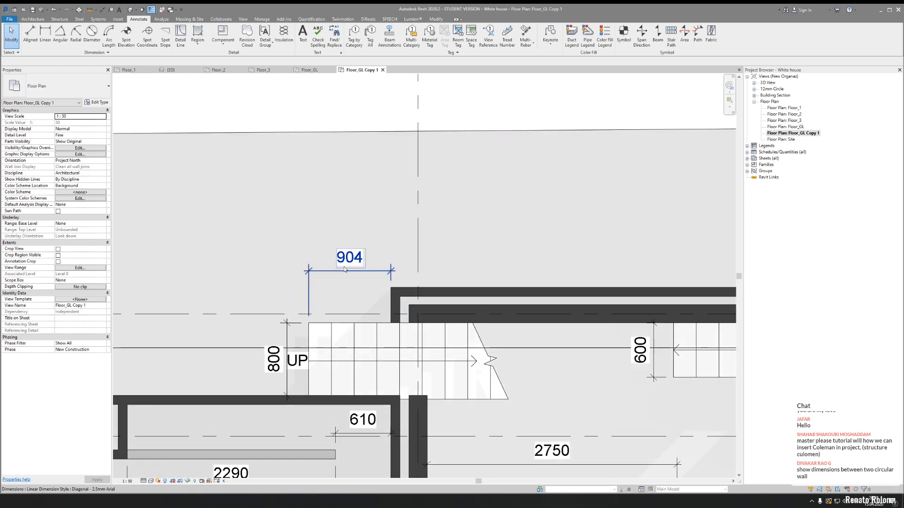
pyautogui.click(362, 272)
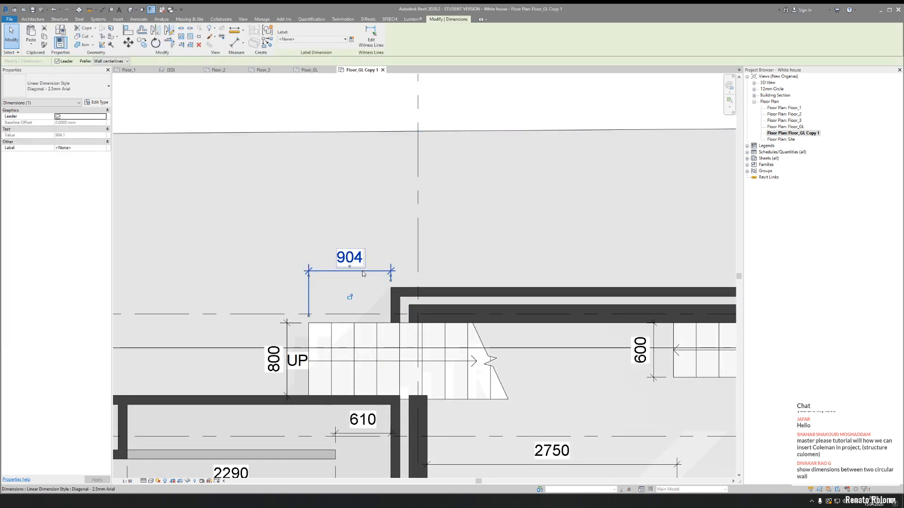
pyautogui.click(97, 103)
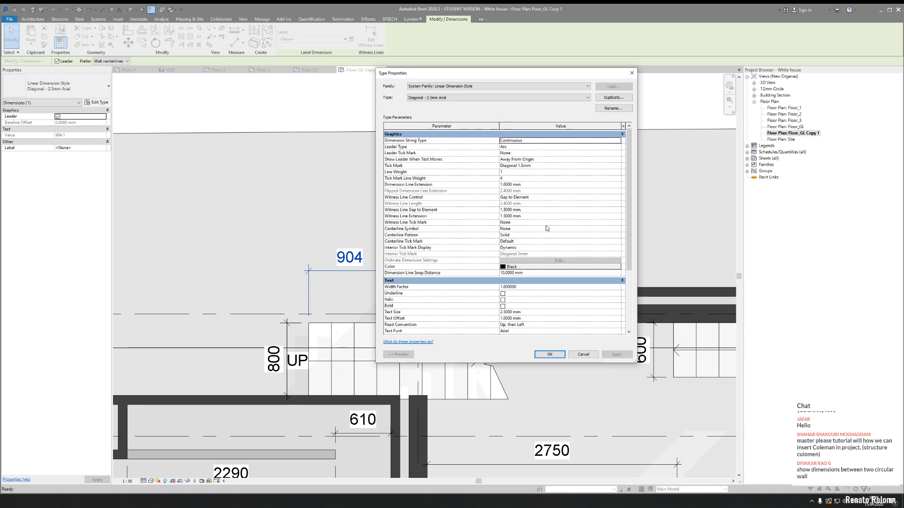
pyautogui.scroll(-5, 547, 228)
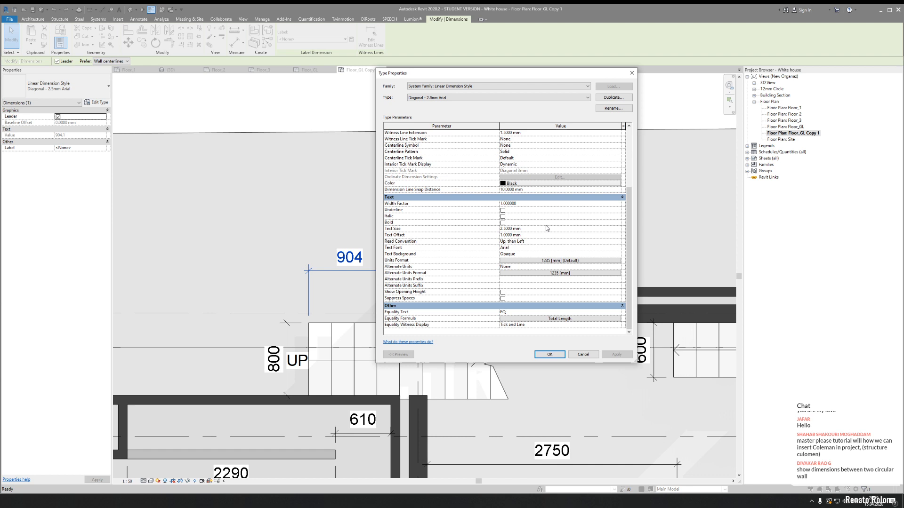
pyautogui.click(546, 262)
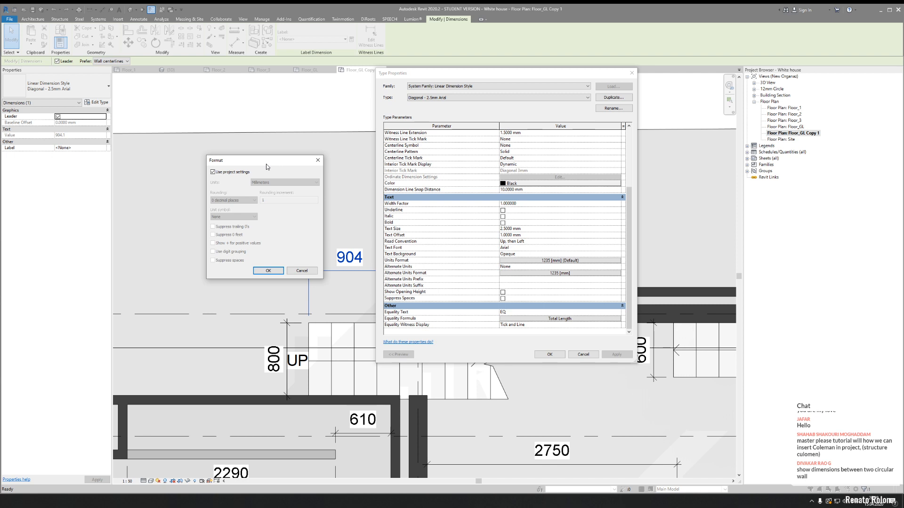
pyautogui.moveTo(267, 167); pyautogui.dragTo(412, 215)
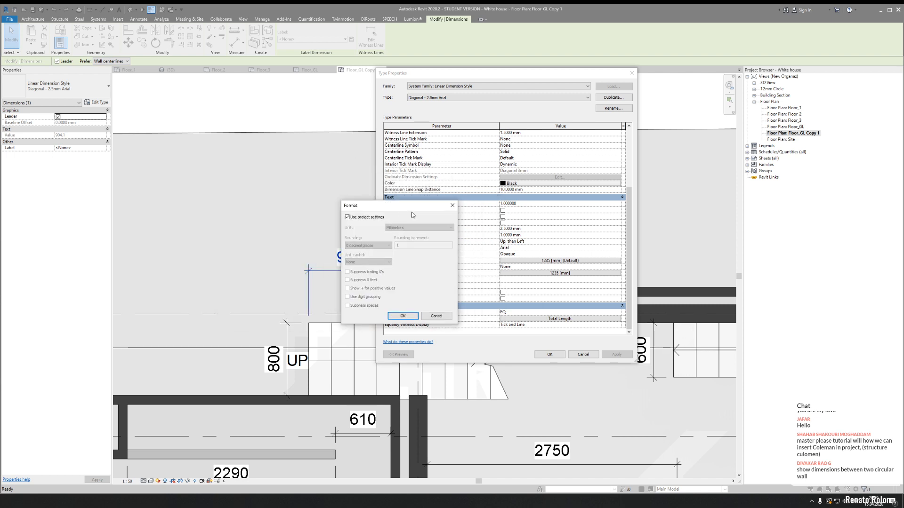
pyautogui.click(357, 218)
pyautogui.click(383, 246)
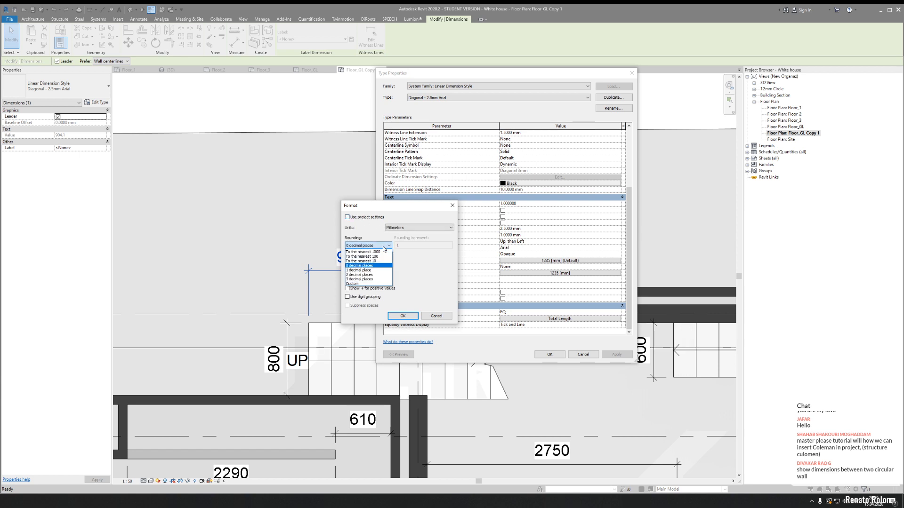
pyautogui.click(388, 265)
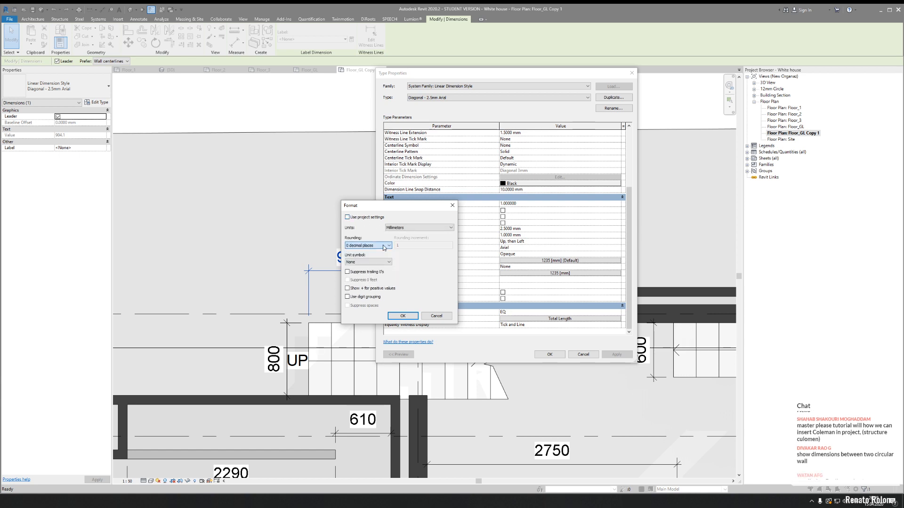
pyautogui.click(452, 205)
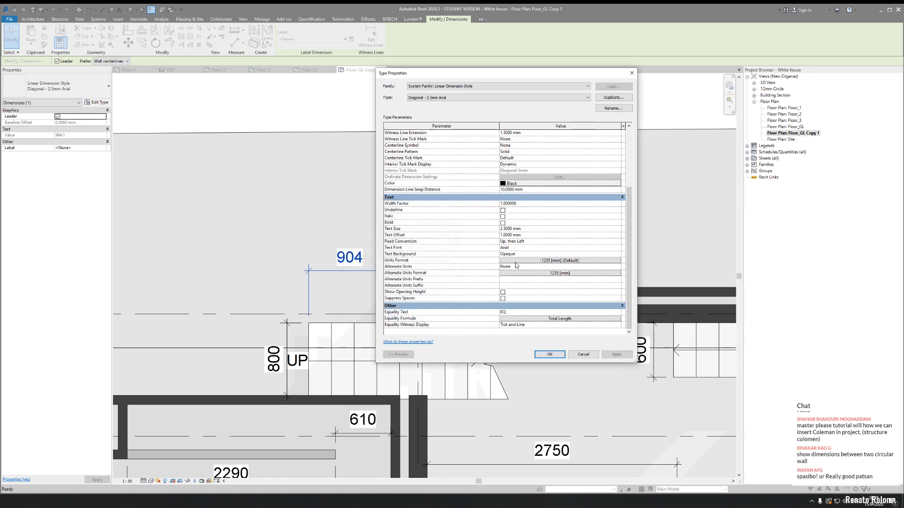
pyautogui.click(530, 274)
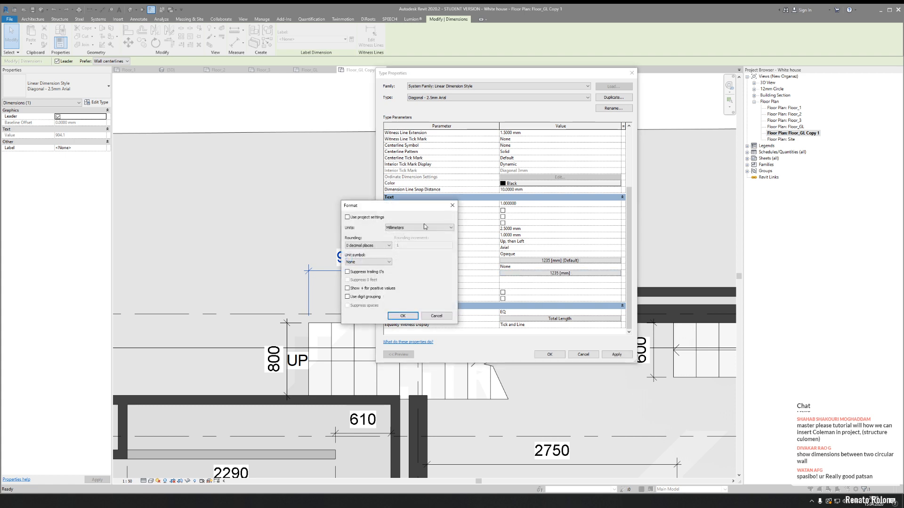
pyautogui.click(452, 206)
# - Override the project units format for the Diagonal - 2.5mm Arial dimension type with custom rounding at an increment of 5 and no unit symbol
pyautogui.click(532, 262)
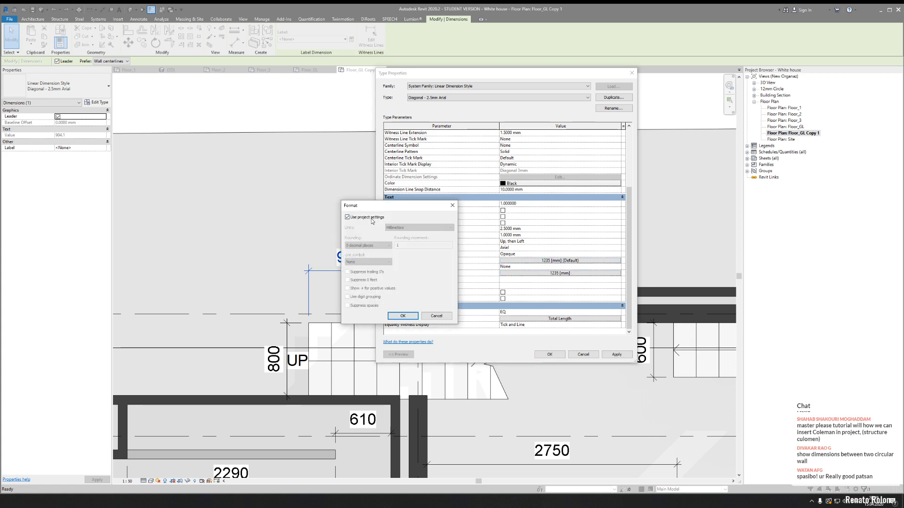
pyautogui.click(347, 217)
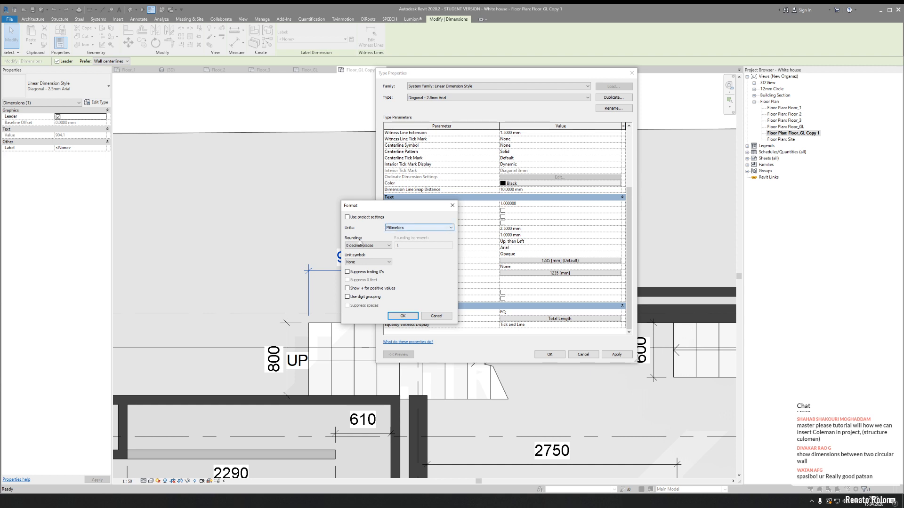
pyautogui.click(388, 262)
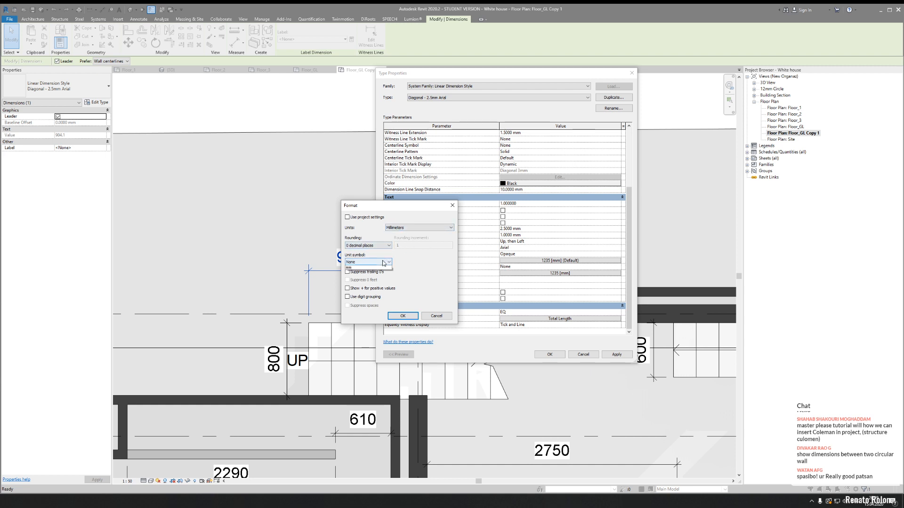
pyautogui.click(374, 268)
pyautogui.click(371, 246)
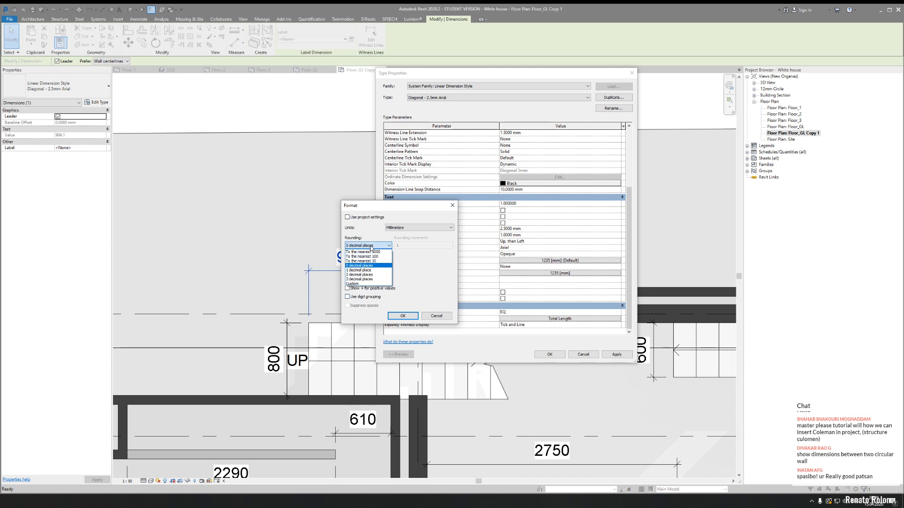
pyautogui.click(362, 284)
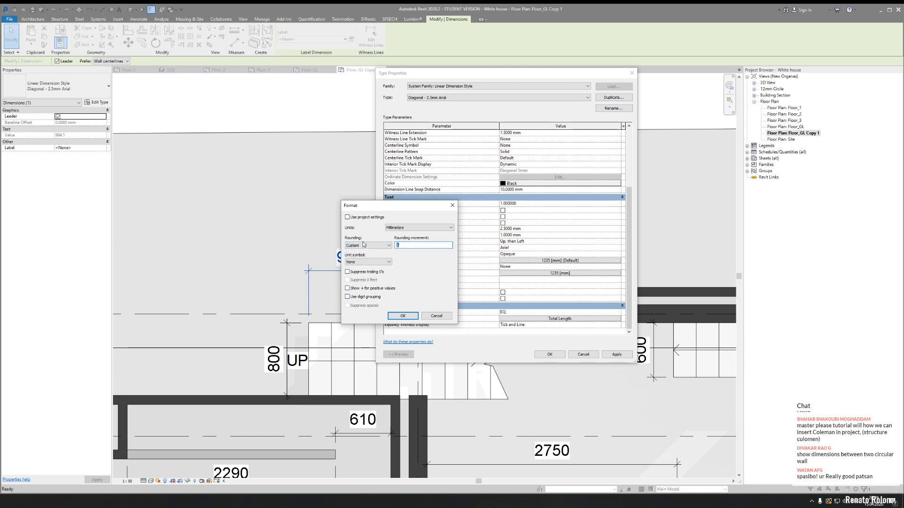
pyautogui.write('5')
pyautogui.click(383, 246)
pyautogui.click(367, 283)
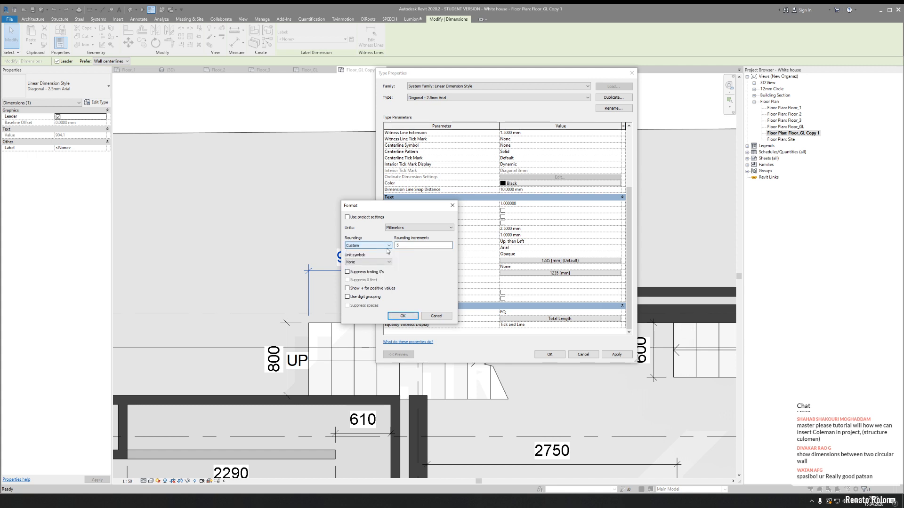
pyautogui.click(405, 316)
pyautogui.click(549, 354)
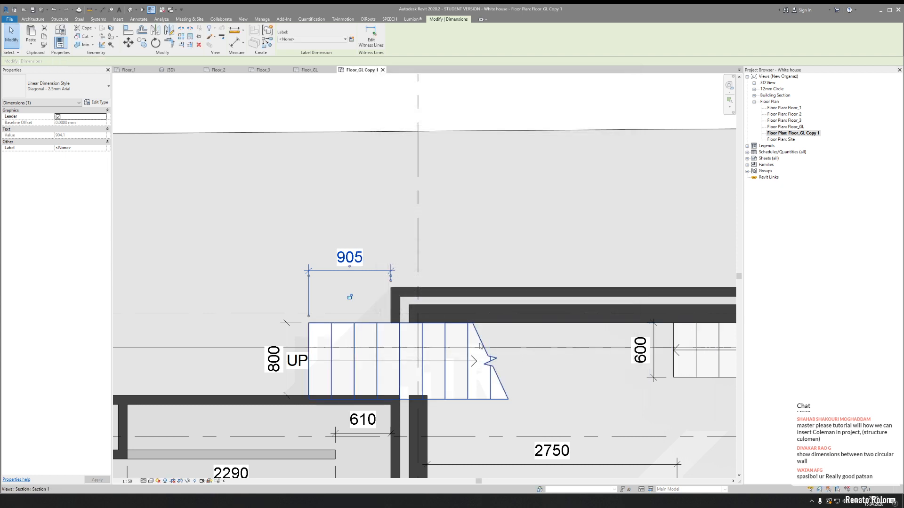
pyautogui.click(427, 250)
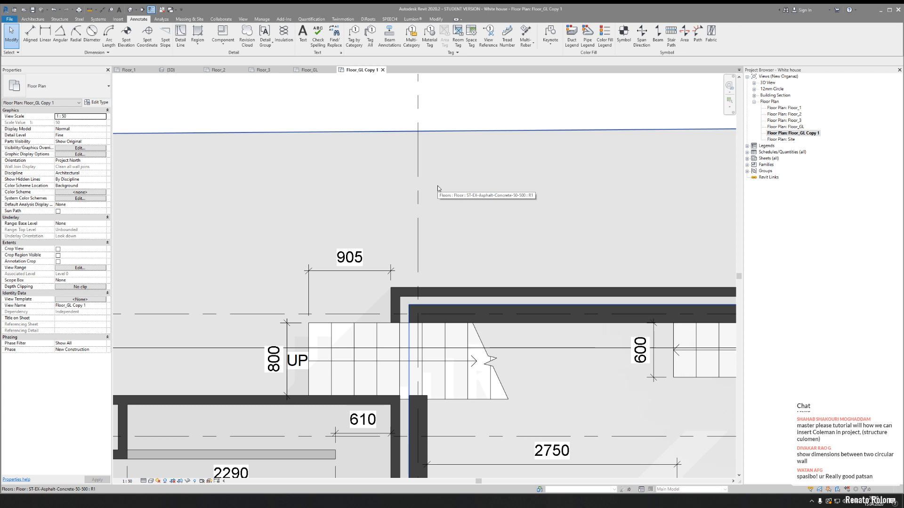
# - Add a dimension string above the wall along grid D, from its outer corner near grid 2 across the door opening to the outer corner at grid 3
pyautogui.scroll(-2, 461, 255)
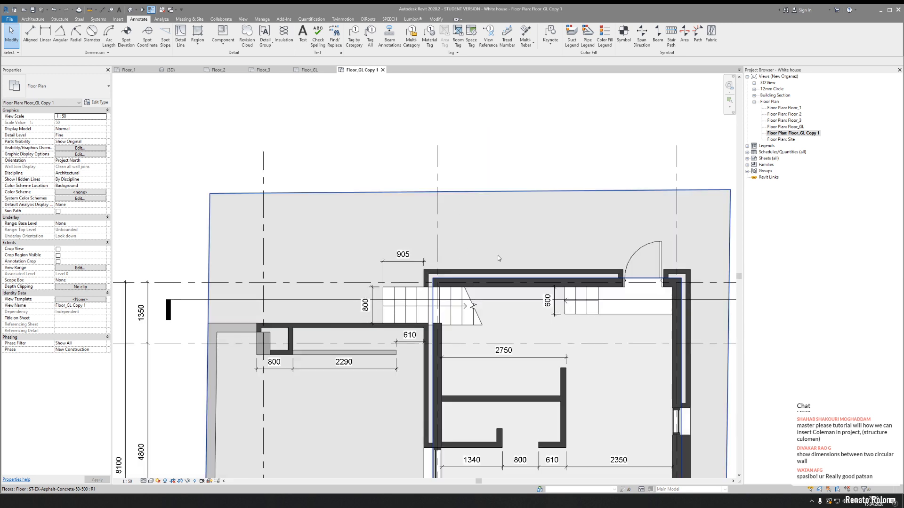
pyautogui.moveTo(498, 259); pyautogui.dragTo(309, 252, button='middle')
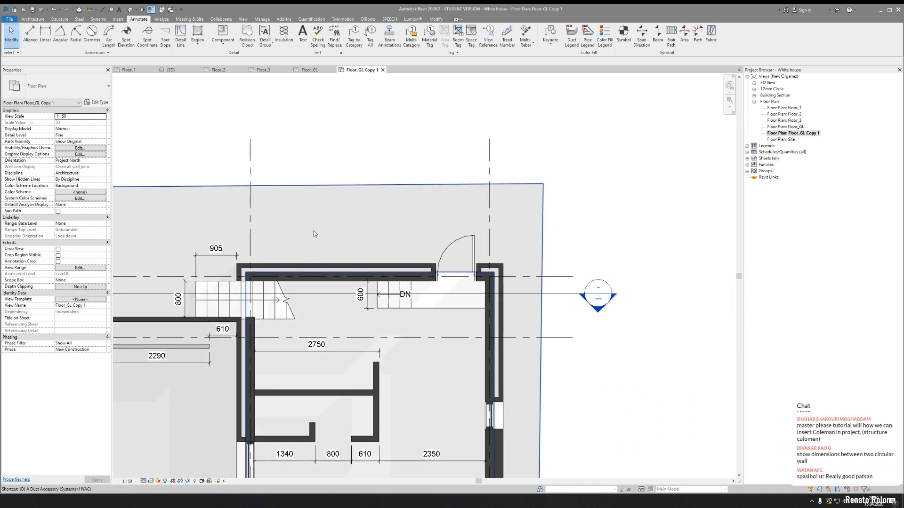
pyautogui.press('d')
pyautogui.press('i')
pyautogui.scroll(2, 301, 232)
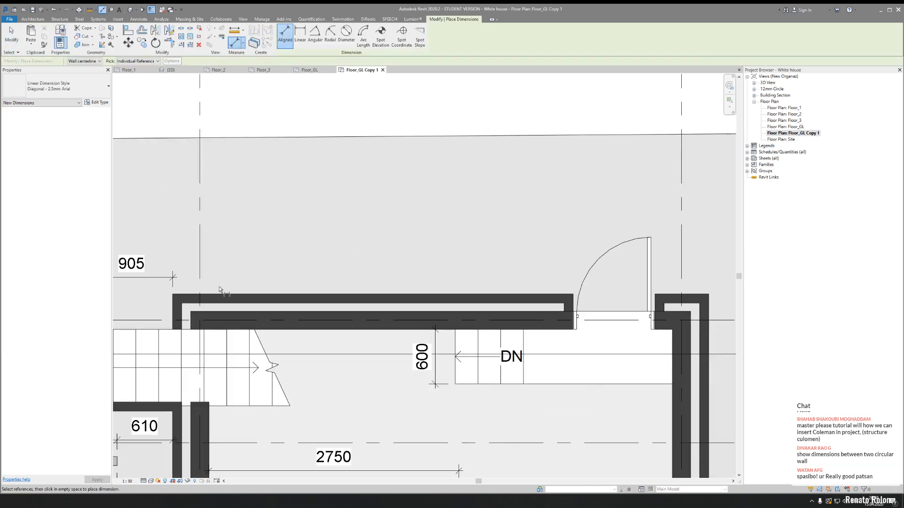
pyautogui.click(172, 311)
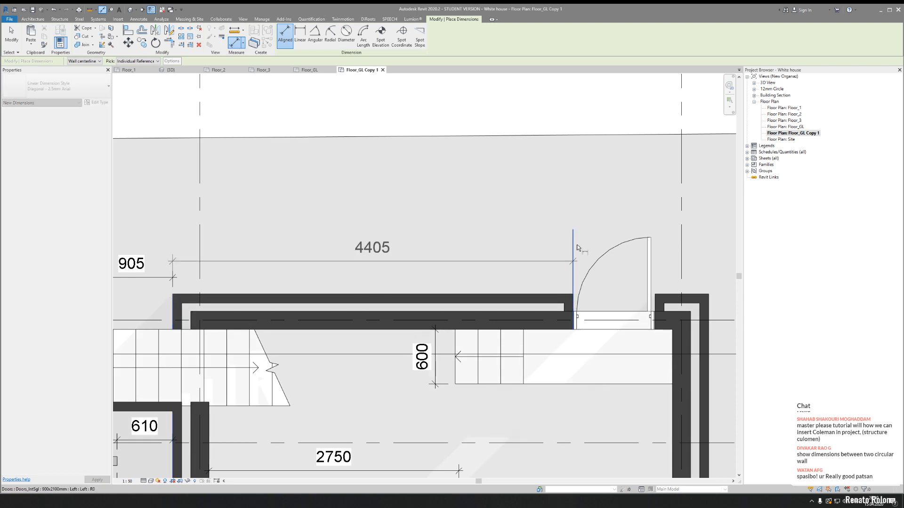
pyautogui.click(577, 246)
pyautogui.click(656, 299)
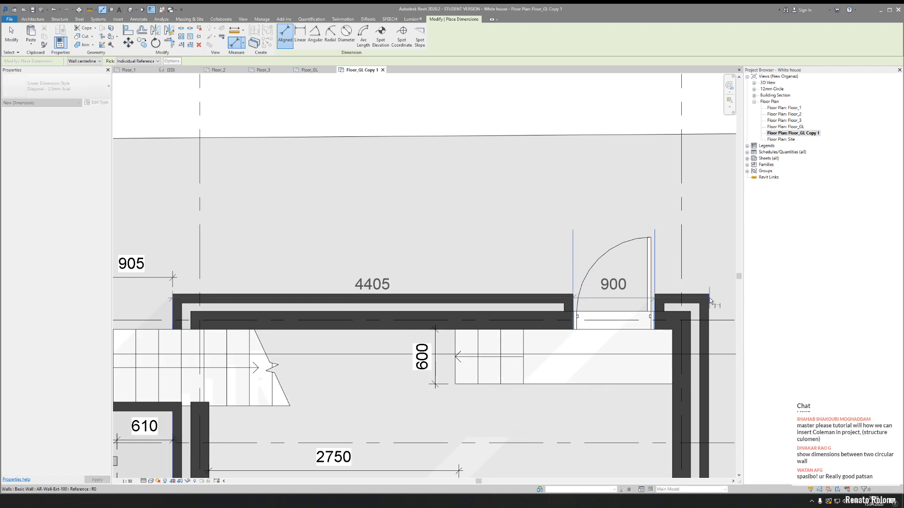
pyautogui.click(710, 298)
pyautogui.click(369, 219)
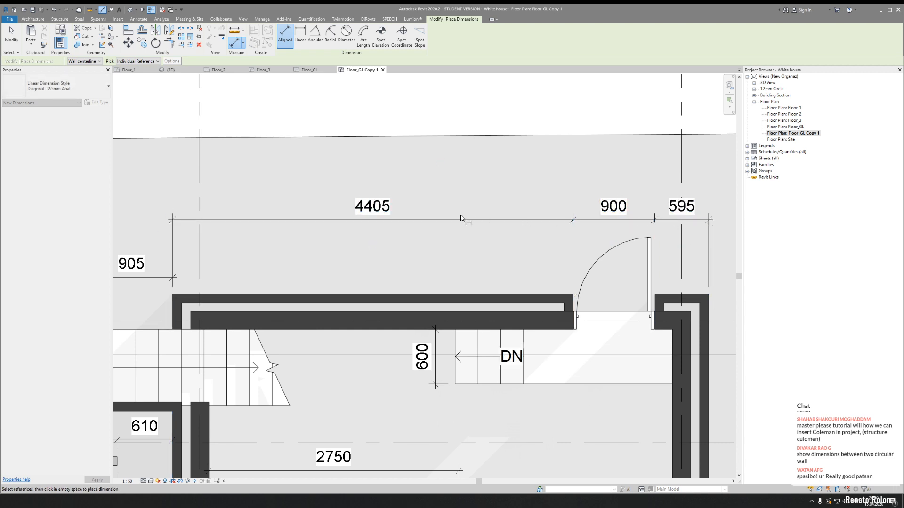
# - Examine the plan between the UP stair and the entrance door by grid A for walls that still lack dimensions
pyautogui.scroll(-3, 460, 216)
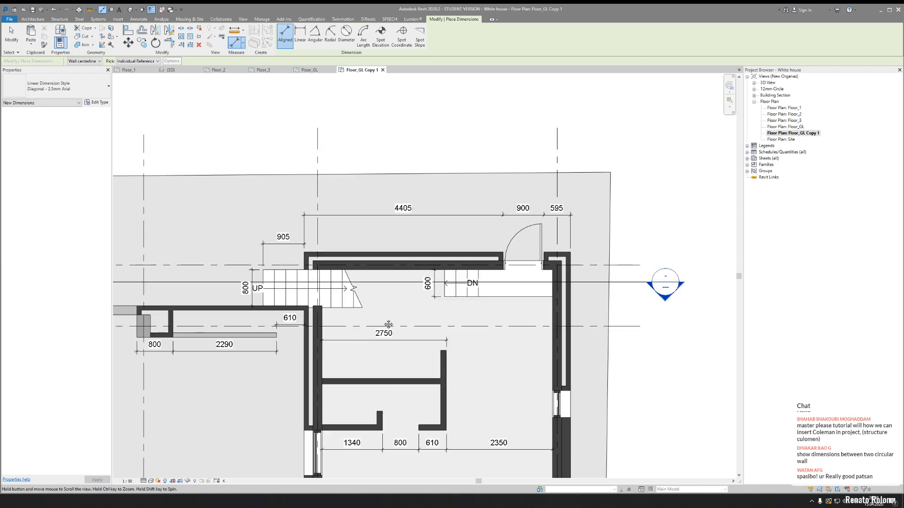
pyautogui.scroll(6, 340, 283)
pyautogui.scroll(-2, 294, 333)
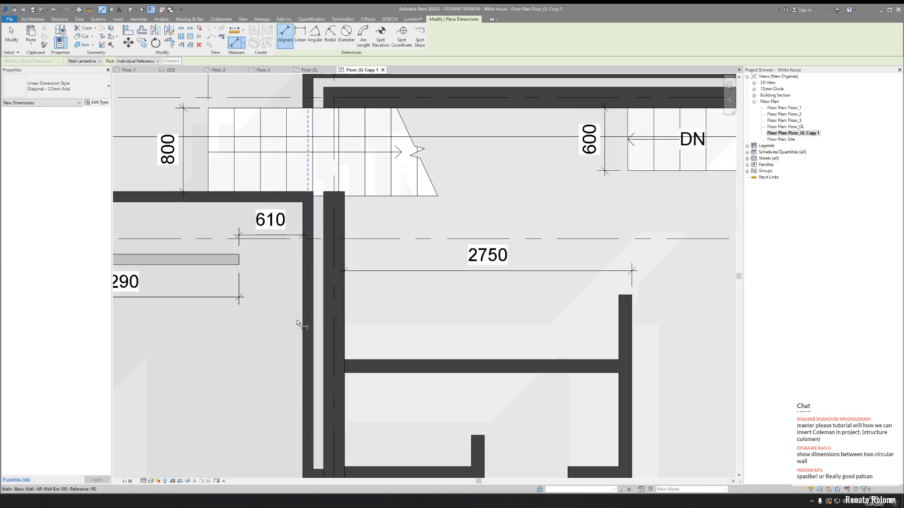
pyautogui.moveTo(293, 336); pyautogui.dragTo(384, 269, button='middle')
pyautogui.scroll(-4, 334, 360)
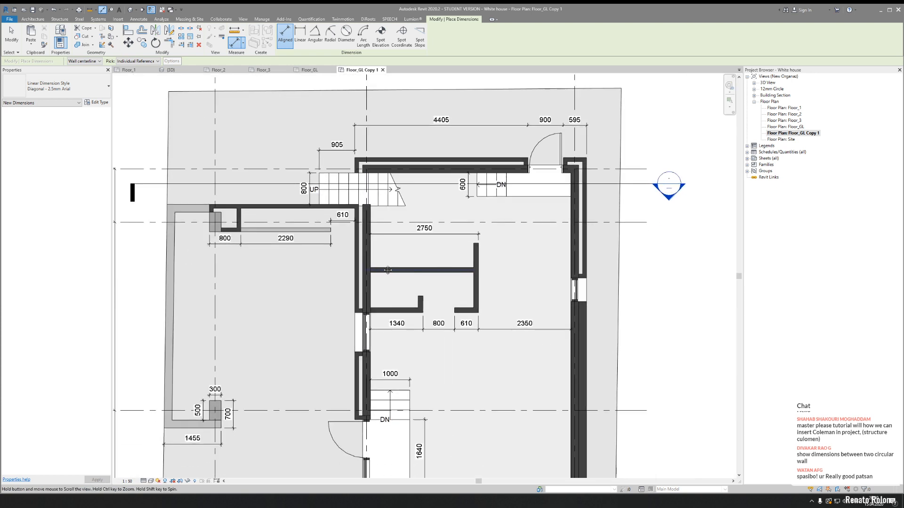
pyautogui.moveTo(374, 348); pyautogui.dragTo(386, 212, button='middle')
pyautogui.scroll(1, 377, 301)
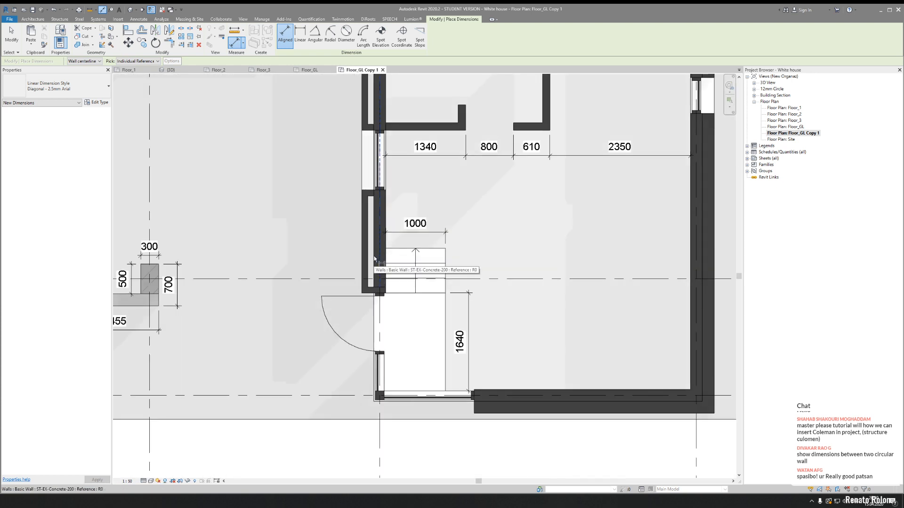
pyautogui.scroll(-1, 375, 259)
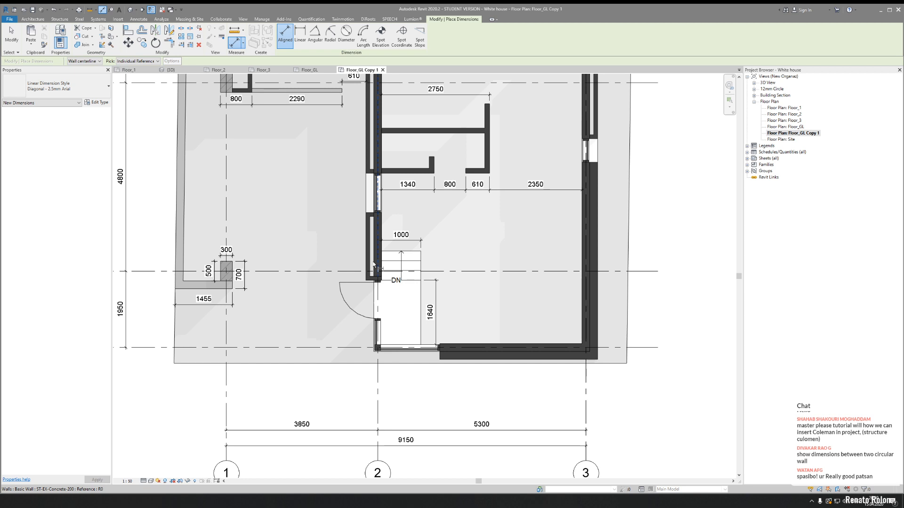
pyautogui.moveTo(476, 260); pyautogui.dragTo(451, 351, button='middle')
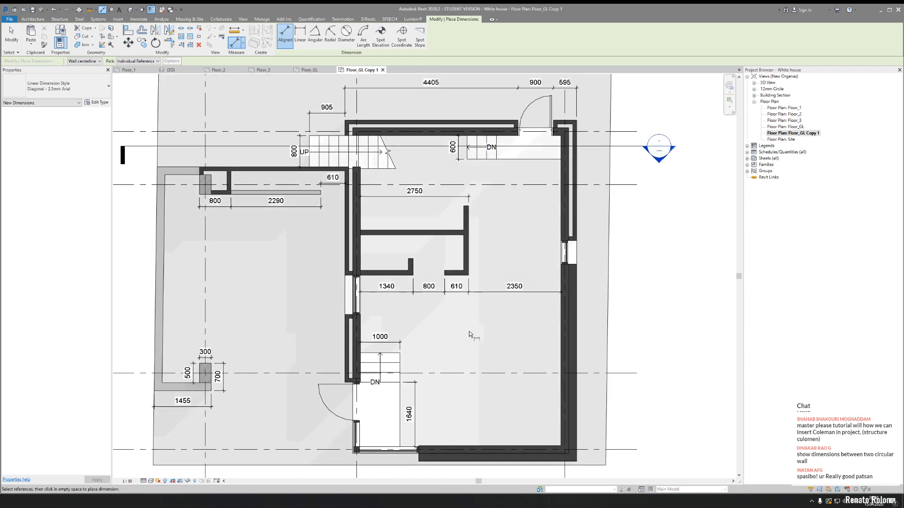
# - Dimension the full length of the interior partition from its free end to the outer face of the short return wall, placing it on the open room side
pyautogui.scroll(3, 541, 249)
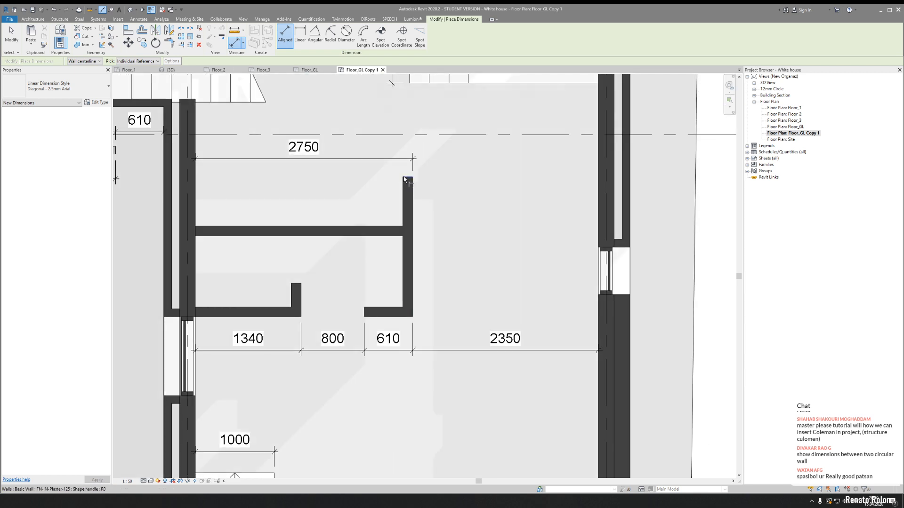
pyautogui.click(404, 178)
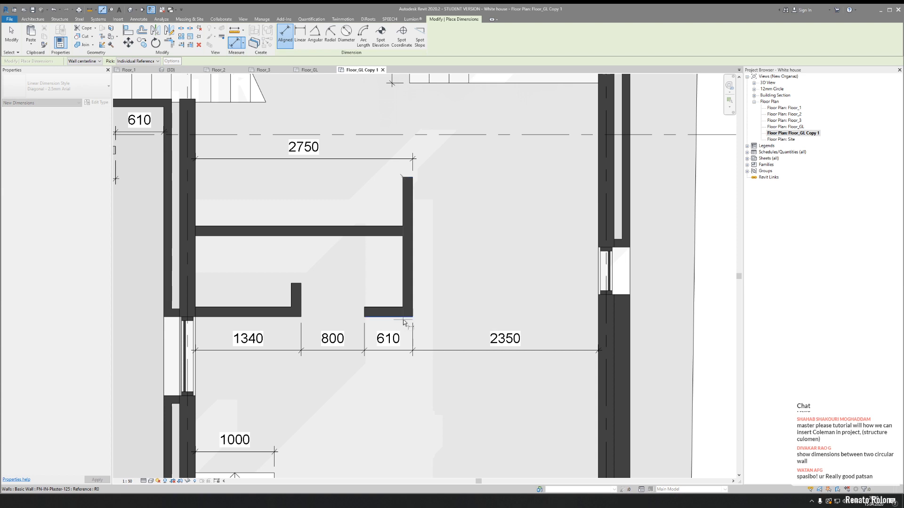
pyautogui.click(402, 321)
pyautogui.click(445, 317)
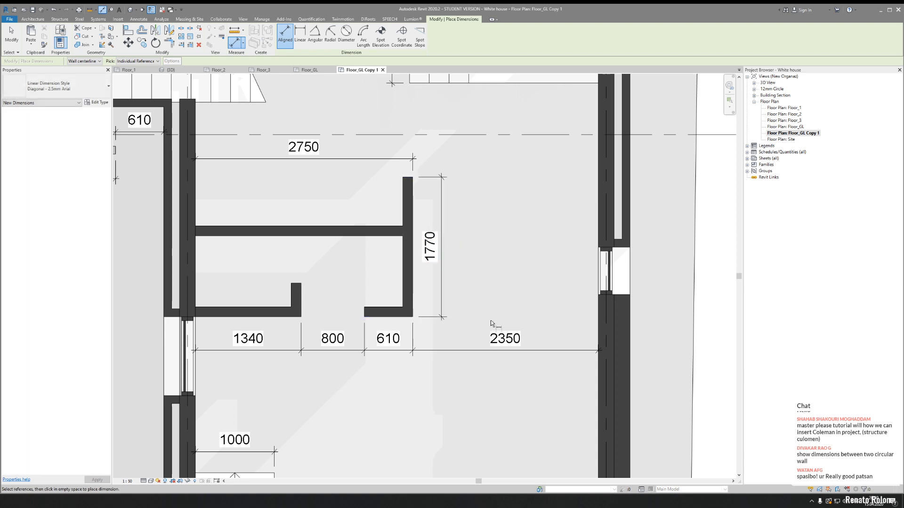
pyautogui.scroll(-5, 478, 312)
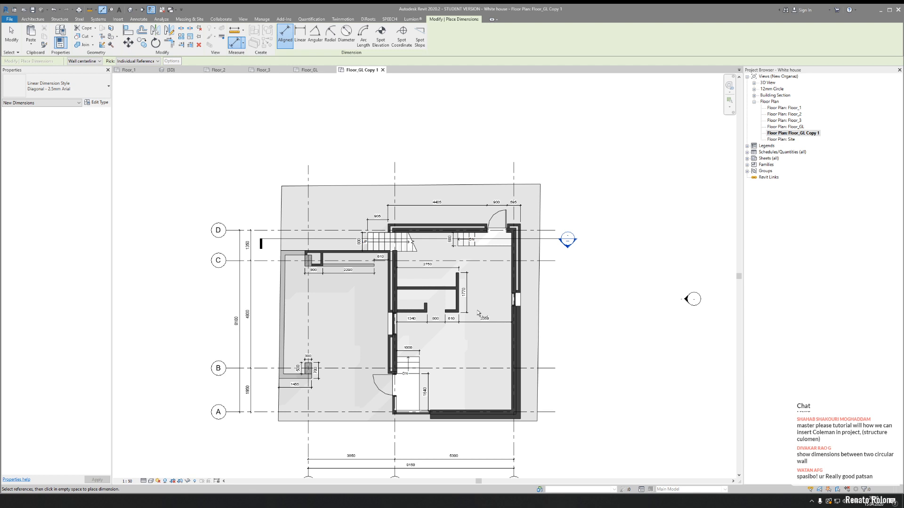
pyautogui.scroll(3, 489, 375)
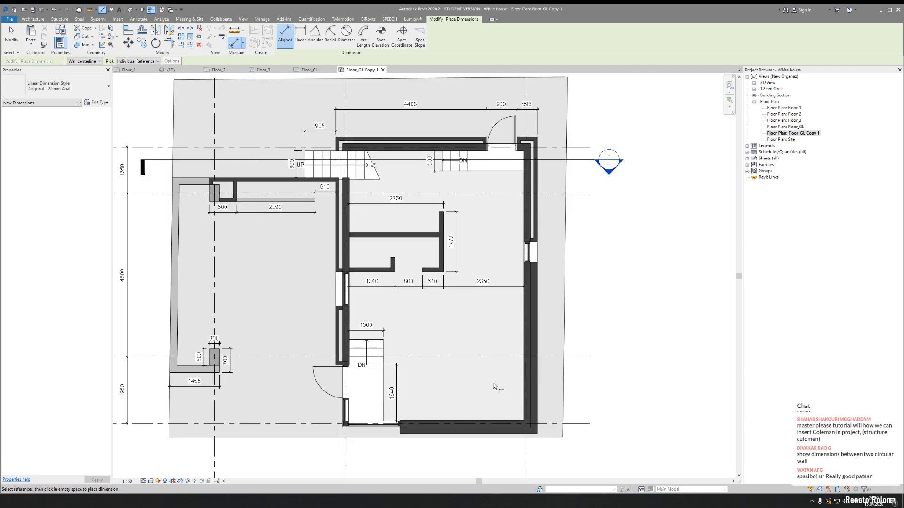
# - Dimension the clear distance from the wall along grid A to the edge of the upper DN stair, placing it near the wall along grid 3
pyautogui.click(499, 432)
pyautogui.moveTo(514, 178); pyautogui.dragTo(511, 275, button='middle')
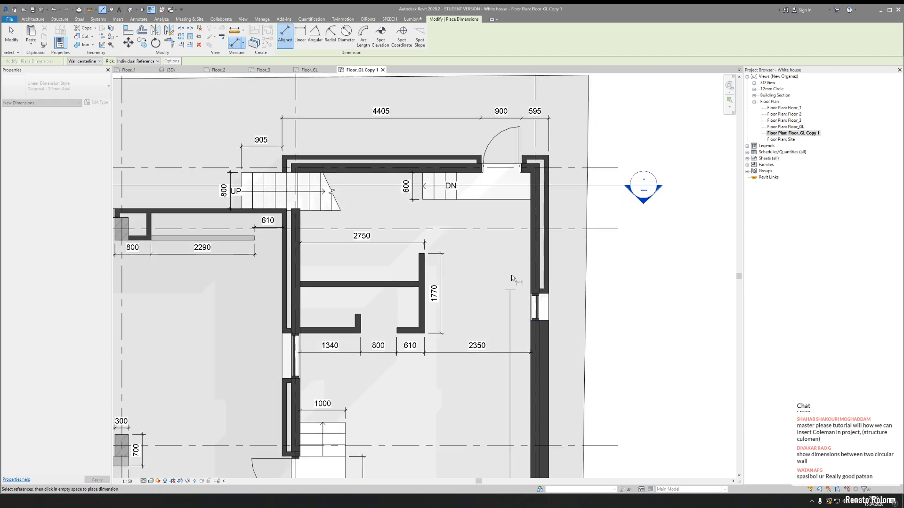
pyautogui.click(520, 200)
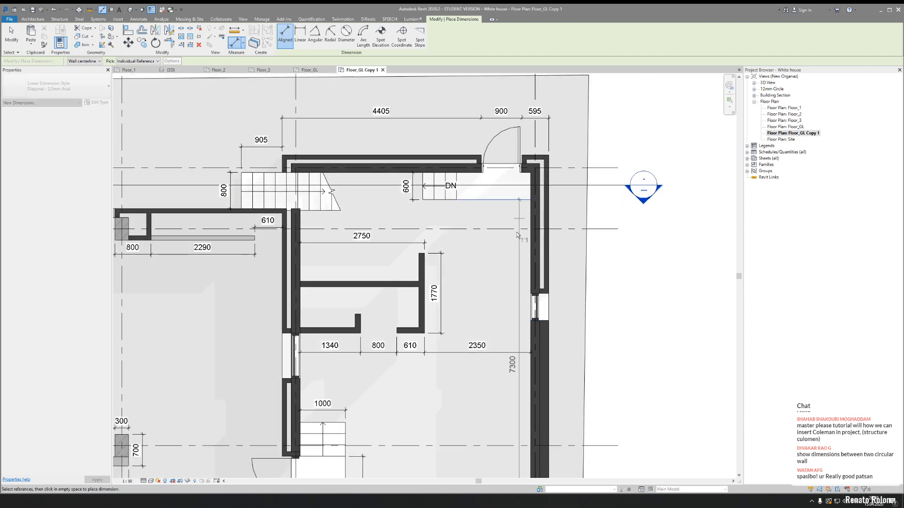
pyautogui.click(513, 262)
pyautogui.press('Escape')
pyautogui.press('Escape')
# - Select the glazed panel in the curtain wall along grid A near the entrance door to identify its category, leaving it unchanged
pyautogui.scroll(-3, 528, 325)
pyautogui.moveTo(530, 334); pyautogui.dragTo(511, 300, button='middle')
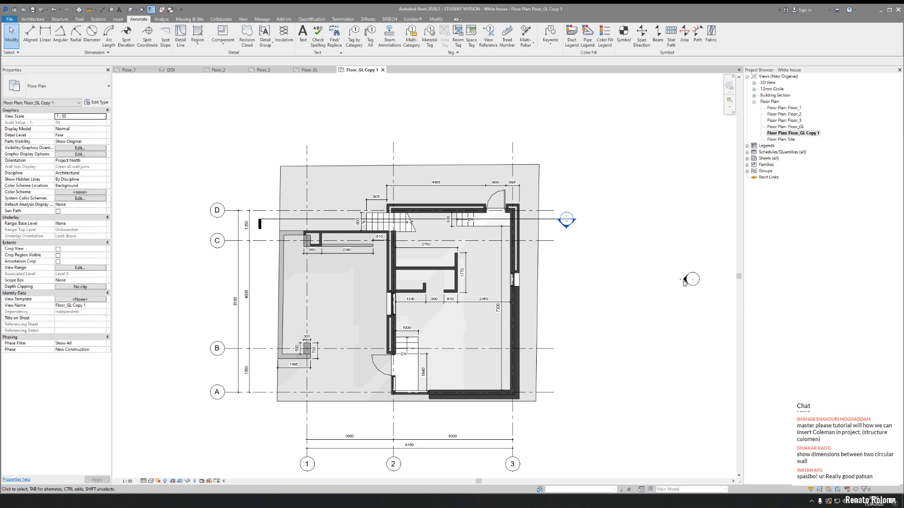
pyautogui.scroll(8, 395, 390)
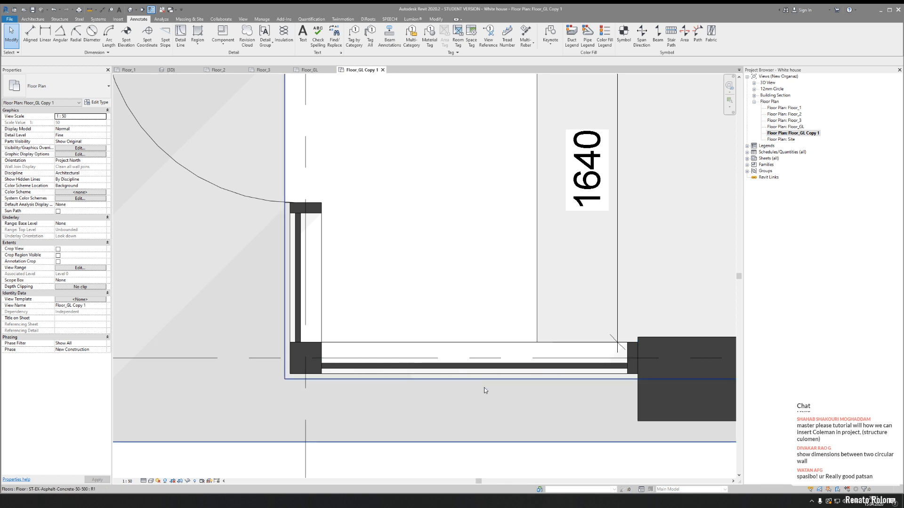
pyautogui.moveTo(475, 396); pyautogui.dragTo(422, 397, button='middle')
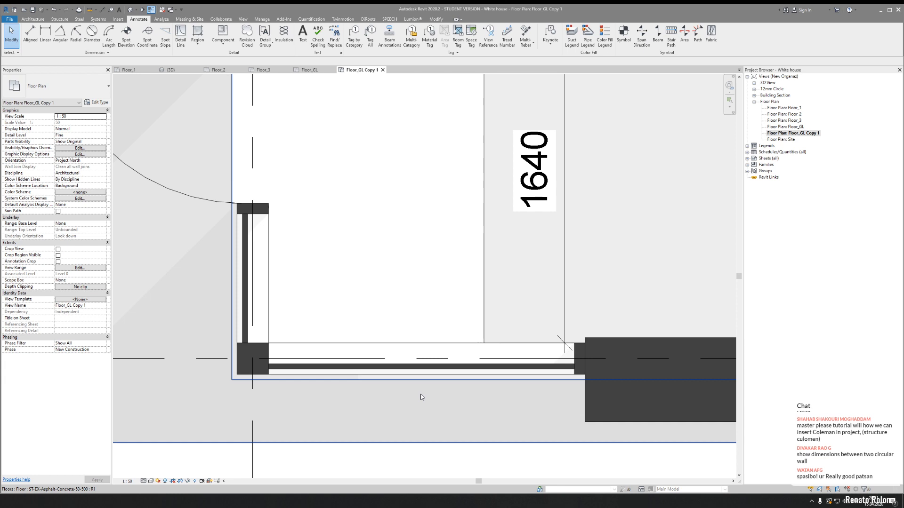
pyautogui.press('Tab')
pyautogui.press('Tab')
pyautogui.click(382, 372)
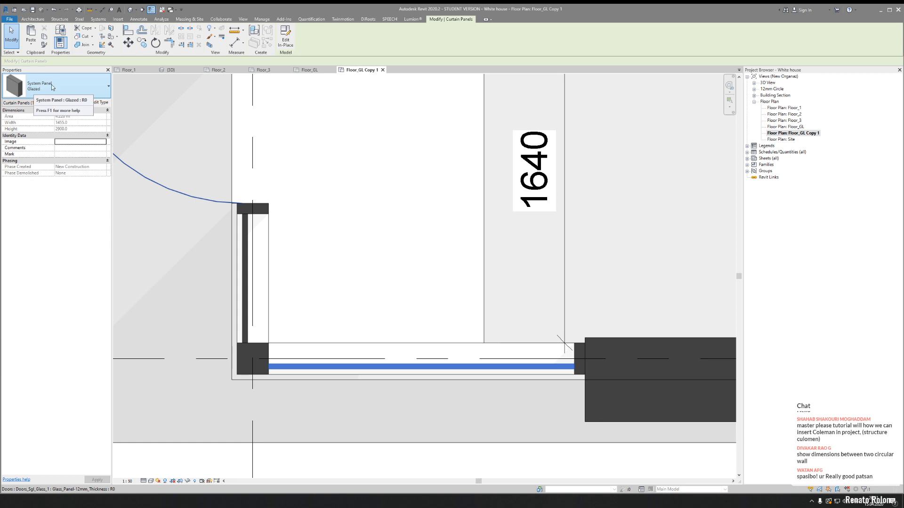
pyautogui.press('Escape')
# - Open the view's Visibility/Graphic Overrides and check the subcategories under Walls for one that controls the glazing
pyautogui.press('v')
pyautogui.press('g')
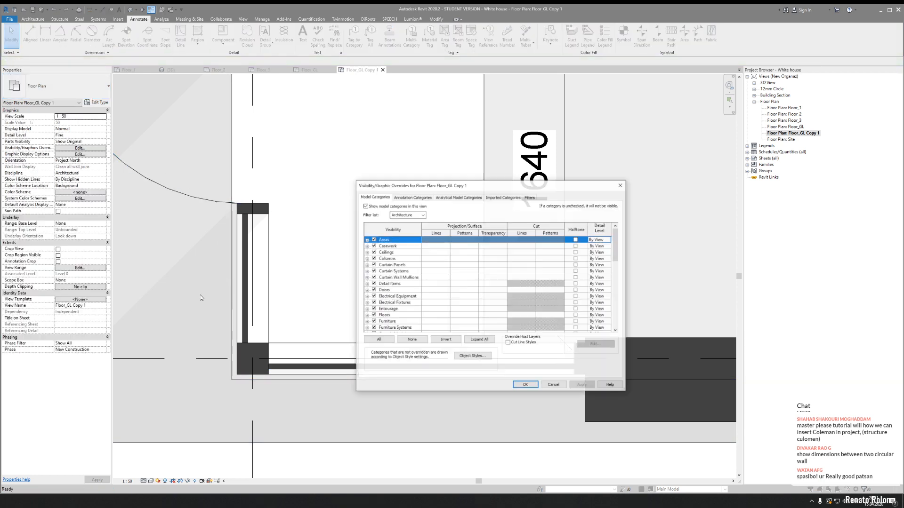
pyautogui.scroll(-6, 448, 288)
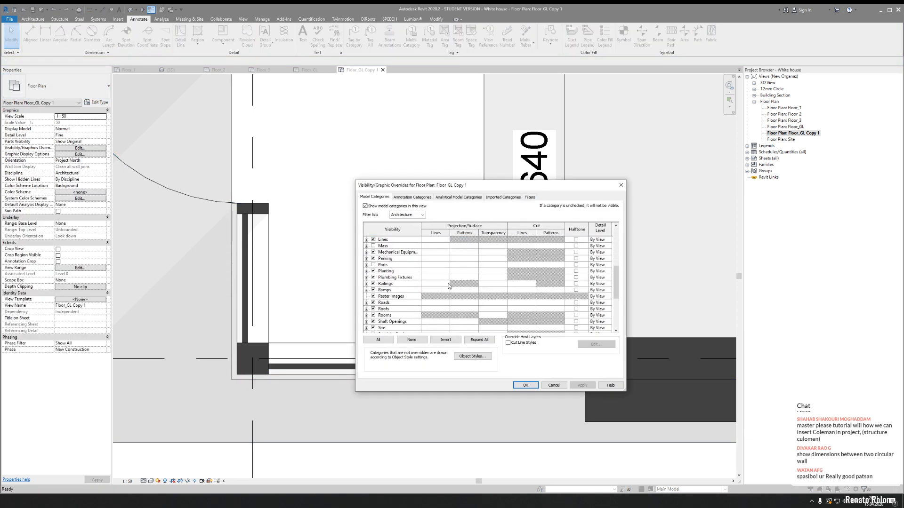
pyautogui.scroll(-4, 449, 286)
pyautogui.click(367, 322)
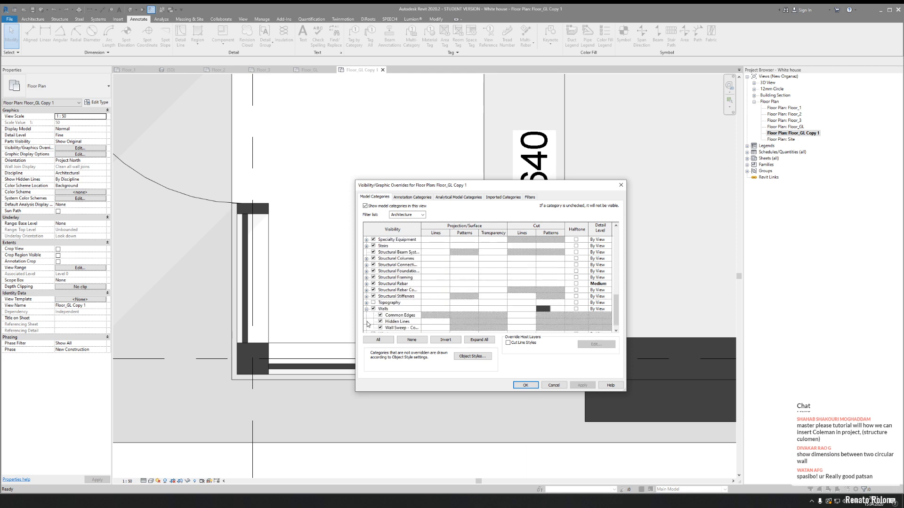
pyautogui.scroll(-1, 454, 307)
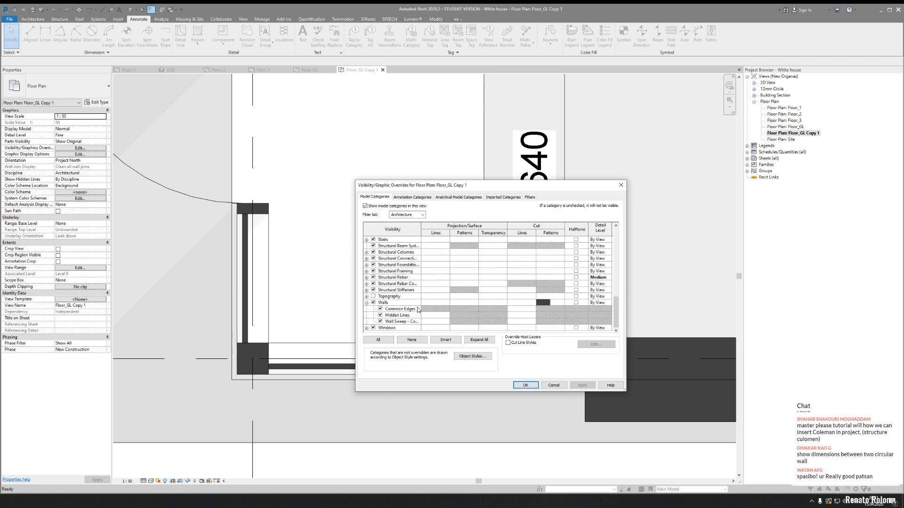
pyautogui.scroll(10, 419, 307)
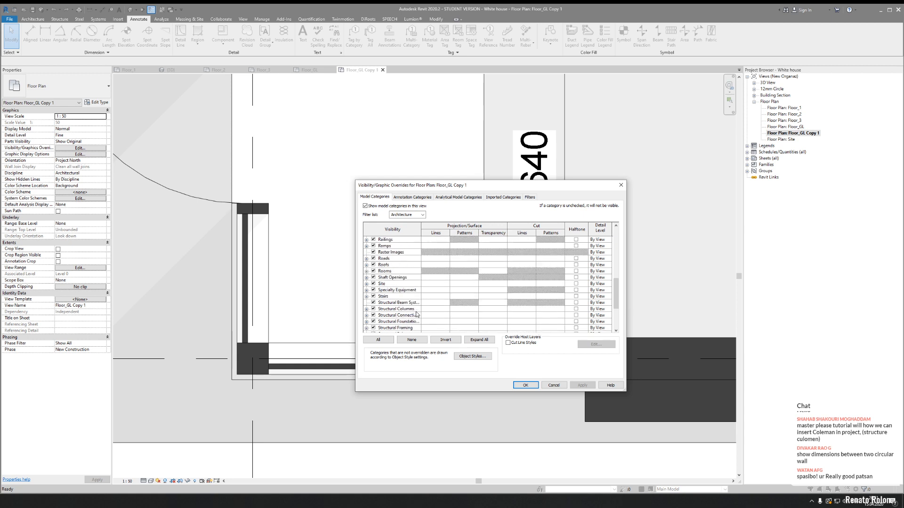
pyautogui.scroll(3, 400, 292)
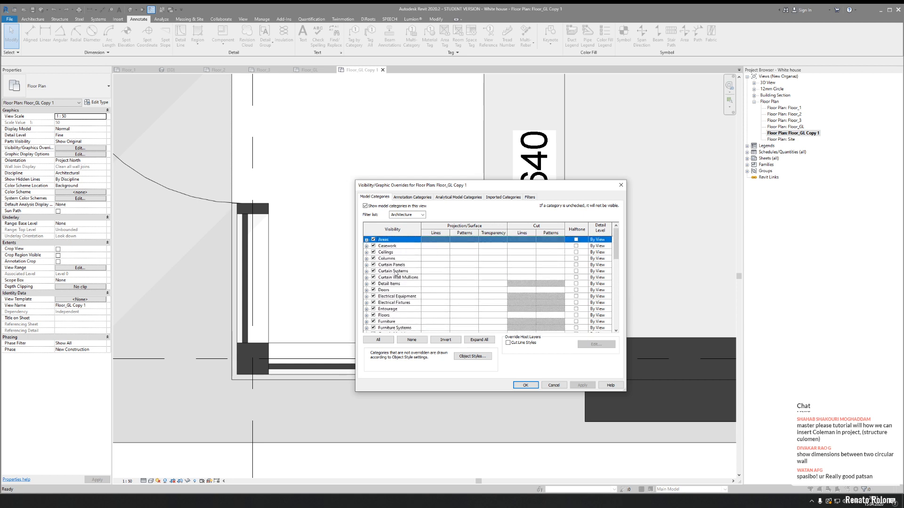
# - Override the Curtain Panels cut pattern with a solid fill foreground in blue RGB 000-128-255 for this view
pyautogui.click(538, 267)
pyautogui.click(546, 265)
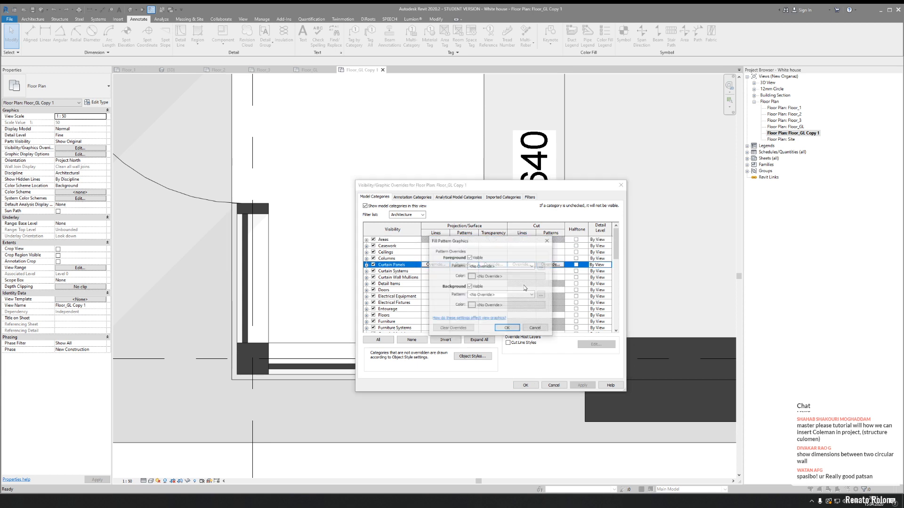
pyautogui.click(499, 265)
pyautogui.click(484, 279)
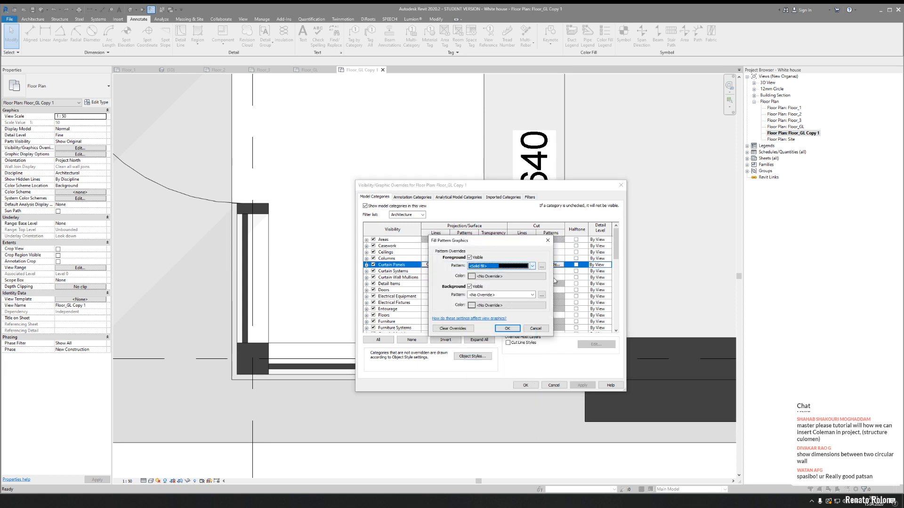
pyautogui.click(497, 276)
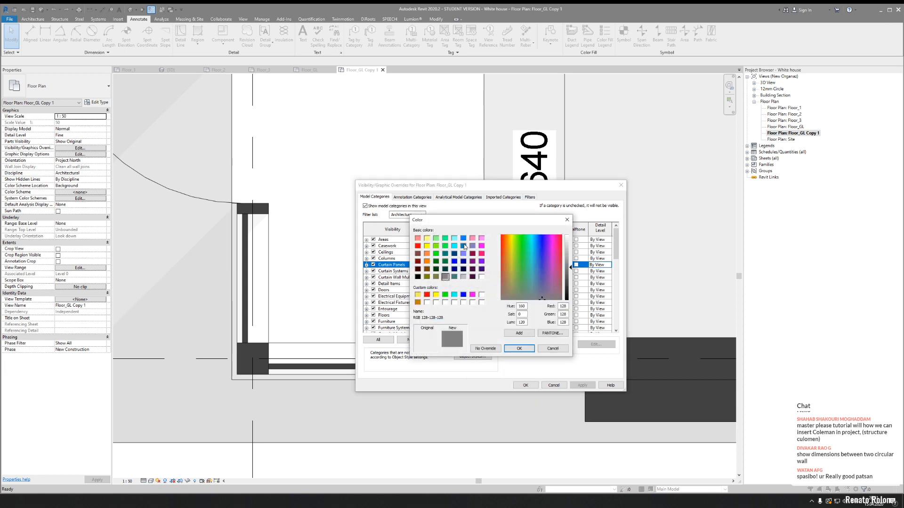
pyautogui.click(463, 246)
pyautogui.click(518, 348)
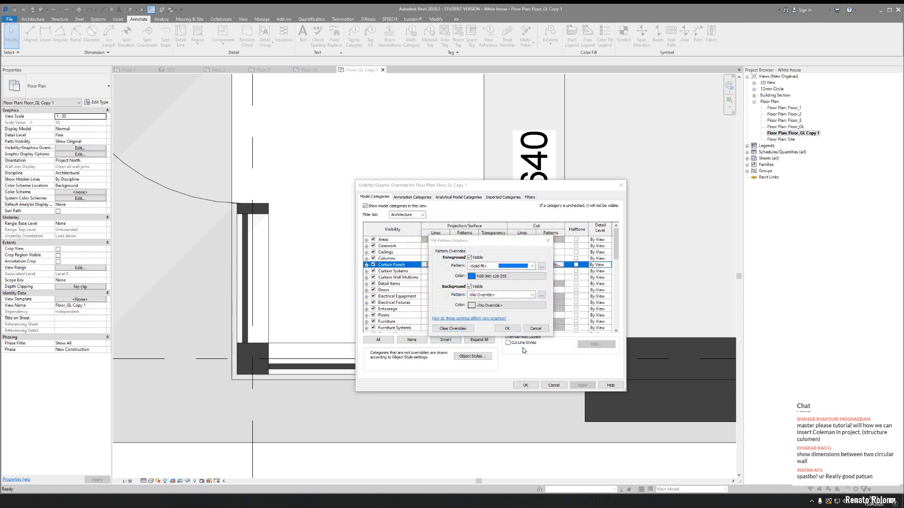
pyautogui.click(507, 328)
pyautogui.click(525, 385)
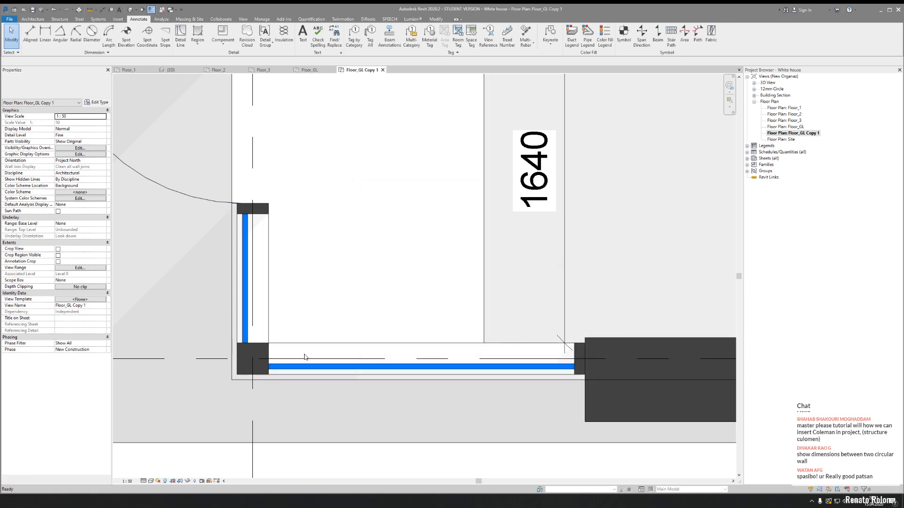
# - Check how the glazing override displays at the window in the wall along grid 3
pyautogui.scroll(-4, 395, 367)
pyautogui.moveTo(434, 168); pyautogui.dragTo(236, 445, button='middle')
pyautogui.scroll(3, 523, 309)
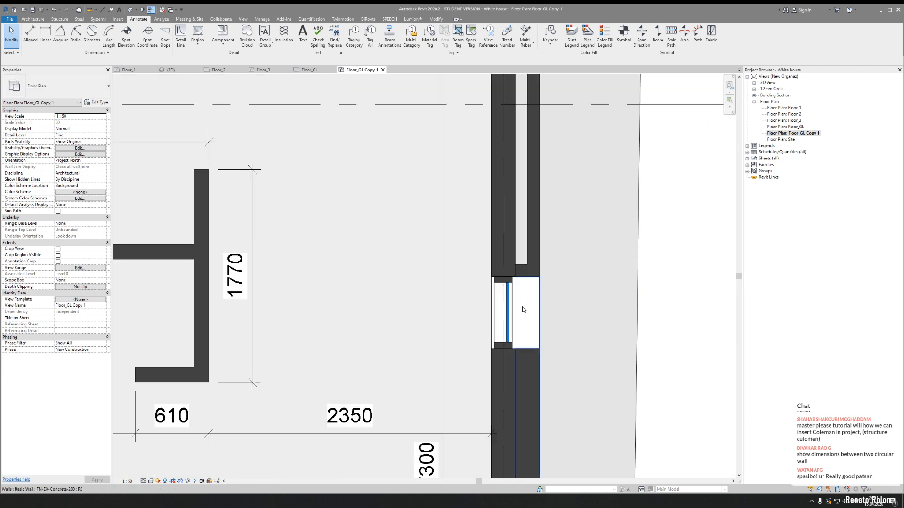
pyautogui.scroll(2, 523, 309)
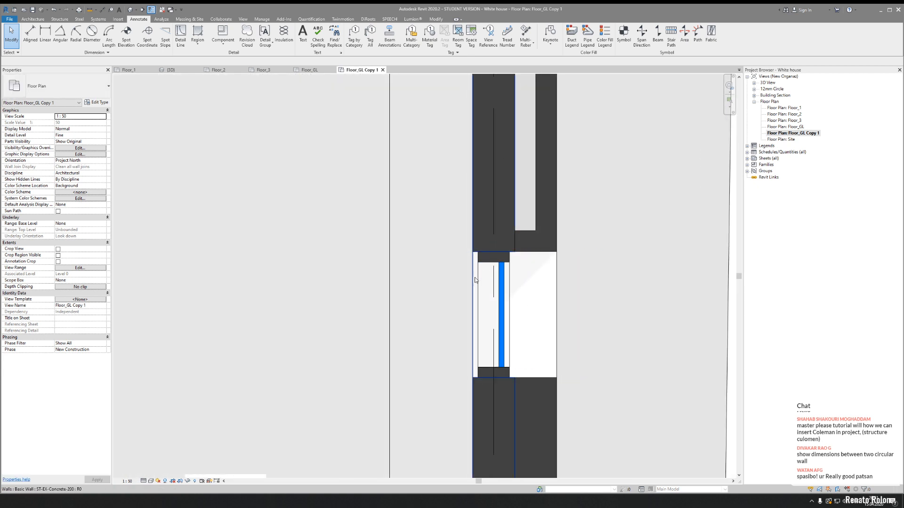
pyautogui.scroll(-5, 500, 282)
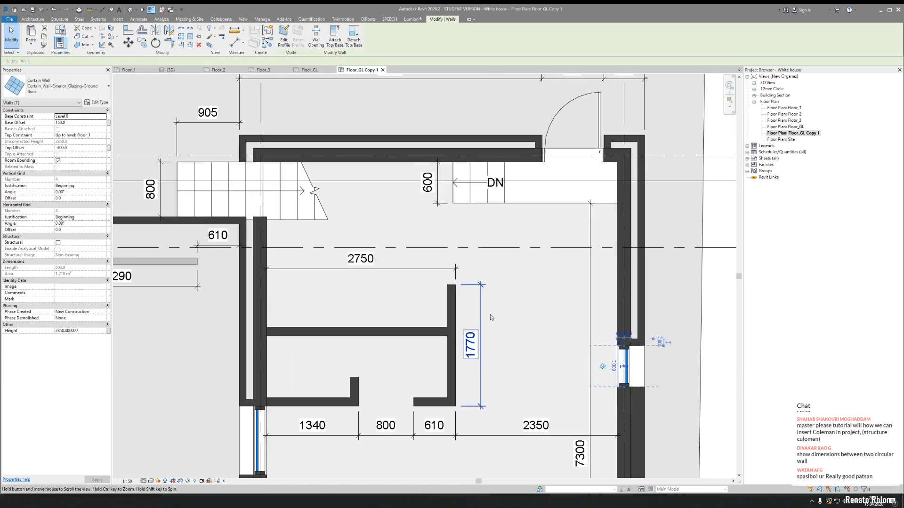
pyautogui.moveTo(490, 314); pyautogui.dragTo(487, 343, button='middle')
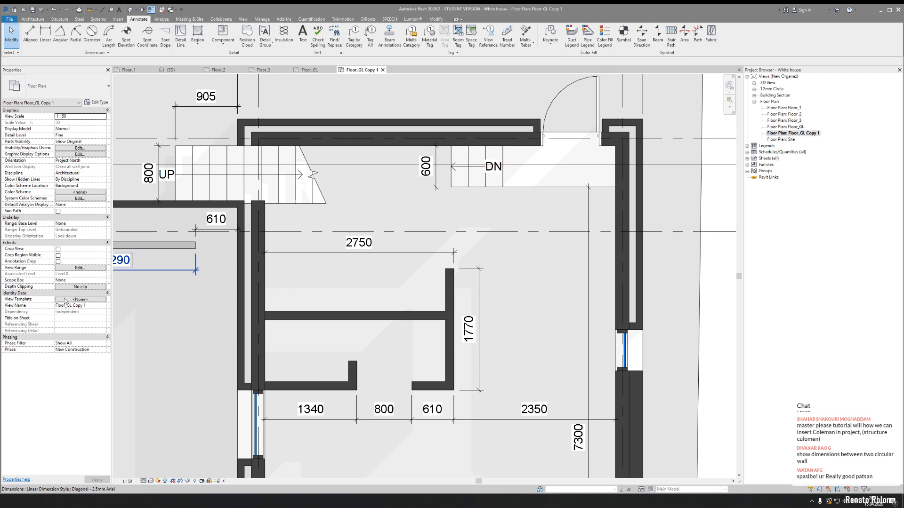
# - Create a view template named Final Drawing from the Floor_GL Copy 1 floor plan
pyautogui.rightClick(784, 135)
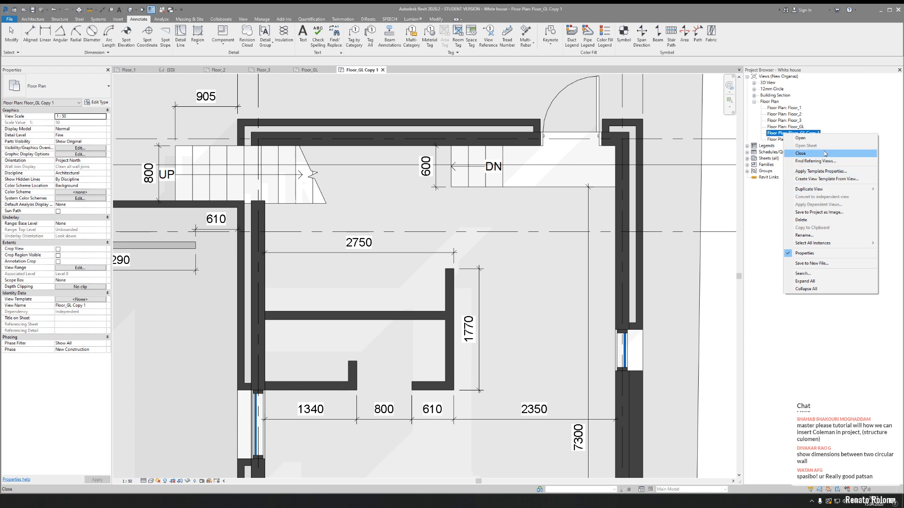
pyautogui.click(846, 180)
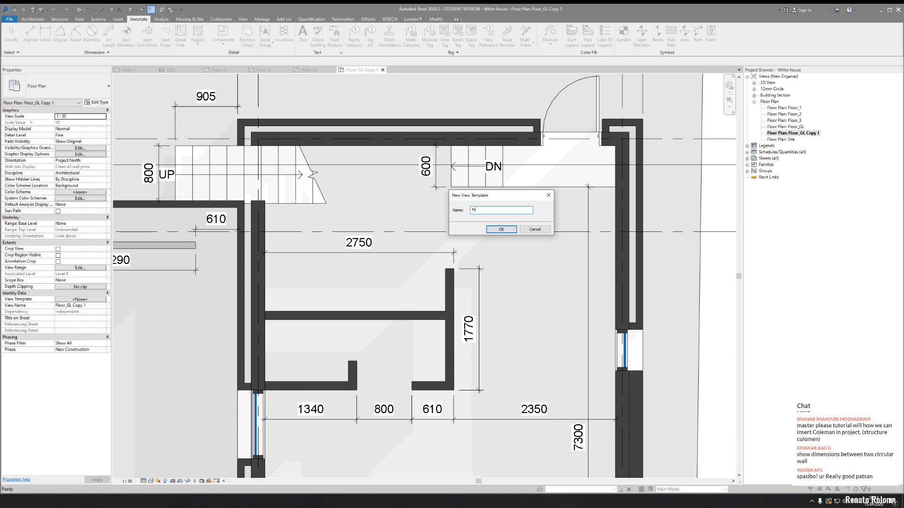
pyautogui.write('Final Drawing')
pyautogui.press('Return')
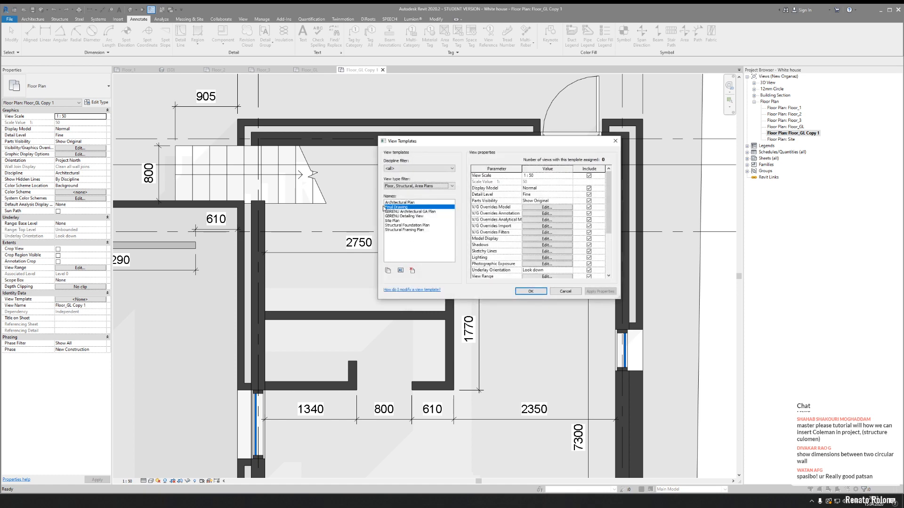
pyautogui.click(530, 291)
pyautogui.scroll(-2, 393, 275)
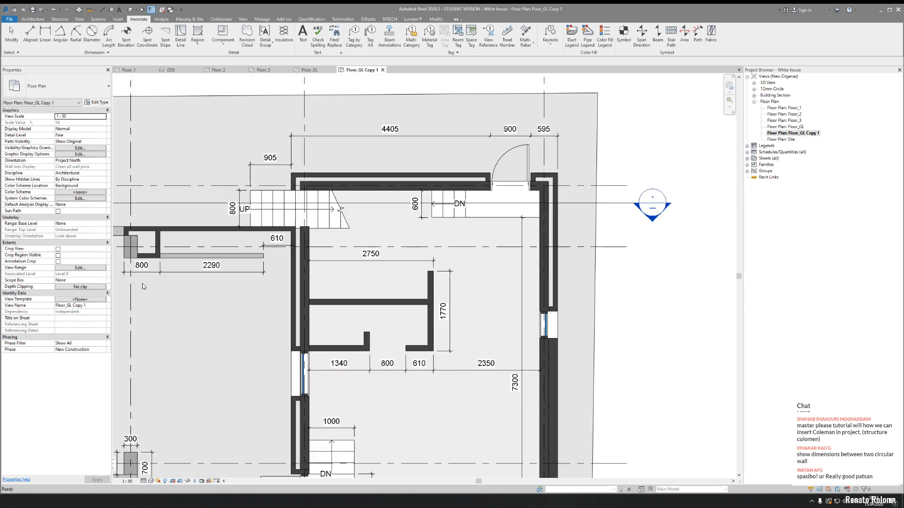
# - Assign the Final Drawing view template to the Floor_GL Copy 1 plan
pyautogui.click(79, 300)
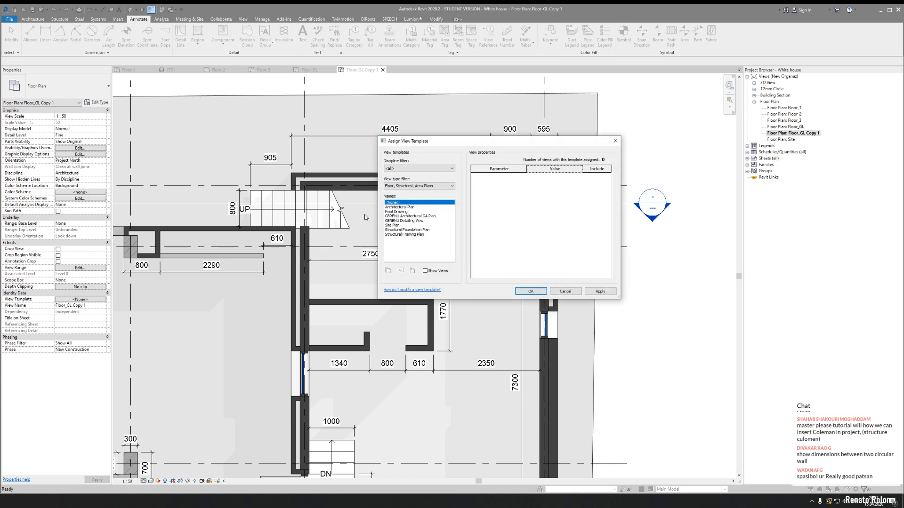
pyautogui.click(394, 212)
pyautogui.click(531, 292)
pyautogui.scroll(-2, 492, 293)
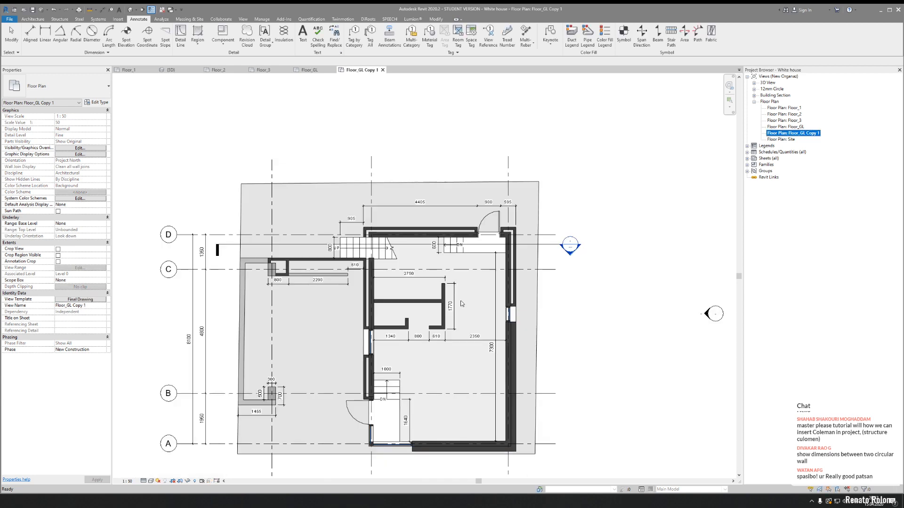
# - Duplicate the Floor_1 floor plan without its detailing
pyautogui.rightClick(793, 110)
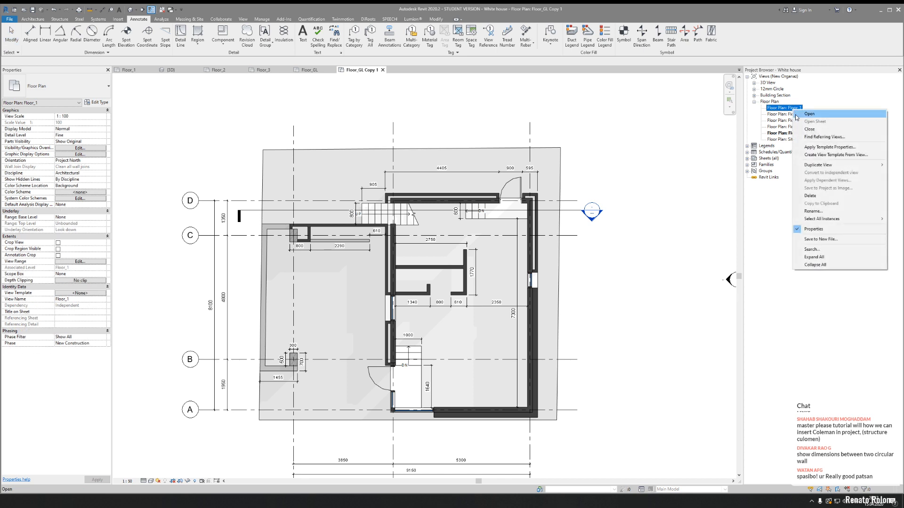
pyautogui.moveTo(819, 164)
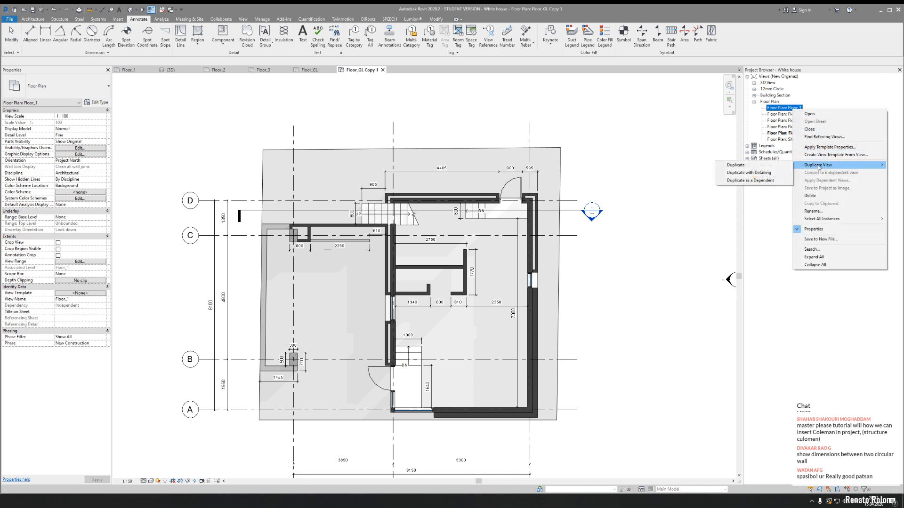
pyautogui.click(758, 165)
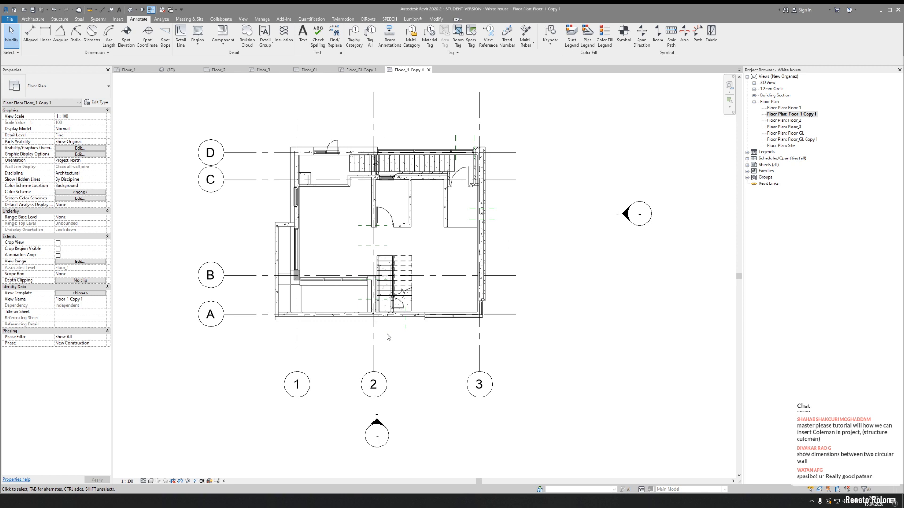
# - Assign the Final Drawing view template to the Floor_1 Copy 1 plan and review the walls and stairs
pyautogui.moveTo(348, 237); pyautogui.dragTo(363, 253, button='middle')
pyautogui.scroll(2, 373, 207)
pyautogui.moveTo(439, 283); pyautogui.dragTo(450, 286, button='middle')
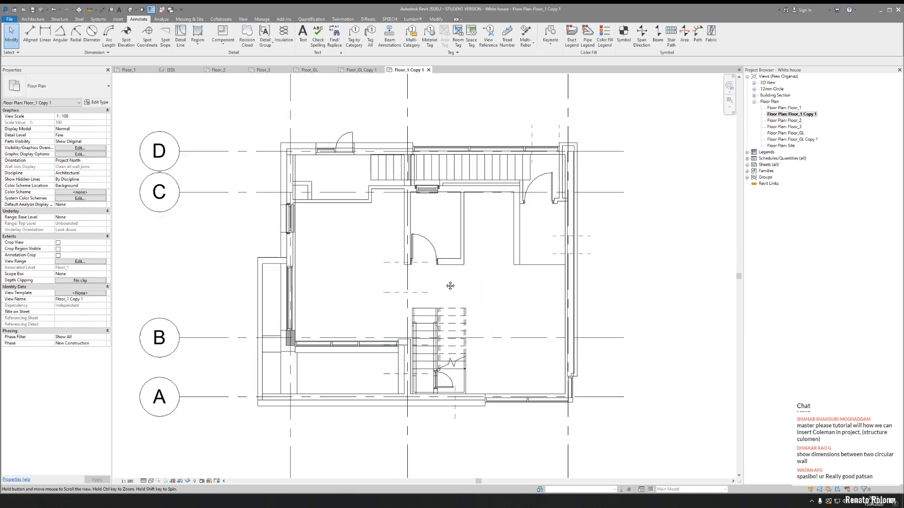
pyautogui.scroll(2, 448, 284)
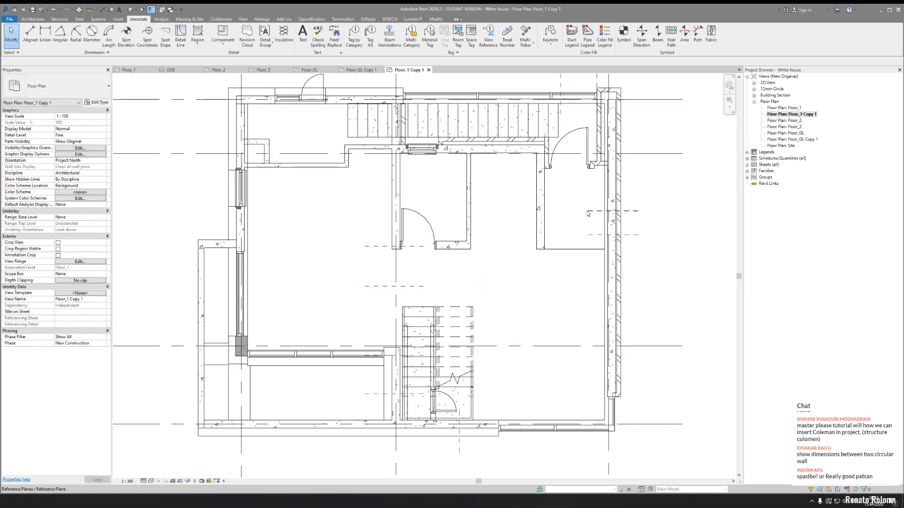
pyautogui.click(91, 295)
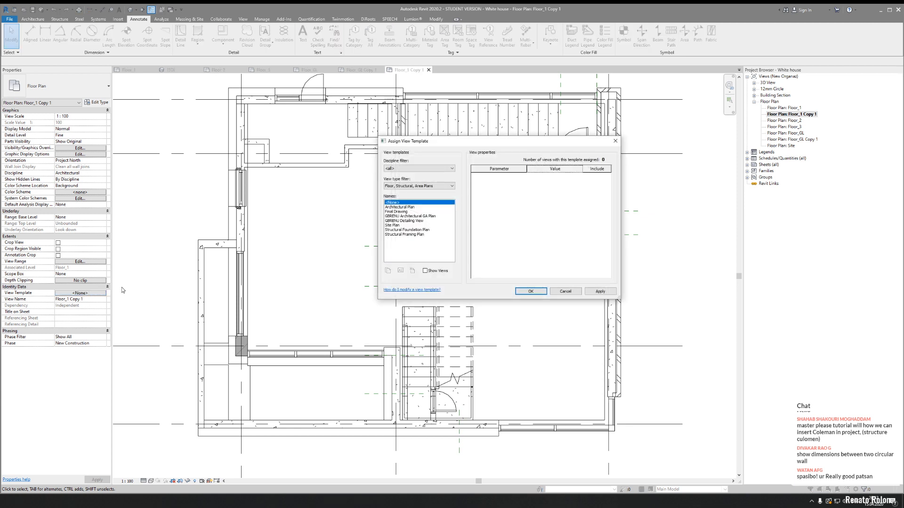
pyautogui.click(396, 212)
pyautogui.click(530, 291)
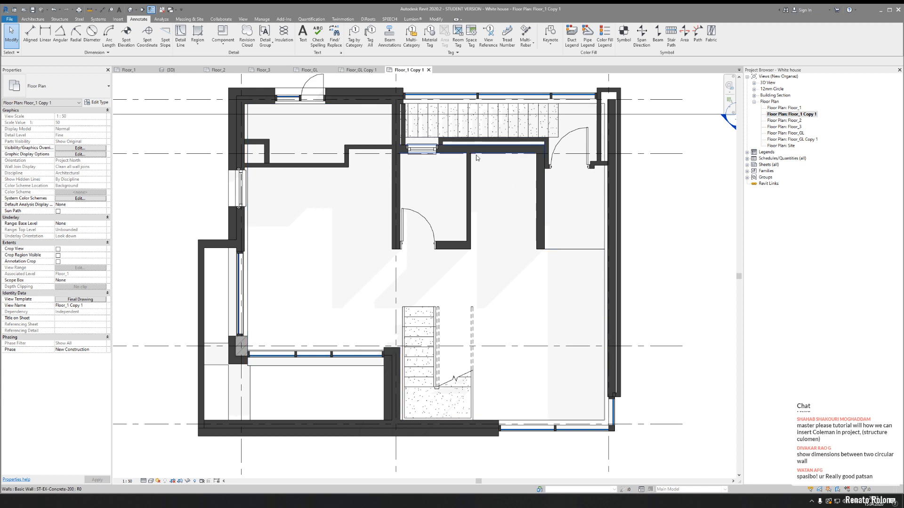
pyautogui.scroll(-3, 493, 234)
pyautogui.moveTo(492, 234); pyautogui.dragTo(452, 267, button='middle')
pyautogui.scroll(4, 393, 255)
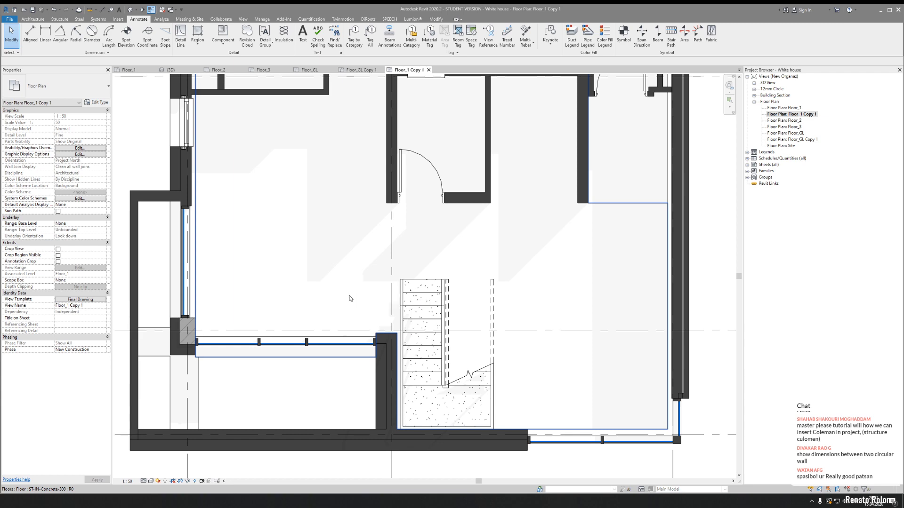
# - Override the interior door's swing arc with the <Overhead> line style using Linework in the Floor_1 Copy 1 plan
pyautogui.moveTo(412, 244); pyautogui.dragTo(318, 353, button='middle')
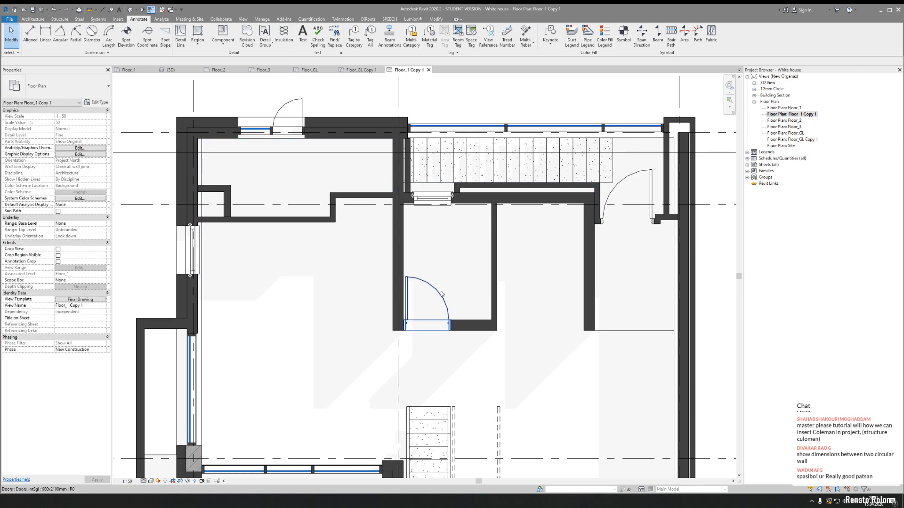
pyautogui.moveTo(446, 296); pyautogui.dragTo(438, 266, button='middle')
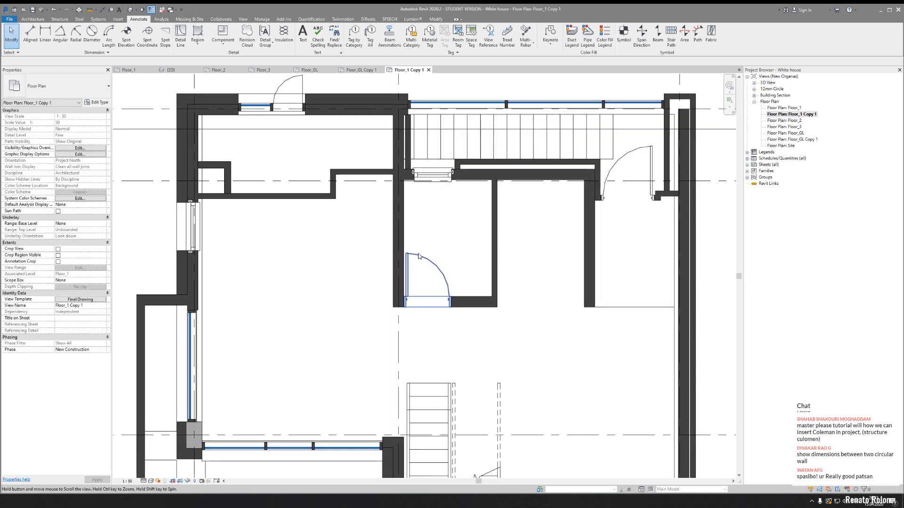
pyautogui.scroll(3, 437, 266)
pyautogui.scroll(1, 444, 277)
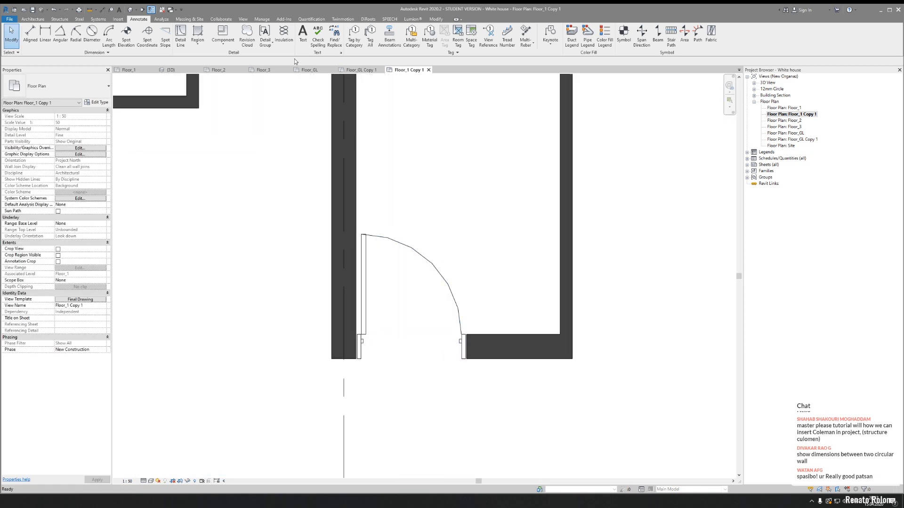
pyautogui.click(436, 19)
pyautogui.click(221, 37)
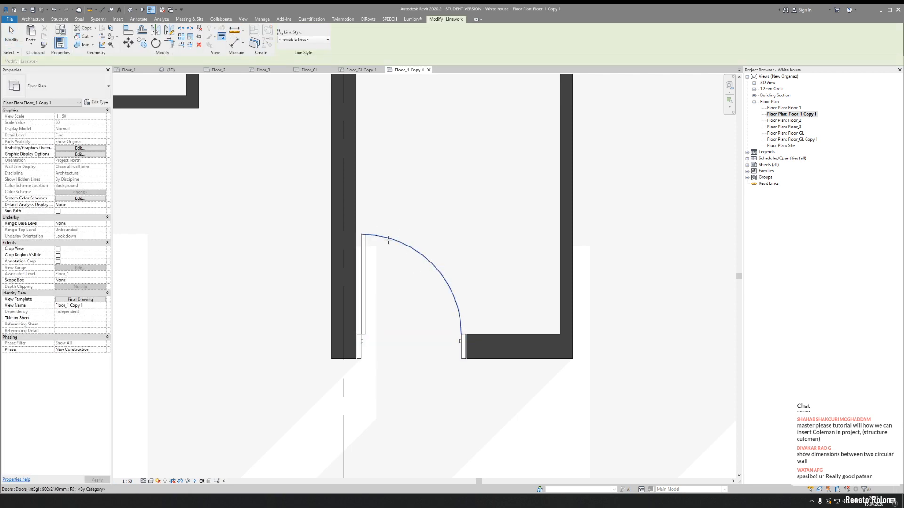
pyautogui.press('Escape')
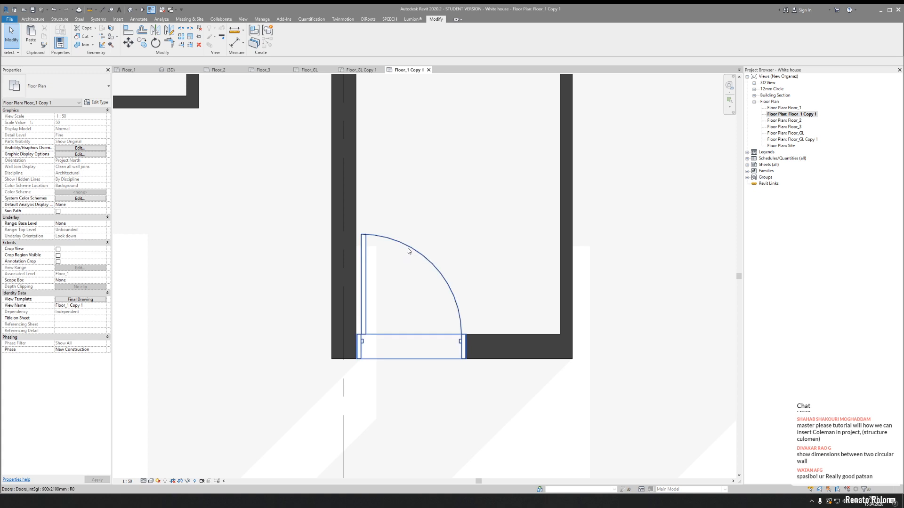
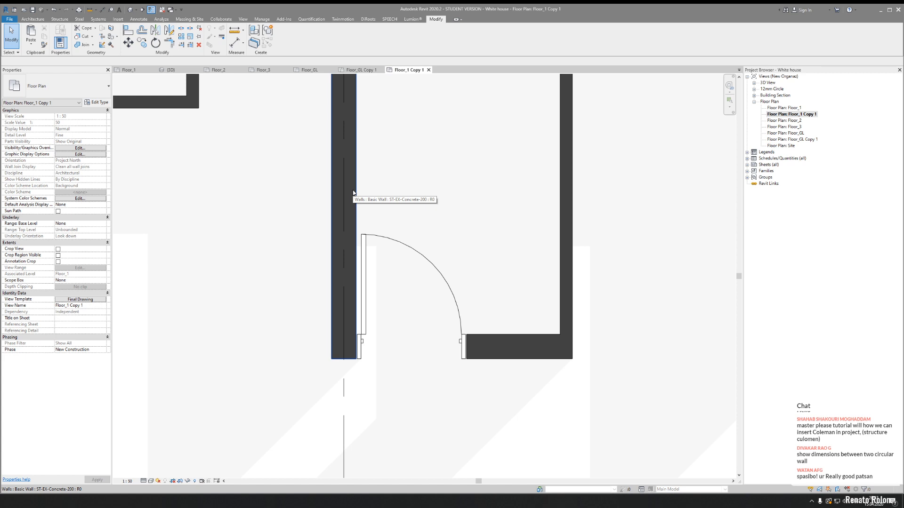
pyautogui.click(221, 37)
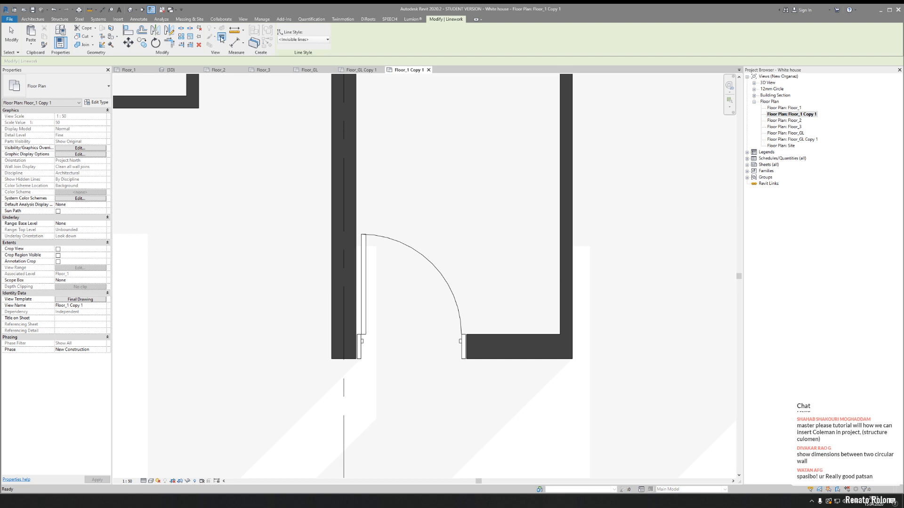
pyautogui.click(300, 40)
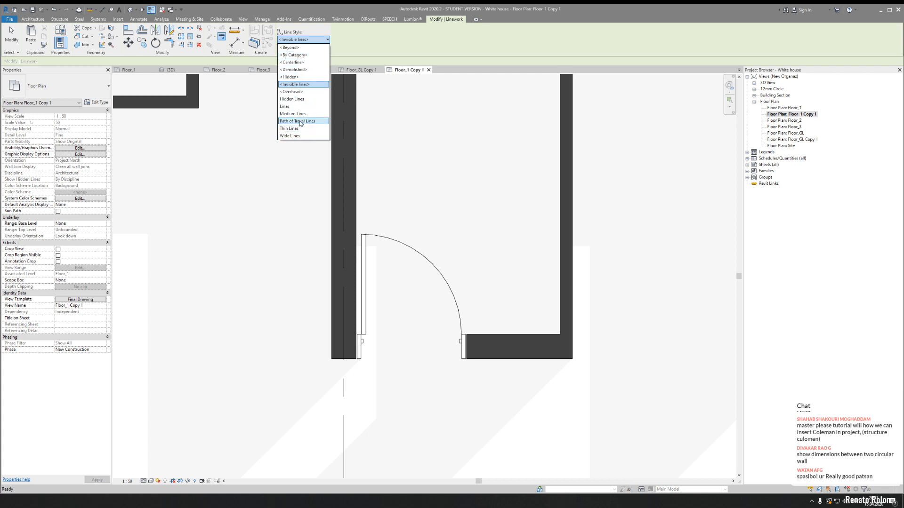
pyautogui.click(306, 91)
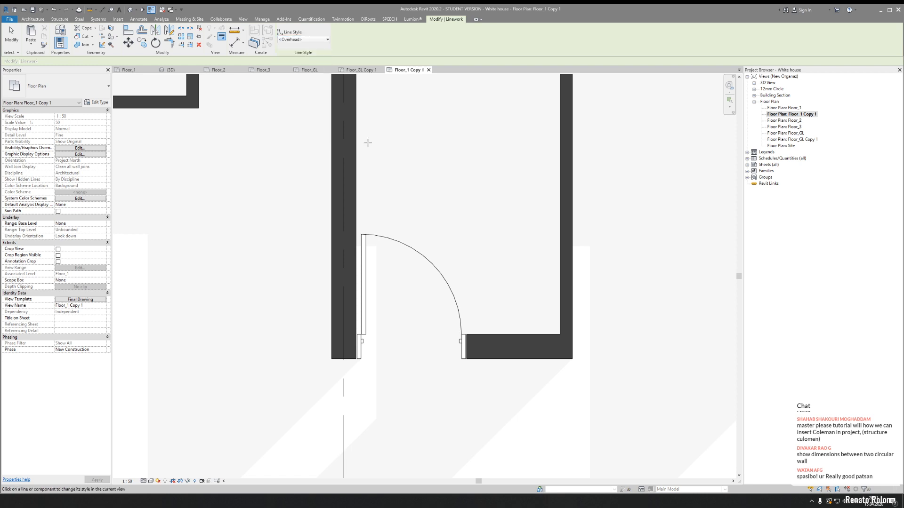
pyautogui.click(405, 243)
pyautogui.press('Escape')
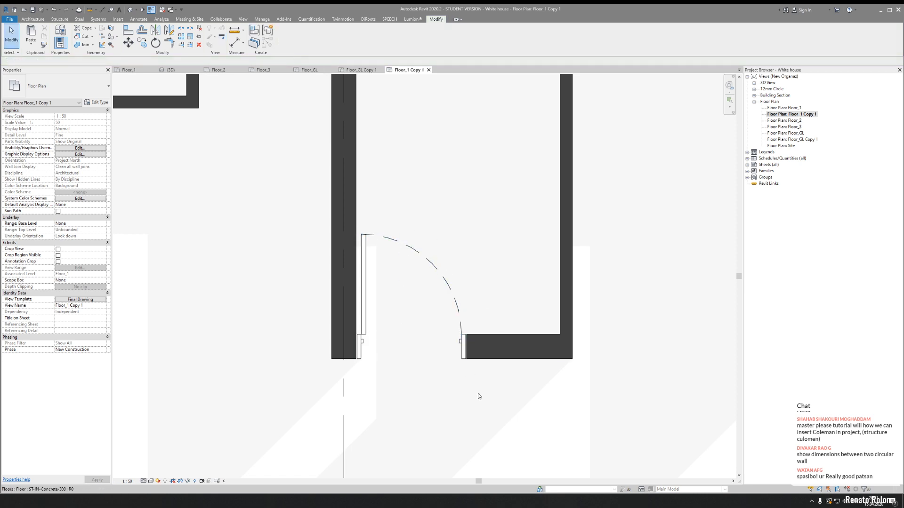
# - Inspect the dashed railing lines along the stair's upper run above the cut line
pyautogui.scroll(-3, 476, 369)
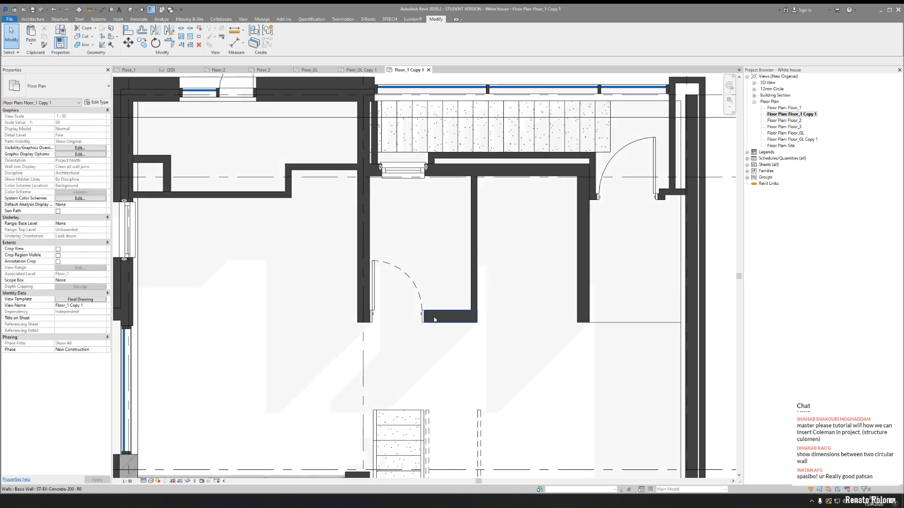
pyautogui.moveTo(495, 348); pyautogui.dragTo(425, 317, button='middle')
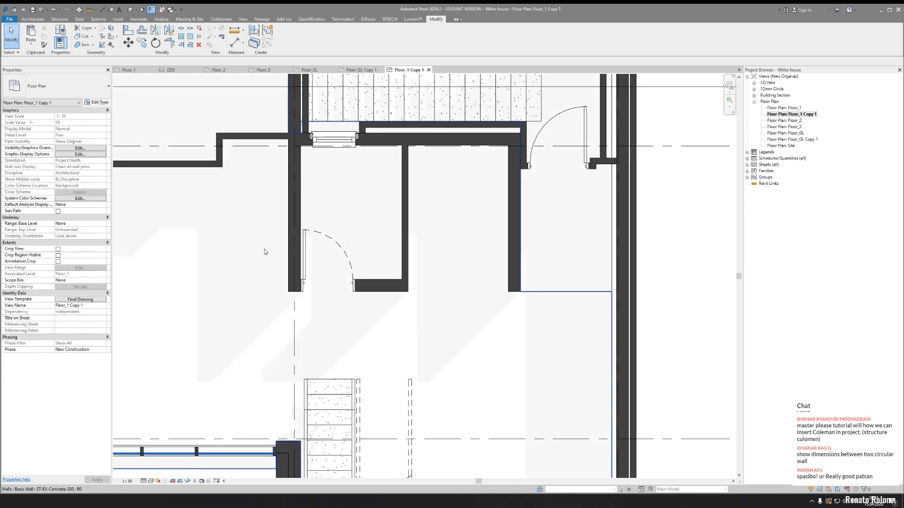
pyautogui.moveTo(437, 348); pyautogui.dragTo(432, 273, button='middle')
pyautogui.scroll(2, 405, 350)
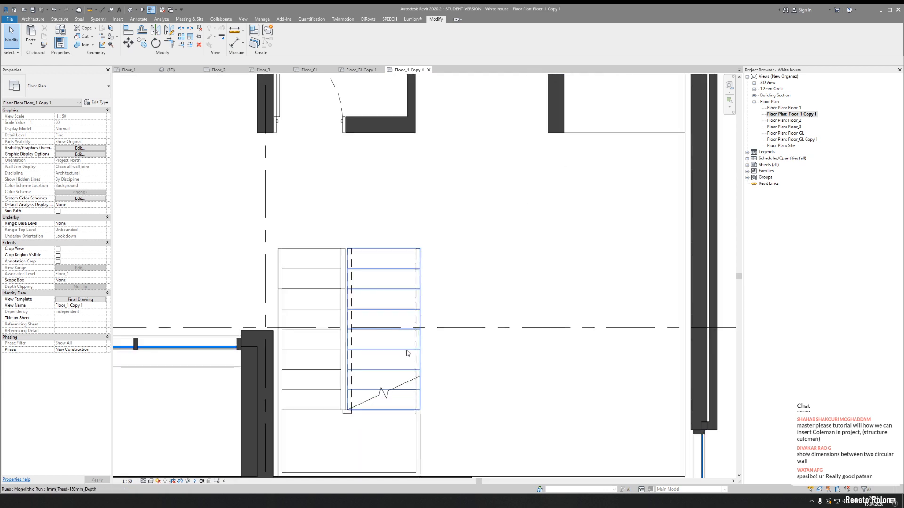
pyautogui.scroll(2, 358, 385)
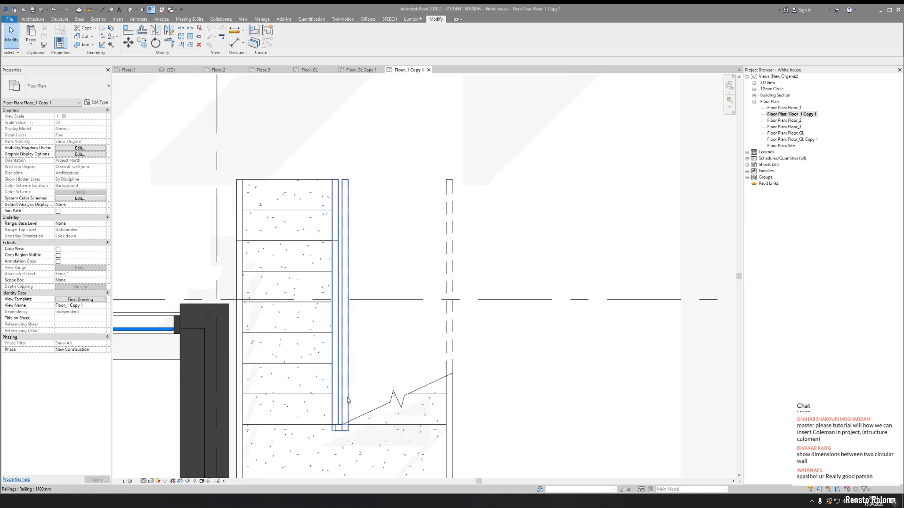
pyautogui.click(350, 400)
pyautogui.moveTo(399, 327); pyautogui.dragTo(370, 288, button='middle')
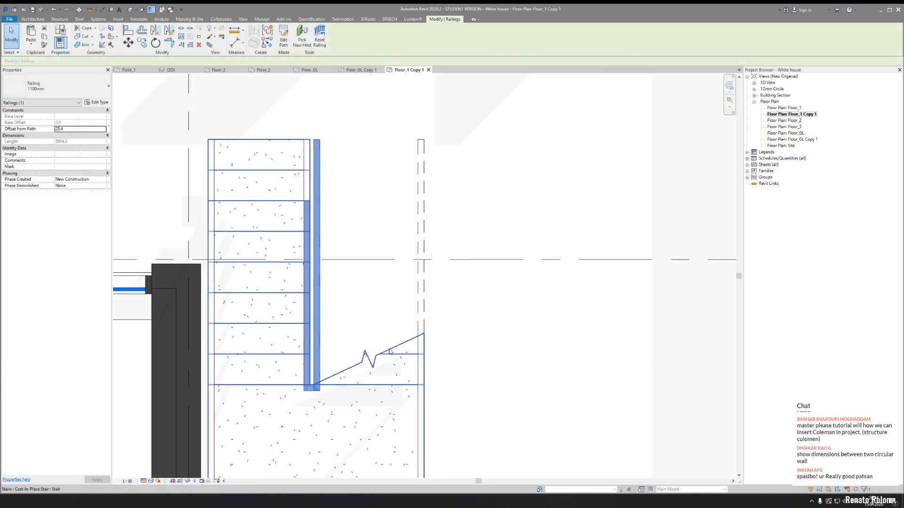
pyautogui.press('Escape')
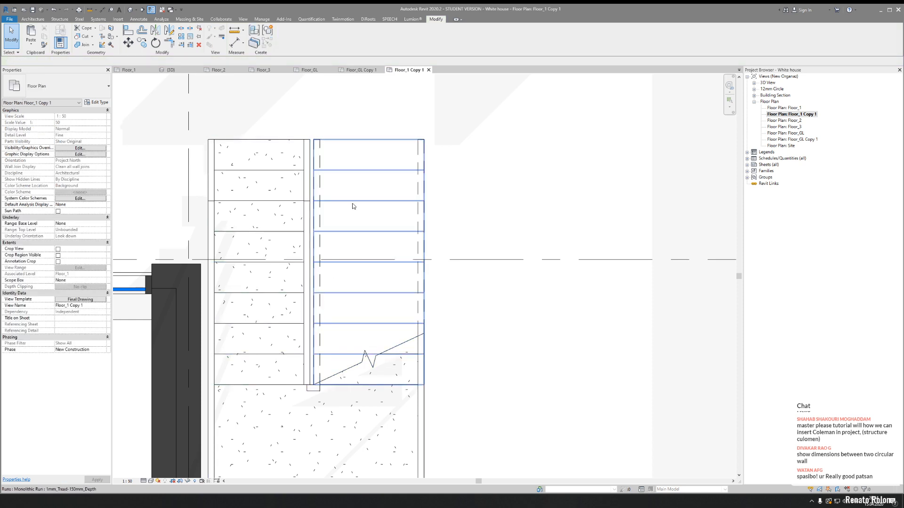
pyautogui.press('v')
pyautogui.press('g')
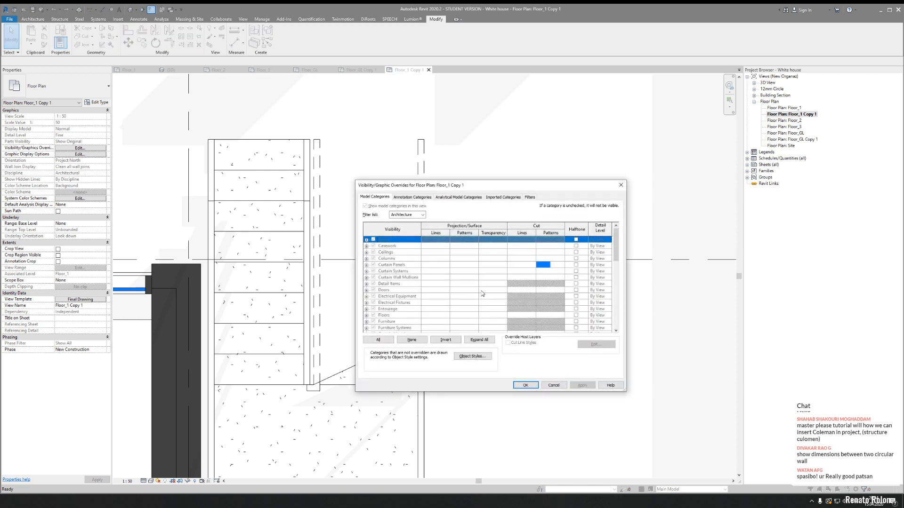
pyautogui.scroll(-2, 437, 288)
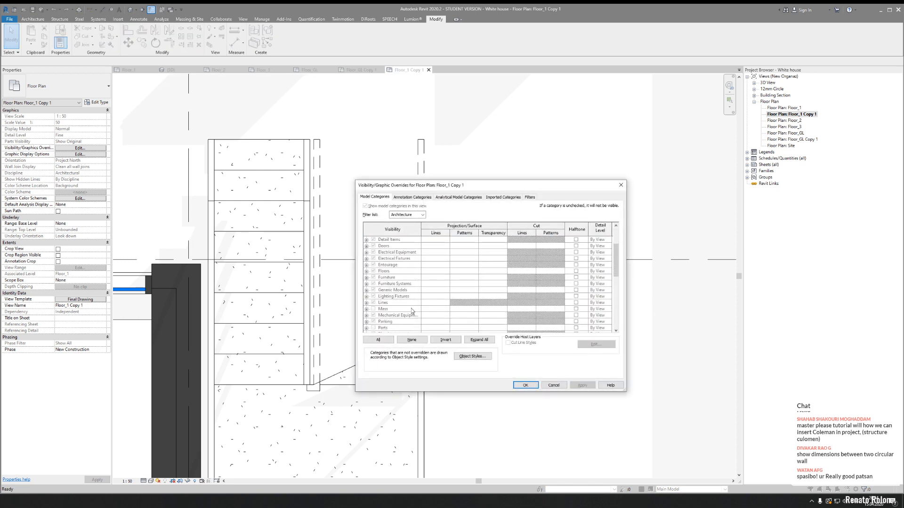
pyautogui.click(621, 185)
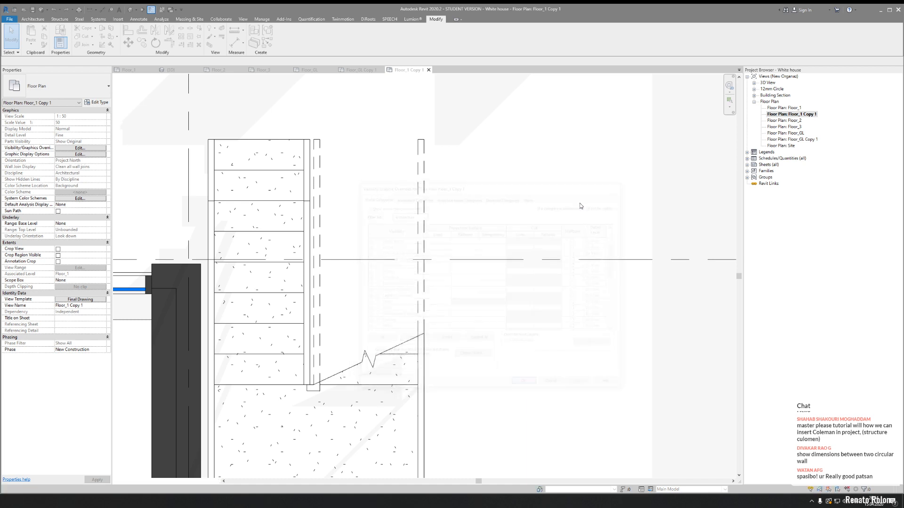
# - Hide the <Above> Handrails, <Above> Railings Cut Line and <Above> Top Rails subcategories in the Final Drawing view template's model overrides
pyautogui.click(89, 301)
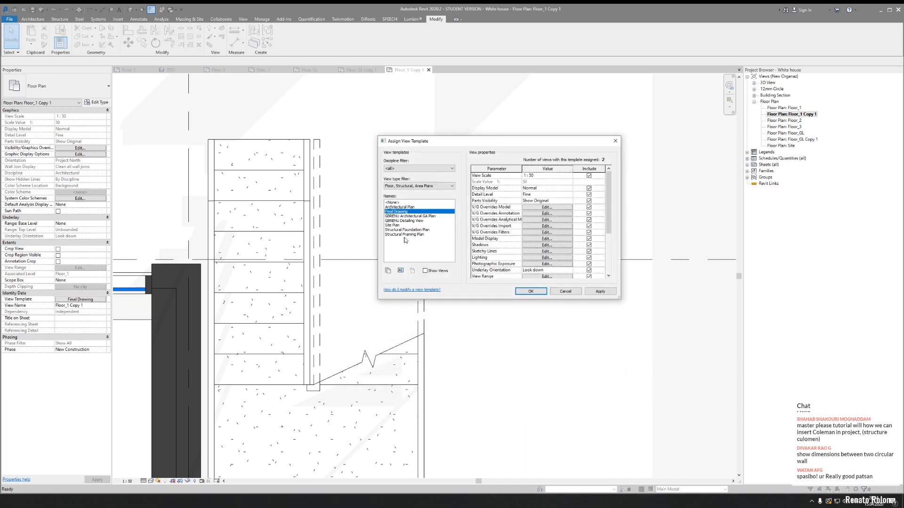
pyautogui.click(545, 208)
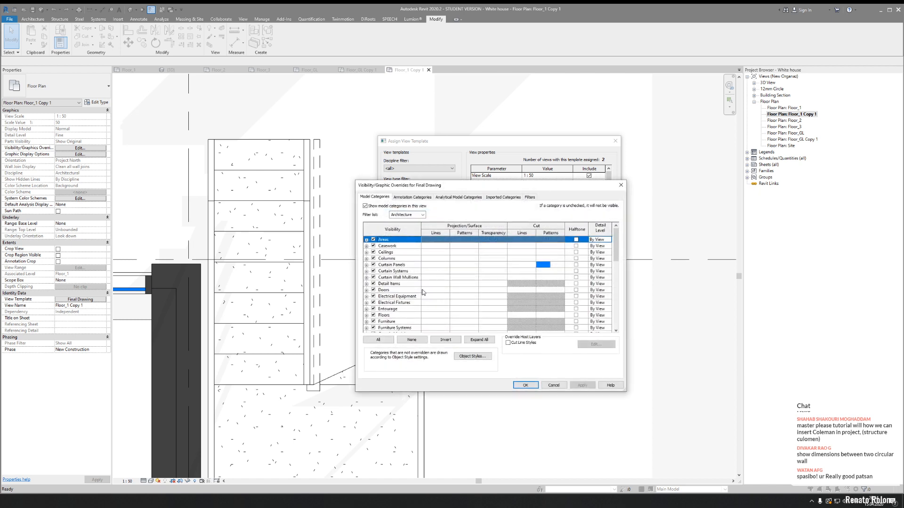
pyautogui.scroll(-6, 425, 281)
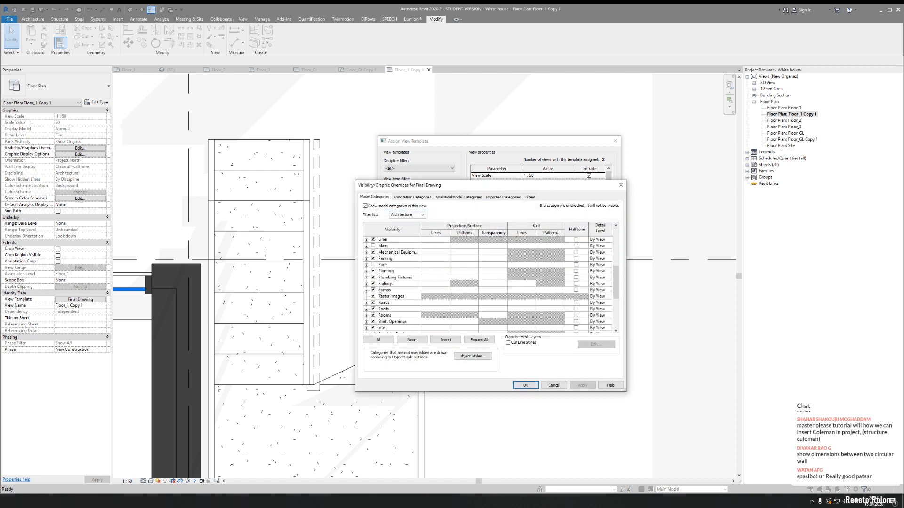
pyautogui.click(367, 284)
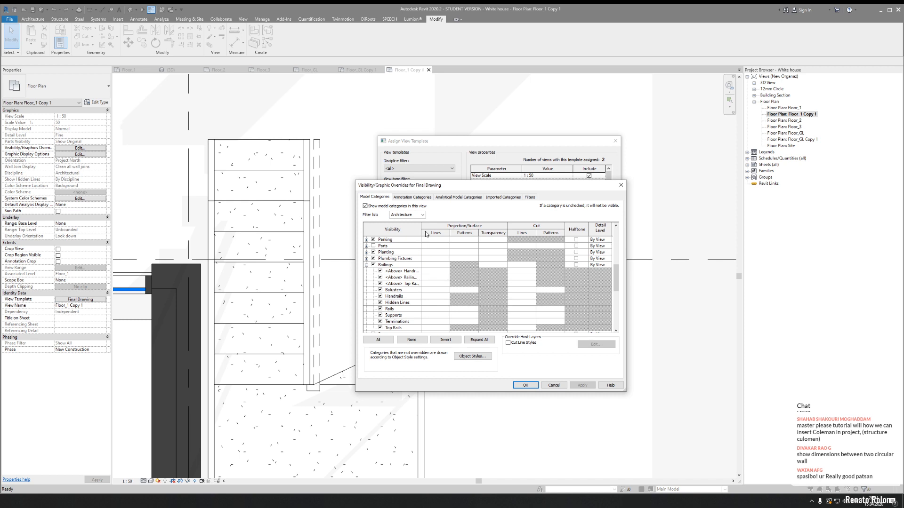
pyautogui.moveTo(421, 228); pyautogui.dragTo(467, 229)
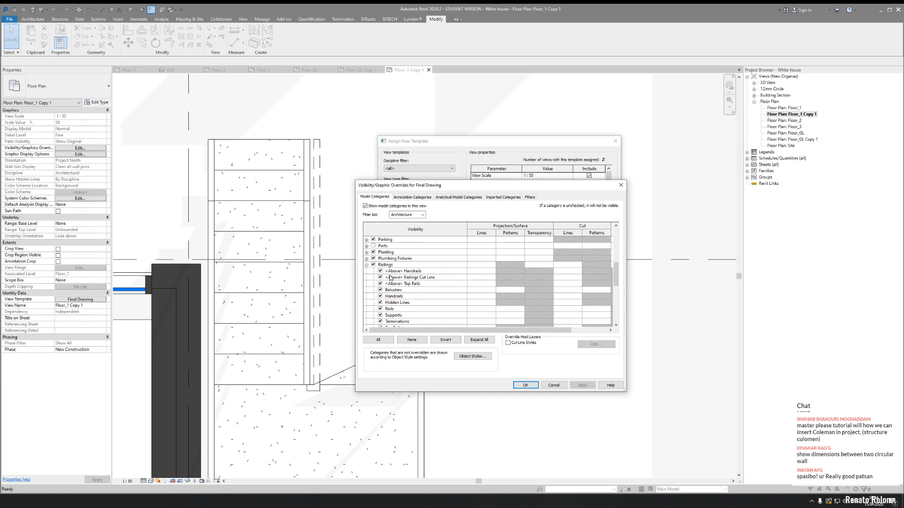
pyautogui.click(380, 272)
pyautogui.click(380, 277)
pyautogui.click(379, 284)
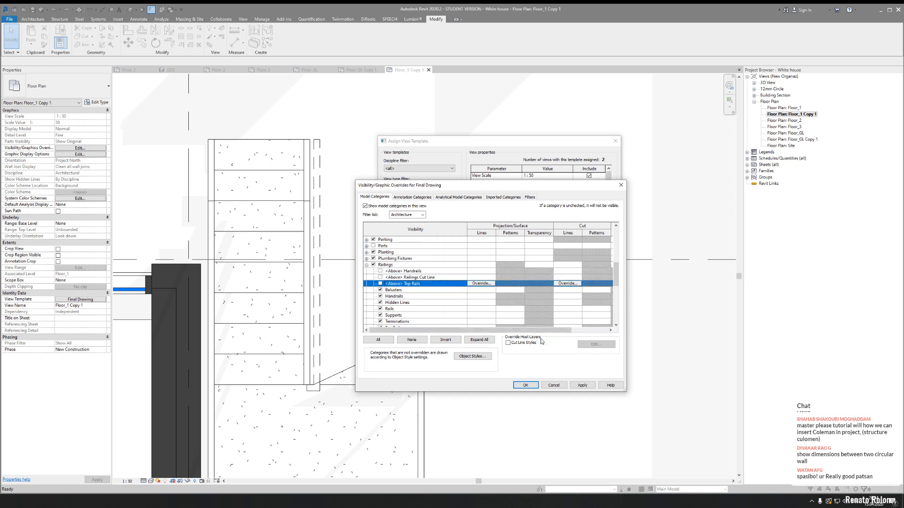
pyautogui.click(526, 385)
pyautogui.click(536, 293)
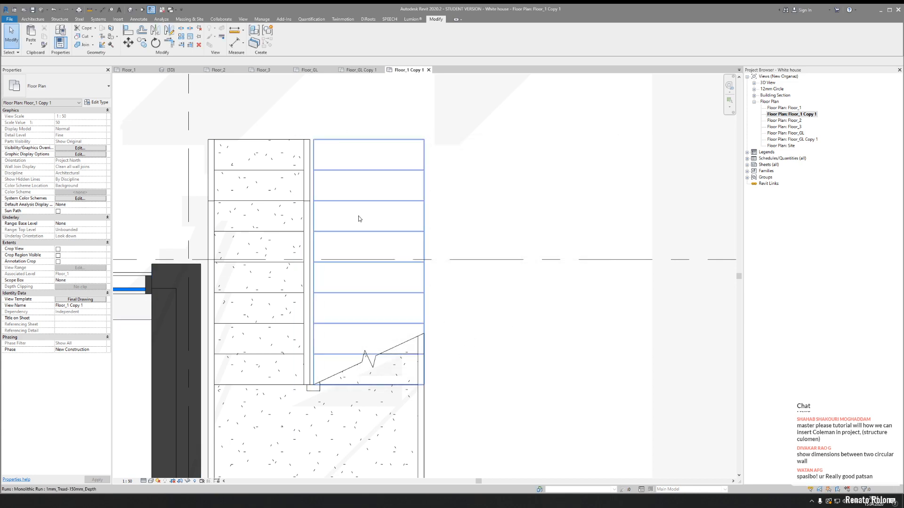
# - Annotate the U-shaped stair near the plan's lower wall with an automatic up/down Stair Path
pyautogui.scroll(-5, 554, 354)
pyautogui.scroll(6, 468, 313)
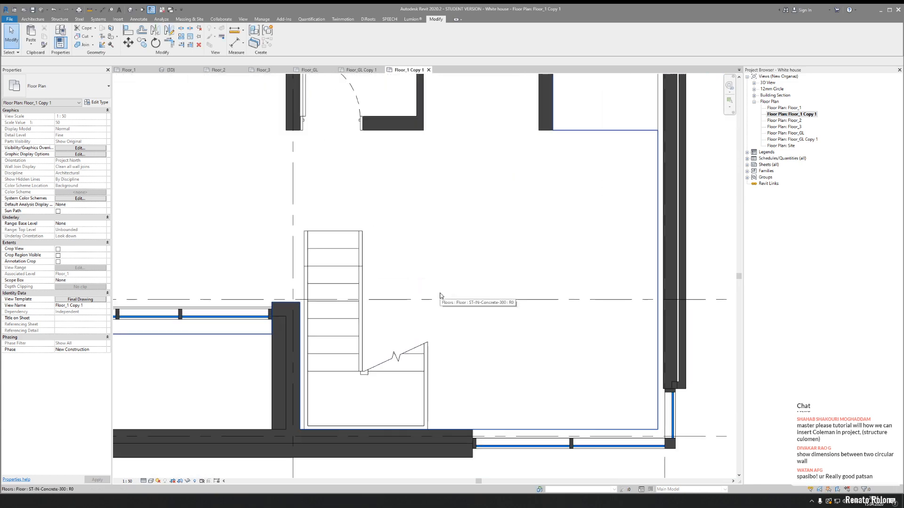
pyautogui.click(33, 19)
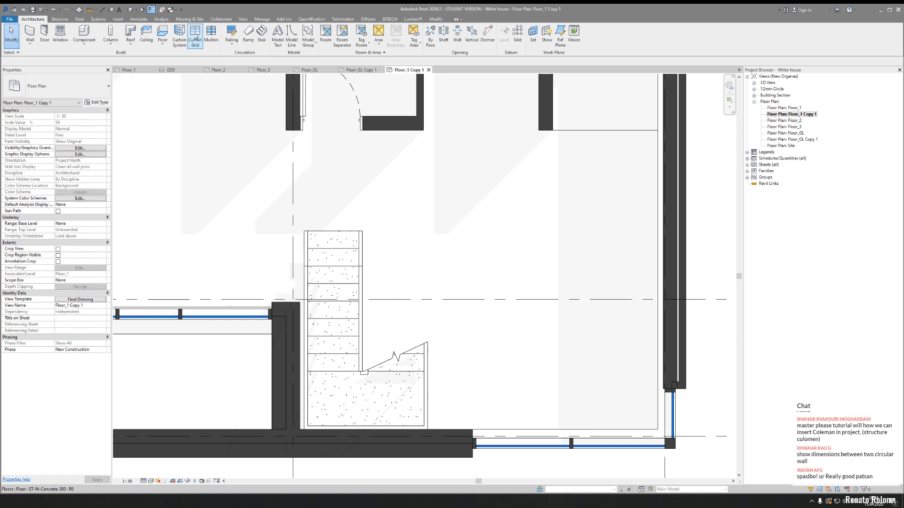
pyautogui.click(138, 19)
pyautogui.click(670, 36)
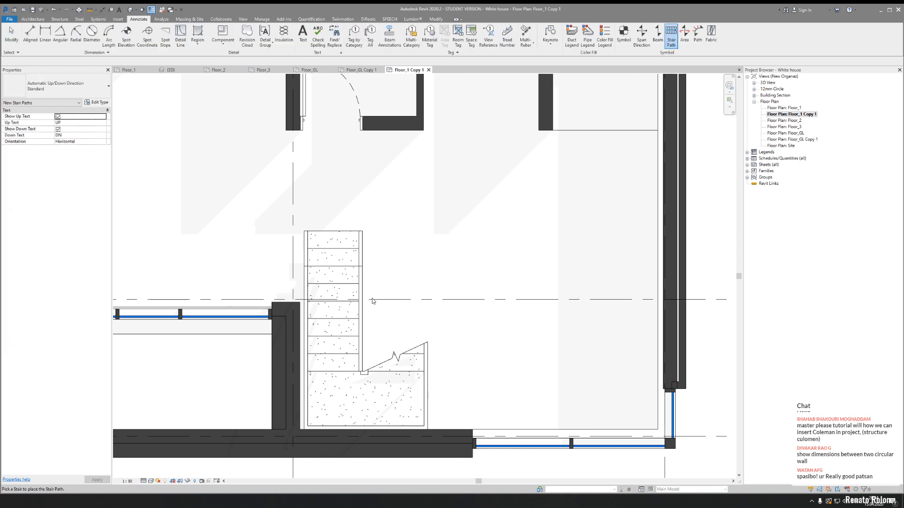
pyautogui.click(333, 312)
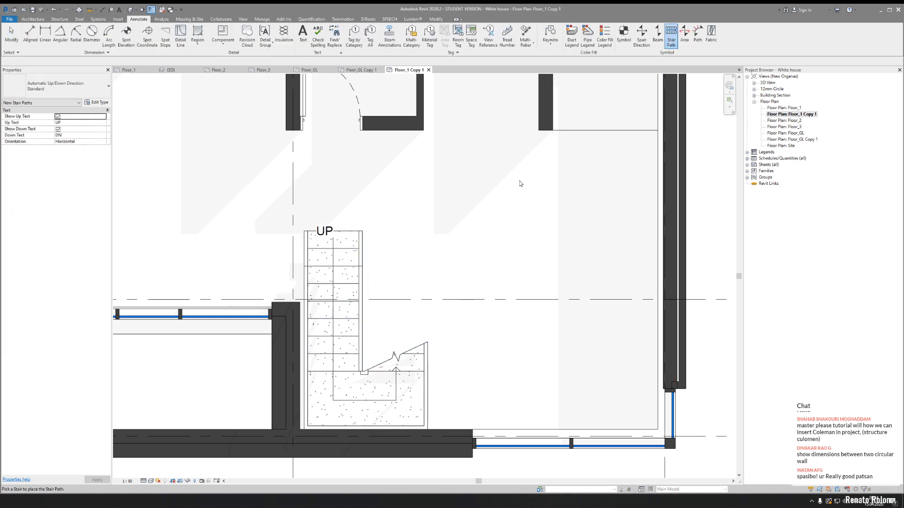
# - Add a Stair Path annotation to the straight stair along the plan's upper wall and end the command
pyautogui.moveTo(520, 183); pyautogui.dragTo(478, 410, button='middle')
pyautogui.moveTo(485, 262)
pyautogui.mouseDown(button='middle')
pyautogui.moveTo(460, 367)
pyautogui.moveTo(478, 276)
pyautogui.mouseUp(button='middle')
pyautogui.click(405, 230)
pyautogui.press('Escape')
pyautogui.press('Escape')
# - Examine how the edges of the two adjoining concrete floor slabs meet the inner face of the plan's right exterior wall
pyautogui.scroll(-2, 438, 290)
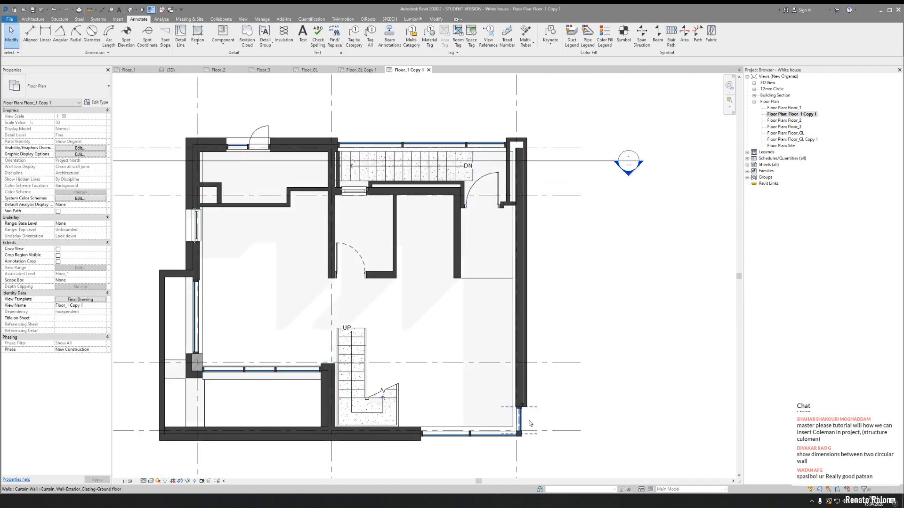
pyautogui.scroll(3, 527, 273)
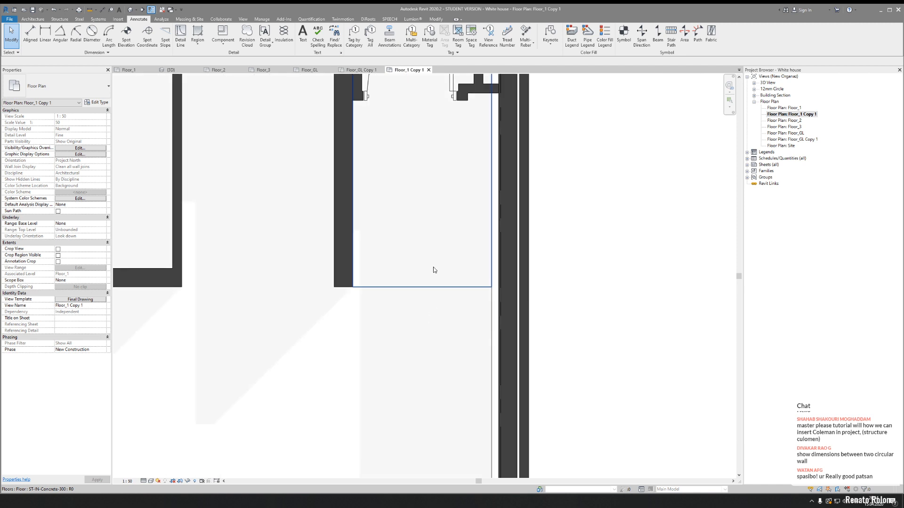
pyautogui.click(434, 270)
pyautogui.click(426, 343)
pyautogui.click(451, 228)
pyautogui.press('Escape')
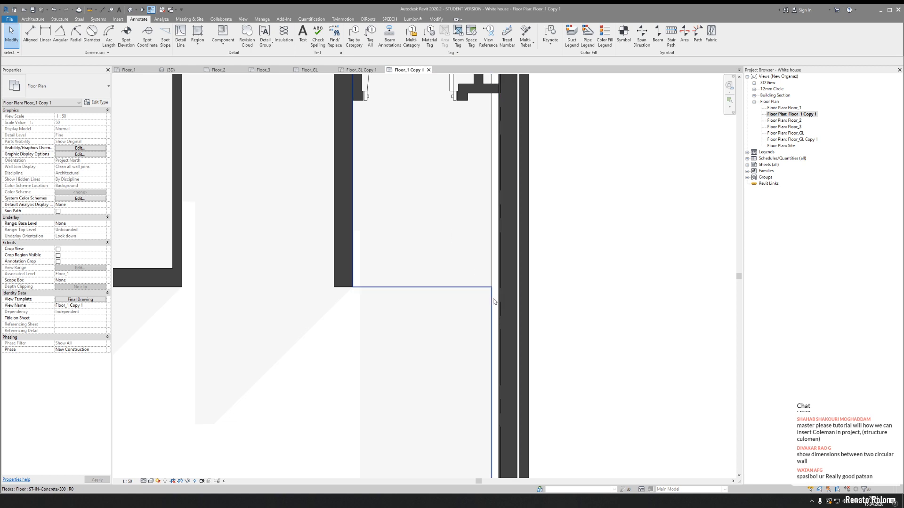
pyautogui.scroll(-3, 495, 302)
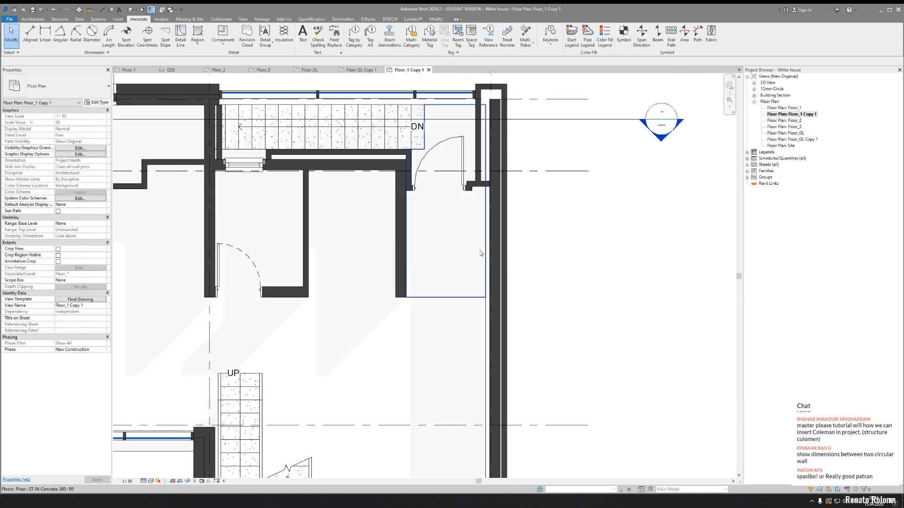
pyautogui.click(480, 253)
pyautogui.scroll(5, 490, 264)
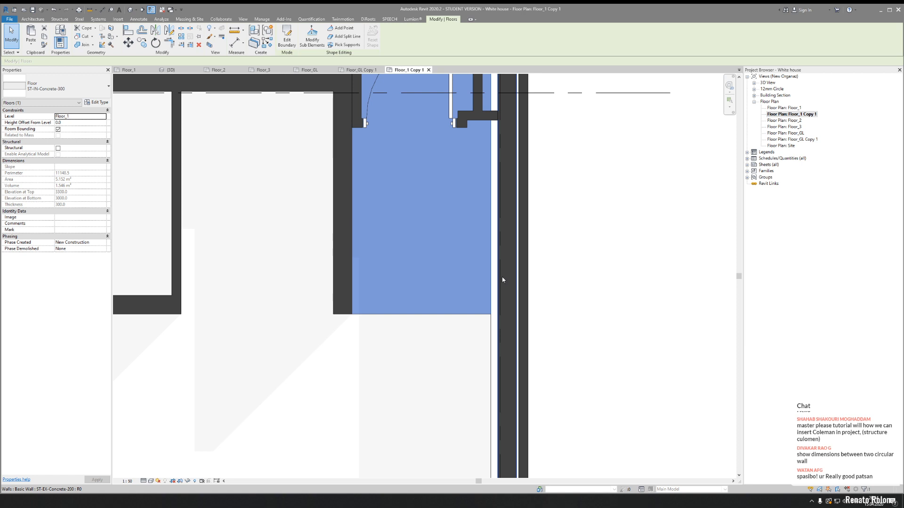
pyautogui.scroll(3, 500, 275)
pyautogui.press('Escape')
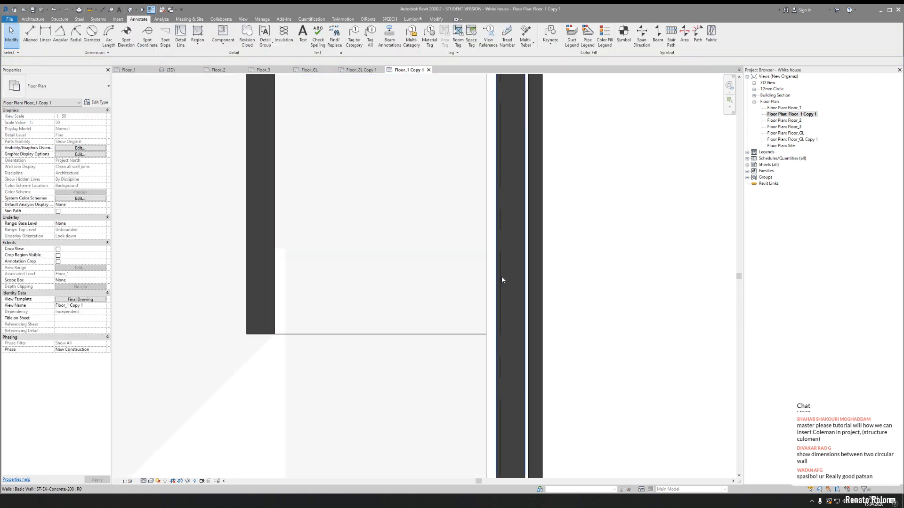
pyautogui.click(501, 279)
pyautogui.click(470, 278)
pyautogui.press('Escape')
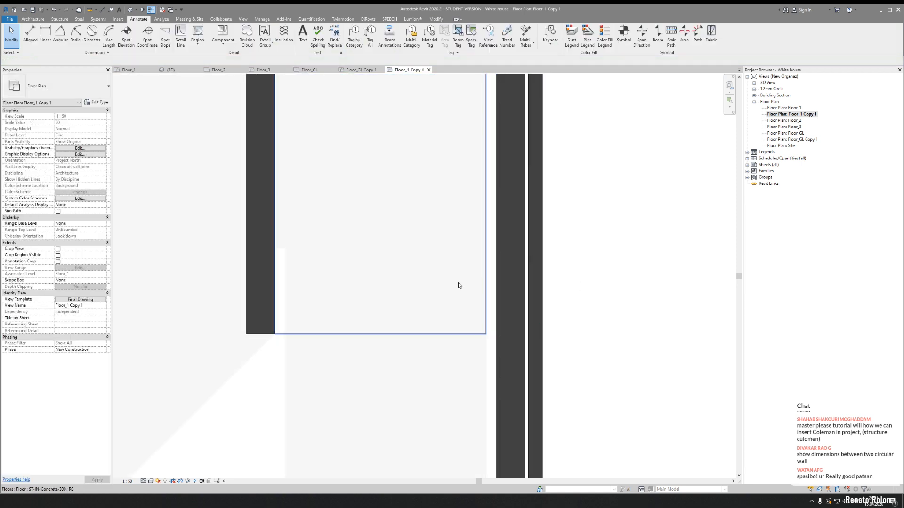
# - Align the upper floor slab's right boundary line to the inner face of the exterior wall and finish the sketch without attaching walls
pyautogui.doubleClick(459, 286)
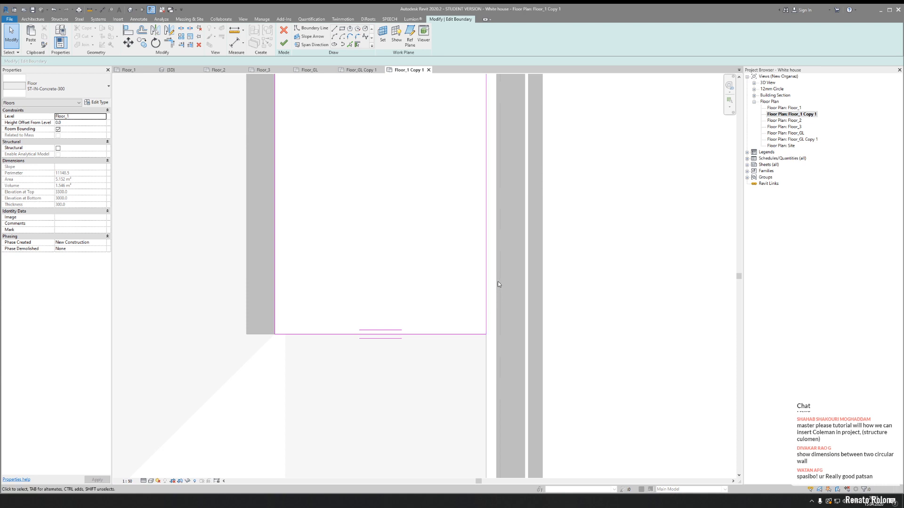
pyautogui.press('a')
pyautogui.press('l')
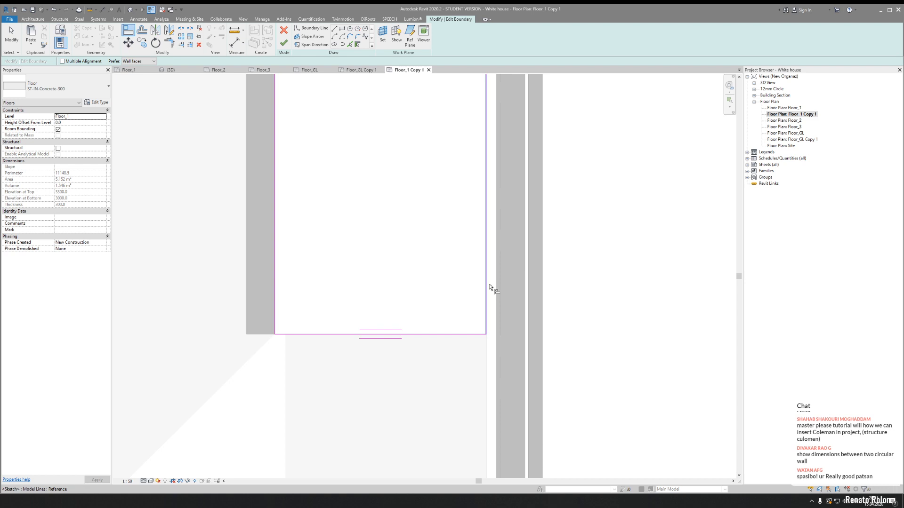
pyautogui.click(493, 284)
pyautogui.click(487, 284)
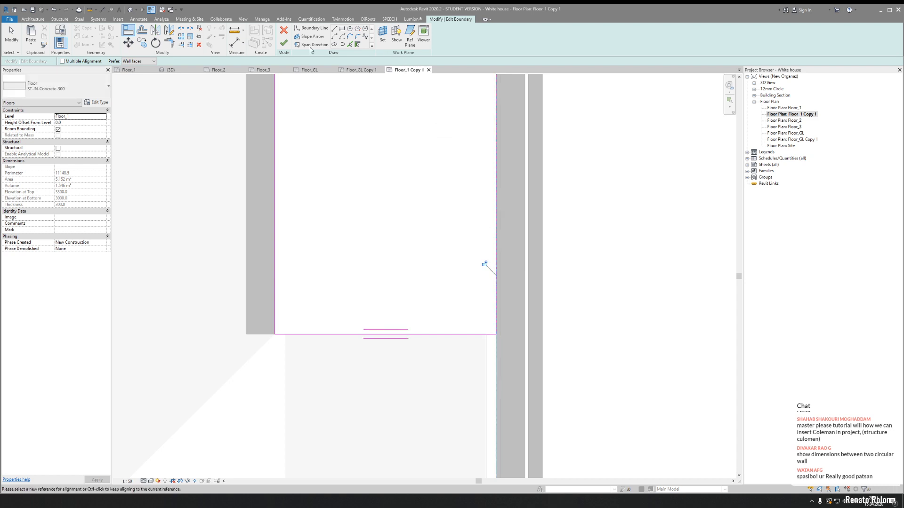
pyautogui.click(283, 43)
pyautogui.click(359, 258)
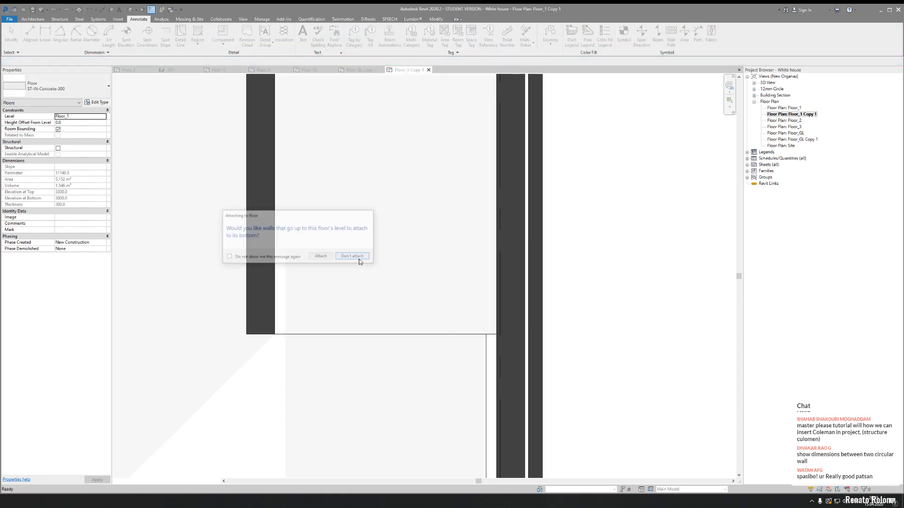
# - Edit the larger adjoining floor slab's boundary to align its right edge with the inner face of the exterior wall
pyautogui.doubleClick(461, 377)
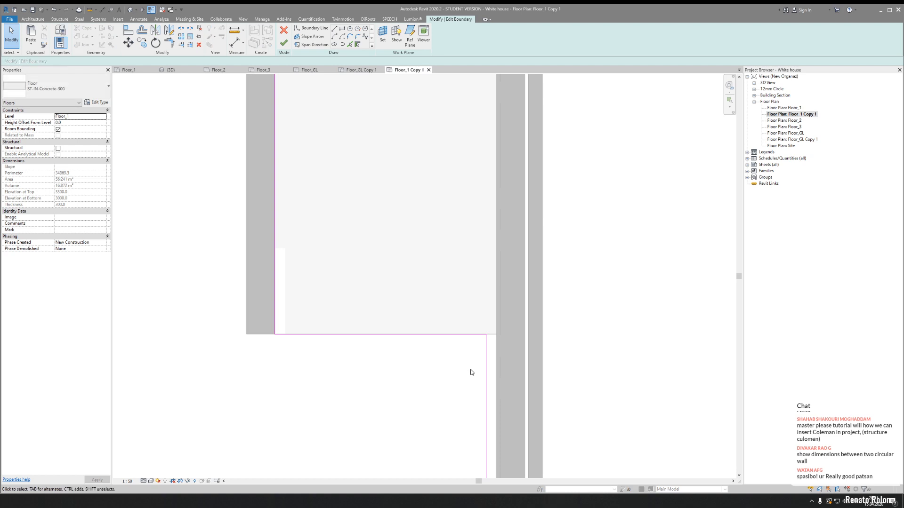
pyautogui.press('a')
pyautogui.press('l')
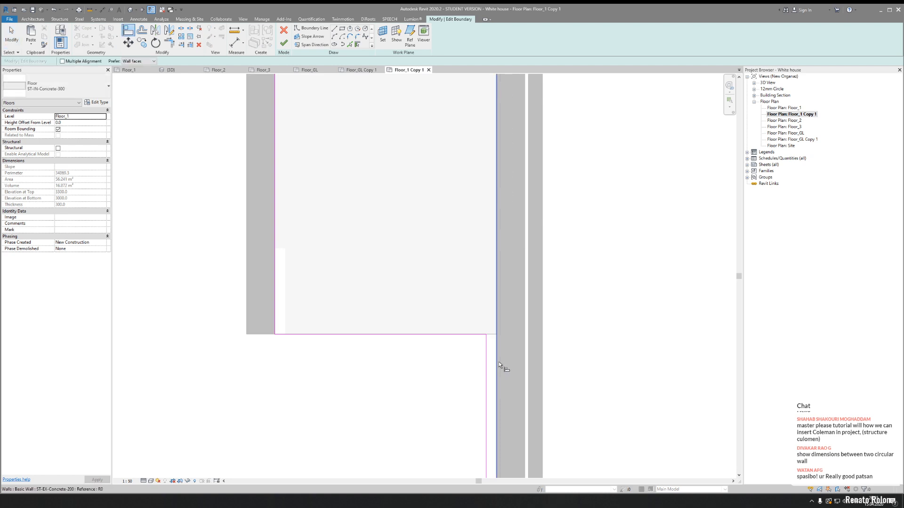
# - Align the Floor_1 slab's offset boundary line with the wall's inner face, then finish the boundary without attaching walls
pyautogui.click(497, 362)
pyautogui.click(486, 362)
pyautogui.click(284, 43)
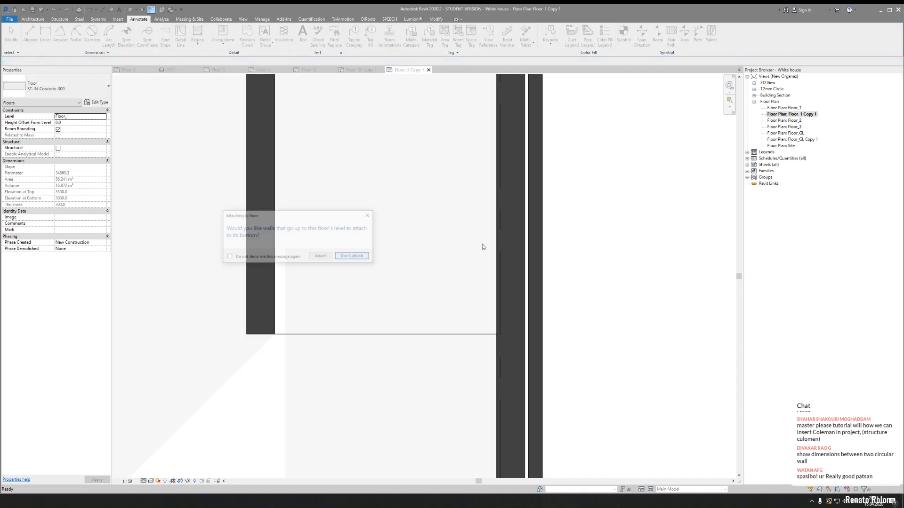
pyautogui.click(359, 258)
pyautogui.click(355, 355)
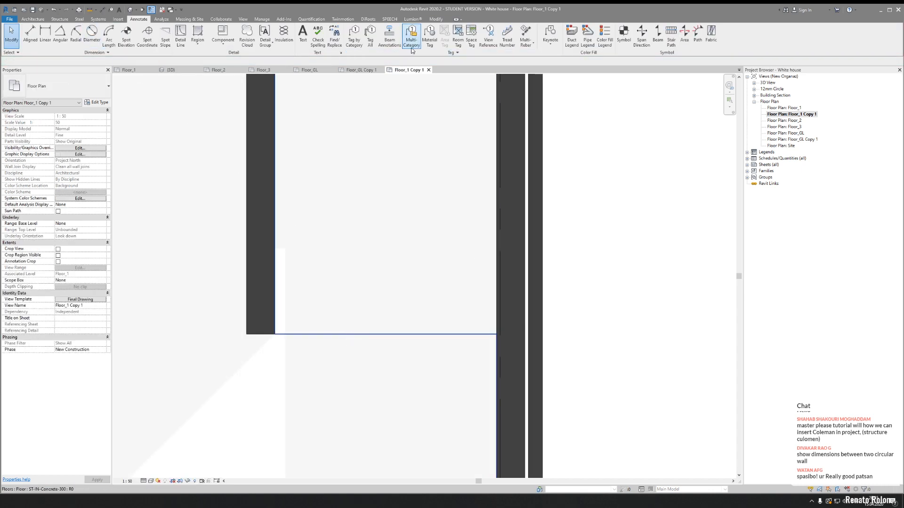
# - Join the two adjoining ST-IN-Concrete-300 floors along their shared edge using Join Geometry
pyautogui.click(436, 18)
pyautogui.click(82, 44)
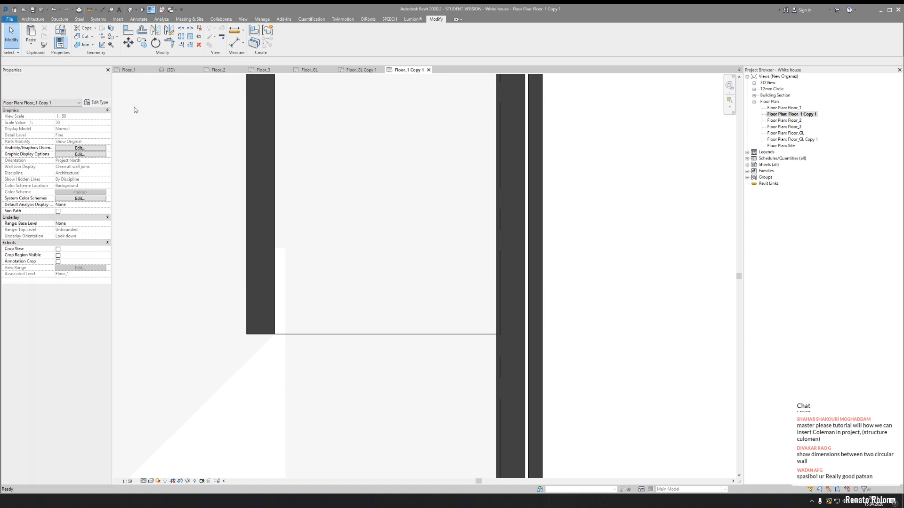
pyautogui.click(349, 333)
pyautogui.click(393, 335)
pyautogui.press('Escape')
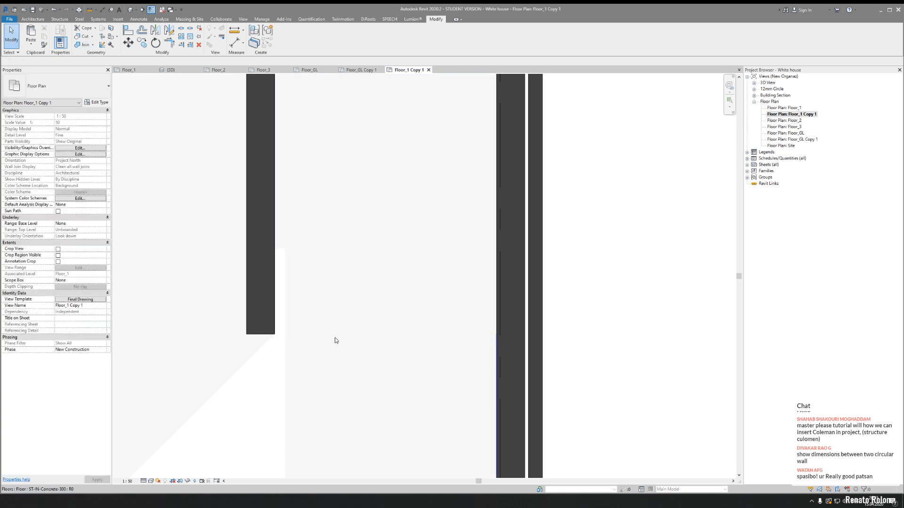
# - Use Linework with the <Invisible lines> style to hide the edge line between the two adjoining floors
pyautogui.scroll(-1, 381, 276)
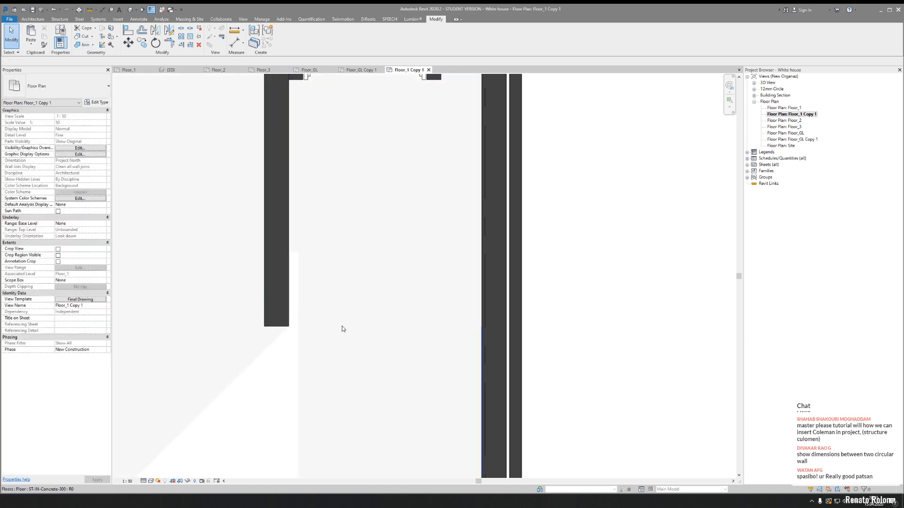
pyautogui.scroll(-2, 344, 327)
pyautogui.scroll(4, 367, 318)
pyautogui.moveTo(466, 342); pyautogui.dragTo(399, 329, button='middle')
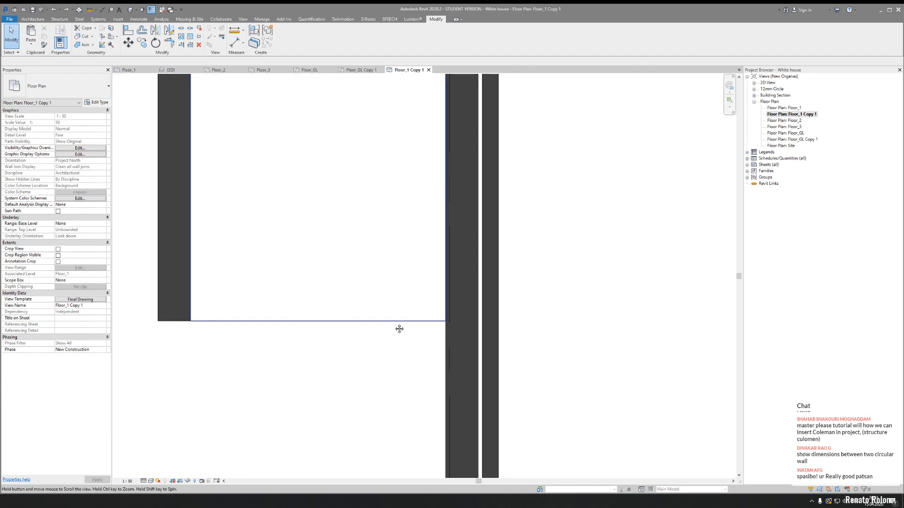
pyautogui.click(221, 38)
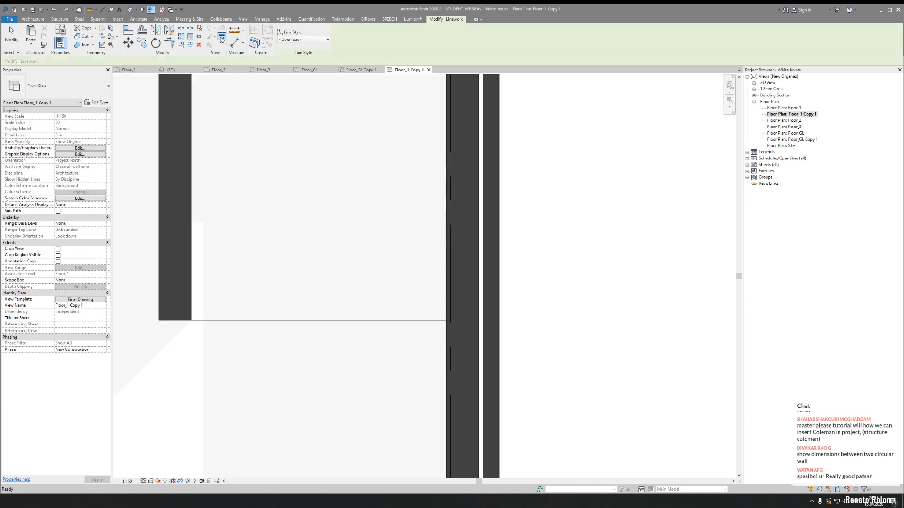
pyautogui.click(311, 40)
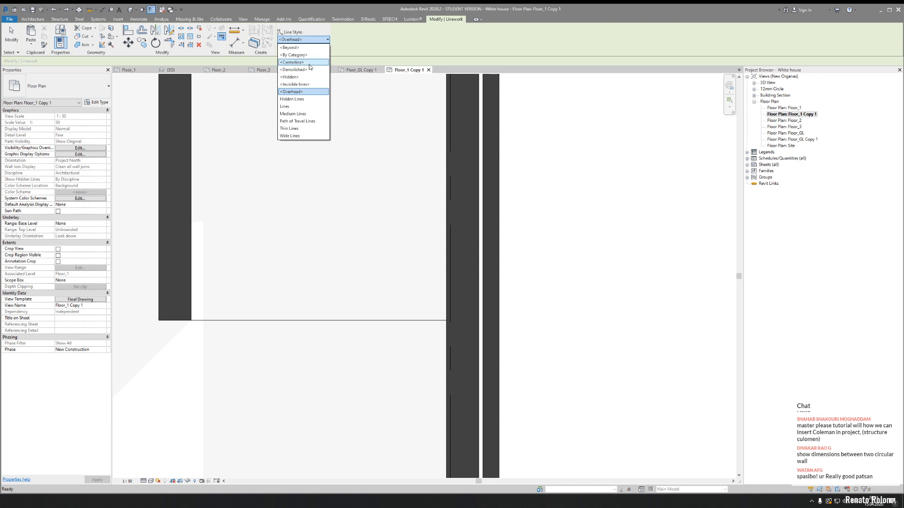
pyautogui.click(303, 84)
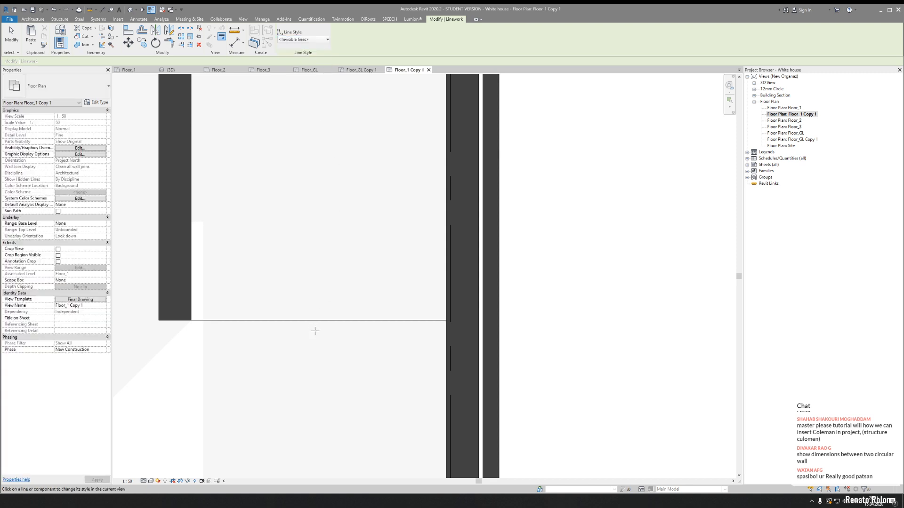
pyautogui.press('Escape')
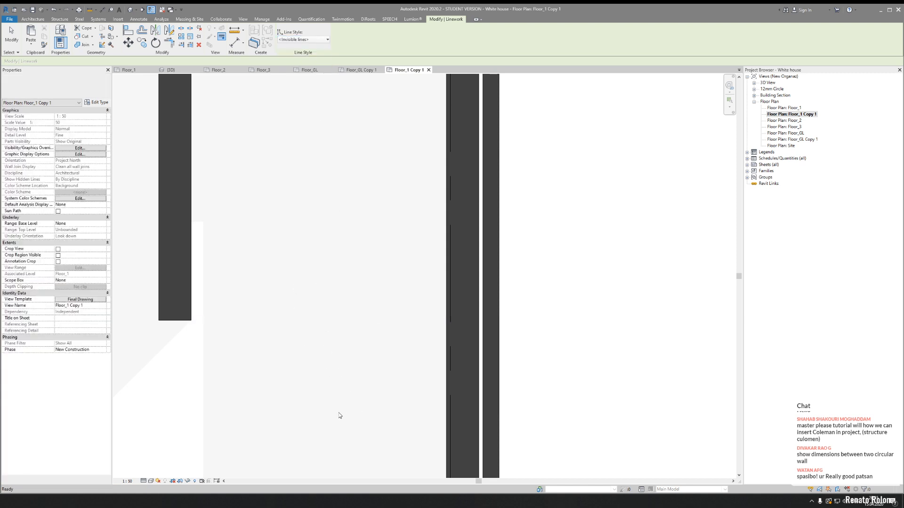
pyautogui.press('Escape')
# - Try joining the two adjoining concrete floors again and select each one to check its extent
pyautogui.click(302, 275)
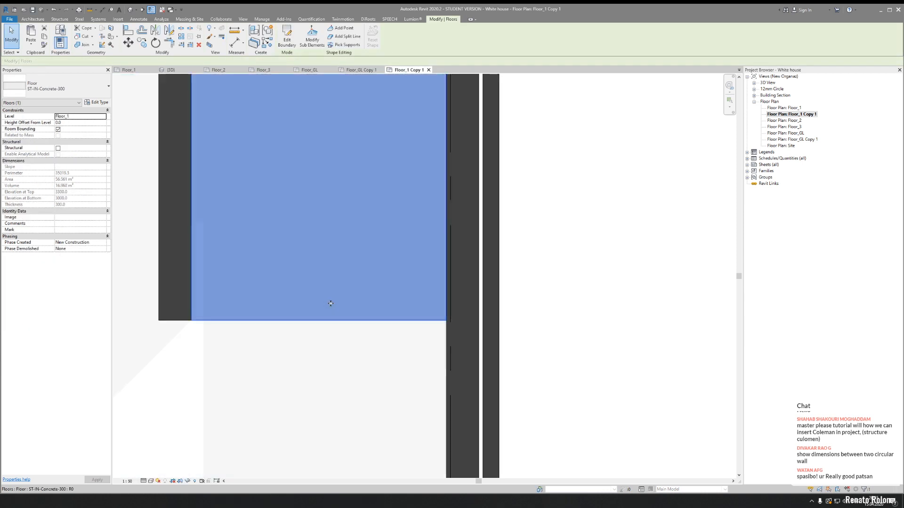
pyautogui.click(360, 247)
pyautogui.click(267, 349)
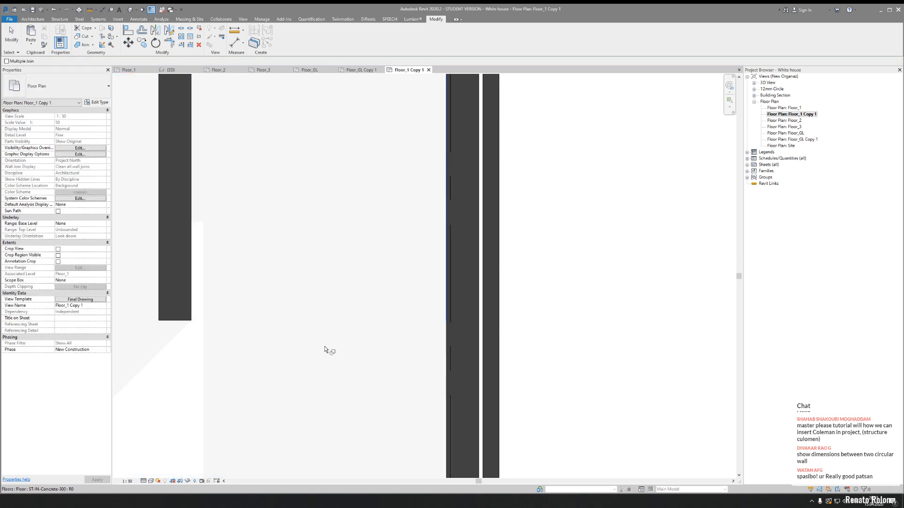
pyautogui.click(334, 307)
pyautogui.scroll(-5, 334, 307)
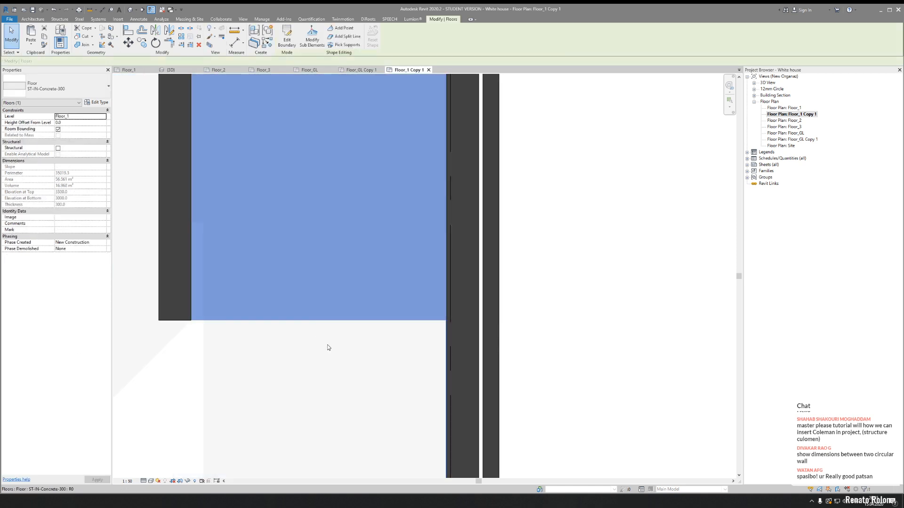
pyautogui.click(408, 288)
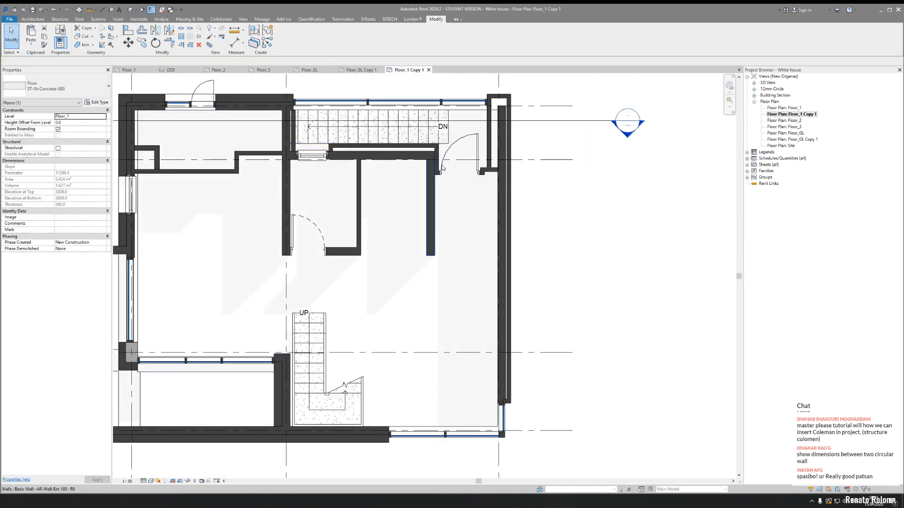
# - Move the inner ends of the split Section 1 line outside the building on both sides to clear the plan
pyautogui.scroll(5, 447, 143)
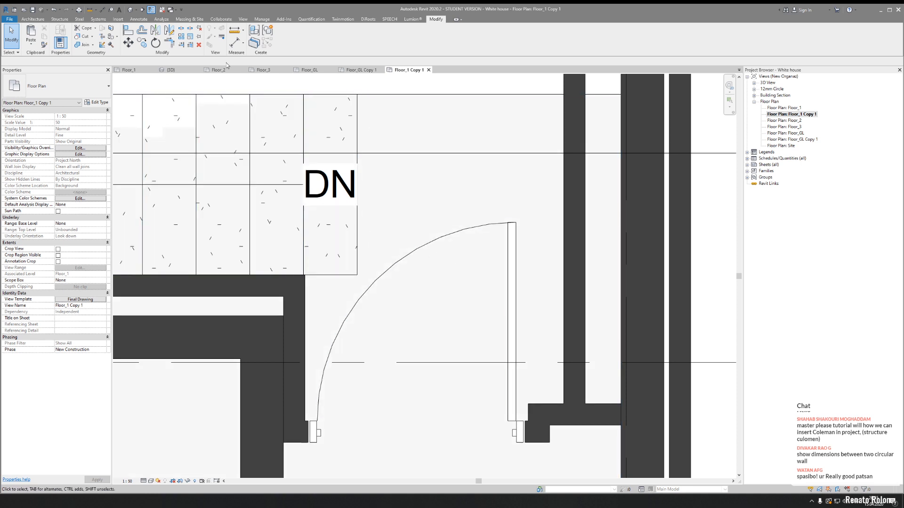
pyautogui.scroll(-4, 404, 204)
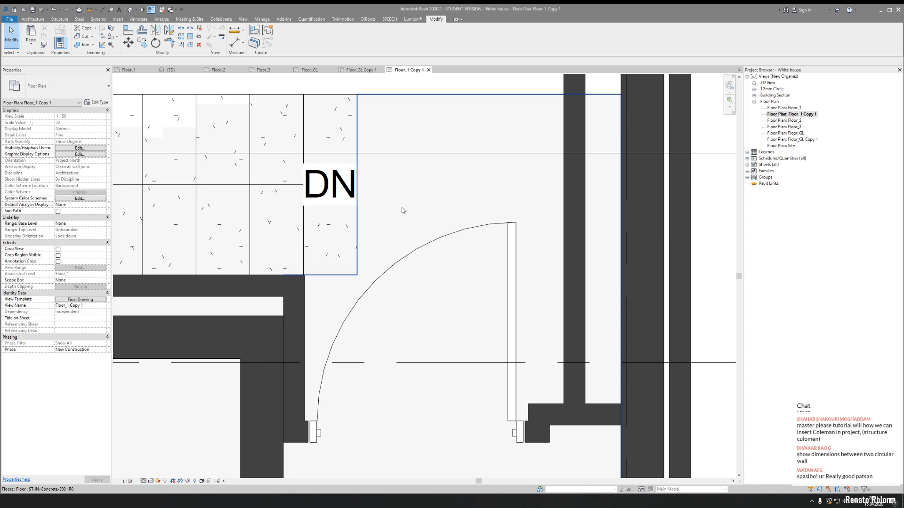
pyautogui.moveTo(322, 261); pyautogui.dragTo(450, 168, button='middle')
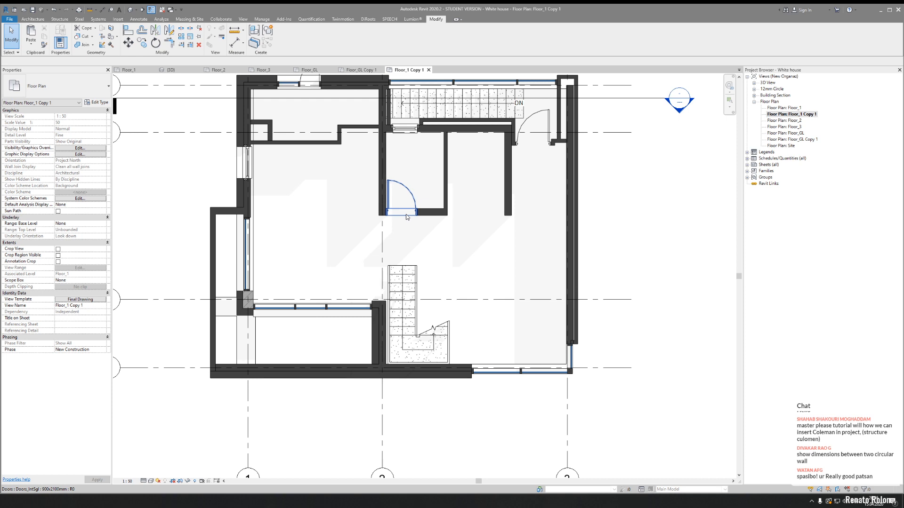
pyautogui.moveTo(337, 217); pyautogui.dragTo(326, 324, button='middle')
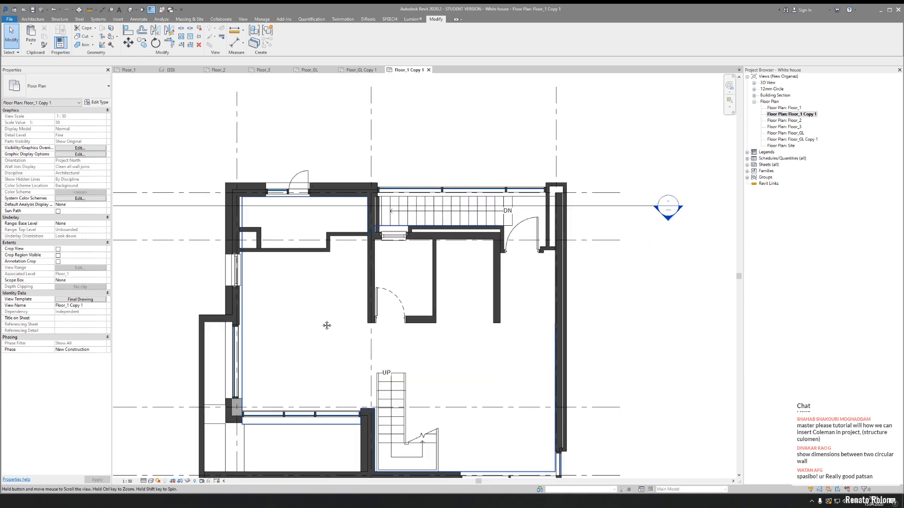
pyautogui.click(191, 206)
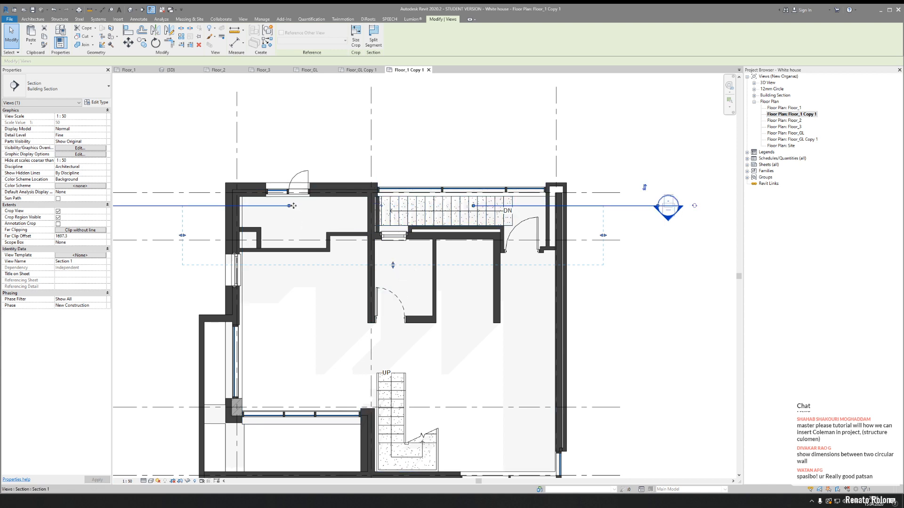
pyautogui.moveTo(291, 206); pyautogui.dragTo(128, 206)
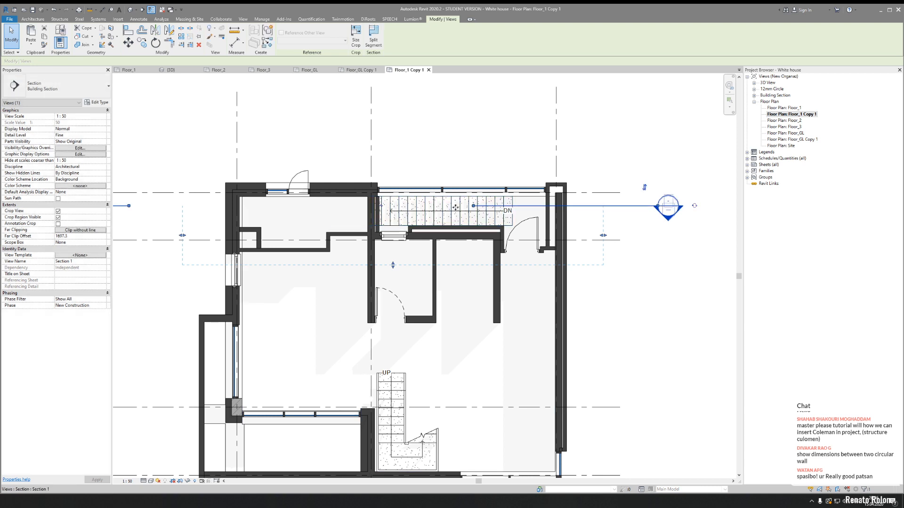
pyautogui.moveTo(473, 206); pyautogui.dragTo(647, 205)
pyautogui.click(662, 305)
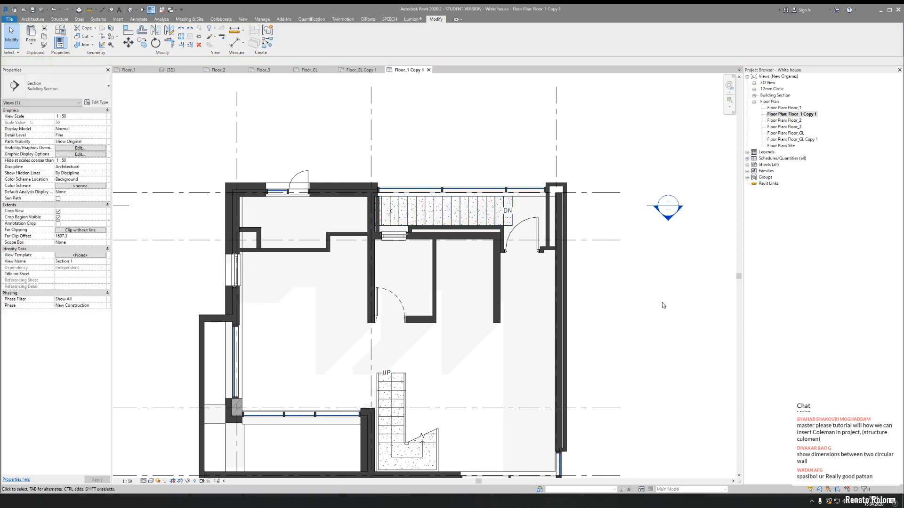
# - Lengthen the remaining Section 1 line segment at its tail, between grids C and D
pyautogui.scroll(-1, 662, 306)
pyautogui.moveTo(432, 290); pyautogui.dragTo(503, 284, button='middle')
pyautogui.click(254, 212)
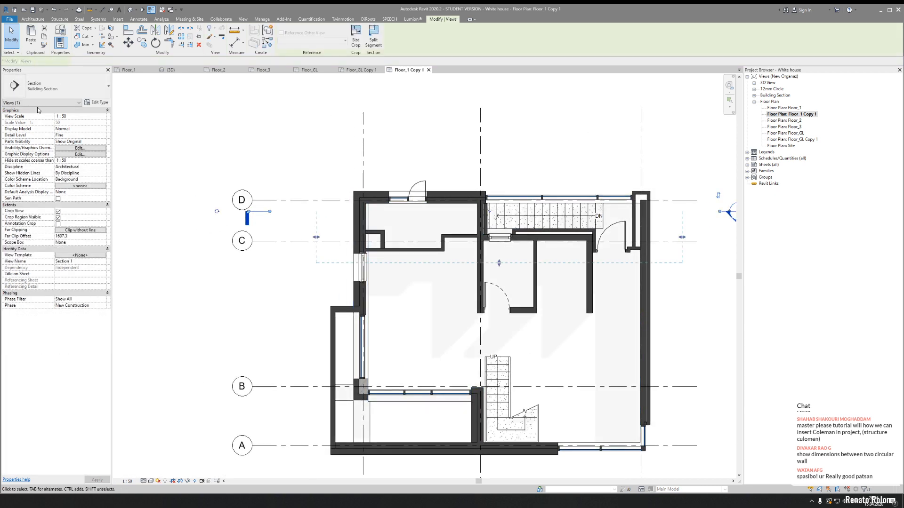
pyautogui.moveTo(268, 212); pyautogui.dragTo(284, 211)
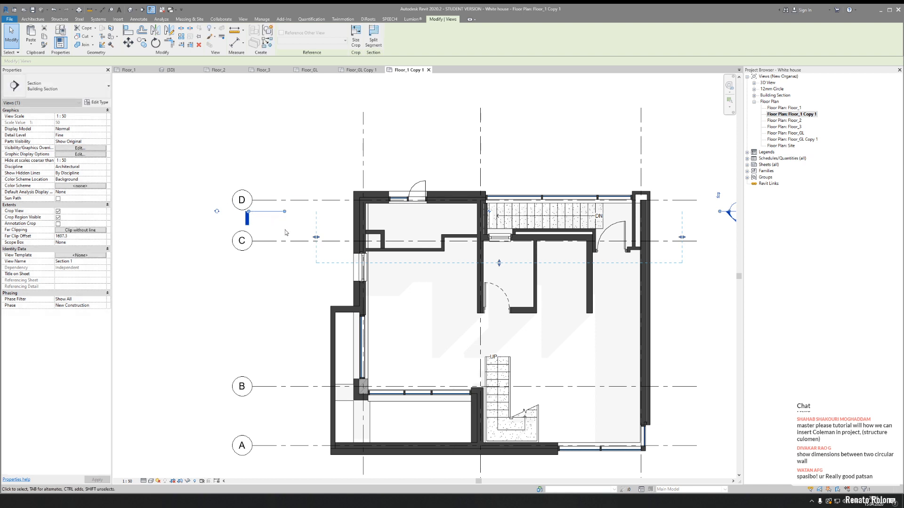
pyautogui.click(286, 231)
# - Move the tail and head of Section 1 closer to the building, keeping a short line at each end
pyautogui.moveTo(501, 225); pyautogui.dragTo(428, 218, button='middle')
pyautogui.click(178, 217)
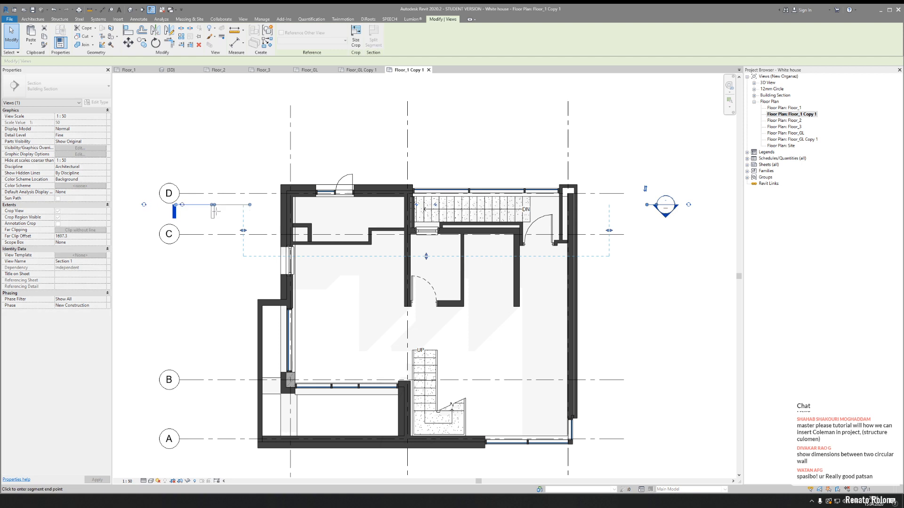
pyautogui.moveTo(216, 211); pyautogui.dragTo(215, 211)
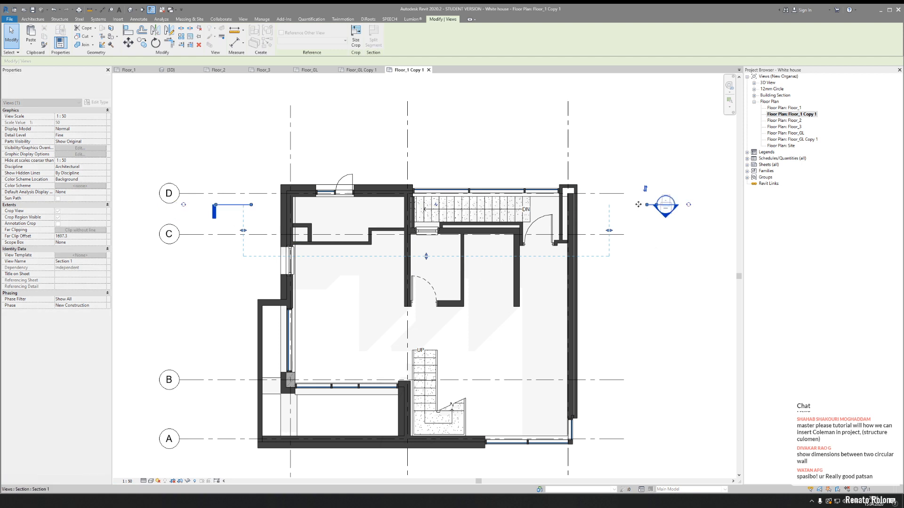
pyautogui.moveTo(646, 207); pyautogui.dragTo(580, 207)
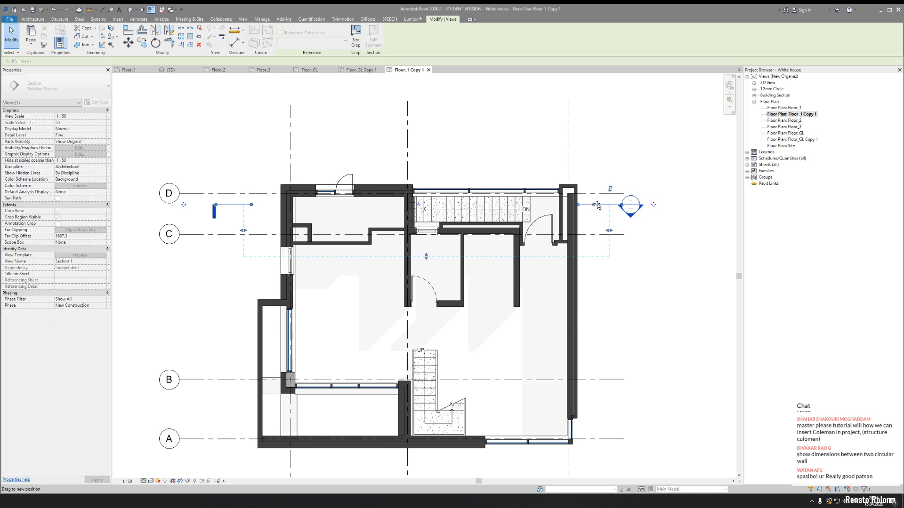
pyautogui.click(670, 268)
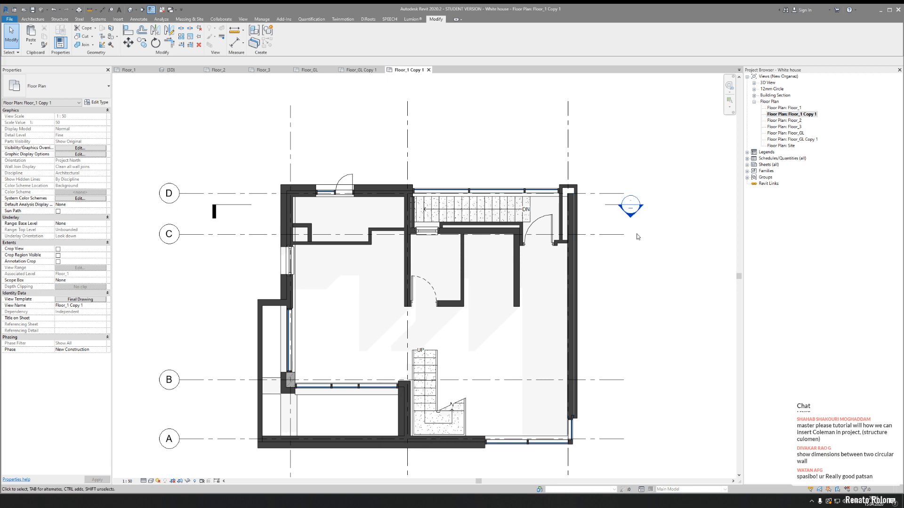
# - Open sheet A100 and place the Floor_1 Copy 1 floor plan on it
pyautogui.moveTo(577, 282); pyautogui.dragTo(540, 243, button='middle')
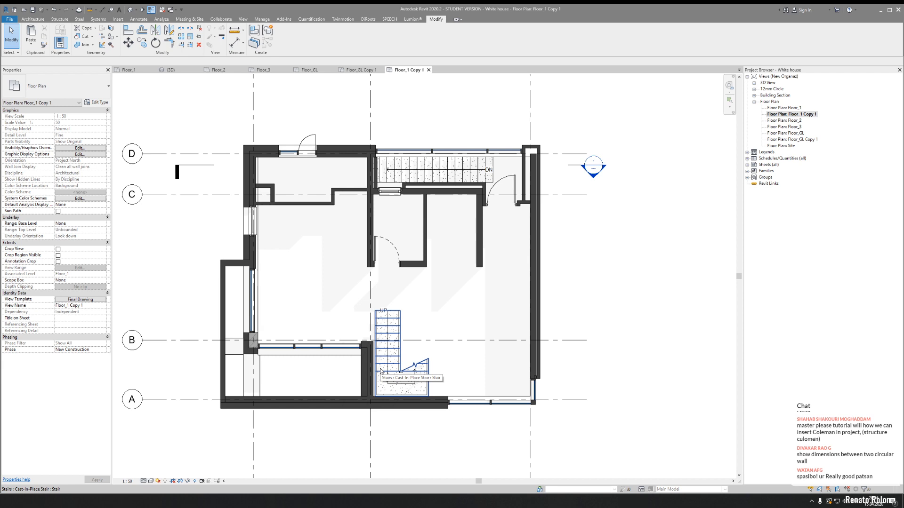
pyautogui.click(747, 165)
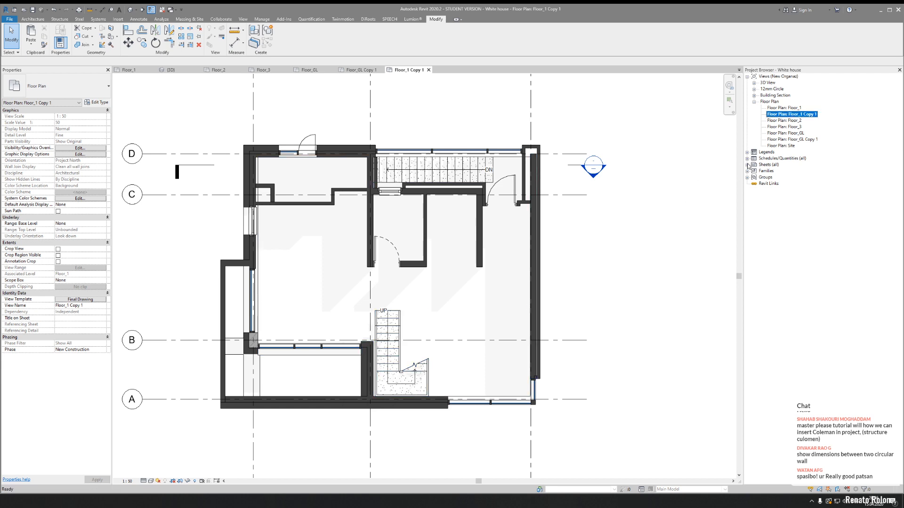
pyautogui.doubleClick(772, 172)
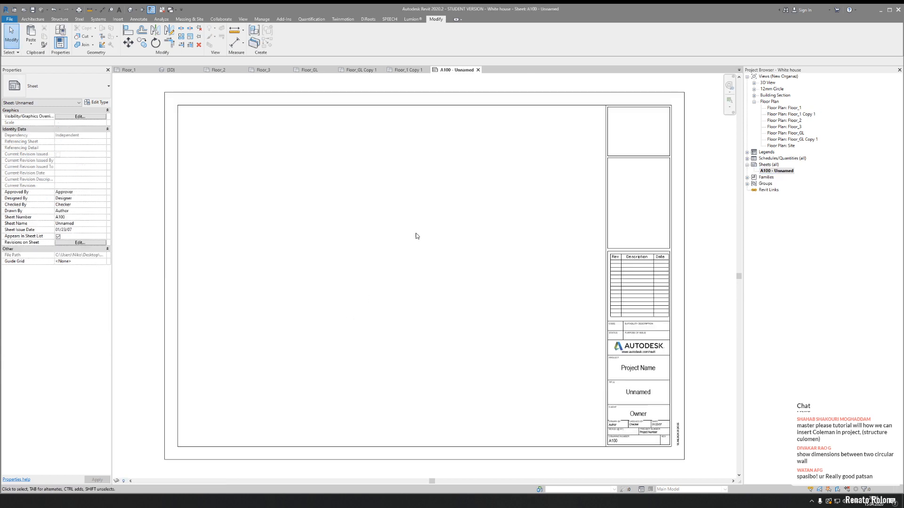
pyautogui.click(795, 115)
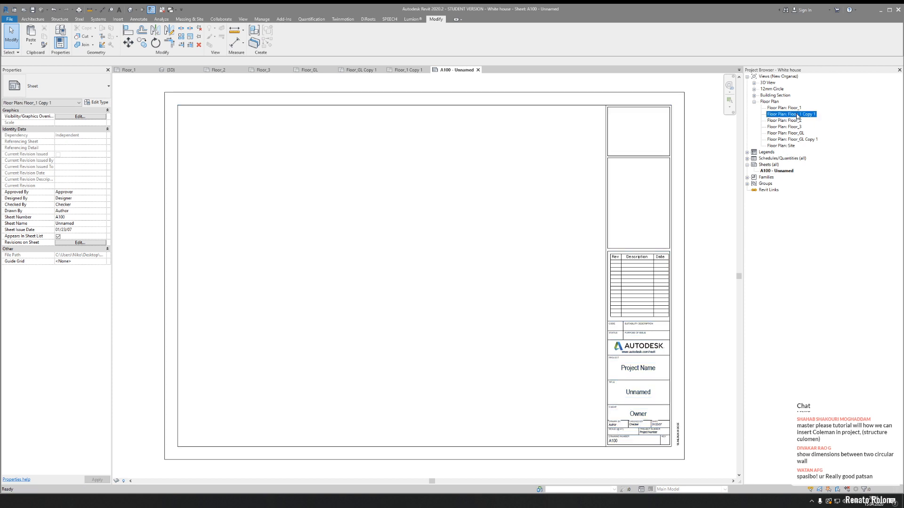
pyautogui.click(356, 259)
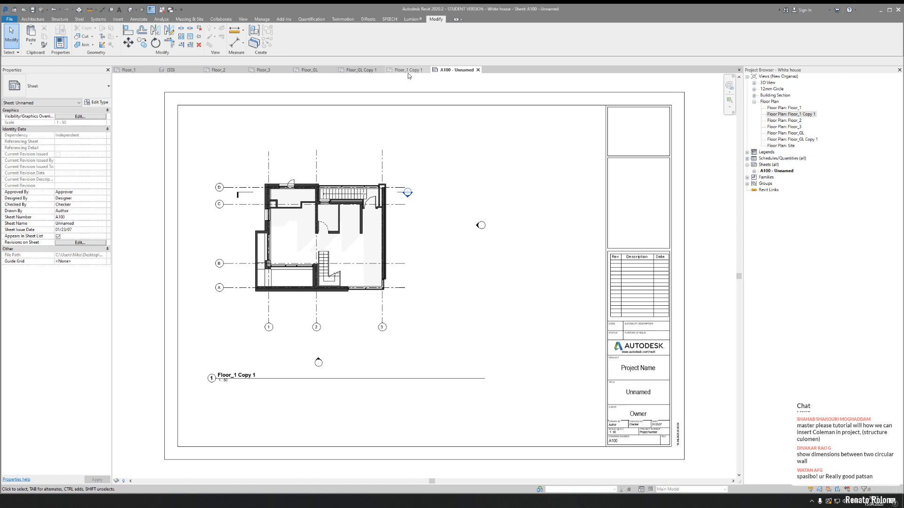
# - Return to sheet A100 and place the building section view Section 1 on it
pyautogui.click(407, 70)
pyautogui.scroll(2, 539, 180)
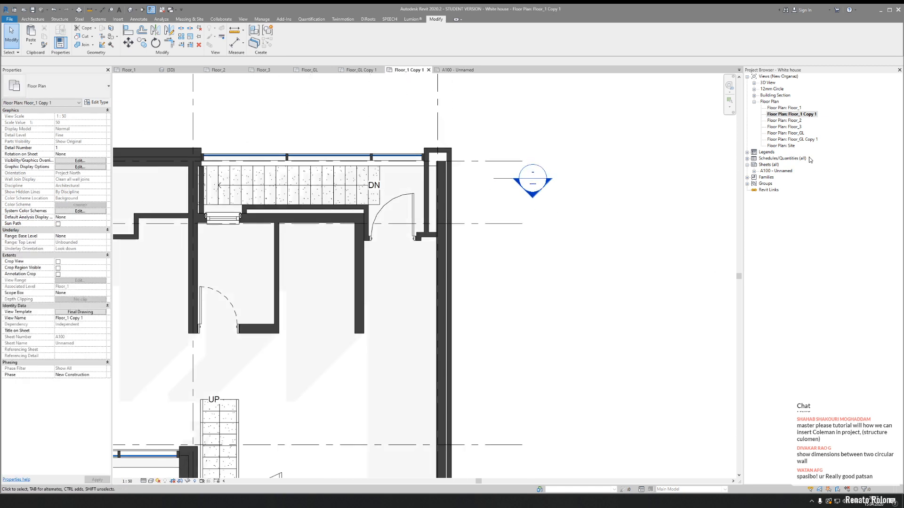
pyautogui.doubleClick(776, 171)
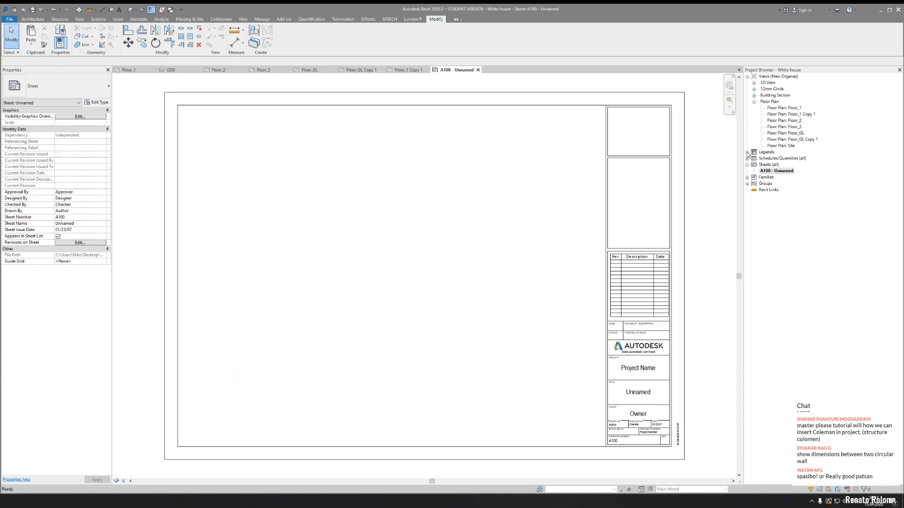
pyautogui.click(753, 89)
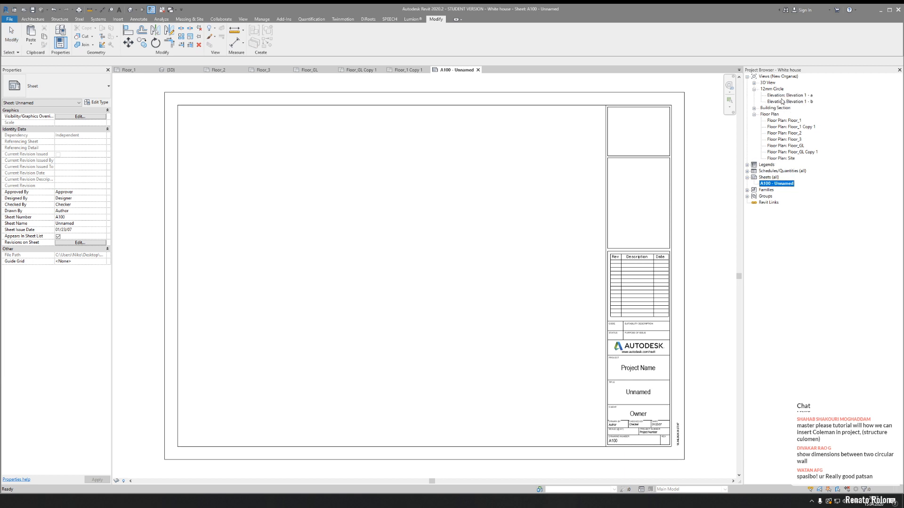
pyautogui.click(754, 108)
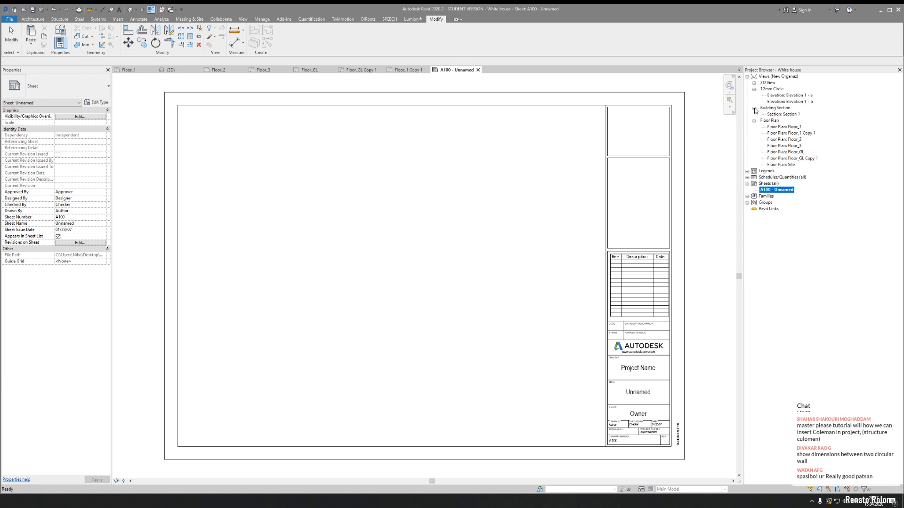
pyautogui.moveTo(784, 118); pyautogui.dragTo(315, 245)
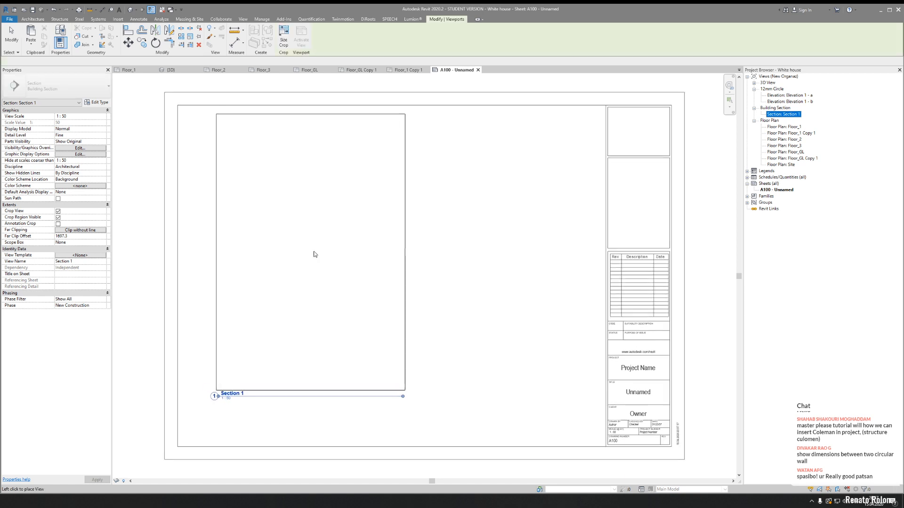
pyautogui.click(313, 267)
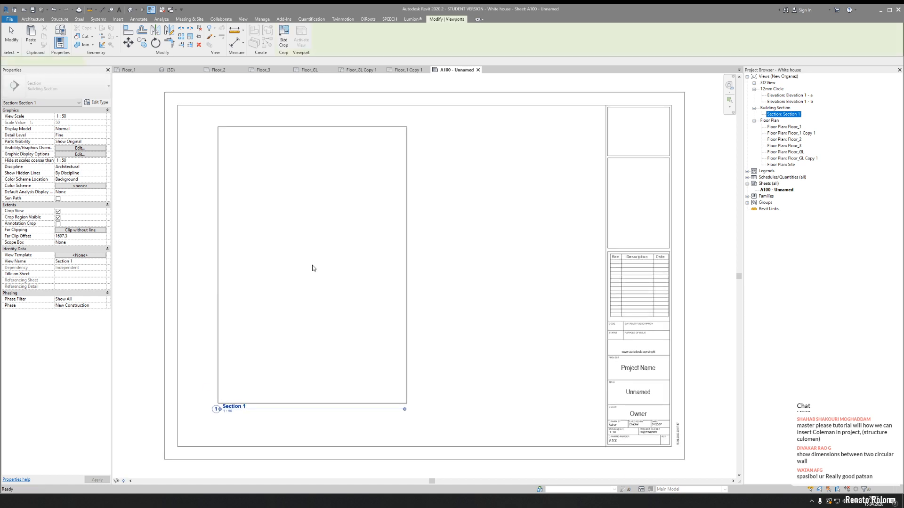
# - In the Floor_1 Copy 1 plan, check the Section 1 marker's sheet reference and examine the walls and glazing around the building
pyautogui.click(397, 70)
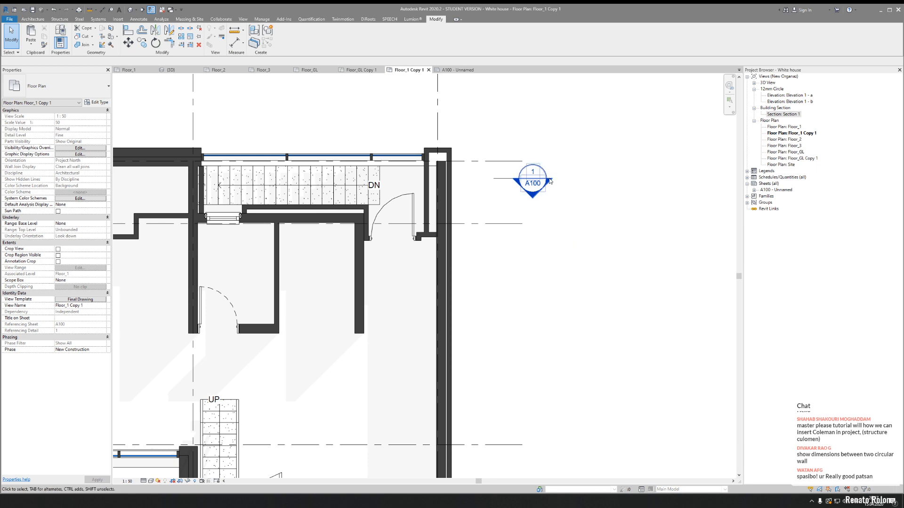
pyautogui.scroll(-3, 527, 193)
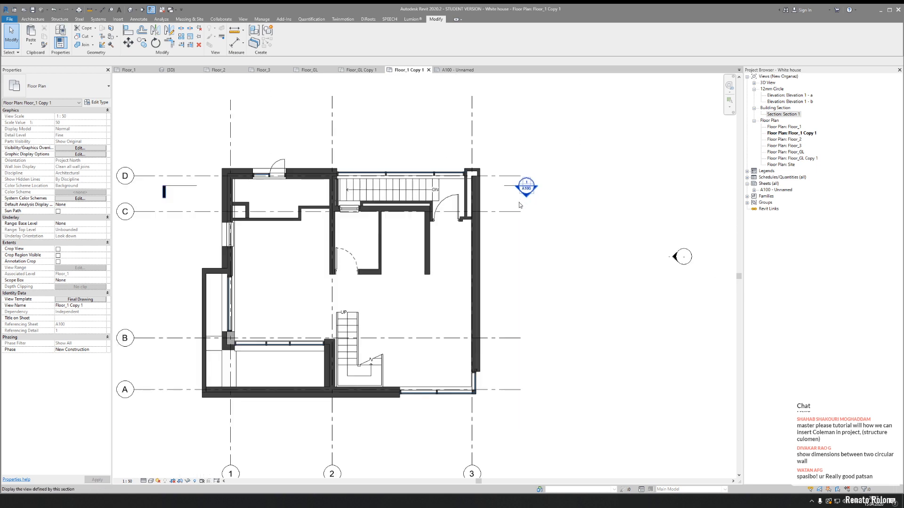
pyautogui.scroll(3, 551, 189)
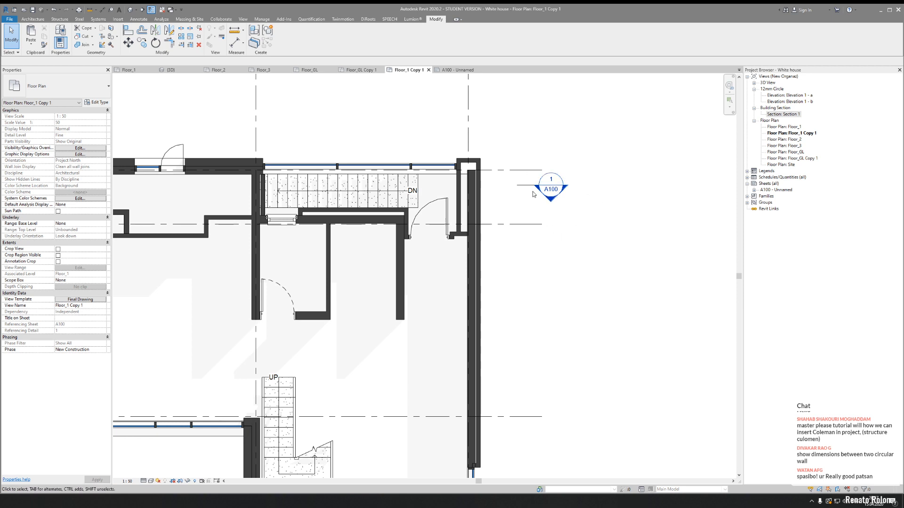
pyautogui.moveTo(510, 299); pyautogui.dragTo(555, 181, button='middle')
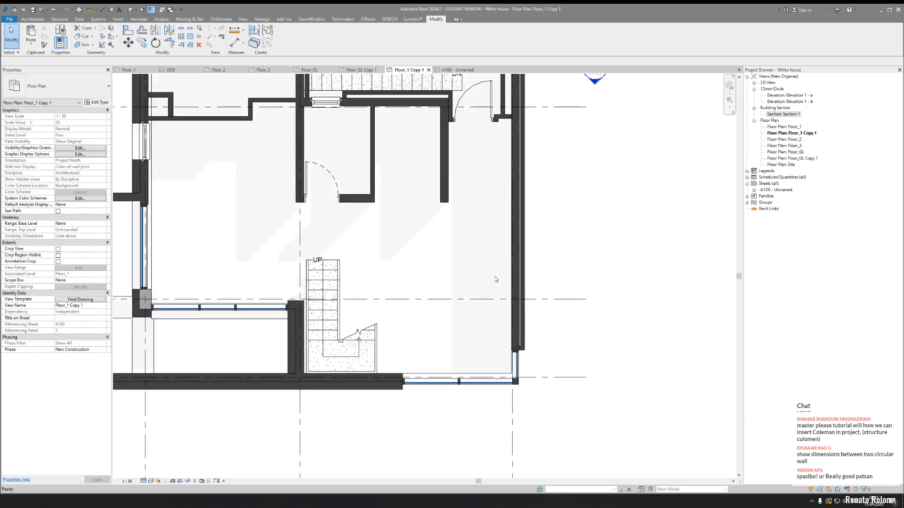
pyautogui.scroll(5, 452, 394)
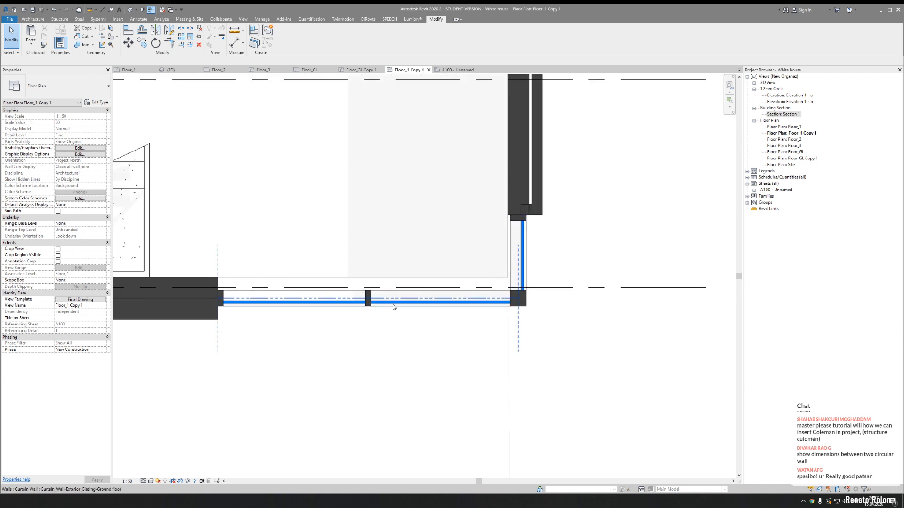
pyautogui.scroll(-3, 371, 277)
pyautogui.moveTo(372, 279); pyautogui.dragTo(808, 446, button='middle')
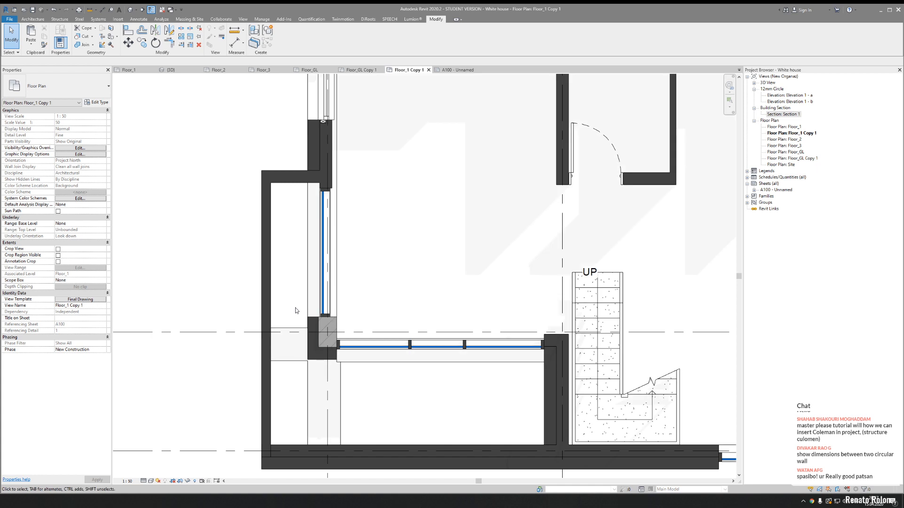
pyautogui.moveTo(334, 242); pyautogui.dragTo(338, 249, button='middle')
pyautogui.scroll(-3, 338, 249)
pyautogui.scroll(6, 315, 303)
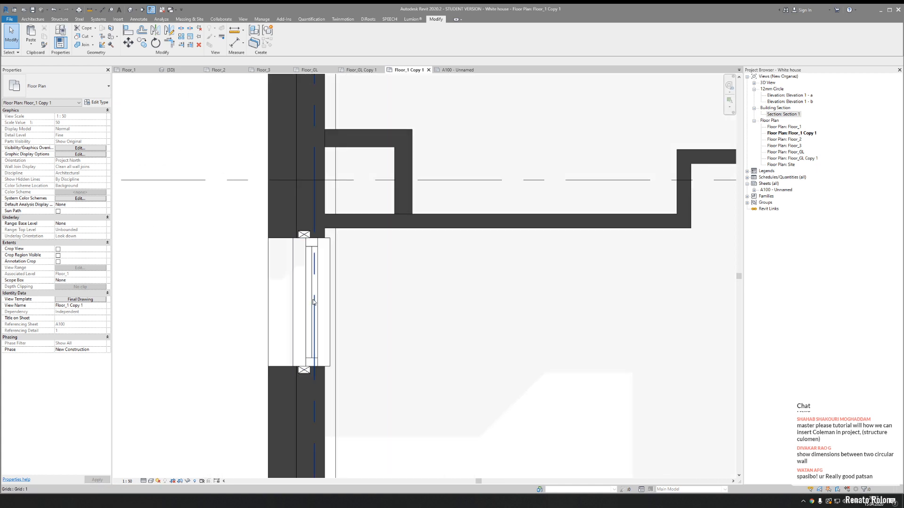
# - Examine the Windows_Sgl_Plain 910x910mm window in the exterior wall along grid 1 and its properties
pyautogui.click(313, 302)
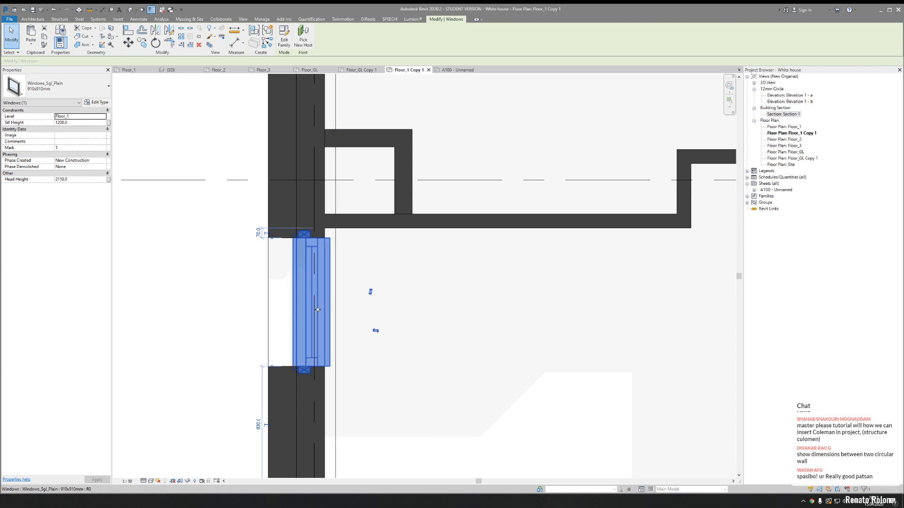
pyautogui.moveTo(313, 302); pyautogui.dragTo(320, 244, button='middle')
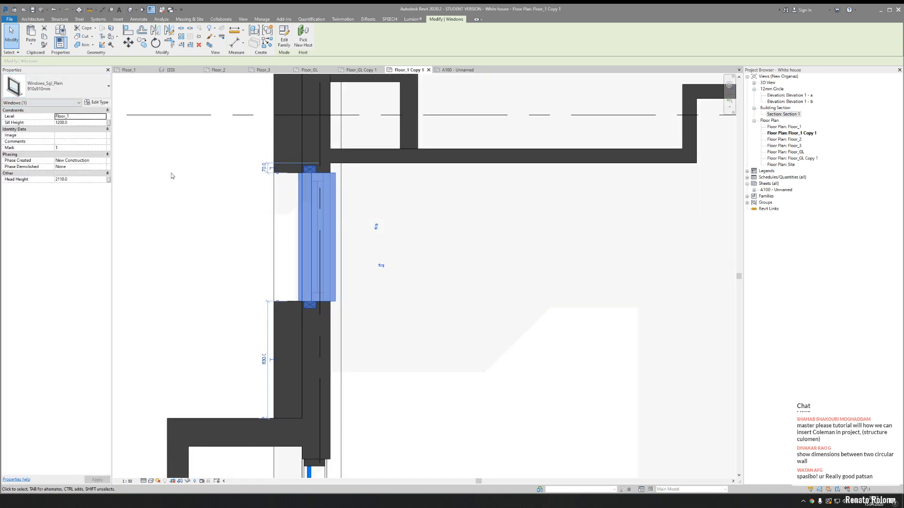
pyautogui.press('Escape')
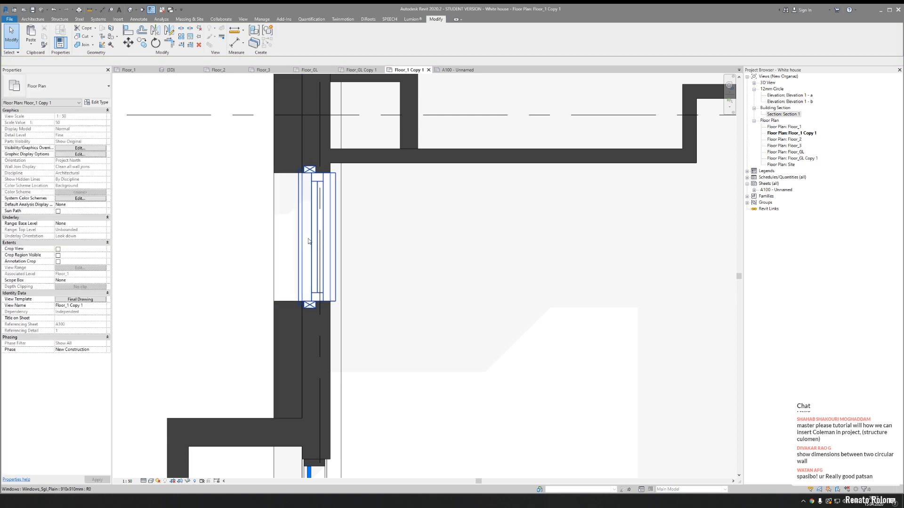
pyautogui.click(309, 241)
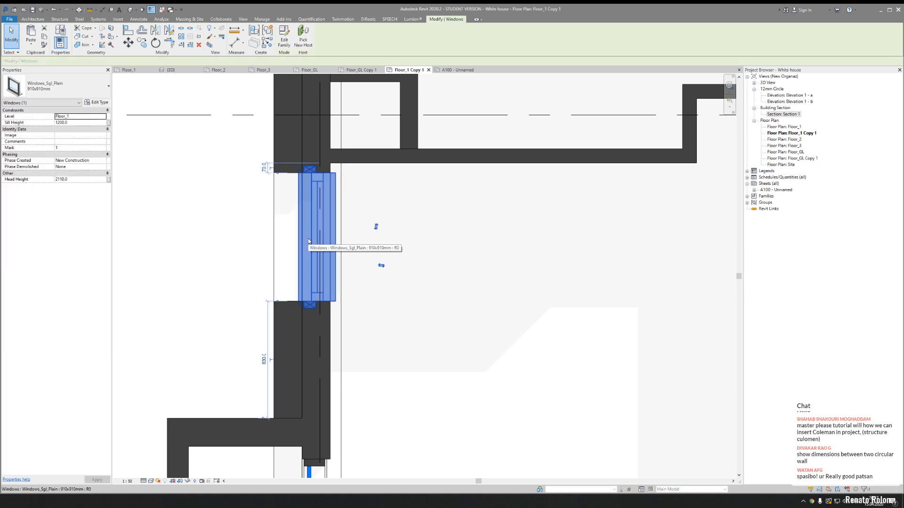
pyautogui.moveTo(368, 268); pyautogui.dragTo(328, 267, button='middle')
pyautogui.press('Escape')
pyautogui.press('v')
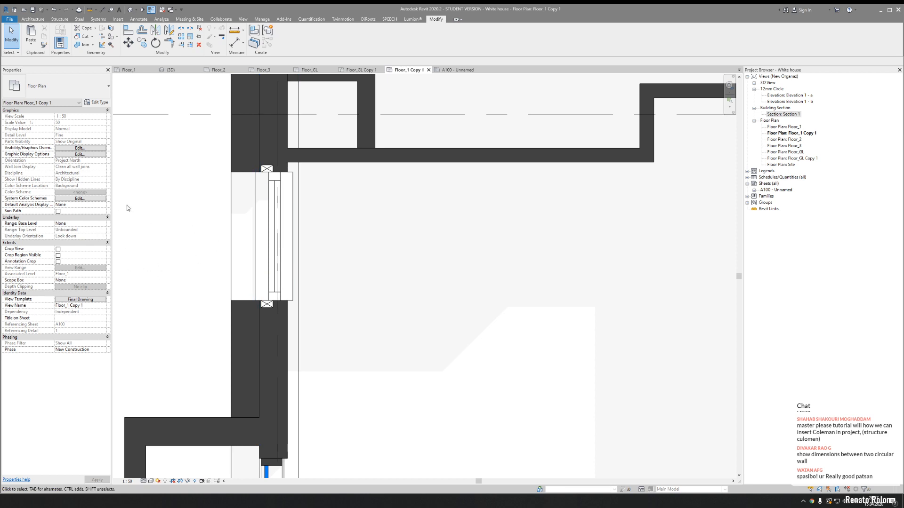
# - Review the Windows subcategories in the Final Drawing view template's model overrides without changing anything, and recheck the window on grid 1
pyautogui.click(89, 302)
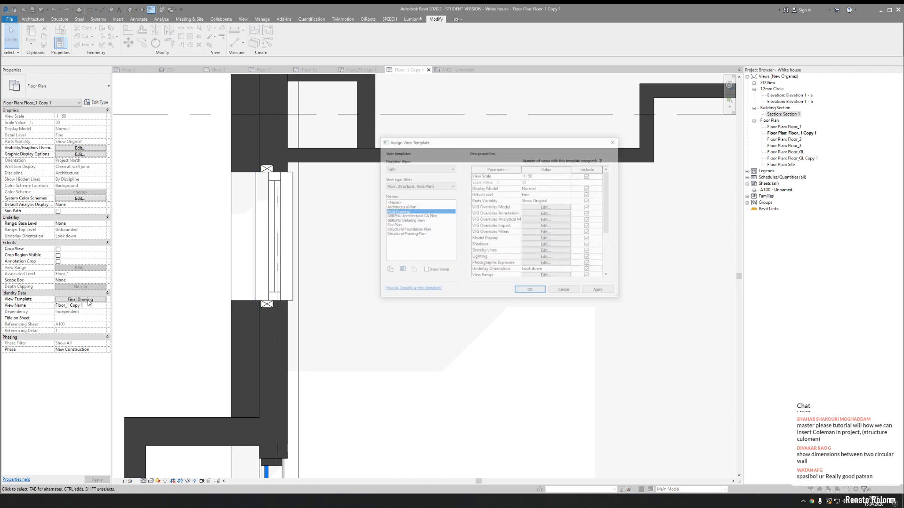
pyautogui.click(535, 209)
pyautogui.scroll(-10, 433, 283)
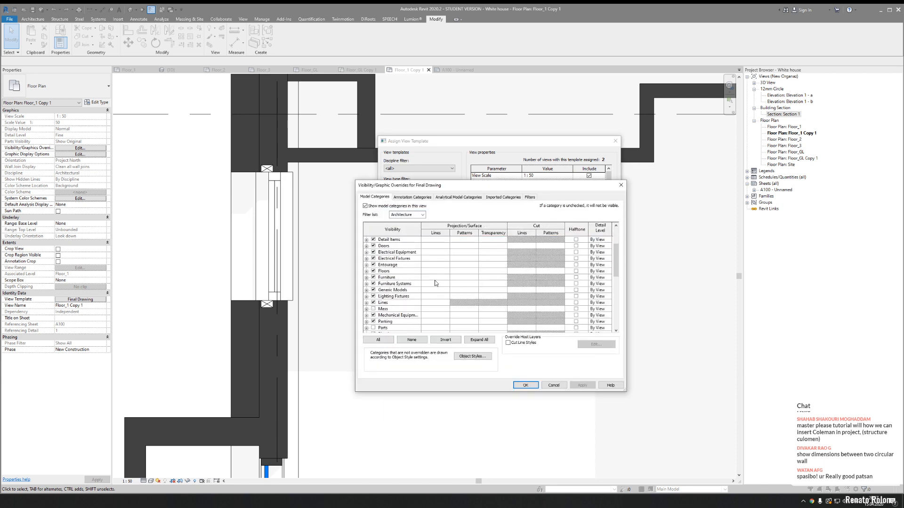
pyautogui.scroll(-1, 432, 283)
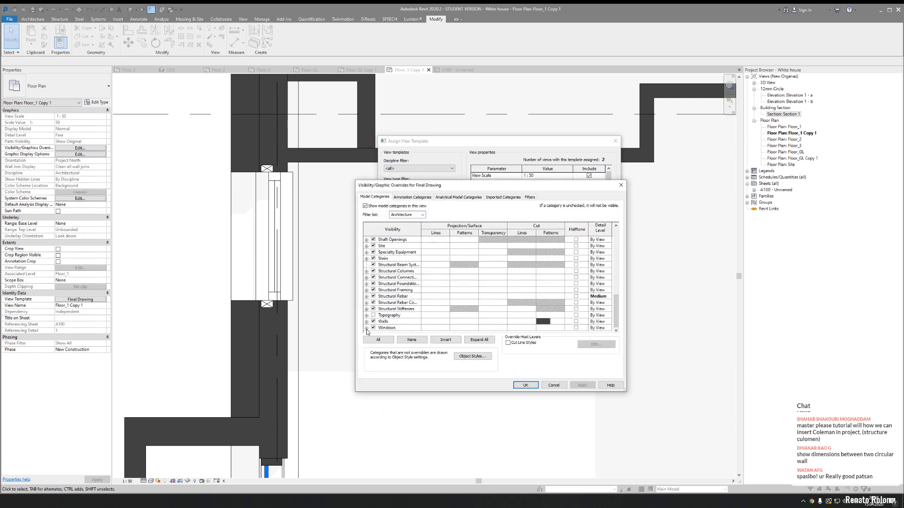
pyautogui.click(366, 329)
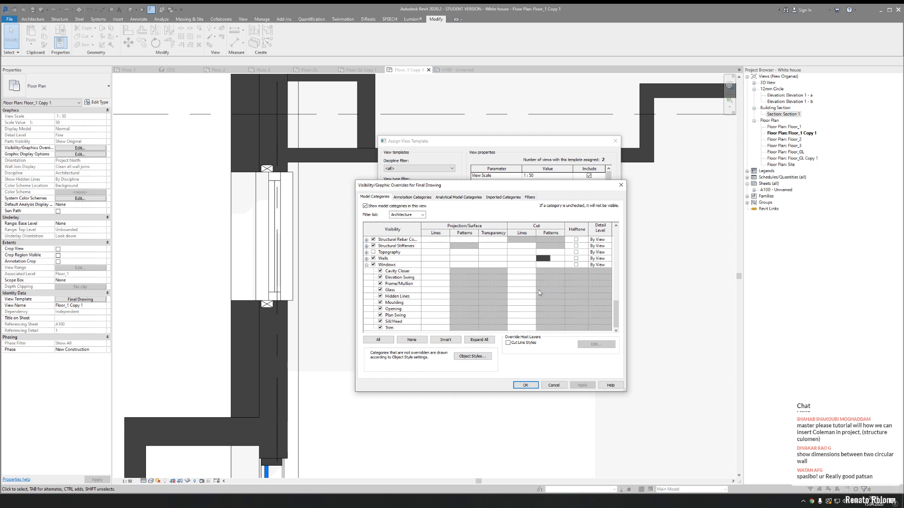
pyautogui.click(562, 386)
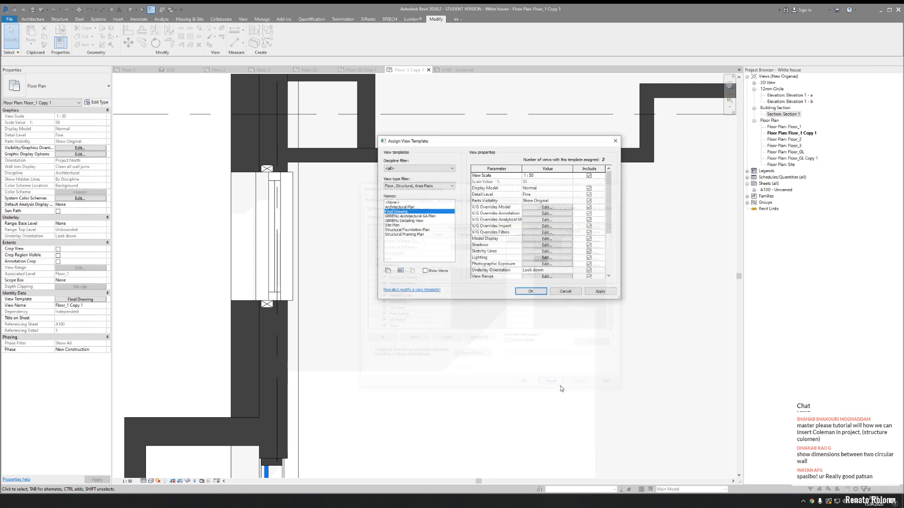
pyautogui.click(565, 291)
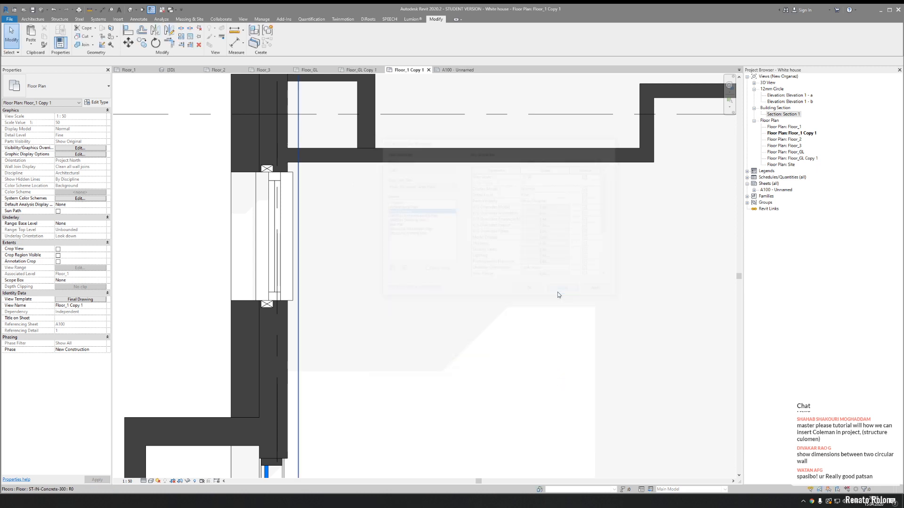
pyautogui.click(276, 259)
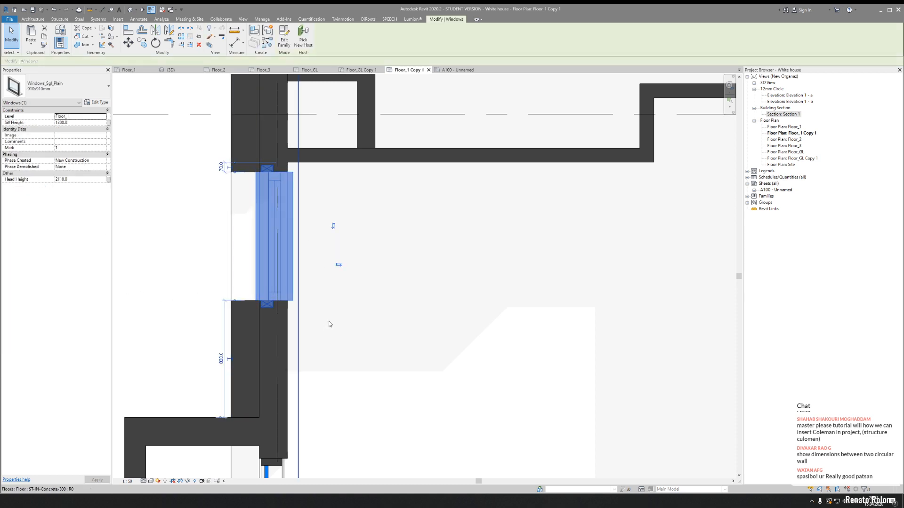
pyautogui.scroll(-5, 341, 322)
pyautogui.press('Escape')
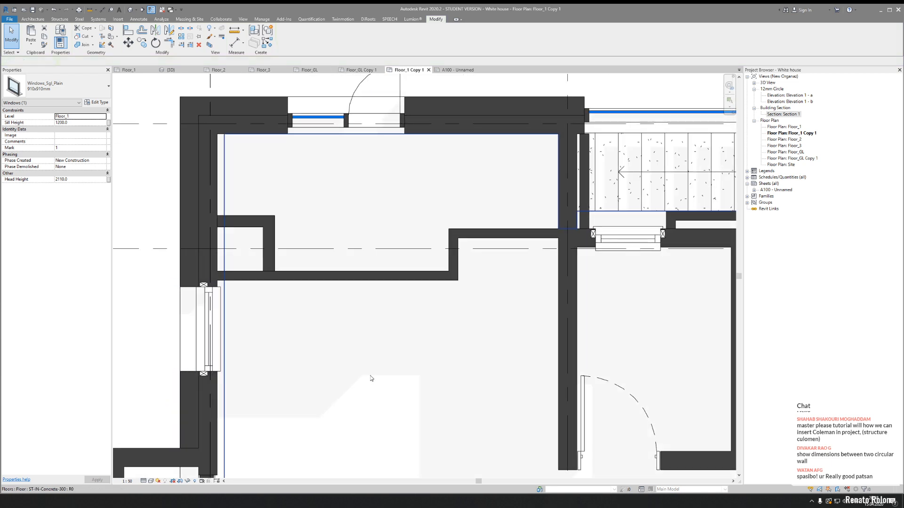
# - Pull the end of the curtain wall above the stairs back to the stair-side face of the thin wall near grid 2
pyautogui.scroll(-2, 398, 331)
pyautogui.scroll(2, 385, 330)
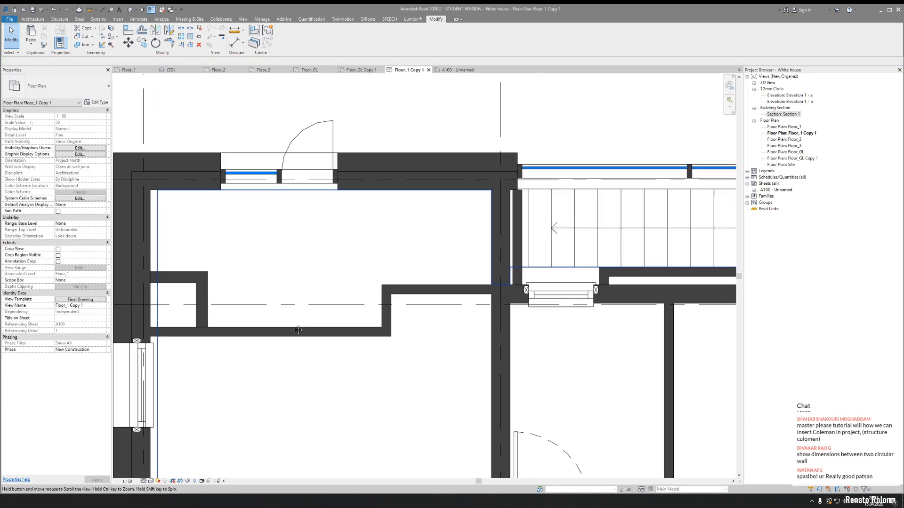
pyautogui.scroll(6, 410, 216)
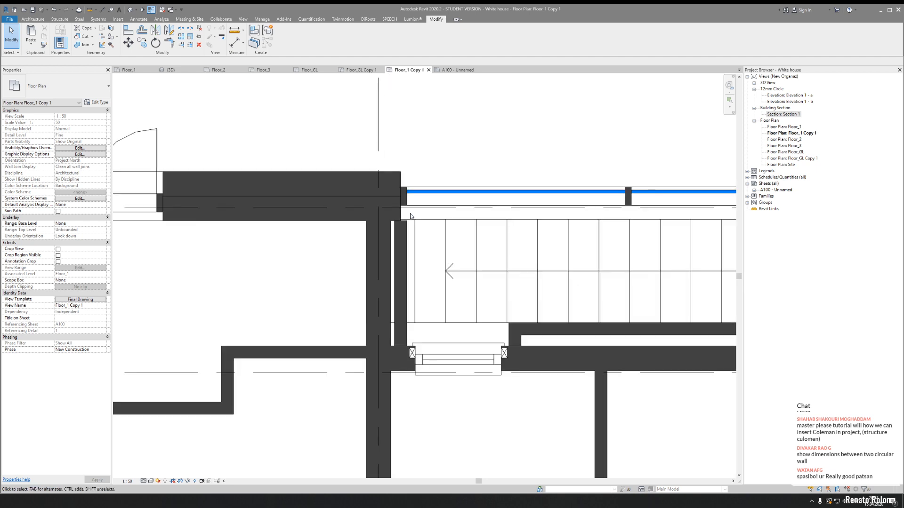
pyautogui.scroll(-3, 380, 248)
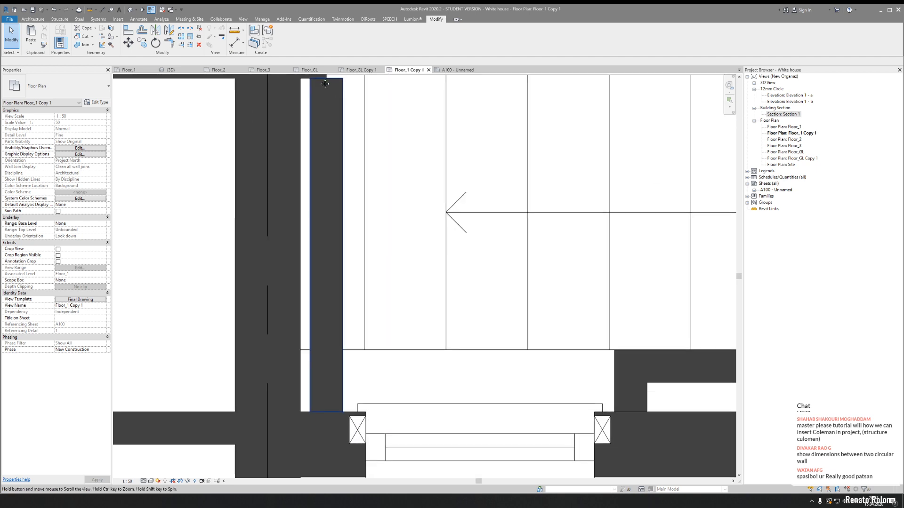
pyautogui.scroll(3, 313, 241)
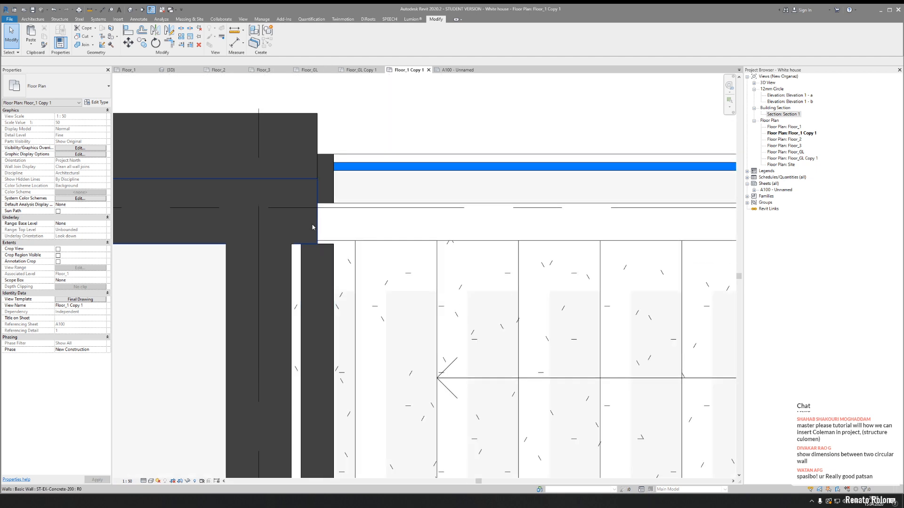
pyautogui.click(325, 183)
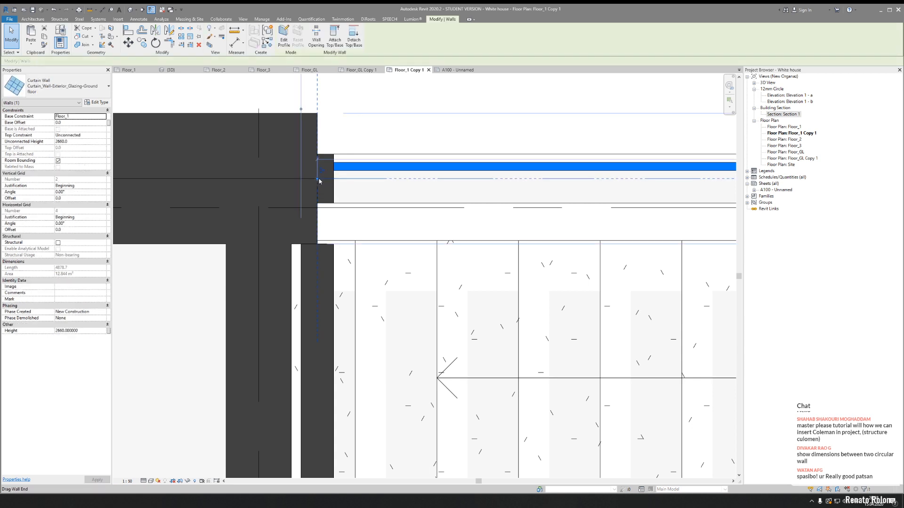
pyautogui.moveTo(318, 179); pyautogui.dragTo(334, 218)
# - Extend the ends of the structural and outer exterior concrete walls towards the shortened curtain wall near grid 2
pyautogui.click(313, 204)
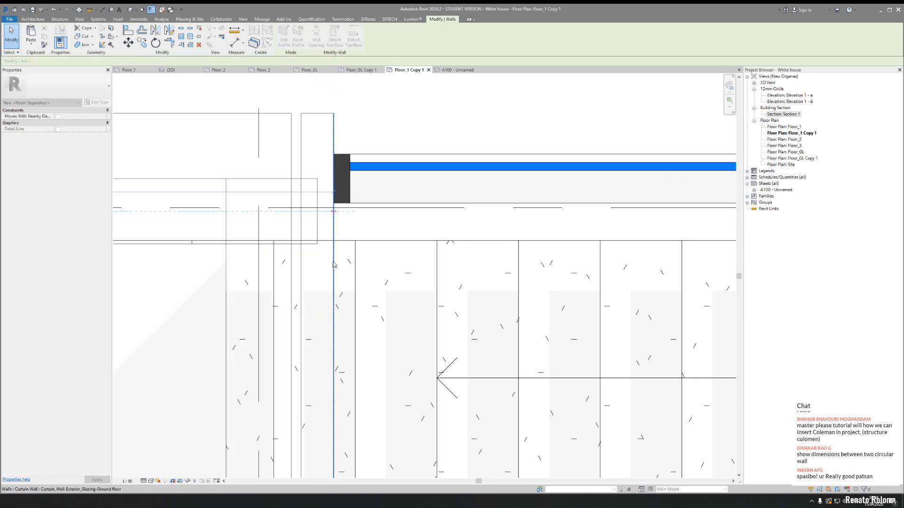
pyautogui.moveTo(333, 265); pyautogui.dragTo(333, 265)
pyautogui.click(288, 154)
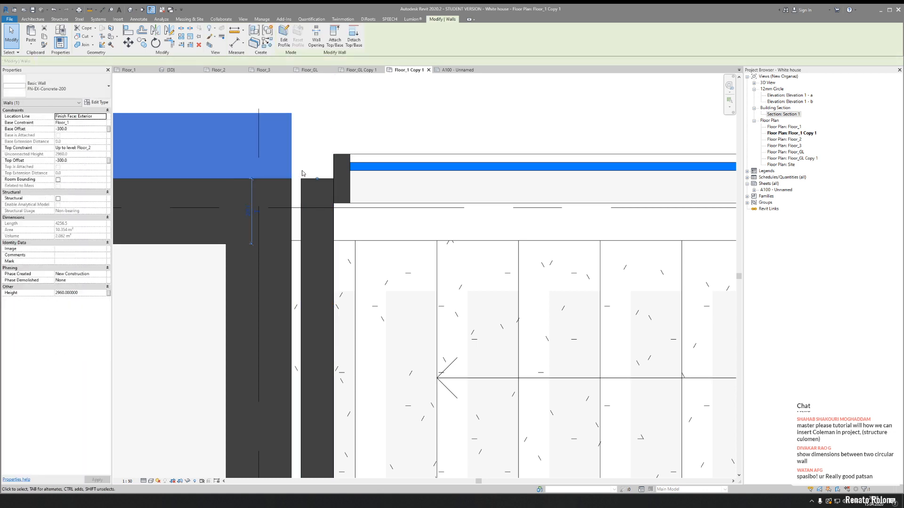
pyautogui.moveTo(316, 179); pyautogui.dragTo(333, 182)
pyautogui.press('Escape')
pyautogui.click(318, 164)
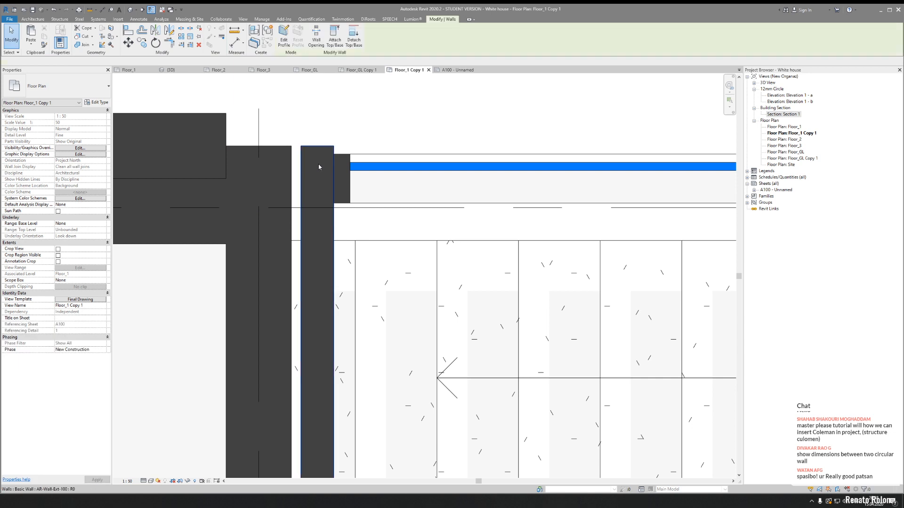
pyautogui.press('t')
pyautogui.press('r')
pyautogui.click(319, 243)
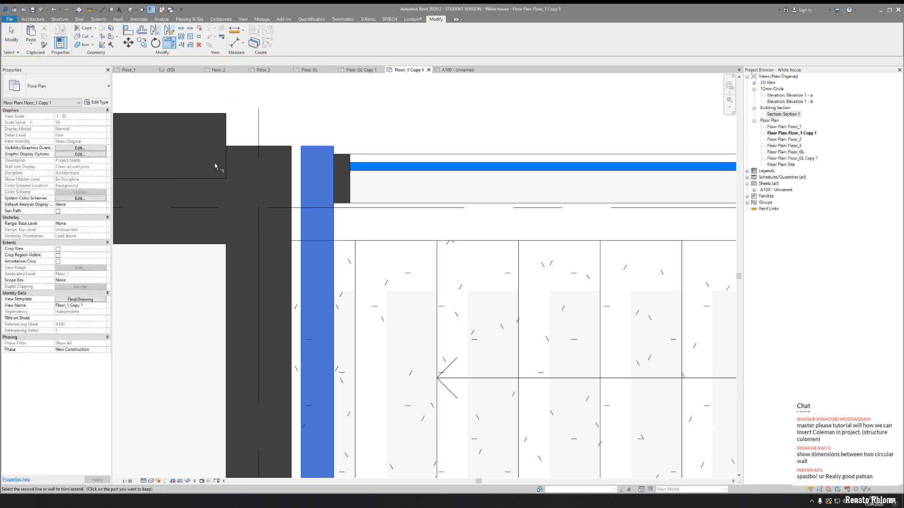
pyautogui.press('Escape')
pyautogui.press('Escape')
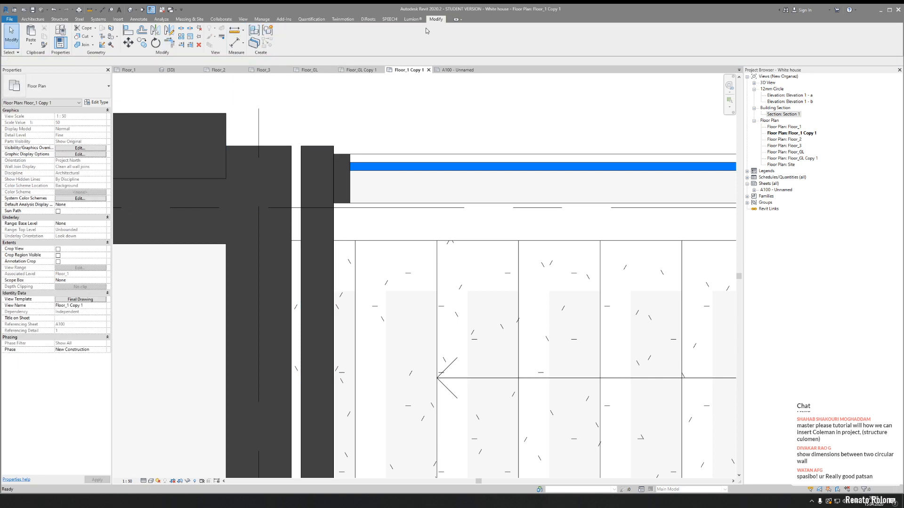
# - Cycle the wall join configuration at the exterior corner near grid 2 until the outer concrete wall meets the thin stair-side wall
pyautogui.click(102, 45)
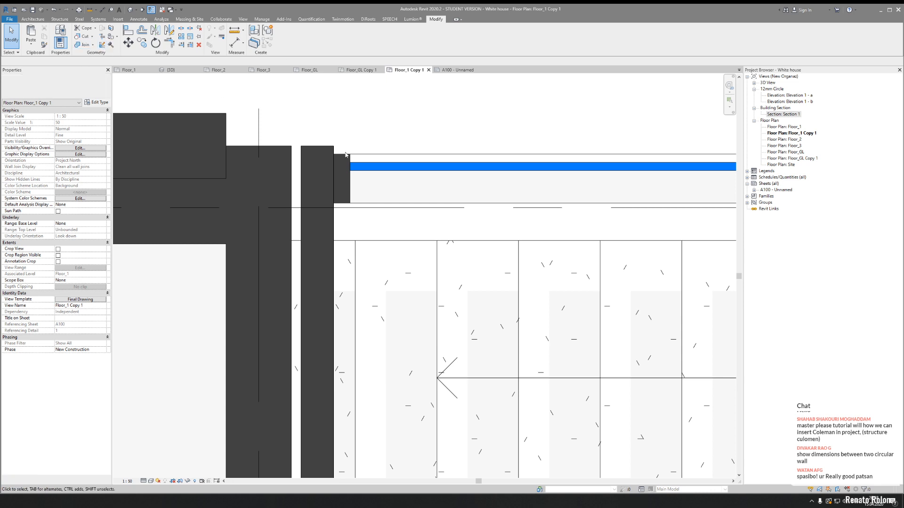
pyautogui.scroll(-4, 275, 134)
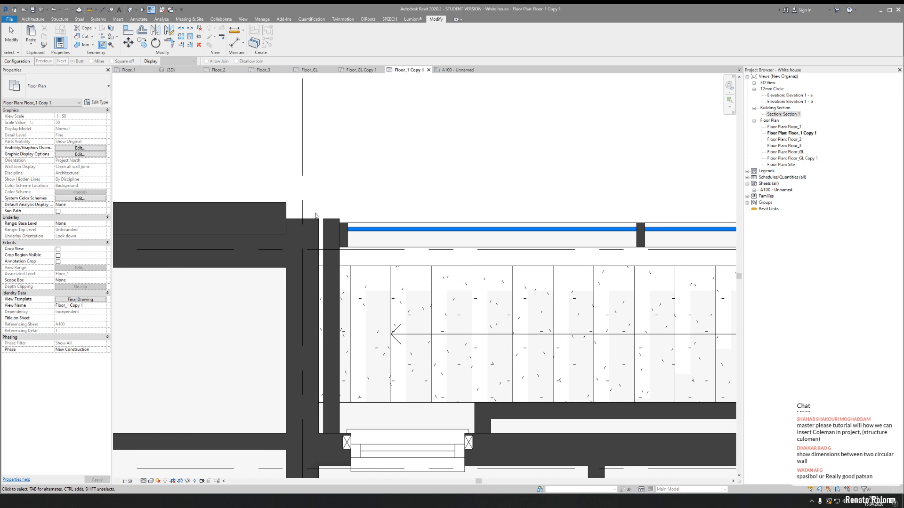
pyautogui.click(301, 224)
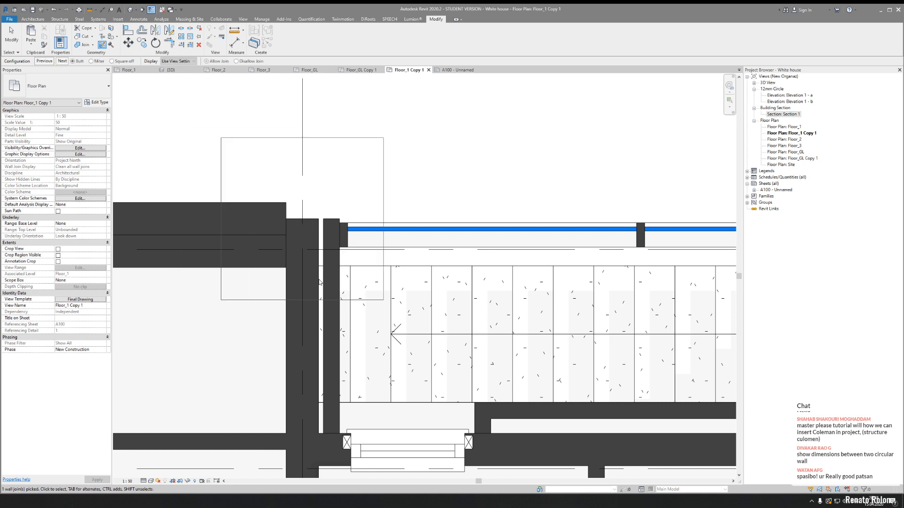
pyautogui.click(63, 63)
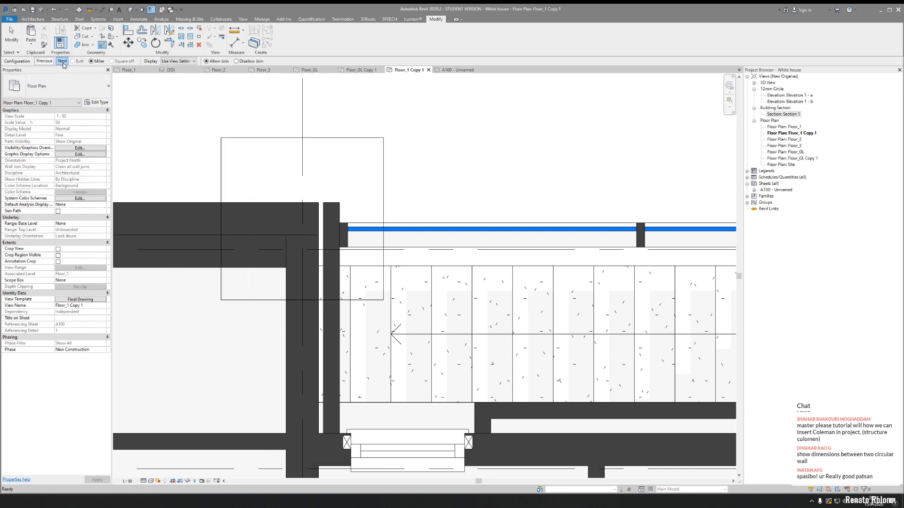
pyautogui.click(63, 63)
pyautogui.click(62, 62)
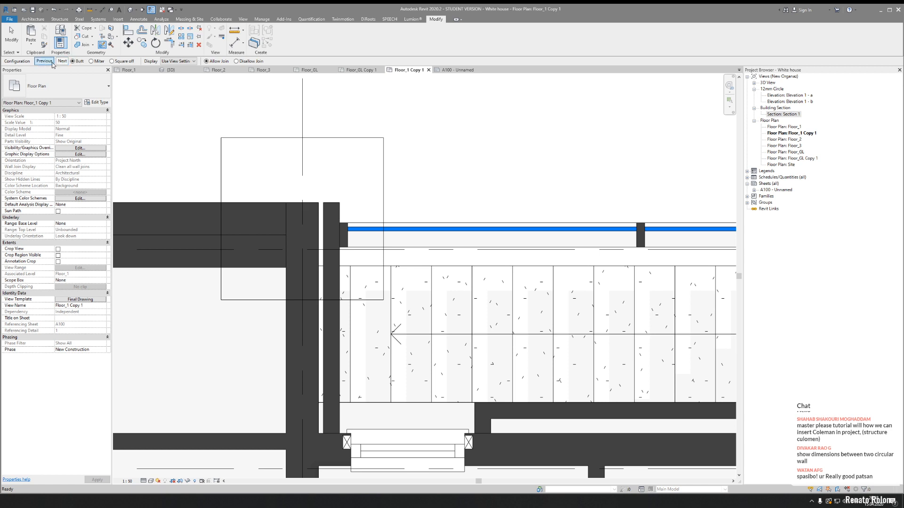
pyautogui.click(51, 63)
pyautogui.press('Escape')
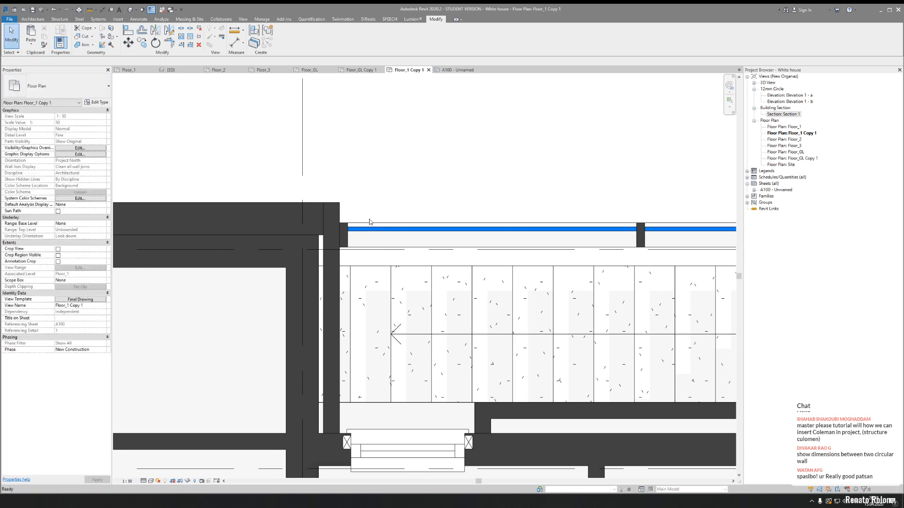
pyautogui.scroll(5, 353, 179)
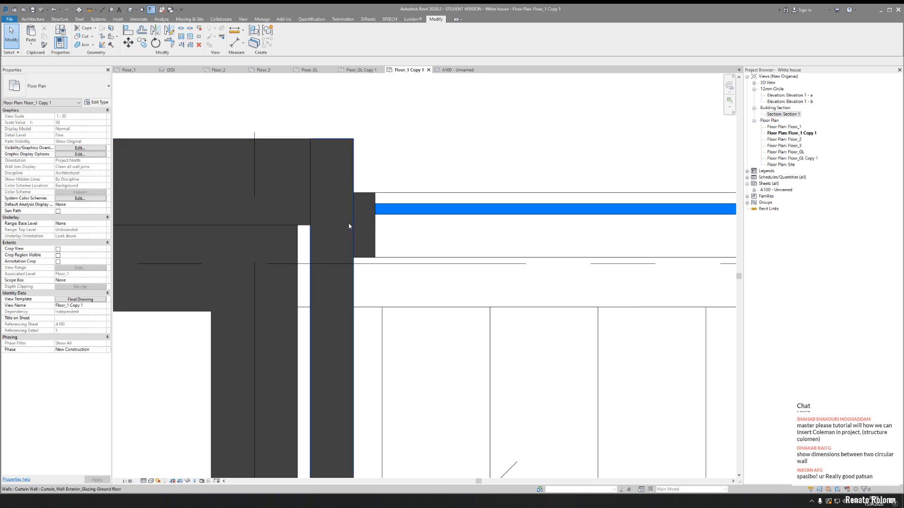
pyautogui.press('t')
pyautogui.press('r')
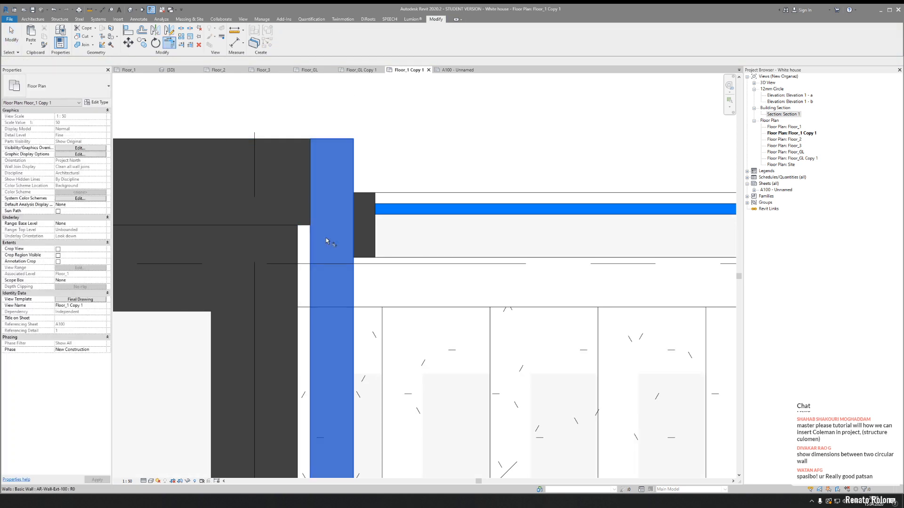
pyautogui.press('Escape')
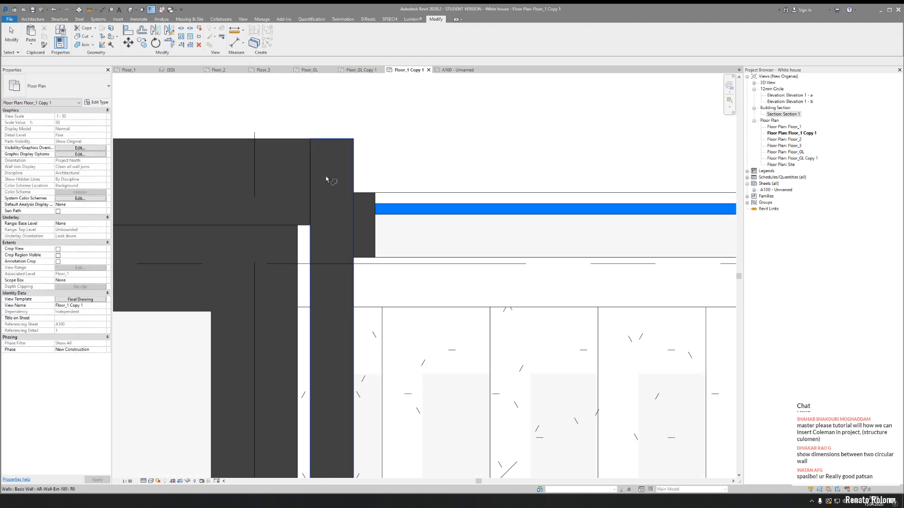
pyautogui.click(326, 179)
pyautogui.press('Escape')
pyautogui.scroll(-1, 359, 134)
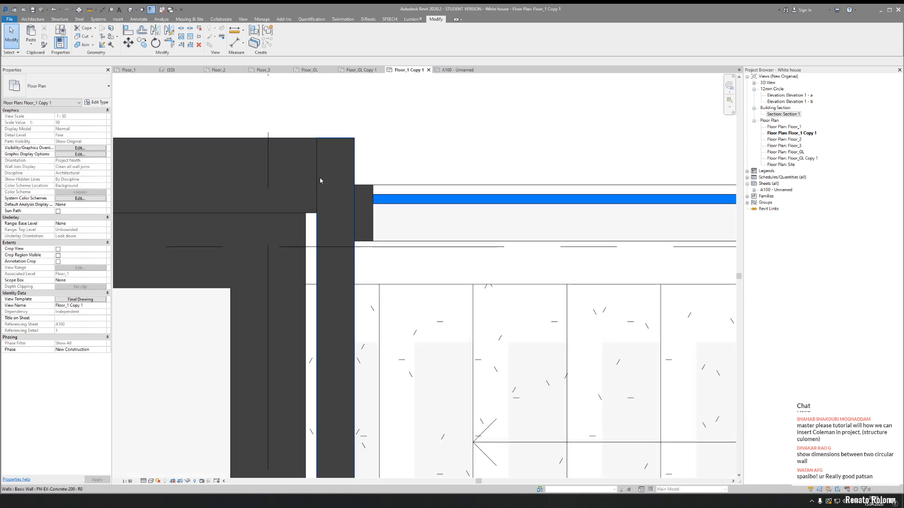
pyautogui.scroll(3, 314, 171)
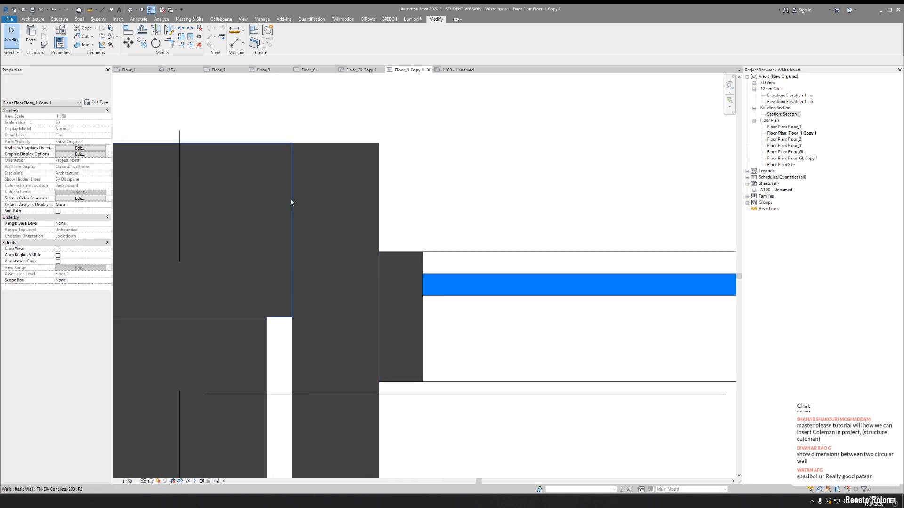
pyautogui.press('l')
pyautogui.press('w')
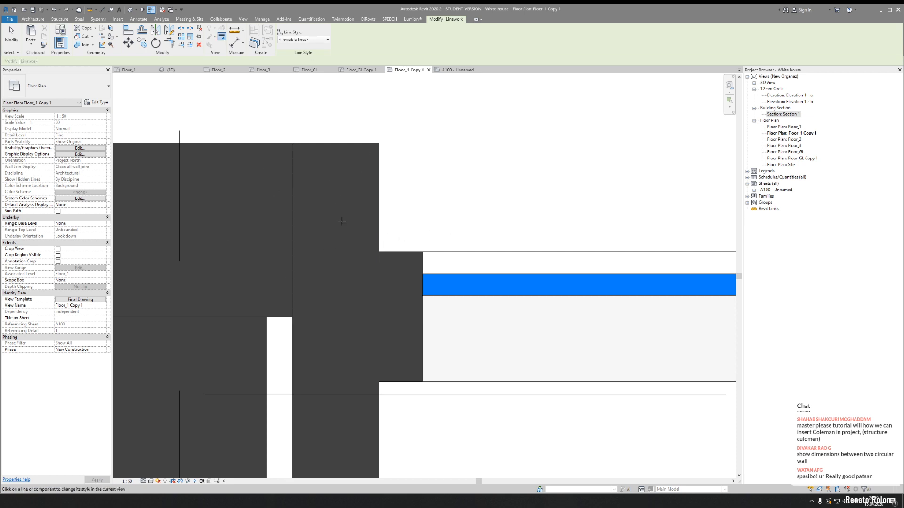
pyautogui.press('Escape')
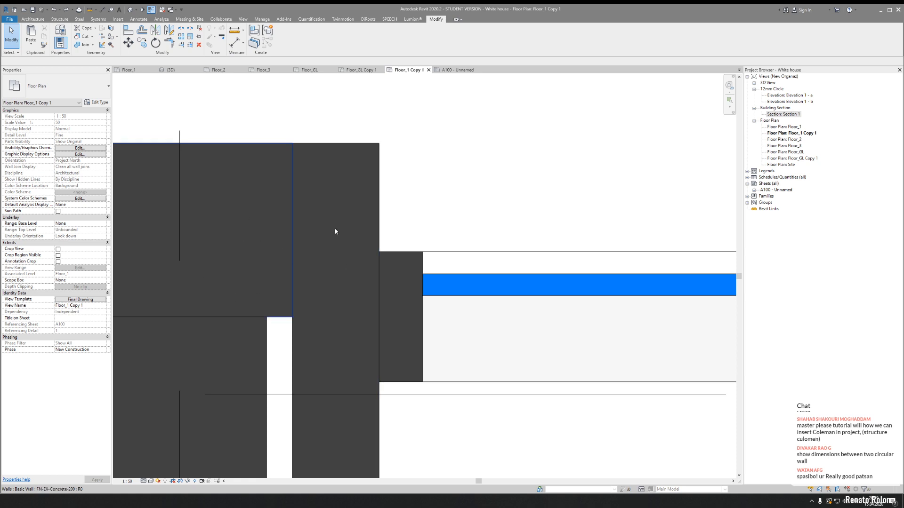
# - Examine the walls, doors and both stair flights between grids 2 and 3 on the floor plan
pyautogui.scroll(-3, 335, 230)
pyautogui.scroll(-5, 336, 230)
pyautogui.moveTo(419, 278); pyautogui.dragTo(340, 194, button='middle')
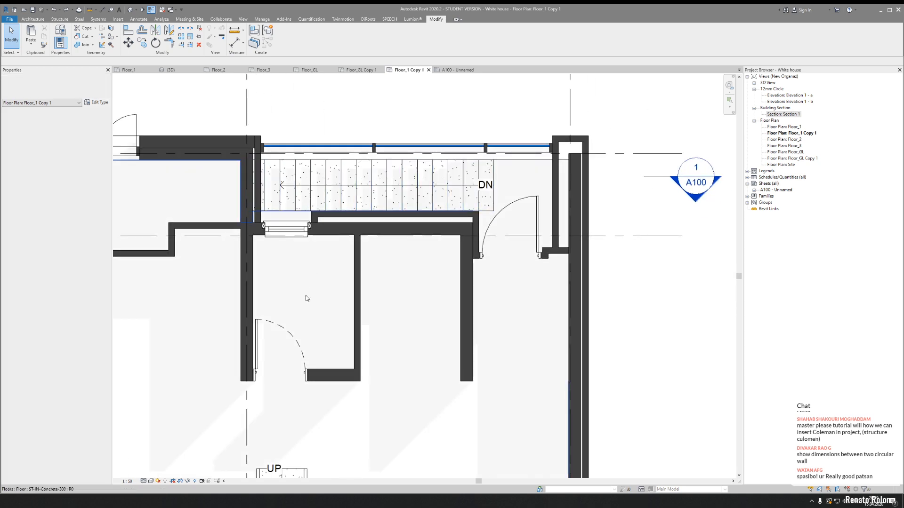
pyautogui.scroll(2, 248, 220)
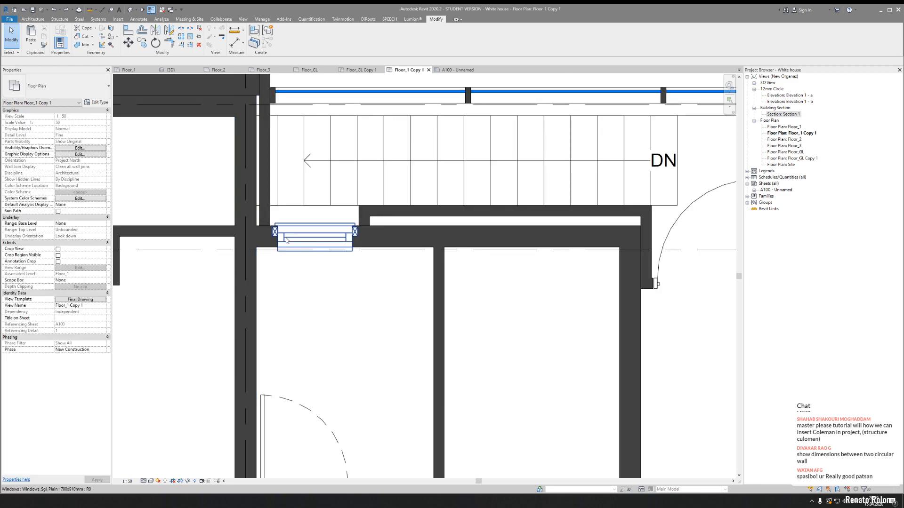
pyautogui.moveTo(399, 293); pyautogui.dragTo(397, 235, button='middle')
pyautogui.moveTo(443, 297); pyautogui.dragTo(270, 276, button='middle')
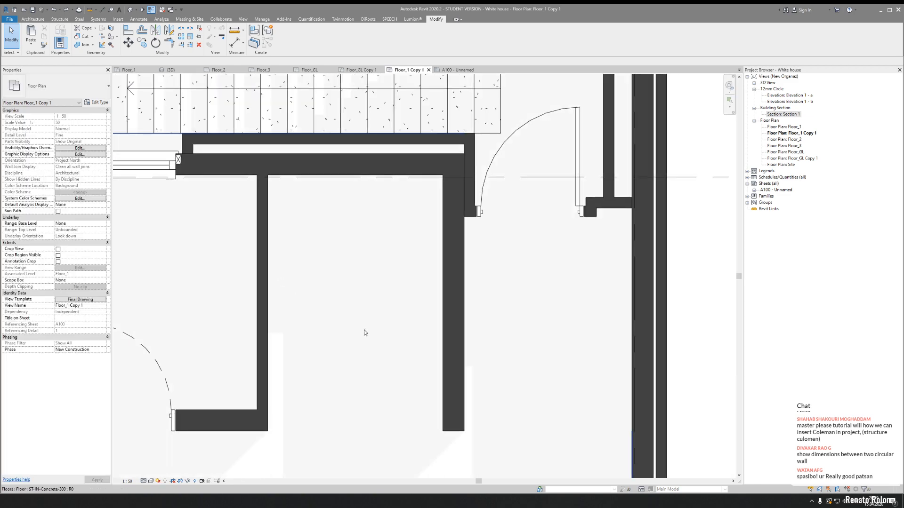
pyautogui.moveTo(364, 329); pyautogui.dragTo(343, 222, button='middle')
pyautogui.moveTo(330, 418); pyautogui.dragTo(350, 257, button='middle')
pyautogui.scroll(-2, 351, 251)
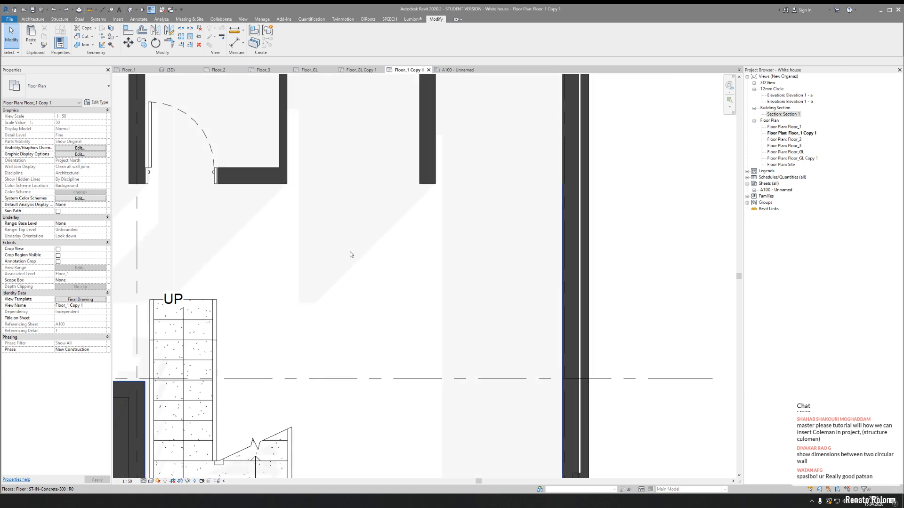
pyautogui.scroll(-3, 351, 252)
pyautogui.moveTo(407, 363); pyautogui.dragTo(429, 277, button='middle')
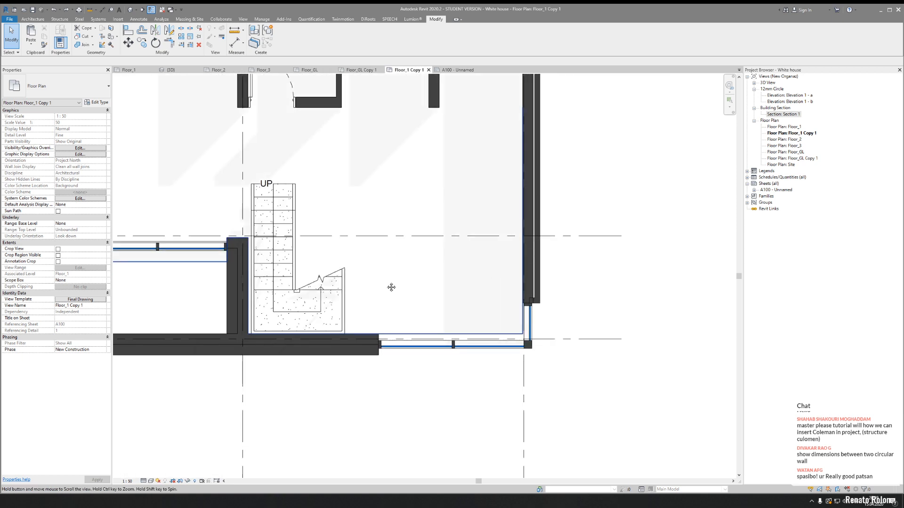
pyautogui.moveTo(390, 285); pyautogui.dragTo(401, 287, button='middle')
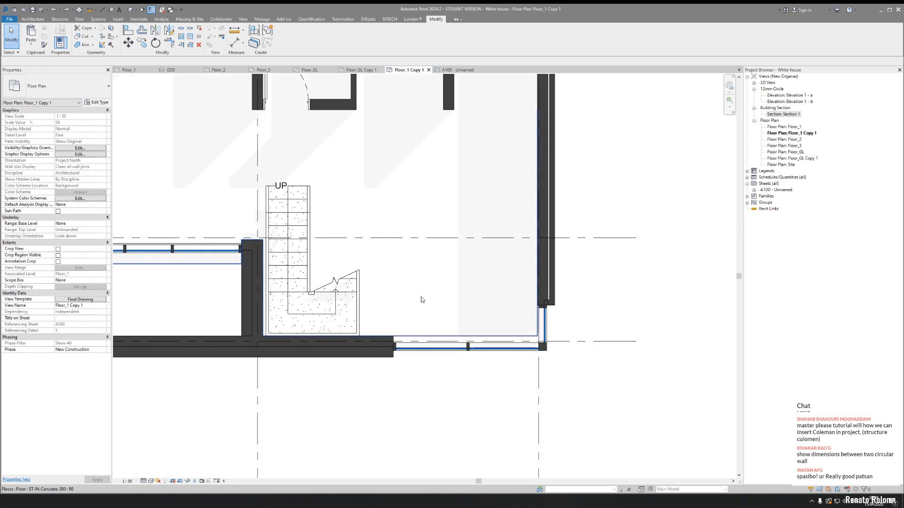
pyautogui.scroll(2, 273, 318)
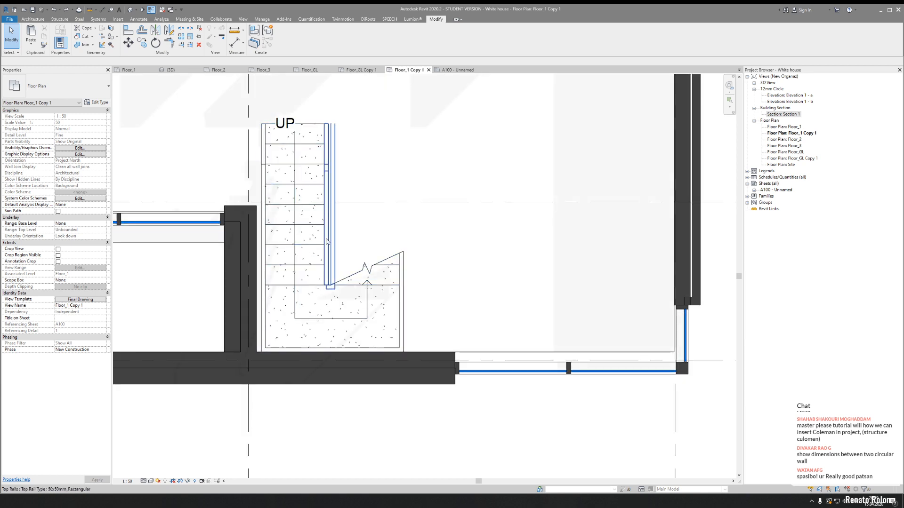
pyautogui.scroll(-2, 328, 276)
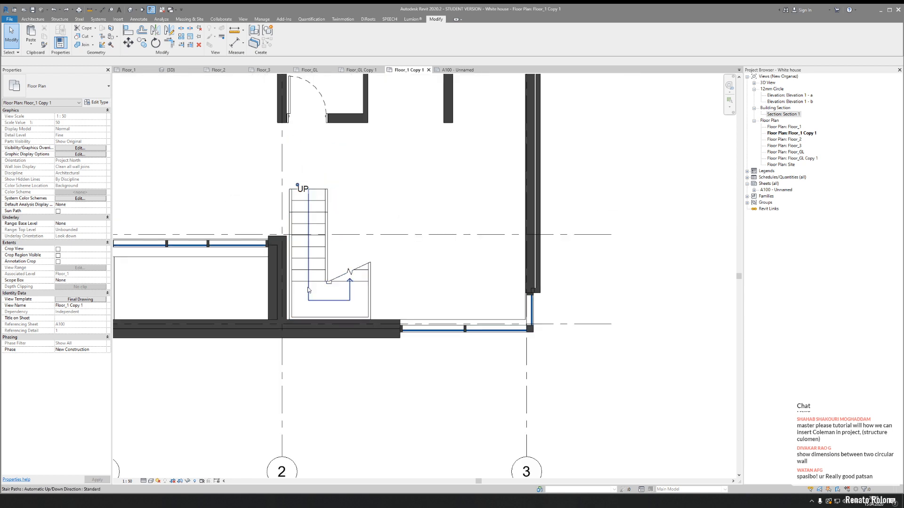
# - Override the upper DN stair and the UP stair path in this view with a white solid fill as the foreground surface pattern
pyautogui.click(307, 291)
pyautogui.moveTo(327, 314); pyautogui.dragTo(330, 456, button='middle')
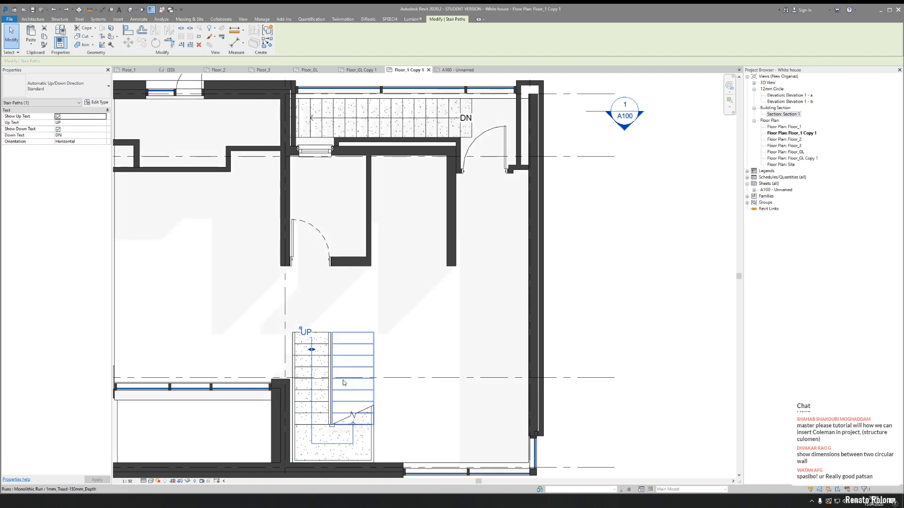
pyautogui.keyDown('ctrl'); pyautogui.click(396, 133); pyautogui.keyUp('ctrl')
pyautogui.rightClick(395, 130)
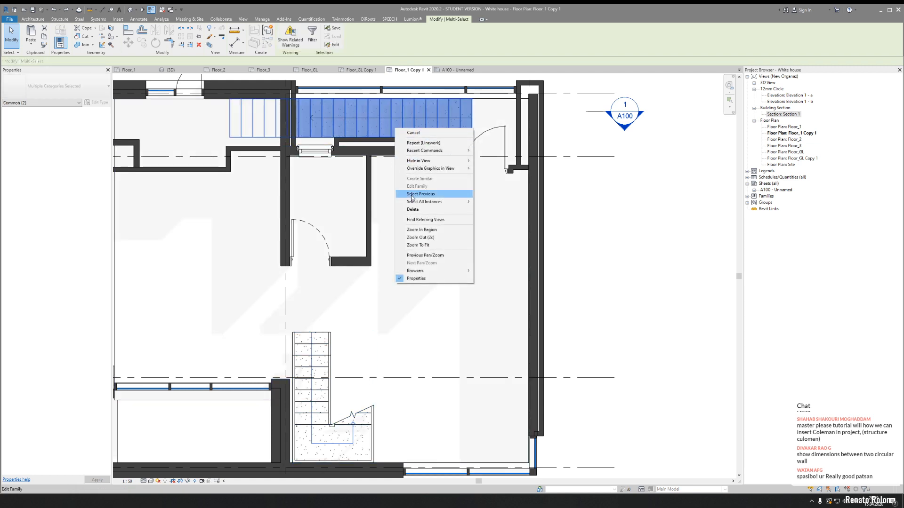
pyautogui.moveTo(458, 168)
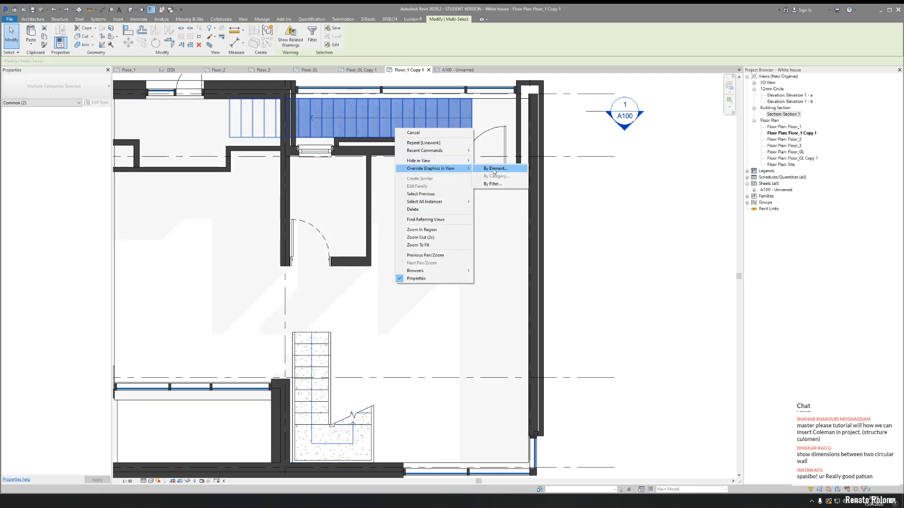
pyautogui.click(496, 169)
pyautogui.click(450, 224)
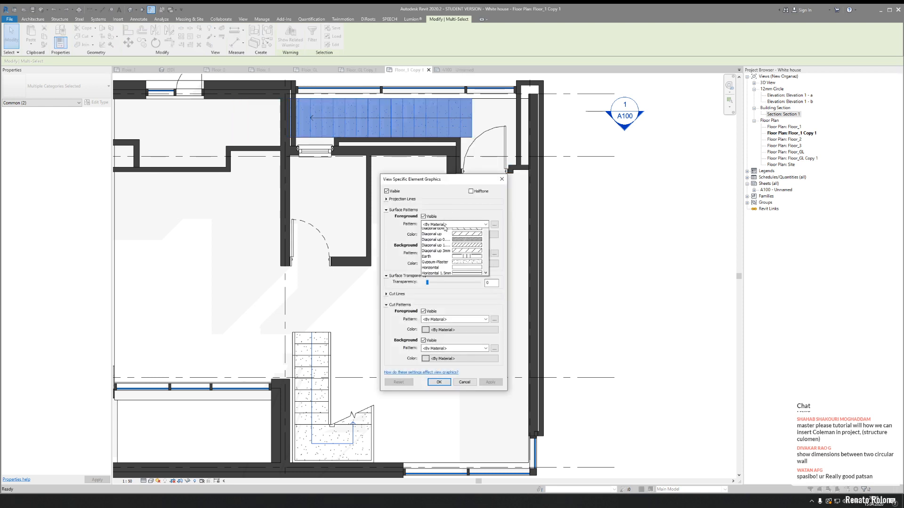
pyautogui.click(448, 238)
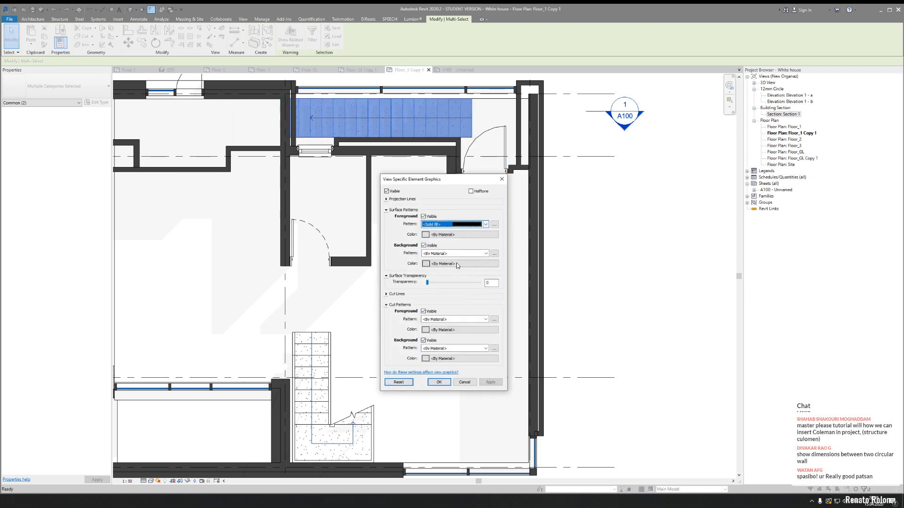
pyautogui.click(441, 234)
pyautogui.click(472, 346)
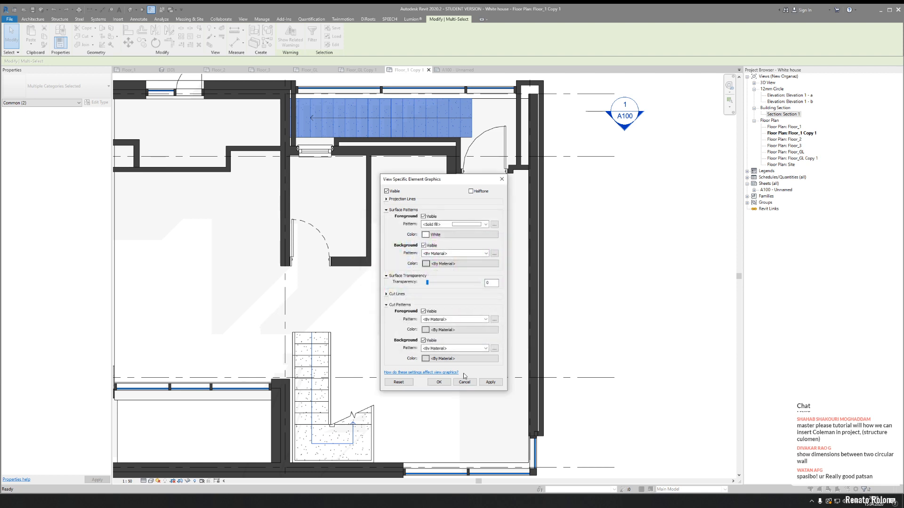
pyautogui.click(439, 382)
pyautogui.press('Escape')
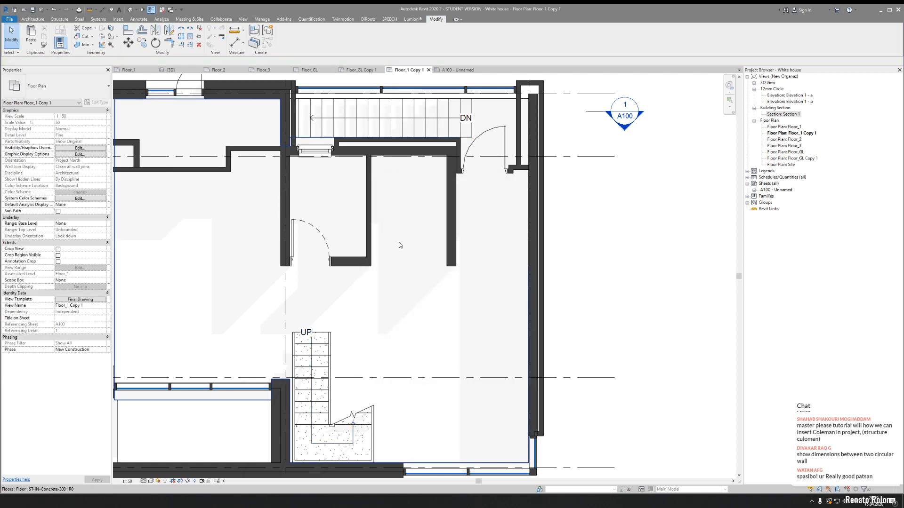
# - Override the lower UP stair in this view with a white solid fill as the foreground surface pattern
pyautogui.moveTo(354, 361); pyautogui.dragTo(353, 268, button='middle')
pyautogui.rightClick(310, 337)
pyautogui.click(316, 325)
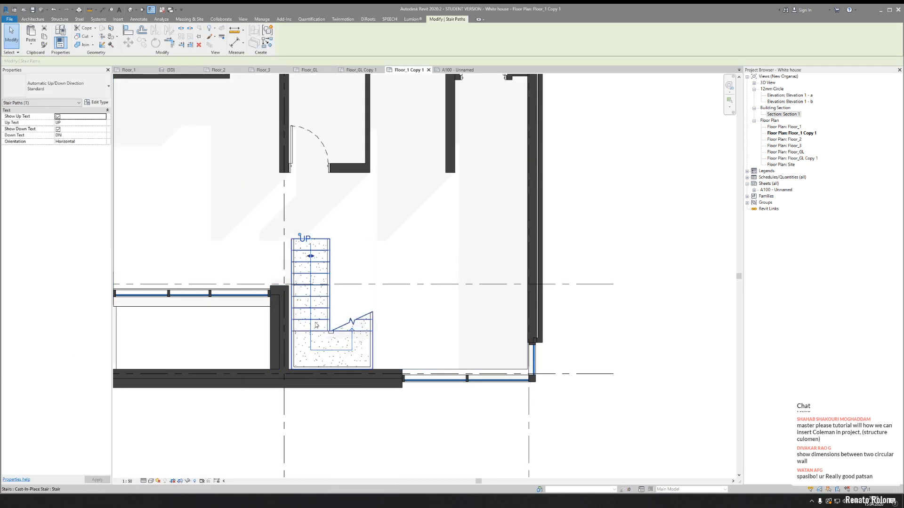
pyautogui.click(316, 325)
pyautogui.rightClick(315, 325)
pyautogui.moveTo(393, 365)
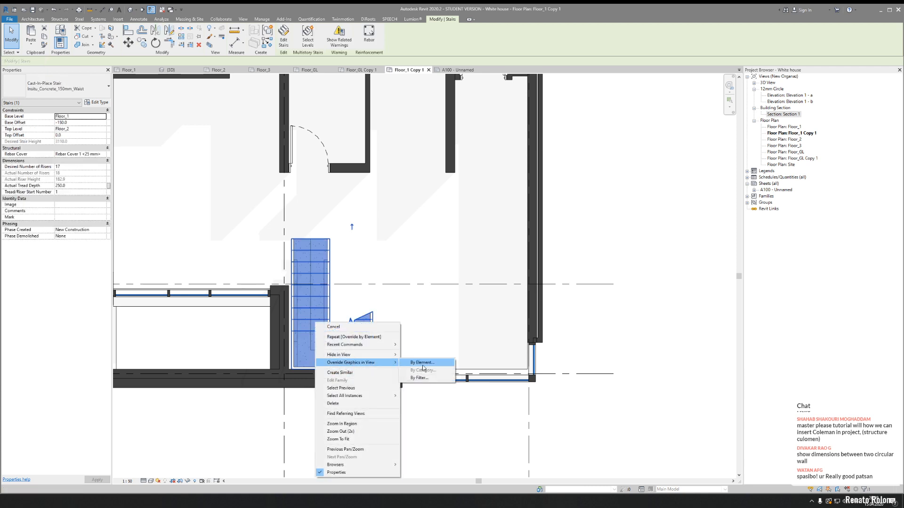
pyautogui.click(423, 367)
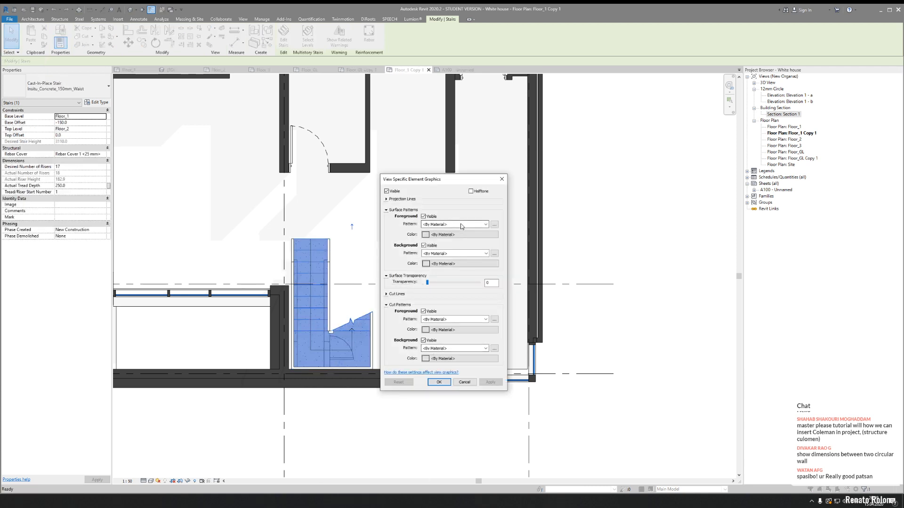
pyautogui.click(461, 224)
pyautogui.click(454, 240)
pyautogui.click(448, 235)
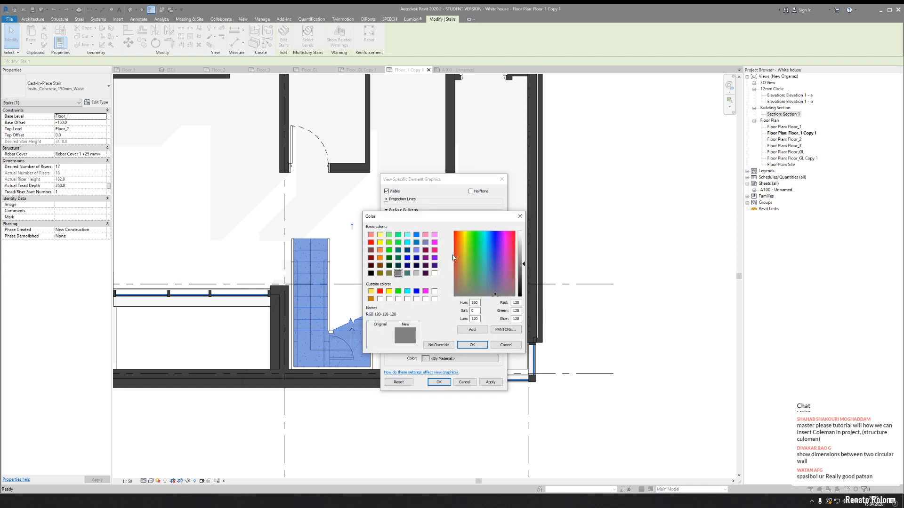
pyautogui.click(434, 274)
pyautogui.click(472, 346)
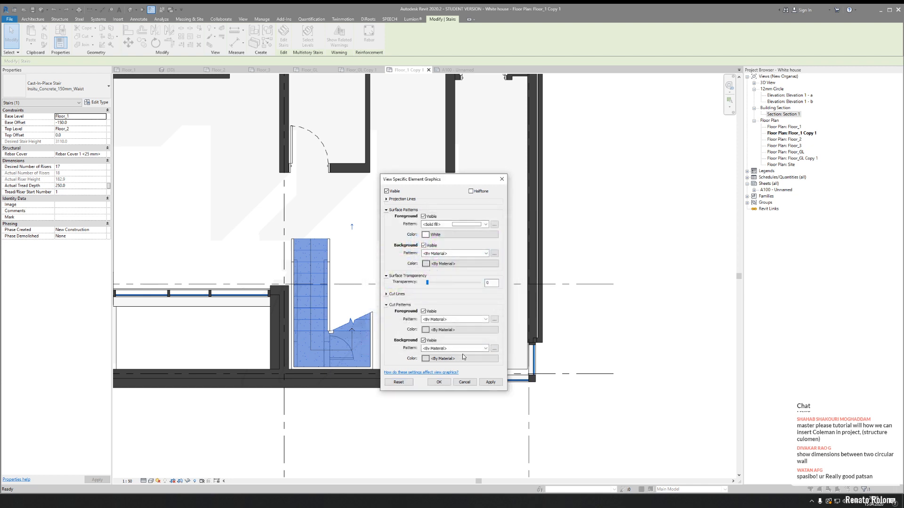
pyautogui.click(439, 383)
pyautogui.click(444, 315)
pyautogui.moveTo(395, 331); pyautogui.dragTo(443, 298, button='middle')
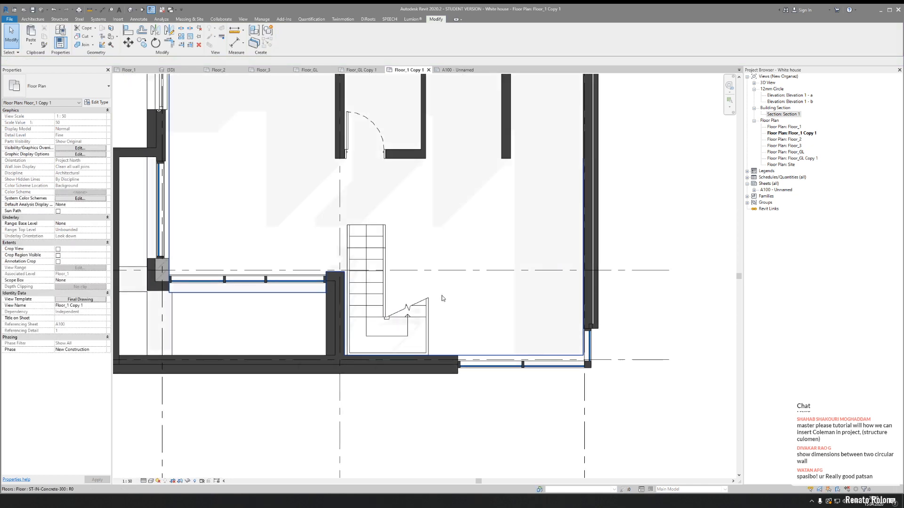
# - Open sheet A100 and delete the Section 1 viewport from it
pyautogui.scroll(-5, 442, 298)
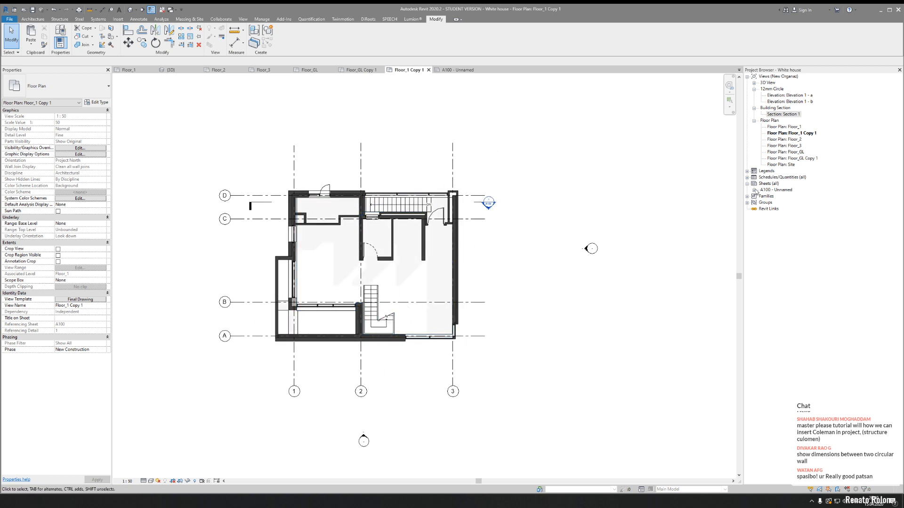
pyautogui.doubleClick(772, 190)
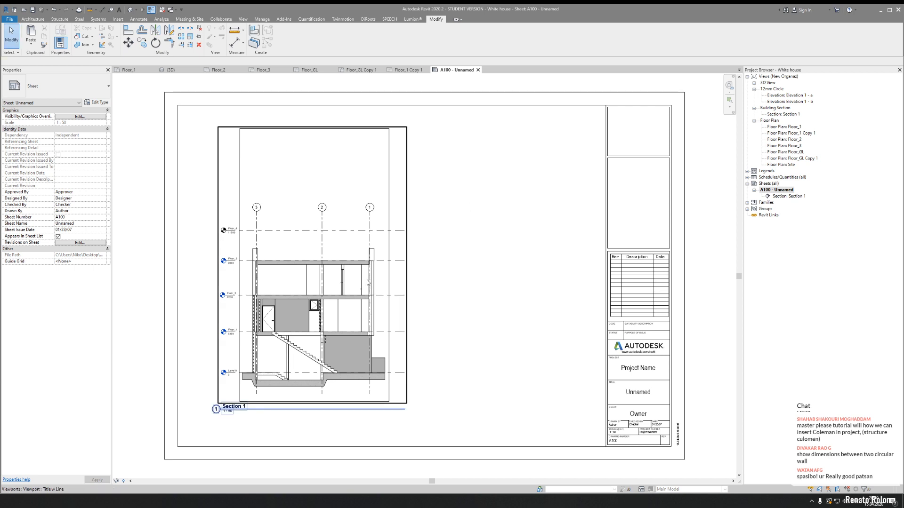
pyautogui.click(369, 281)
pyautogui.press('Delete')
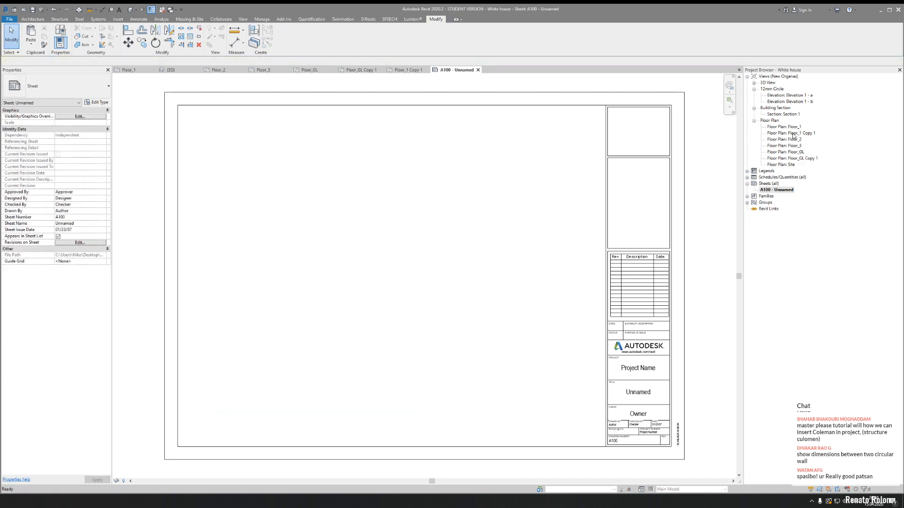
# - Place the Floor_GL Copy 1 plan in the upper-left area of sheet A100
pyautogui.moveTo(795, 162); pyautogui.dragTo(458, 219)
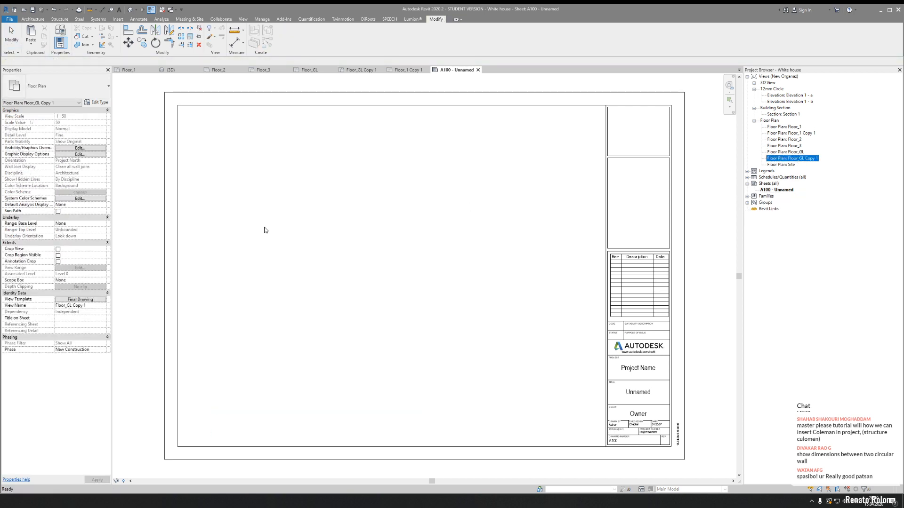
pyautogui.click(333, 226)
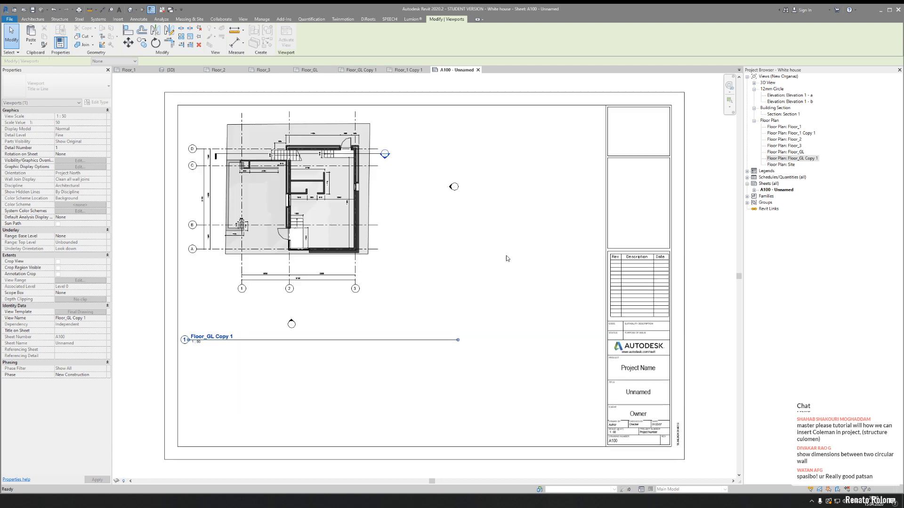
pyautogui.click(506, 259)
# - Activate the Floor_GL Copy 1 view on the sheet and turn on its crop view and visible crop region
pyautogui.click(416, 267)
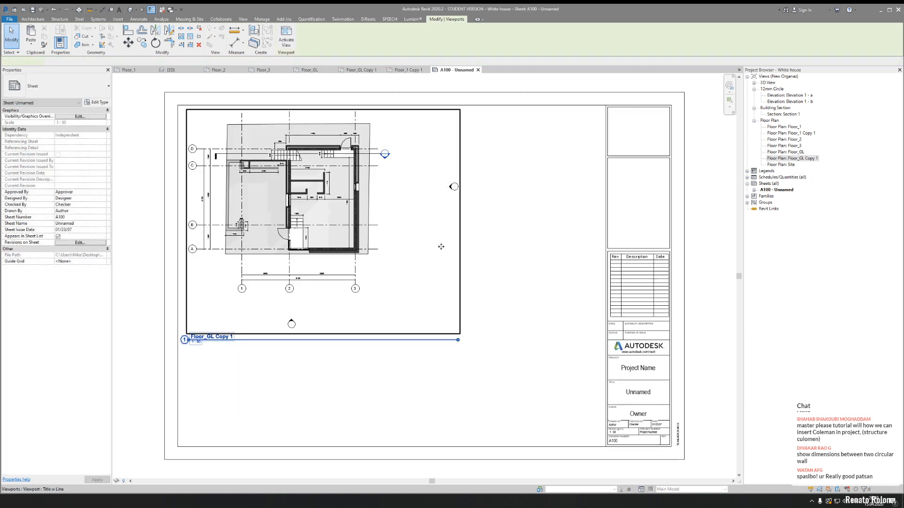
pyautogui.doubleClick(378, 259)
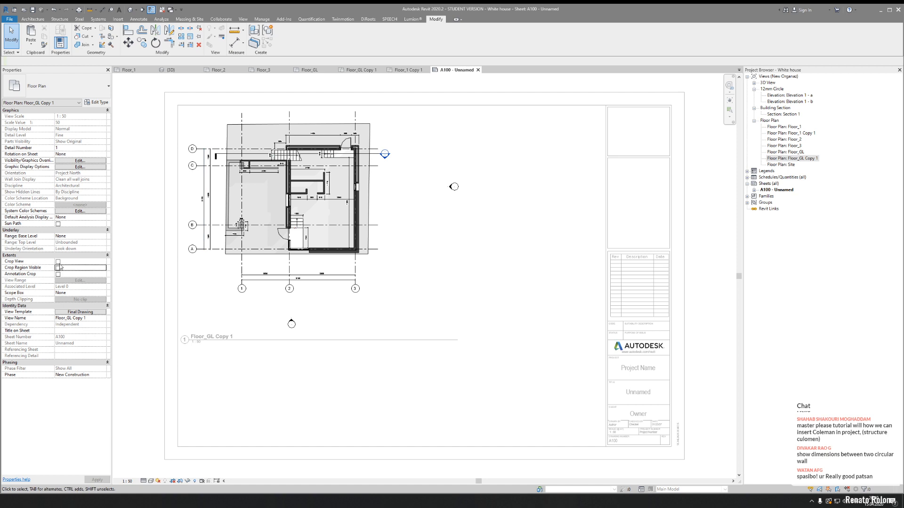
pyautogui.click(485, 226)
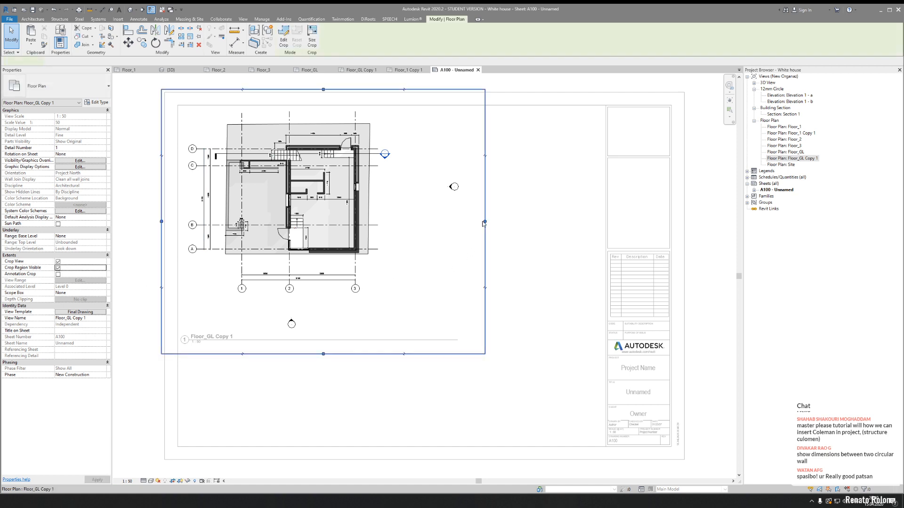
# - Tighten all four sides of the Floor_GL Copy 1 crop region around the grids and dimensions, excluding the elevation markers, and deactivate the view
pyautogui.moveTo(485, 221); pyautogui.dragTo(394, 221)
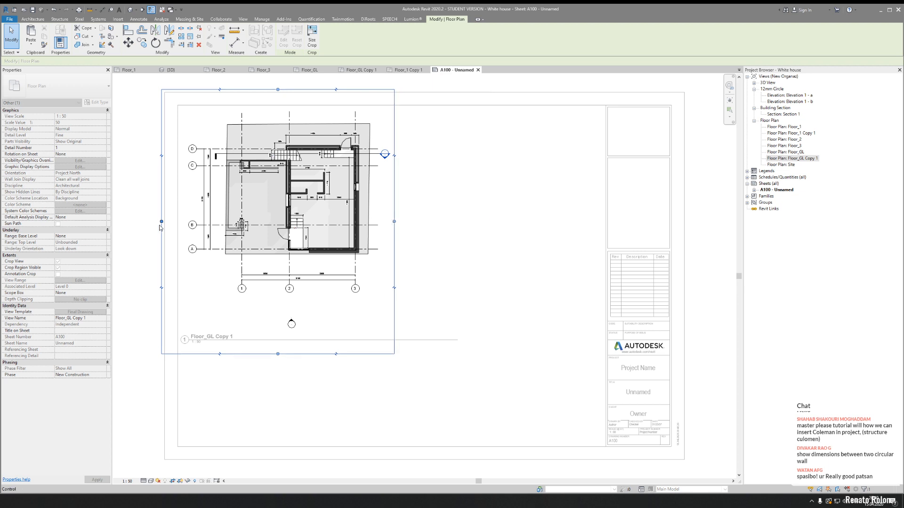
pyautogui.moveTo(162, 221); pyautogui.dragTo(183, 225)
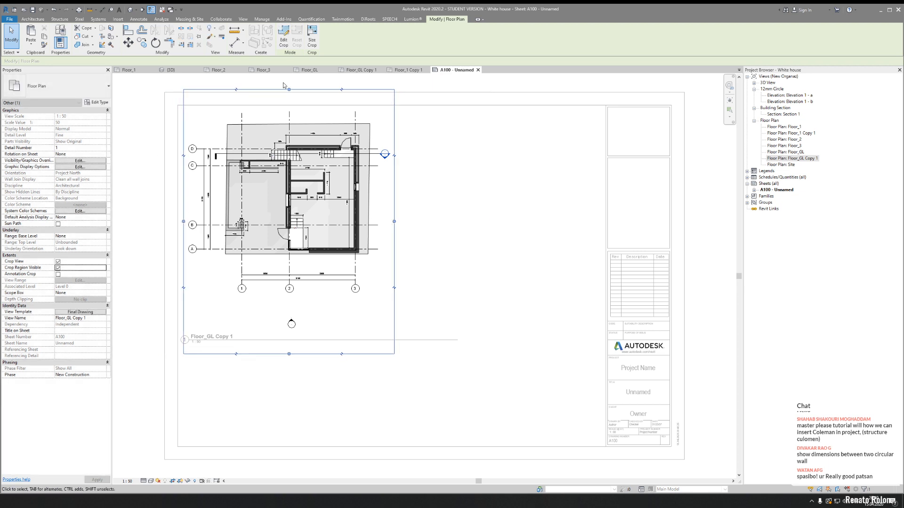
pyautogui.moveTo(289, 89); pyautogui.dragTo(292, 108)
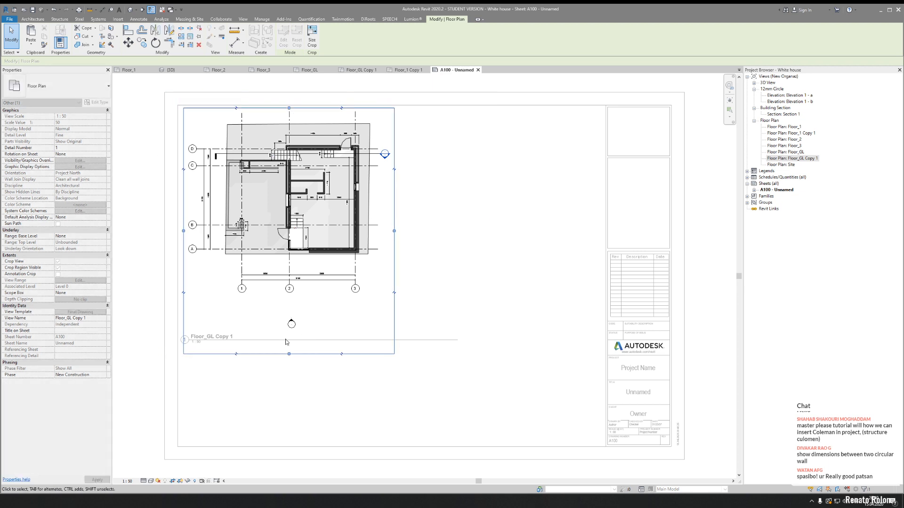
pyautogui.moveTo(289, 354); pyautogui.dragTo(292, 296)
pyautogui.click(459, 290)
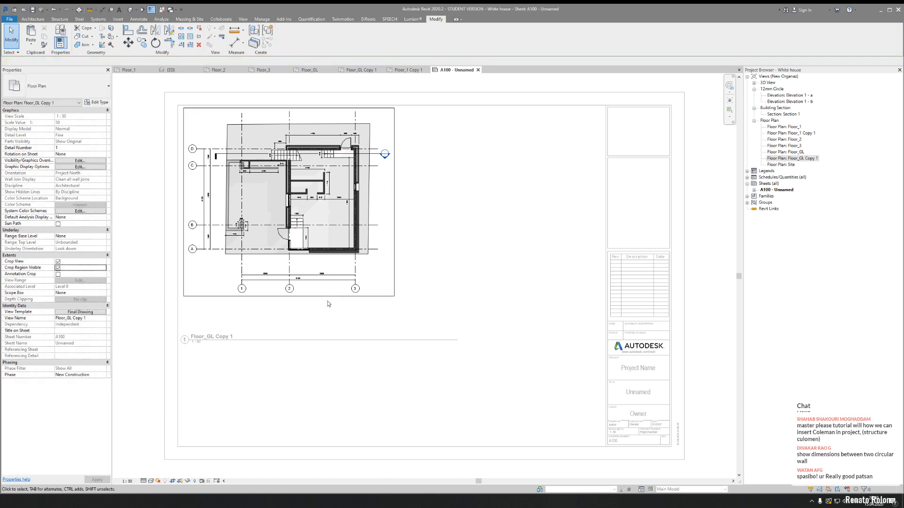
pyautogui.doubleClick(493, 331)
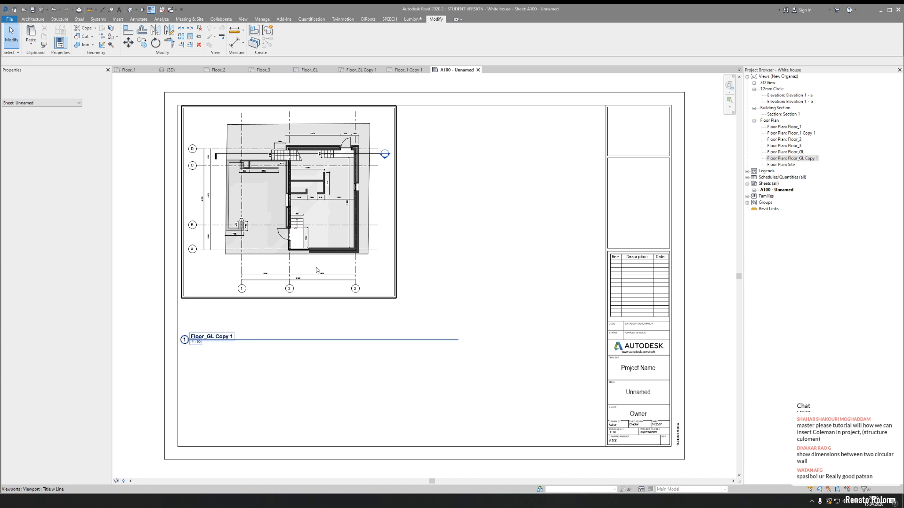
# - Change the Floor_GL Copy 1 viewport type to No Title
pyautogui.click(299, 340)
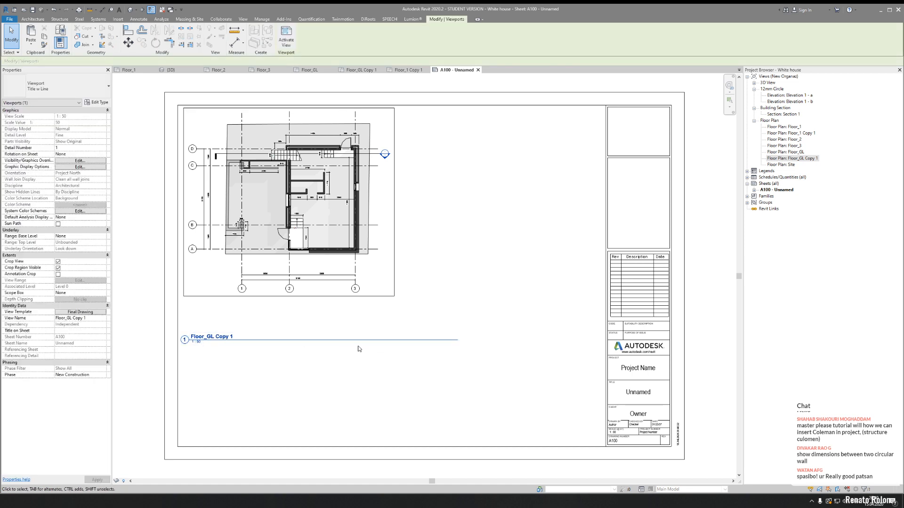
pyautogui.click(181, 266)
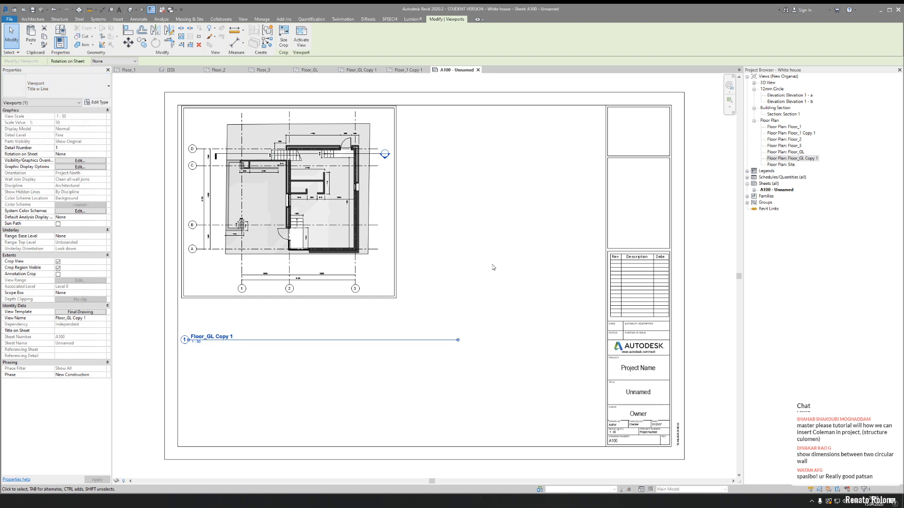
pyautogui.click(56, 85)
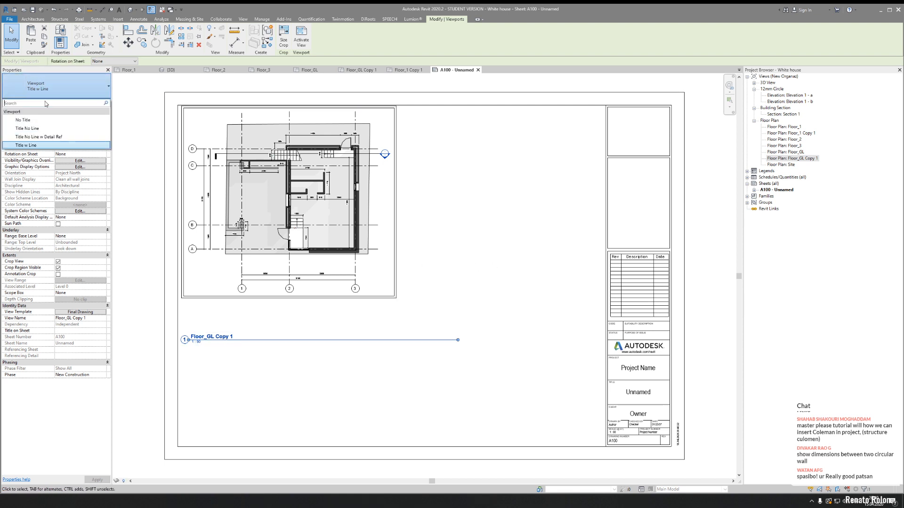
pyautogui.click(28, 118)
pyautogui.click(490, 244)
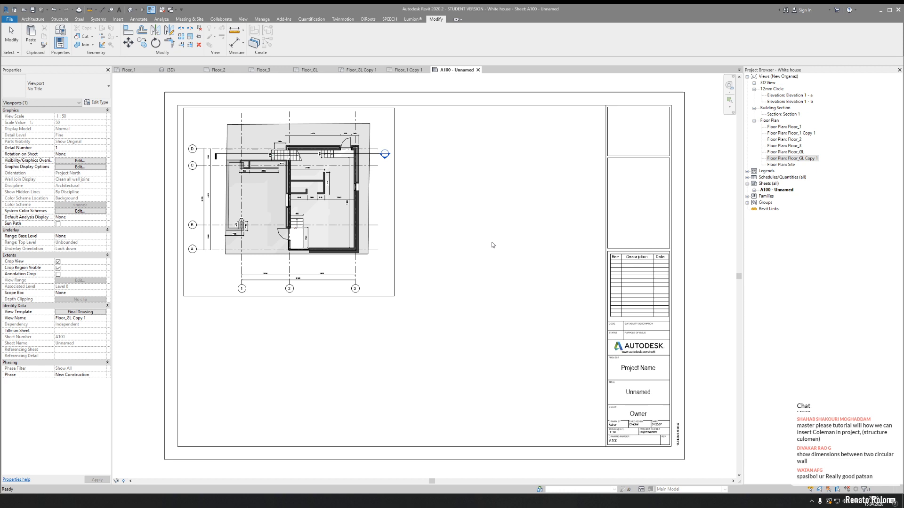
# - Hide the crop region boundary of the Floor_GL Copy 1 viewport
pyautogui.click(202, 286)
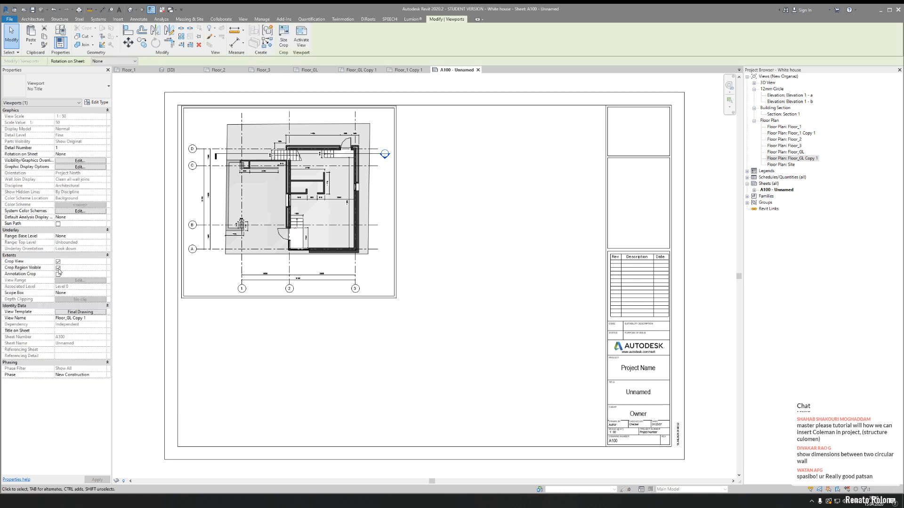
pyautogui.click(58, 268)
pyautogui.click(316, 339)
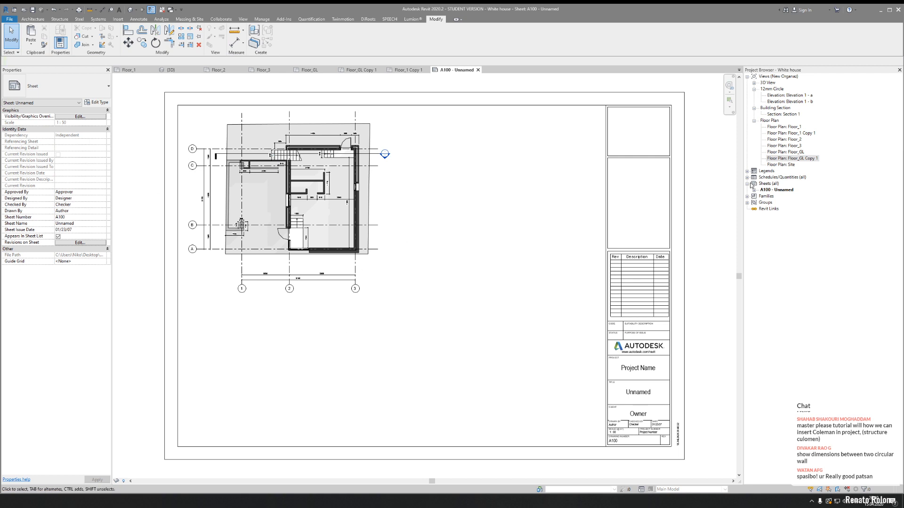
# - Place the Floor_1 Copy 1 plan on sheet A100, below and to the right of the ground-floor plan
pyautogui.click(797, 134)
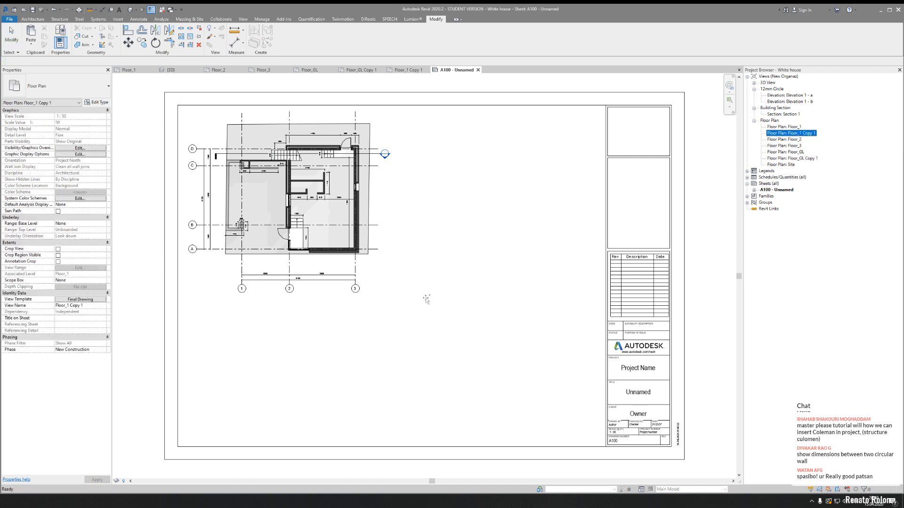
pyautogui.moveTo(426, 298); pyautogui.dragTo(478, 299)
pyautogui.click(476, 301)
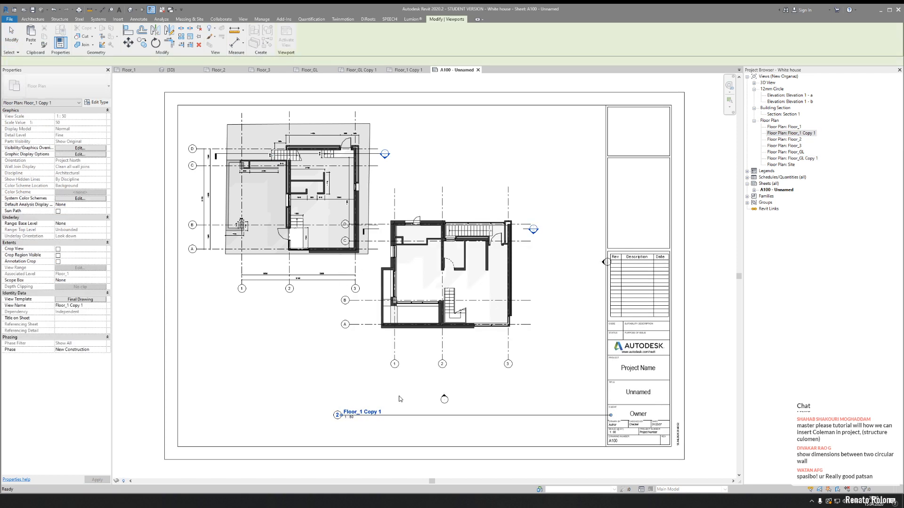
# - Turn on crop view and the visible crop region for the Floor_1 Copy 1 viewport and activate its view
pyautogui.click(341, 405)
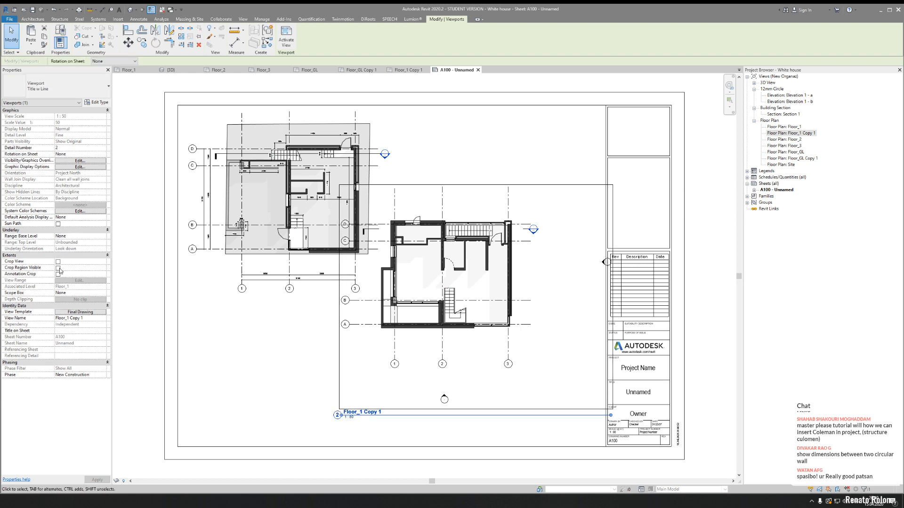
pyautogui.press('Escape')
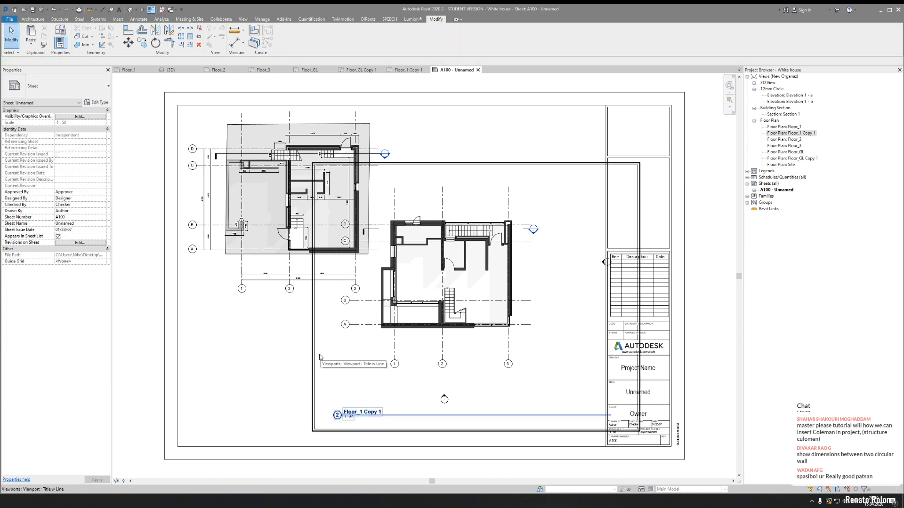
pyautogui.doubleClick(318, 356)
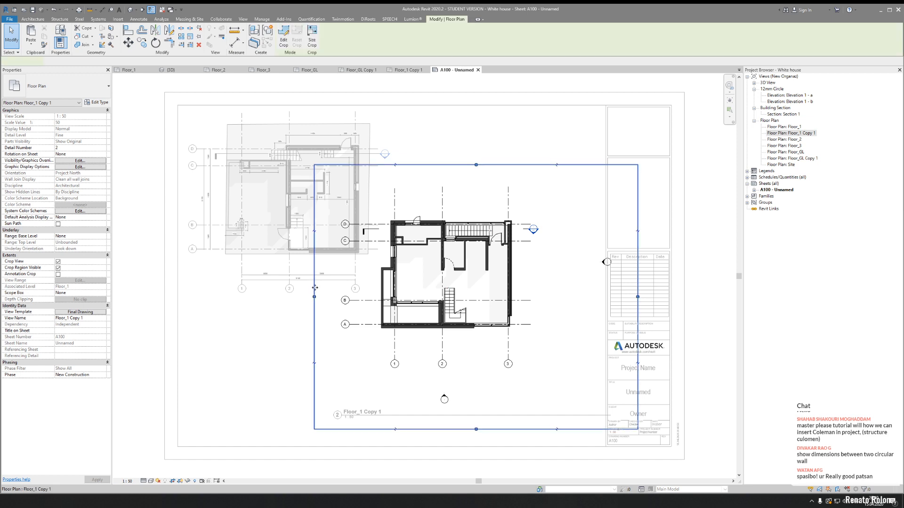
# - Tighten the Floor_1 Copy 1 crop region to the grid bubbles and section marker, hide its boundary and deactivate the view
pyautogui.moveTo(337, 297); pyautogui.dragTo(338, 297)
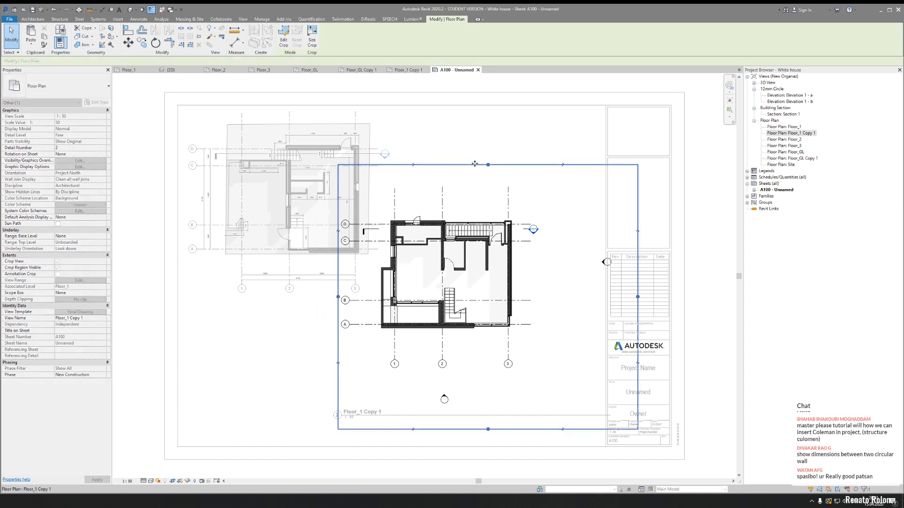
pyautogui.moveTo(488, 164); pyautogui.dragTo(489, 184)
pyautogui.moveTo(637, 307); pyautogui.dragTo(539, 311)
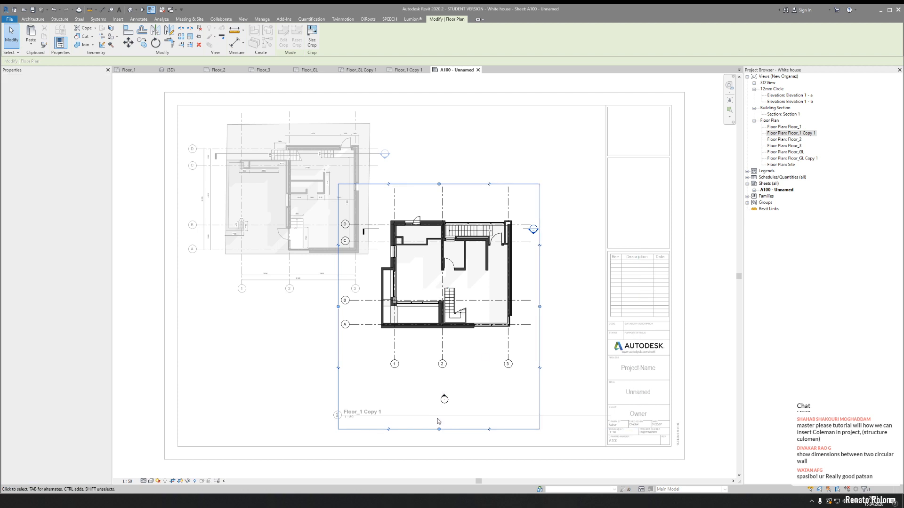
pyautogui.moveTo(439, 429); pyautogui.dragTo(455, 372)
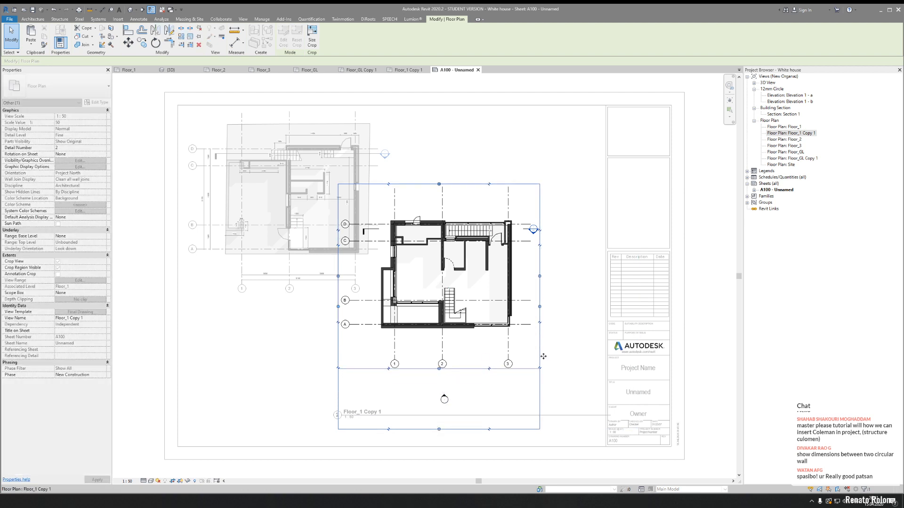
pyautogui.moveTo(543, 356); pyautogui.dragTo(544, 356)
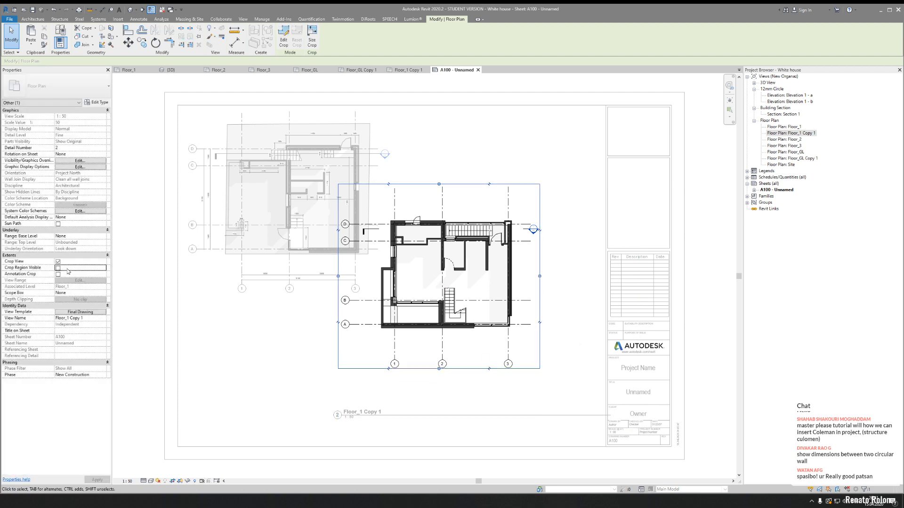
pyautogui.doubleClick(294, 372)
# - Shift the Floor_1 Copy 1 viewport slightly up and right on the sheet and change its type to No Title
pyautogui.moveTo(429, 284); pyautogui.dragTo(464, 266)
pyautogui.click(52, 86)
pyautogui.click(39, 120)
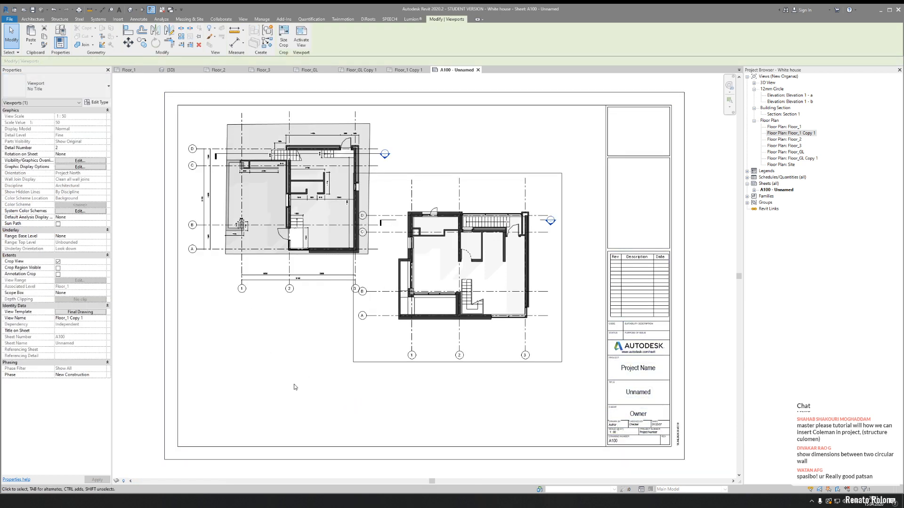
# - Move the Floor_1 Copy 1 viewport up and to the right so it sits beside the ground-floor plan
pyautogui.click(338, 329)
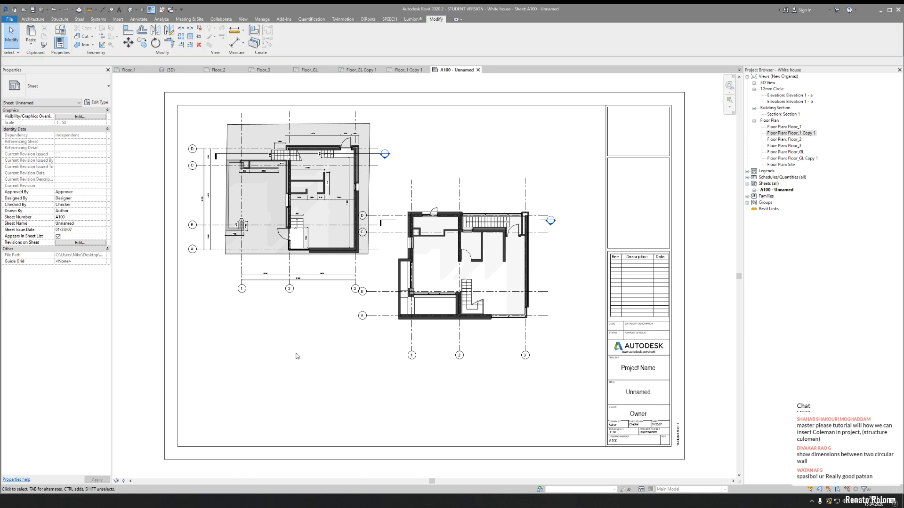
pyautogui.moveTo(420, 285); pyautogui.dragTo(495, 164)
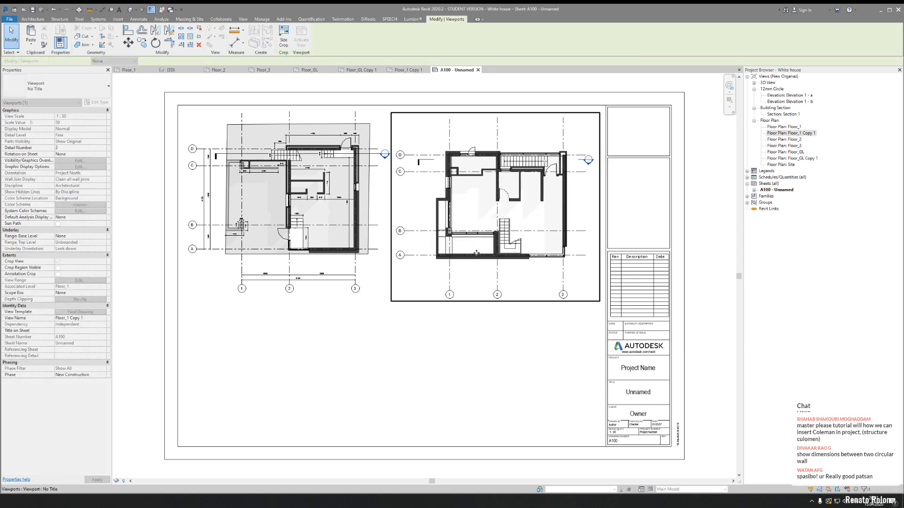
pyautogui.click(489, 374)
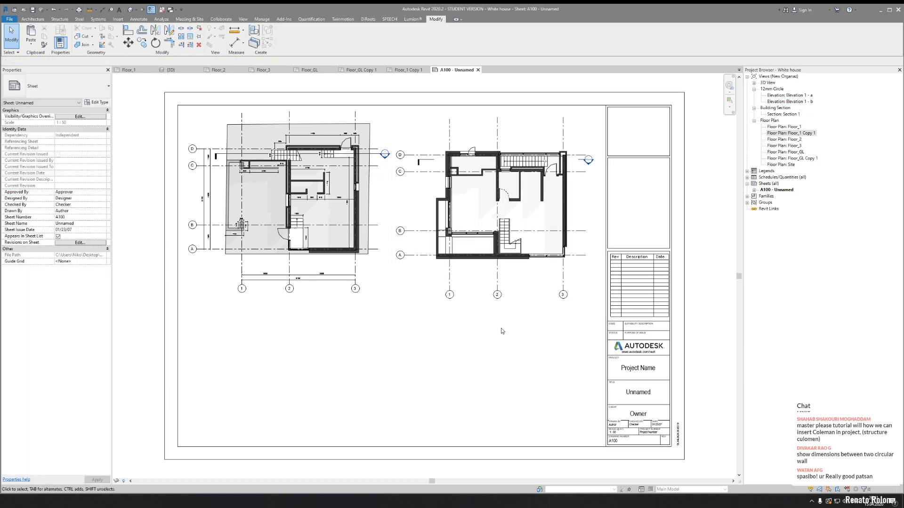
# - Nudge the Floor_1 Copy 1 viewport upward in small increments to bring its grid lines level with the ground-floor plan
pyautogui.click(499, 216)
pyautogui.press('Up')
pyautogui.press('Up')
pyautogui.press('Down')
pyautogui.press('Down')
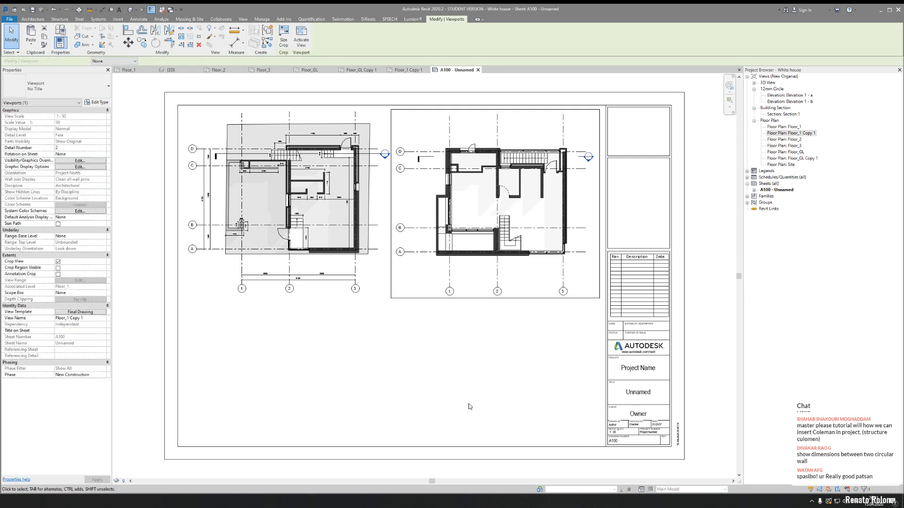
pyautogui.press('Up')
pyautogui.press('Up')
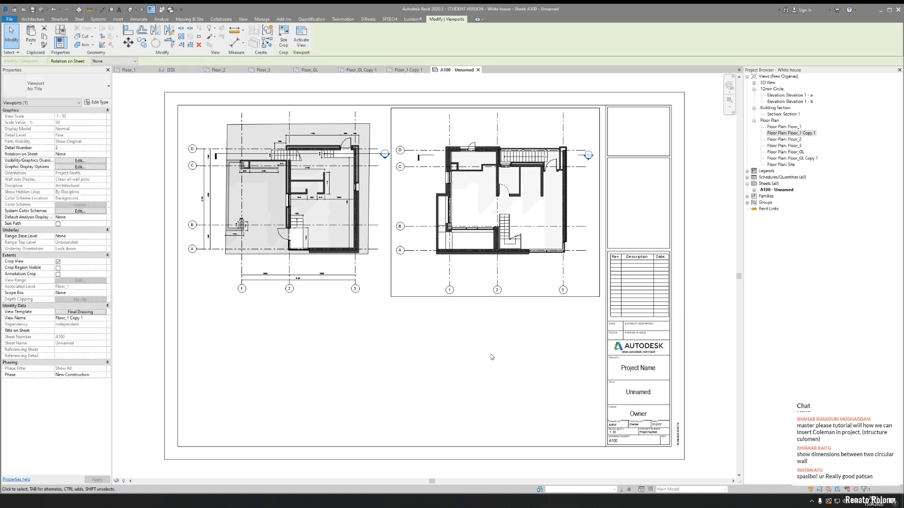
pyautogui.press('a')
pyautogui.press('l')
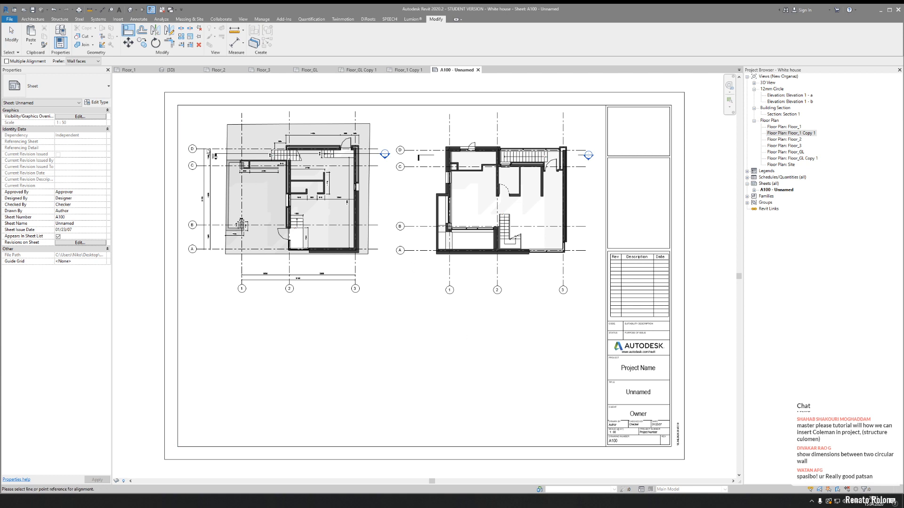
pyautogui.scroll(3, 221, 150)
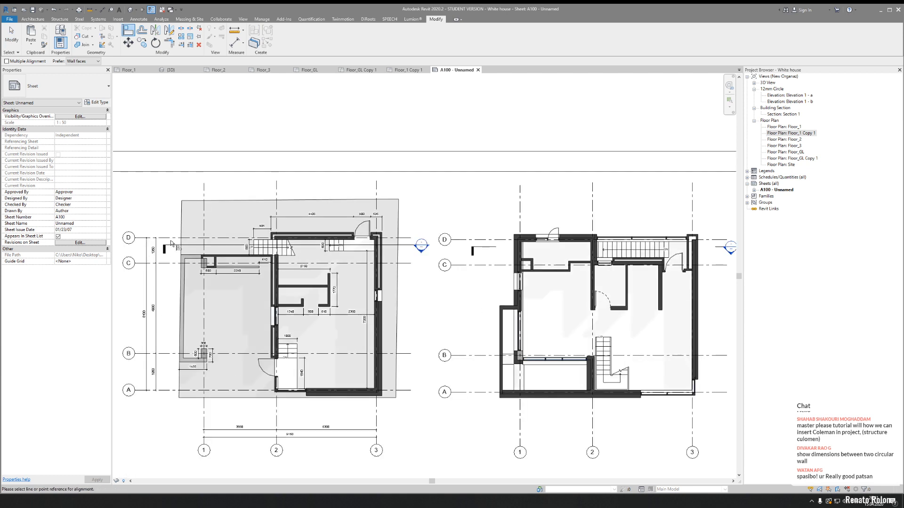
pyautogui.press('Escape')
# - Fine-tune the Floor_1 Copy 1 viewport's height so grids A to D line up with the neighbouring plan, and deselect it
pyautogui.moveTo(540, 263); pyautogui.dragTo(489, 273, button='middle')
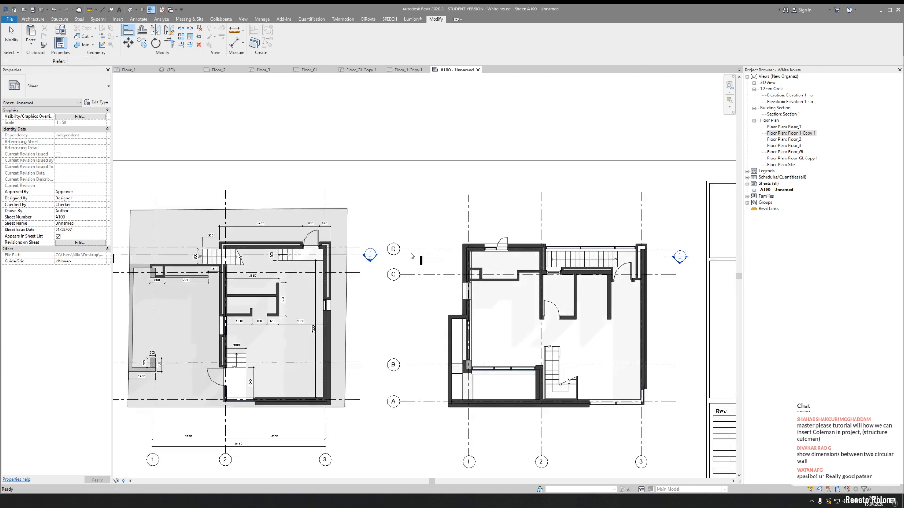
pyautogui.click(489, 273)
pyautogui.press('Up')
pyautogui.press('Up')
pyautogui.press('Up')
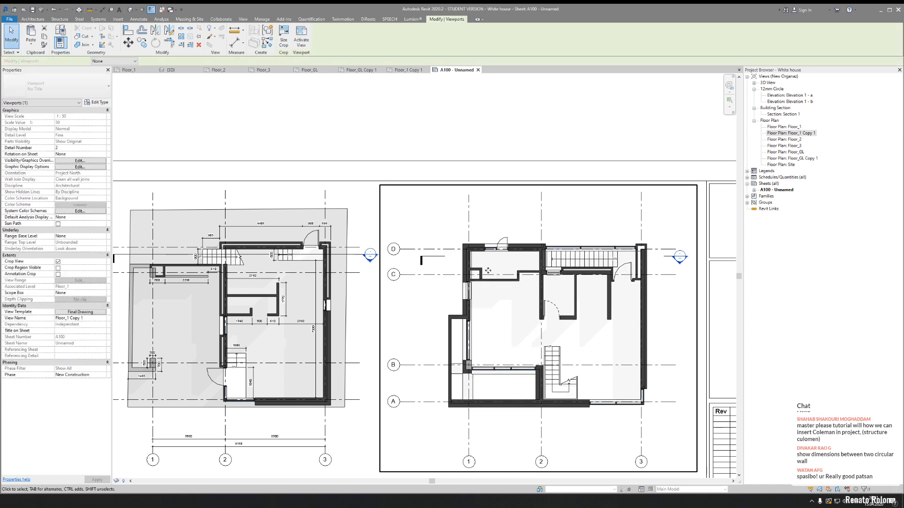
pyautogui.press('Escape')
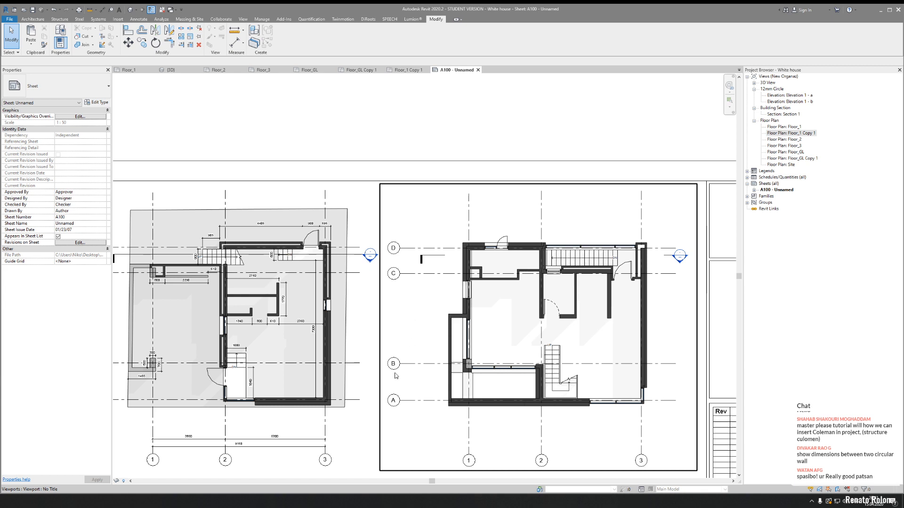
# - Duplicate the Section 1 building section view
pyautogui.moveTo(442, 384); pyautogui.dragTo(458, 238, button='middle')
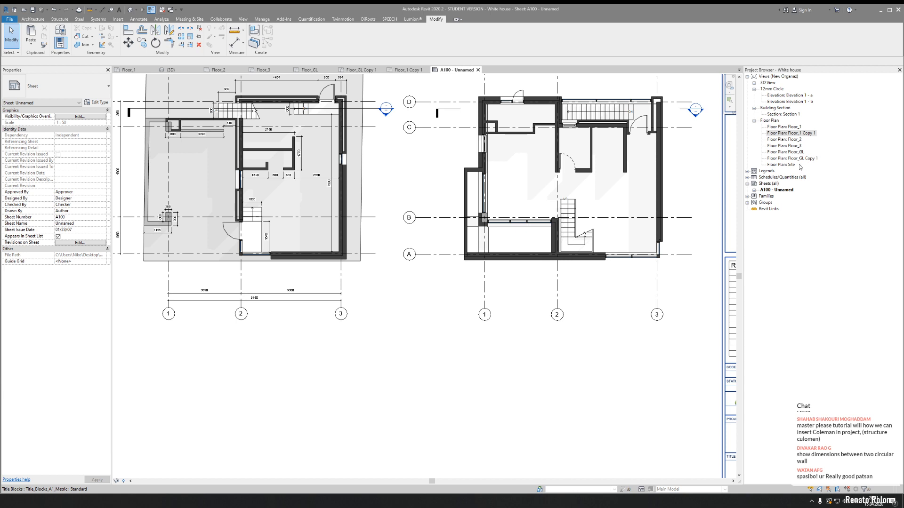
pyautogui.rightClick(790, 116)
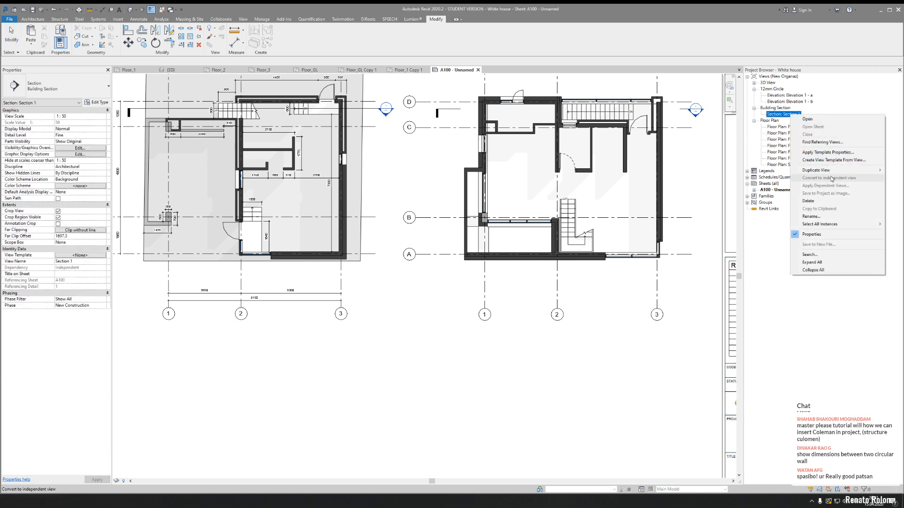
pyautogui.moveTo(819, 170)
pyautogui.click(734, 171)
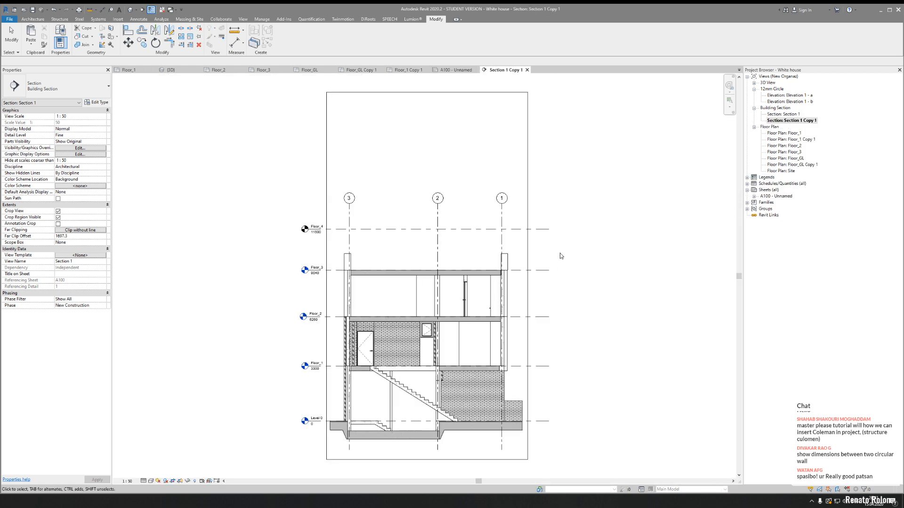
# - Lower the upper crop boundary of Section 1 Copy 1 to the level of the grid bubbles
pyautogui.moveTo(559, 363); pyautogui.dragTo(549, 265, button='middle')
pyautogui.moveTo(525, 218); pyautogui.dragTo(534, 289, button='middle')
pyautogui.moveTo(491, 147); pyautogui.dragTo(477, 268, button='middle')
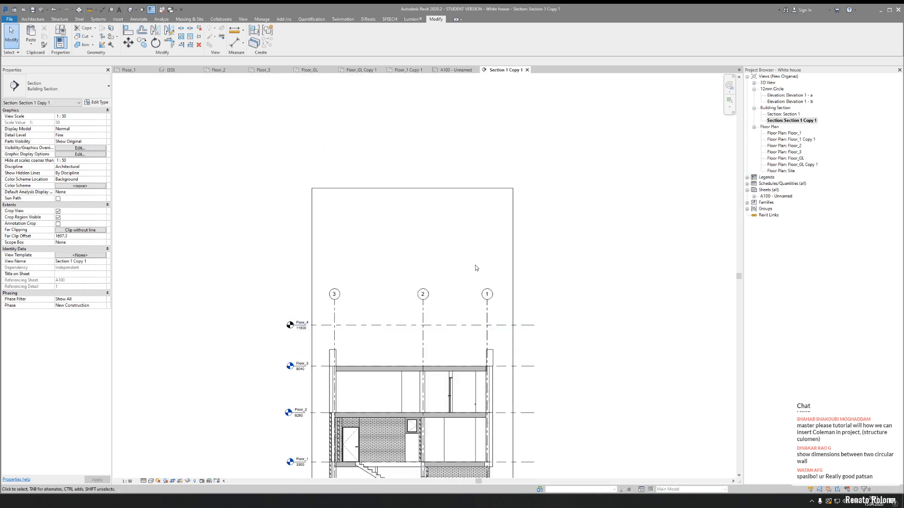
pyautogui.click(396, 188)
pyautogui.moveTo(412, 188); pyautogui.dragTo(421, 290)
pyautogui.scroll(4, 561, 373)
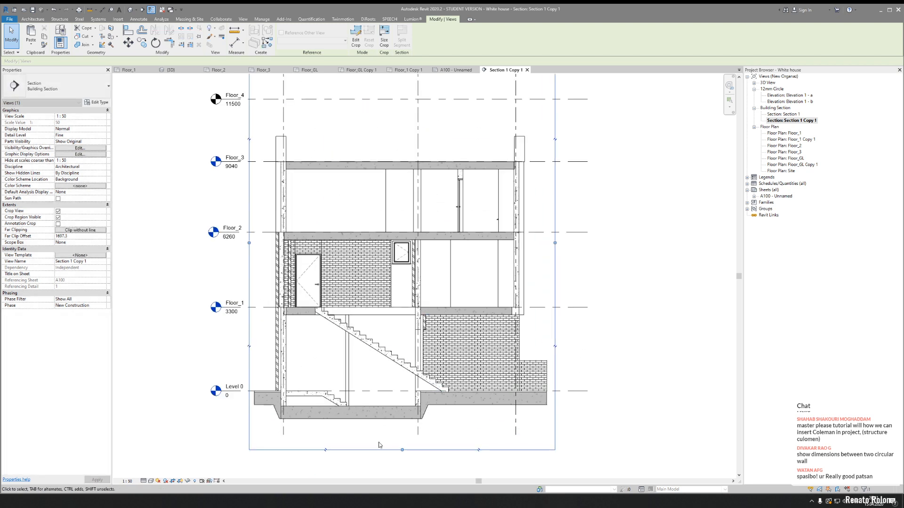
# - Show view templates of all view types and assign the Final Drawing template to Section 1 Copy 1
pyautogui.click(75, 255)
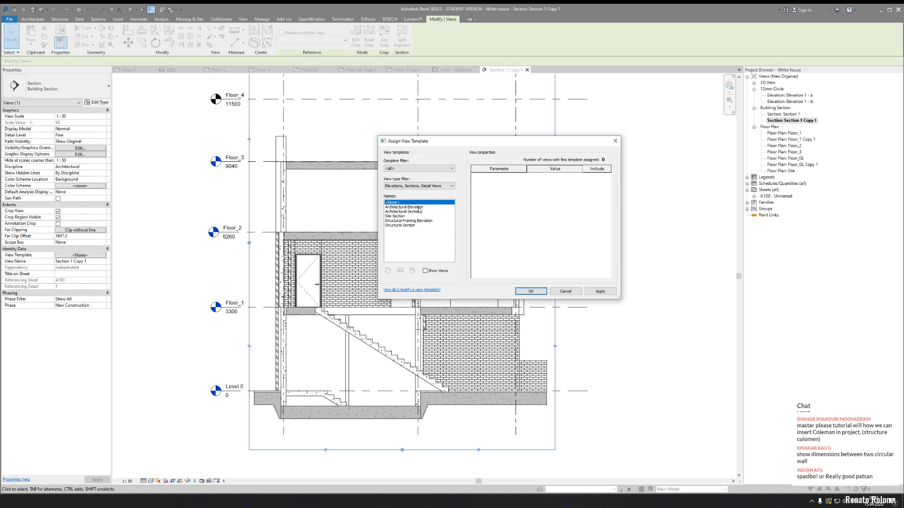
pyautogui.click(419, 186)
pyautogui.click(415, 192)
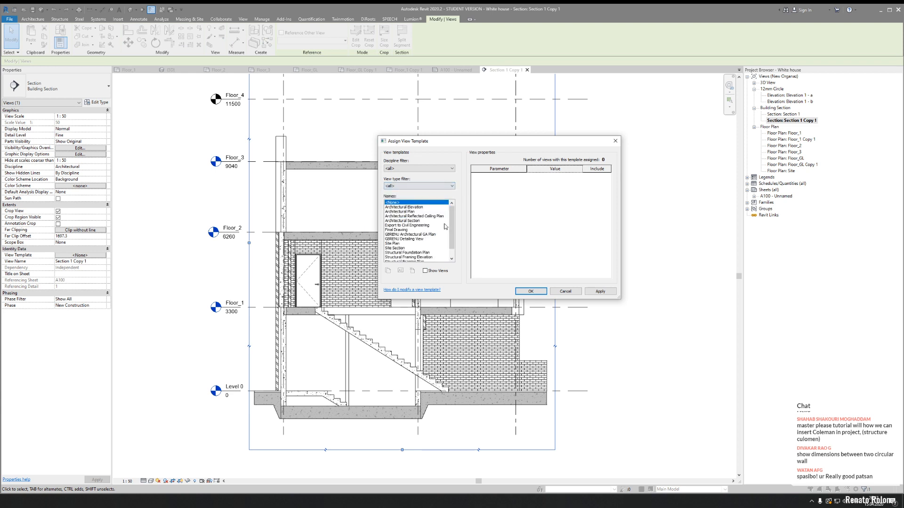
pyautogui.click(408, 230)
pyautogui.click(531, 292)
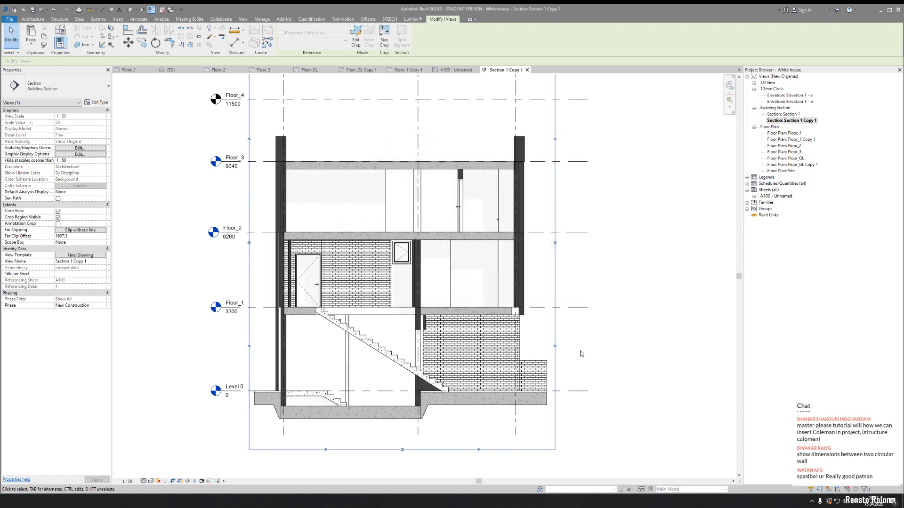
pyautogui.moveTo(605, 365); pyautogui.dragTo(610, 335, button='middle')
pyautogui.click(602, 335)
# - Examine the section's walls, brick surfaces and stair up close, and check the view's Visibility/Graphic Overrides
pyautogui.moveTo(471, 339); pyautogui.dragTo(516, 310, button='middle')
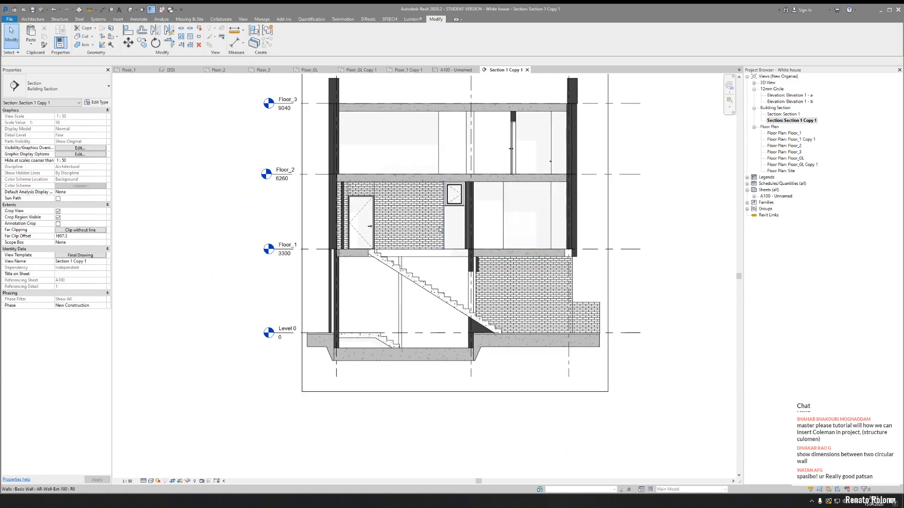
pyautogui.scroll(2, 438, 220)
pyautogui.scroll(-2, 439, 220)
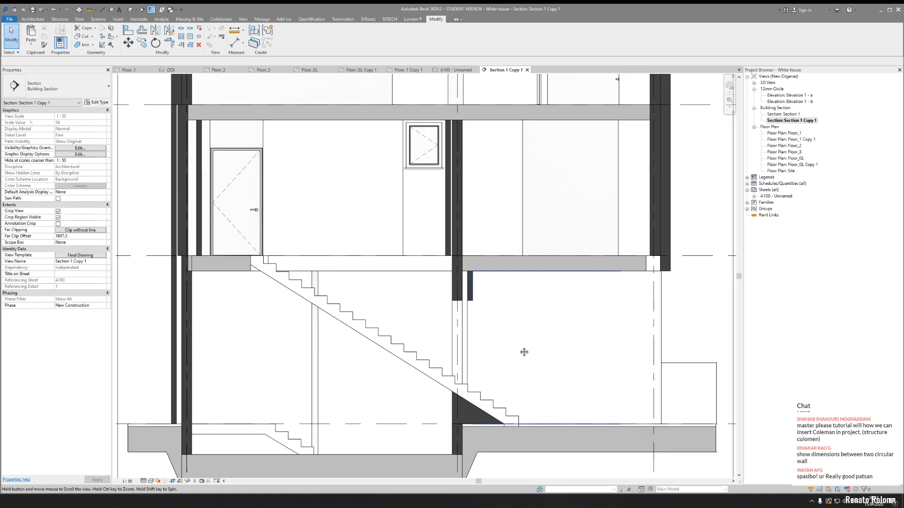
pyautogui.scroll(2, 481, 332)
pyautogui.moveTo(403, 303); pyautogui.dragTo(414, 303, button='middle')
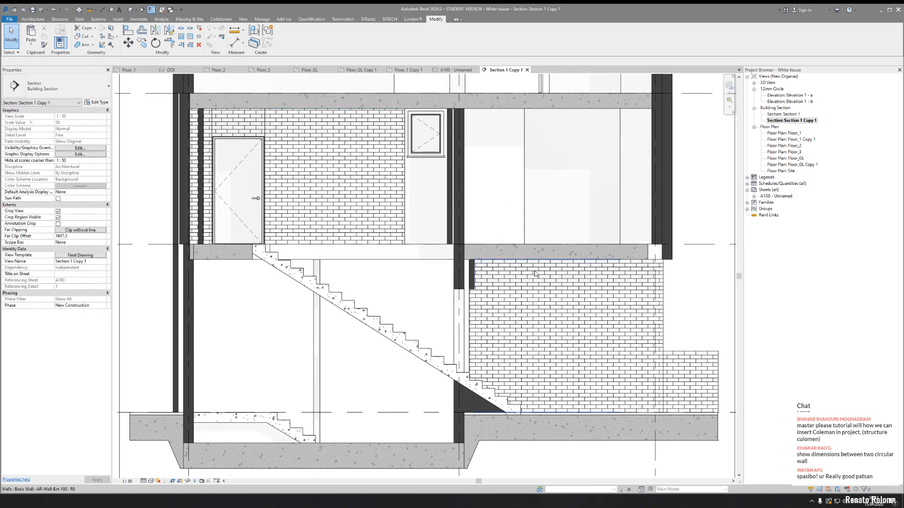
pyautogui.press('v')
pyautogui.press('g')
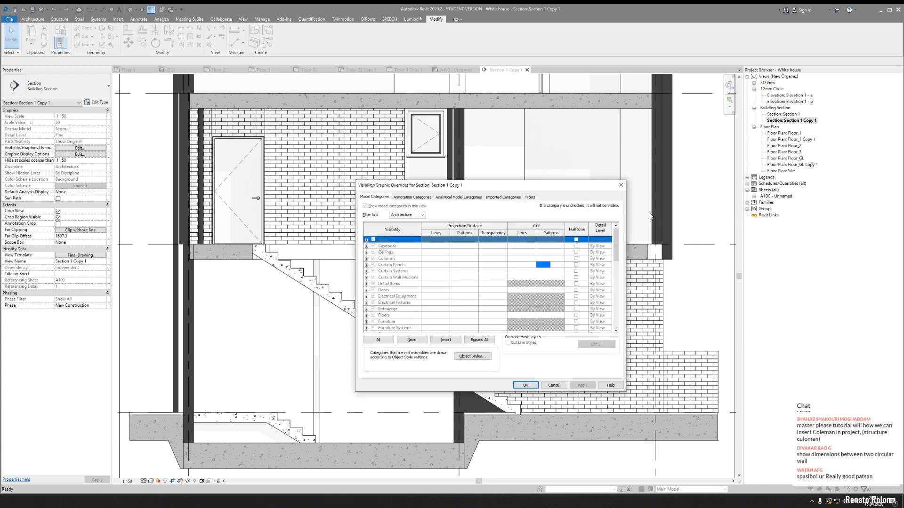
pyautogui.click(619, 185)
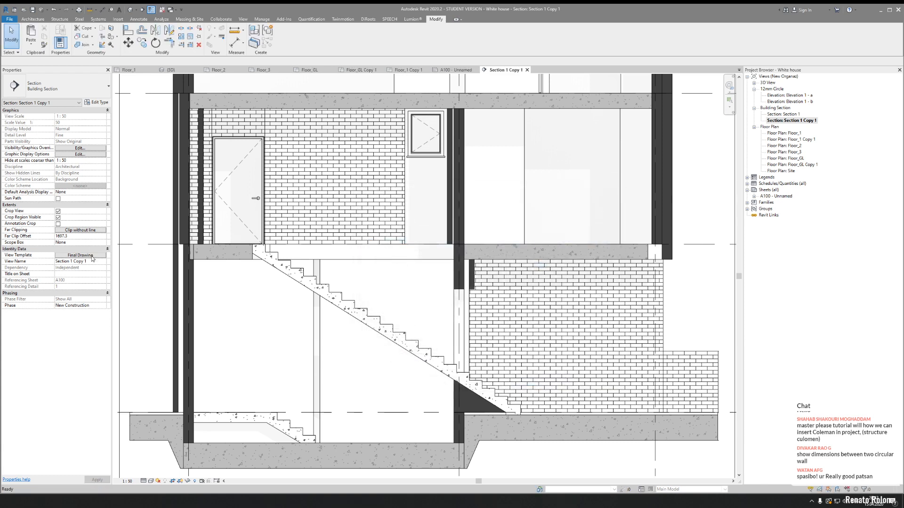
# - Duplicate the Final Drawing view template as a new template named Final Section
pyautogui.click(92, 256)
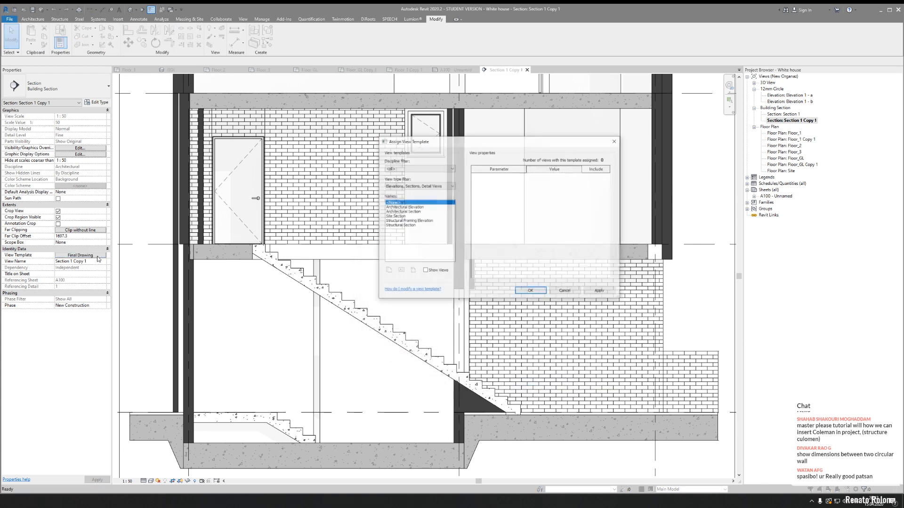
pyautogui.click(411, 185)
pyautogui.click(410, 192)
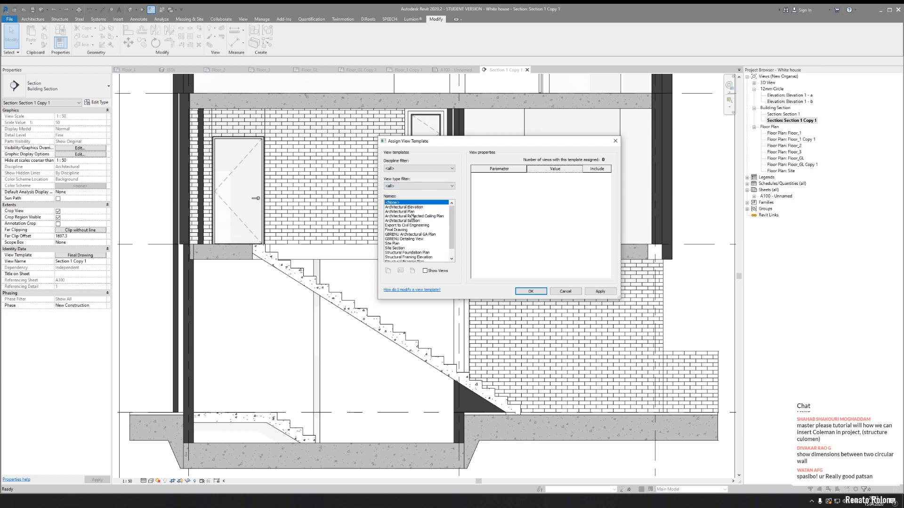
pyautogui.click(398, 230)
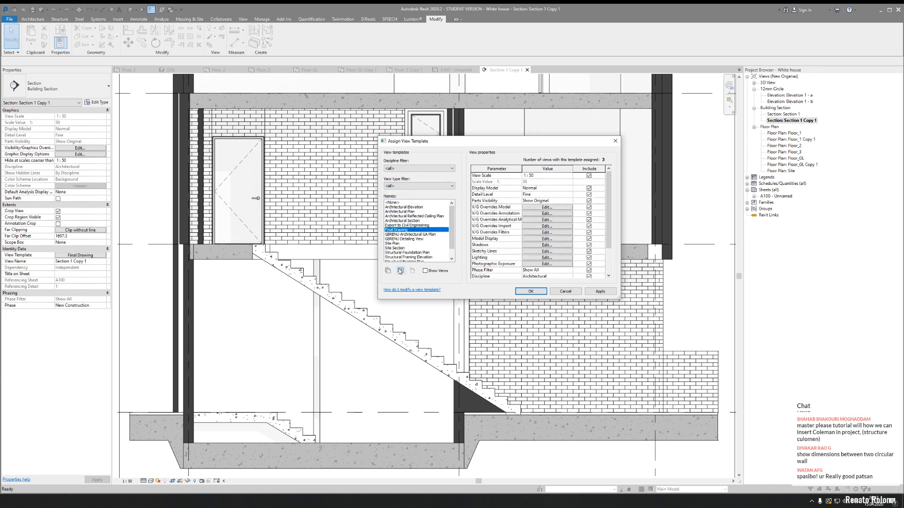
pyautogui.click(388, 271)
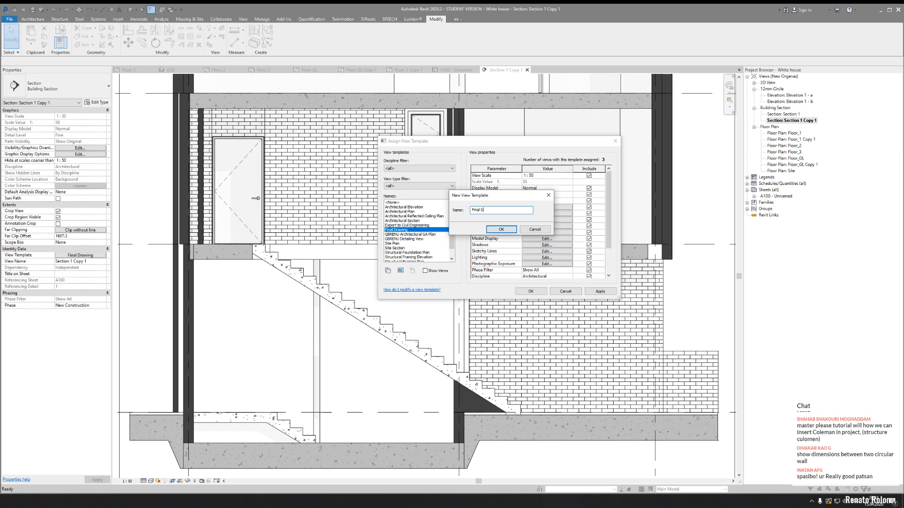
pyautogui.click(501, 230)
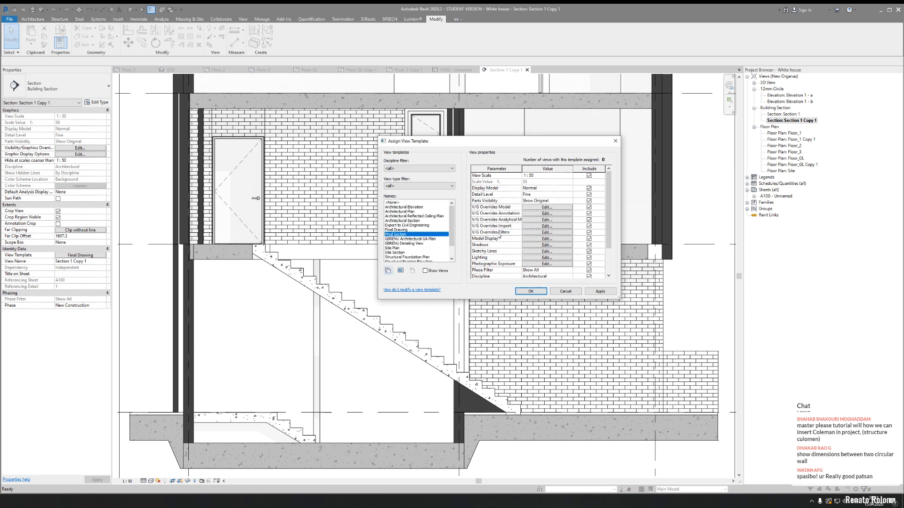
# - In the Final Section template, override the walls' surface foreground pattern with a solid fill in RGB 234-234-234 and assign the template to the section
pyautogui.click(535, 209)
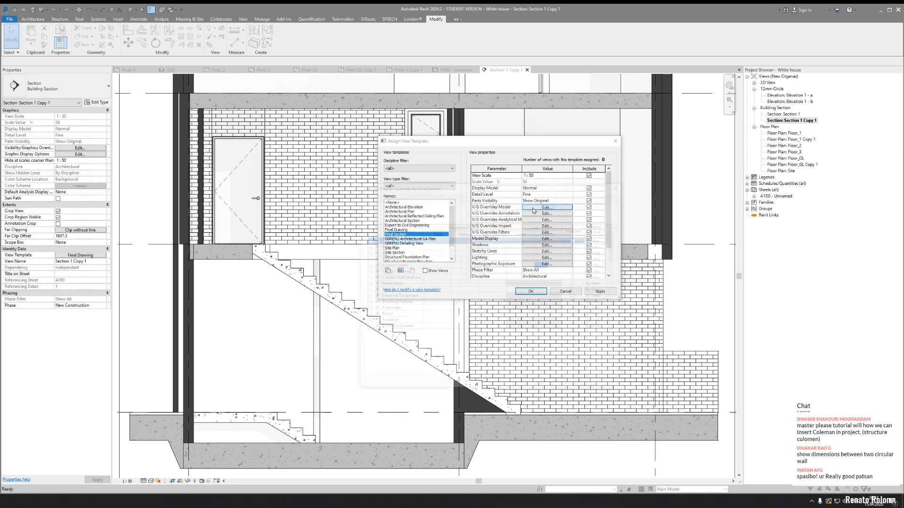
pyautogui.scroll(-6, 493, 273)
pyautogui.scroll(-5, 494, 272)
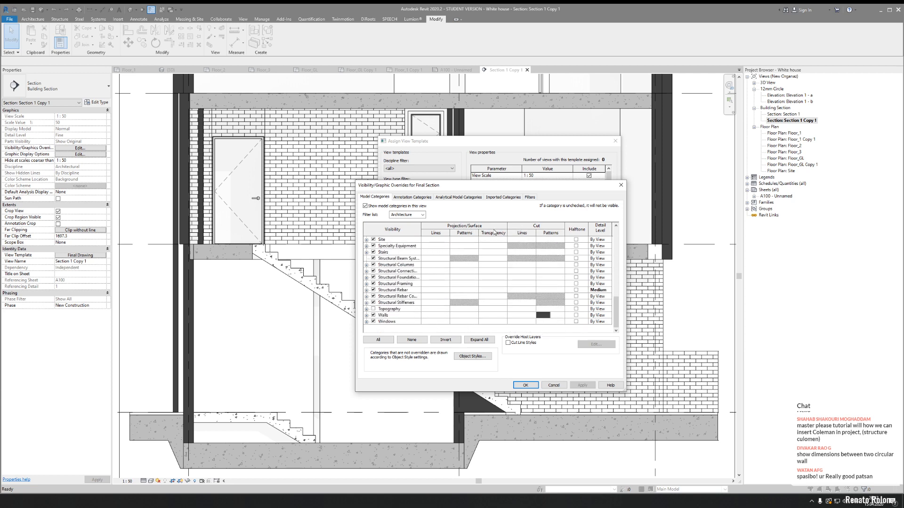
pyautogui.click(465, 315)
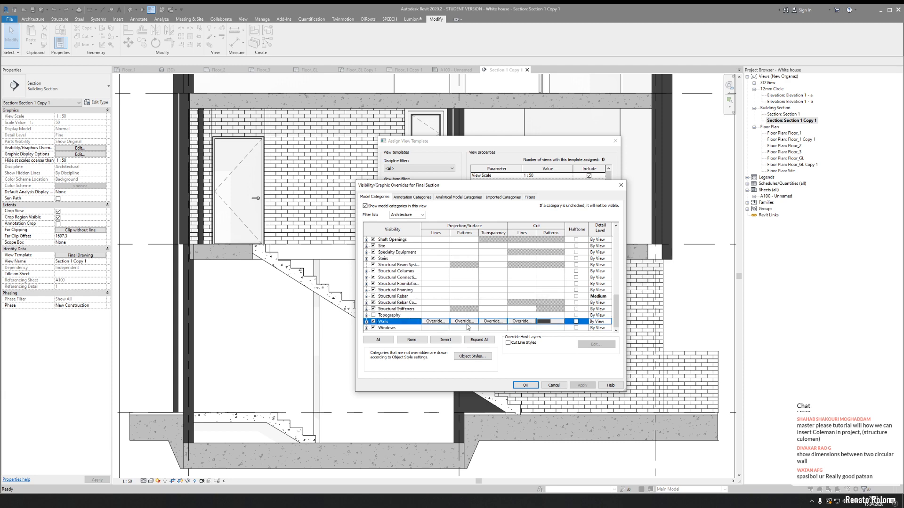
pyautogui.click(471, 325)
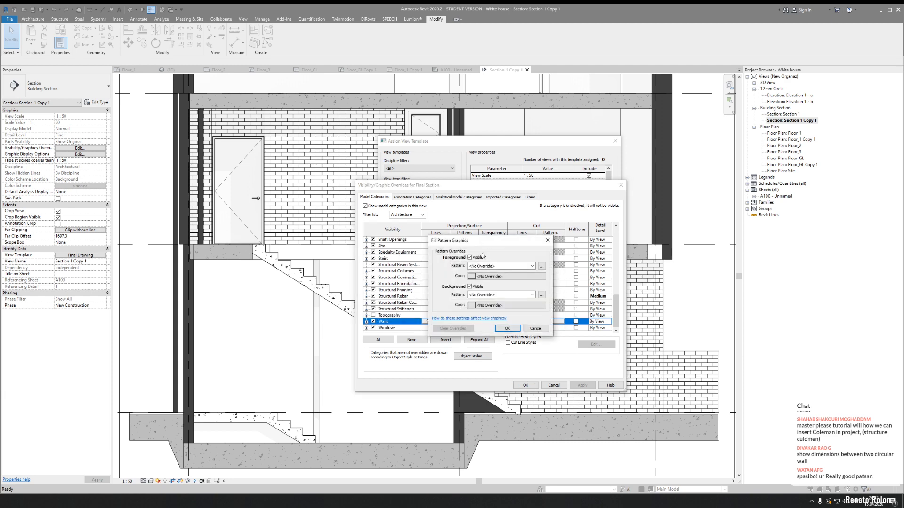
pyautogui.click(503, 266)
pyautogui.click(509, 281)
pyautogui.click(507, 277)
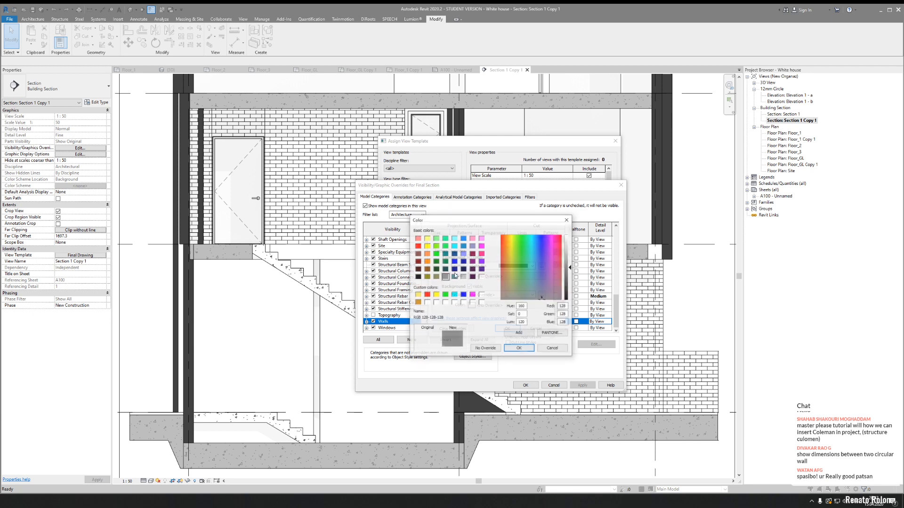
pyautogui.click(482, 277)
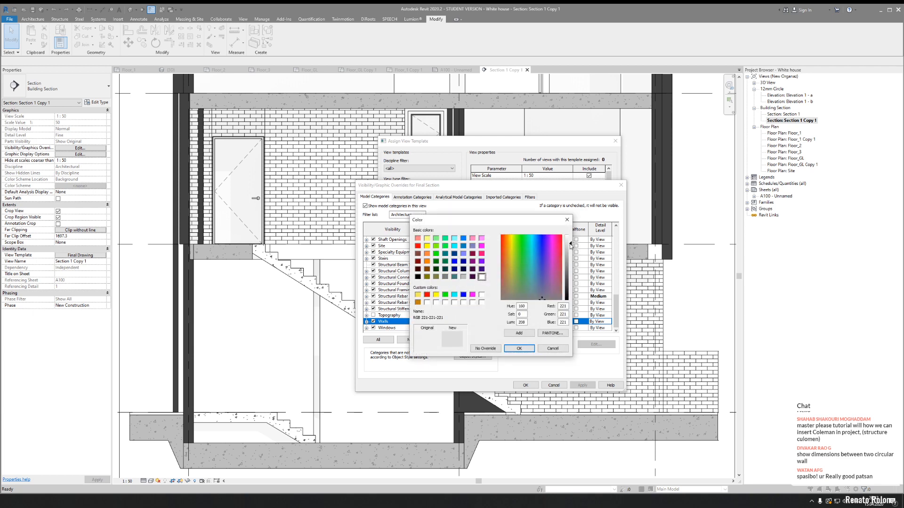
pyautogui.click(526, 349)
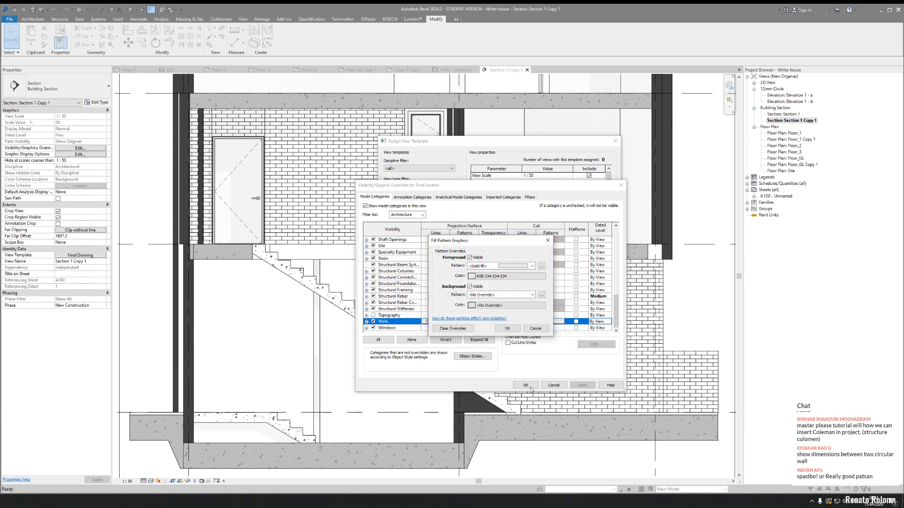
pyautogui.click(507, 328)
pyautogui.click(526, 385)
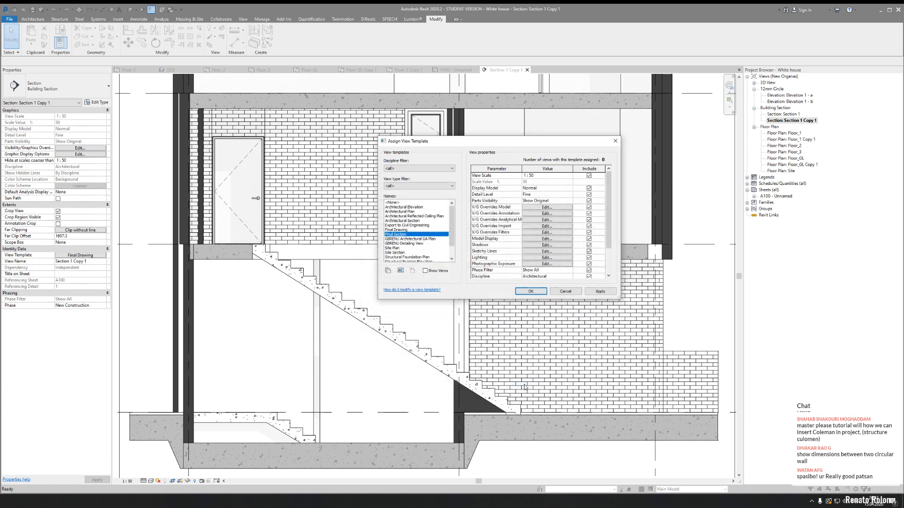
pyautogui.click(528, 294)
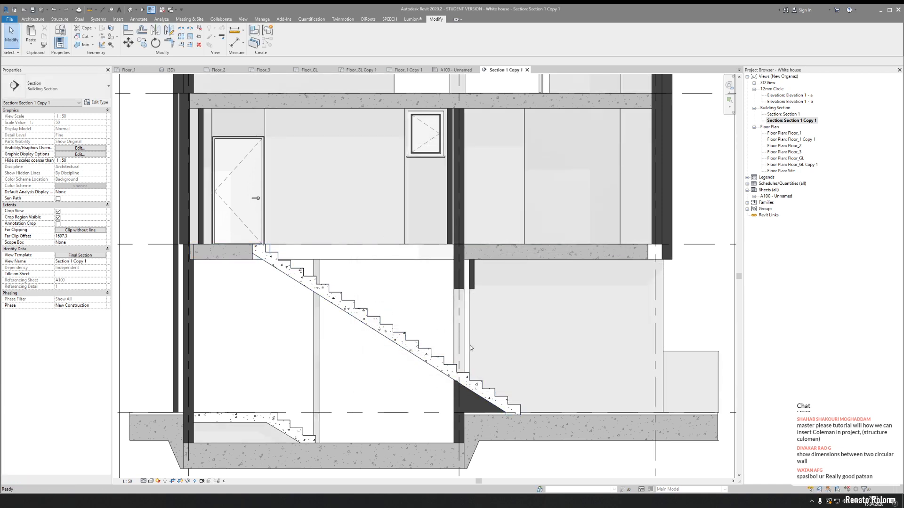
# - Turn on Show Depth under Depth Cueing in the section's graphic display options and apply it
pyautogui.scroll(-2, 558, 359)
pyautogui.moveTo(558, 360); pyautogui.dragTo(473, 355, button='middle')
pyautogui.moveTo(620, 296); pyautogui.dragTo(668, 299, button='middle')
pyautogui.scroll(3, 490, 238)
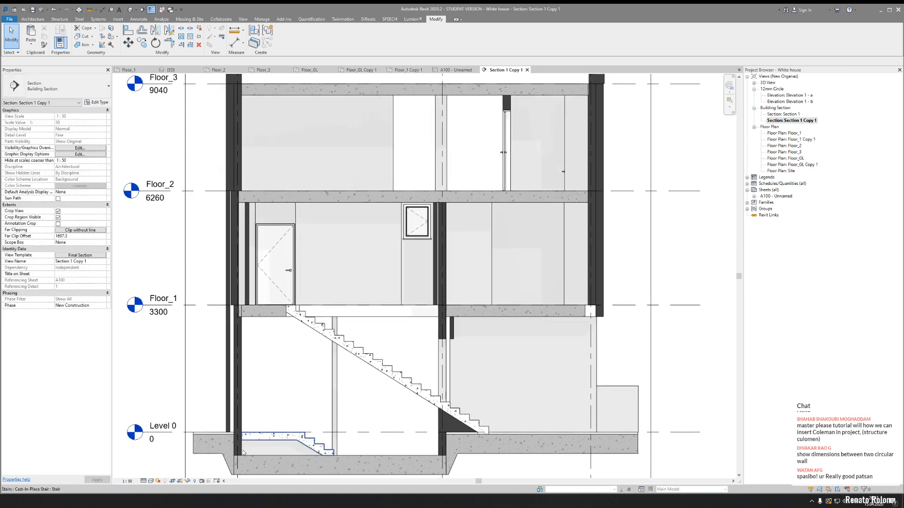
pyautogui.click(150, 481)
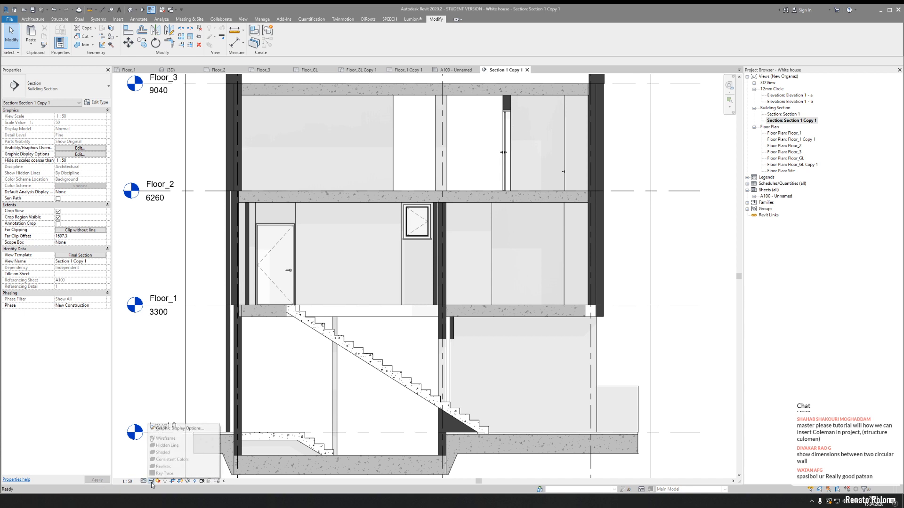
pyautogui.click(170, 428)
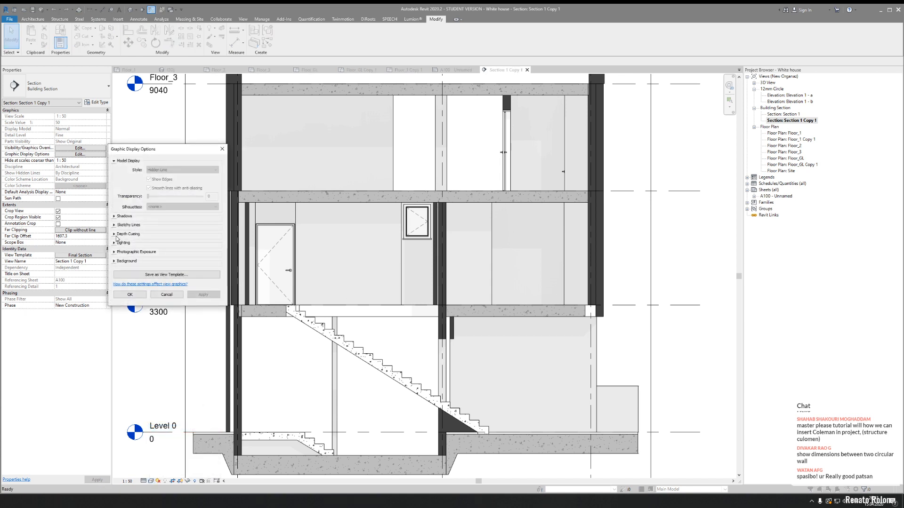
pyautogui.click(114, 234)
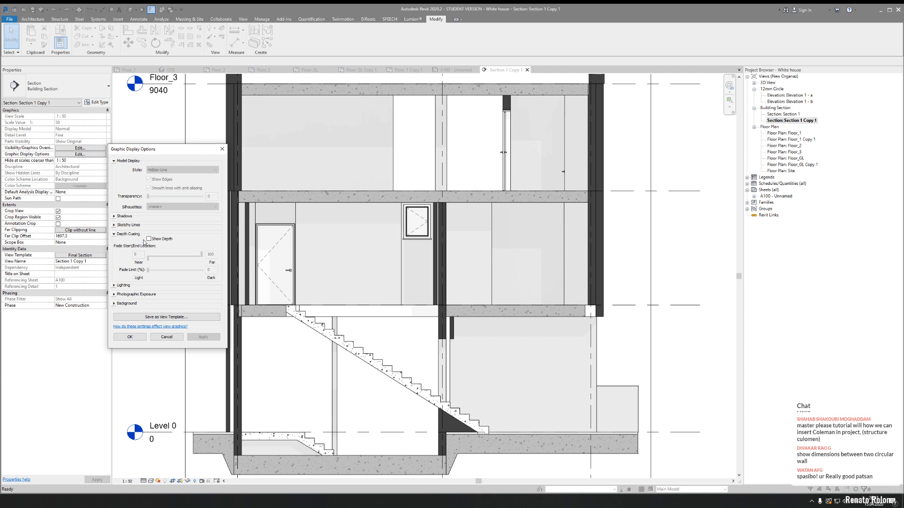
pyautogui.click(149, 239)
pyautogui.click(203, 337)
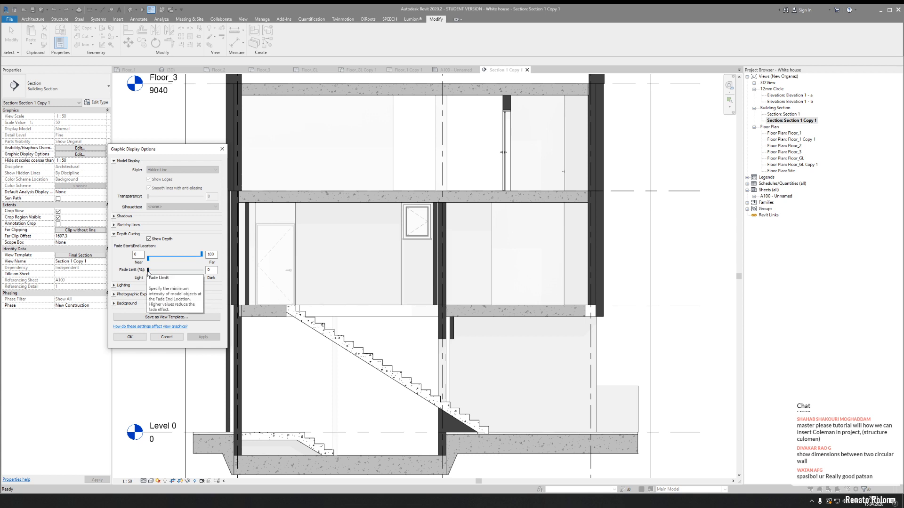
# - Try a depth cueing fade limit of 75 percent, set it back to 0 and accept the graphic display options
pyautogui.moveTo(148, 270); pyautogui.dragTo(150, 271)
pyautogui.click(202, 337)
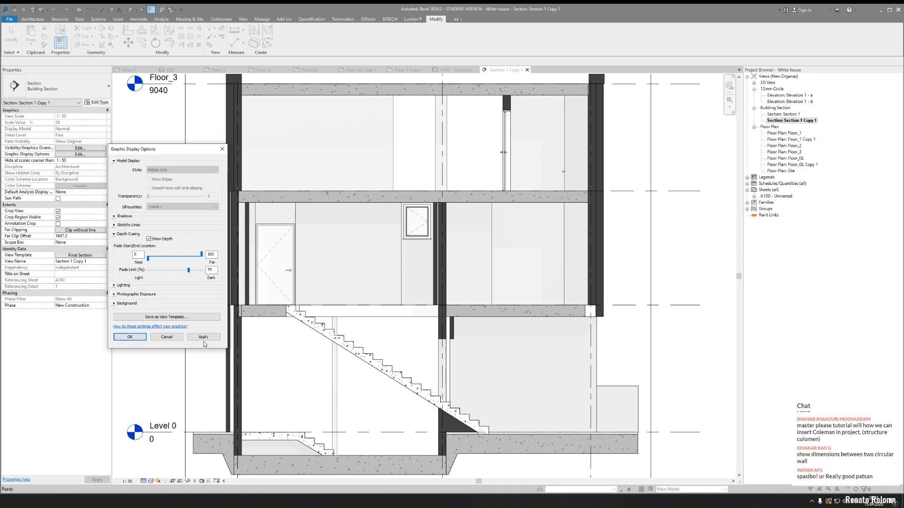
pyautogui.click(203, 337)
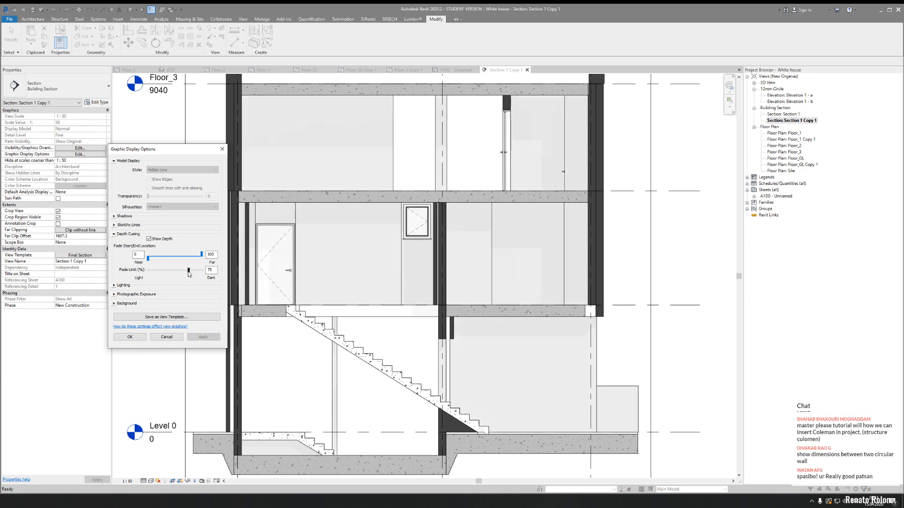
pyautogui.click(204, 338)
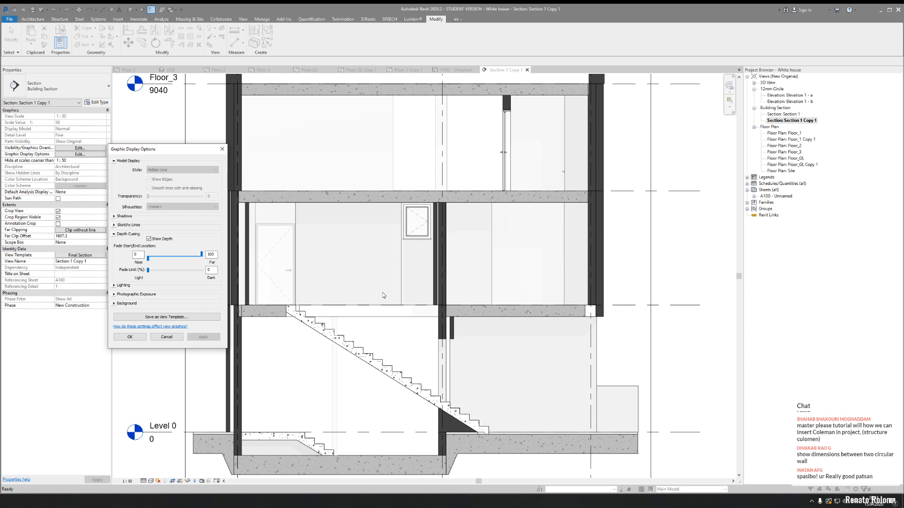
pyautogui.click(130, 337)
# - Place a spot elevation with a shouldered leader on top of the parapet wall at grid 1
pyautogui.scroll(-5, 317, 289)
pyautogui.scroll(5, 371, 302)
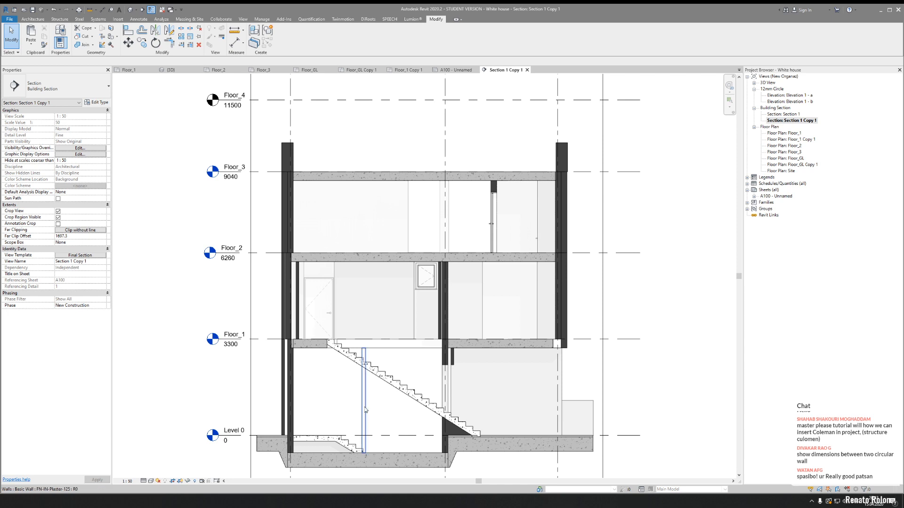
pyautogui.moveTo(436, 219); pyautogui.dragTo(359, 247, button='middle')
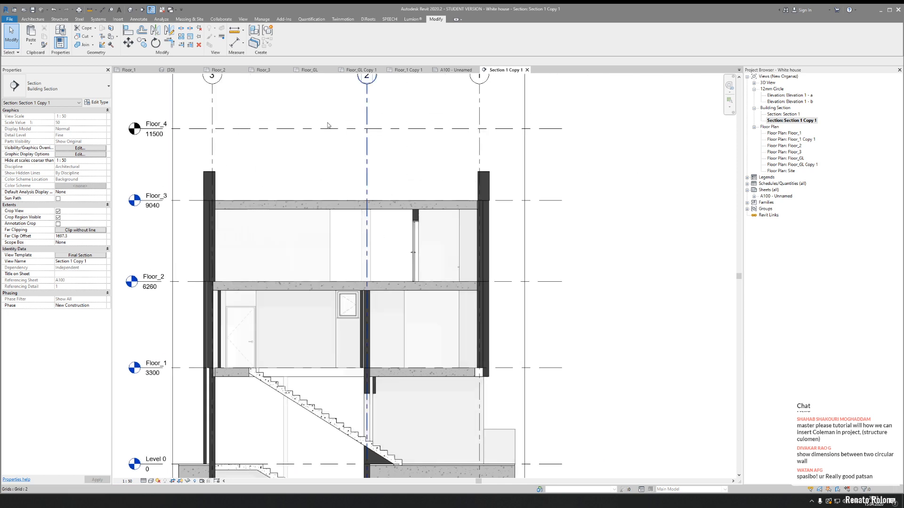
pyautogui.click(138, 20)
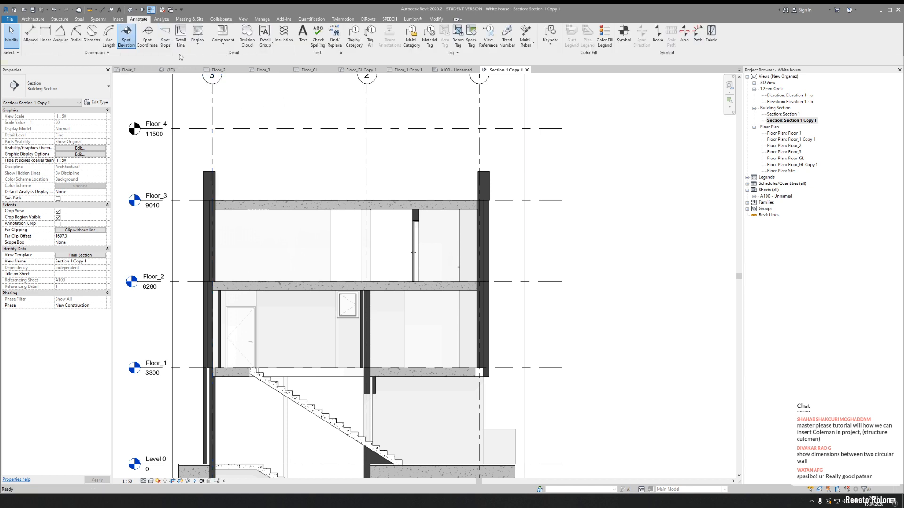
pyautogui.click(126, 32)
pyautogui.scroll(5, 457, 186)
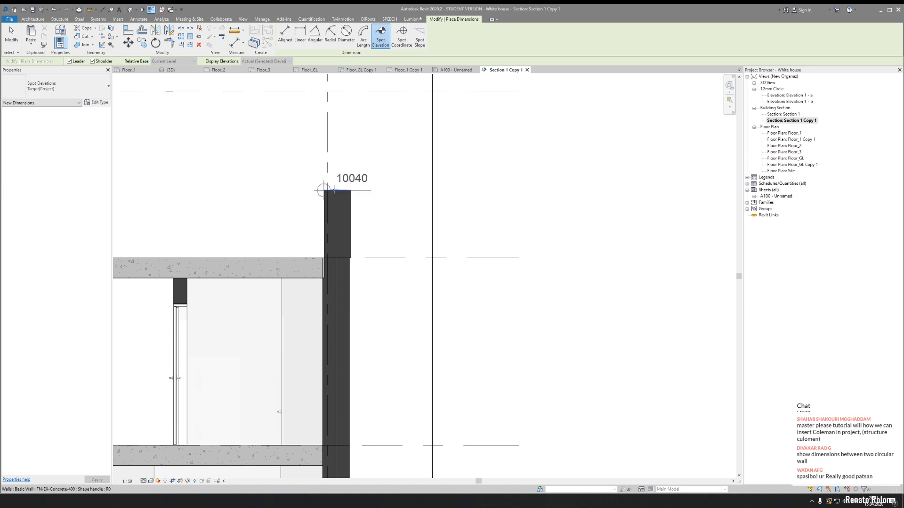
pyautogui.click(344, 191)
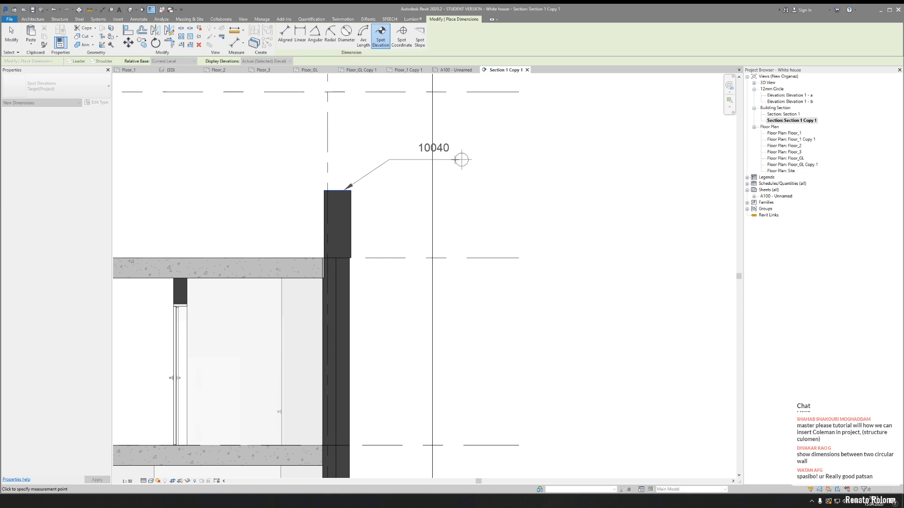
pyautogui.click(433, 159)
pyautogui.press('Escape')
pyautogui.moveTo(390, 206); pyautogui.dragTo(434, 220, button='middle')
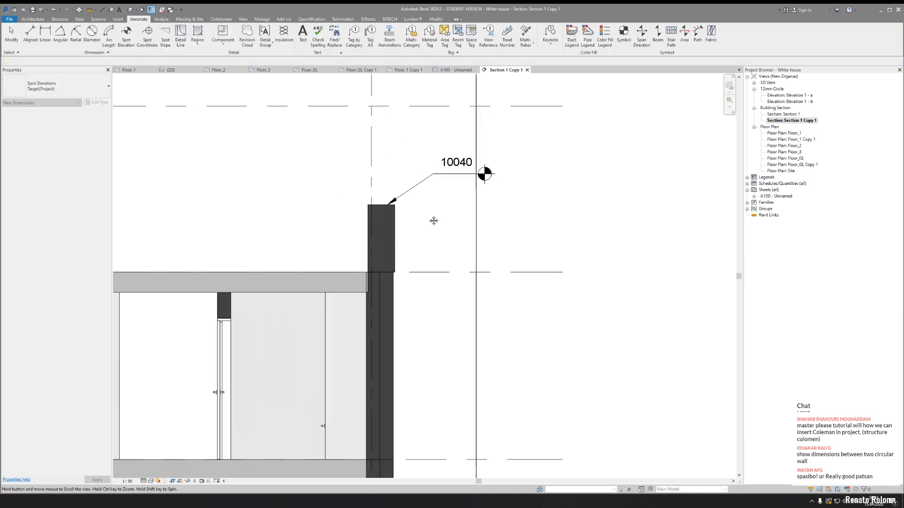
pyautogui.scroll(4, 408, 268)
pyautogui.scroll(3, 382, 275)
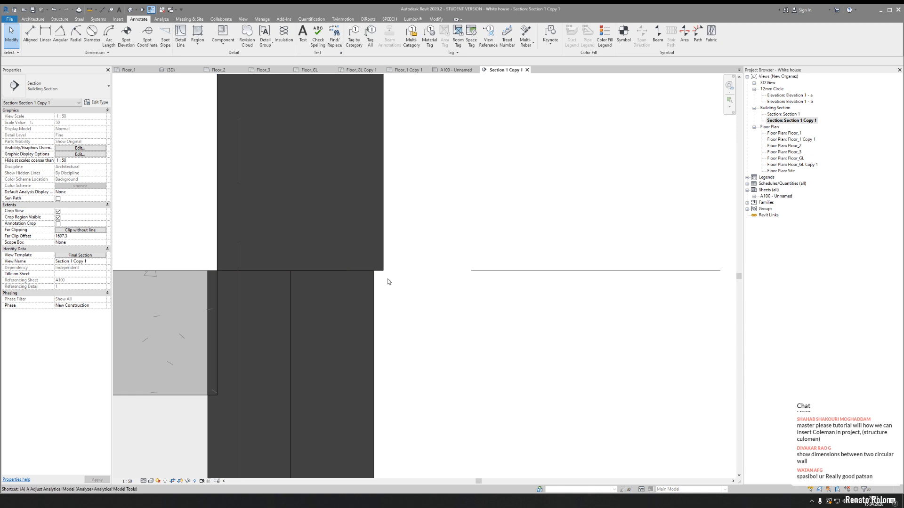
pyautogui.press('d')
pyautogui.press('i')
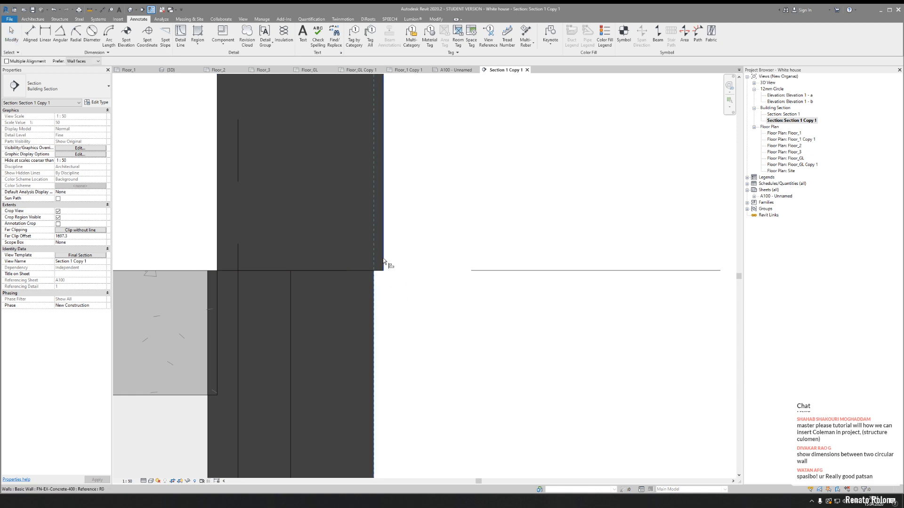
pyautogui.press('Escape')
pyautogui.press('Escape')
pyautogui.scroll(-6, 452, 264)
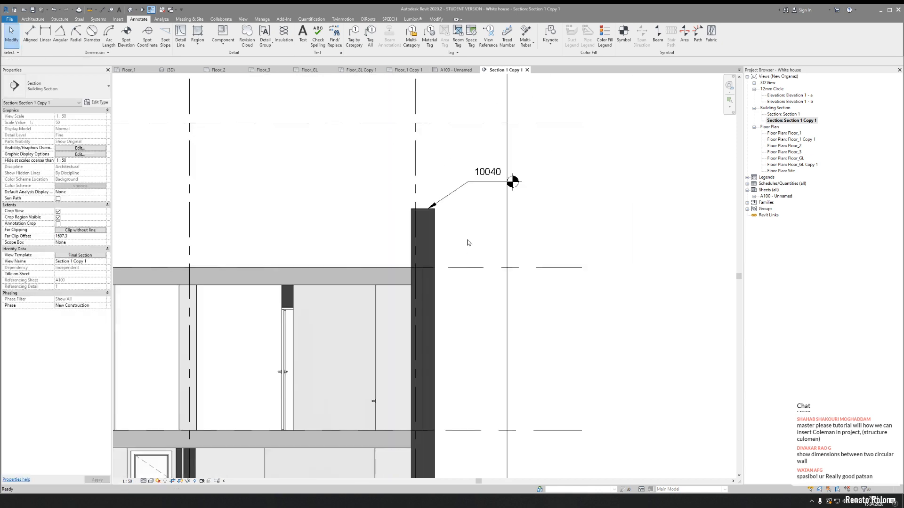
# - Place a spot elevation with a leader on the top surface of the sunken floor slab beneath the long stair
pyautogui.moveTo(407, 237); pyautogui.dragTo(650, 244, button='middle')
pyautogui.moveTo(432, 238); pyautogui.dragTo(757, 242, button='middle')
pyautogui.moveTo(524, 284); pyautogui.dragTo(383, 257, button='middle')
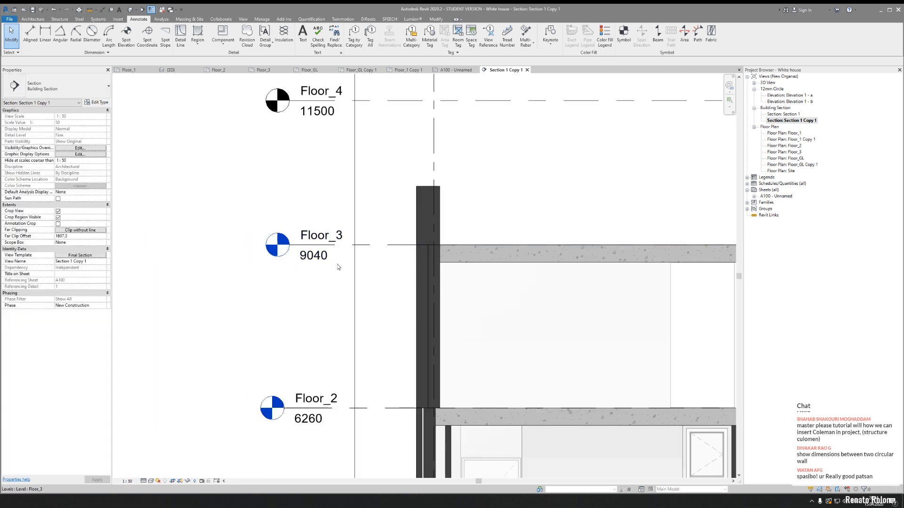
pyautogui.moveTo(458, 357); pyautogui.dragTo(375, 210, button='middle')
pyautogui.moveTo(490, 331); pyautogui.dragTo(421, 180, button='middle')
pyautogui.moveTo(488, 277); pyautogui.dragTo(424, 178, button='middle')
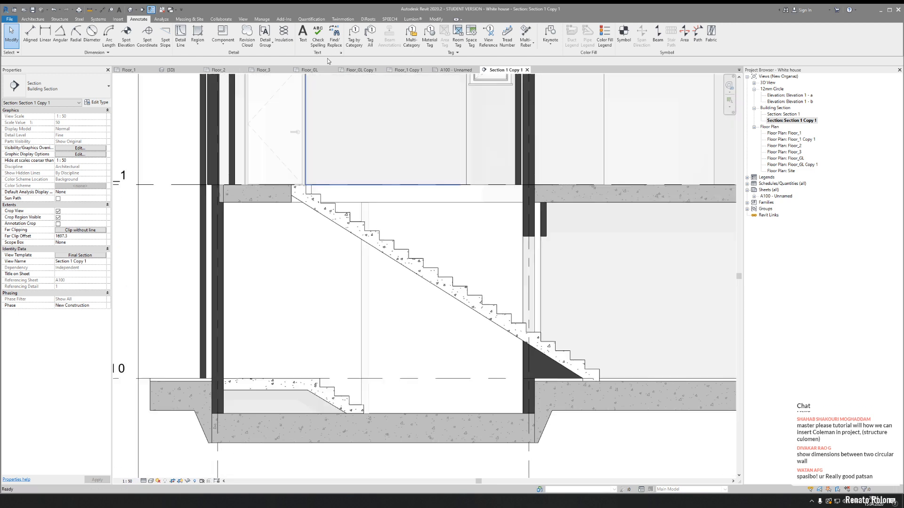
pyautogui.moveTo(505, 223); pyautogui.dragTo(477, 153, button='middle')
pyautogui.moveTo(440, 309); pyautogui.dragTo(538, 221, button='middle')
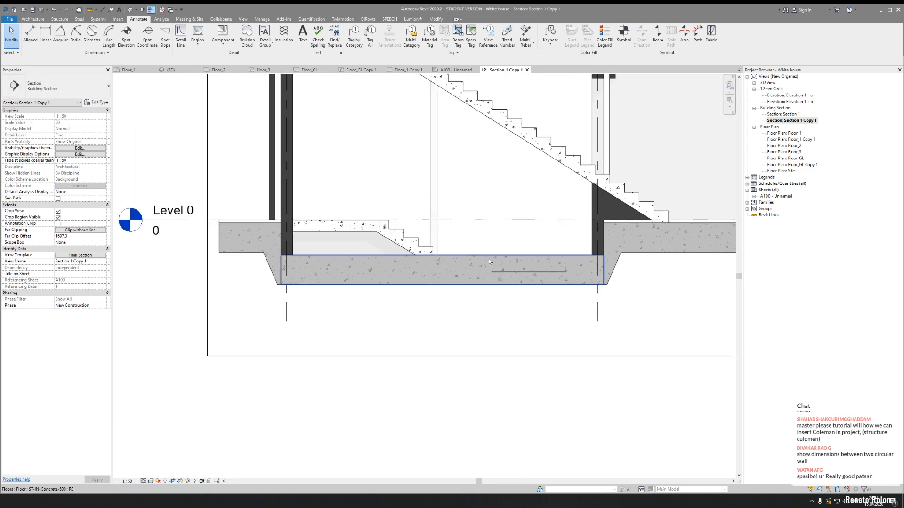
pyautogui.moveTo(489, 261); pyautogui.dragTo(432, 298, button='middle')
pyautogui.scroll(3, 431, 299)
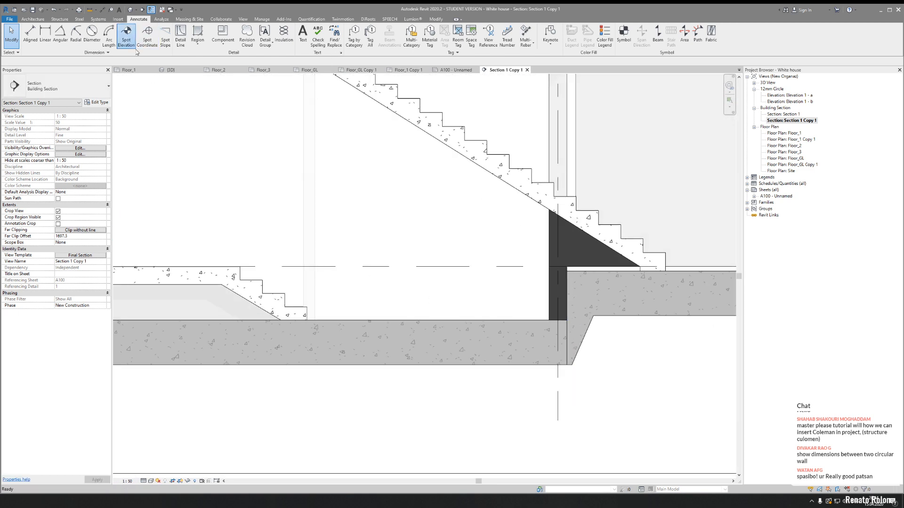
pyautogui.click(126, 35)
pyautogui.scroll(1, 398, 252)
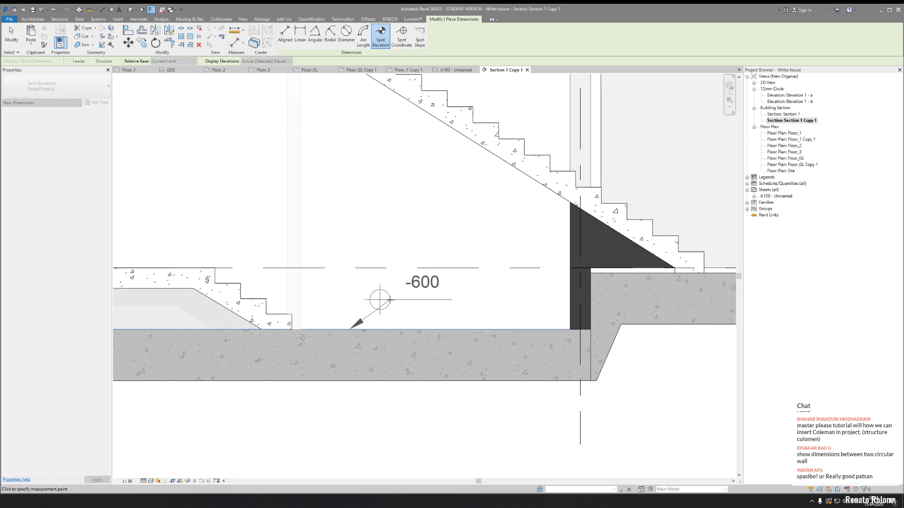
pyautogui.click(470, 306)
pyautogui.press('Escape')
pyautogui.press('Escape')
# - Place a spot elevation with a shouldered leader on top of the low exterior wall beyond the last grid line
pyautogui.scroll(-3, 424, 226)
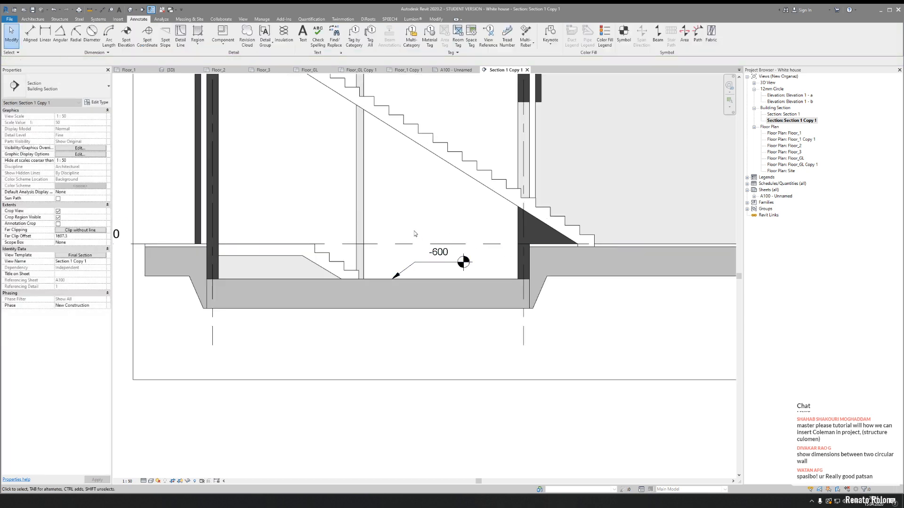
pyautogui.moveTo(404, 249); pyautogui.dragTo(459, 245, button='middle')
pyautogui.moveTo(480, 295); pyautogui.dragTo(188, 304, button='middle')
pyautogui.moveTo(498, 308); pyautogui.dragTo(421, 311, button='middle')
pyautogui.scroll(-3, 431, 293)
pyautogui.moveTo(477, 217); pyautogui.dragTo(468, 289, button='middle')
pyautogui.scroll(4, 474, 285)
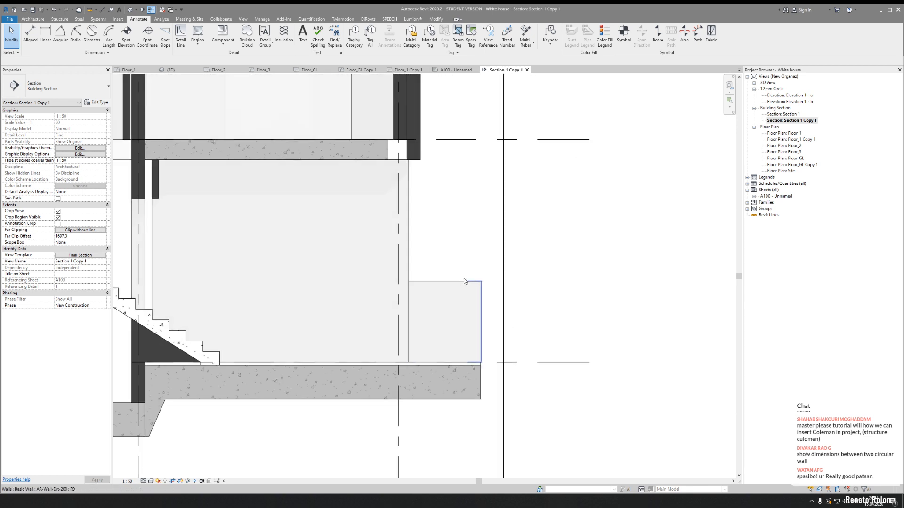
pyautogui.click(126, 34)
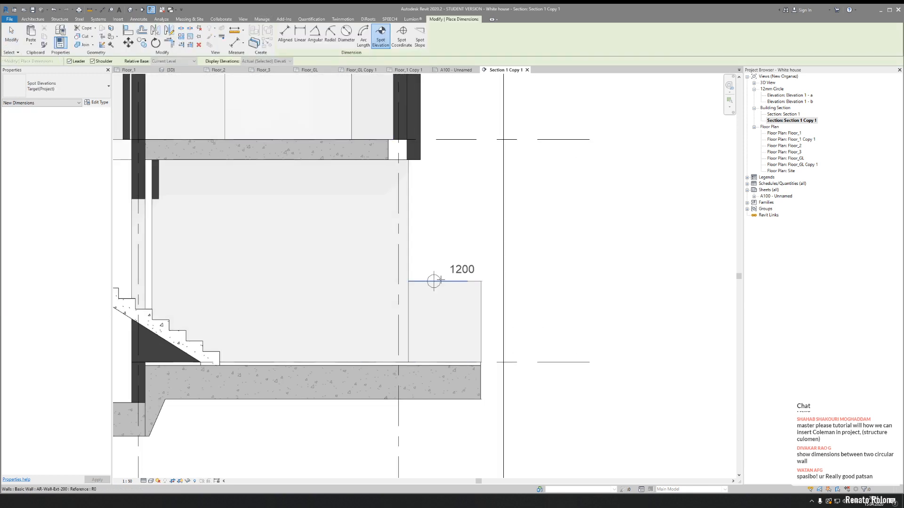
pyautogui.click(440, 281)
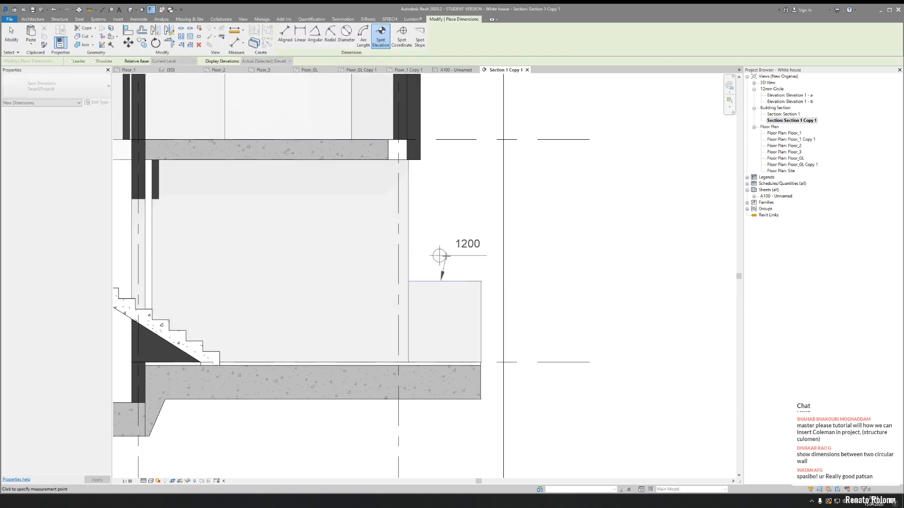
pyautogui.click(501, 261)
pyautogui.press('Escape')
# - Examine the section's floor slabs, stairs and foundation steps, down to the outer slab end at Level 0
pyautogui.scroll(-5, 551, 212)
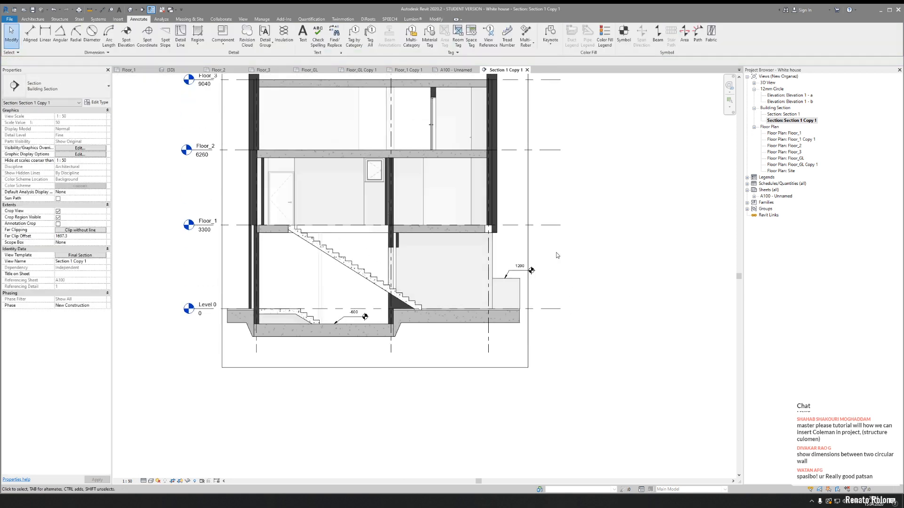
pyautogui.moveTo(571, 212); pyautogui.dragTo(582, 227, button='middle')
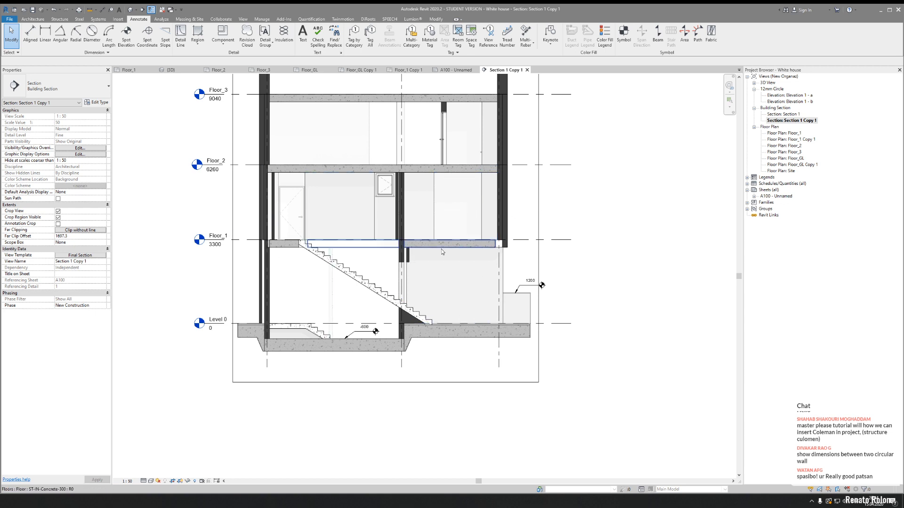
pyautogui.moveTo(443, 209); pyautogui.dragTo(448, 244, button='middle')
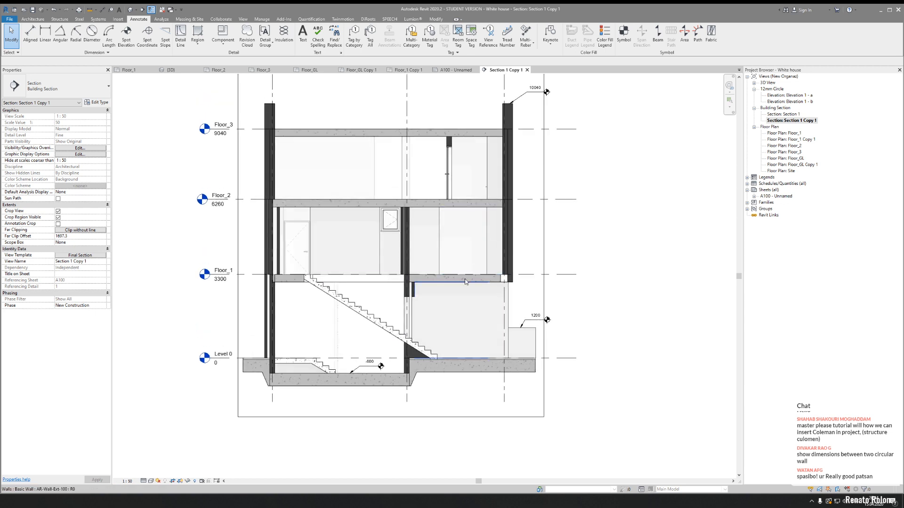
pyautogui.moveTo(466, 283); pyautogui.dragTo(439, 255, button='middle')
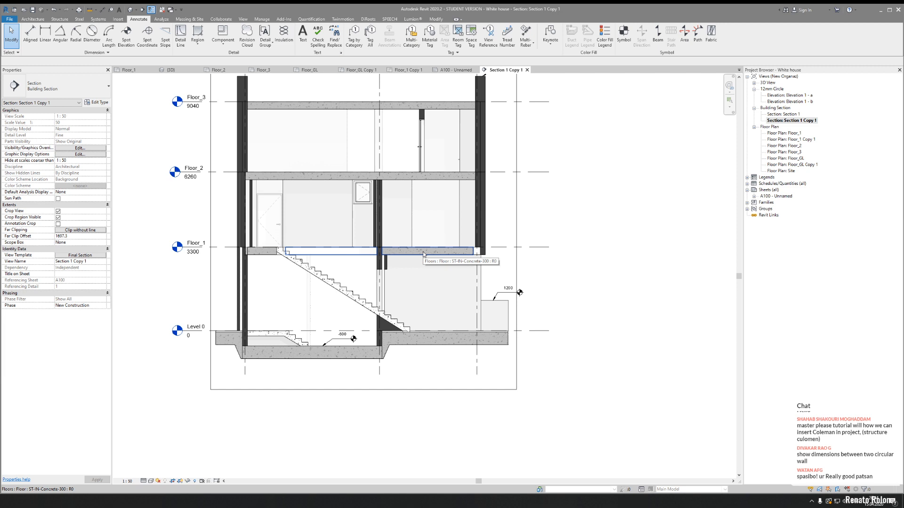
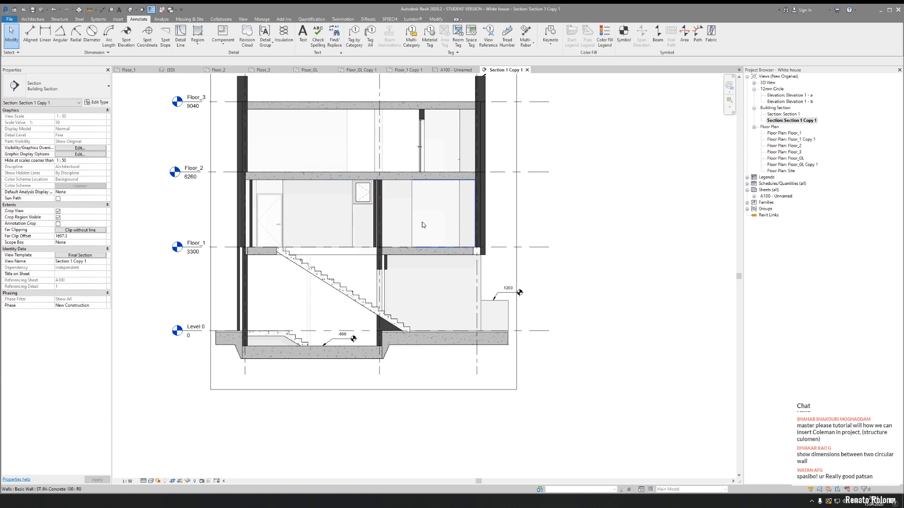
pyautogui.moveTo(395, 213); pyautogui.dragTo(409, 250, button='middle')
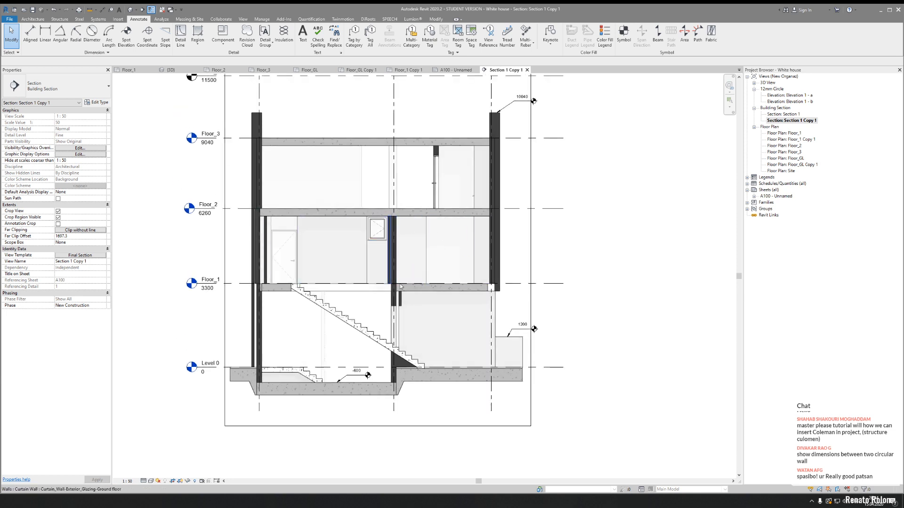
pyautogui.moveTo(425, 297); pyautogui.dragTo(353, 265, button='middle')
pyautogui.scroll(5, 425, 264)
pyautogui.scroll(2, 381, 289)
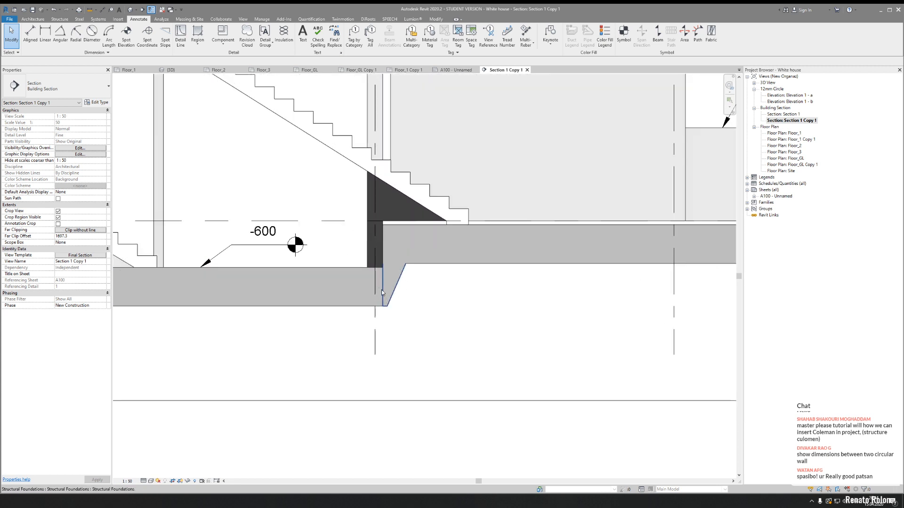
pyautogui.scroll(-5, 436, 290)
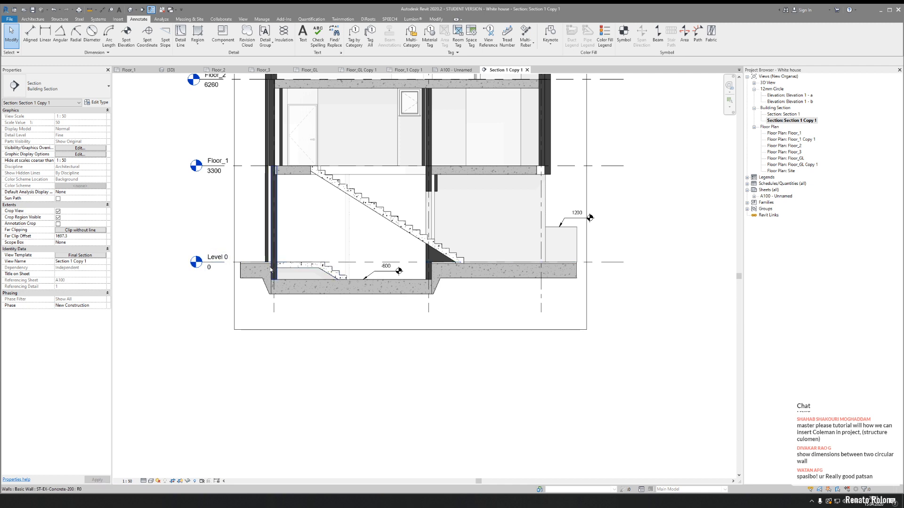
pyautogui.scroll(4, 329, 261)
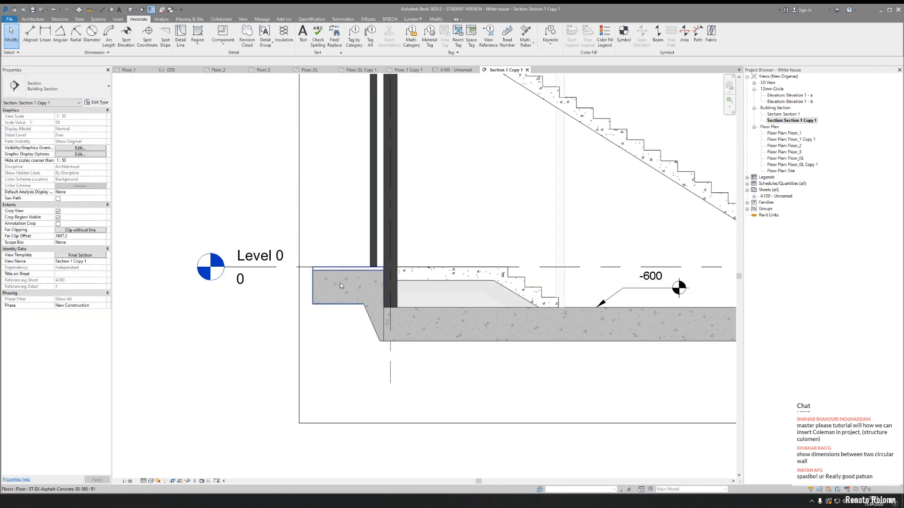
pyautogui.click(315, 302)
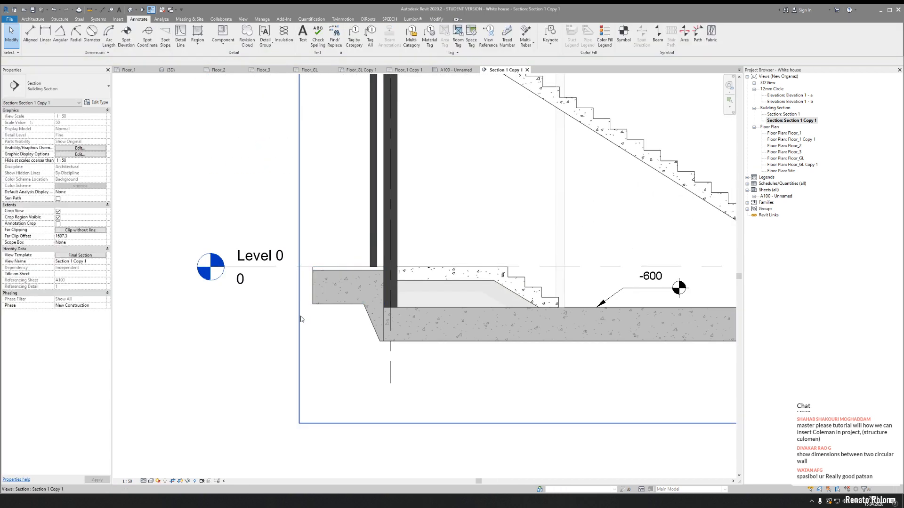
pyautogui.click(299, 308)
pyautogui.press('Escape')
pyautogui.scroll(4, 320, 291)
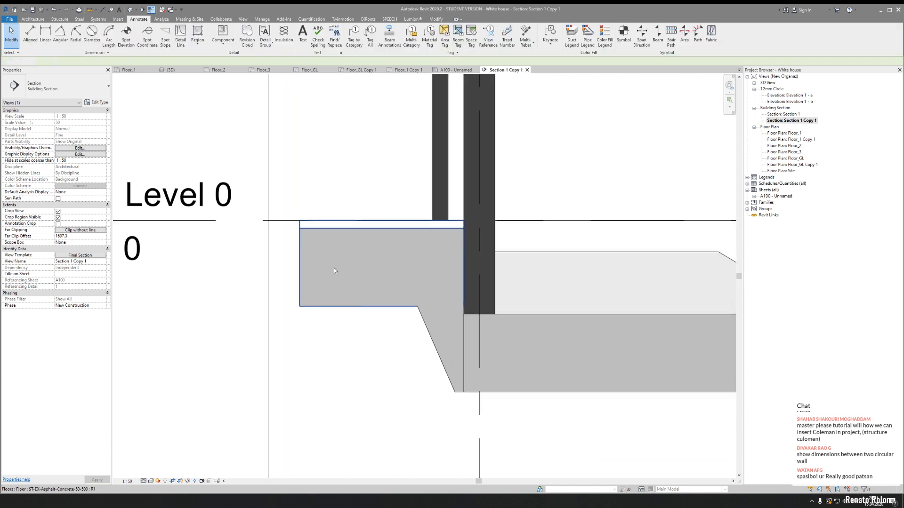
# - Create a rectangular masking region with thin line edges over the outer end of the asphalt-concrete slab at Level 0
pyautogui.moveTo(302, 131); pyautogui.dragTo(287, 142, button='middle')
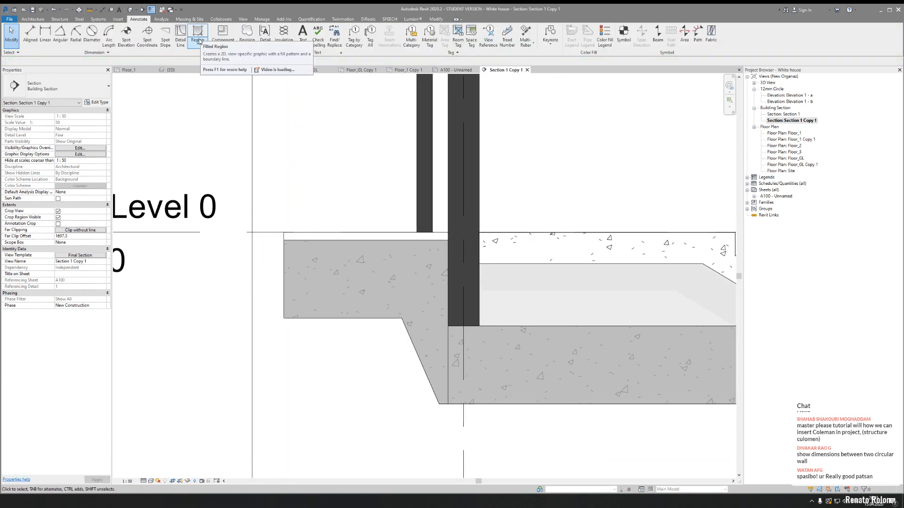
pyautogui.click(197, 45)
pyautogui.click(215, 70)
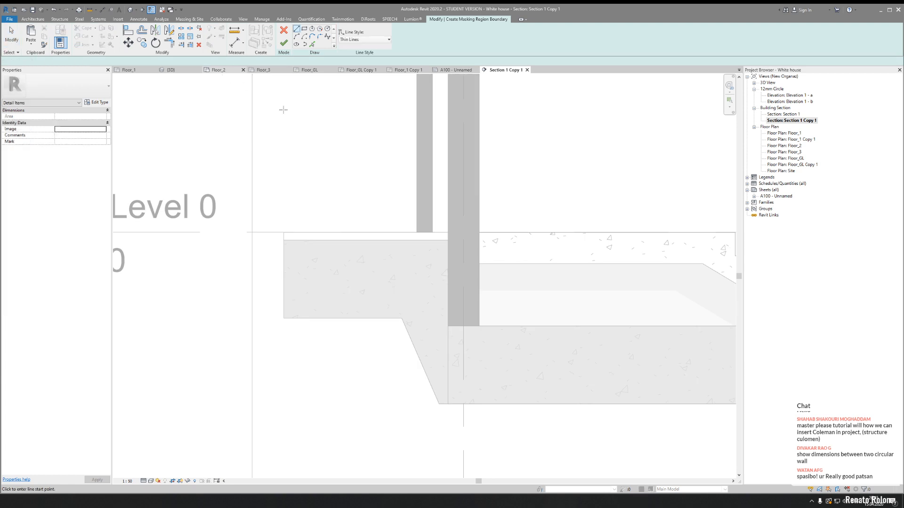
pyautogui.click(304, 28)
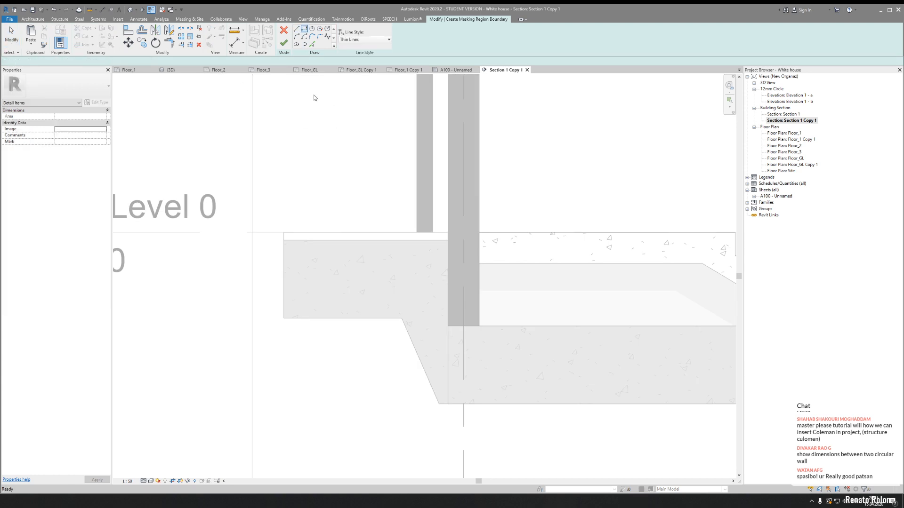
pyautogui.click(268, 207)
pyautogui.click(355, 363)
pyautogui.click(283, 43)
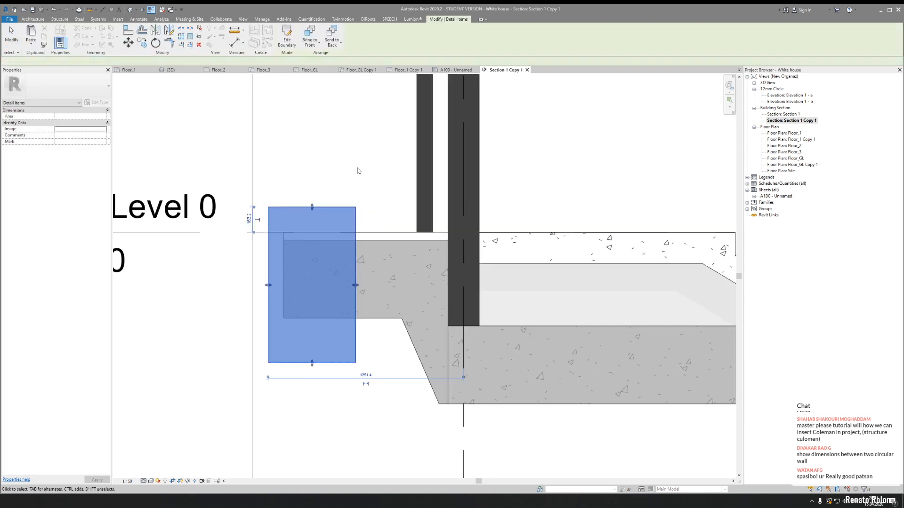
pyautogui.click(357, 148)
# - Change all four boundary lines of the masking region to the <Invisible lines> style and finish the boundary edit
pyautogui.click(329, 208)
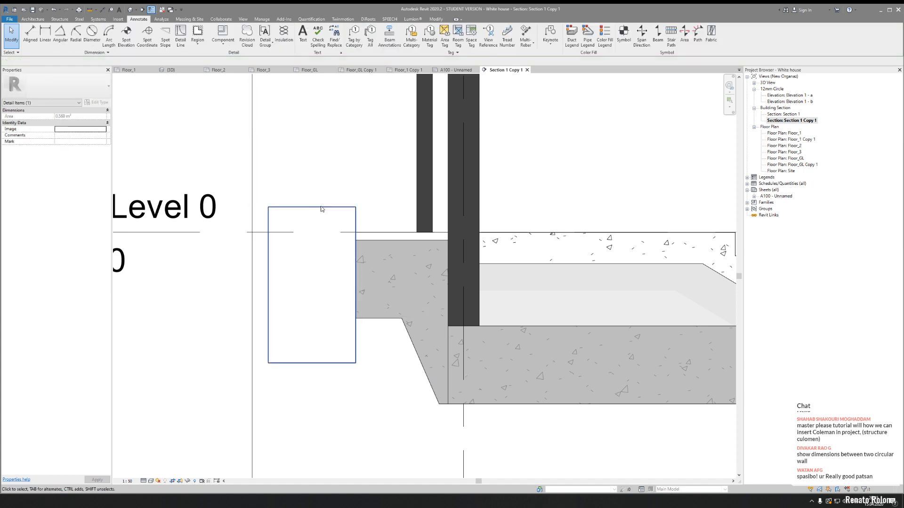
pyautogui.doubleClick(301, 208)
pyautogui.moveTo(264, 186); pyautogui.dragTo(376, 410)
pyautogui.click(371, 39)
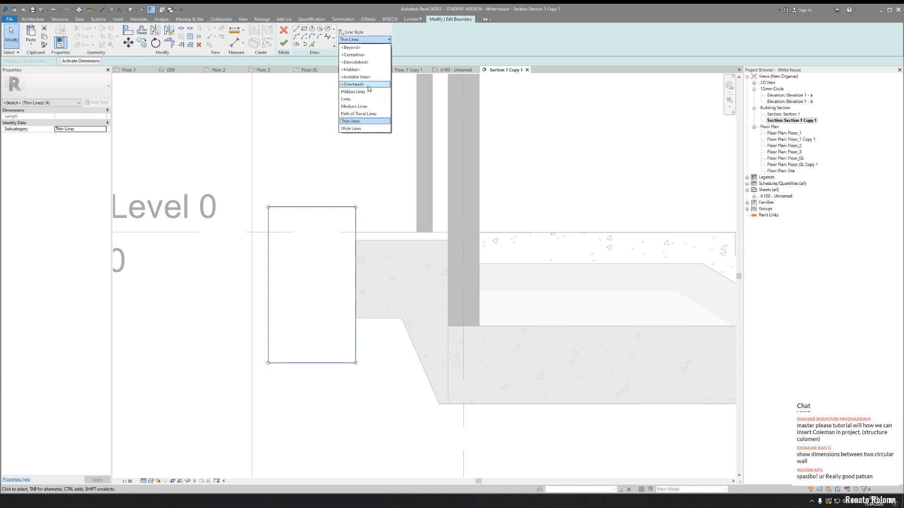
pyautogui.click(356, 132)
pyautogui.click(283, 43)
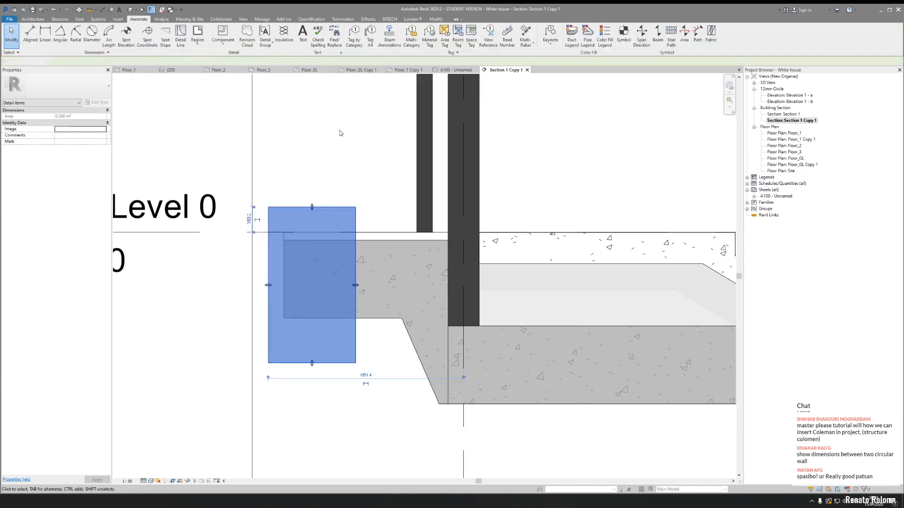
pyautogui.click(377, 155)
# - Try the masking region over the sunken slab beneath the short stair, and move it up into the empty space below Floor_1
pyautogui.scroll(-3, 378, 156)
pyautogui.scroll(-3, 378, 157)
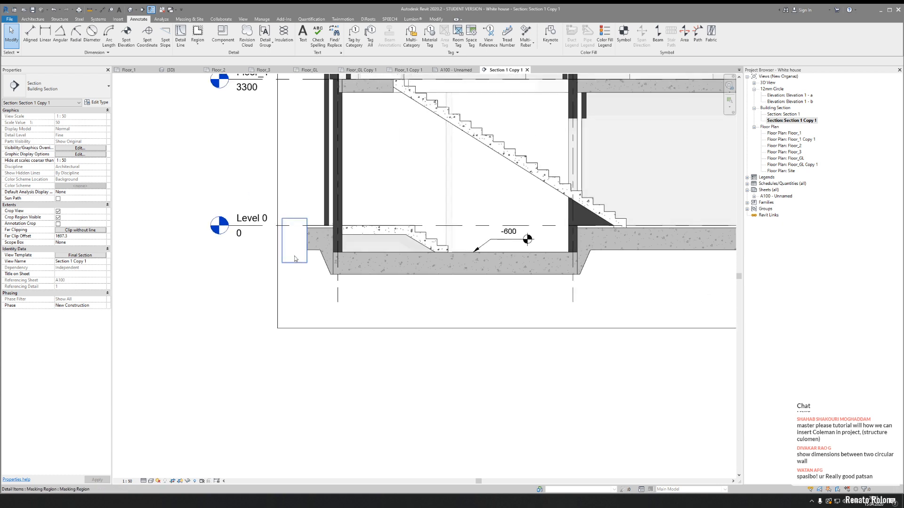
pyautogui.click(294, 240)
pyautogui.moveTo(400, 288); pyautogui.dragTo(391, 276)
pyautogui.click(485, 326)
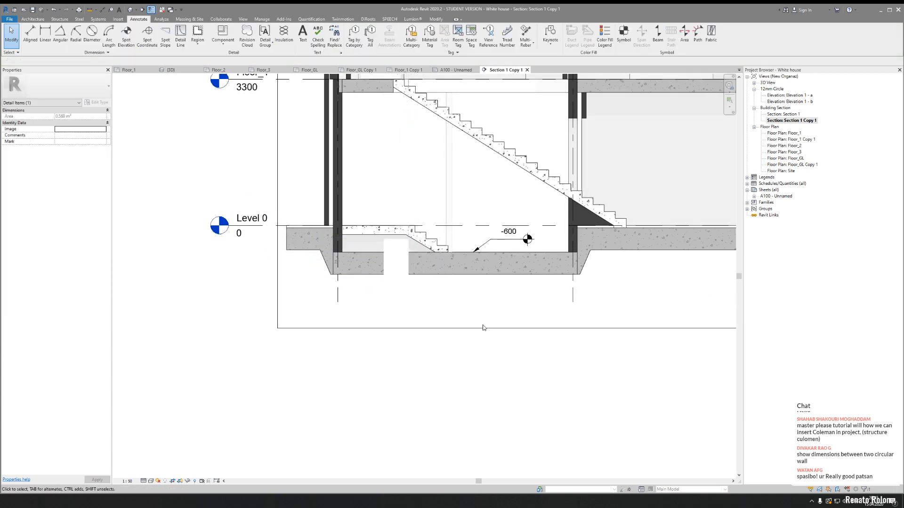
pyautogui.moveTo(518, 306); pyautogui.dragTo(427, 327, button='middle')
pyautogui.moveTo(302, 299); pyautogui.dragTo(287, 201)
pyautogui.moveTo(350, 178); pyautogui.dragTo(330, 254, button='middle')
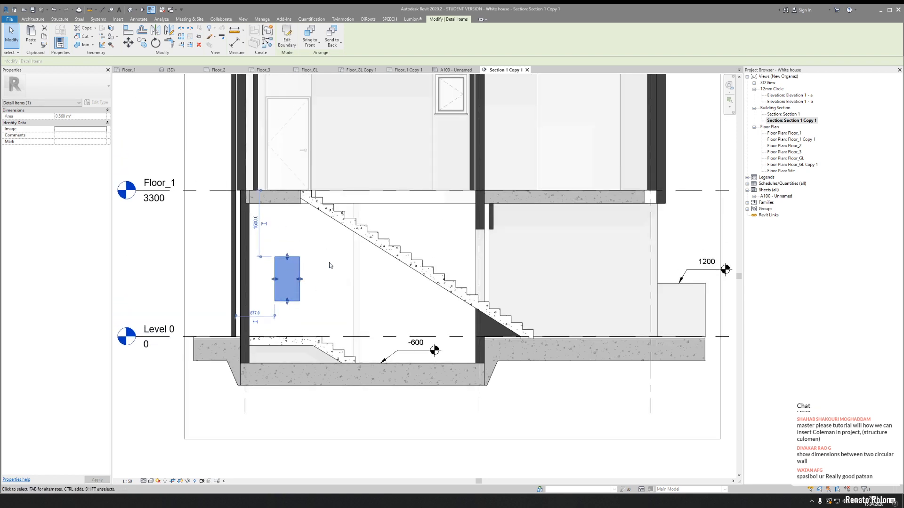
pyautogui.moveTo(328, 255); pyautogui.dragTo(346, 272, button='middle')
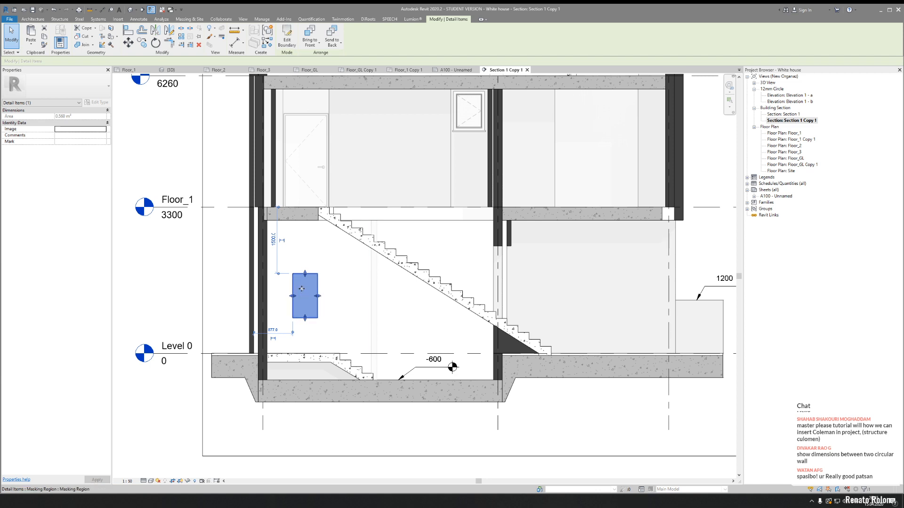
# - Try the masking region over the ground floor exterior walls beside the stair space, and delete it
pyautogui.moveTo(302, 288)
pyautogui.mouseDown()
pyautogui.moveTo(304, 296)
pyautogui.moveTo(255, 279)
pyautogui.mouseUp()
pyautogui.press('Escape')
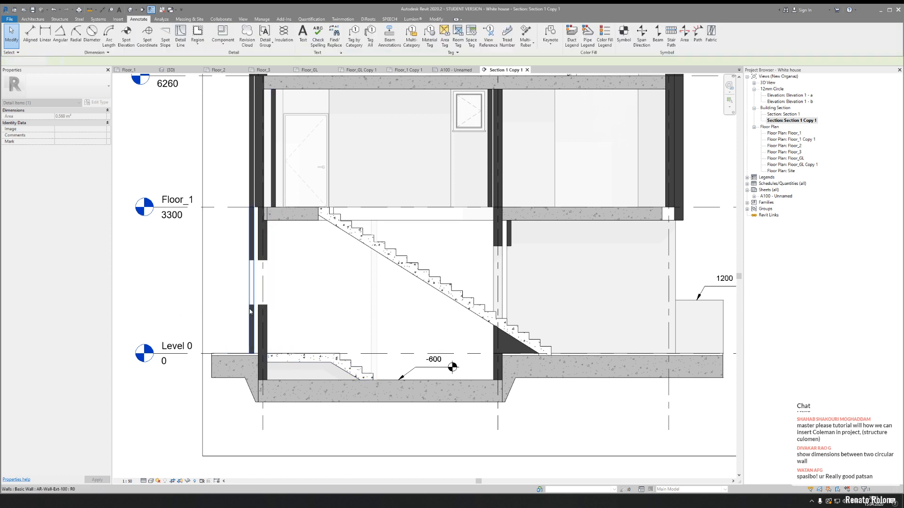
pyautogui.click(253, 282)
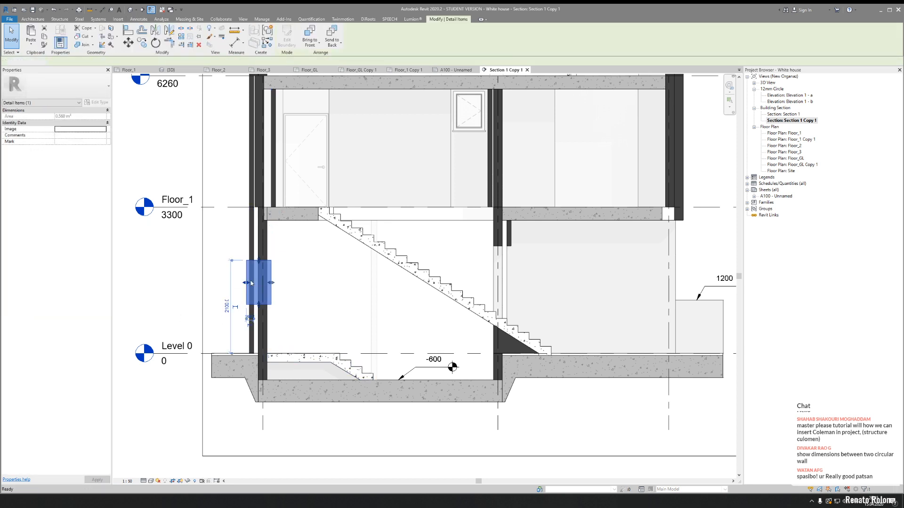
pyautogui.press('Escape')
# - Sketch a closed triangular filled region boundary about 194 mm wide between the Floor_1 slab end and the long stair's sloping underside
pyautogui.scroll(6, 309, 207)
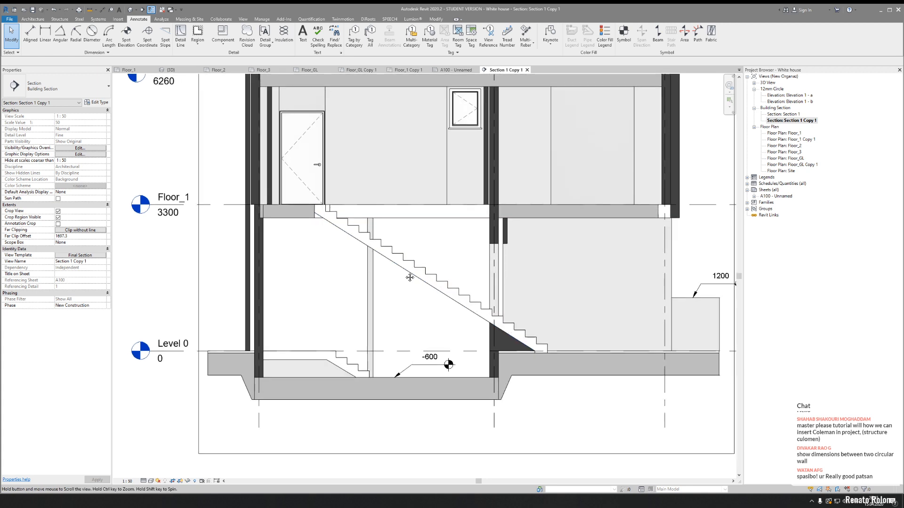
pyautogui.scroll(2, 306, 207)
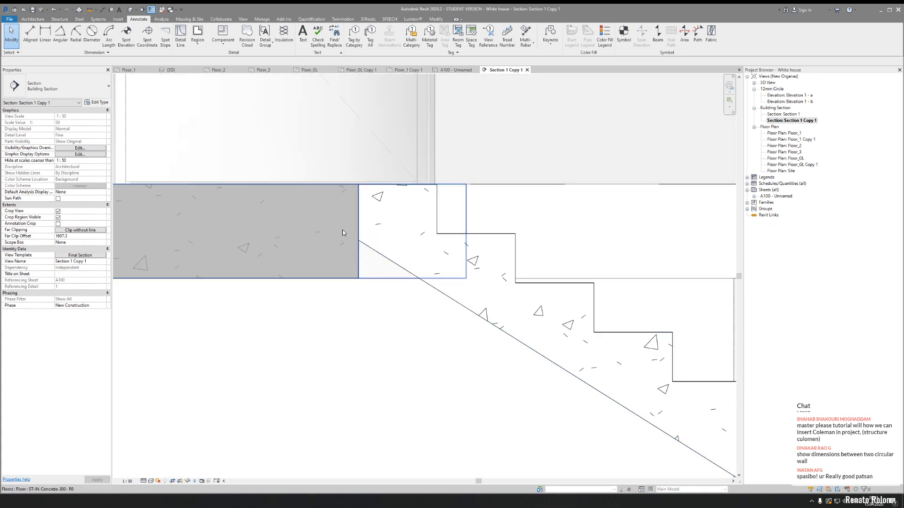
pyautogui.moveTo(410, 322); pyautogui.dragTo(355, 311, button='middle')
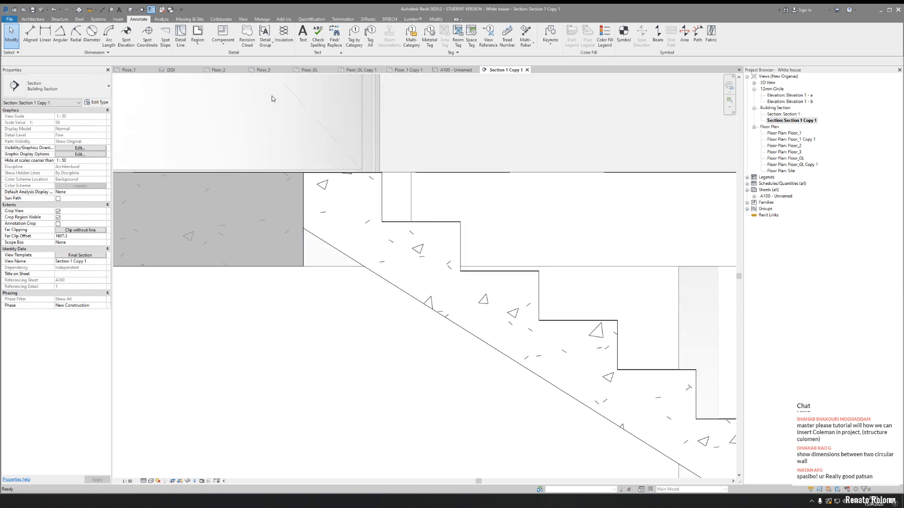
pyautogui.click(194, 47)
pyautogui.click(207, 58)
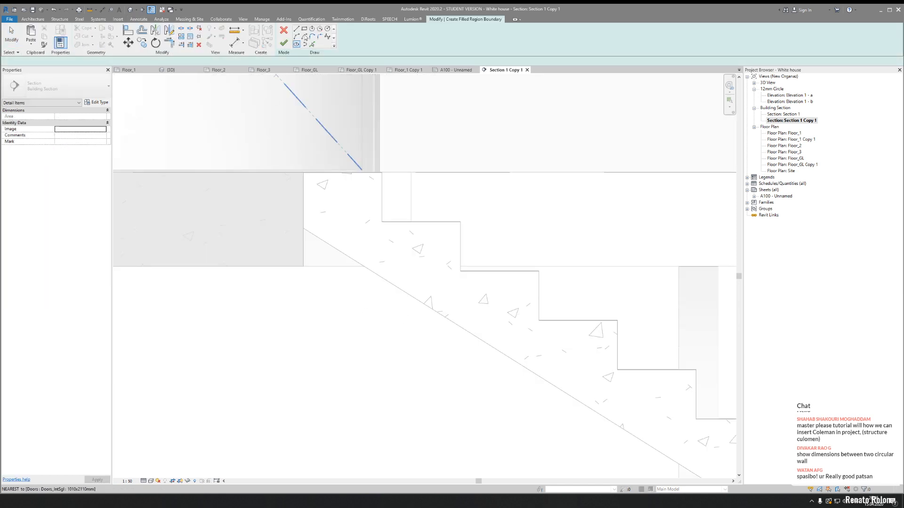
pyautogui.click(303, 228)
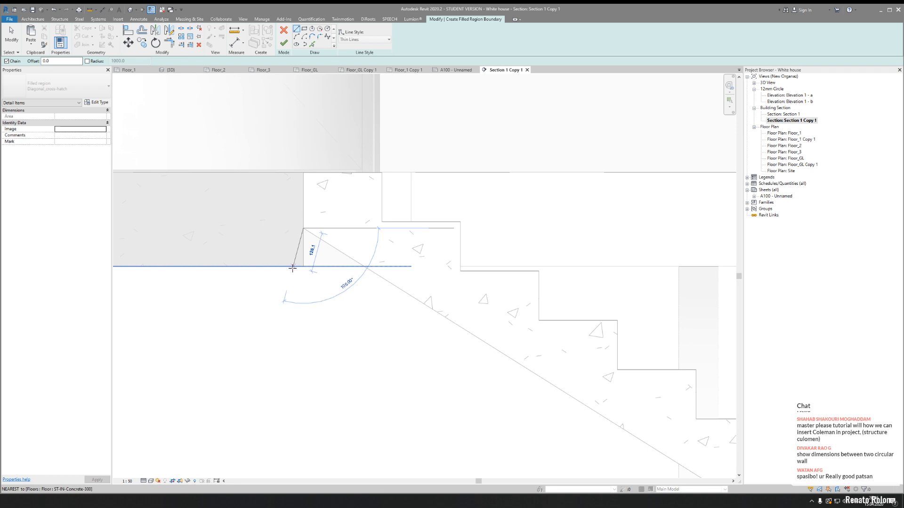
pyautogui.click(301, 267)
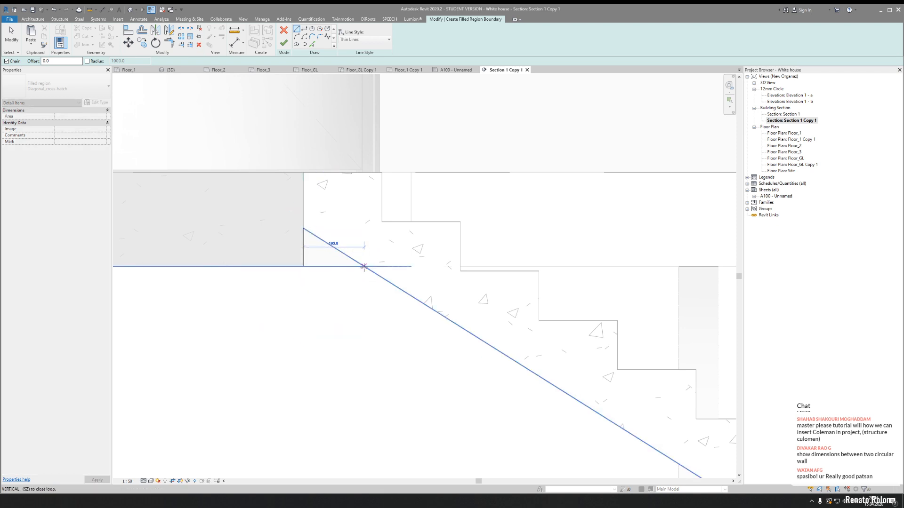
pyautogui.click(303, 228)
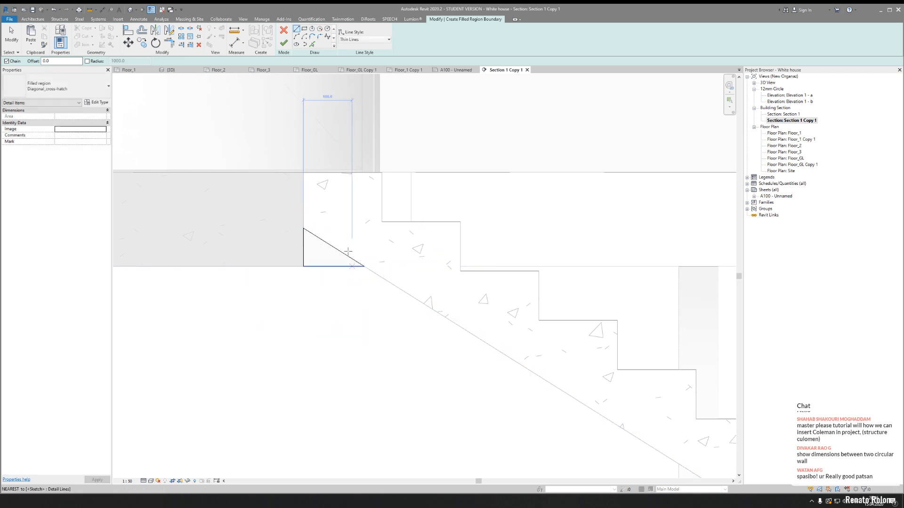
# - Finish the triangular filled region between the Floor_1 slab end and the stair underside, and delete it
pyautogui.click(283, 43)
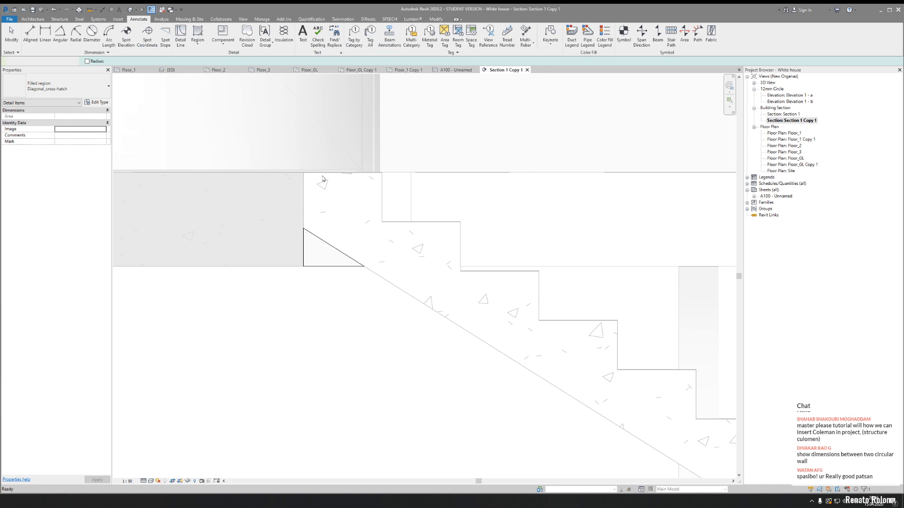
pyautogui.click(330, 263)
pyautogui.press('Delete')
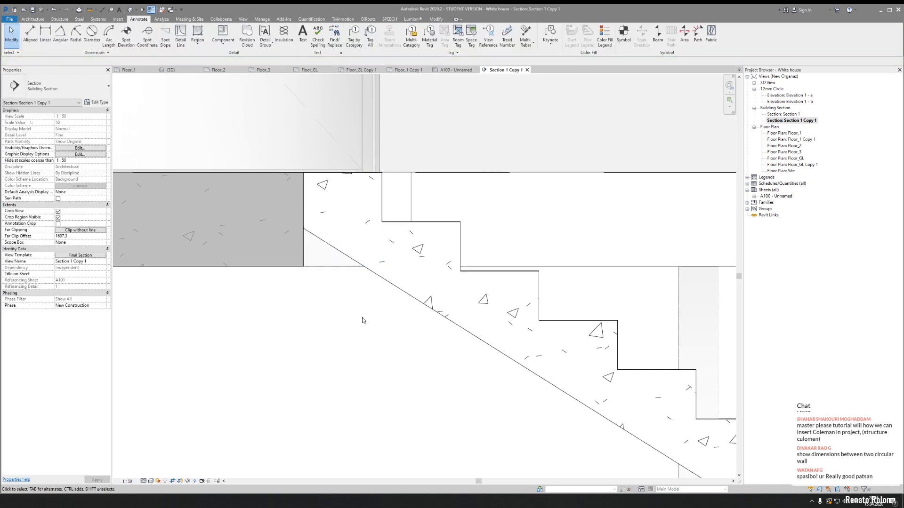
# - Hide the crop region of the Section 1 Copy 1 view
pyautogui.scroll(-5, 362, 321)
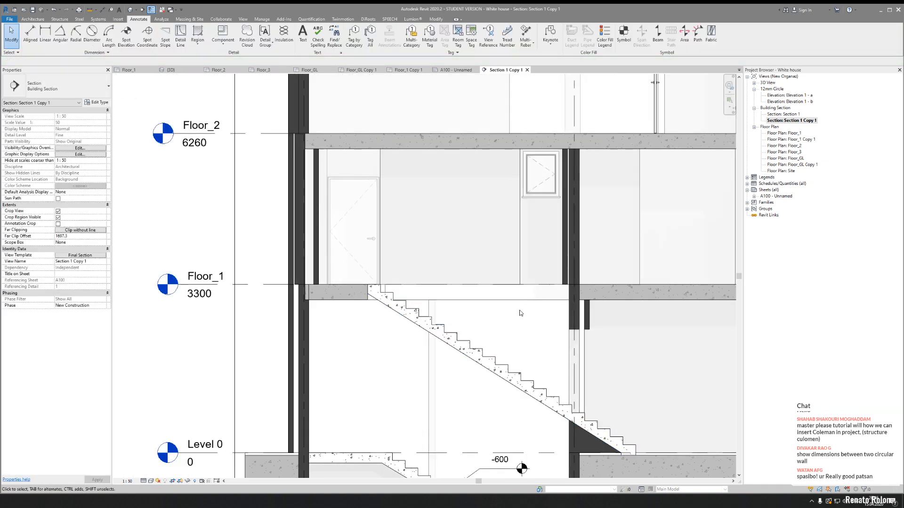
pyautogui.scroll(-4, 348, 287)
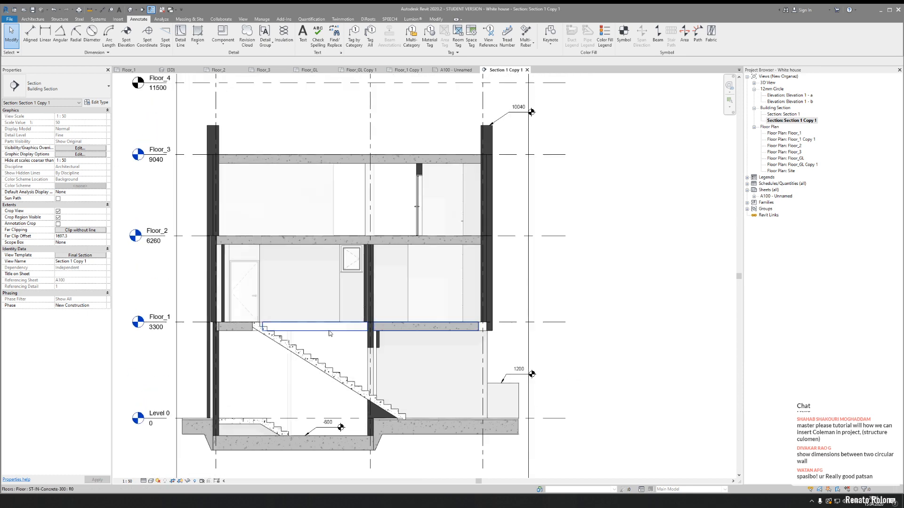
pyautogui.moveTo(346, 290); pyautogui.dragTo(396, 241, button='middle')
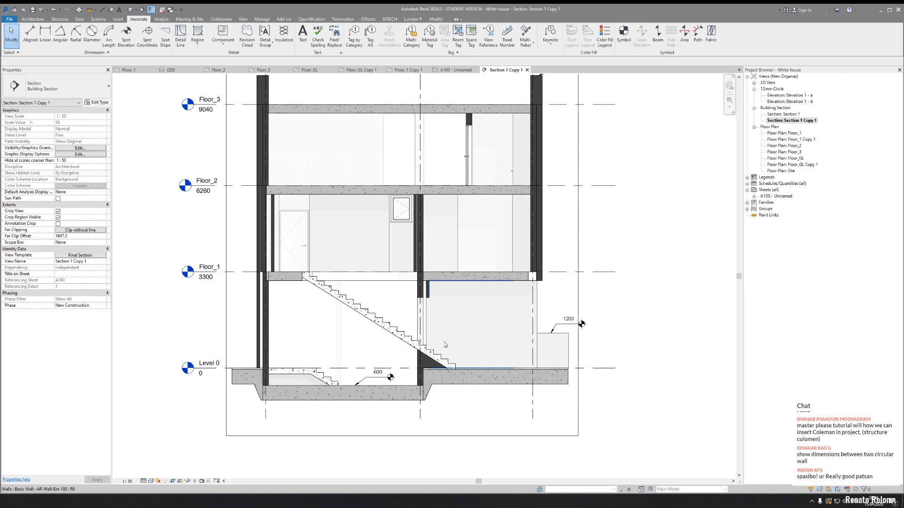
pyautogui.scroll(1, 444, 341)
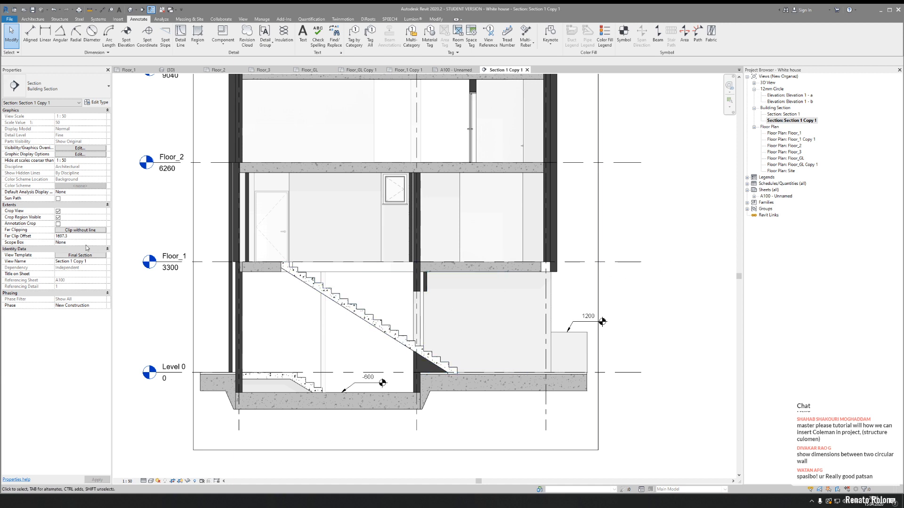
pyautogui.click(59, 217)
pyautogui.scroll(-2, 528, 232)
pyautogui.moveTo(476, 119); pyautogui.dragTo(460, 173, button='middle')
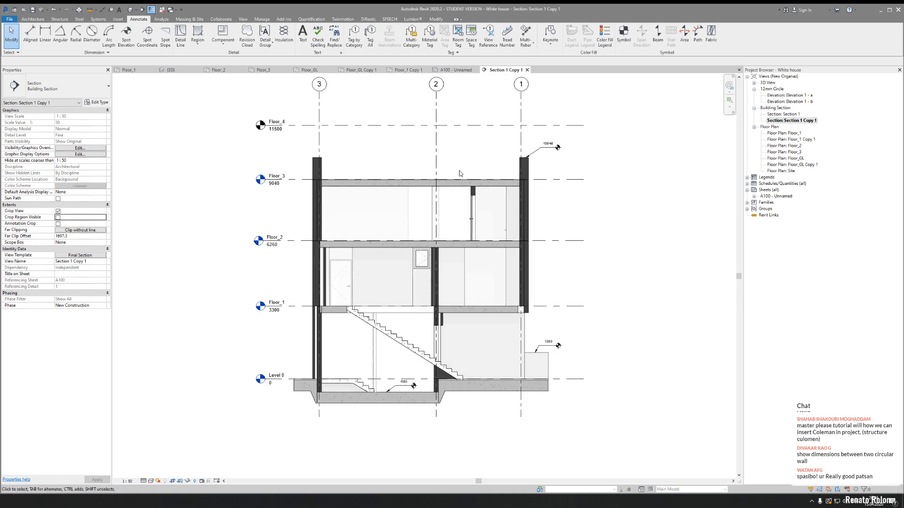
# - Raise the aligned bubbles of grids 3, 2 and 1 well above the Floor_4 level line
pyautogui.scroll(3, 462, 165)
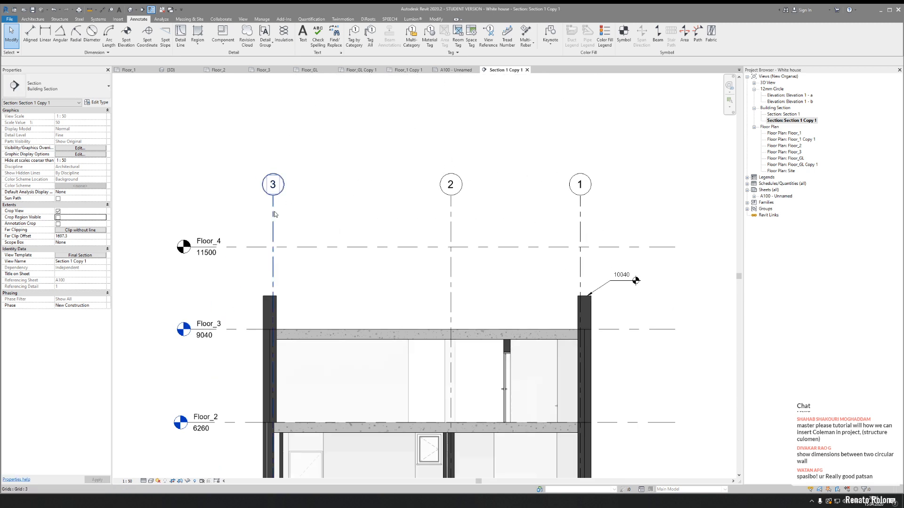
pyautogui.click(274, 200)
pyautogui.moveTo(276, 200); pyautogui.dragTo(277, 133)
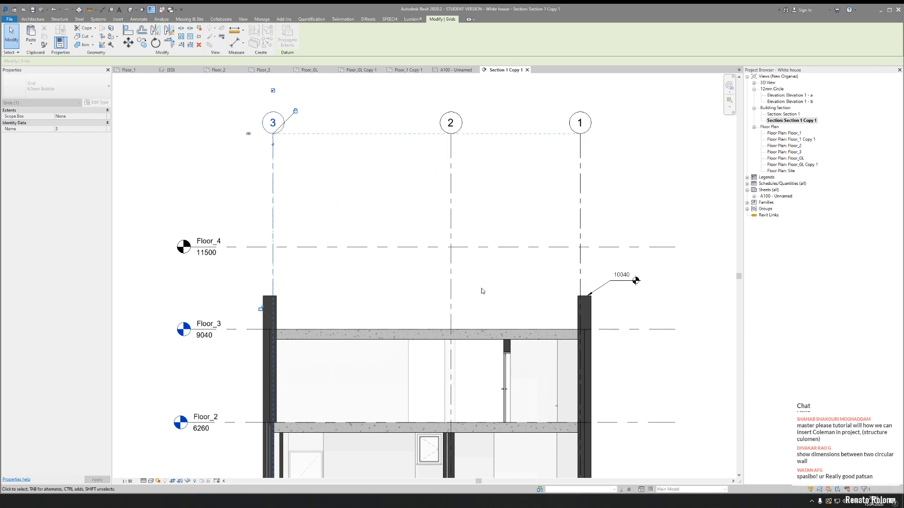
pyautogui.click(404, 235)
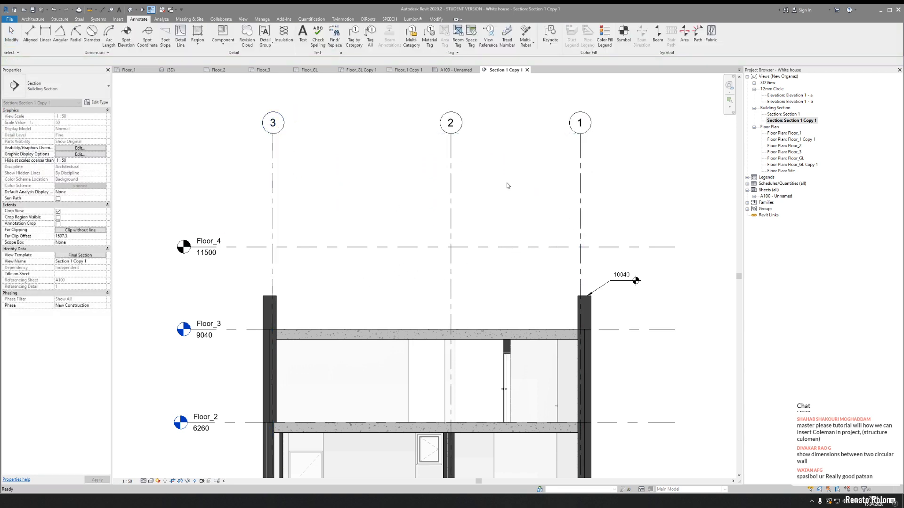
# - Select the section box in the {3D} view and narrow both of its sides around the building in Section 1 Copy 1
pyautogui.click(183, 69)
pyautogui.moveTo(592, 127); pyautogui.dragTo(422, 377, button='middle')
pyautogui.scroll(-2, 349, 250)
pyautogui.keyDown('shift'); pyautogui.moveTo(273, 263); pyautogui.dragTo(342, 236, button='middle'); pyautogui.keyUp('shift')
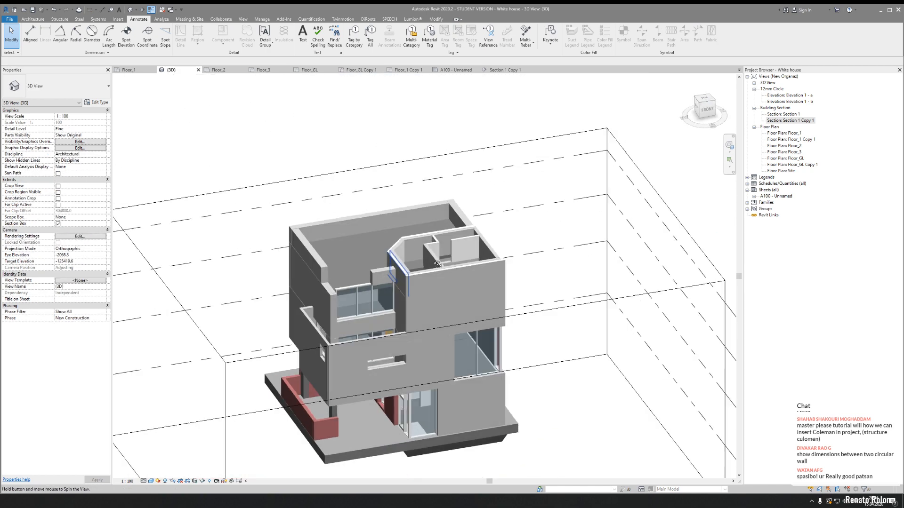
pyautogui.click(282, 357)
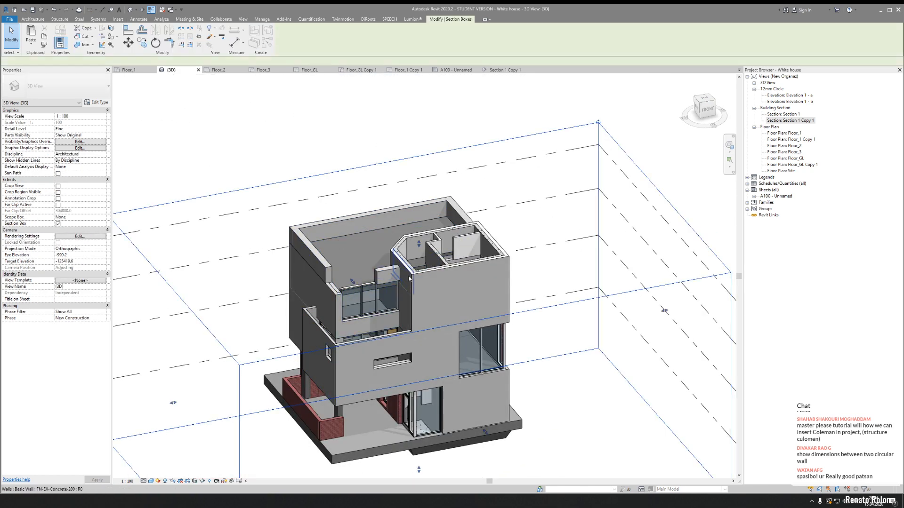
pyautogui.moveTo(418, 244)
pyautogui.keyDown('shift'); pyautogui.mouseDown(button='middle')
pyautogui.moveTo(554, 246)
pyautogui.moveTo(420, 246)
pyautogui.mouseUp(button='middle'); pyautogui.keyUp('shift')
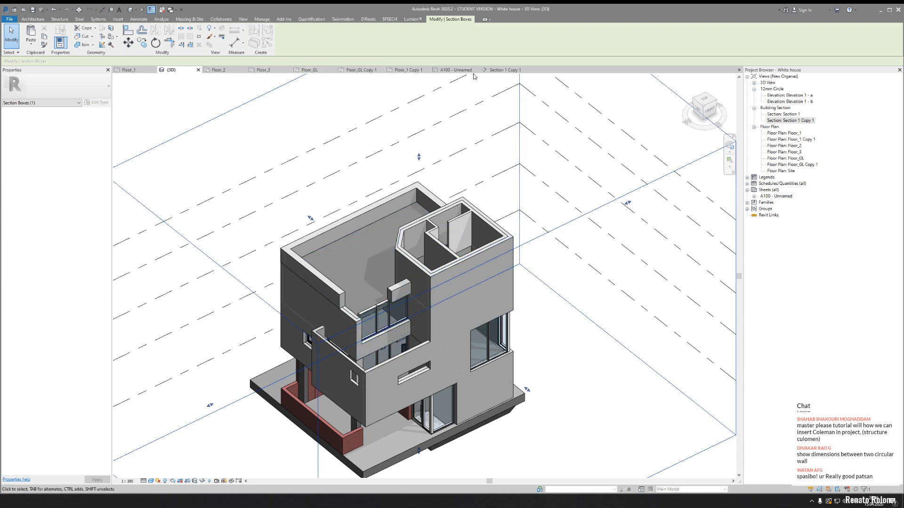
pyautogui.click(502, 70)
pyautogui.scroll(-2, 474, 217)
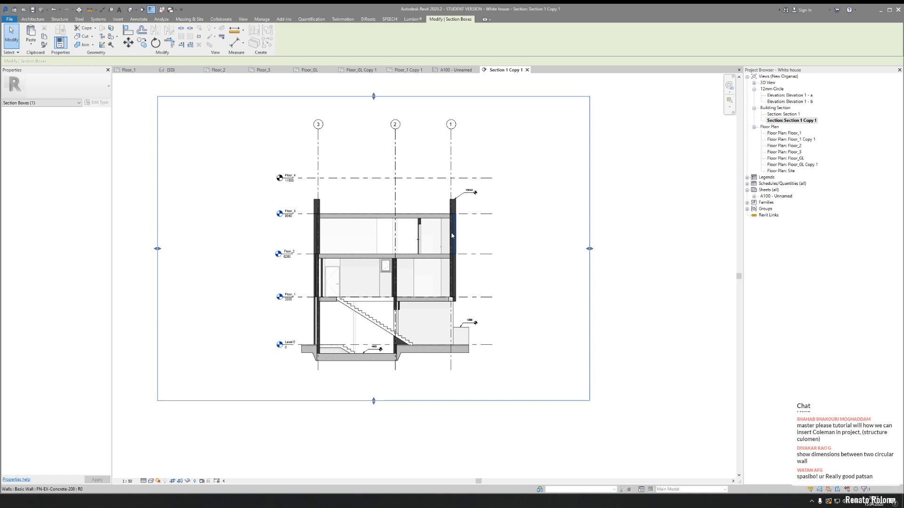
pyautogui.moveTo(157, 249); pyautogui.dragTo(261, 261)
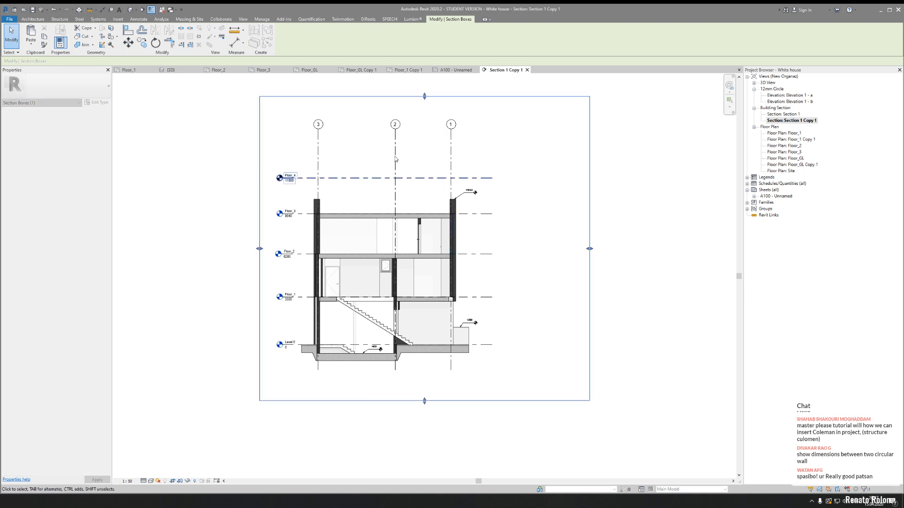
pyautogui.moveTo(593, 248); pyautogui.dragTo(511, 248)
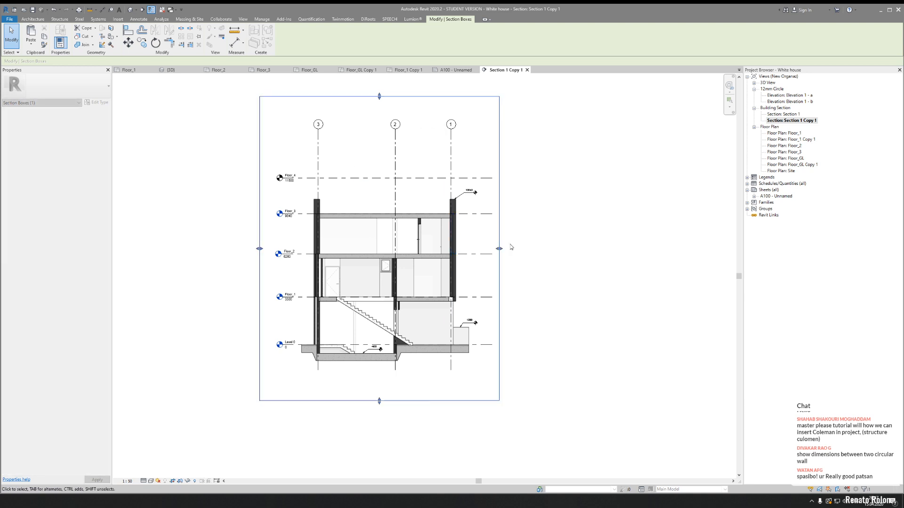
# - Open sheet A100 - Unnamed with the whole sheet in view
pyautogui.click(776, 197)
pyautogui.doubleClick(777, 197)
pyautogui.scroll(-5, 520, 318)
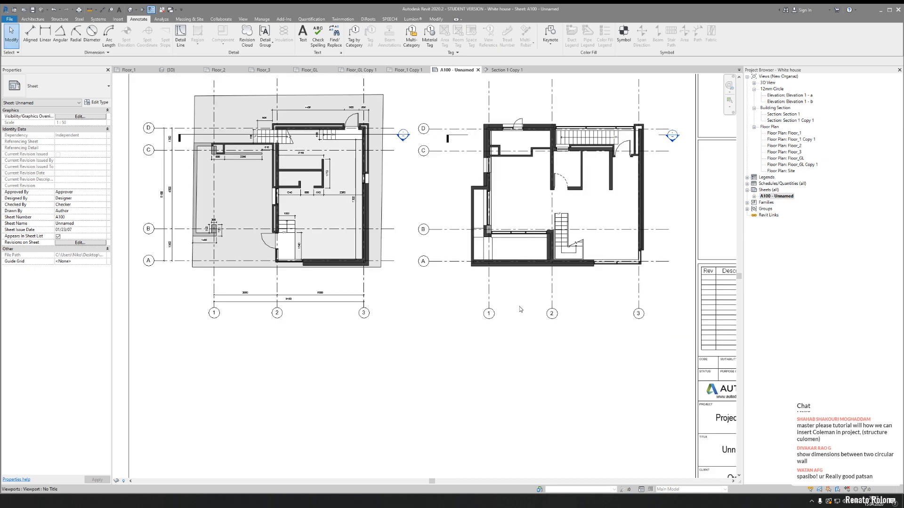
pyautogui.click(528, 322)
pyautogui.scroll(2, 533, 333)
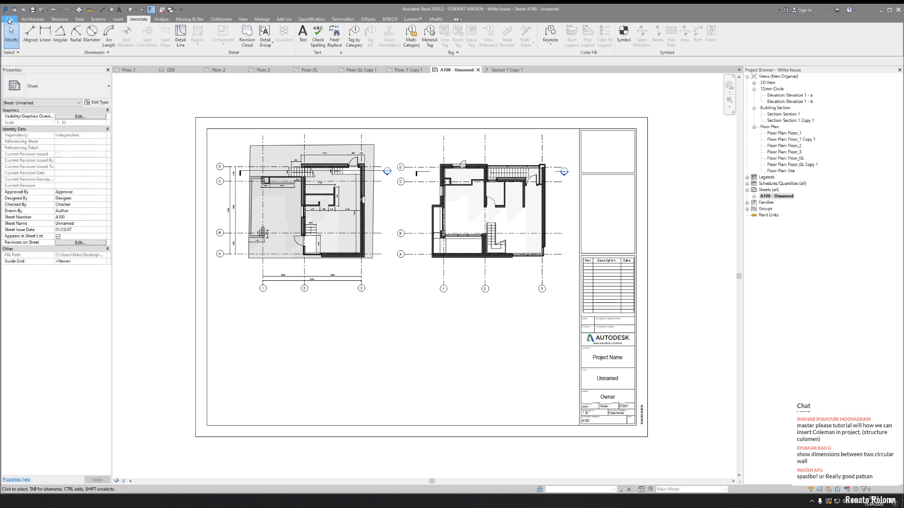
pyautogui.click(9, 20)
pyautogui.click(19, 141)
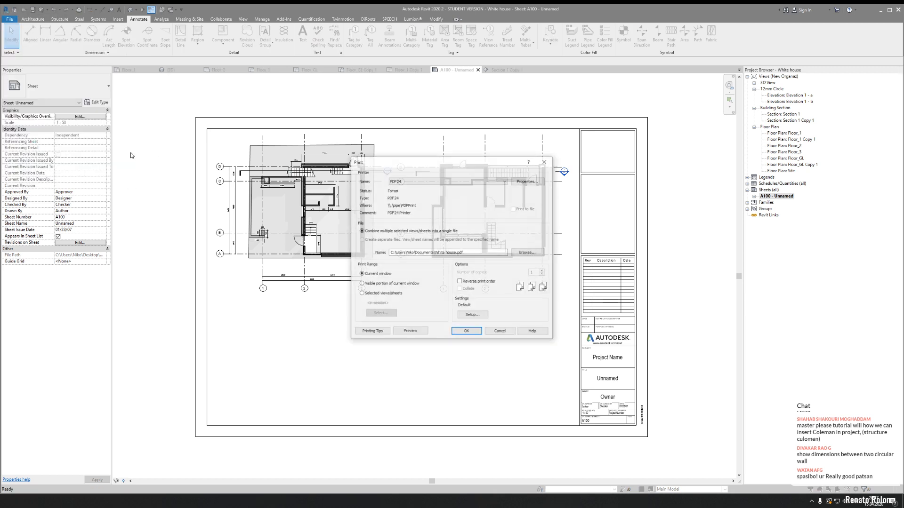
pyautogui.click(434, 182)
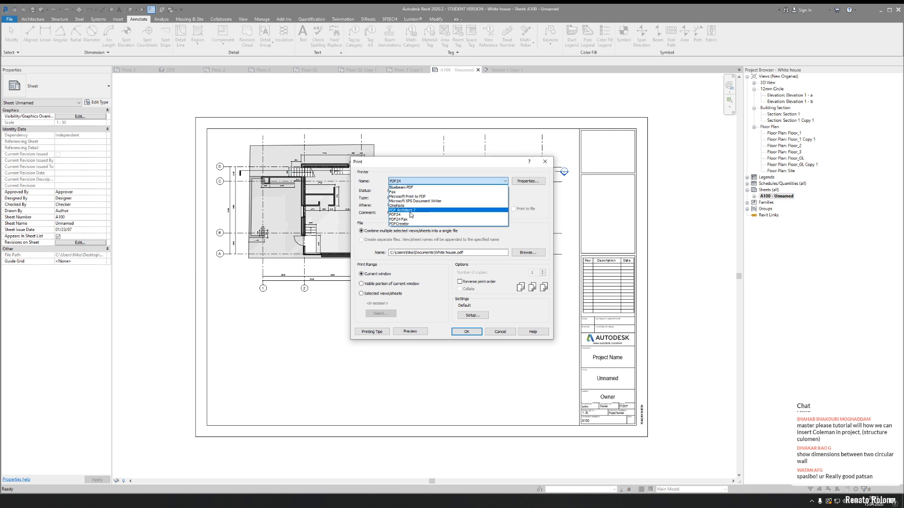
pyautogui.click(541, 165)
pyautogui.click(545, 162)
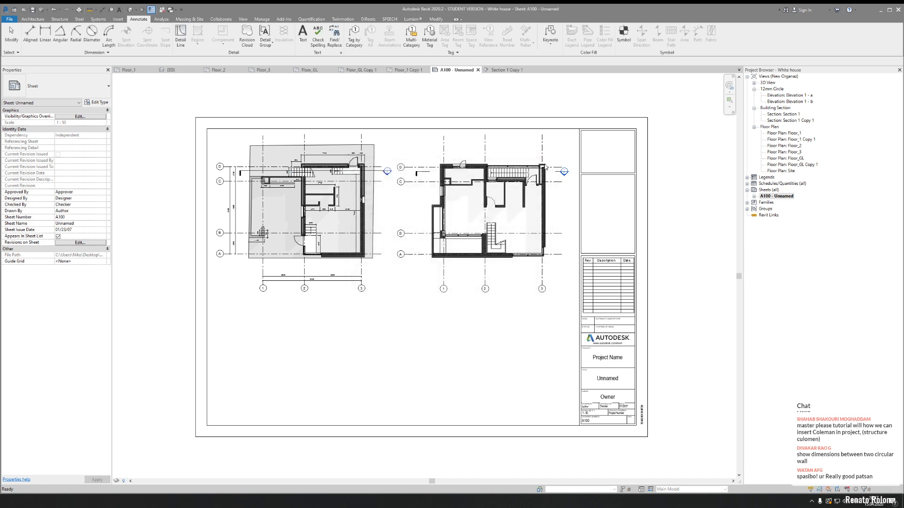
# - Start DiRoots ProSheets and include sheet A100 in the export selection
pyautogui.click(369, 19)
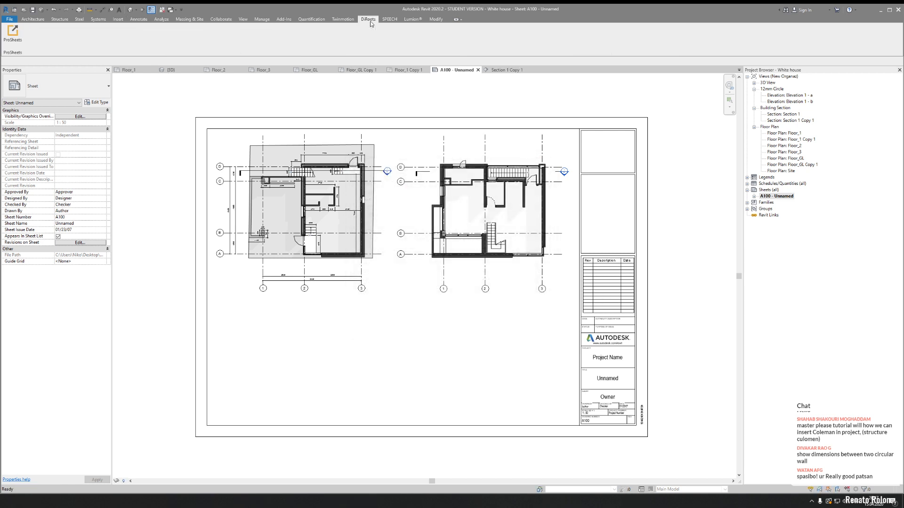
pyautogui.click(13, 33)
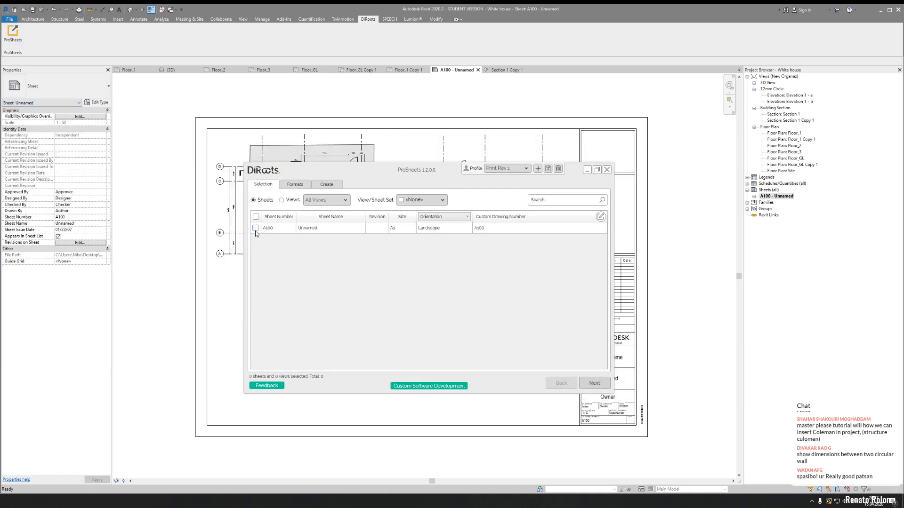
pyautogui.click(256, 228)
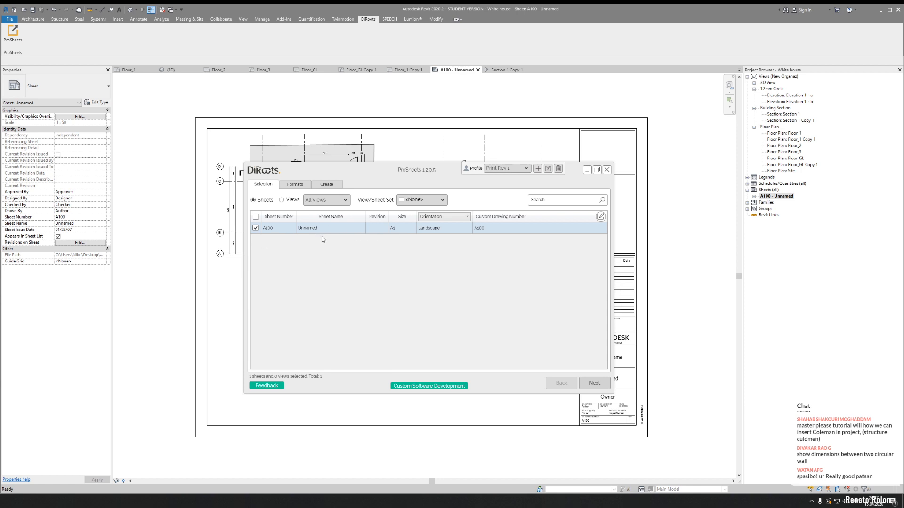
# - Try the Fit to page option in the PDF format settings, and return to the Zoom option
pyautogui.click(300, 185)
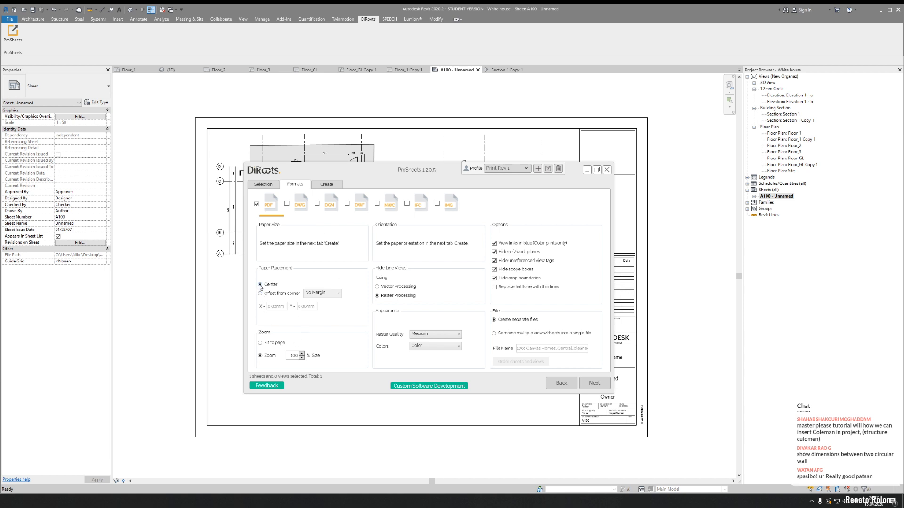
pyautogui.click(261, 343)
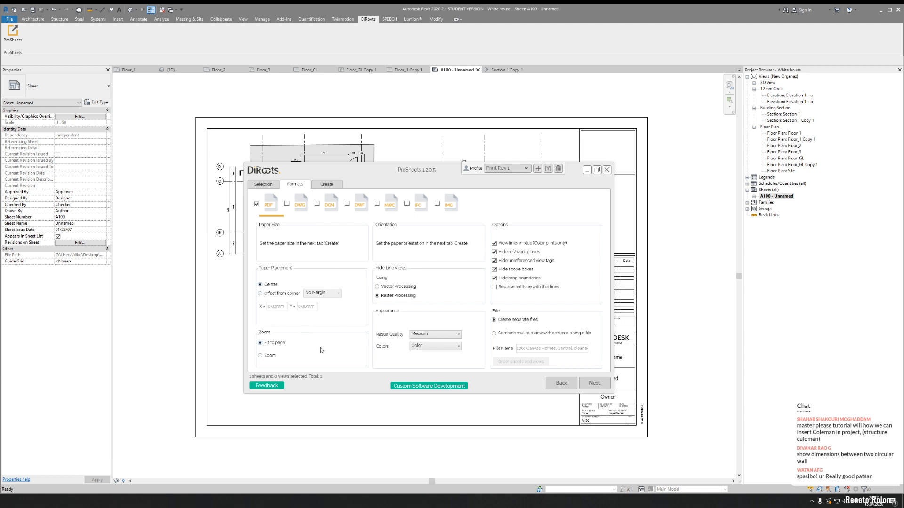
pyautogui.click(270, 356)
# - Set the export destination to the White House folder on the desktop
pyautogui.click(332, 187)
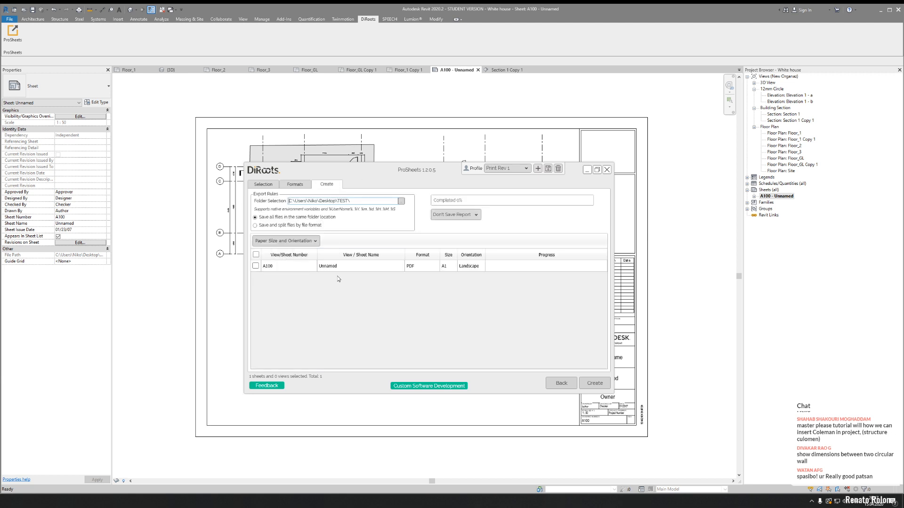
pyautogui.click(400, 201)
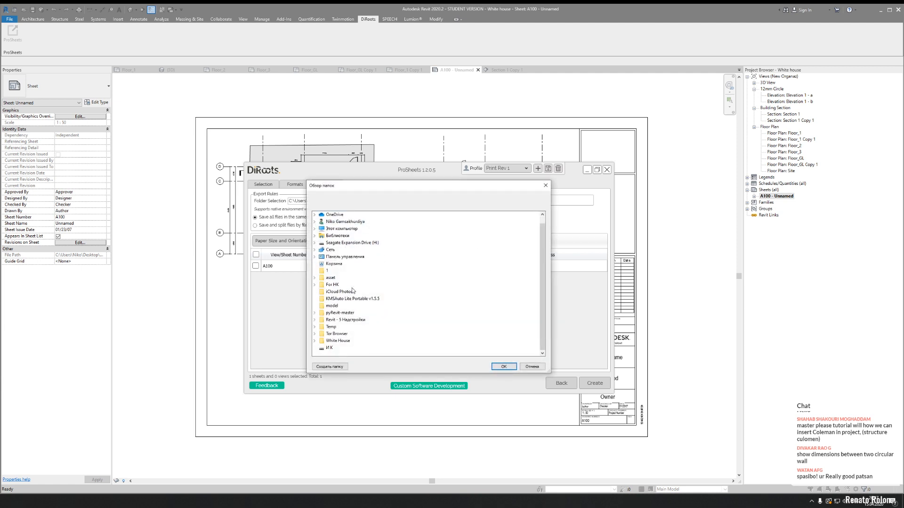
pyautogui.click(502, 366)
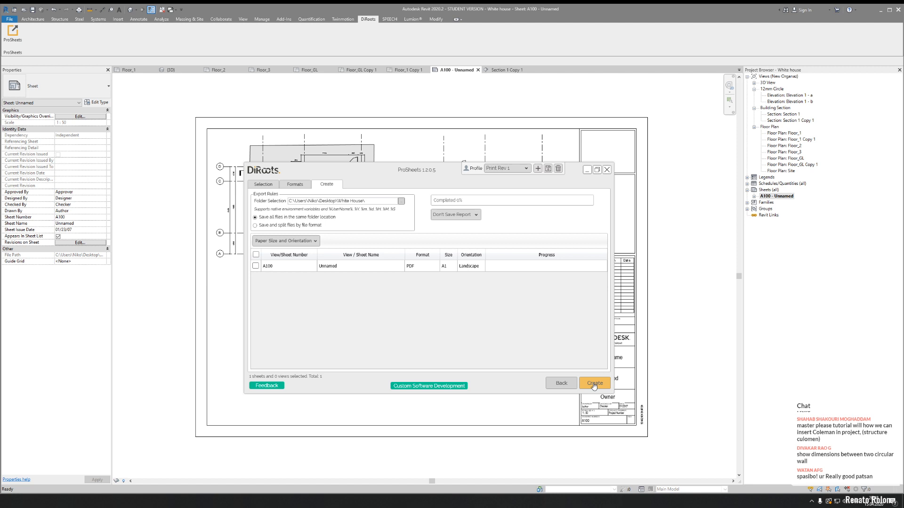
# - Mark A100 for creation, export it as an A1 landscape PDF, and dismiss the completion notice
pyautogui.click(255, 266)
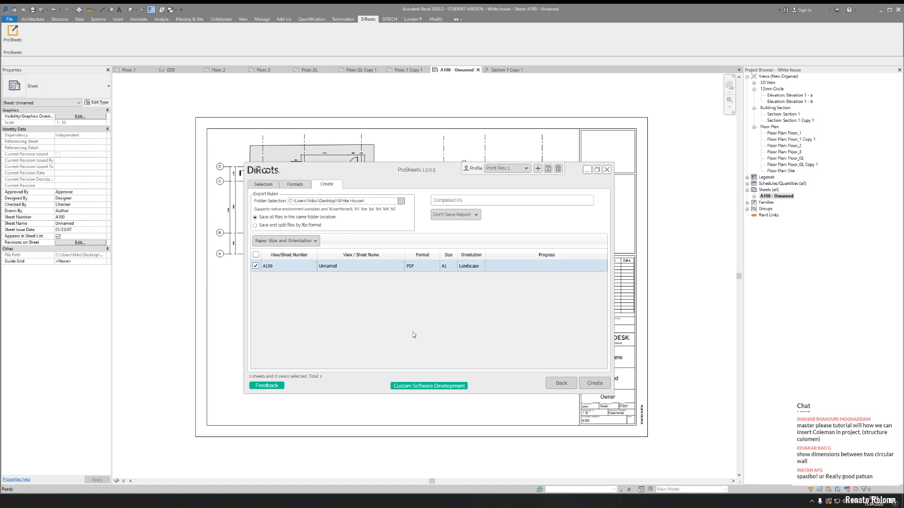
pyautogui.click(596, 384)
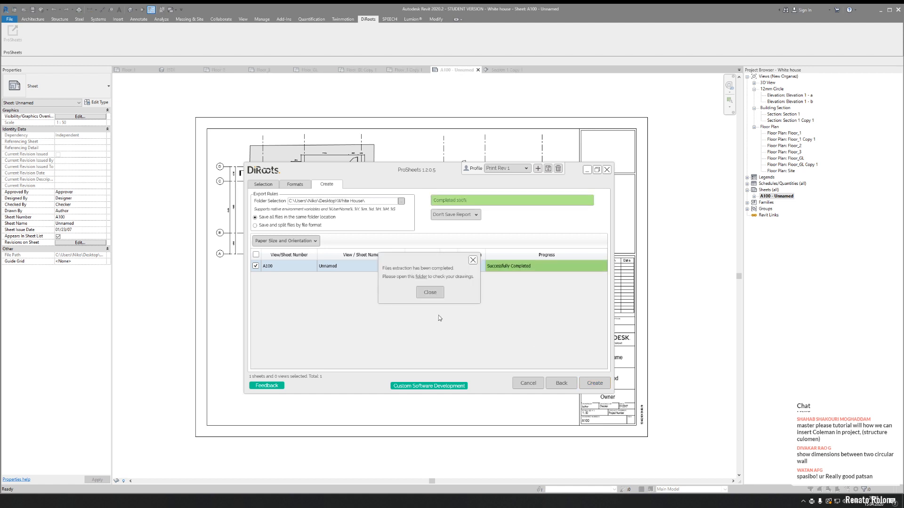
pyautogui.click(429, 292)
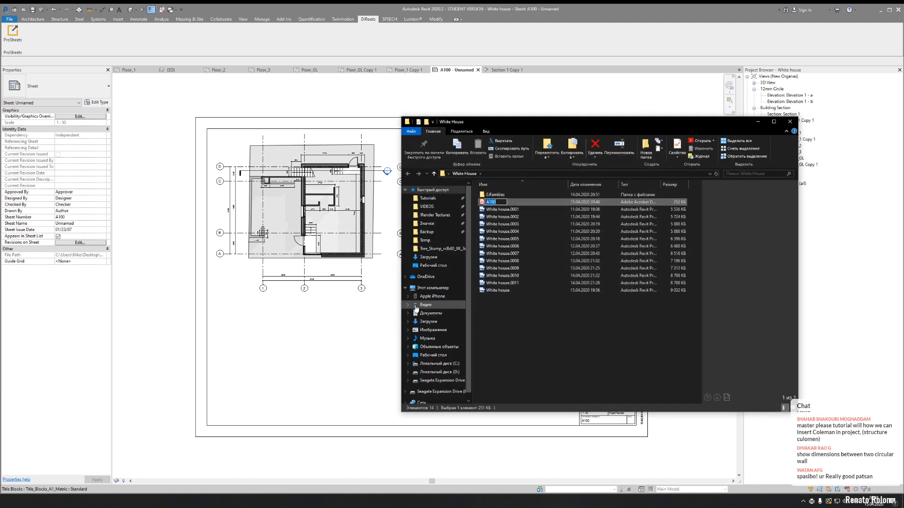
# - Open the exported A100 file from the White House folder in Adobe Acrobat Reader
pyautogui.press('Return')
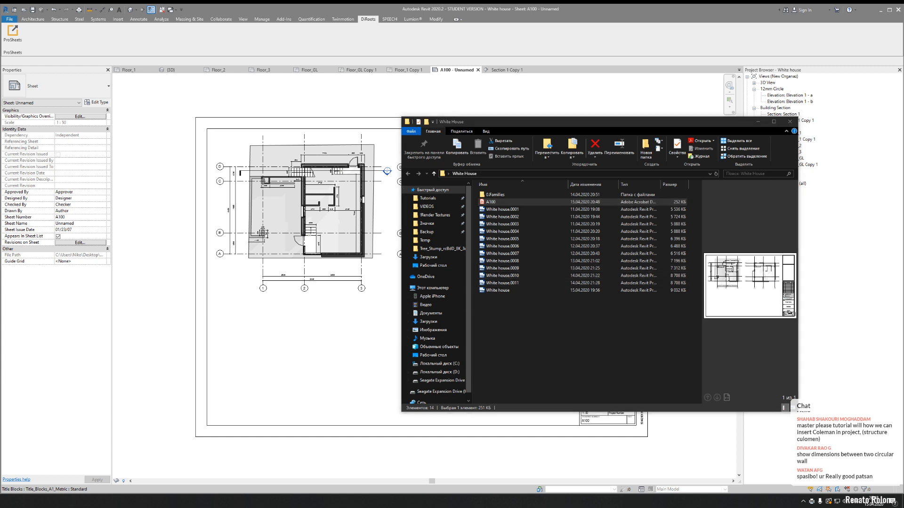
pyautogui.click(488, 202)
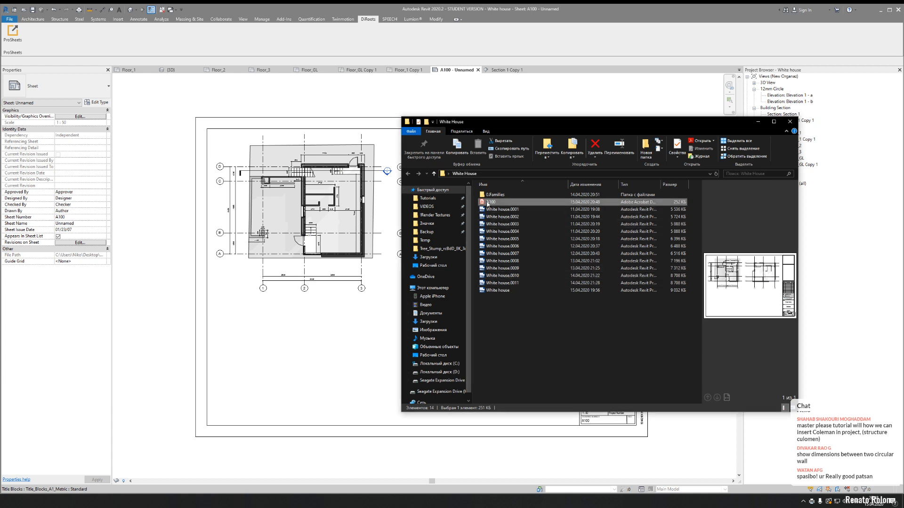
pyautogui.doubleClick(487, 203)
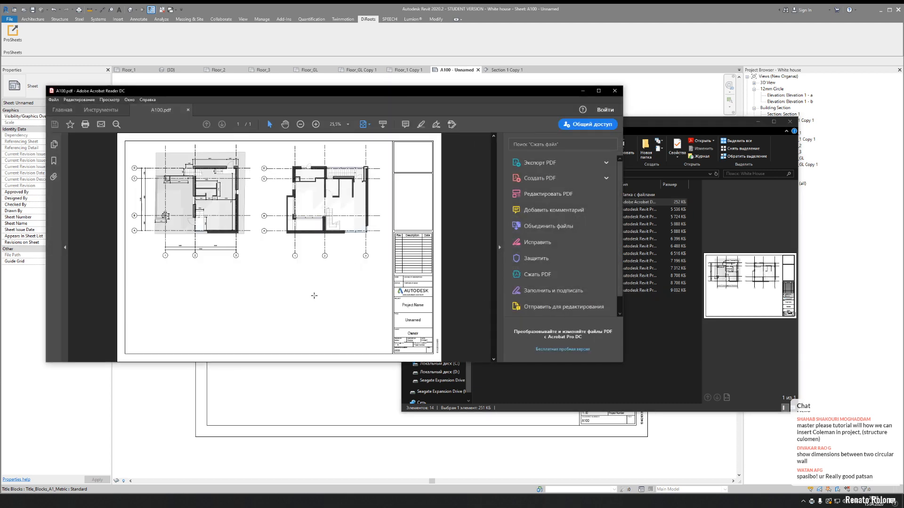
# - Enlarge the A100 PDF window, examine the floor plans' linework and dimensions up close, then close the PDF and minimize the White House folder
pyautogui.moveTo(454, 98); pyautogui.dragTo(411, 19)
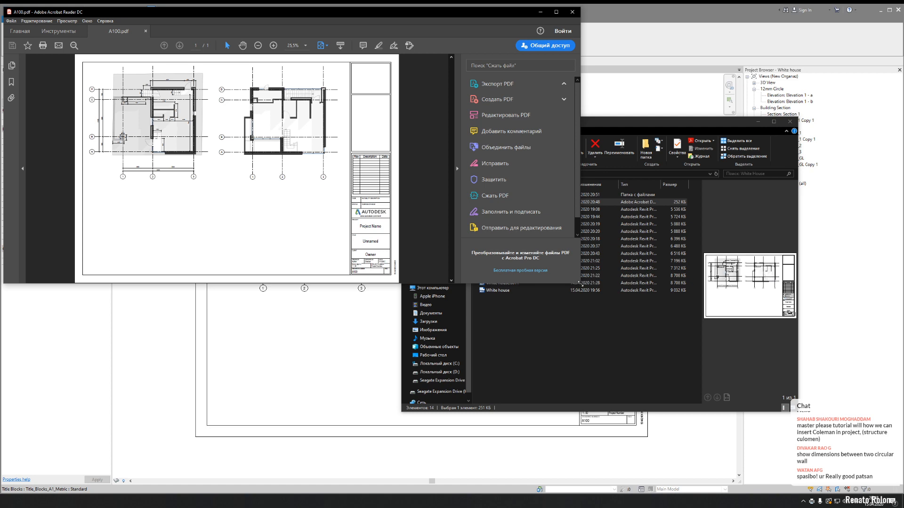
pyautogui.moveTo(579, 283); pyautogui.dragTo(814, 471)
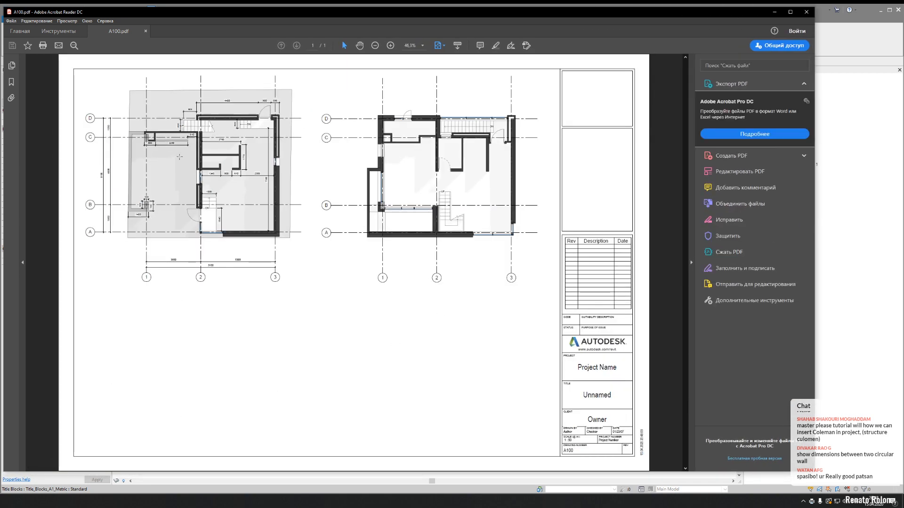
pyautogui.keyDown('ctrl'); pyautogui.scroll(8, 188, 121); pyautogui.keyUp('ctrl')
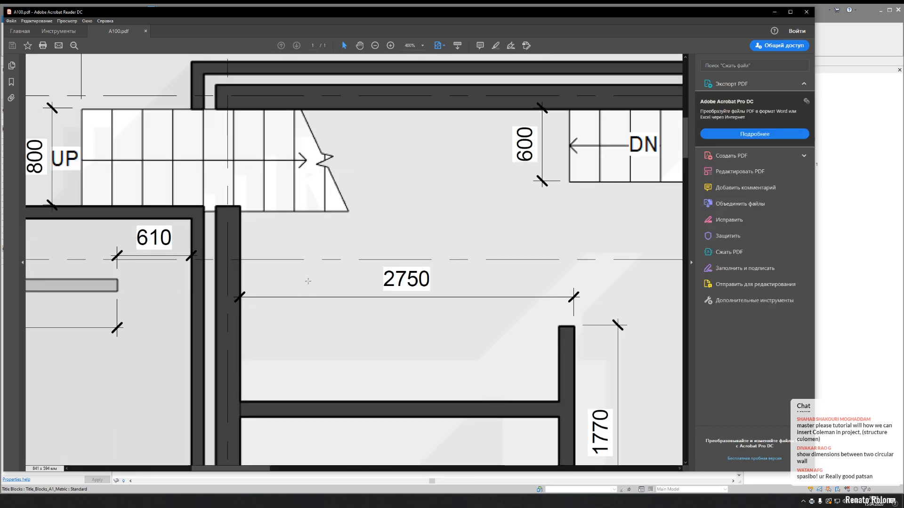
pyautogui.keyDown('ctrl'); pyautogui.scroll(-2, 308, 281); pyautogui.keyUp('ctrl')
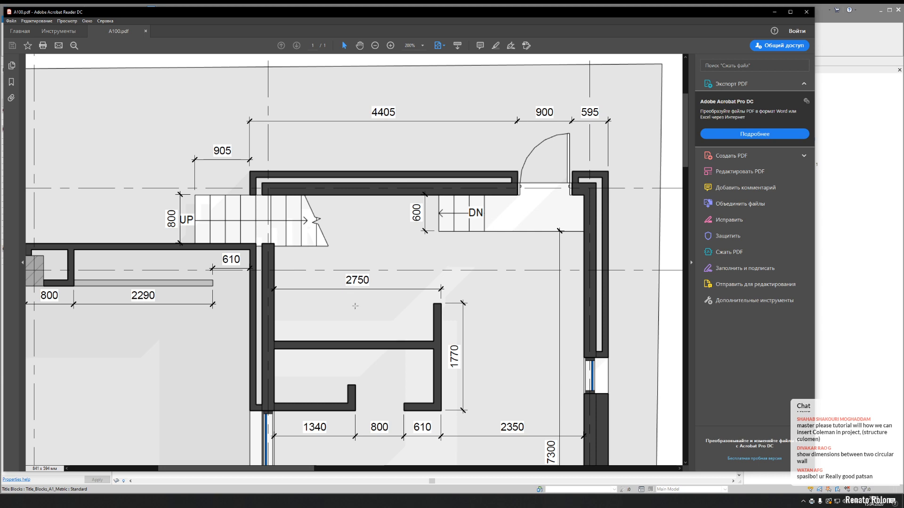
pyautogui.keyDown('ctrl'); pyautogui.scroll(-3, 355, 306); pyautogui.keyUp('ctrl')
pyautogui.keyDown('ctrl'); pyautogui.scroll(5, 346, 330); pyautogui.keyUp('ctrl')
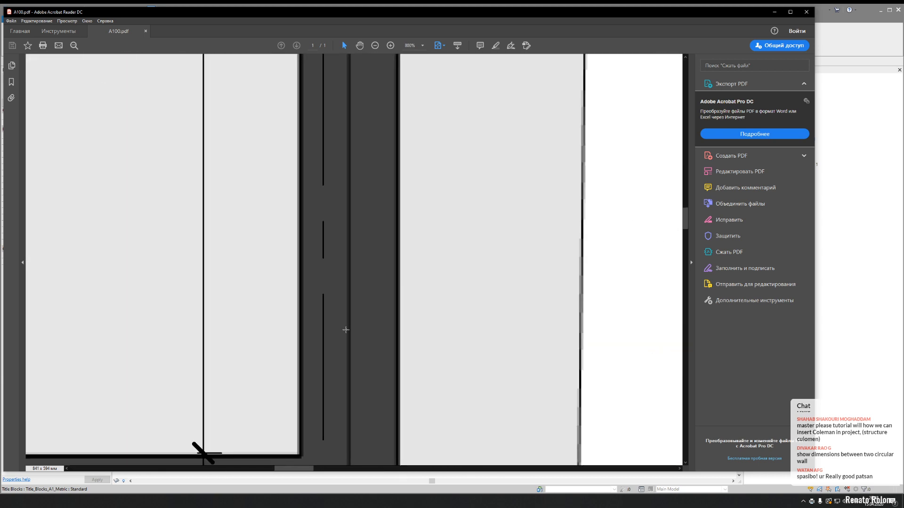
pyautogui.keyDown('ctrl'); pyautogui.scroll(2, 346, 330); pyautogui.keyUp('ctrl')
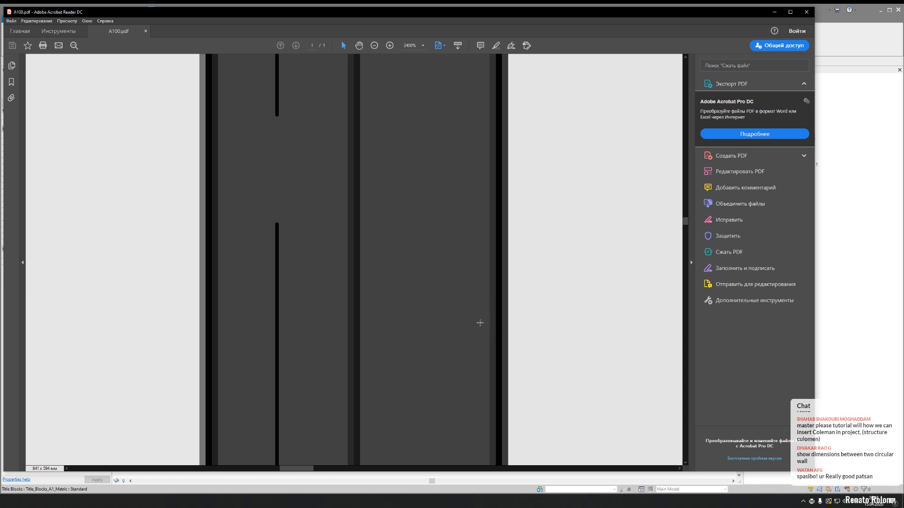
pyautogui.keyDown('ctrl'); pyautogui.scroll(-15, 480, 323); pyautogui.keyUp('ctrl')
pyautogui.keyDown('ctrl'); pyautogui.scroll(3, 454, 306); pyautogui.keyUp('ctrl')
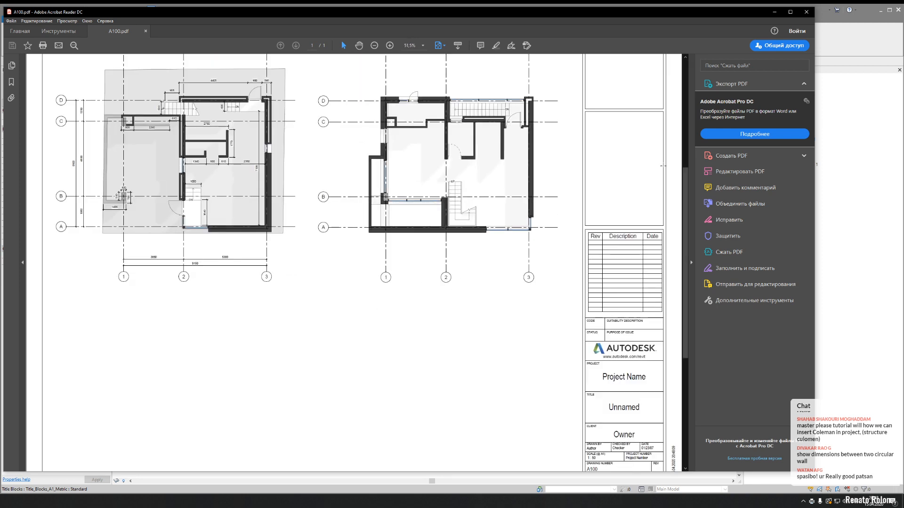
pyautogui.click(806, 12)
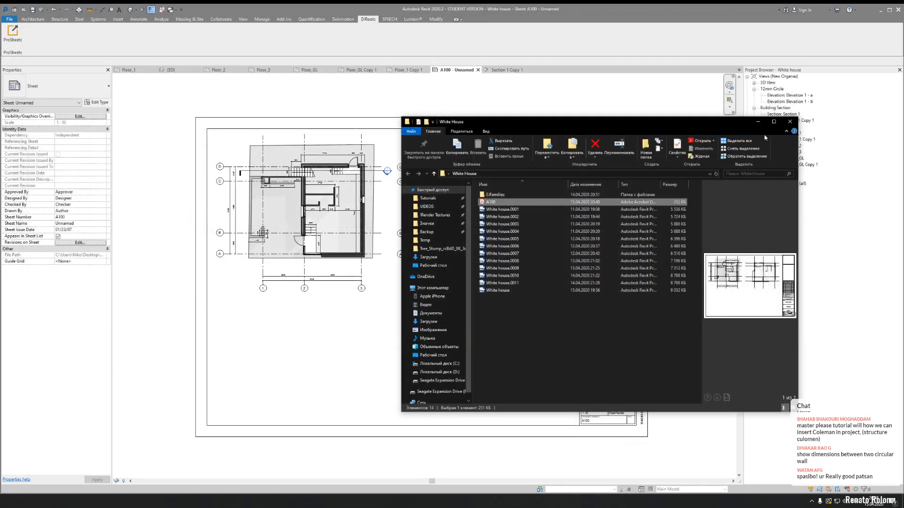
pyautogui.click(758, 122)
# - Reopen ProSheets to review its PDF format settings, and close it without exporting
pyautogui.click(10, 34)
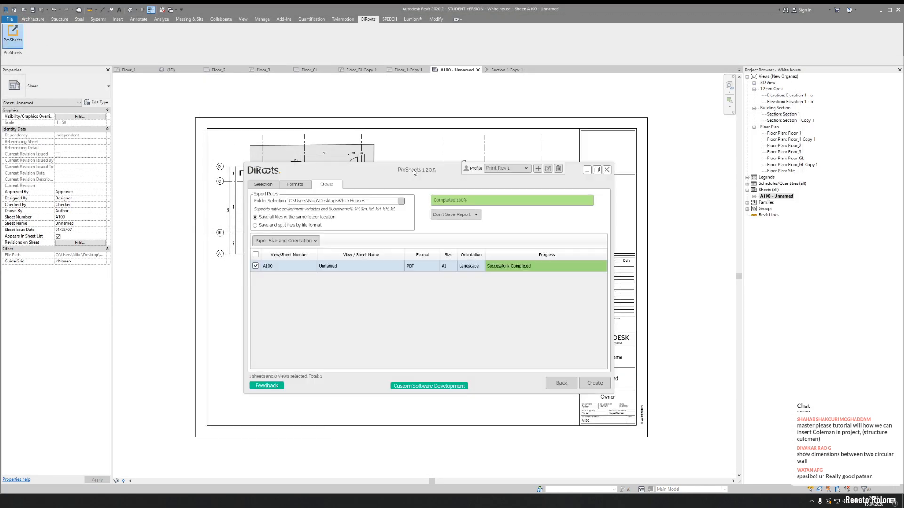
pyautogui.click(295, 185)
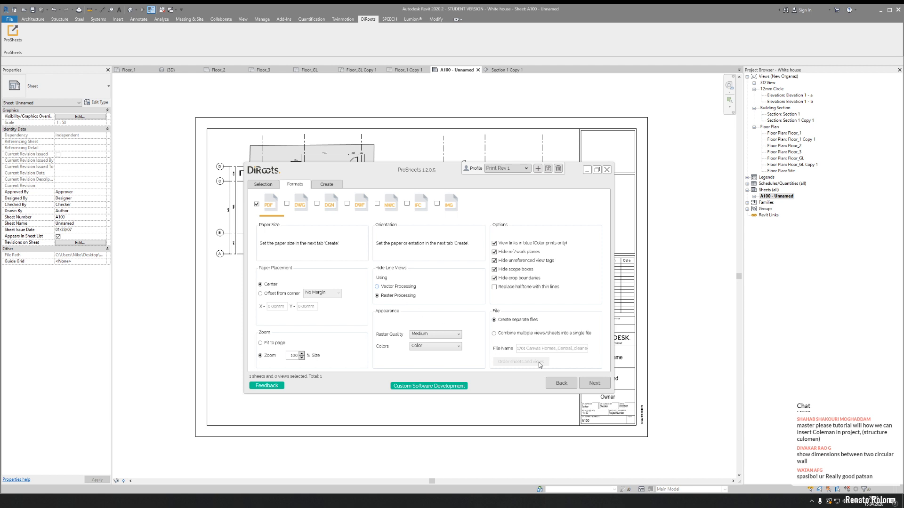
pyautogui.click(607, 170)
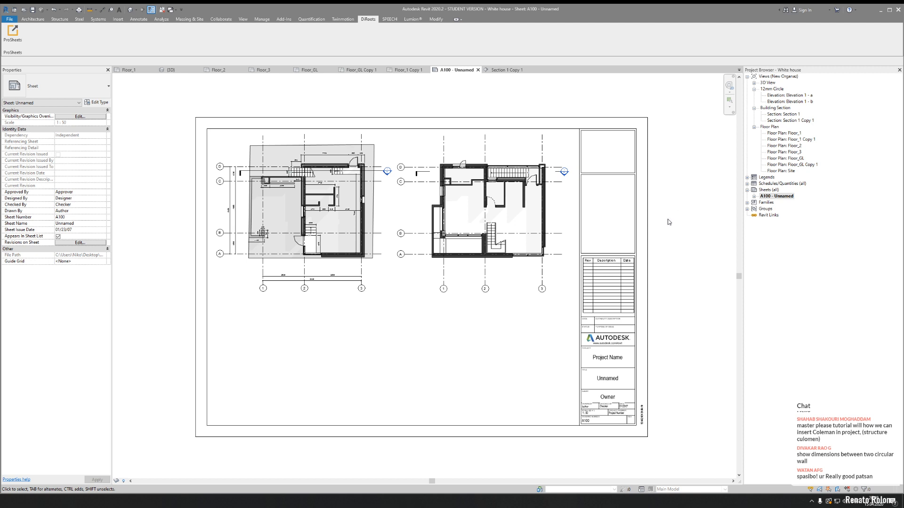
# - Switch to the Floor_1 plan with the whole drawing in view and close all inactive views
pyautogui.click(125, 71)
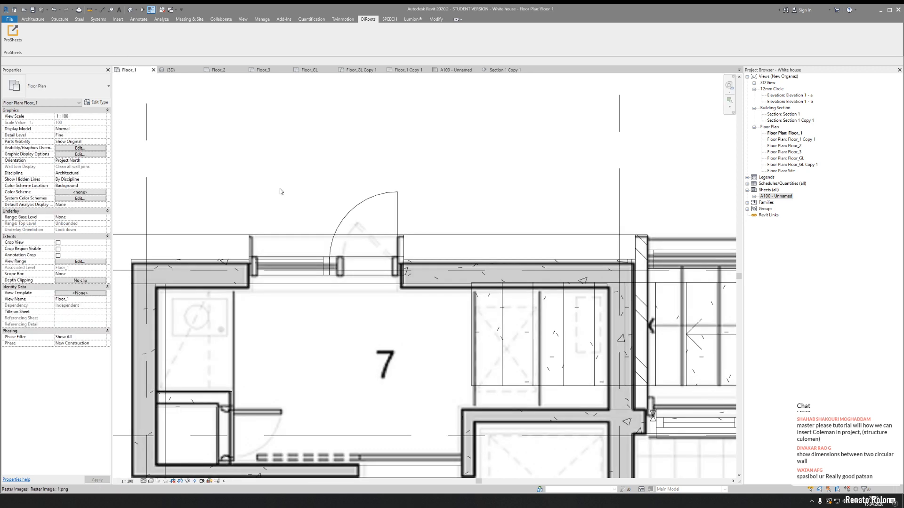
pyautogui.scroll(-6, 549, 321)
pyautogui.moveTo(451, 257); pyautogui.dragTo(311, 159, button='middle')
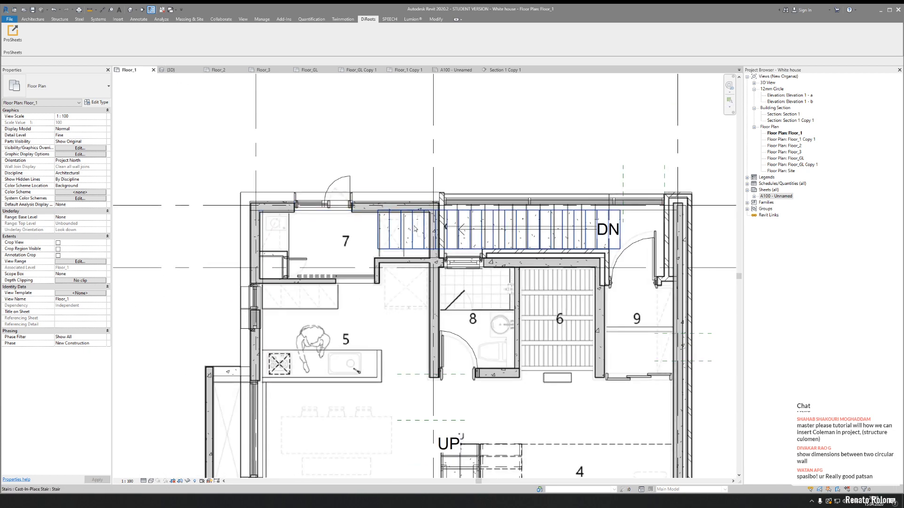
pyautogui.scroll(-2, 541, 403)
pyautogui.moveTo(541, 403); pyautogui.dragTo(418, 253, button='middle')
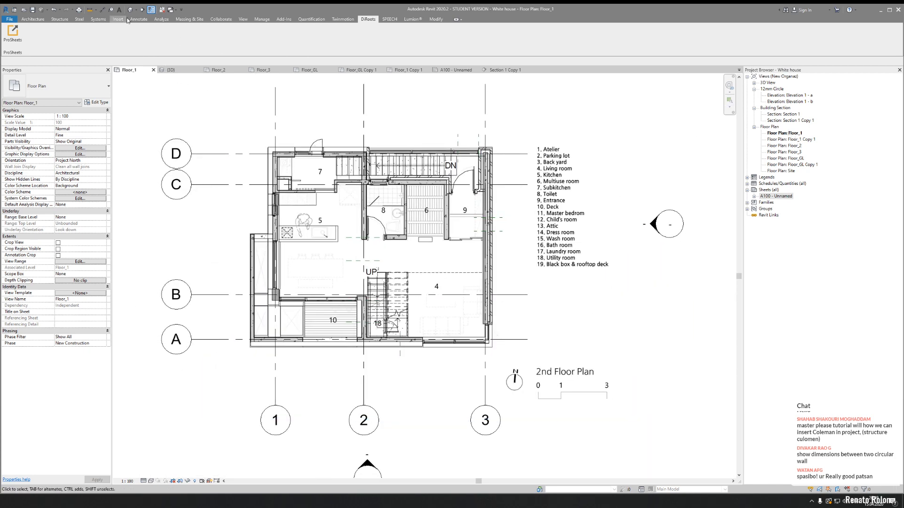
pyautogui.click(161, 9)
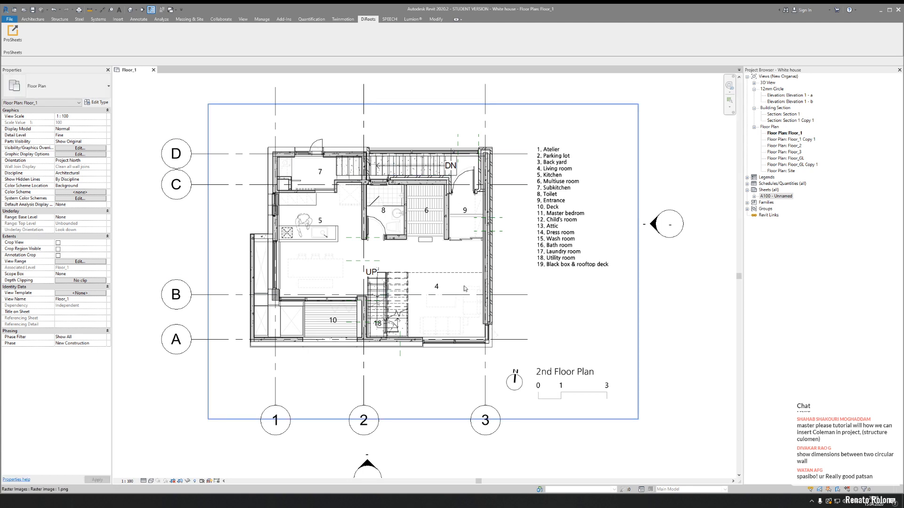
# - Open the Floor_1 Copy 1 floor plan from the project's views
pyautogui.moveTo(689, 223); pyautogui.dragTo(715, 234, button='middle')
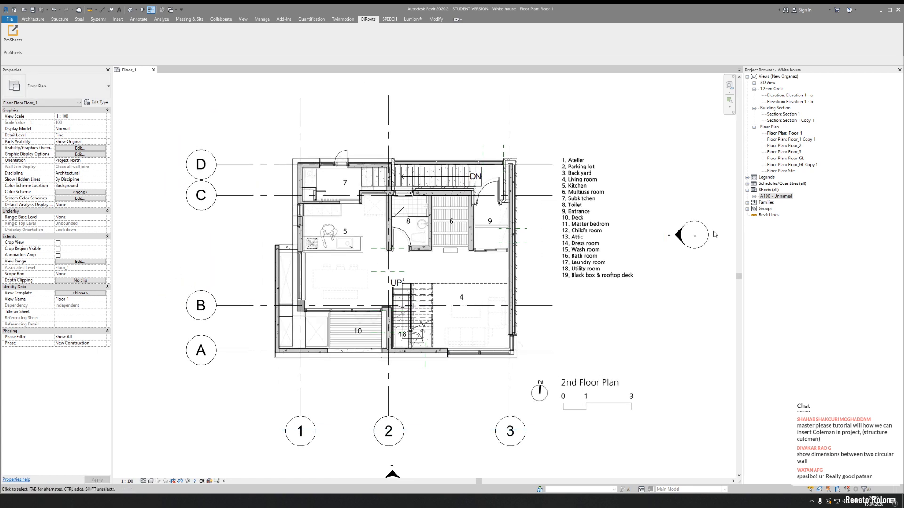
pyautogui.doubleClick(804, 141)
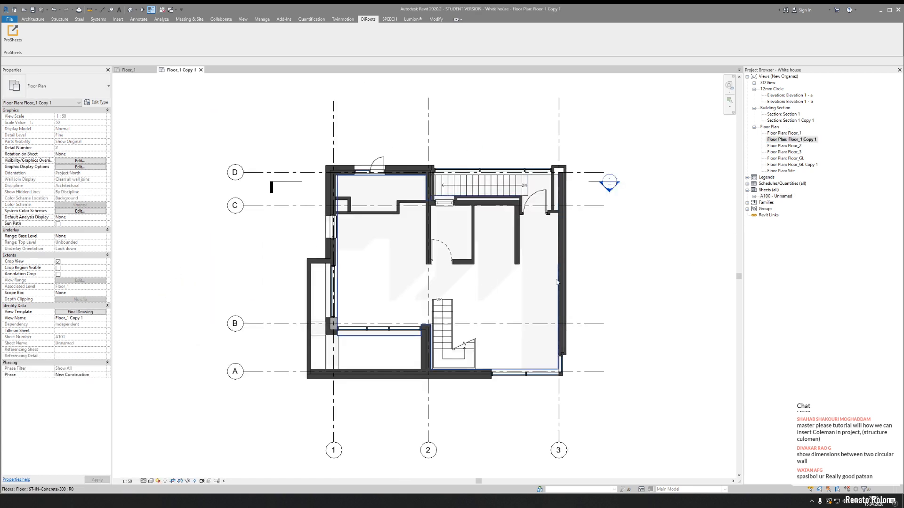
pyautogui.moveTo(654, 320); pyautogui.dragTo(583, 318, button='middle')
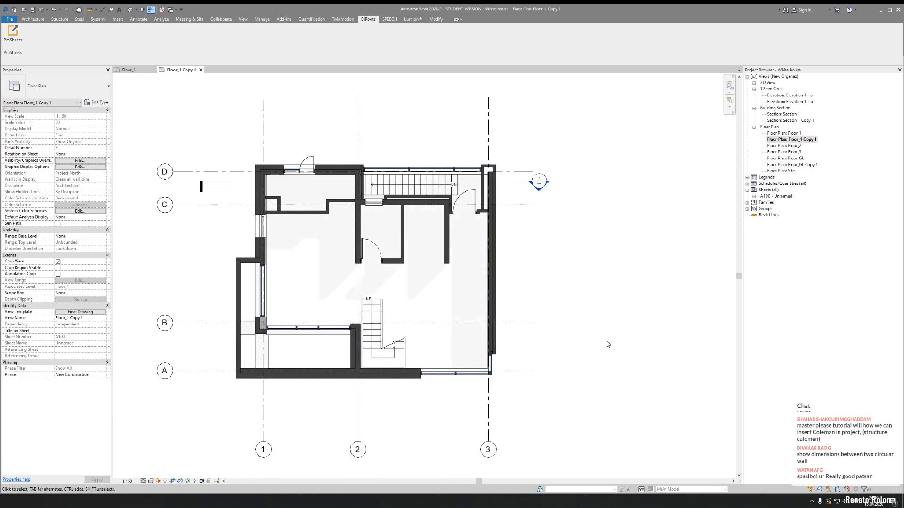